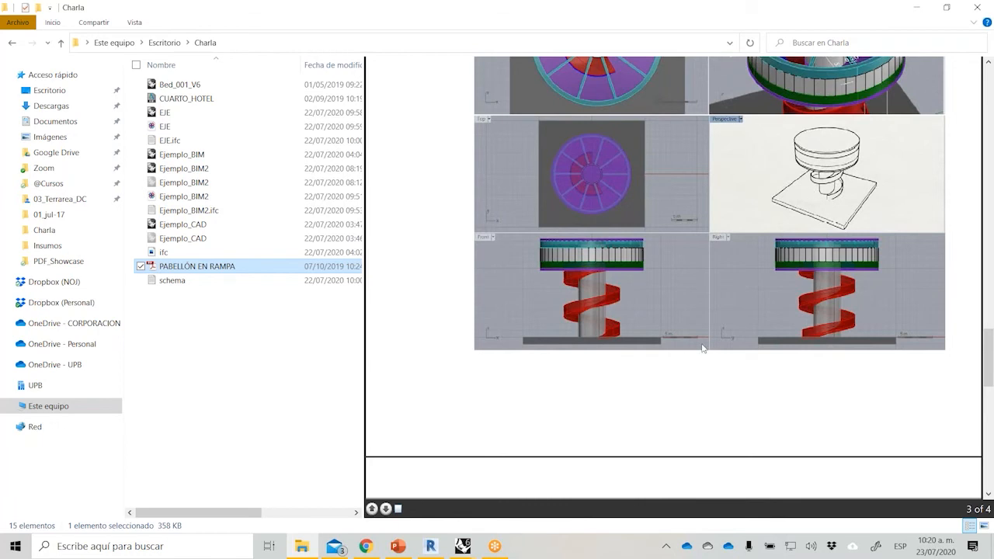
Review the previewed PABELLÓN EN RAMPA brief, from the furniture and drawing requirements back to the circular wall and ramp exercises.
{"action": "scroll", "coordinate": [698, 324], "scroll_direction": "down", "scroll_amount": 5}
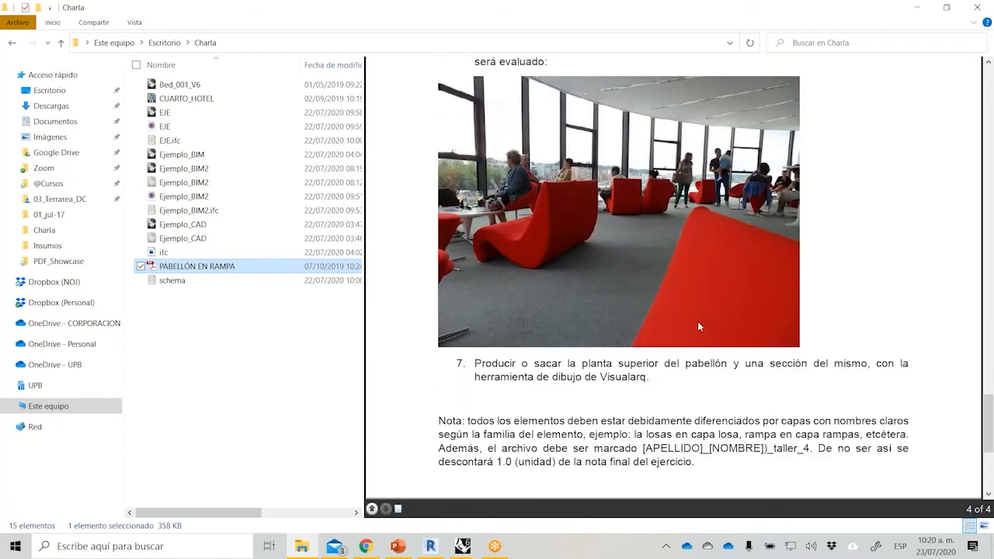
{"action": "left_click_drag", "start_coordinate": [989, 404], "coordinate": [990, 389]}
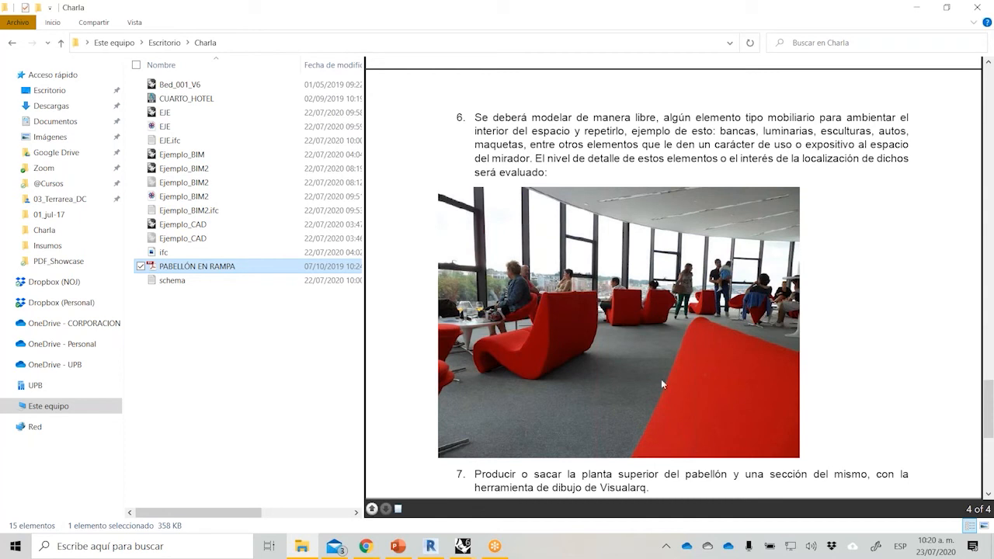
{"action": "scroll", "coordinate": [660, 372], "scroll_direction": "down", "scroll_amount": 5}
{"action": "scroll", "coordinate": [659, 361], "scroll_direction": "up", "scroll_amount": 10}
{"action": "scroll", "coordinate": [658, 357], "scroll_direction": "up", "scroll_amount": 15}
{"action": "scroll", "coordinate": [658, 357], "scroll_direction": "down", "scroll_amount": 8}
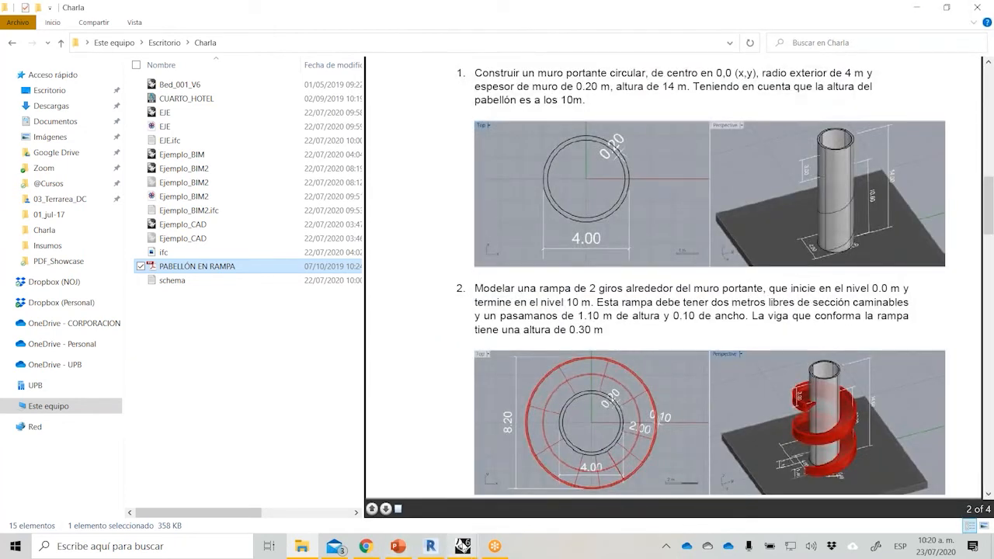
Switch to Rhino with Ejemplo_CAD, maximize the Perspectiva viewport and display the layer list.
{"action": "mouse_move", "coordinate": [463, 546]}
{"action": "left_click", "coordinate": [611, 504]}
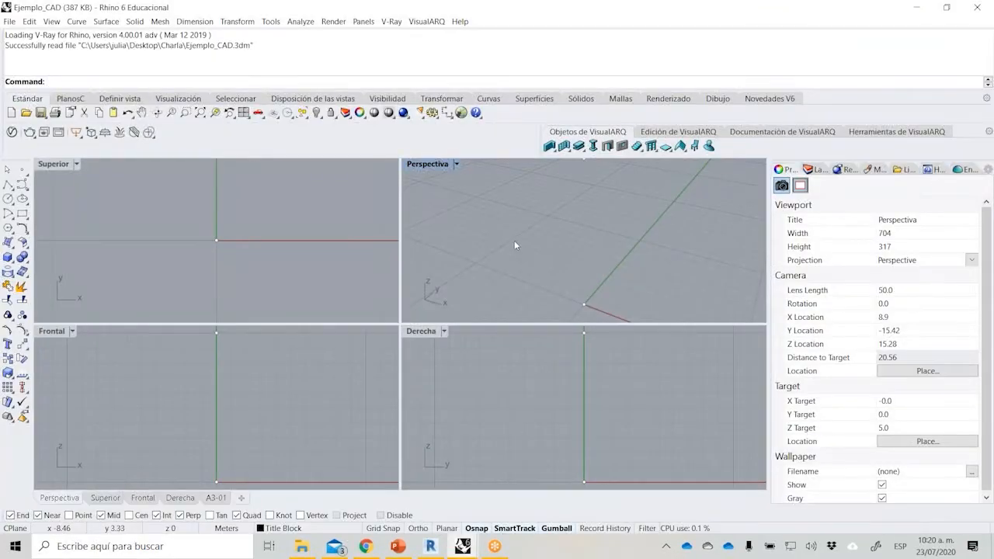
{"action": "double_click", "coordinate": [427, 164]}
{"action": "left_click", "coordinate": [817, 169]}
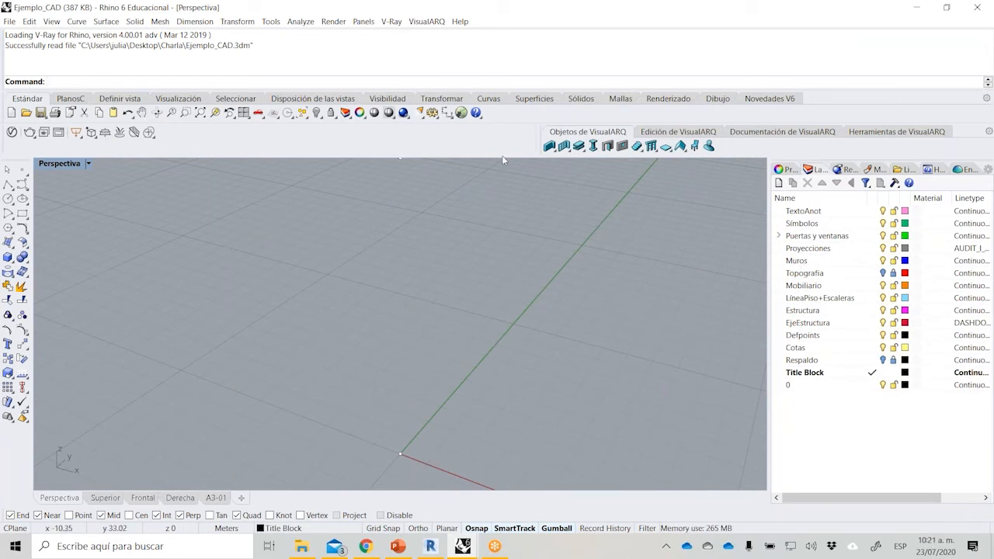
{"action": "scroll", "coordinate": [427, 299], "scroll_direction": "down", "scroll_amount": 1}
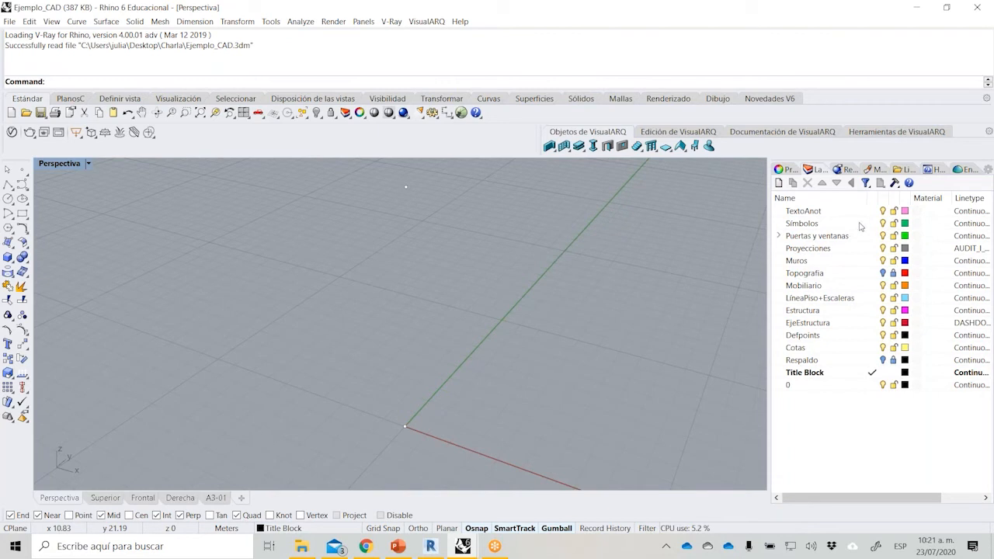
{"action": "right_click_drag", "start_coordinate": [480, 317], "coordinate": [382, 183]}
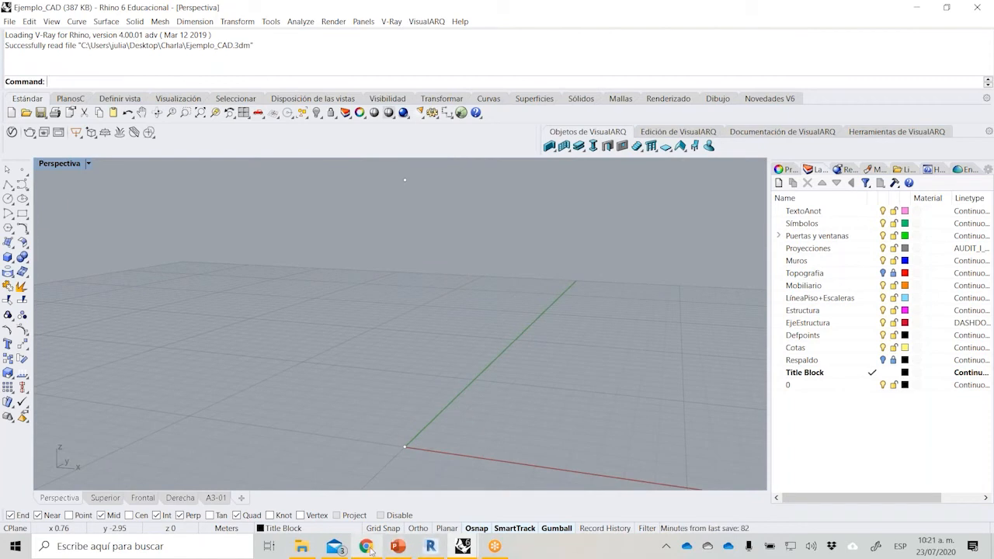
Open PABELLÓN EN RAMPA from the Charla folder in Acrobat and read the circular load-bearing wall exercise on page 2.
{"action": "mouse_move", "coordinate": [303, 546]}
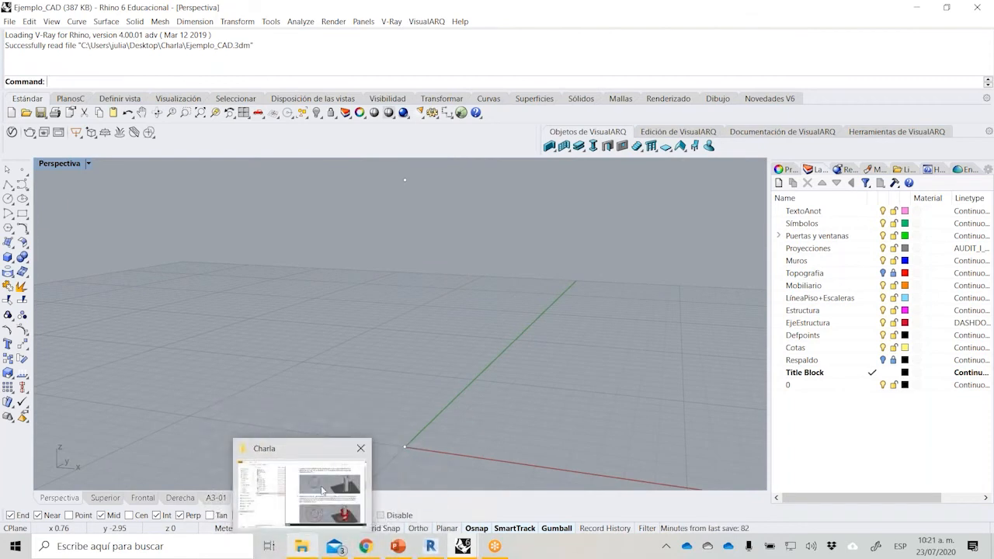
{"action": "left_click", "coordinate": [311, 511]}
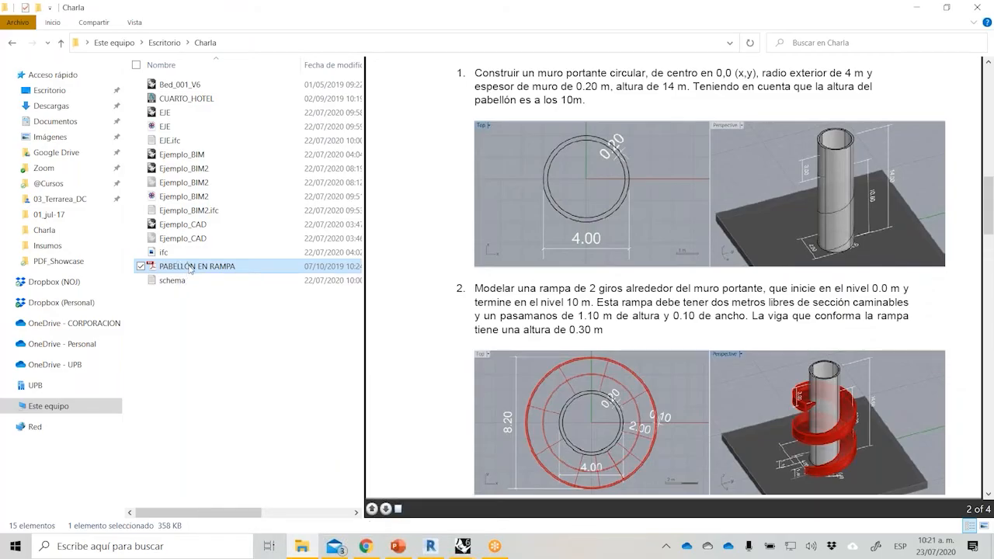
{"action": "double_click", "coordinate": [191, 269]}
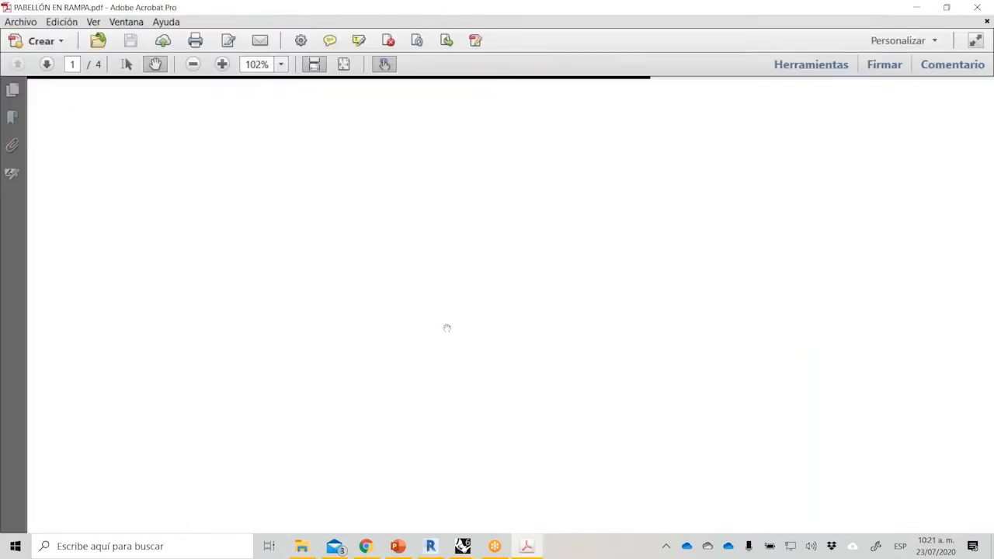
{"action": "scroll", "coordinate": [447, 328], "scroll_direction": "down", "scroll_amount": 5}
{"action": "scroll", "coordinate": [446, 328], "scroll_direction": "down", "scroll_amount": 15}
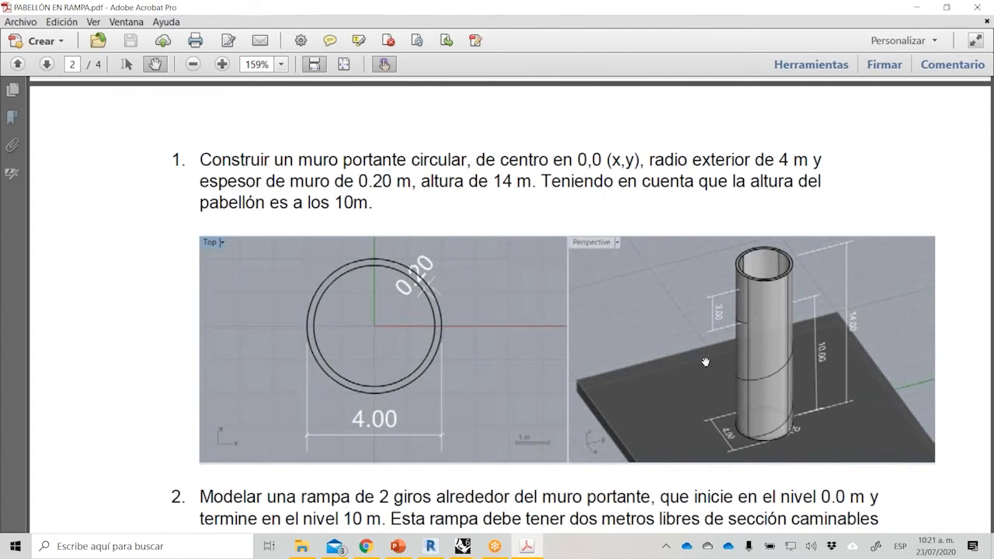
{"action": "scroll", "coordinate": [705, 362], "scroll_direction": "down", "scroll_amount": 1}
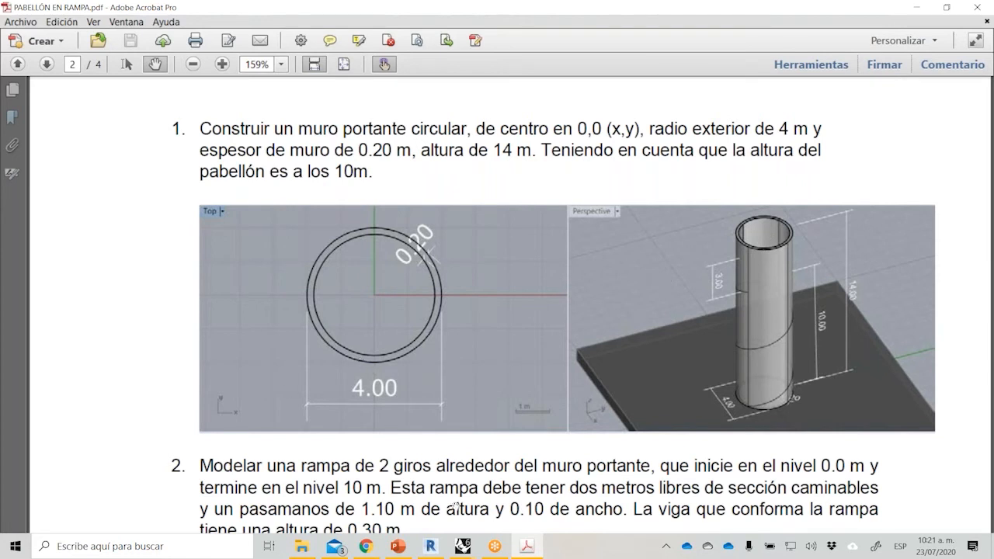
Switch back to Rhino, view the Superior viewport maximized, and restore the four-viewport layout.
{"action": "mouse_move", "coordinate": [463, 546]}
{"action": "left_click", "coordinate": [563, 488]}
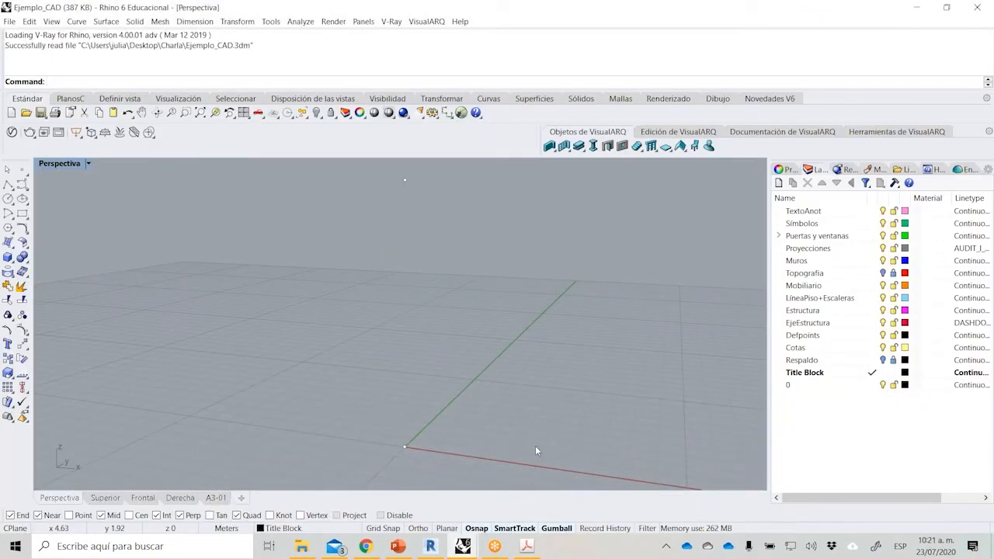
{"action": "scroll", "coordinate": [516, 317], "scroll_direction": "up", "scroll_amount": 3}
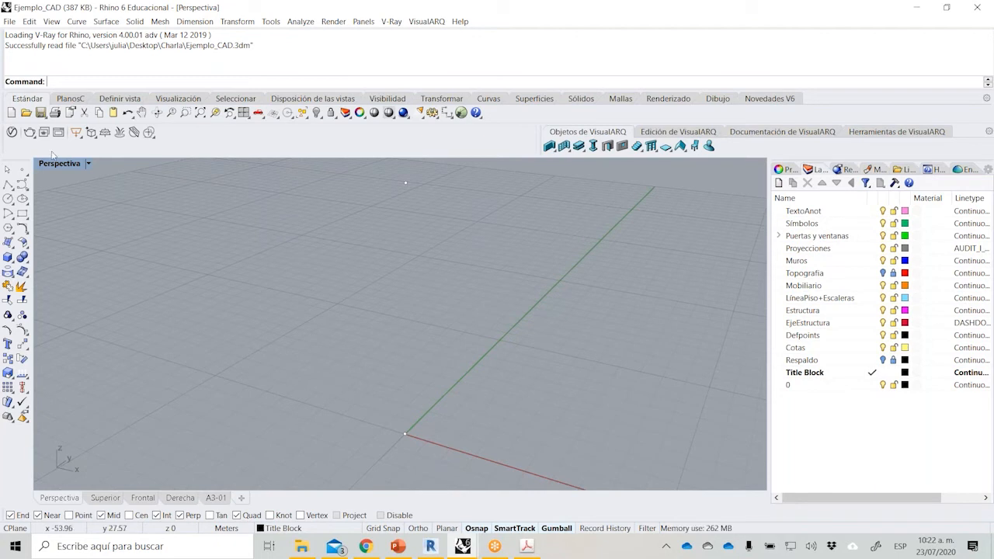
{"action": "double_click", "coordinate": [56, 164]}
{"action": "double_click", "coordinate": [57, 164]}
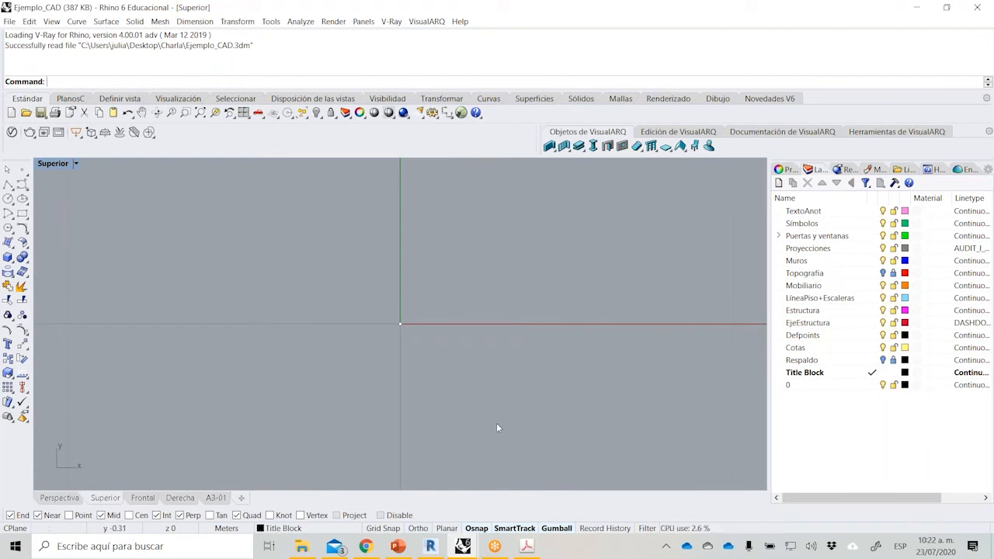
{"action": "double_click", "coordinate": [62, 166]}
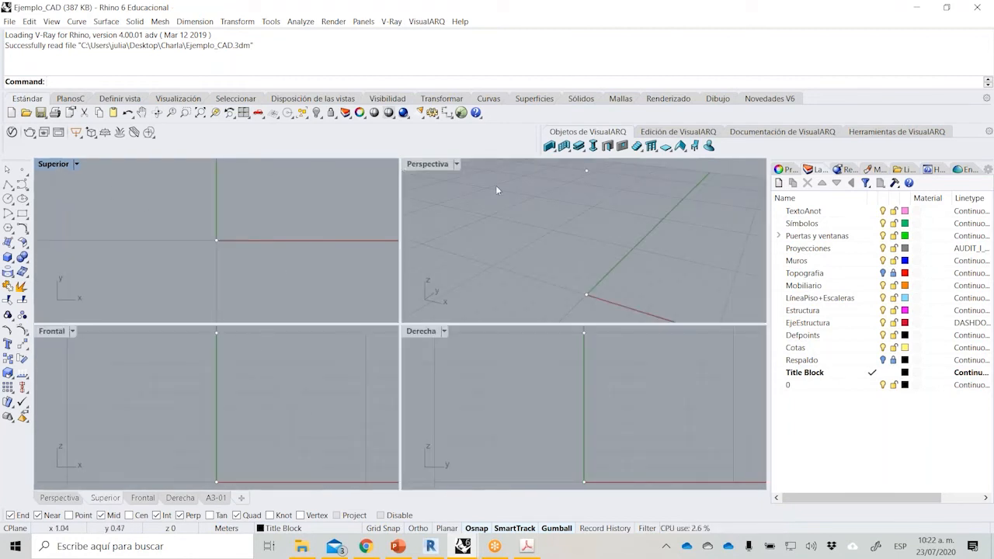
Activate each of the four viewports in turn and maximize the Perspectiva viewport.
{"action": "left_click", "coordinate": [435, 164]}
{"action": "left_click", "coordinate": [356, 196]}
{"action": "left_click", "coordinate": [460, 211]}
{"action": "left_click", "coordinate": [459, 383]}
{"action": "left_click", "coordinate": [358, 399]}
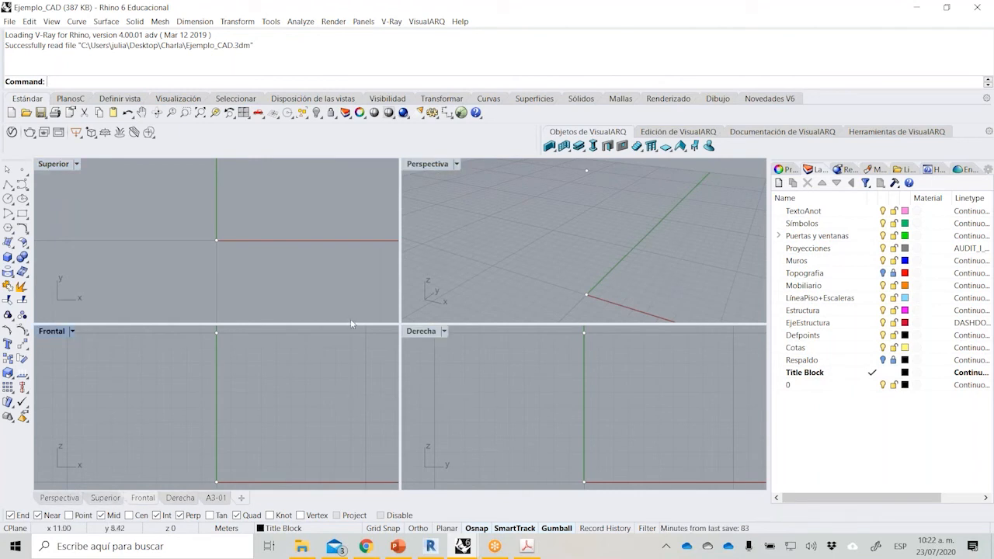
{"action": "left_click", "coordinate": [341, 285]}
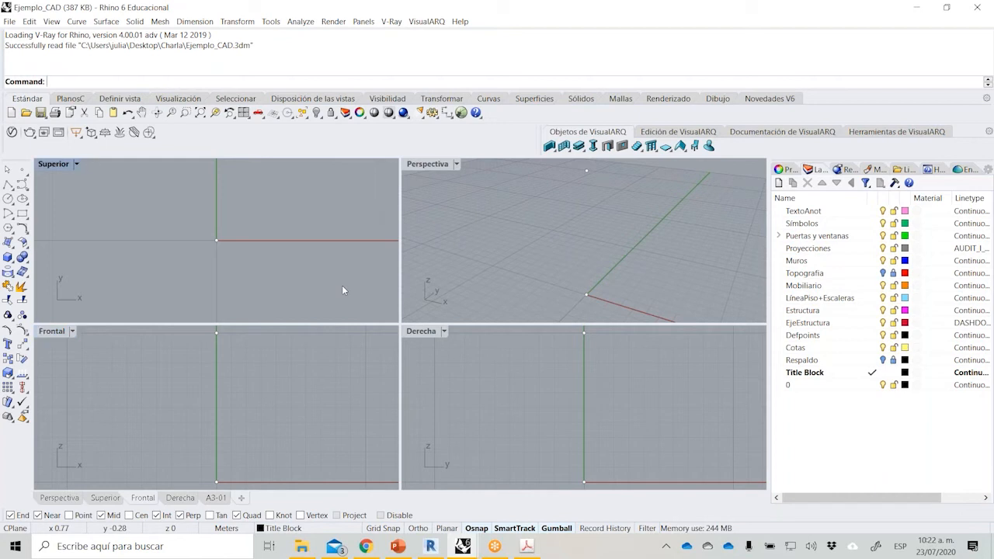
{"action": "double_click", "coordinate": [418, 166]}
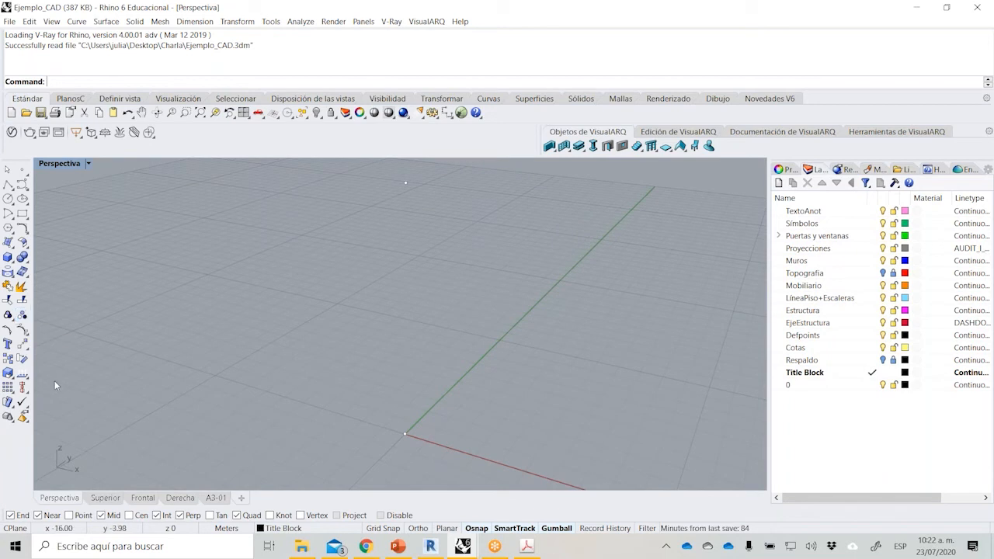
Display the command help and read its entry for the Point command.
{"action": "left_click", "coordinate": [936, 170]}
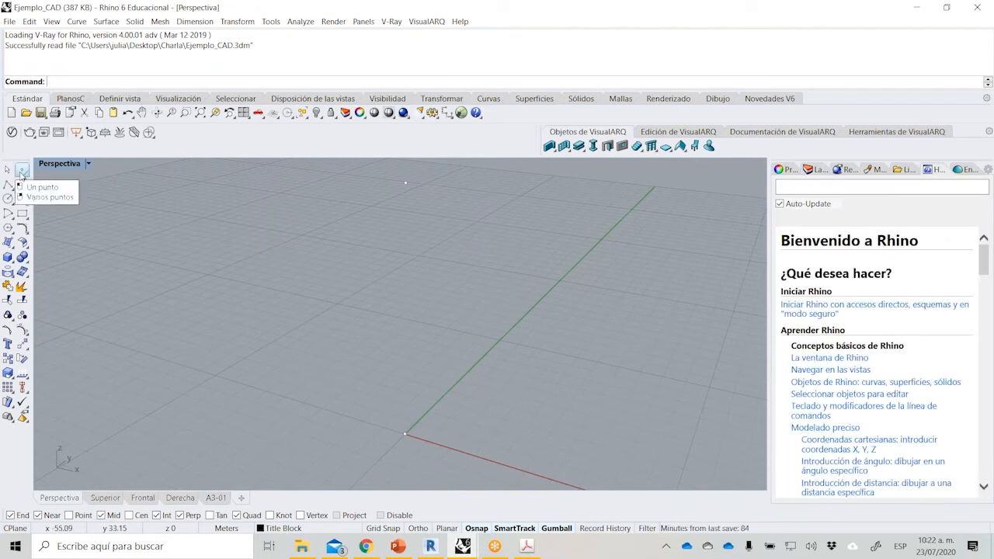
{"action": "left_click", "coordinate": [22, 172]}
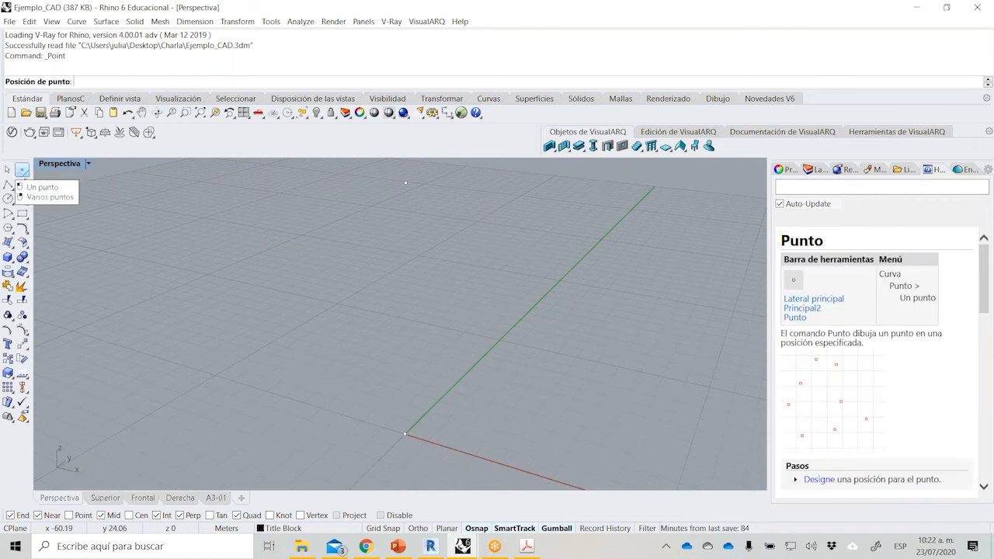
{"action": "left_click_drag", "start_coordinate": [985, 253], "coordinate": [985, 256]}
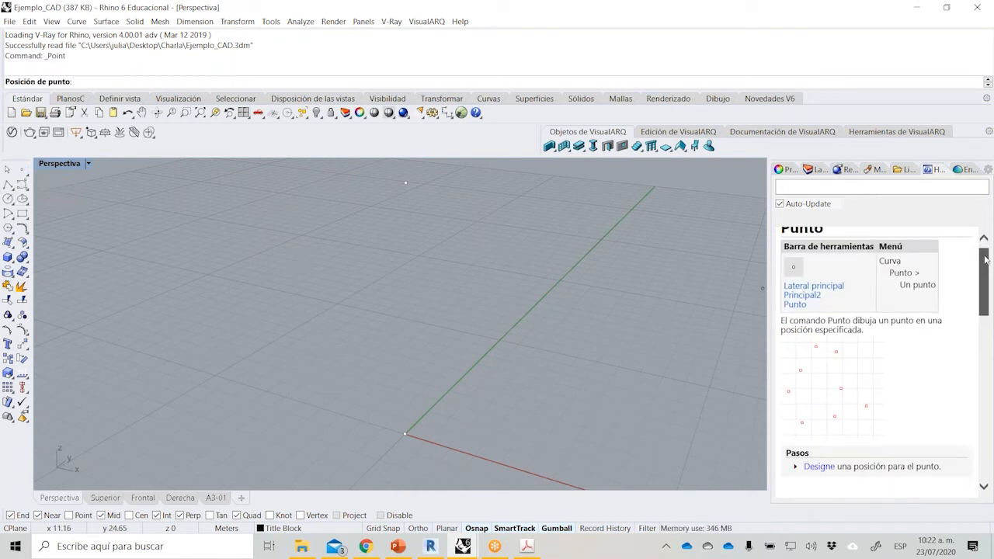
{"action": "scroll", "coordinate": [986, 272], "scroll_direction": "down", "scroll_amount": 2}
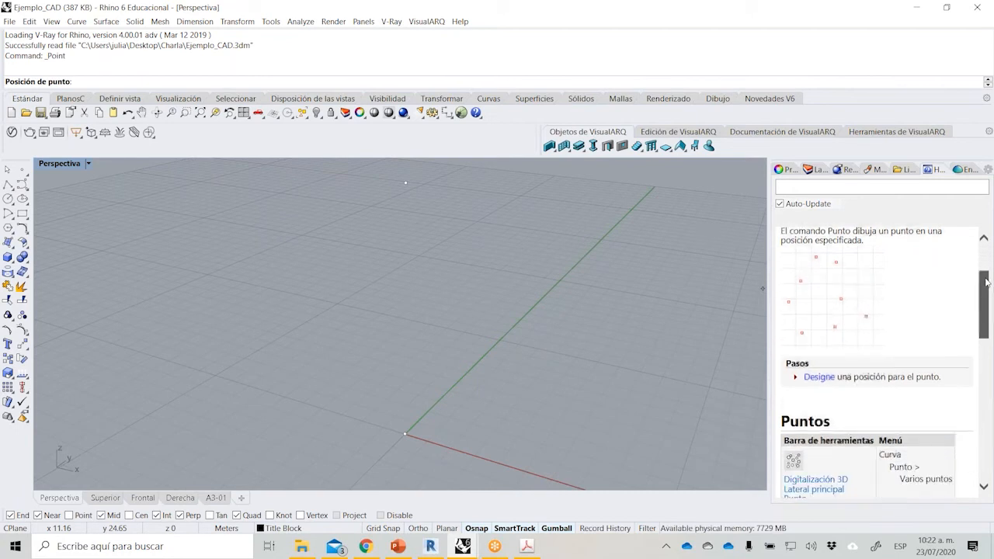
{"action": "left_click_drag", "start_coordinate": [989, 303], "coordinate": [977, 260]}
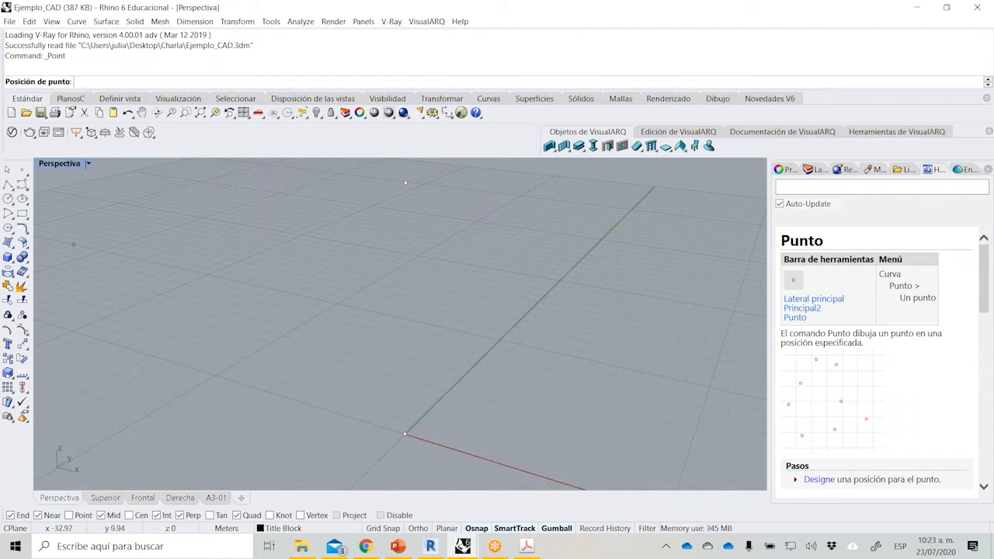
Start a circle with its center snapped to the point at the origin.
{"action": "left_click", "coordinate": [8, 198]}
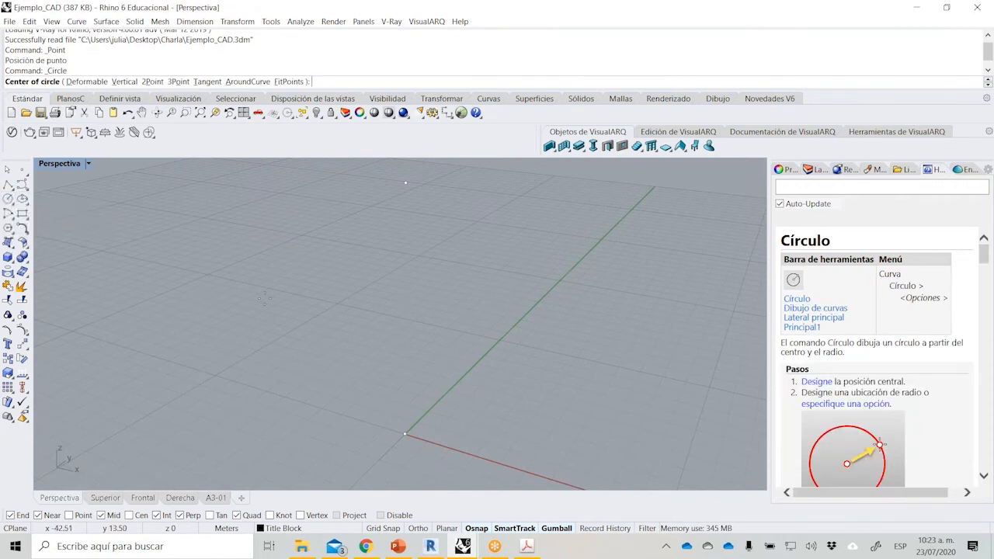
{"action": "scroll", "coordinate": [309, 280], "scroll_direction": "down", "scroll_amount": 1}
{"action": "scroll", "coordinate": [424, 330], "scroll_direction": "up", "scroll_amount": 1}
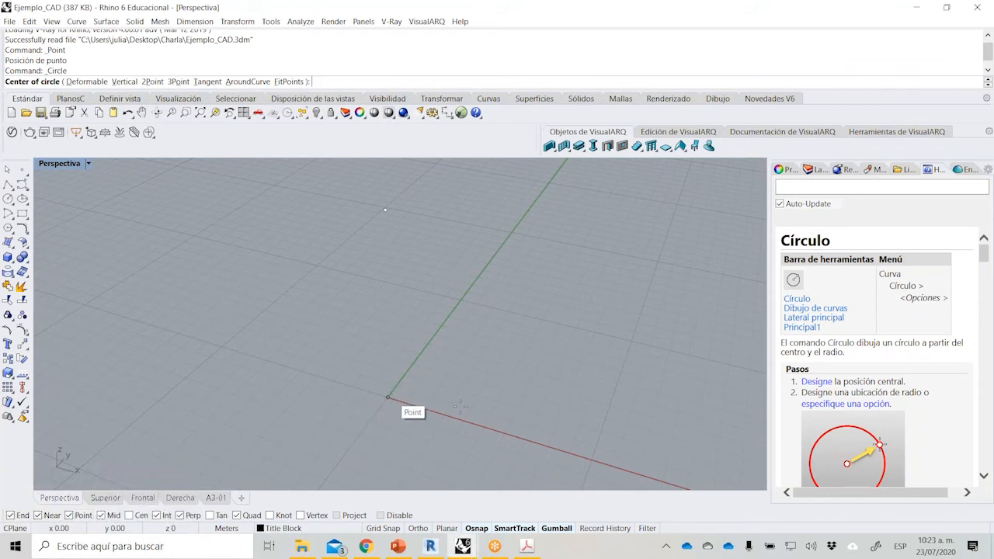
{"action": "left_click", "coordinate": [387, 397]}
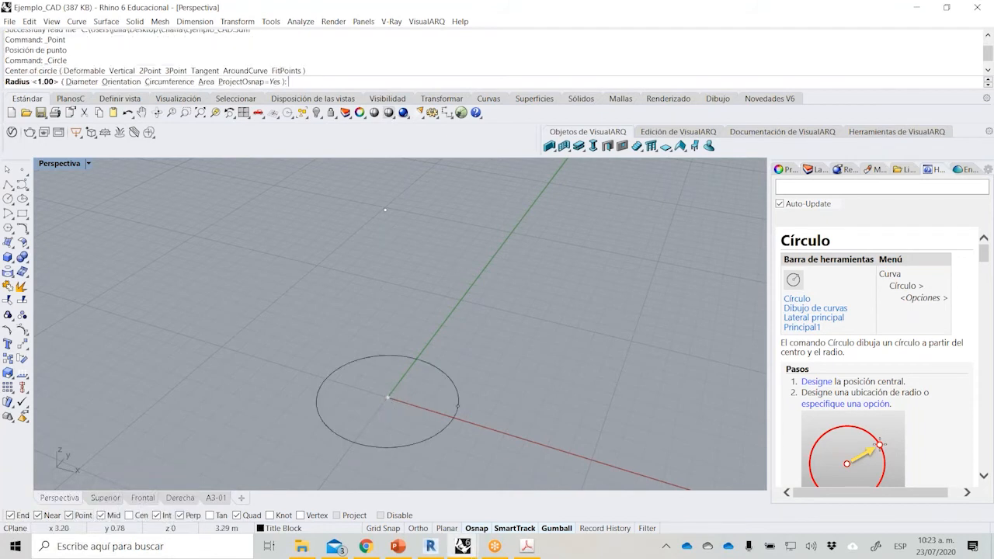
Make Muros the current layer and complete the circle with a diameter of 4 m.
{"action": "left_click", "coordinate": [816, 169]}
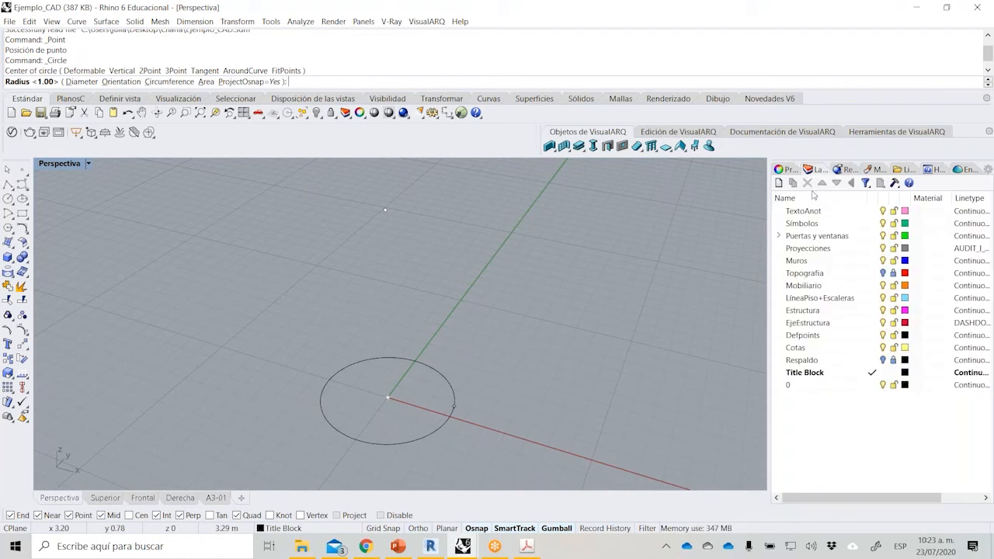
{"action": "left_click", "coordinate": [865, 263]}
{"action": "left_click", "coordinate": [873, 262]}
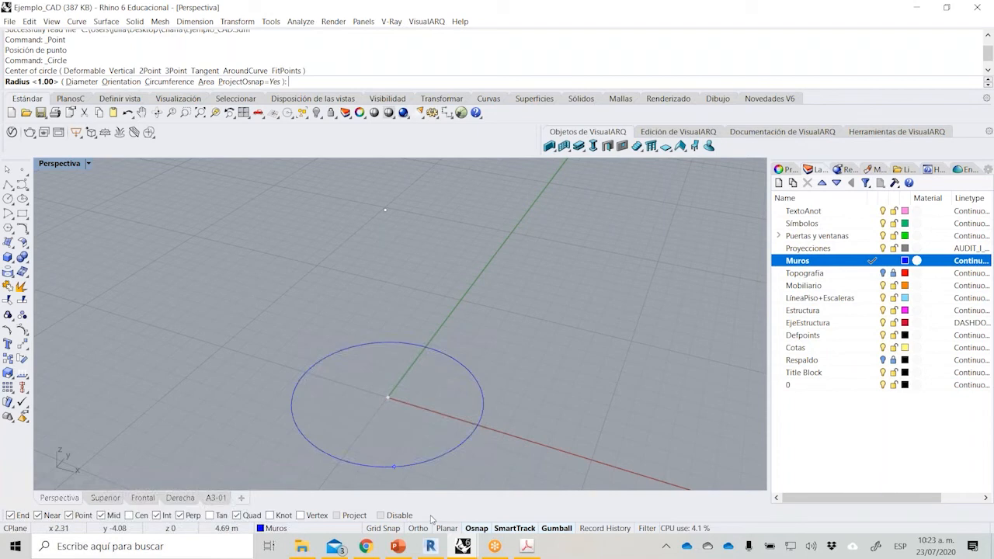
{"action": "left_click", "coordinate": [85, 82]}
{"action": "type", "text": "4"}
{"action": "key", "text": "Return"}
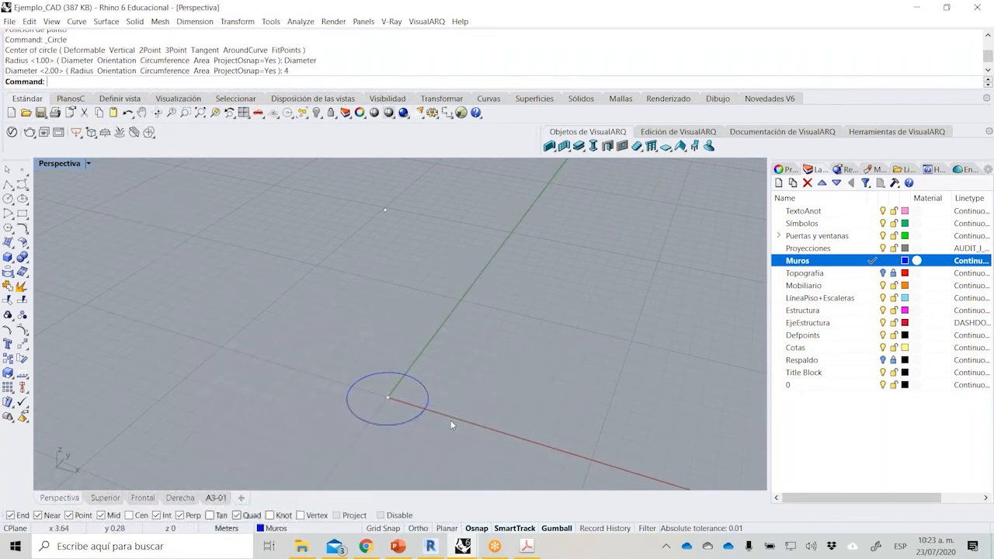
Check the circular wall's dimensions in the PDF brief and return to the Rhino model.
{"action": "right_click_drag", "start_coordinate": [458, 417], "coordinate": [404, 432]}
{"action": "left_click", "coordinate": [528, 547]}
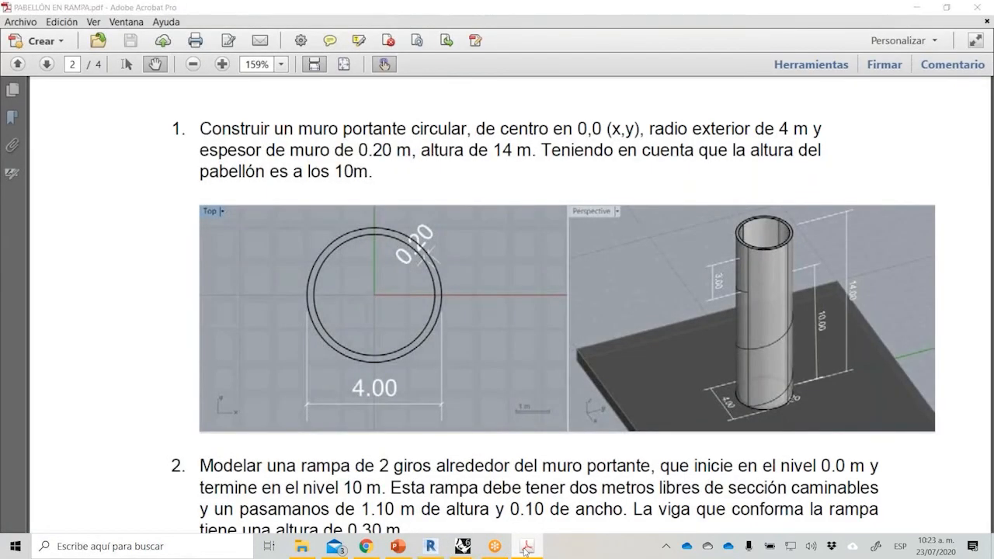
{"action": "left_click", "coordinate": [526, 547]}
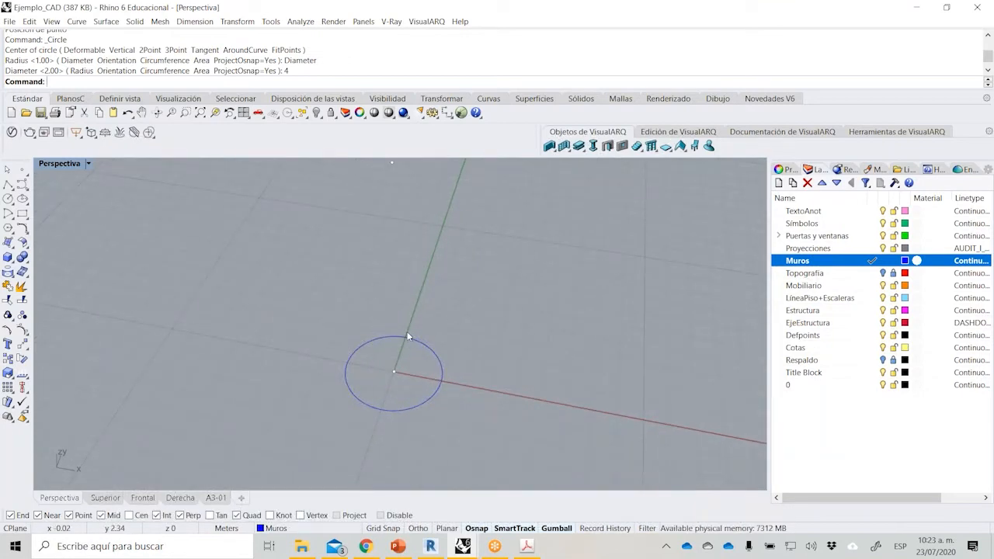
Extrude the 4 m circle vertically upward into an open cylindrical wall surface.
{"action": "scroll", "coordinate": [410, 332], "scroll_direction": "down", "scroll_amount": 2}
{"action": "scroll", "coordinate": [418, 305], "scroll_direction": "up", "scroll_amount": 2}
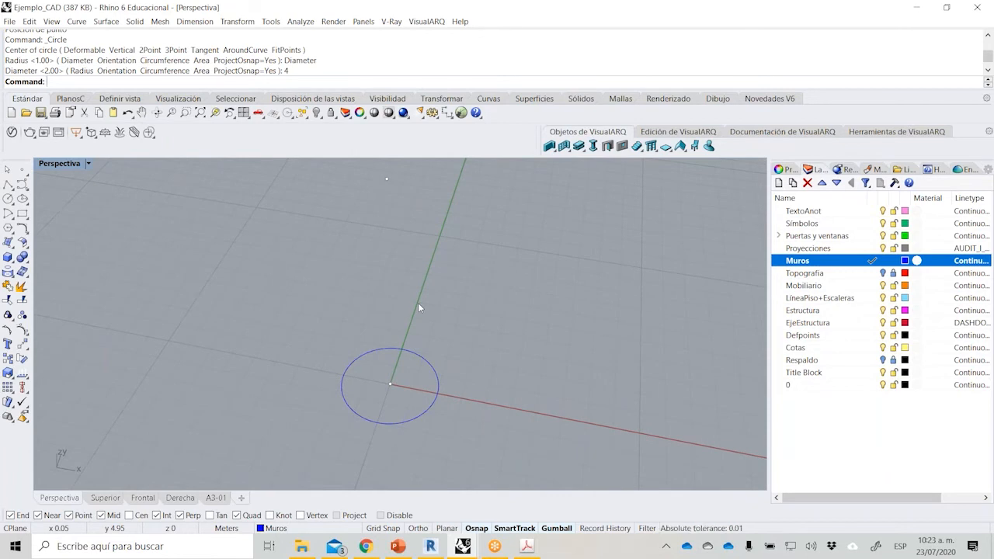
{"action": "left_click", "coordinate": [398, 350]}
{"action": "left_click_drag", "start_coordinate": [387, 371], "coordinate": [388, 180], "text": "ctrl"}
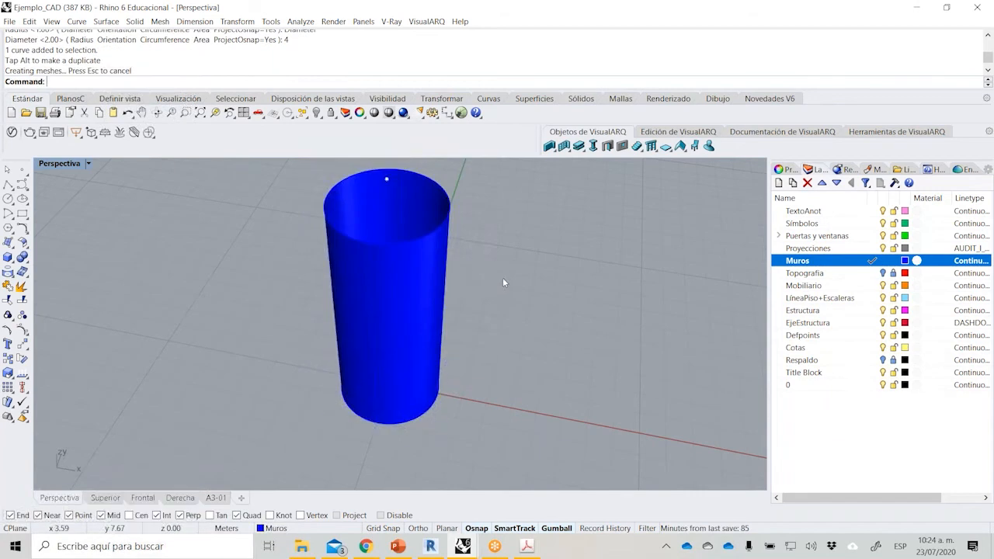
{"action": "right_click_drag", "start_coordinate": [503, 279], "coordinate": [499, 275]}
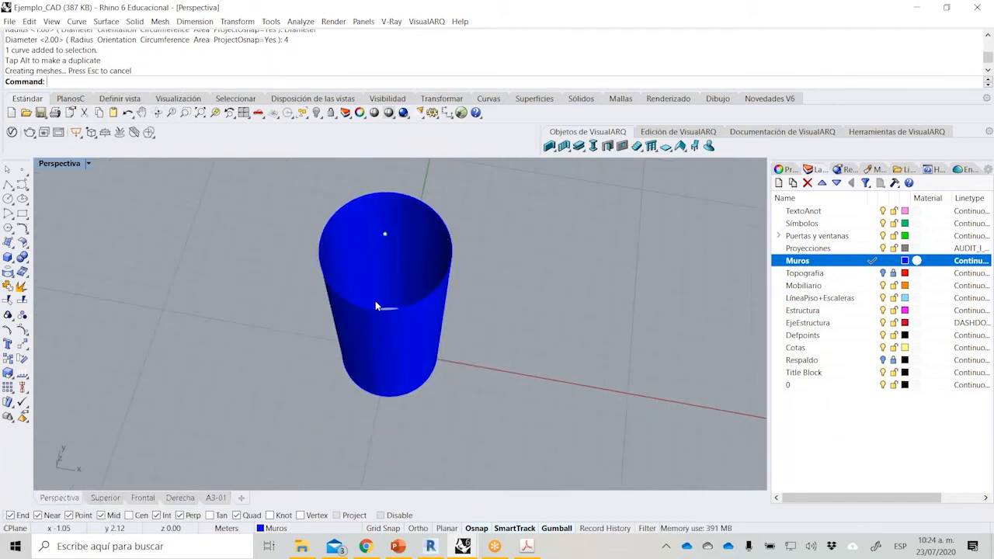
Undo the circle's vertical extrusion and offset the 4 m circle inward by 0.2 m.
{"action": "key", "text": "ctrl+z"}
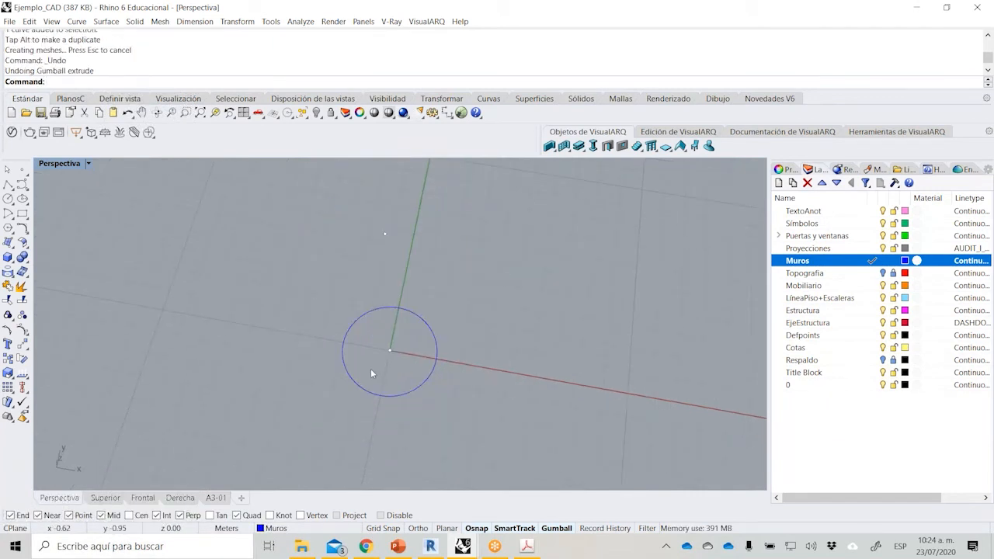
{"action": "left_click", "coordinate": [28, 235]}
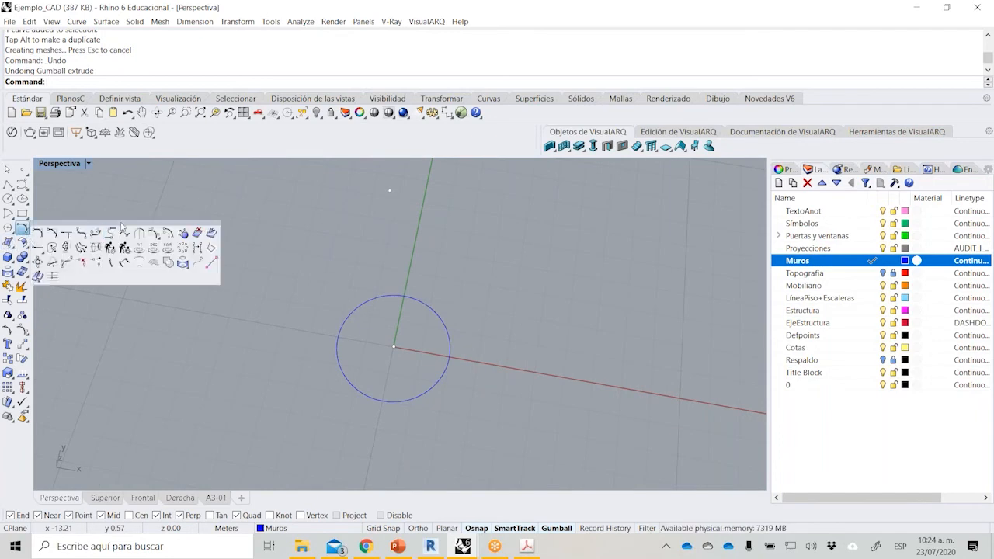
{"action": "left_click_drag", "start_coordinate": [114, 224], "coordinate": [140, 209]}
{"action": "left_click", "coordinate": [190, 235]}
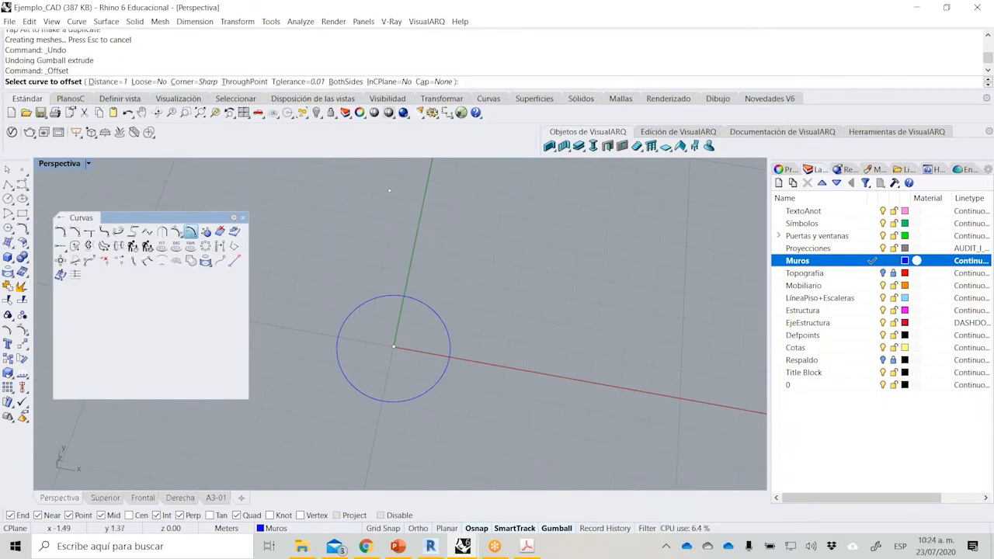
{"action": "left_click", "coordinate": [346, 320]}
{"action": "type", "text": ".2"}
{"action": "key", "text": "Return"}
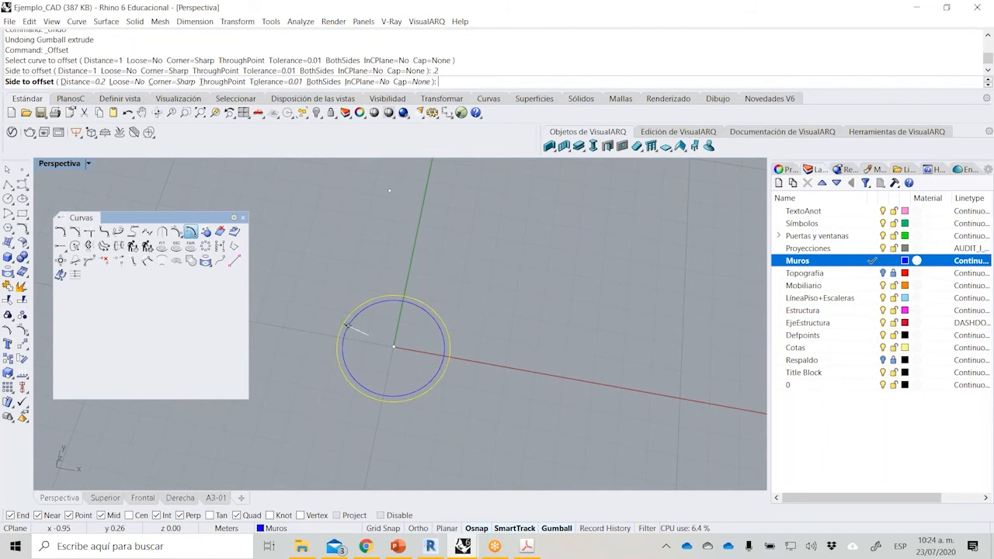
{"action": "left_click", "coordinate": [370, 336]}
Try extruding both concentric circles vertically as open surfaces and undo the extrusion.
{"action": "left_click_drag", "start_coordinate": [371, 338], "coordinate": [351, 274]}
{"action": "left_click_drag", "start_coordinate": [396, 330], "coordinate": [372, 230]}
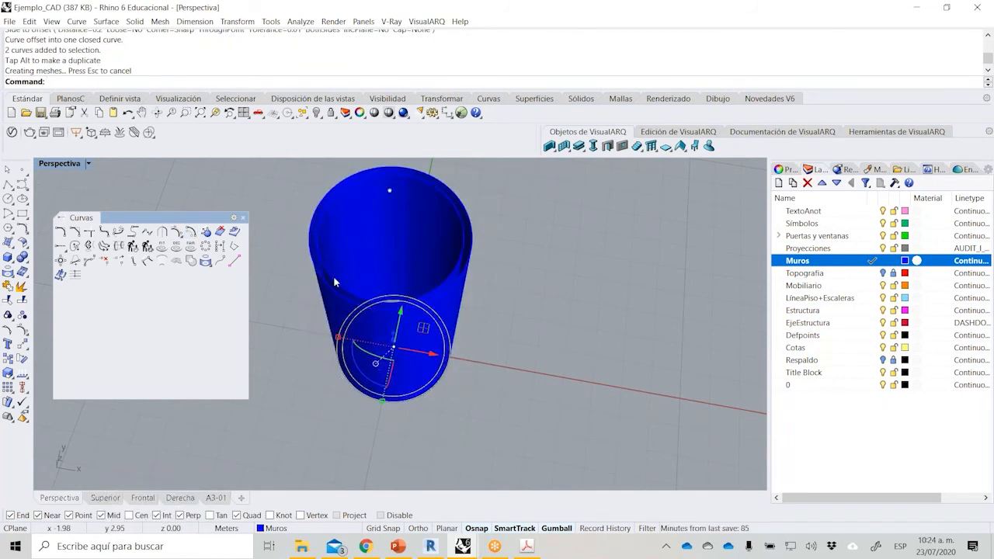
{"action": "right_click_drag", "start_coordinate": [511, 253], "coordinate": [513, 268]}
{"action": "key", "text": "ctrl+z"}
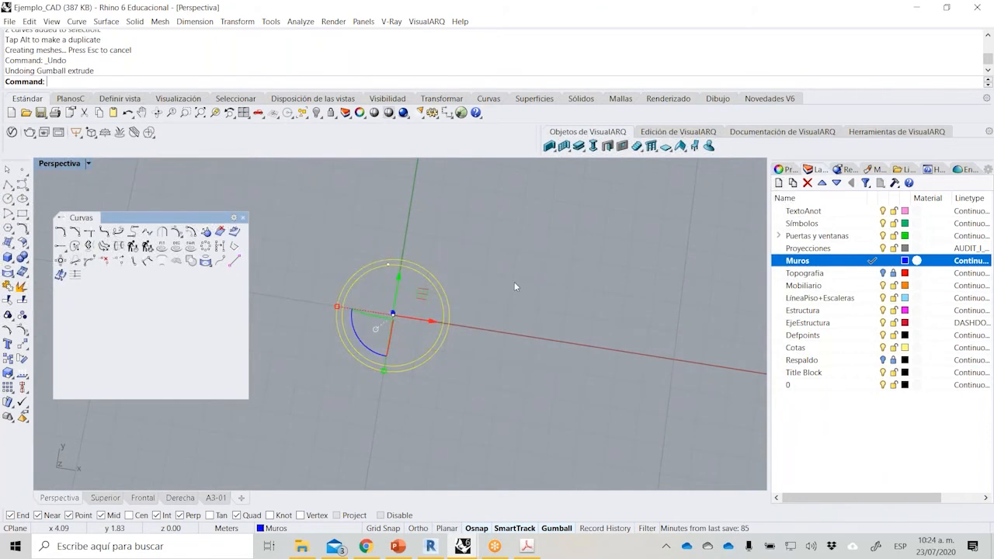
{"action": "left_click", "coordinate": [12, 263]}
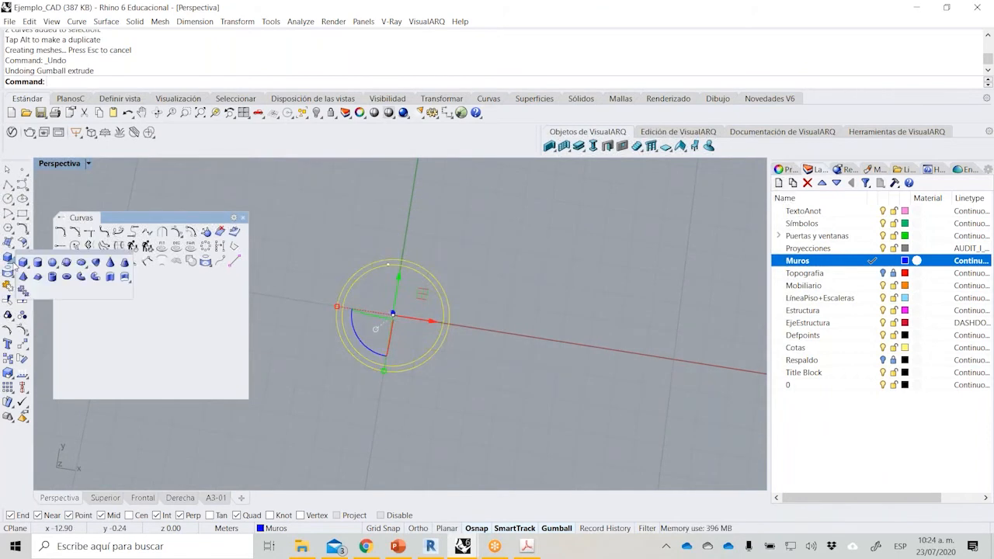
{"action": "left_click", "coordinate": [114, 277]}
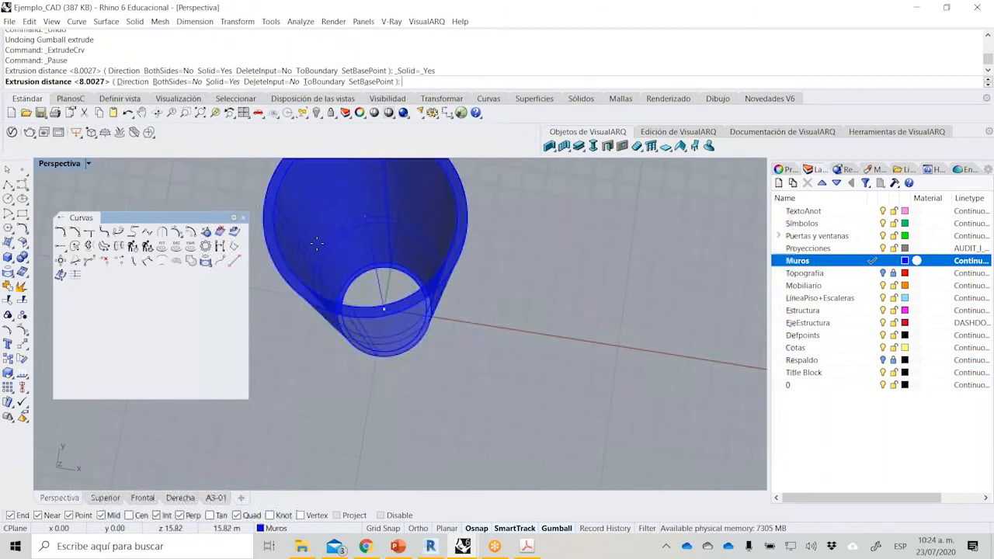
{"action": "key", "text": "Escape"}
{"action": "left_click", "coordinate": [243, 217]}
{"action": "right_click_drag", "start_coordinate": [289, 272], "coordinate": [288, 281]}
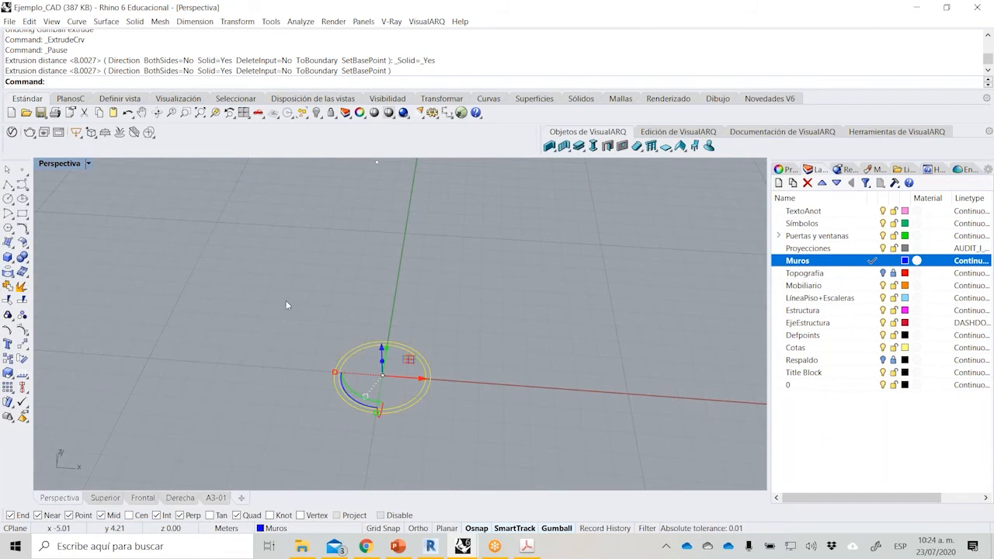
{"action": "left_click", "coordinate": [246, 311]}
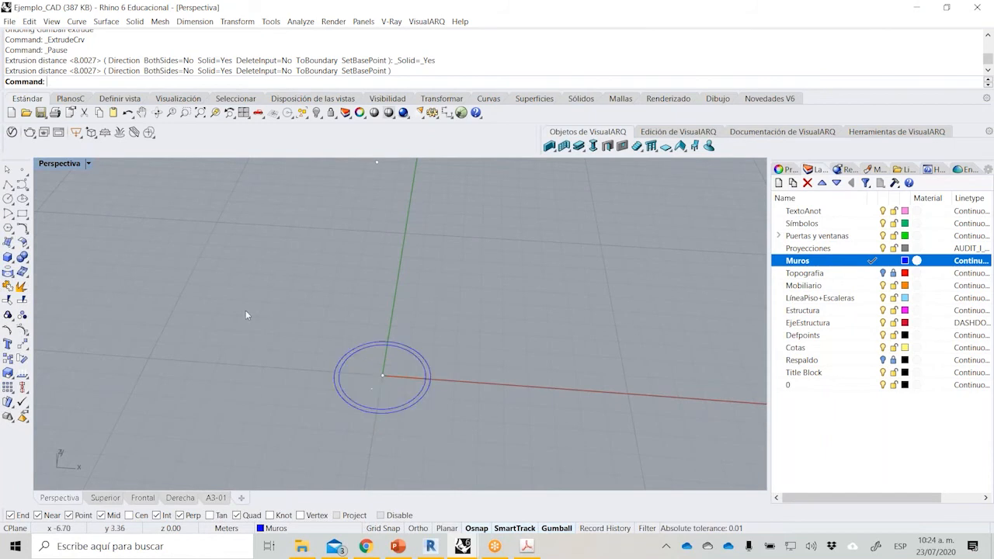
Create a solid tube centred on the origin point, matching the outer and inner circles and rising 10 m to the upper point.
{"action": "left_click", "coordinate": [8, 257]}
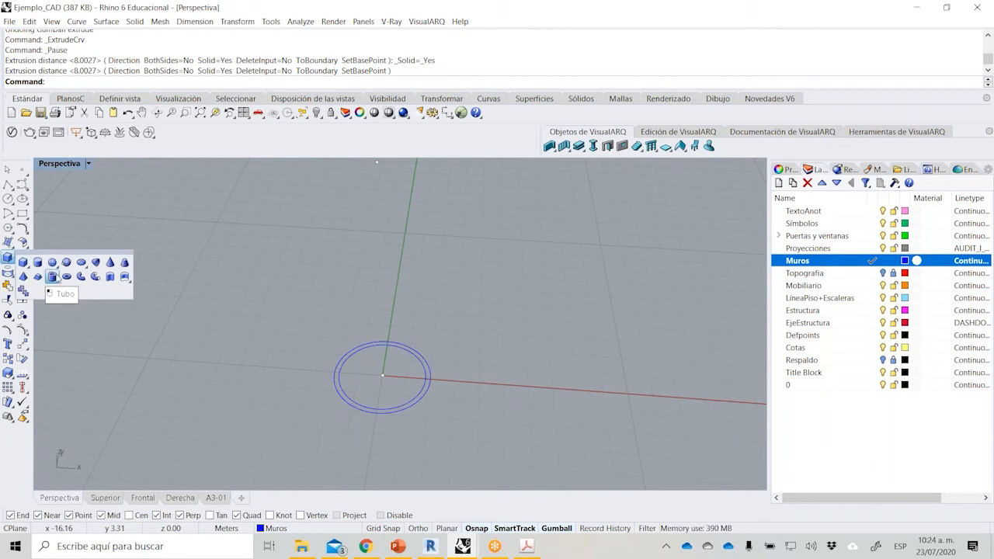
{"action": "left_click", "coordinate": [54, 279]}
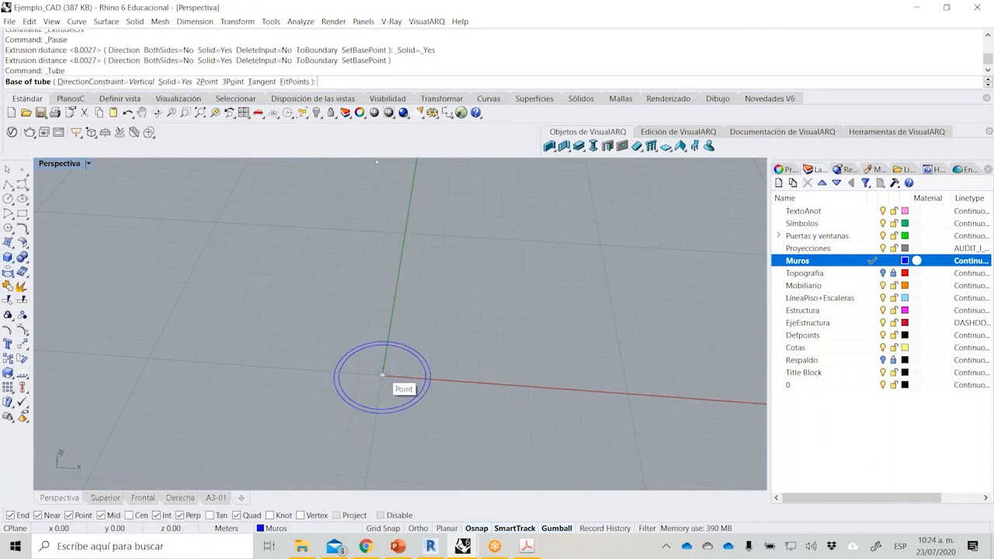
{"action": "left_click", "coordinate": [384, 377]}
{"action": "left_click", "coordinate": [420, 378]}
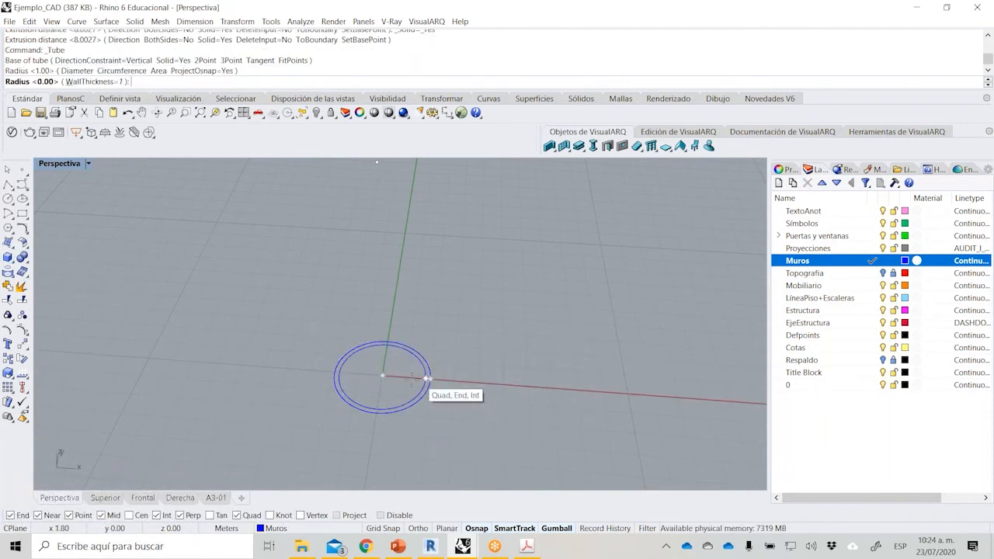
{"action": "left_click", "coordinate": [419, 380]}
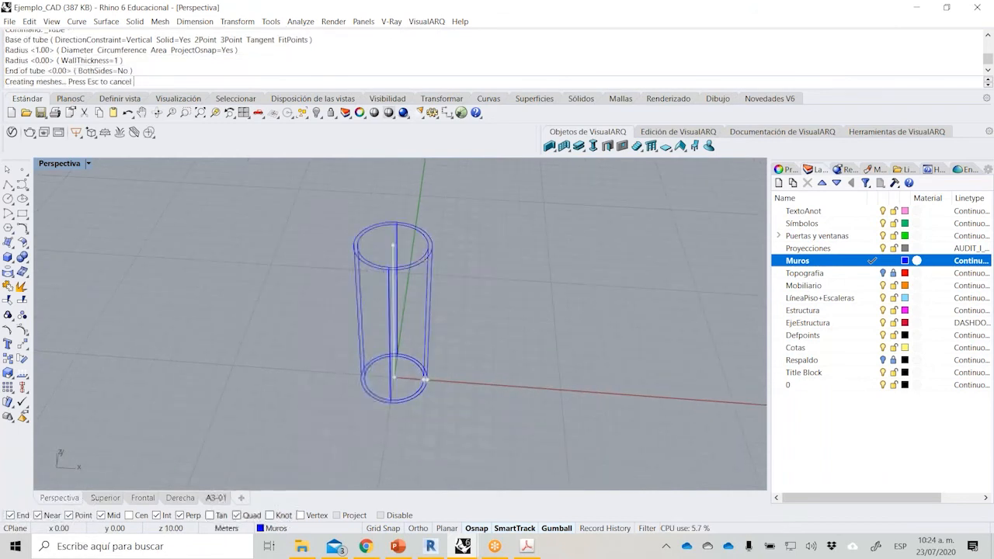
{"action": "left_click", "coordinate": [393, 245]}
{"action": "right_click_drag", "start_coordinate": [307, 358], "coordinate": [369, 248]}
{"action": "scroll", "coordinate": [369, 249], "scroll_direction": "up", "scroll_amount": 5}
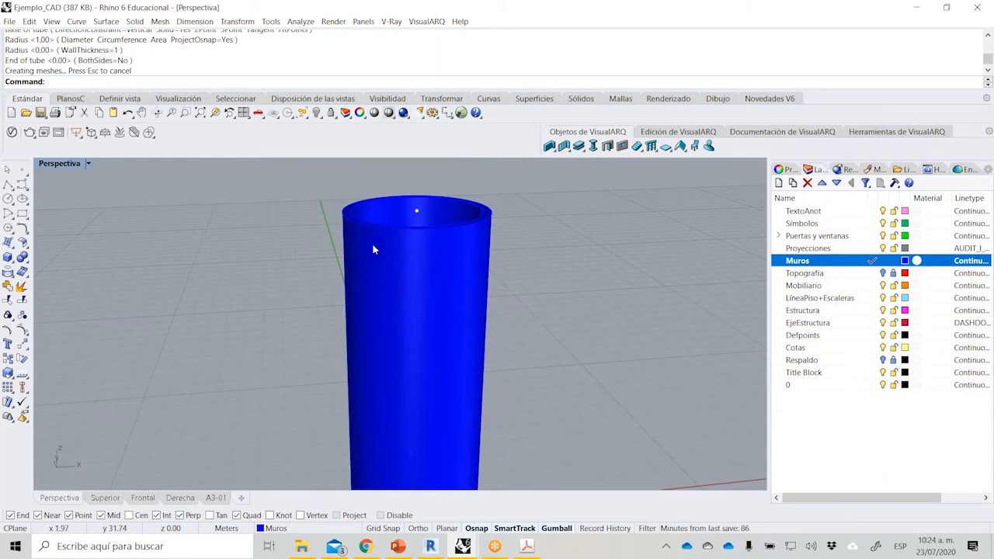
{"action": "right_click_drag", "start_coordinate": [361, 249], "coordinate": [398, 311]}
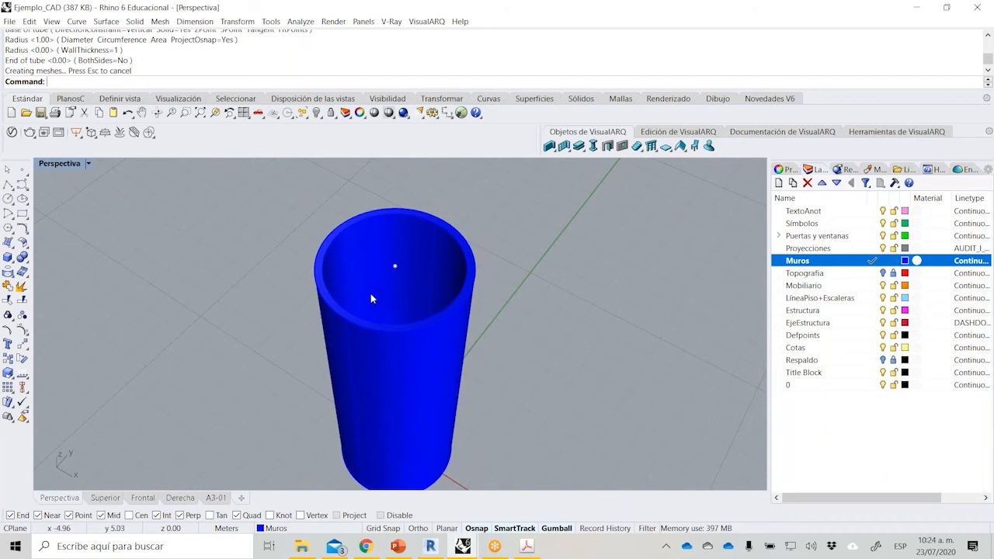
Compare the tube with the wall thickness and height required in item 1 of the PDF brief, back in the Rhino model.
{"action": "left_click", "coordinate": [527, 547]}
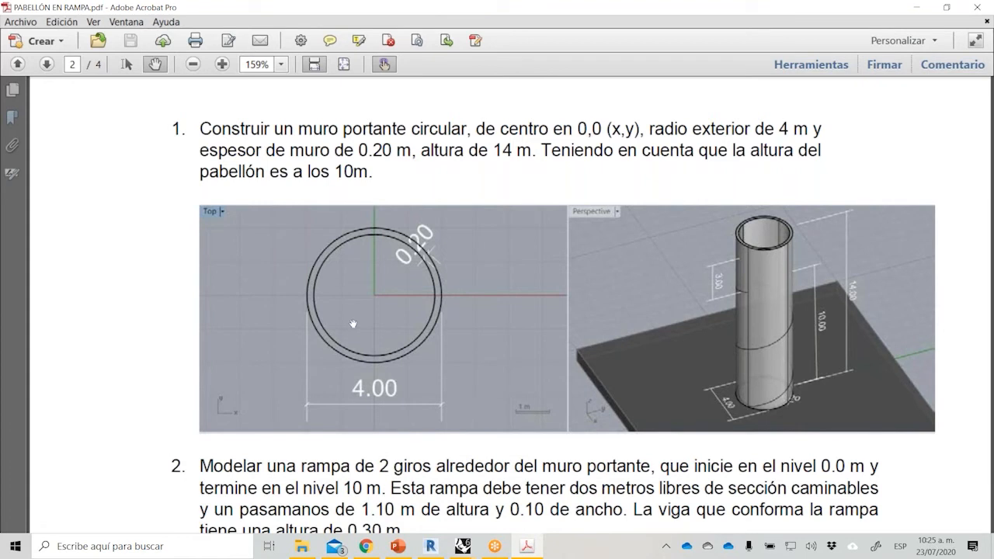
{"action": "left_click", "coordinate": [468, 549]}
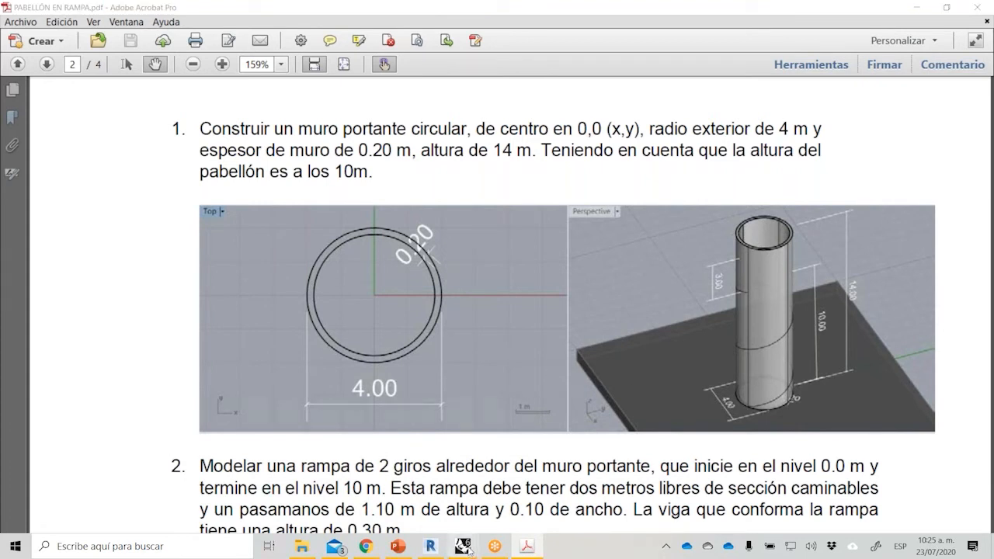
{"action": "left_click", "coordinate": [595, 497]}
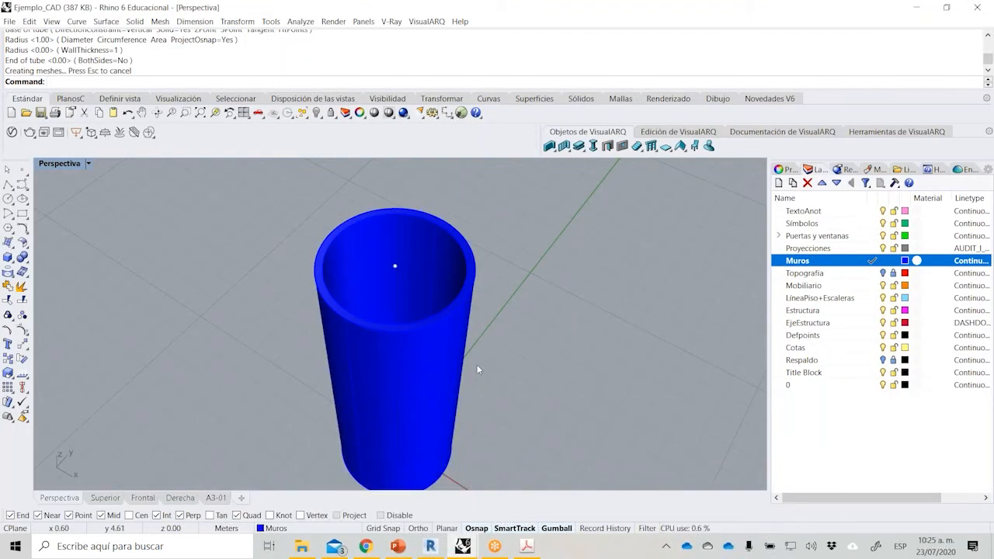
{"action": "scroll", "coordinate": [491, 271], "scroll_direction": "down", "scroll_amount": 2}
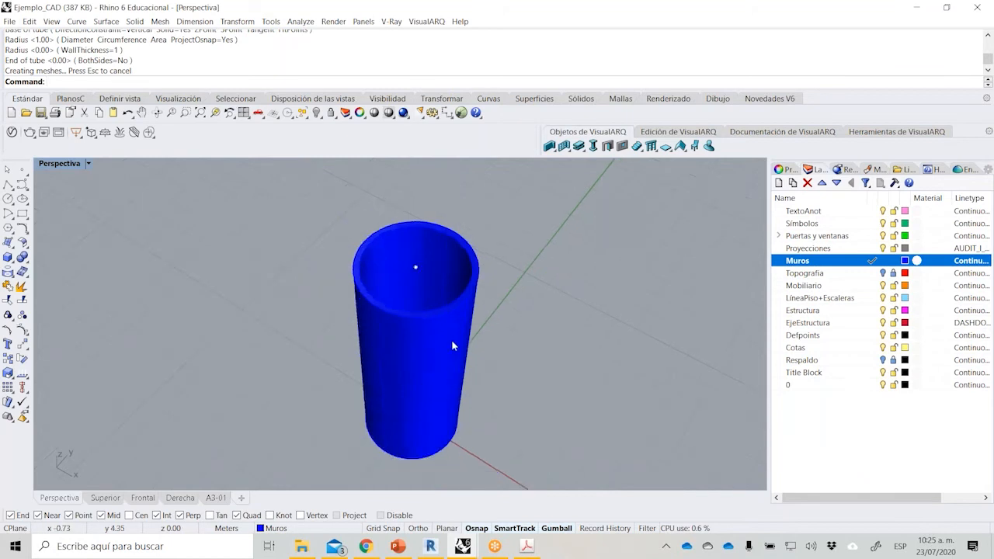
{"action": "scroll", "coordinate": [451, 340], "scroll_direction": "up", "scroll_amount": 2}
{"action": "right_click_drag", "start_coordinate": [508, 335], "coordinate": [485, 350]}
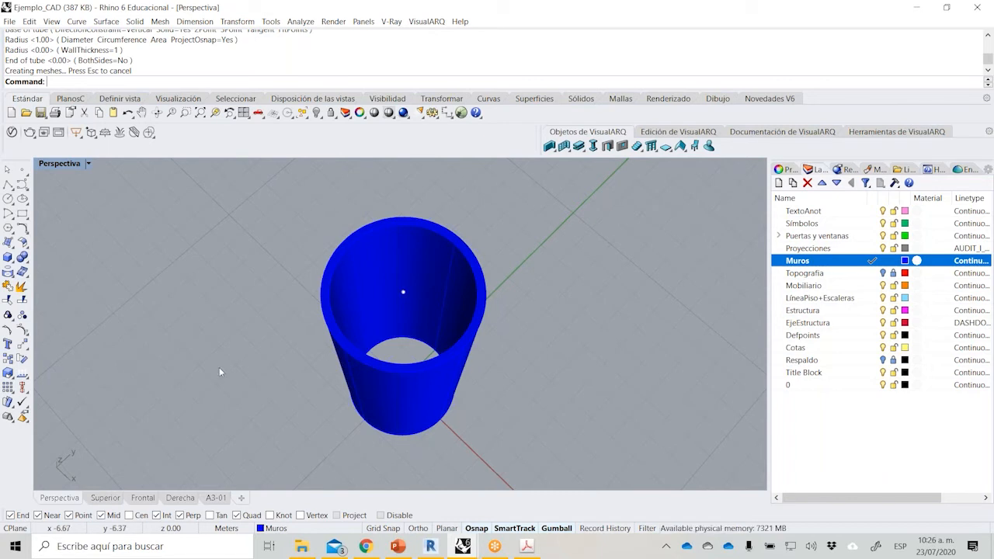
{"action": "scroll", "coordinate": [179, 360], "scroll_direction": "down", "scroll_amount": 4}
{"action": "right_click_drag", "start_coordinate": [180, 360], "coordinate": [289, 237]}
Read the ramp requirements in item 2 of the PDF brief and return to the Ejemplo_CAD model in Rhino.
{"action": "left_click", "coordinate": [527, 546]}
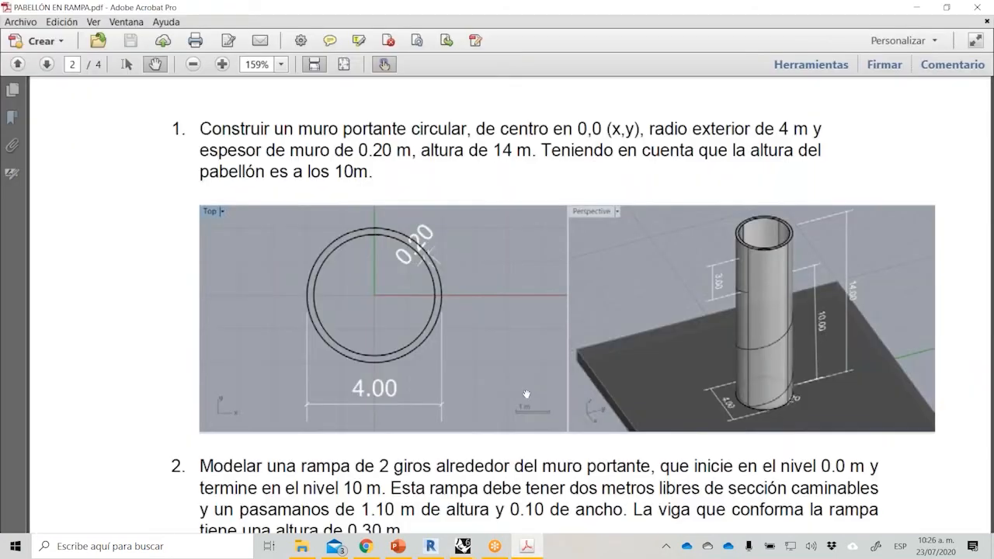
{"action": "scroll", "coordinate": [527, 394], "scroll_direction": "down", "scroll_amount": 6}
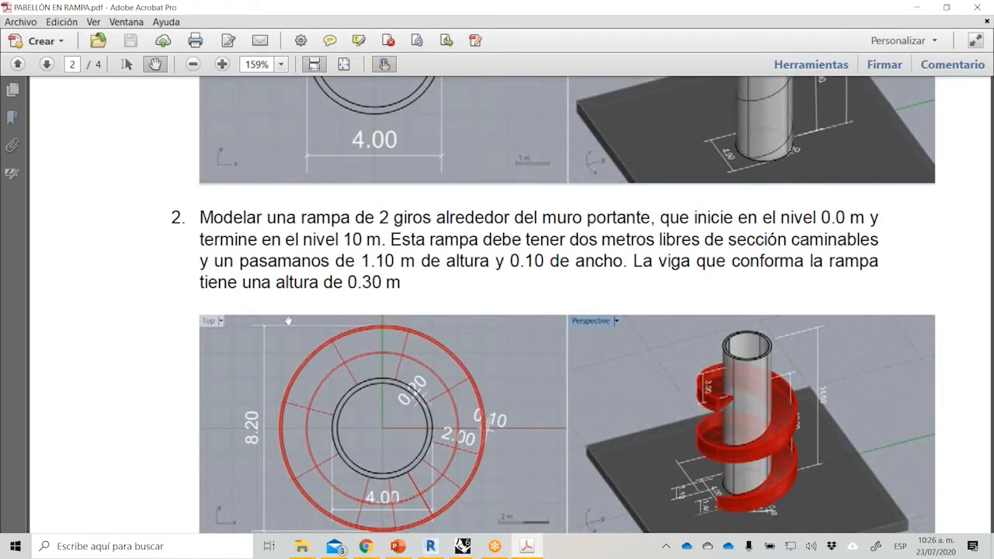
{"action": "scroll", "coordinate": [517, 324], "scroll_direction": "down", "scroll_amount": 3}
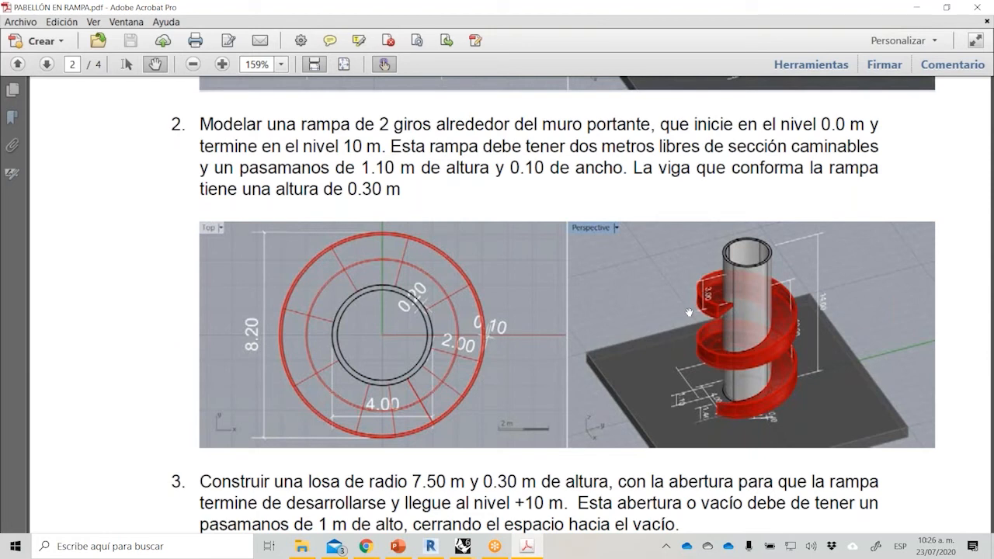
{"action": "left_click", "coordinate": [463, 546]}
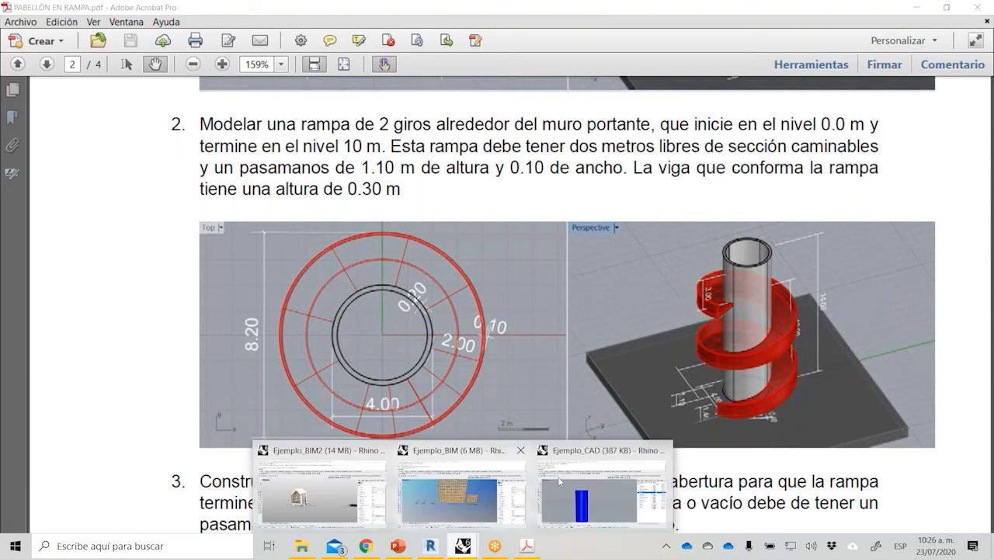
{"action": "left_click", "coordinate": [603, 485]}
{"action": "right_click_drag", "start_coordinate": [517, 329], "coordinate": [324, 283]}
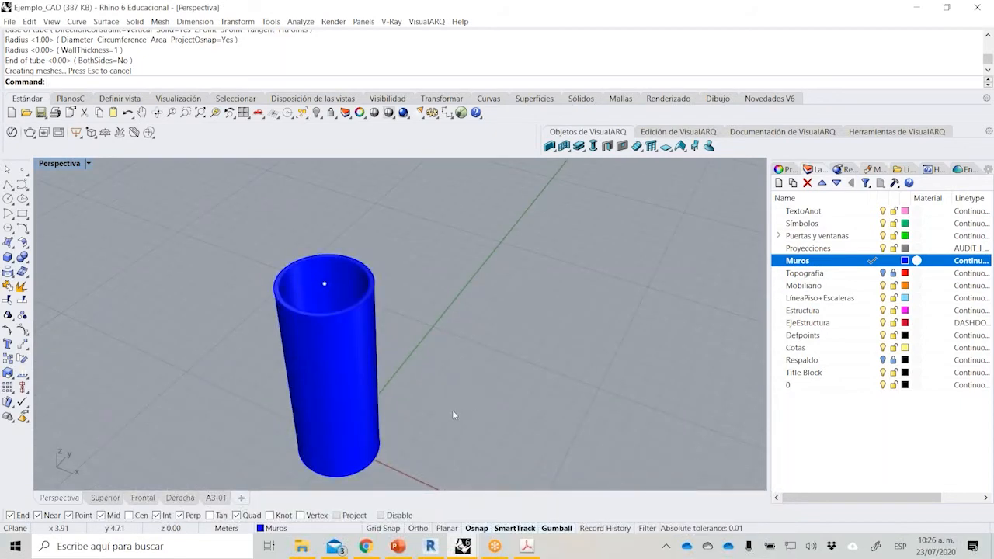
Scale the tube wall vertically in one direction from its base to a height of 14 m.
{"action": "left_click", "coordinate": [367, 404]}
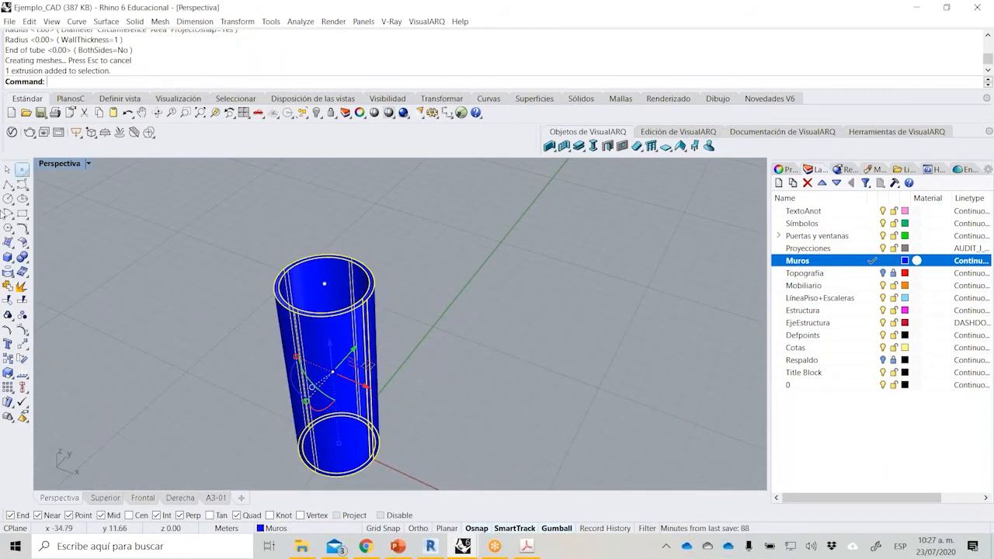
{"action": "left_click", "coordinate": [7, 402]}
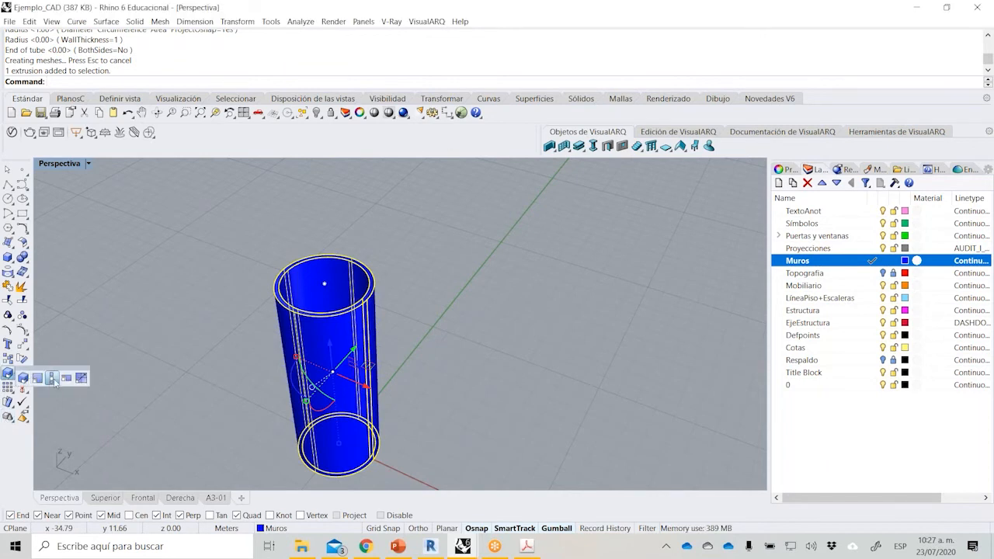
{"action": "left_click", "coordinate": [376, 460]}
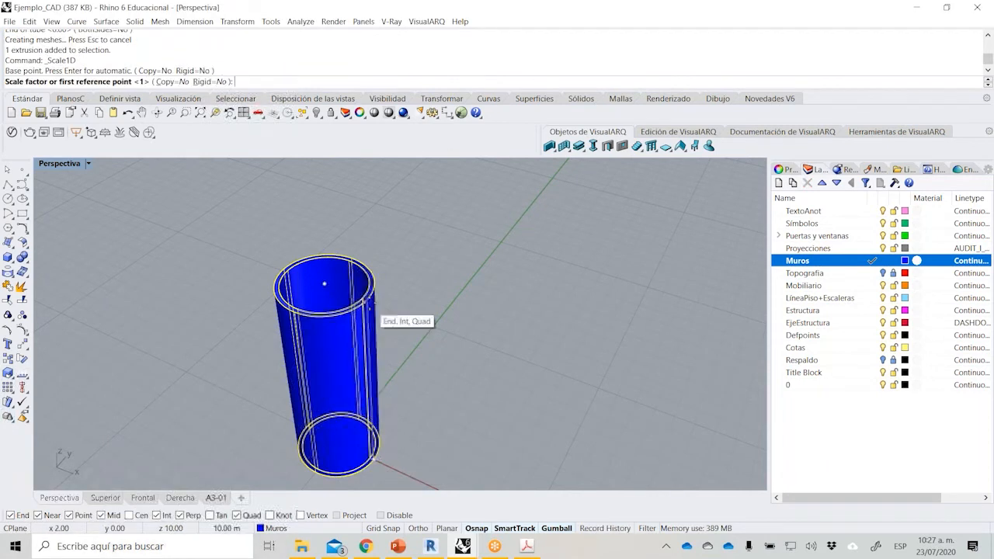
{"action": "left_click", "coordinate": [372, 299]}
{"action": "type", "text": "14"}
{"action": "key", "text": "Return"}
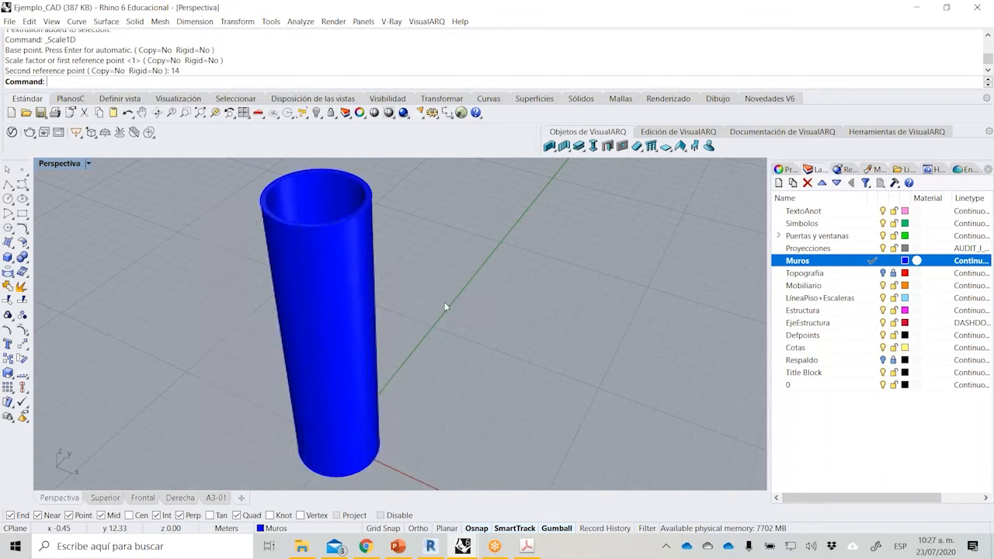
{"action": "right_click_drag", "start_coordinate": [444, 304], "coordinate": [303, 338]}
{"action": "right_click_drag", "start_coordinate": [432, 347], "coordinate": [509, 240]}
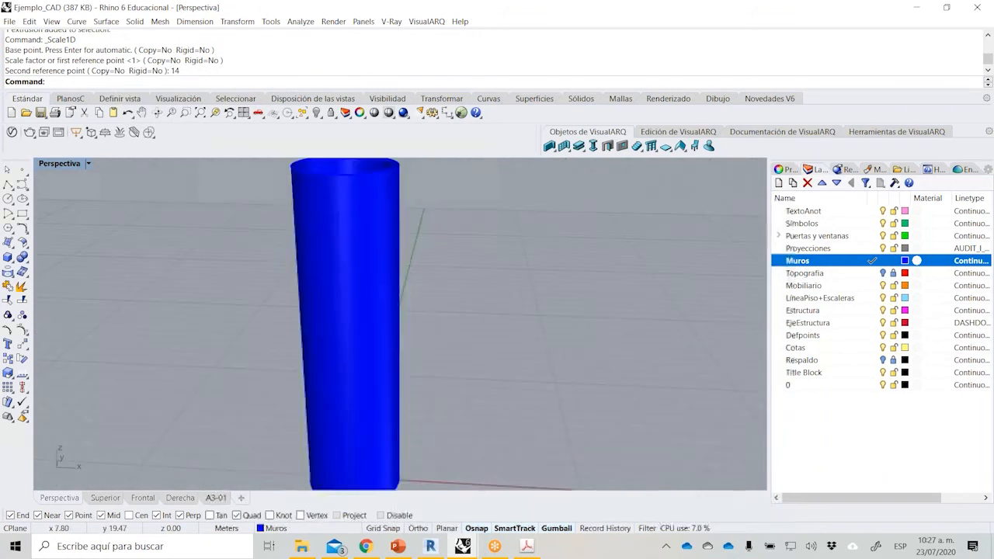
Make the LíneaPiso+Escaleras layer current for the ramp geometry.
{"action": "left_click", "coordinate": [873, 298]}
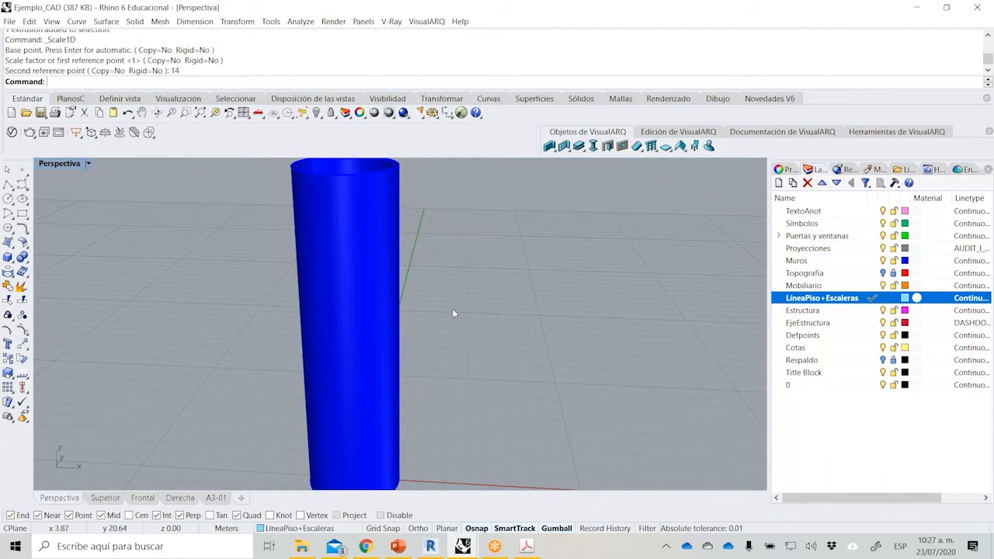
{"action": "scroll", "coordinate": [443, 295], "scroll_direction": "down", "scroll_amount": 2}
{"action": "right_click_drag", "start_coordinate": [553, 287], "coordinate": [626, 320]}
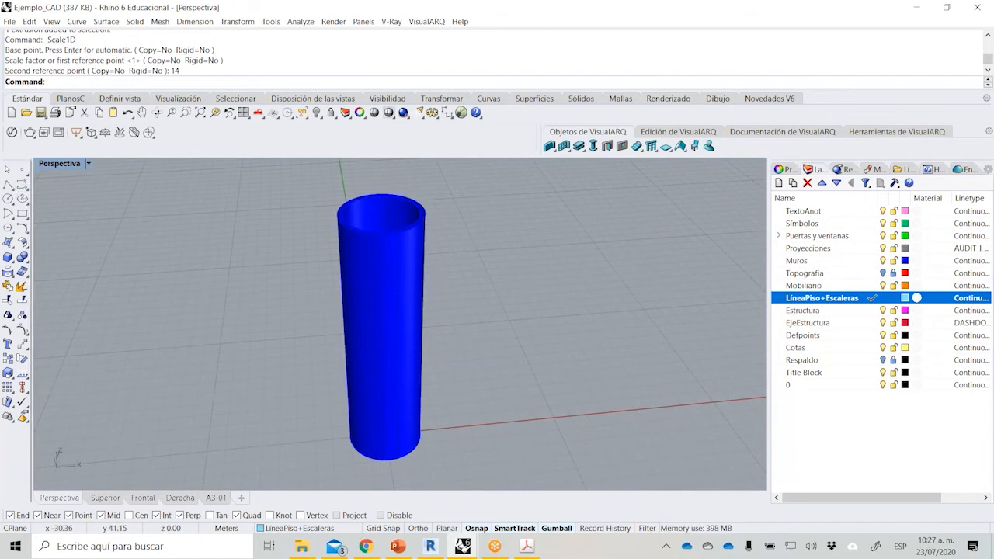
Begin a helix whose axis runs from the origin point at the tube's base to the 10 m upper point.
{"action": "left_click", "coordinate": [22, 185]}
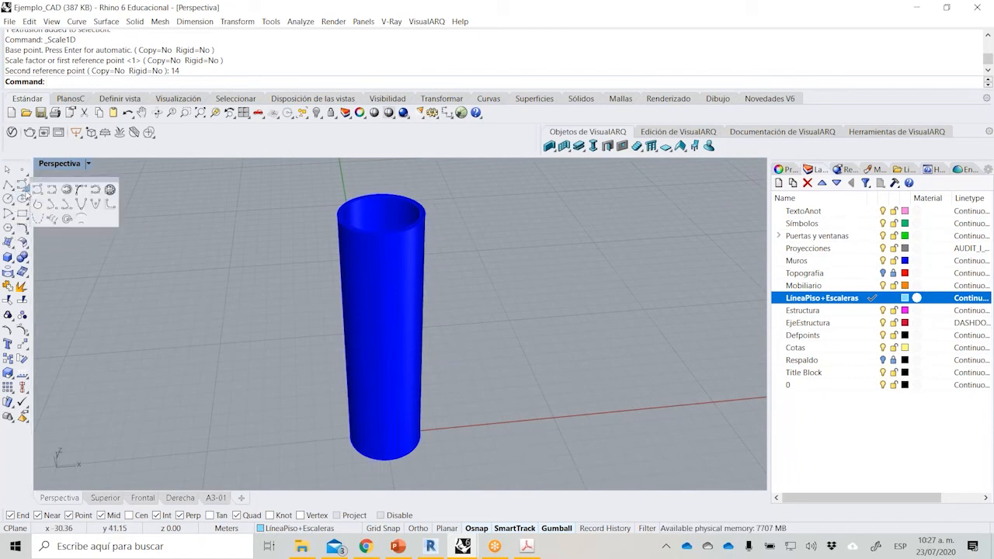
{"action": "left_click", "coordinate": [51, 220]}
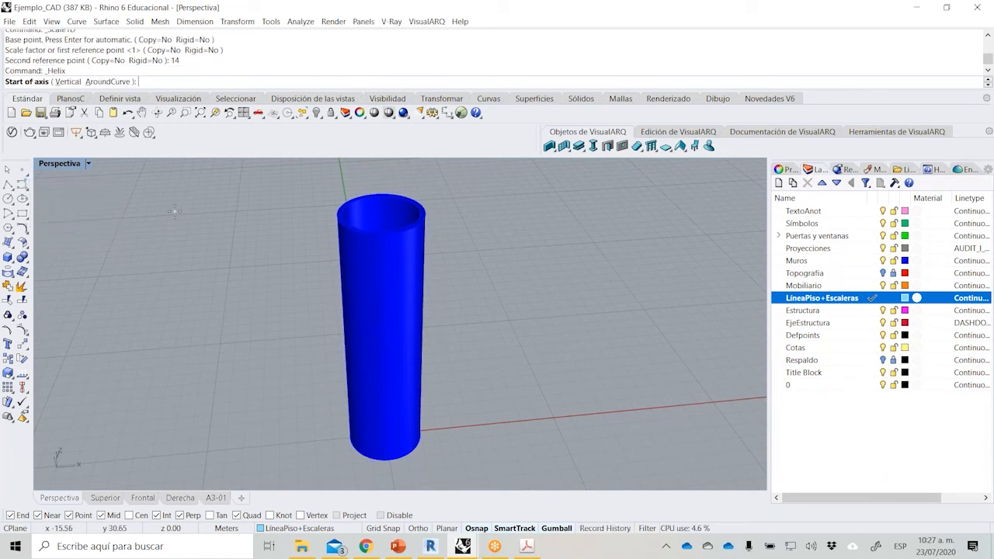
{"action": "right_click_drag", "start_coordinate": [148, 311], "coordinate": [176, 353]}
{"action": "scroll", "coordinate": [365, 365], "scroll_direction": "up", "scroll_amount": 7}
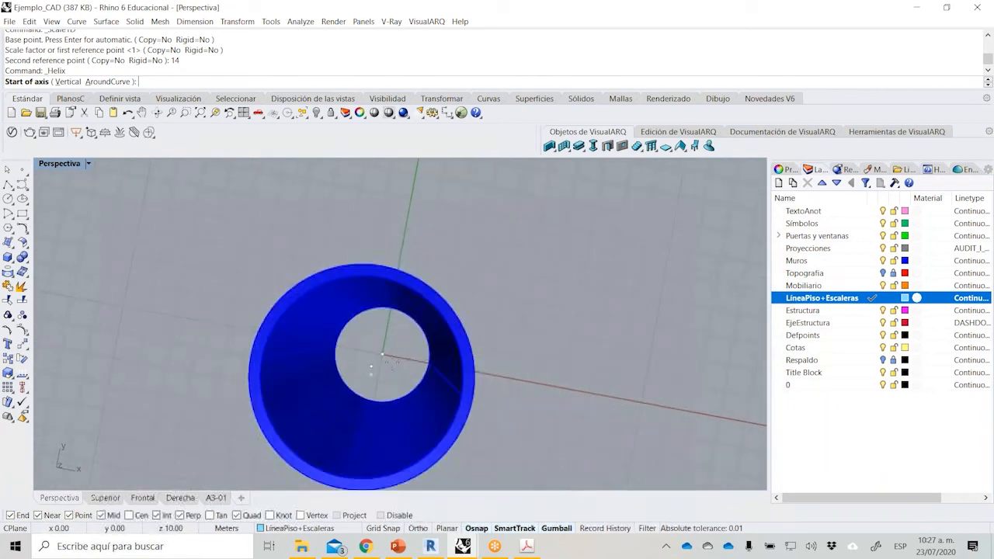
{"action": "left_click", "coordinate": [382, 356]}
{"action": "left_click", "coordinate": [381, 379]}
{"action": "right_click_drag", "start_coordinate": [380, 379], "coordinate": [370, 269]}
{"action": "scroll", "coordinate": [370, 269], "scroll_direction": "down", "scroll_amount": 5}
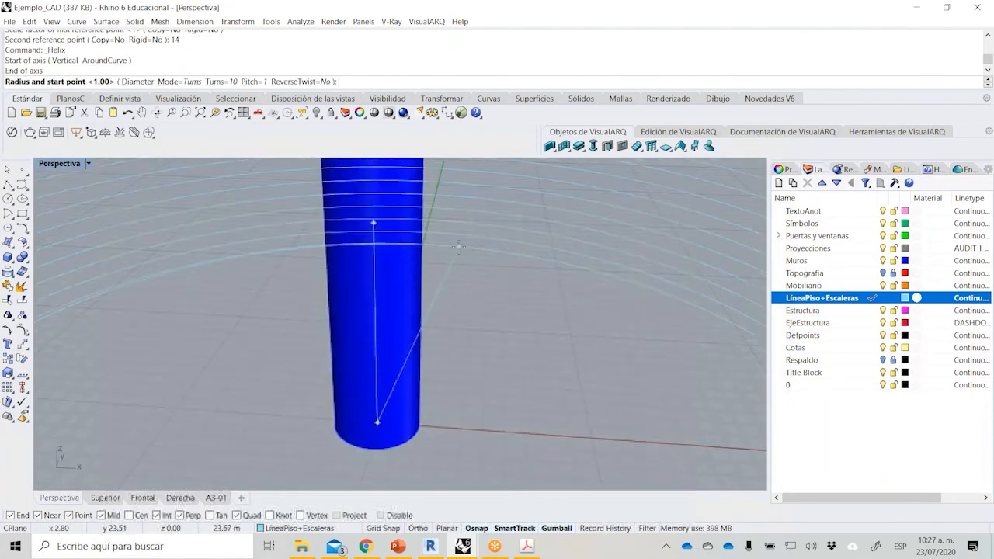
{"action": "scroll", "coordinate": [497, 264], "scroll_direction": "down", "scroll_amount": 5}
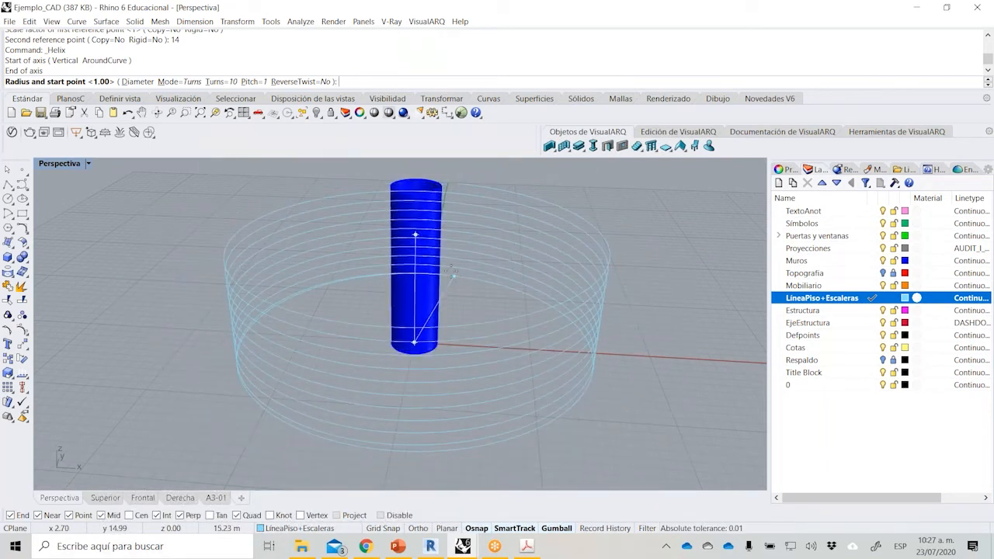
Give the helix 2 turns and start it on the tube's outer edge, at a 2 m radius along the X axis.
{"action": "left_click", "coordinate": [207, 85]}
{"action": "type", "text": "2"}
{"action": "key", "text": "Return"}
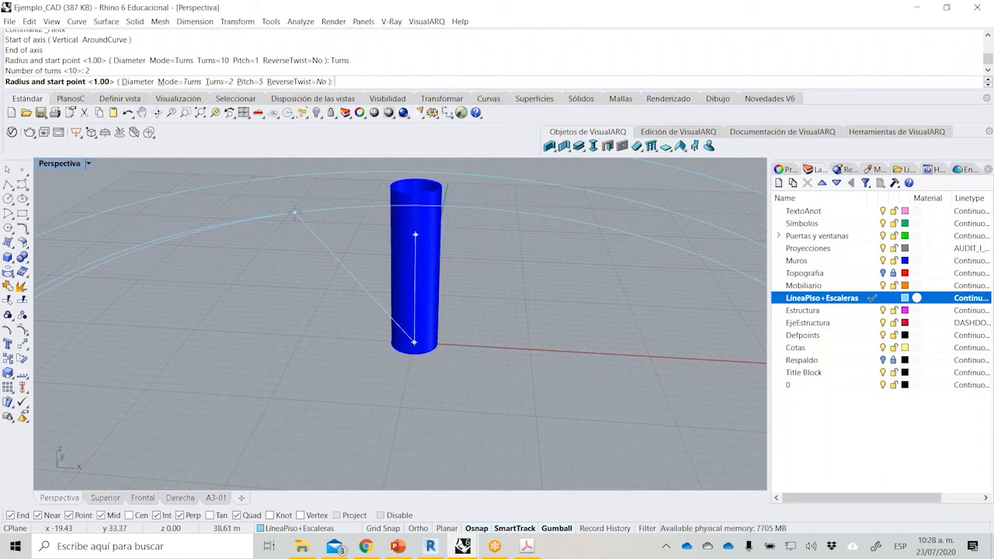
{"action": "left_click", "coordinate": [439, 344]}
{"action": "scroll", "coordinate": [448, 323], "scroll_direction": "up", "scroll_amount": 3}
Try a second two-turn helix on the same 10 m axis with a 6 m radius, starting along the X axis.
{"action": "key", "text": "Return"}
{"action": "right_click_drag", "start_coordinate": [461, 285], "coordinate": [443, 388]}
{"action": "scroll", "coordinate": [397, 326], "scroll_direction": "up", "scroll_amount": 5}
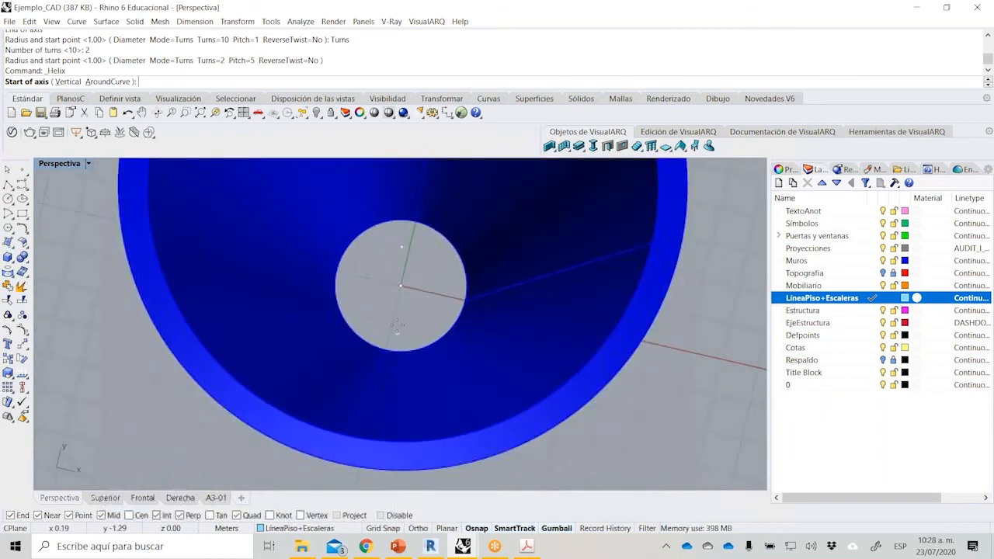
{"action": "left_click", "coordinate": [401, 287]}
{"action": "scroll", "coordinate": [401, 287], "scroll_direction": "down", "scroll_amount": 4}
{"action": "left_click", "coordinate": [400, 266]}
{"action": "right_click_drag", "start_coordinate": [400, 268], "coordinate": [546, 282]}
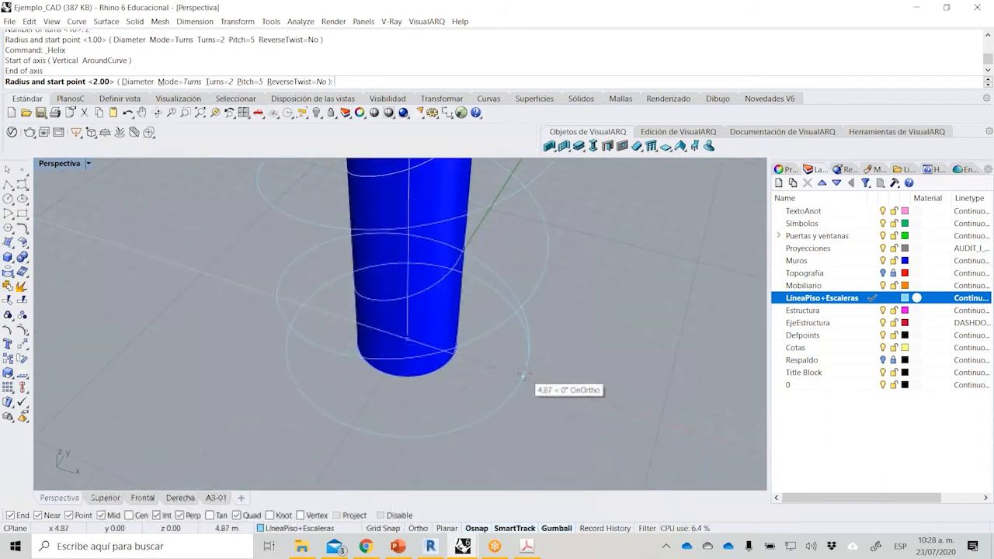
{"action": "type", "text": "8"}
{"action": "key", "text": "Return"}
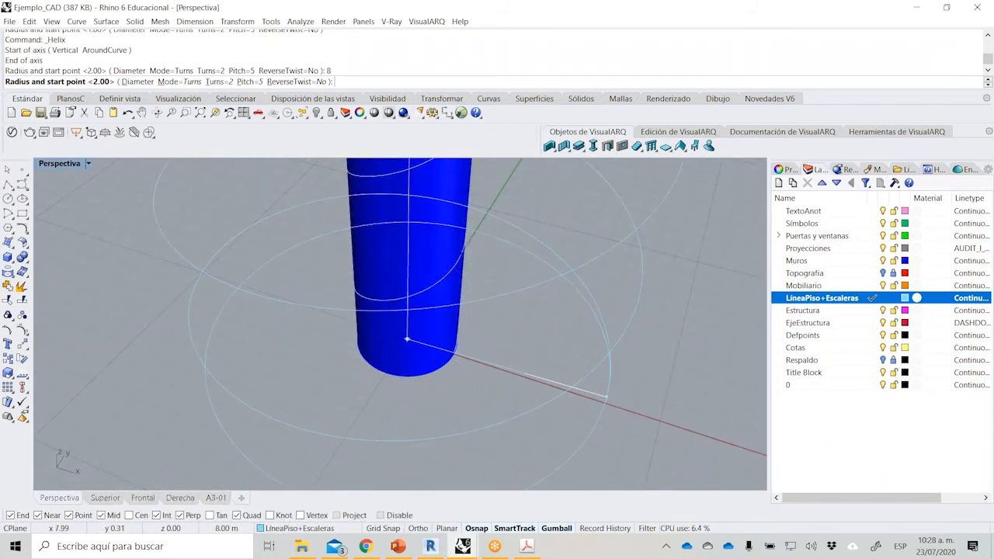
{"action": "type", "text": "6"}
{"action": "key", "text": "Return"}
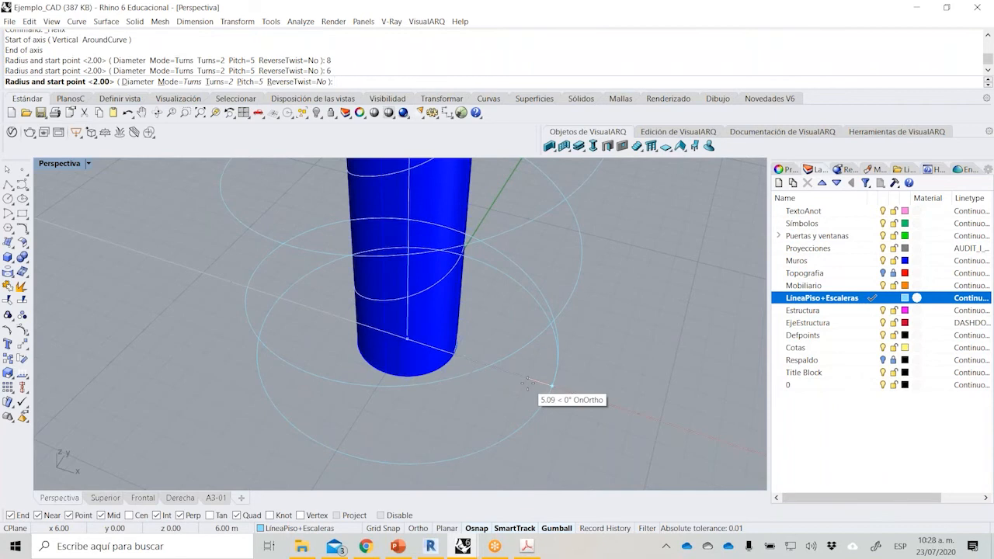
{"action": "left_click", "coordinate": [556, 382]}
Check the wide outer helix around the tube and undo it.
{"action": "scroll", "coordinate": [494, 402], "scroll_direction": "down", "scroll_amount": 6}
{"action": "right_click_drag", "start_coordinate": [494, 403], "coordinate": [571, 320]}
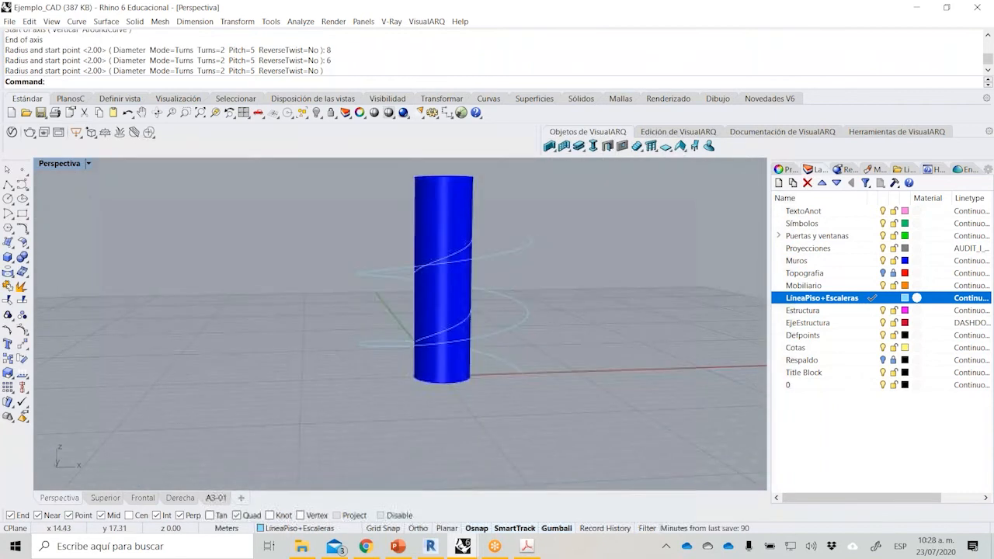
{"action": "right_click_drag", "start_coordinate": [530, 241], "coordinate": [426, 343]}
{"action": "right_click_drag", "start_coordinate": [471, 291], "coordinate": [478, 400]}
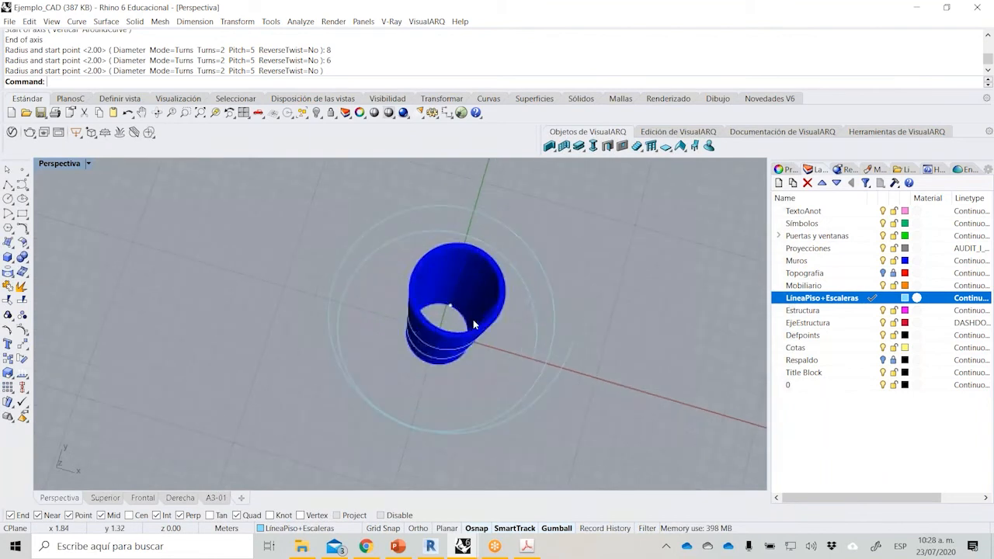
{"action": "key", "text": "ctrl+z"}
Draw the outer two-turn helix on the same 10 m axis with a 4 m radius, starting along the X axis.
{"action": "scroll", "coordinate": [473, 325], "scroll_direction": "up", "scroll_amount": 4}
{"action": "key", "text": "Return"}
{"action": "right_click_drag", "start_coordinate": [473, 325], "coordinate": [475, 362]}
{"action": "left_click", "coordinate": [426, 338]}
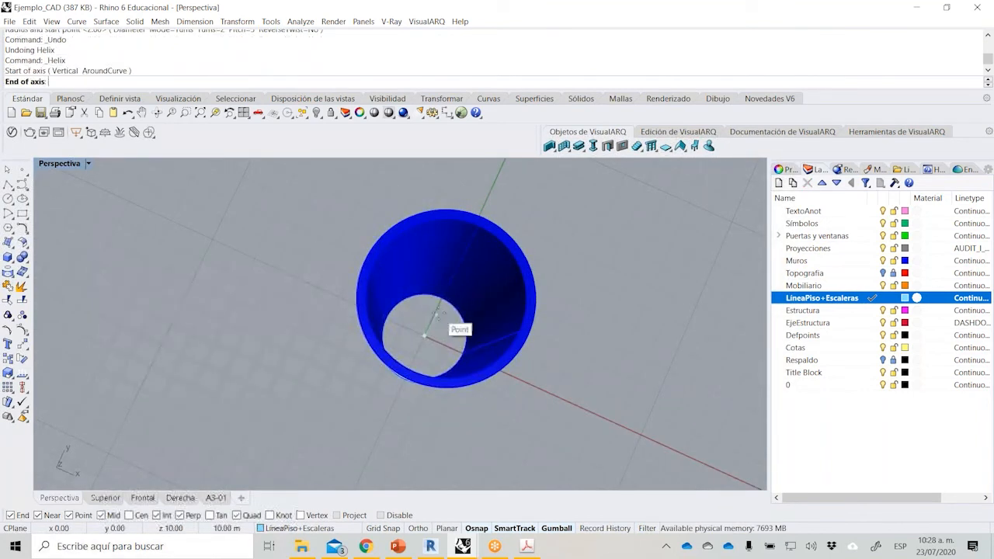
{"action": "left_click", "coordinate": [438, 313]}
{"action": "right_click_drag", "start_coordinate": [575, 415], "coordinate": [581, 340]}
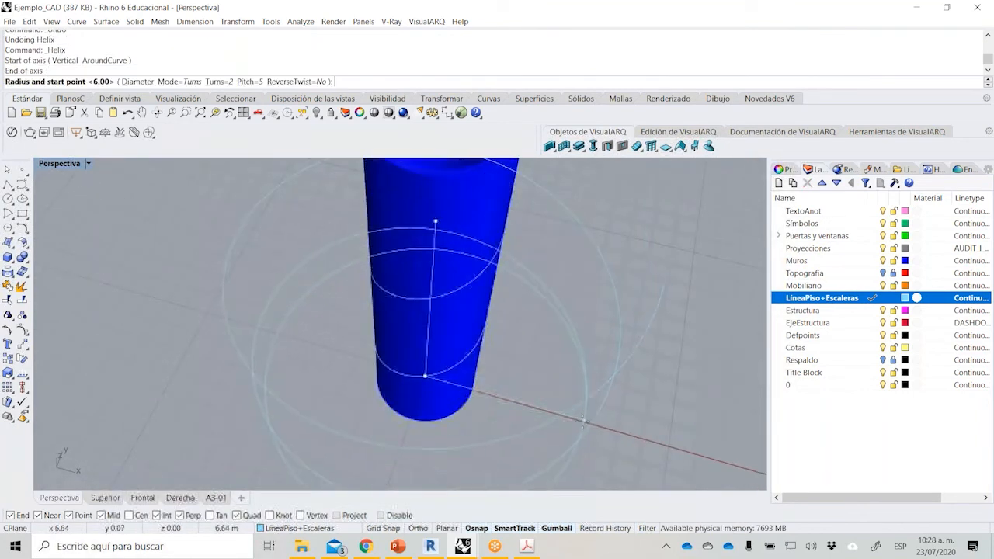
{"action": "right_click_drag", "start_coordinate": [574, 421], "coordinate": [540, 352]}
{"action": "type", "text": "4"}
{"action": "key", "text": "Return"}
{"action": "key", "text": "Return"}
{"action": "scroll", "coordinate": [582, 406], "scroll_direction": "down", "scroll_amount": 3}
{"action": "scroll", "coordinate": [588, 348], "scroll_direction": "up", "scroll_amount": 2}
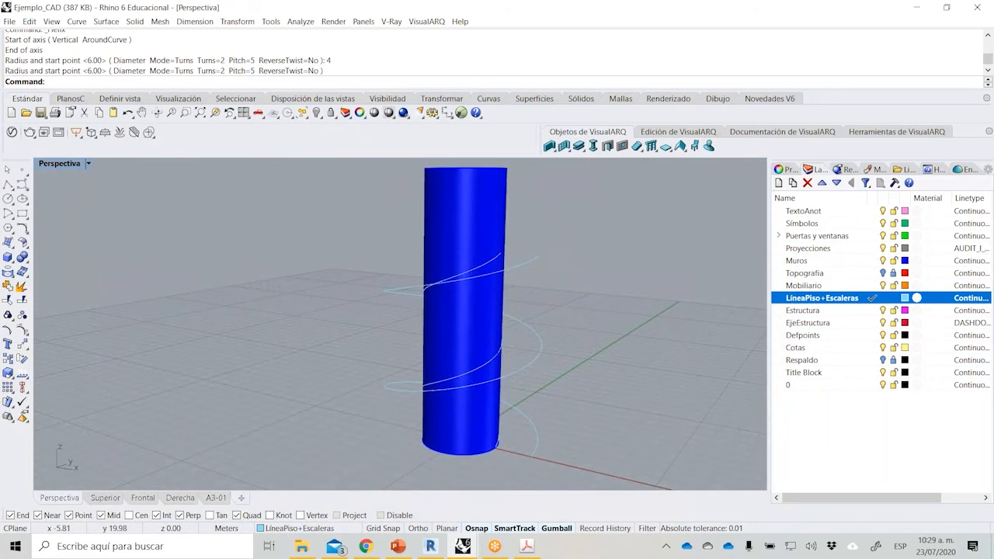
Examine from several sides how the inner and outer helices wrap around the tube wall.
{"action": "right_click_drag", "start_coordinate": [540, 266], "coordinate": [473, 267]}
{"action": "scroll", "coordinate": [351, 276], "scroll_direction": "up", "scroll_amount": 4}
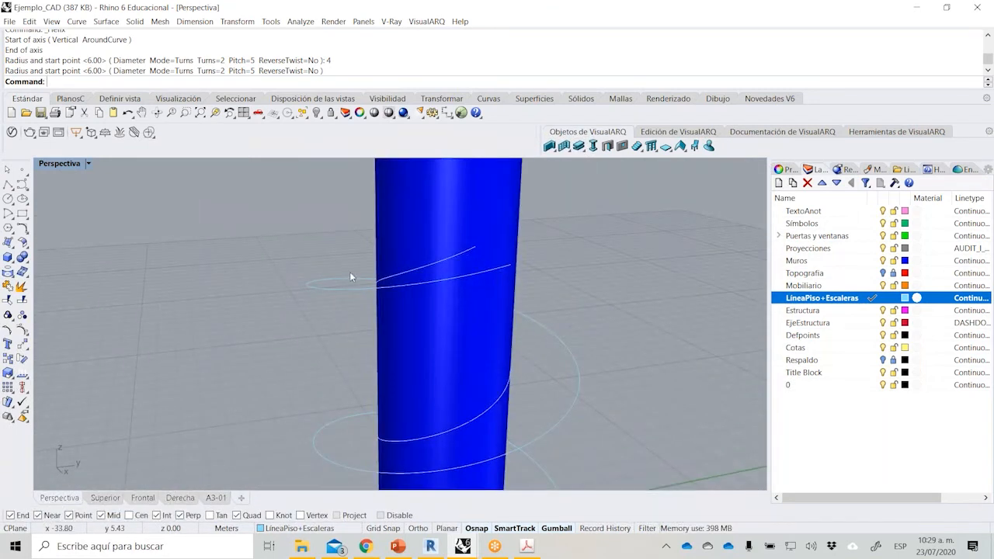
{"action": "right_click_drag", "start_coordinate": [374, 298], "coordinate": [531, 283]}
{"action": "scroll", "coordinate": [531, 282], "scroll_direction": "down", "scroll_amount": 3}
{"action": "scroll", "coordinate": [363, 318], "scroll_direction": "down", "scroll_amount": 1}
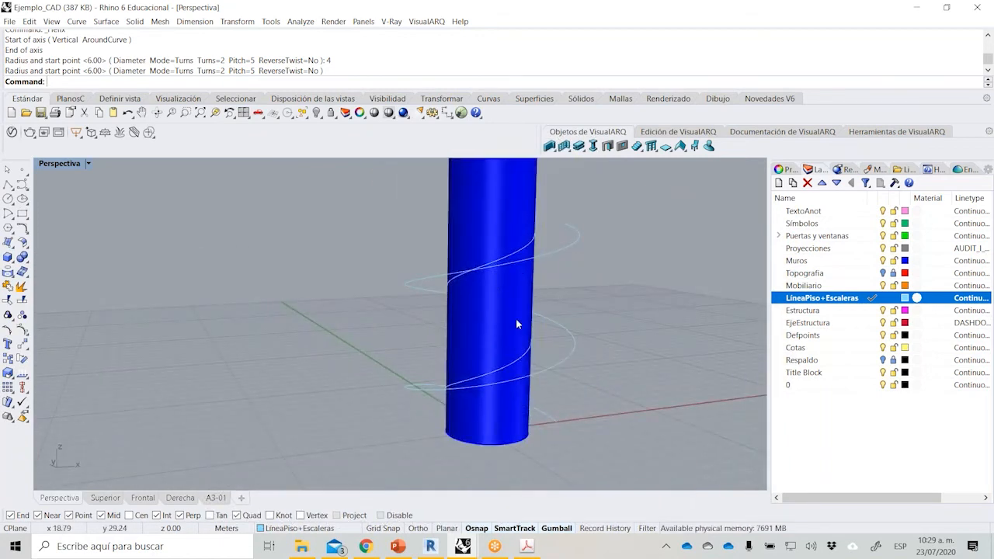
{"action": "right_click_drag", "start_coordinate": [542, 299], "coordinate": [464, 299]}
{"action": "key", "text": "XF86MonBrightnessUp"}
{"action": "key", "text": "XF86MonBrightnessUp"}
{"action": "right_click_drag", "start_coordinate": [551, 284], "coordinate": [471, 298]}
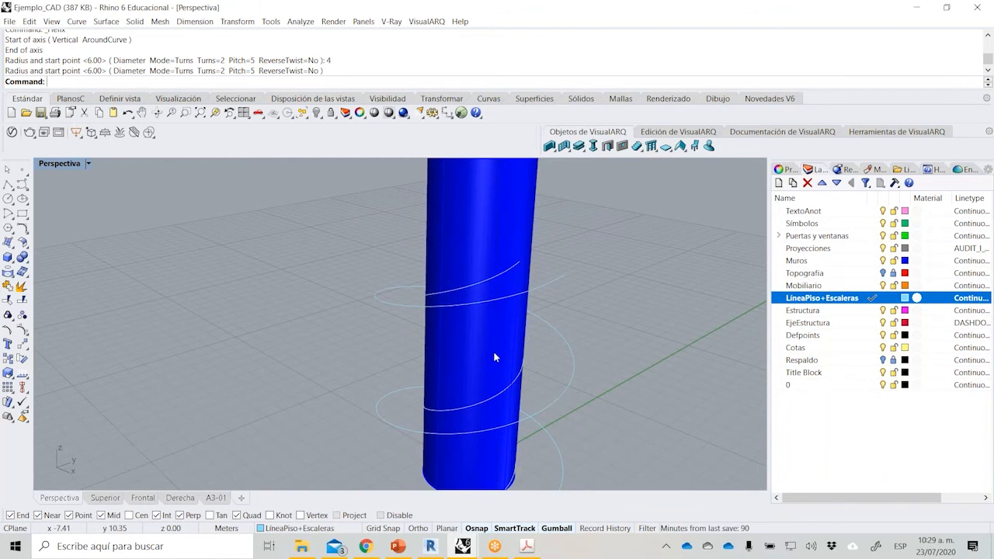
{"action": "right_click_drag", "start_coordinate": [498, 351], "coordinate": [522, 326]}
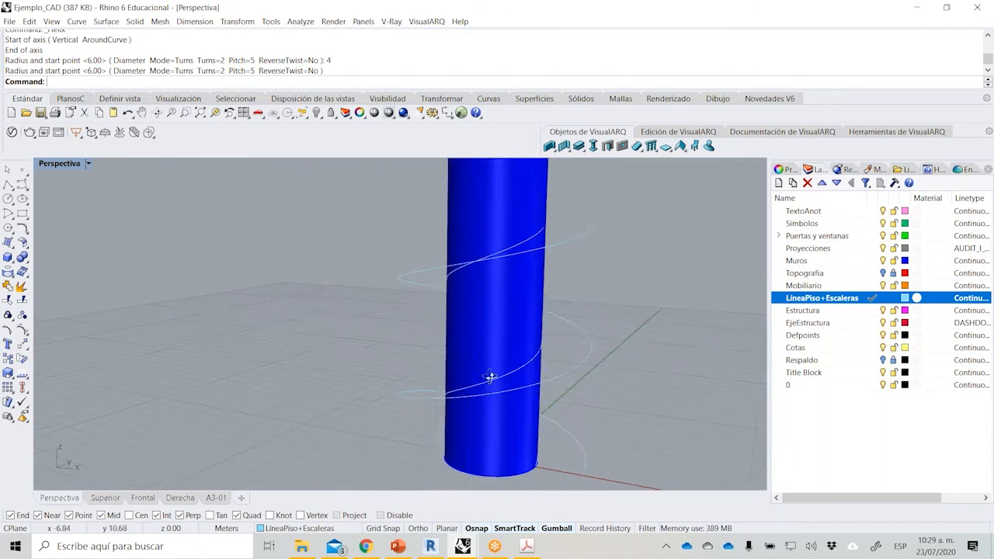
{"action": "right_click_drag", "start_coordinate": [489, 378], "coordinate": [526, 449]}
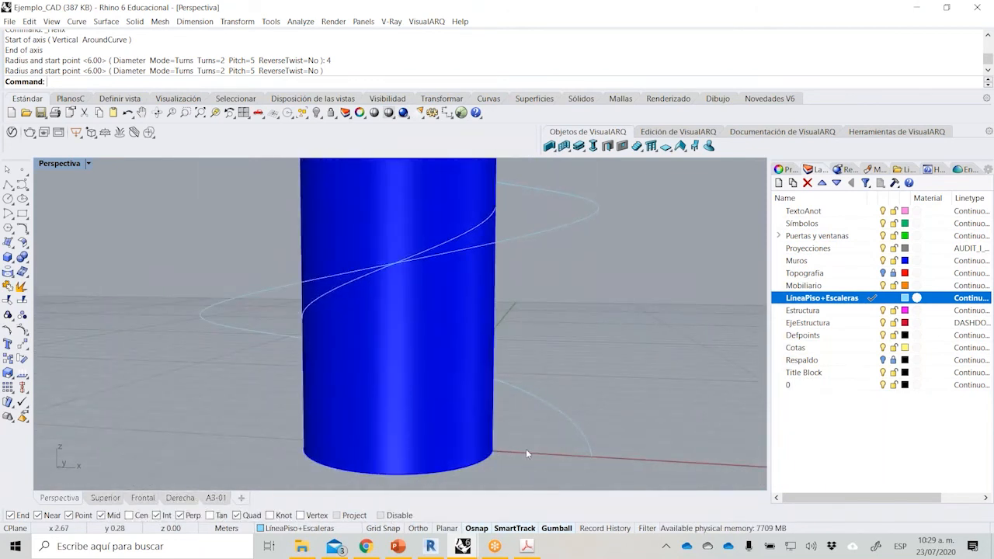
Hide the Muros layer, check the ramp section dimensions in item 2 of the PDF brief, and return to Ejemplo_CAD in Rhino.
{"action": "left_click", "coordinate": [882, 260]}
{"action": "right_click_drag", "start_coordinate": [398, 356], "coordinate": [492, 435]}
{"action": "left_click", "coordinate": [526, 546]}
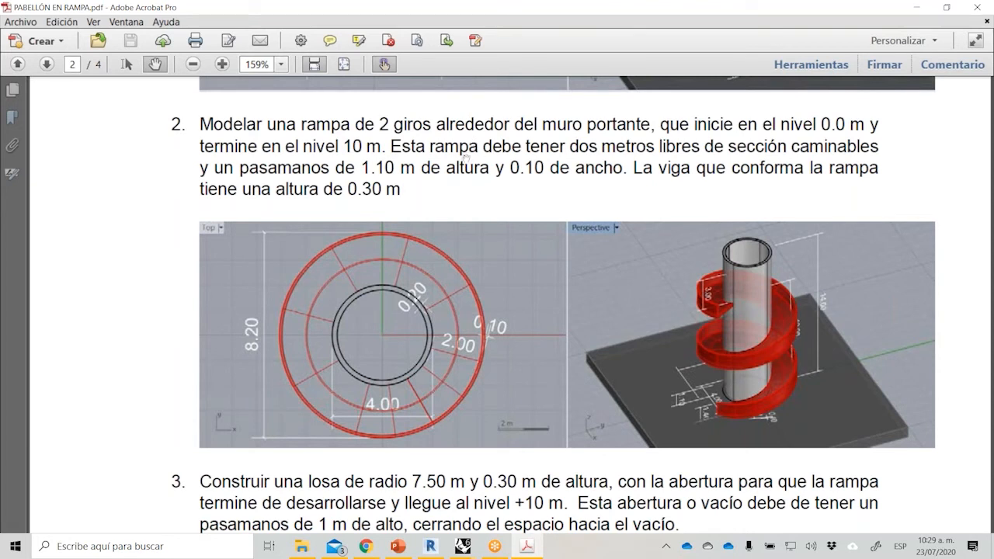
{"action": "left_click", "coordinate": [463, 552]}
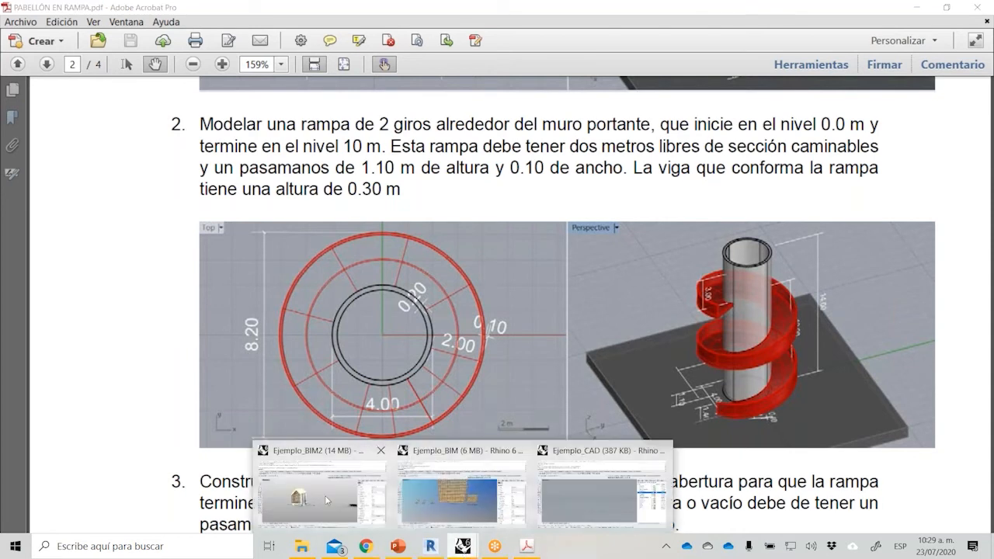
{"action": "left_click", "coordinate": [567, 499]}
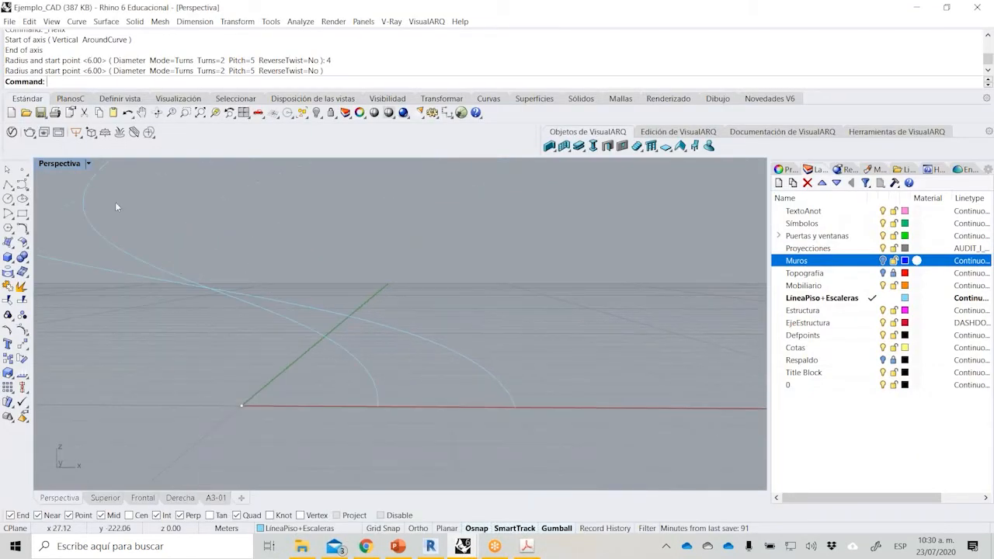
Enable the Project object snap and maximize the Frontal view, framed on the start points of both helices.
{"action": "double_click", "coordinate": [68, 166]}
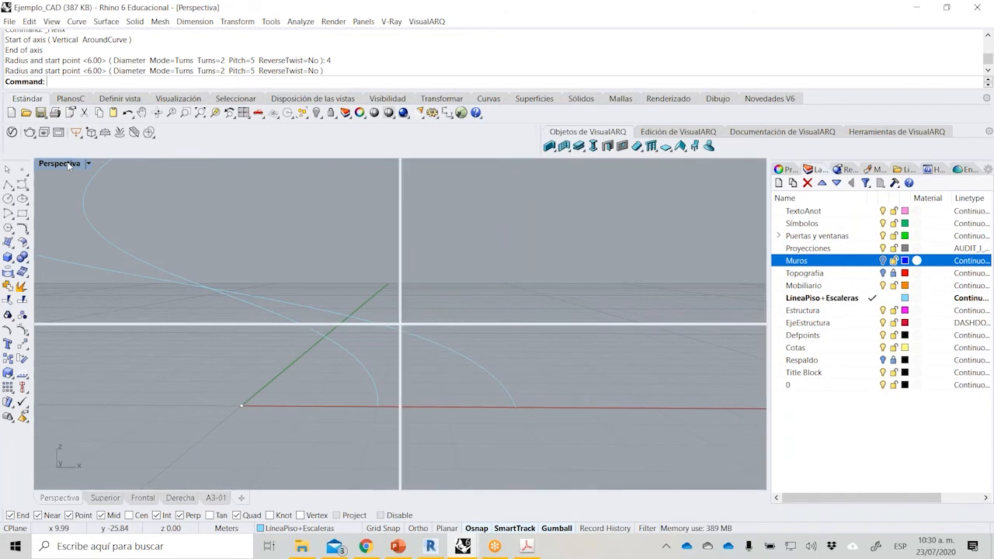
{"action": "right_click_drag", "start_coordinate": [525, 227], "coordinate": [519, 237]}
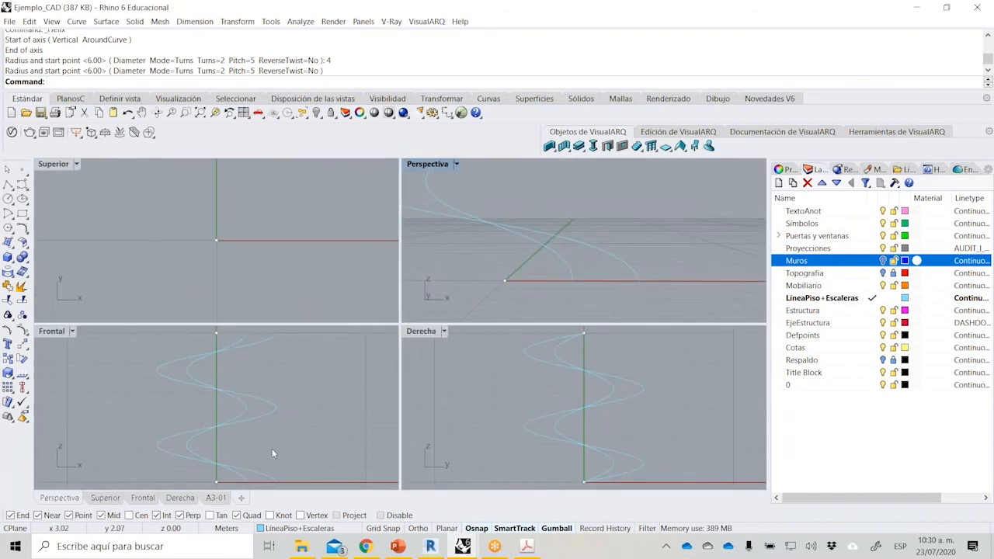
{"action": "scroll", "coordinate": [269, 408], "scroll_direction": "up", "scroll_amount": 5}
{"action": "scroll", "coordinate": [271, 432], "scroll_direction": "up", "scroll_amount": 4}
{"action": "right_click_drag", "start_coordinate": [252, 420], "coordinate": [228, 391]}
{"action": "left_click", "coordinate": [338, 515]}
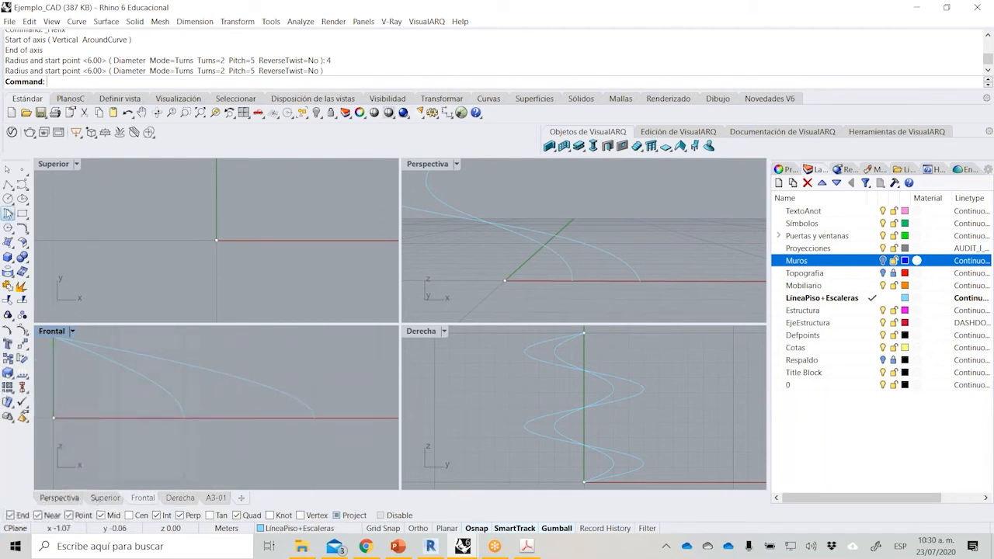
{"action": "right_click_drag", "start_coordinate": [145, 376], "coordinate": [168, 417]}
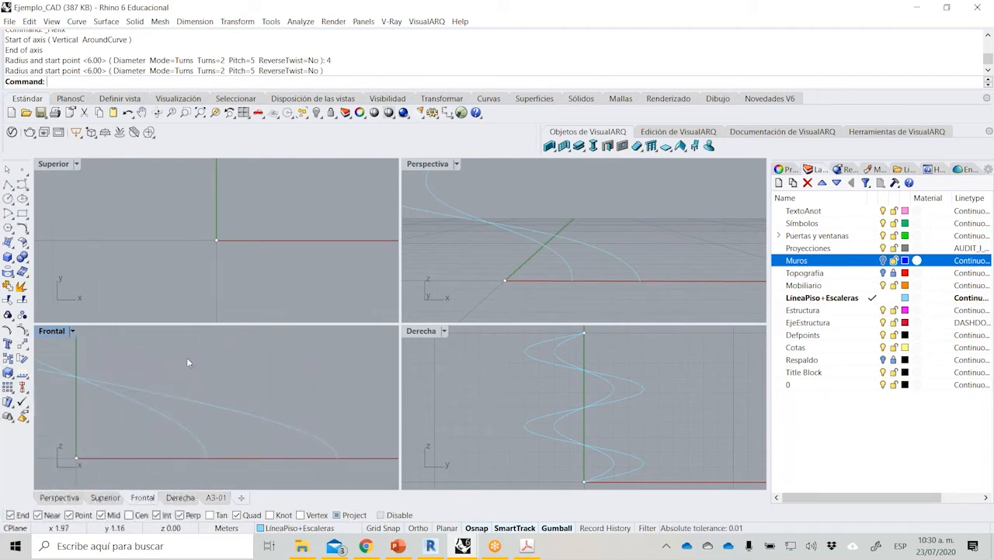
{"action": "double_click", "coordinate": [62, 331]}
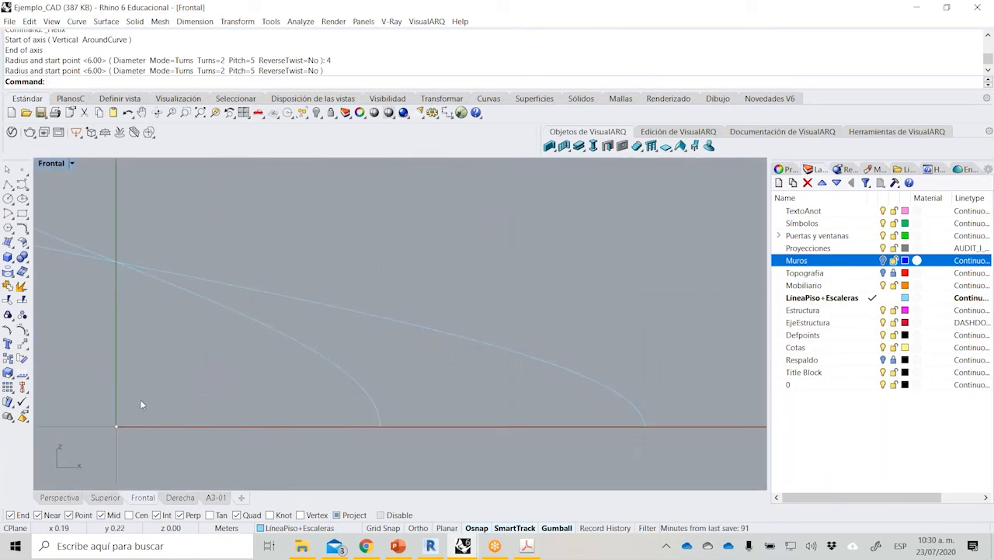
Start a polyline at the inner helix's start point and run it 2 m horizontally to the outer helix's start point.
{"action": "left_click", "coordinate": [7, 185]}
{"action": "left_click", "coordinate": [380, 426]}
{"action": "type", "text": "2"}
{"action": "key", "text": "Return"}
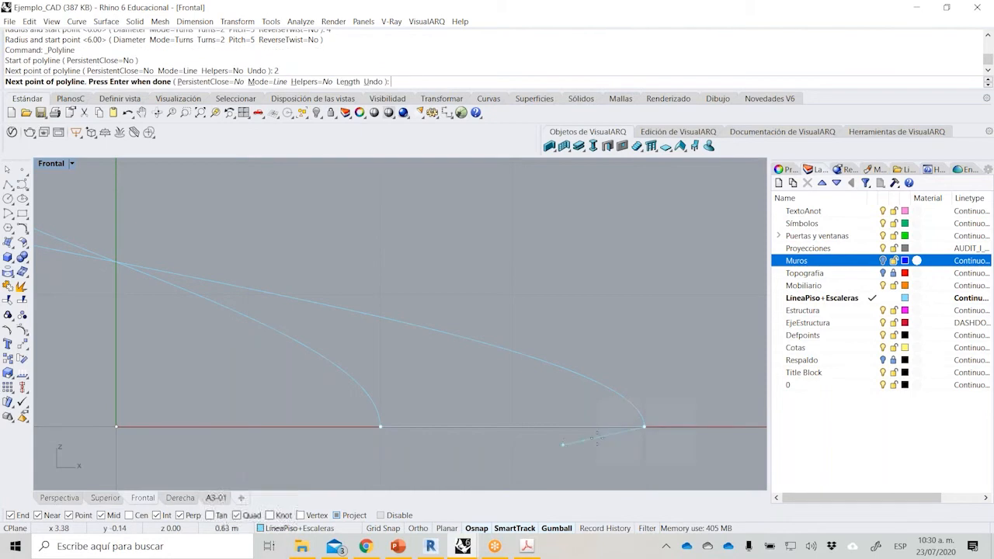
{"action": "left_click", "coordinate": [644, 426]}
Continue the section polyline 1.1 m up and 0.1 m outward to form the handrail's inner face and top, with Ortho enabled.
{"action": "type", "text": "1.1"}
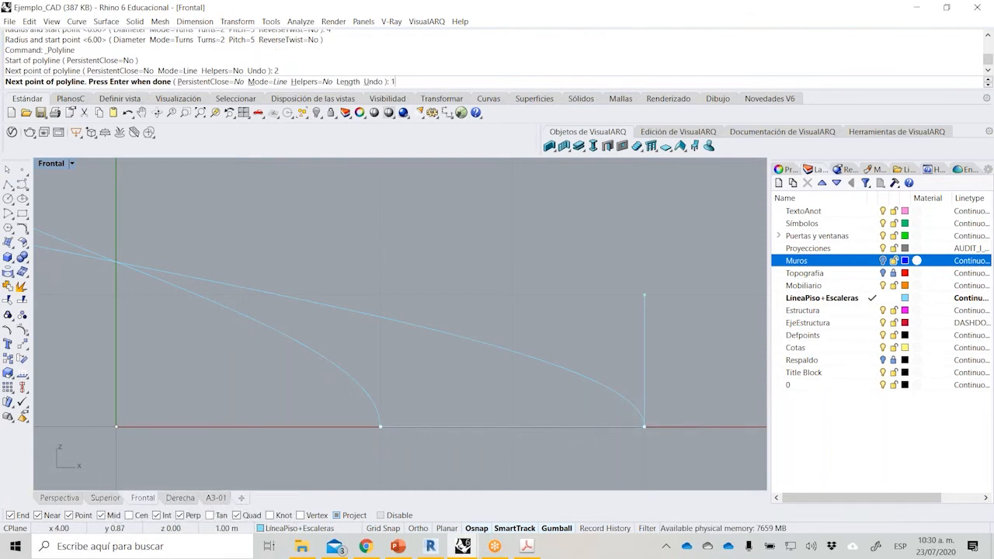
{"action": "key", "text": "Return"}
{"action": "left_click", "coordinate": [644, 282]}
{"action": "key", "text": "F8"}
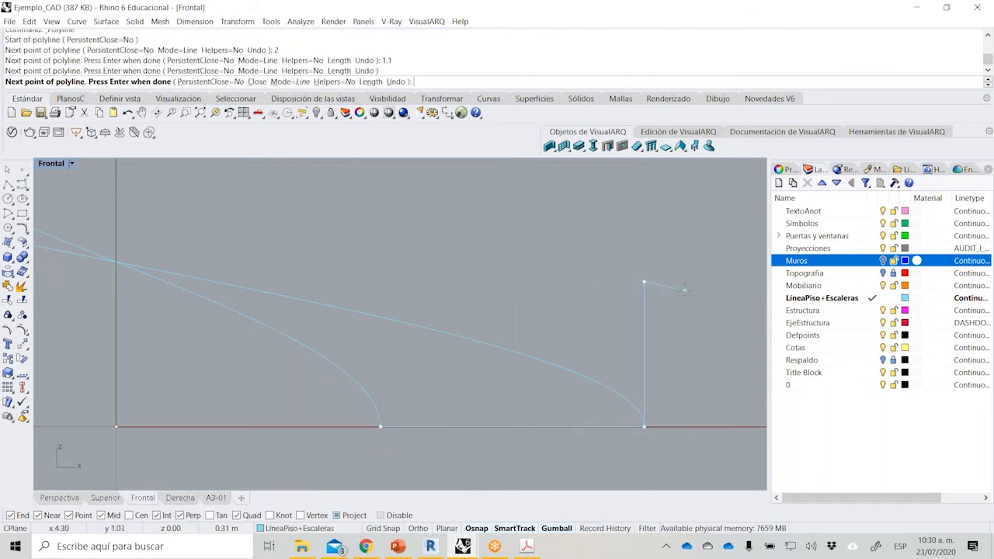
{"action": "type", "text": ".1"}
{"action": "key", "text": "Return"}
{"action": "left_click", "coordinate": [684, 289]}
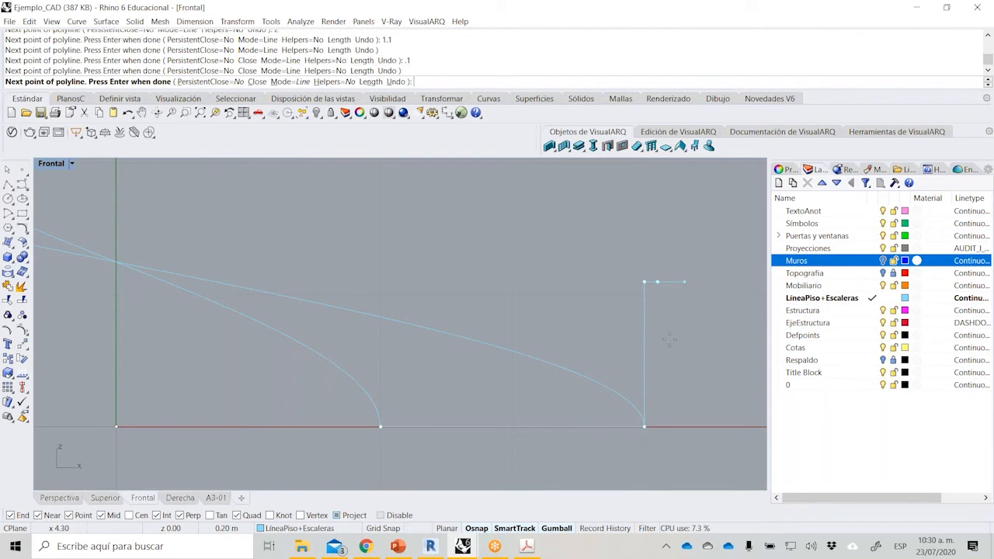
{"action": "left_click", "coordinate": [416, 528]}
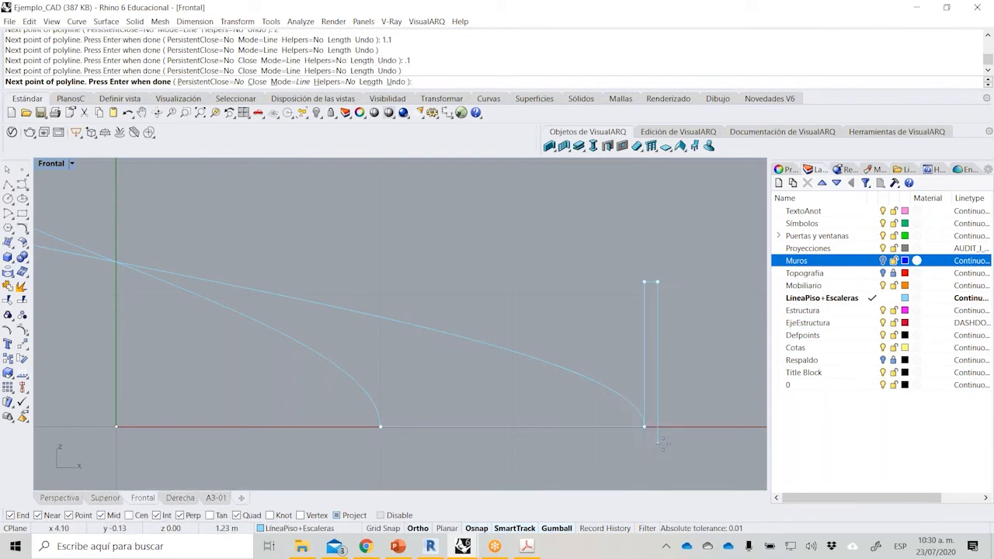
Run the polyline 1.1 m down along the handrail's outer face and a further 0.3 m below the floor line.
{"action": "scroll", "coordinate": [665, 445], "scroll_direction": "up", "scroll_amount": 4}
{"action": "type", "text": "1.1"}
{"action": "key", "text": "Return"}
{"action": "left_click", "coordinate": [660, 468]}
{"action": "type", "text": ".3"}
{"action": "key", "text": "Return"}
{"action": "right_click_drag", "start_coordinate": [611, 482], "coordinate": [617, 432]}
{"action": "left_click", "coordinate": [616, 432]}
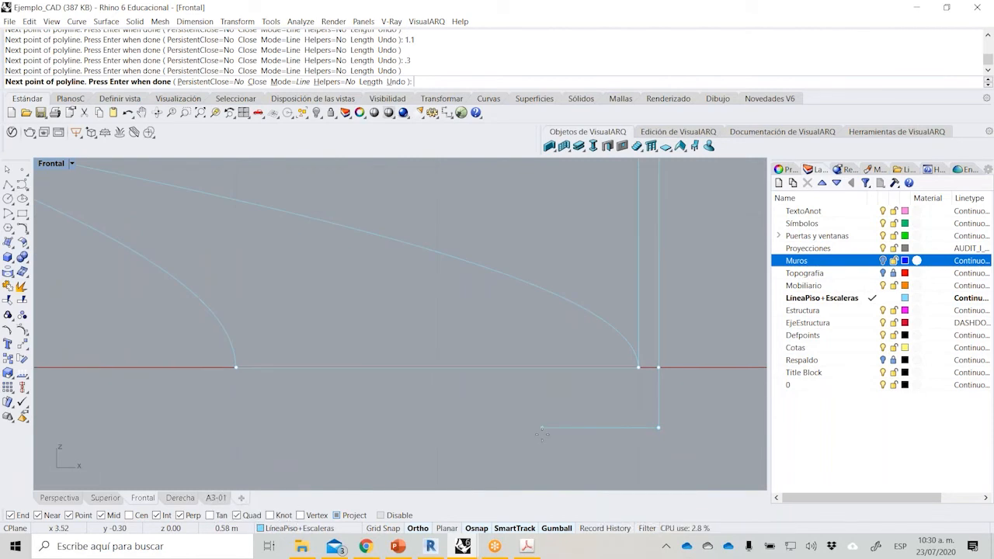
Run the polyline 0.2 m inward and 0.2 m up around the edge beam, then along the slab underside, and close it at the inner helix.
{"action": "type", "text": ".2"}
{"action": "key", "text": "Return"}
{"action": "type", "text": ".2"}
{"action": "key", "text": "Return"}
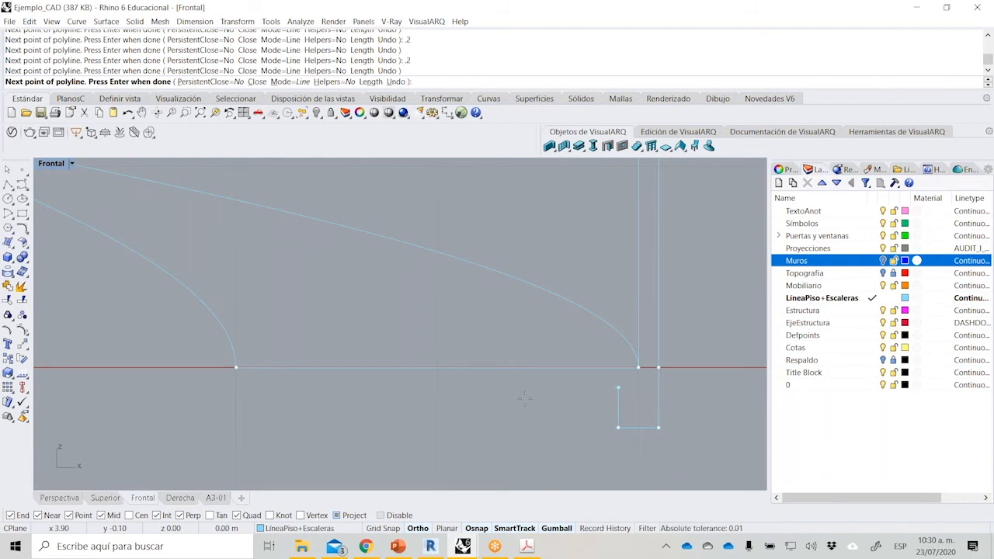
{"action": "left_click", "coordinate": [233, 380]}
{"action": "key", "text": "Return"}
{"action": "scroll", "coordinate": [385, 390], "scroll_direction": "down", "scroll_amount": 3}
{"action": "left_click", "coordinate": [401, 391]}
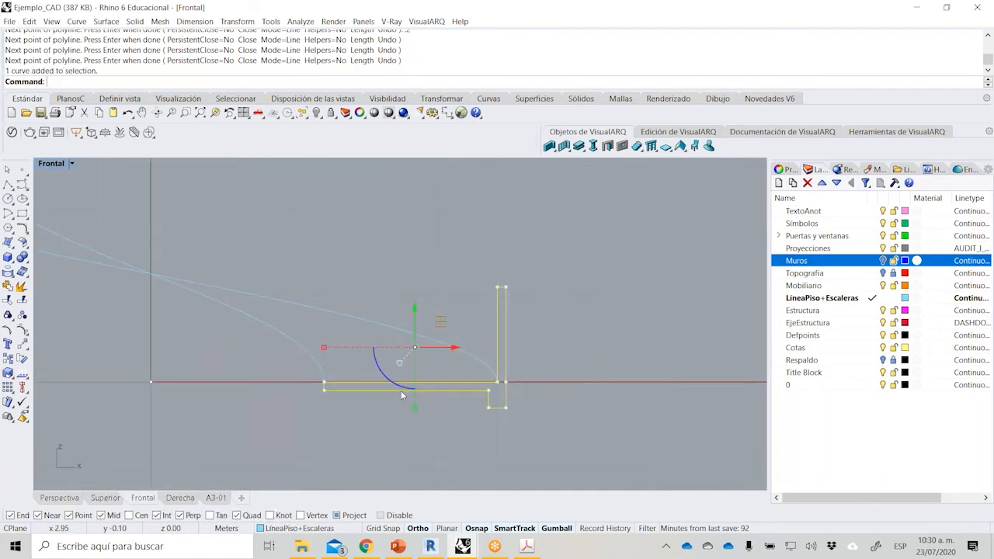
{"action": "left_click", "coordinate": [415, 429]}
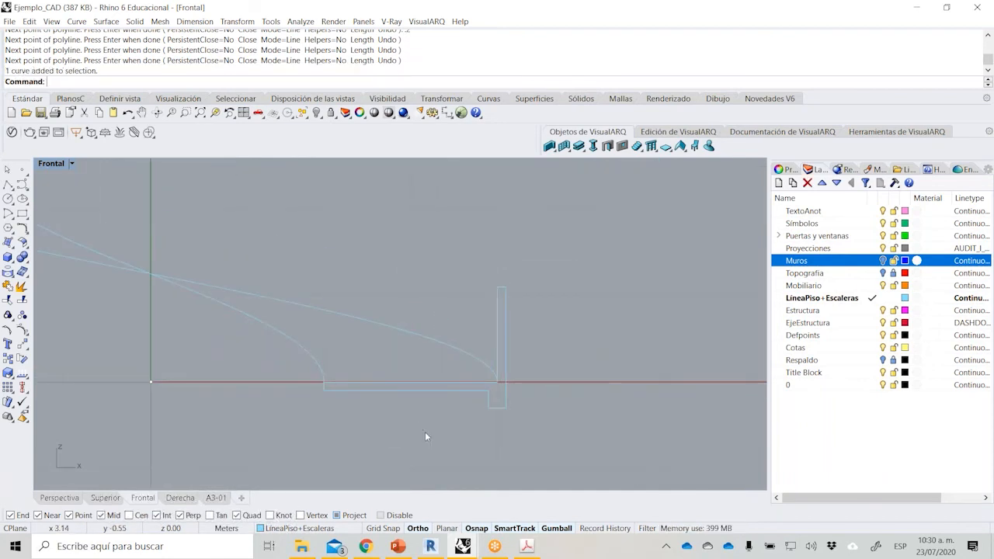
Draw a closed tapered profile under the slab, from the beam's bottom level at the inner end to the midpoint of the beam's inner face.
{"action": "scroll", "coordinate": [404, 422], "scroll_direction": "up", "scroll_amount": 2}
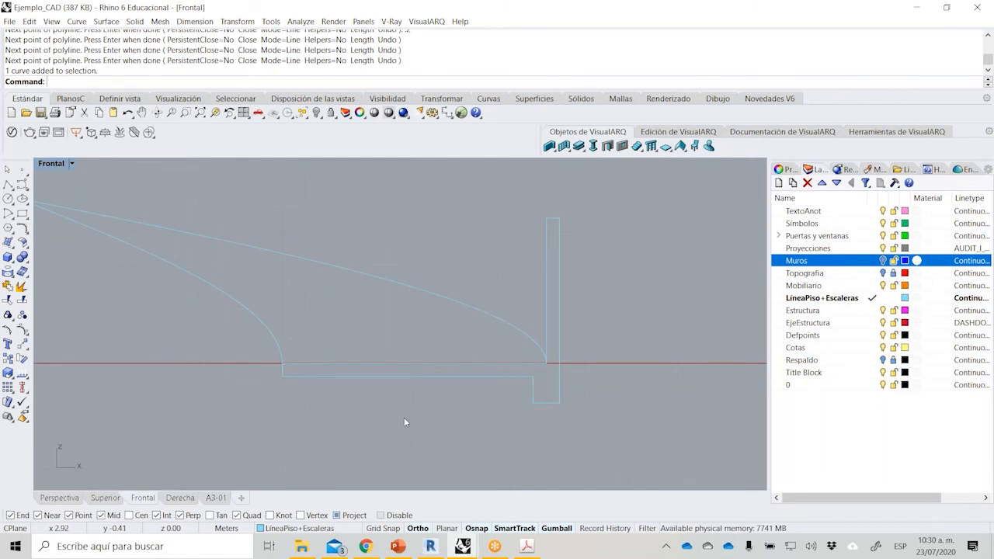
{"action": "scroll", "coordinate": [317, 403], "scroll_direction": "up", "scroll_amount": 2}
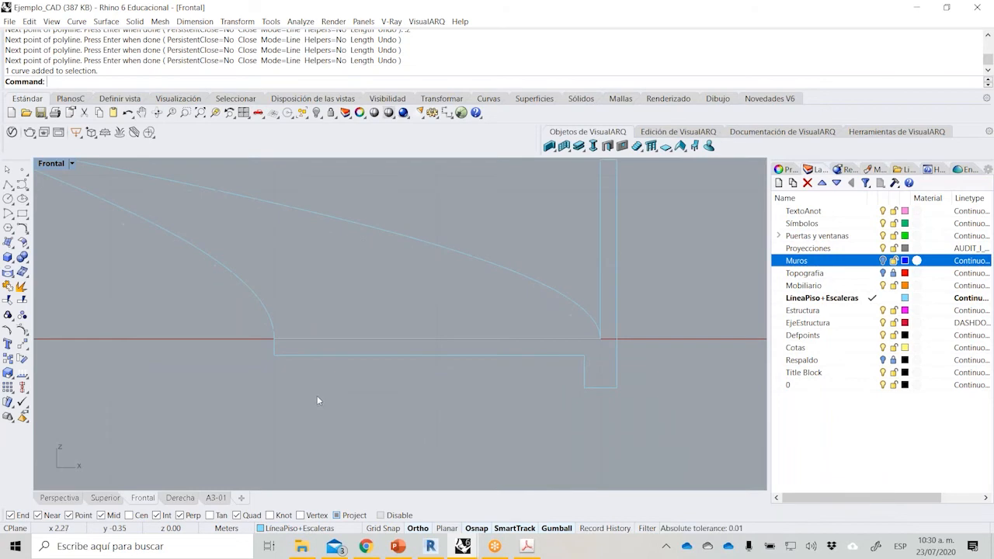
{"action": "key", "text": "Return"}
{"action": "left_click", "coordinate": [267, 359]}
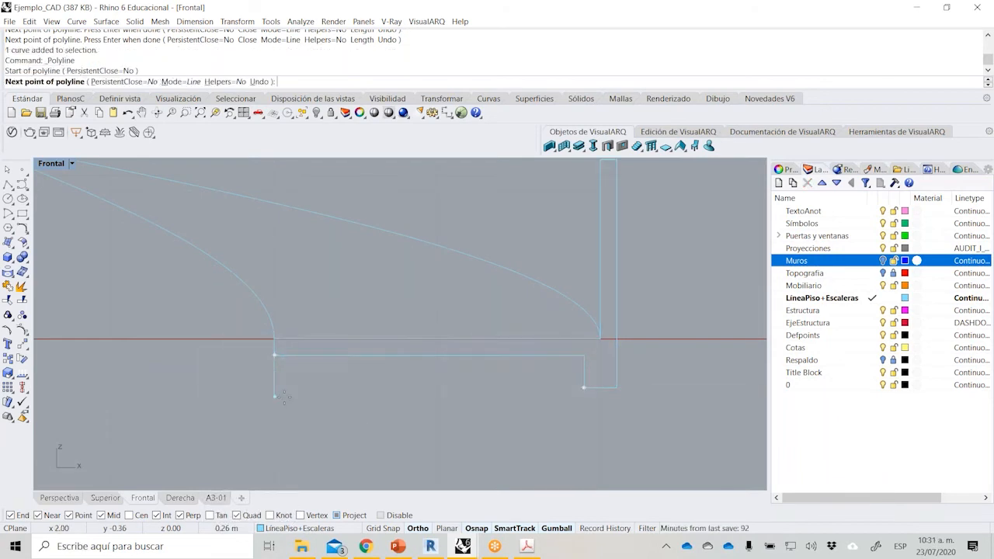
{"action": "left_click", "coordinate": [276, 390]}
{"action": "left_click", "coordinate": [585, 371]}
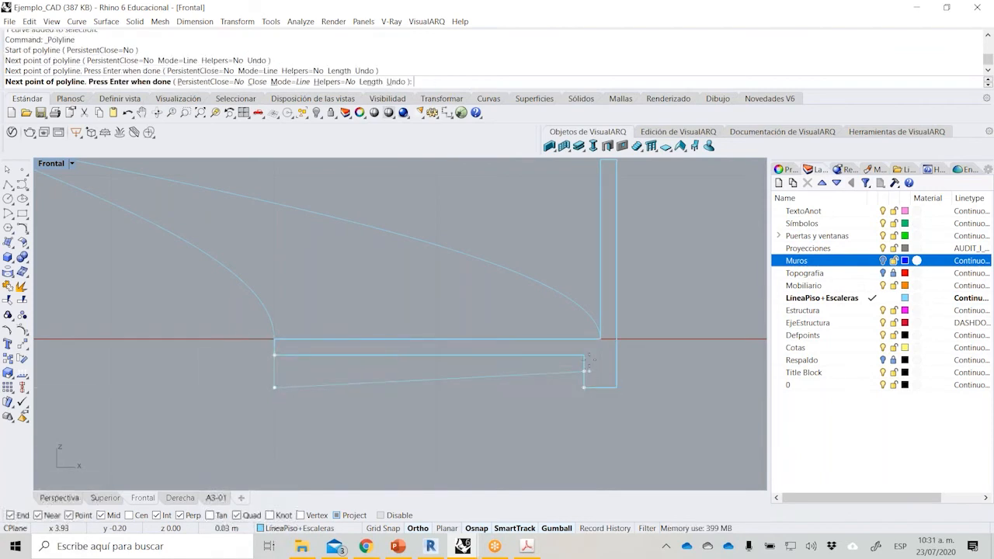
{"action": "left_click", "coordinate": [585, 356]}
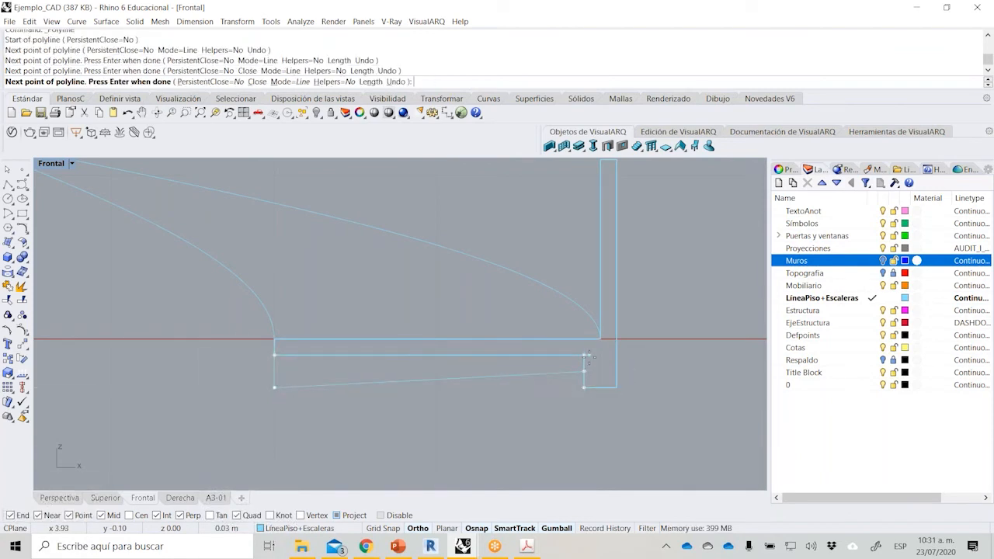
{"action": "left_click", "coordinate": [276, 356]}
Maximize the Perspectiva view, framed on the section profiles at the start of both helices.
{"action": "double_click", "coordinate": [62, 167]}
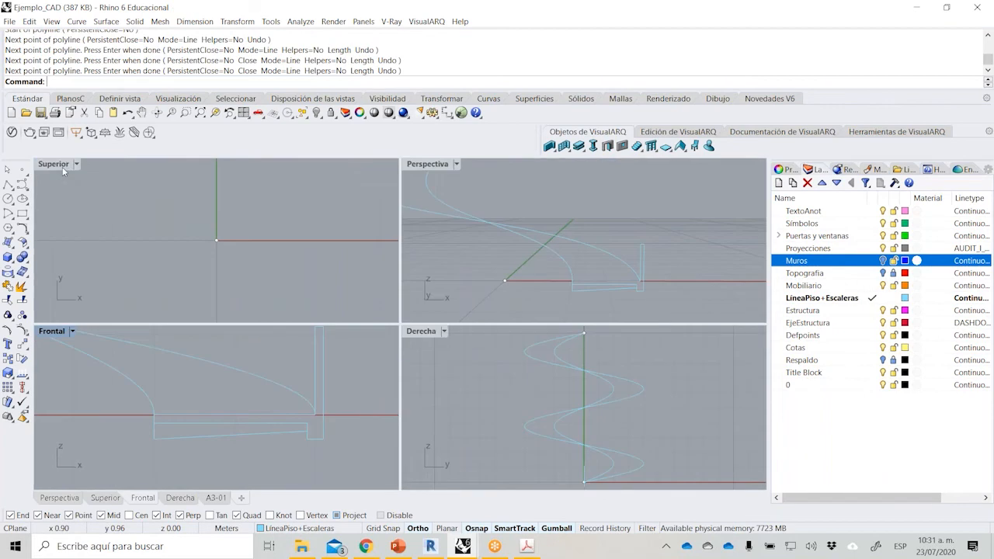
{"action": "double_click", "coordinate": [431, 166]}
{"action": "right_click_drag", "start_coordinate": [495, 284], "coordinate": [474, 304]}
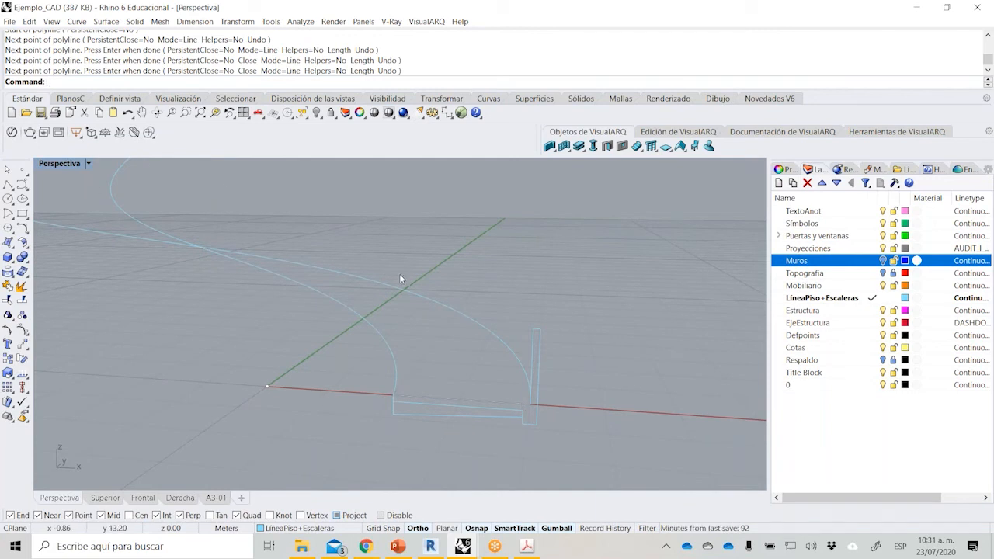
{"action": "scroll", "coordinate": [505, 344], "scroll_direction": "down", "scroll_amount": 1}
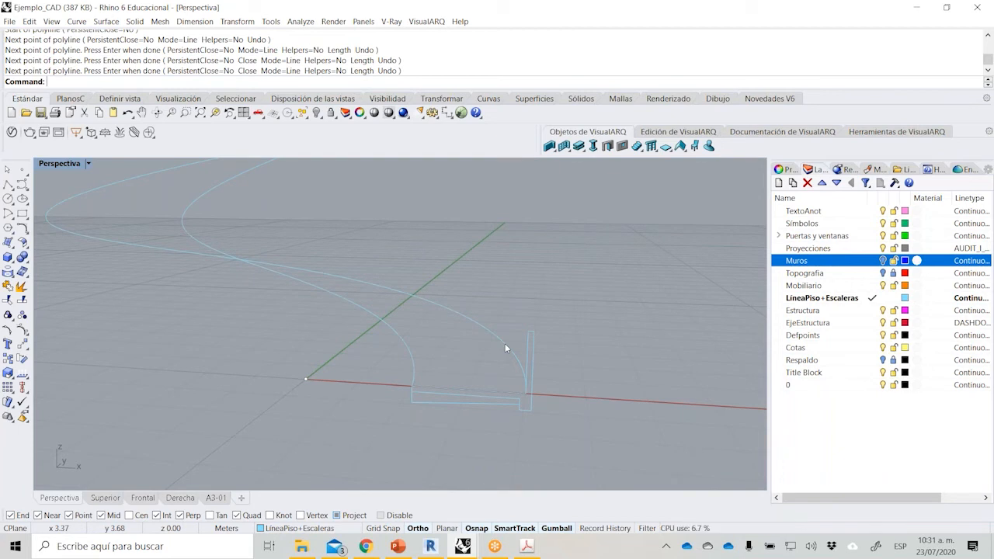
{"action": "scroll", "coordinate": [366, 371], "scroll_direction": "down", "scroll_amount": 2}
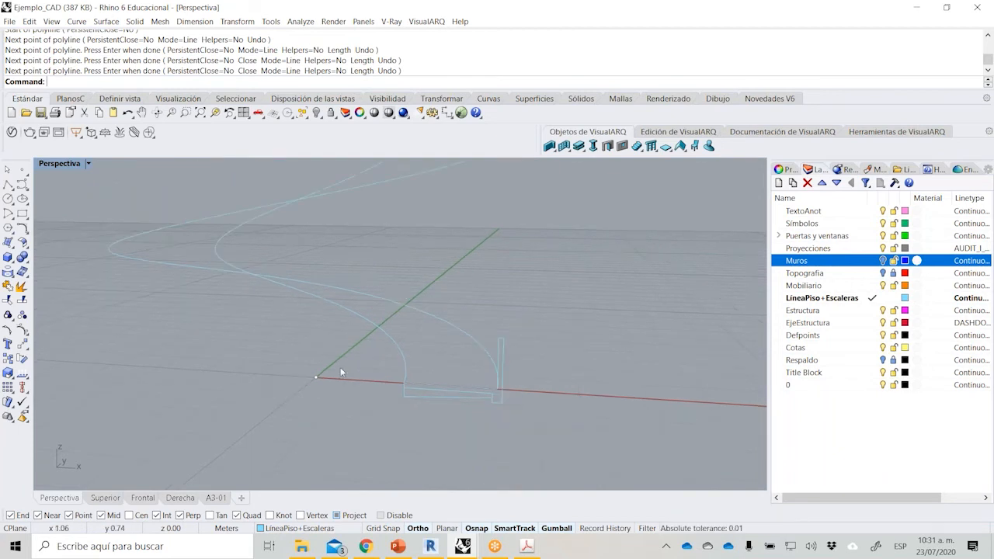
Sweep the ramp and handrail section along two rails, using the inner and outer helices.
{"action": "left_click", "coordinate": [13, 262]}
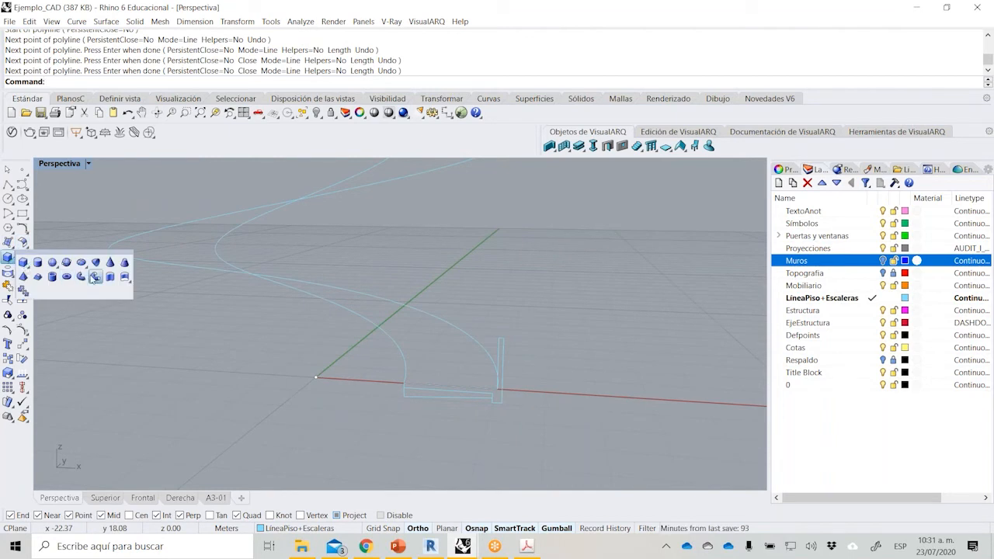
{"action": "left_click", "coordinate": [12, 247]}
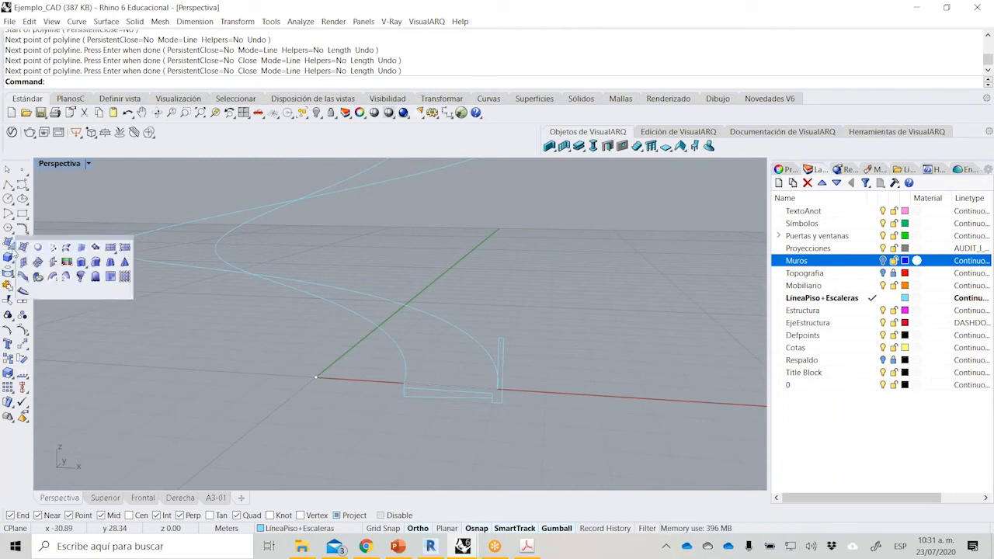
{"action": "left_click", "coordinate": [66, 277]}
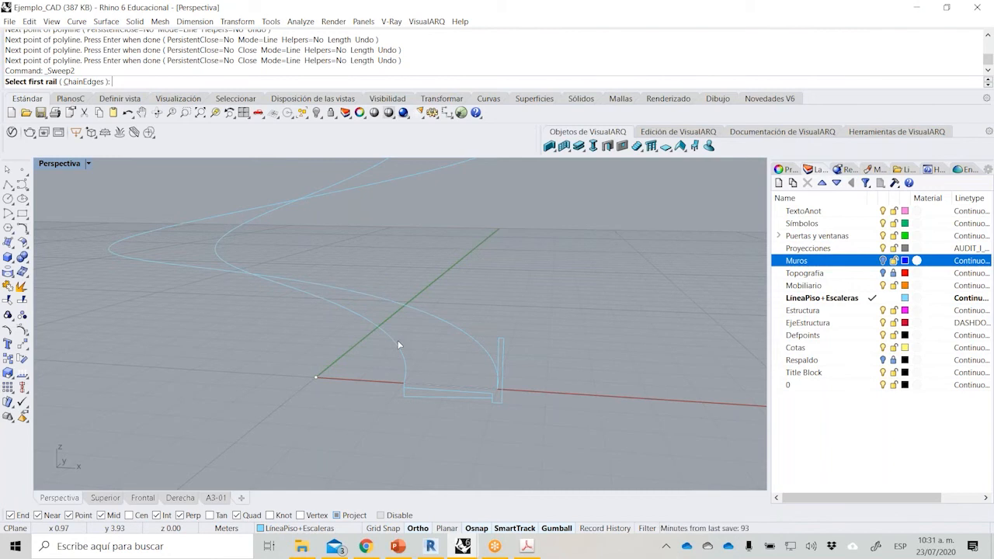
{"action": "left_click", "coordinate": [398, 345]}
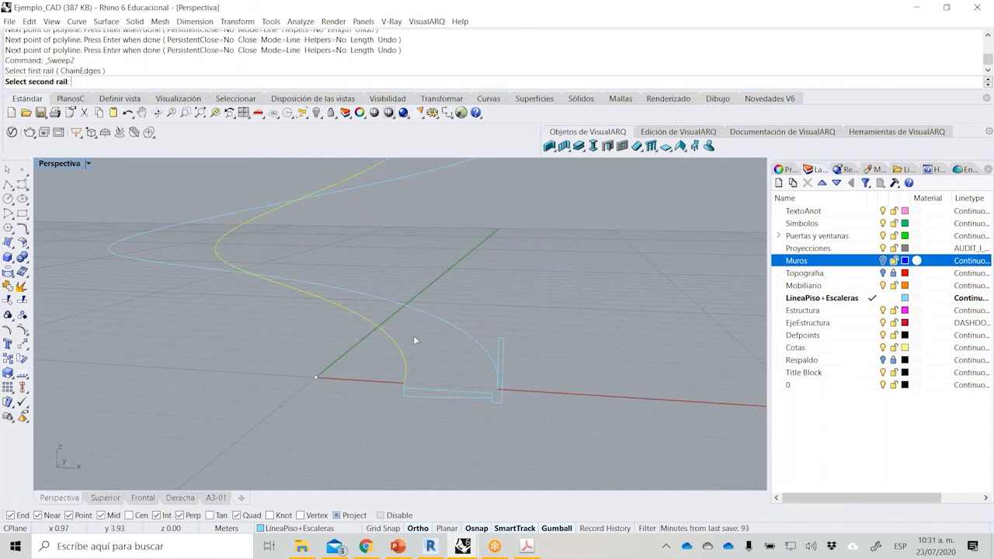
{"action": "left_click", "coordinate": [456, 327]}
{"action": "scroll", "coordinate": [454, 342], "scroll_direction": "up", "scroll_amount": 2}
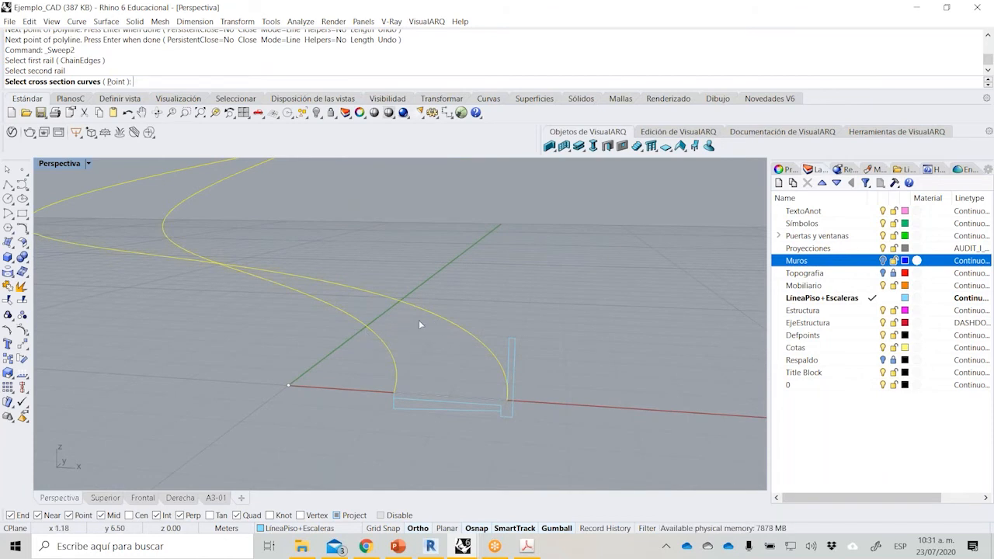
{"action": "left_click", "coordinate": [495, 411]}
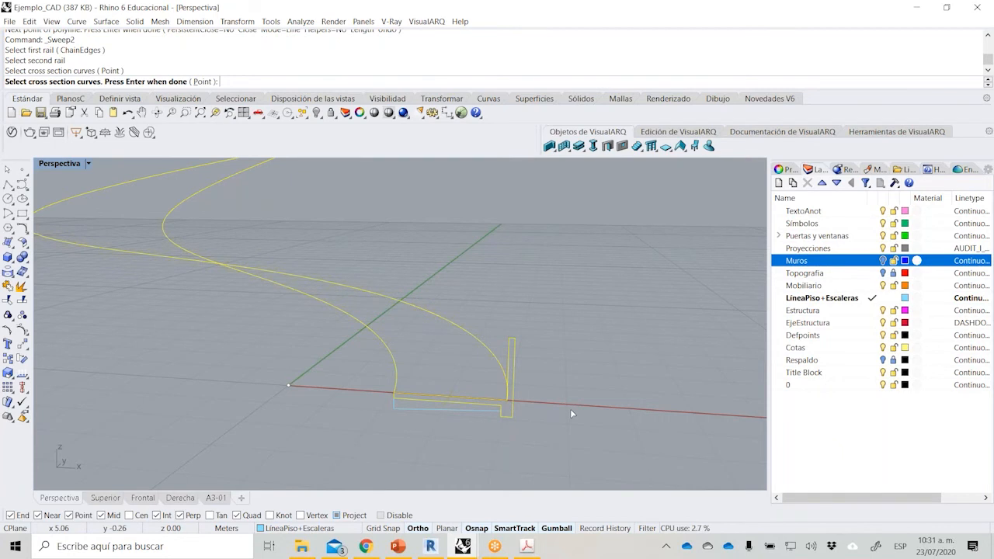
{"action": "key", "text": "Return"}
{"action": "left_click", "coordinate": [462, 397]}
{"action": "key", "text": "Return"}
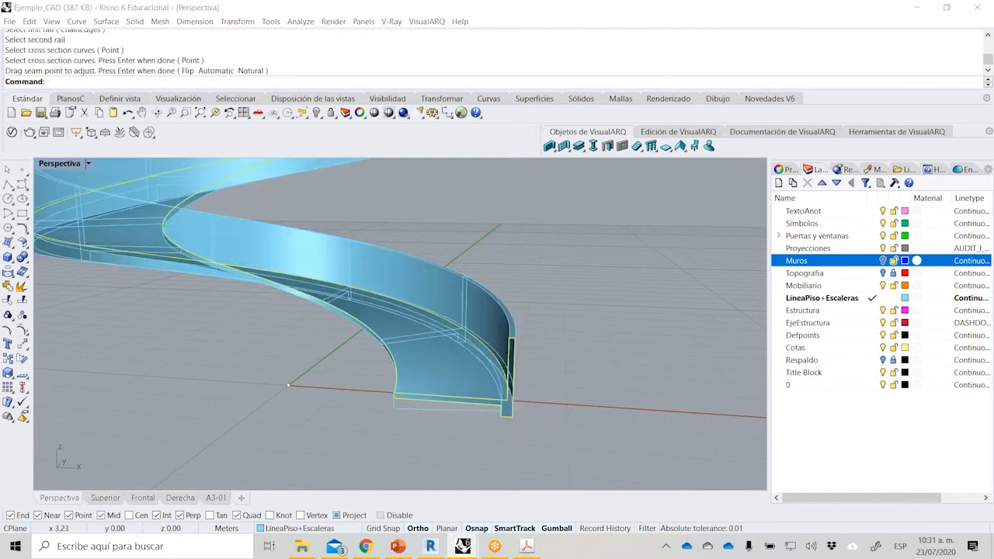
{"action": "left_click", "coordinate": [468, 392]}
Examine the swept ramp from several sides, temporarily showing the Muros layer, and hide that layer again.
{"action": "scroll", "coordinate": [306, 326], "scroll_direction": "down", "scroll_amount": 3}
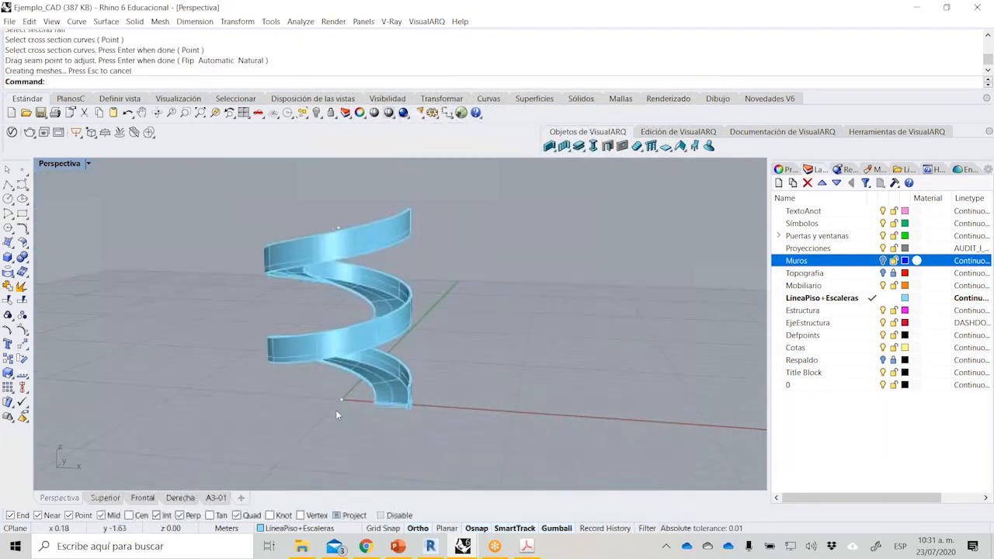
{"action": "right_click_drag", "start_coordinate": [306, 326], "coordinate": [528, 296]}
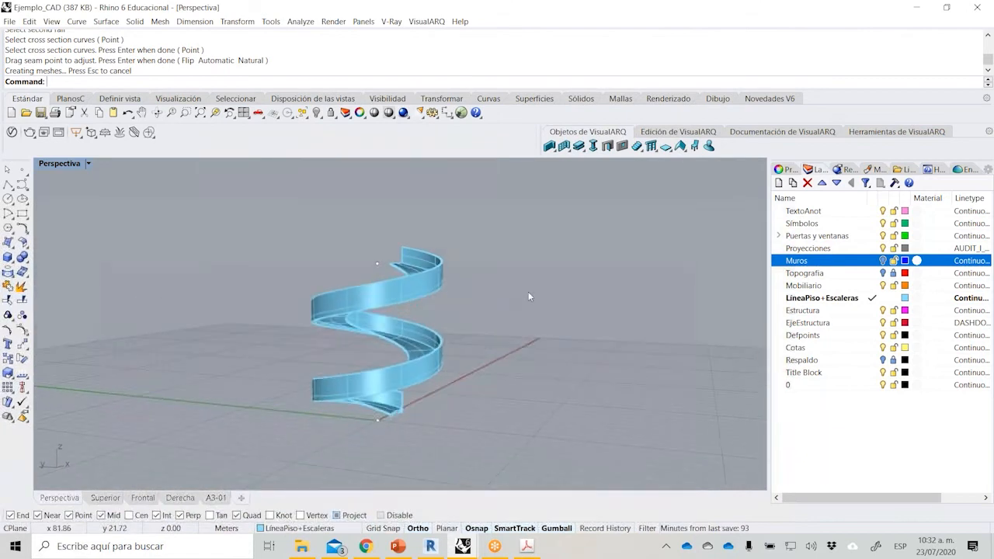
{"action": "left_click", "coordinate": [883, 261]}
{"action": "right_click_drag", "start_coordinate": [389, 248], "coordinate": [291, 178]}
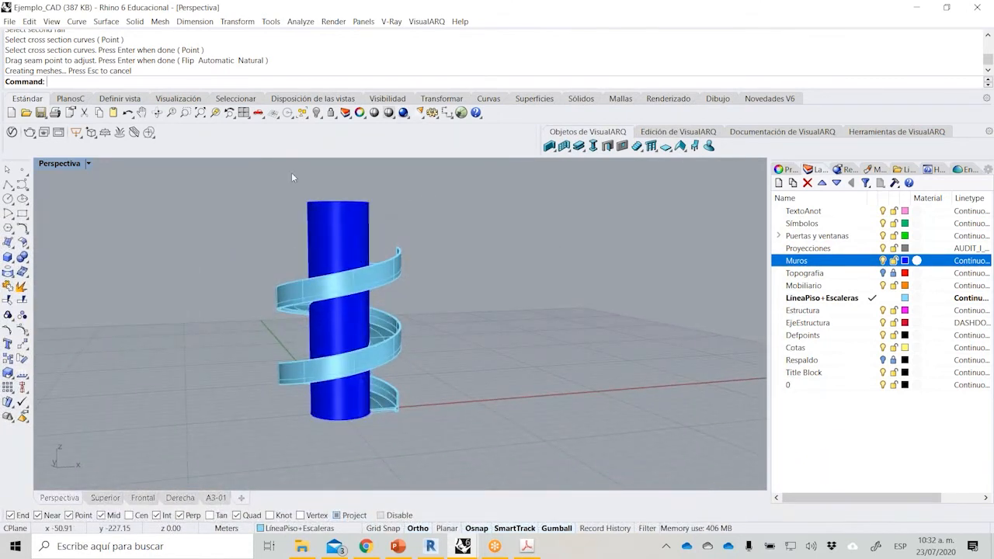
{"action": "left_click", "coordinate": [883, 261]}
Hide the swept ramp polysurface, leaving the helices and section profiles in view.
{"action": "scroll", "coordinate": [380, 421], "scroll_direction": "up", "scroll_amount": 10}
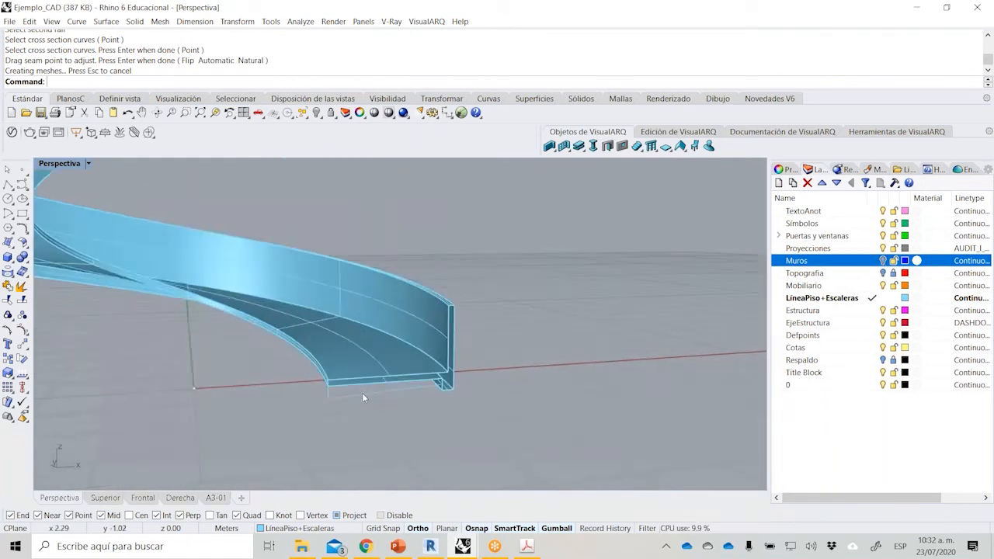
{"action": "left_click", "coordinate": [382, 400]}
{"action": "left_click", "coordinate": [486, 278]}
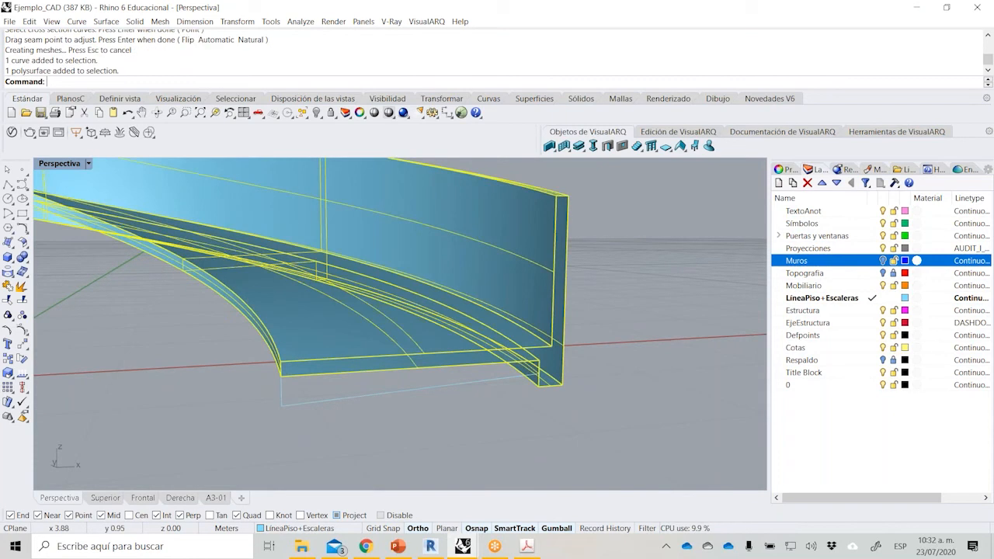
{"action": "left_click", "coordinate": [316, 112]}
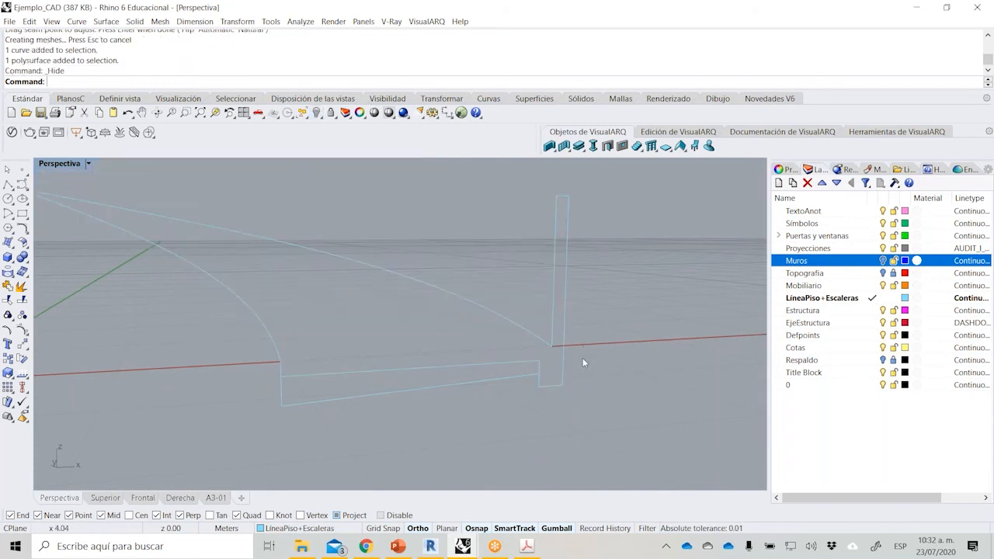
Copy the tapered profile 0.2 m along the inner helix from the helix's start point.
{"action": "left_click", "coordinate": [510, 379]}
{"action": "right_click_drag", "start_coordinate": [683, 382], "coordinate": [509, 388]}
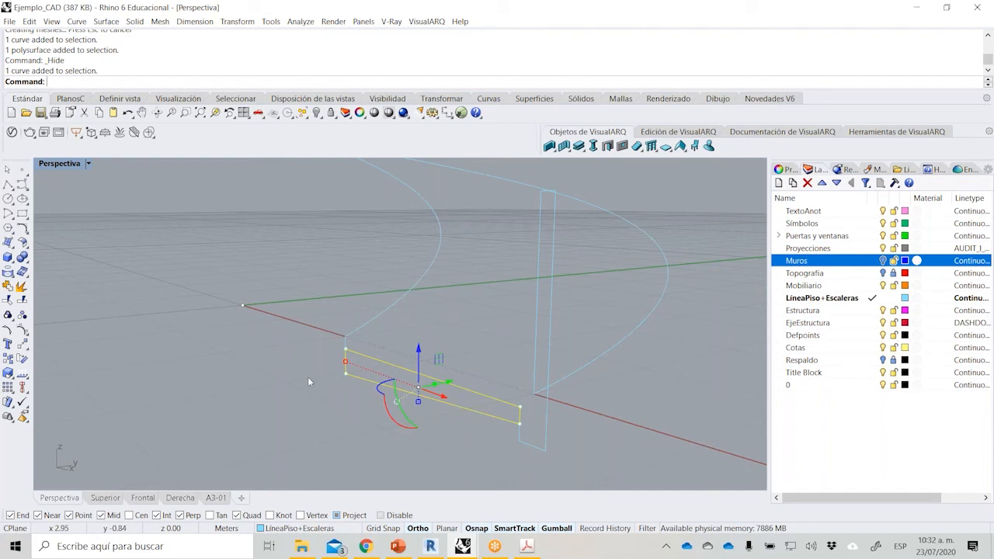
{"action": "right_click_drag", "start_coordinate": [540, 414], "coordinate": [460, 421]}
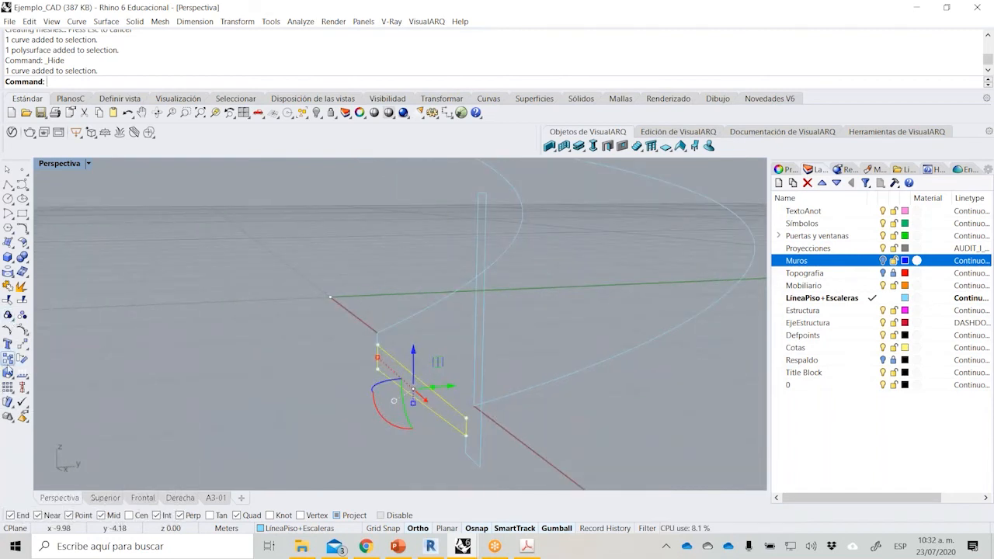
{"action": "left_click", "coordinate": [8, 359]}
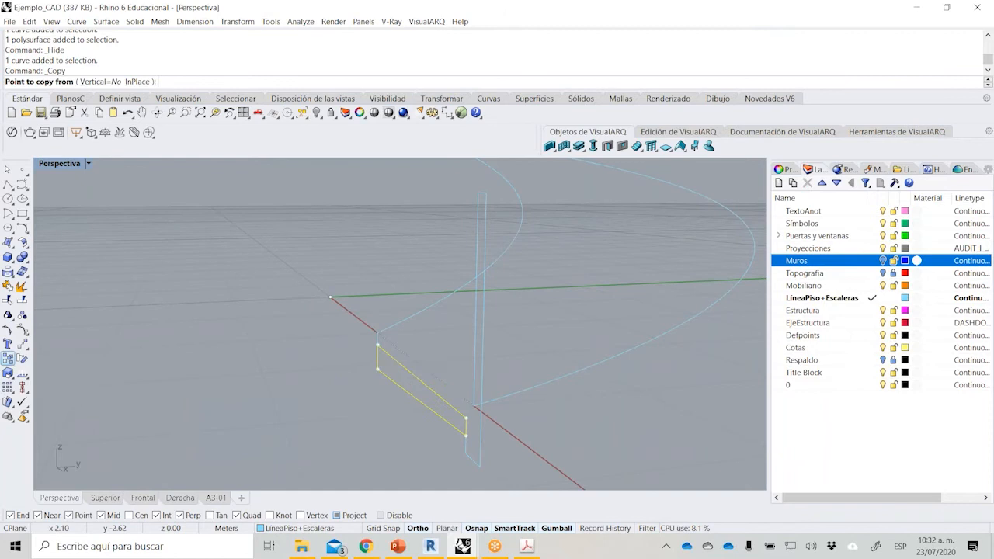
{"action": "left_click", "coordinate": [377, 334]}
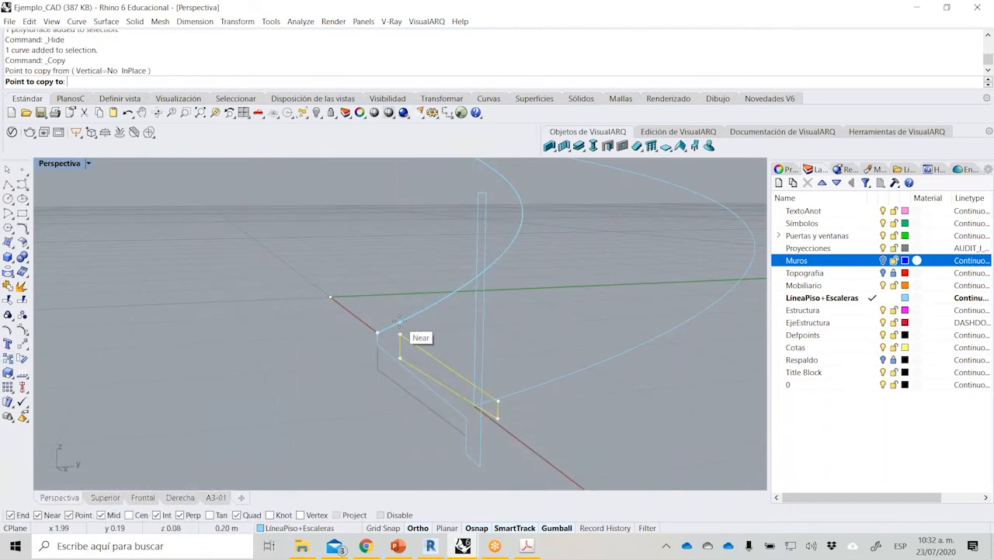
{"action": "type", "text": ".2"}
{"action": "key", "text": "Return"}
{"action": "left_click", "coordinate": [400, 334]}
{"action": "key", "text": "Return"}
Loft the tapered profile to its copy beneath the ramp start, with Normal style and no simplification.
{"action": "right_click_drag", "start_coordinate": [388, 352], "coordinate": [365, 409]}
{"action": "left_click", "coordinate": [366, 416]}
{"action": "key", "text": "Escape"}
{"action": "left_click", "coordinate": [13, 249]}
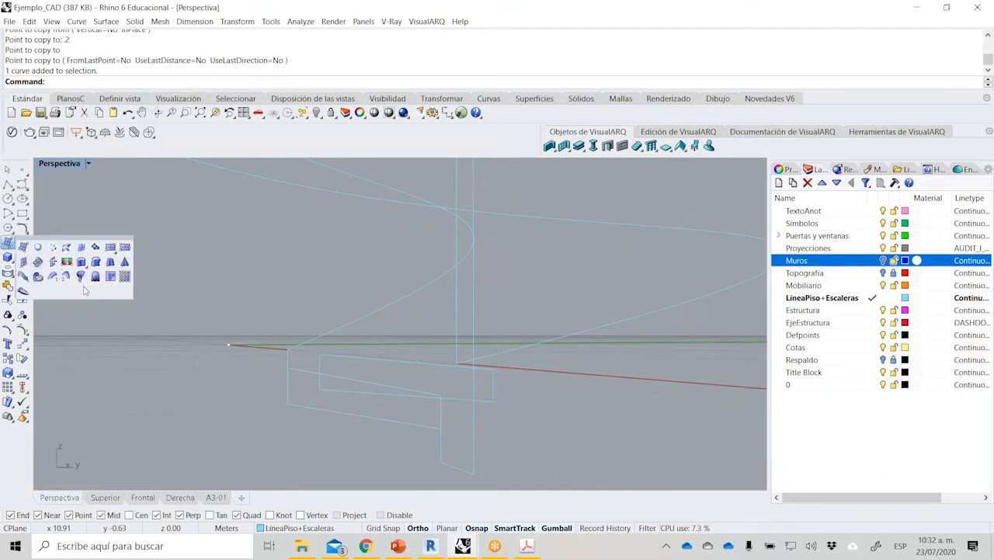
{"action": "left_click", "coordinate": [67, 247]}
{"action": "left_click", "coordinate": [341, 412]}
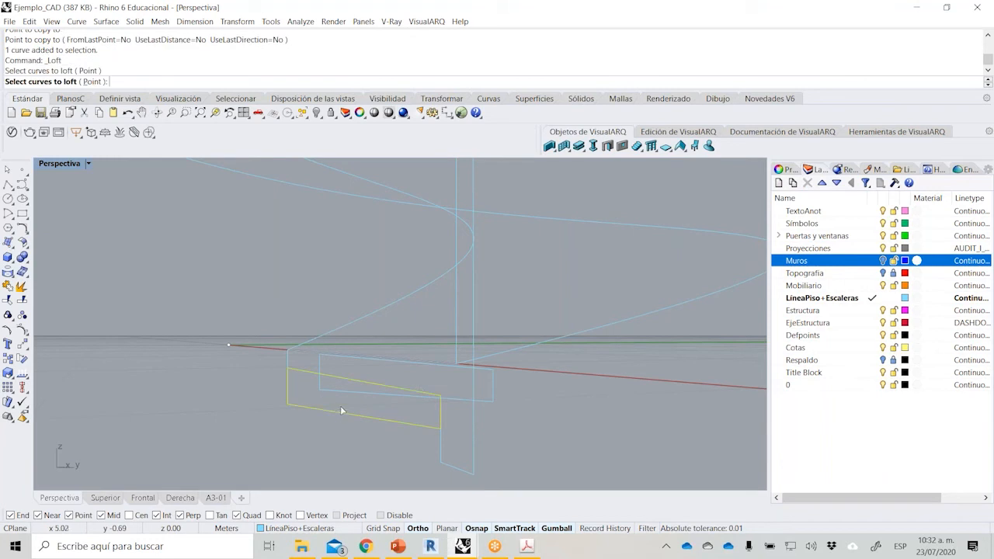
{"action": "left_click", "coordinate": [409, 399]}
{"action": "key", "text": "Return"}
{"action": "key", "text": "Return"}
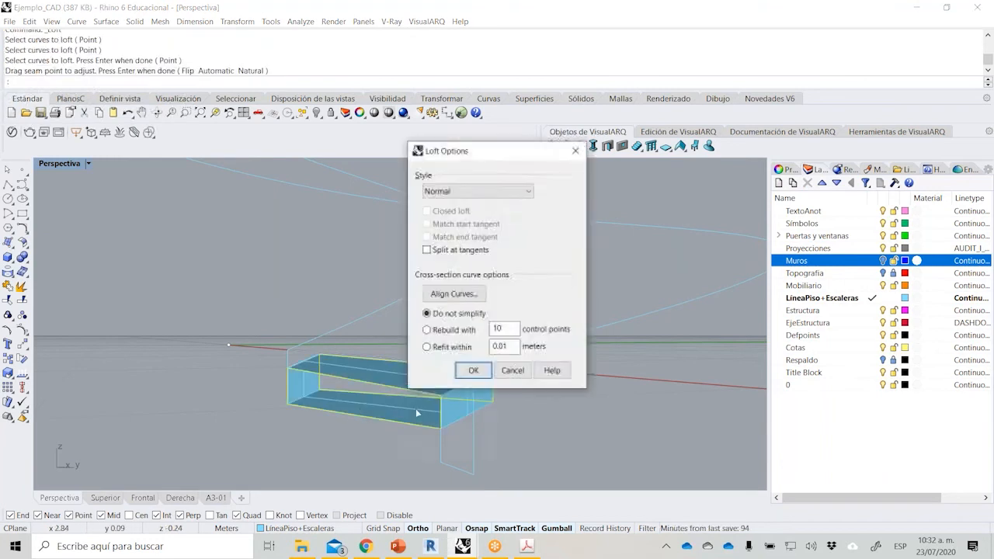
{"action": "left_click", "coordinate": [473, 371]}
{"action": "right_click_drag", "start_coordinate": [242, 408], "coordinate": [267, 403]}
{"action": "left_click", "coordinate": [267, 403]}
{"action": "type", "text": "taper"}
{"action": "key", "text": "Return"}
{"action": "key", "text": "Escape"}
{"action": "key", "text": "Escape"}
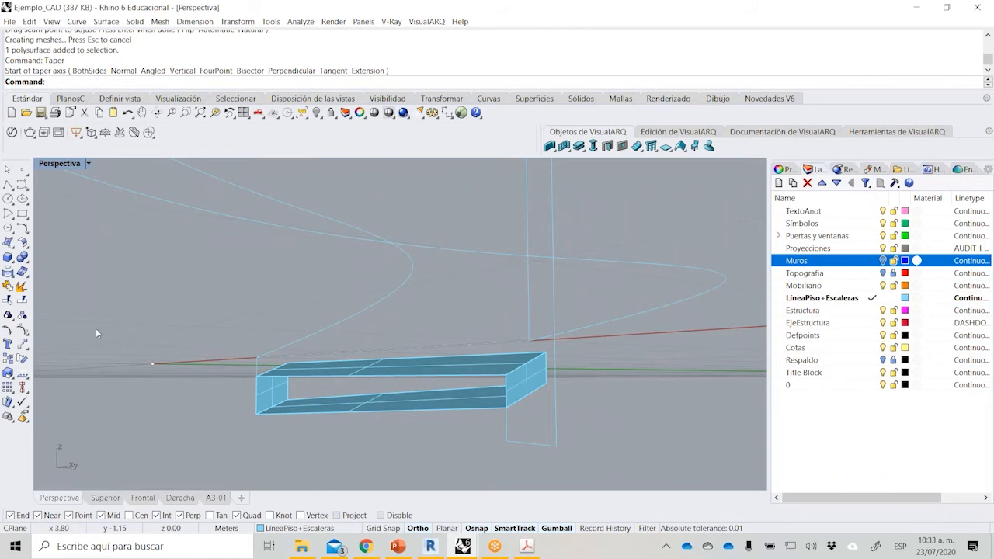
Close both open sides of the lofted support with planar surfaces built from the two tapered profile curves.
{"action": "right_click_drag", "start_coordinate": [148, 315], "coordinate": [303, 384]}
{"action": "left_click", "coordinate": [17, 257]}
{"action": "left_click", "coordinate": [31, 250]}
{"action": "left_click", "coordinate": [342, 397]}
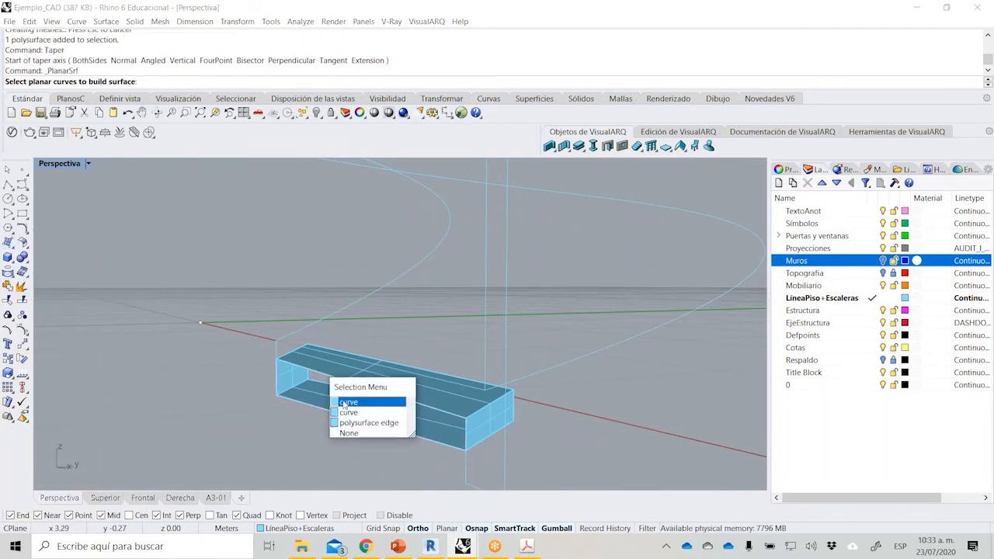
{"action": "left_click", "coordinate": [344, 402]}
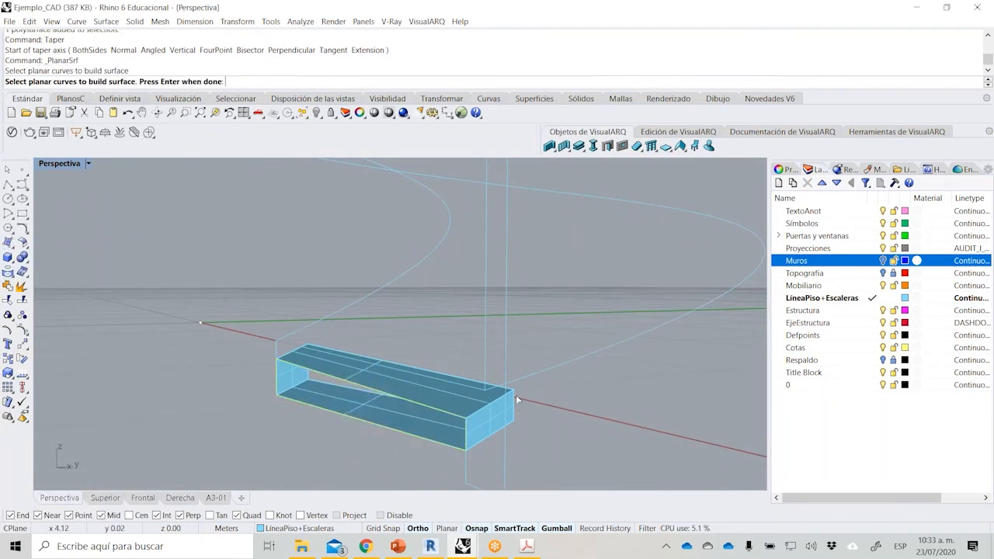
{"action": "scroll", "coordinate": [515, 398], "scroll_direction": "up", "scroll_amount": 2}
{"action": "left_click", "coordinate": [503, 385]}
{"action": "left_click", "coordinate": [538, 412]}
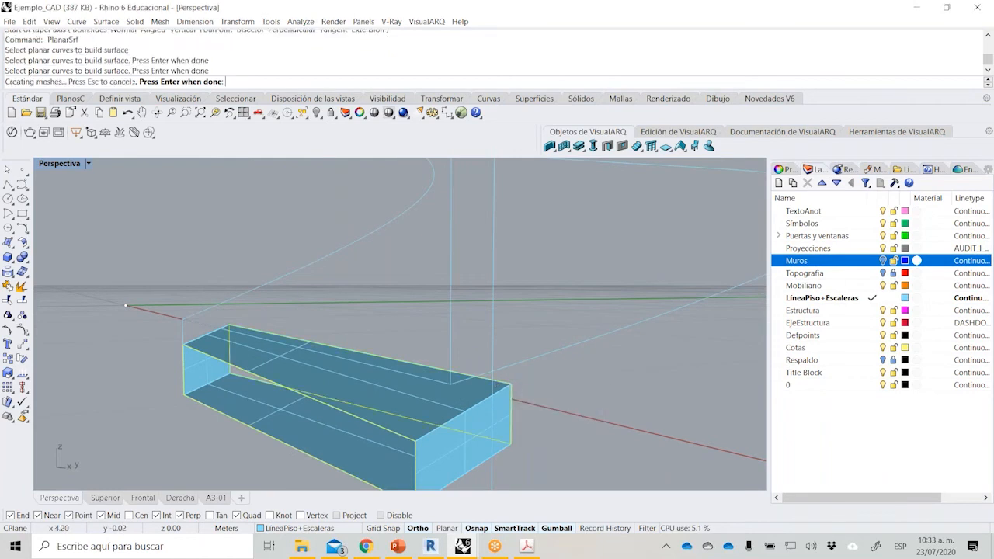
{"action": "key", "text": "Return"}
Join the lofted polysurface and its two planar side surfaces into one closed support solid.
{"action": "left_click", "coordinate": [335, 444]}
{"action": "left_click", "coordinate": [353, 421], "text": "shift"}
{"action": "right_click_drag", "start_coordinate": [546, 424], "coordinate": [365, 388]}
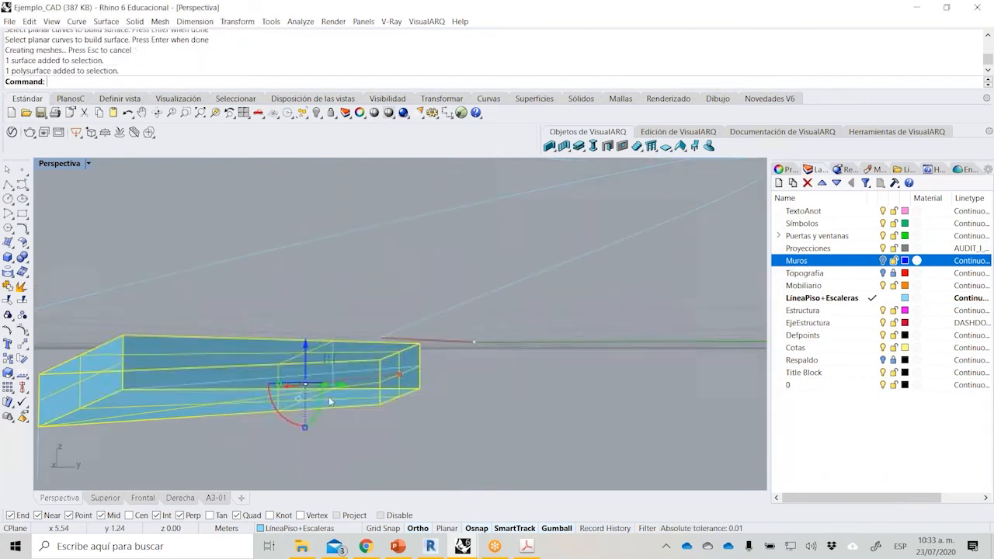
{"action": "left_click", "coordinate": [251, 373], "text": "shift"}
{"action": "left_click", "coordinate": [8, 285]}
{"action": "right_click_drag", "start_coordinate": [149, 269], "coordinate": [307, 331]}
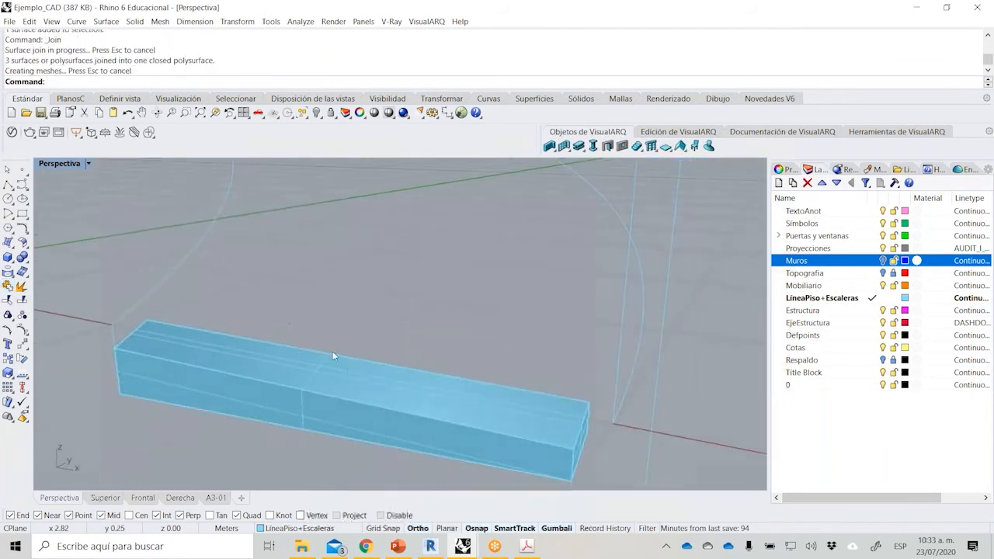
Select the closed support solid and keep the array commands floating beside the model.
{"action": "scroll", "coordinate": [361, 374], "scroll_direction": "down", "scroll_amount": 9}
{"action": "scroll", "coordinate": [407, 385], "scroll_direction": "down", "scroll_amount": 5}
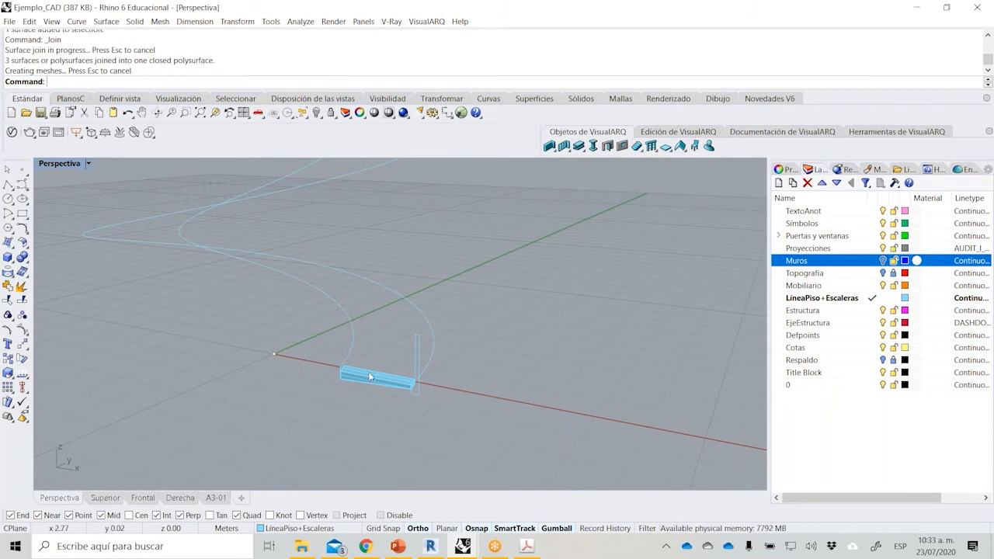
{"action": "scroll", "coordinate": [349, 399], "scroll_direction": "up", "scroll_amount": 5}
{"action": "left_click", "coordinate": [331, 424]}
{"action": "left_click", "coordinate": [345, 365]}
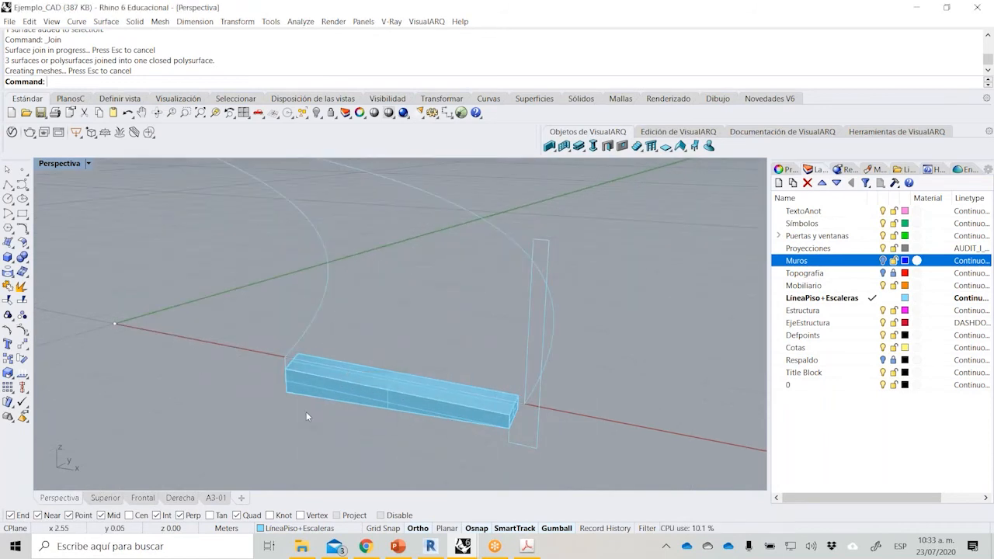
{"action": "scroll", "coordinate": [326, 394], "scroll_direction": "up", "scroll_amount": 4}
{"action": "left_click", "coordinate": [327, 390]}
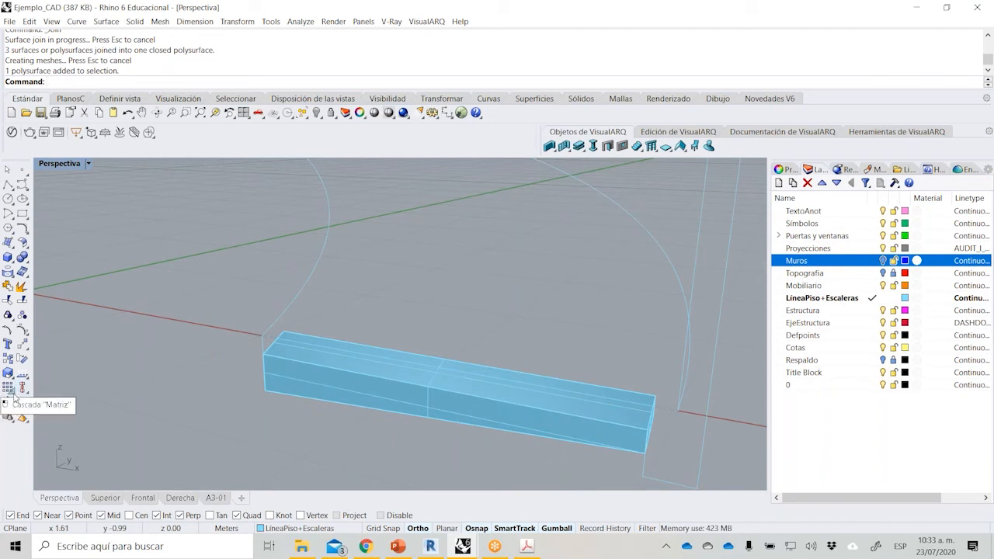
{"action": "left_click", "coordinate": [9, 387]}
{"action": "left_click_drag", "start_coordinate": [60, 378], "coordinate": [82, 347]}
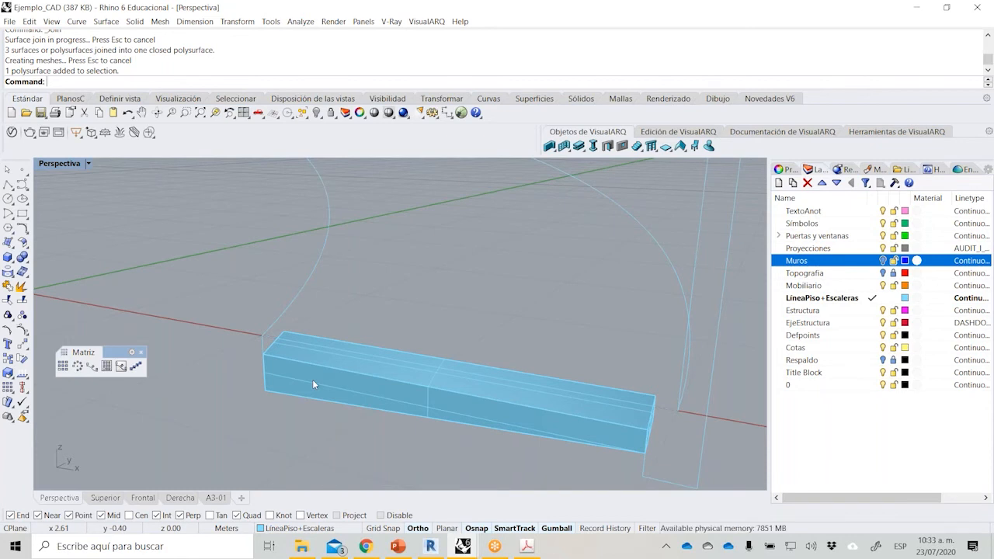
Array the support along the inner helix with 1.5 m between items and Freeform orientation.
{"action": "left_click", "coordinate": [92, 366]}
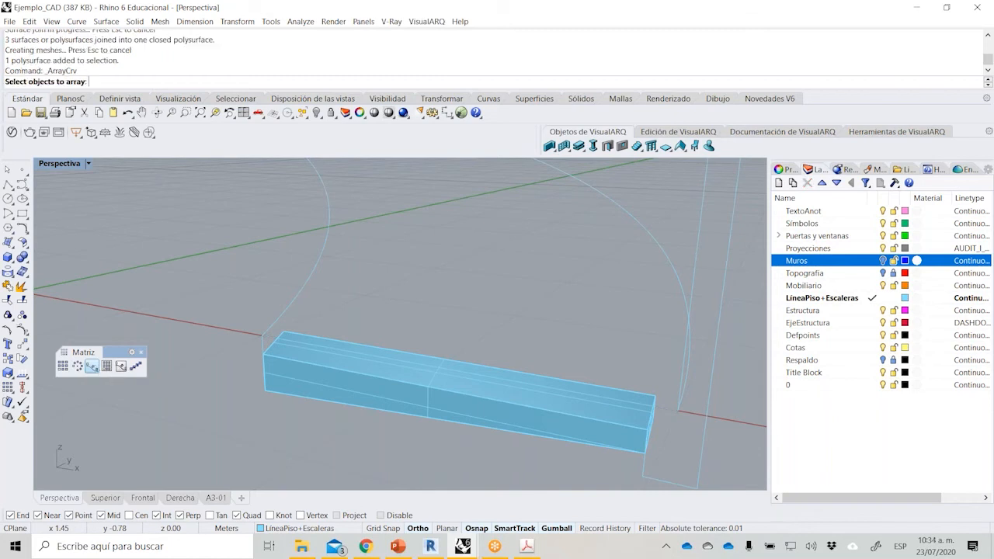
{"action": "left_click", "coordinate": [284, 381]}
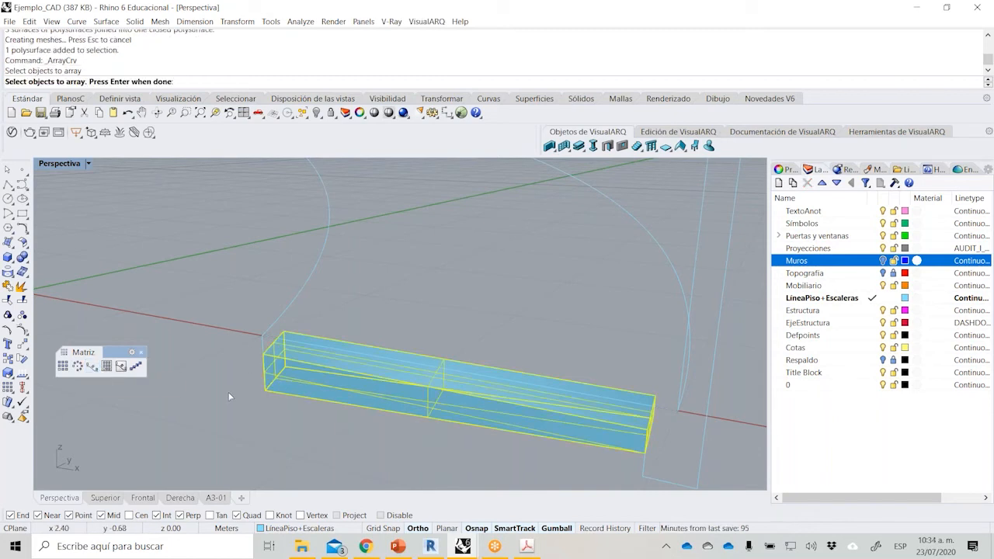
{"action": "key", "text": "Return"}
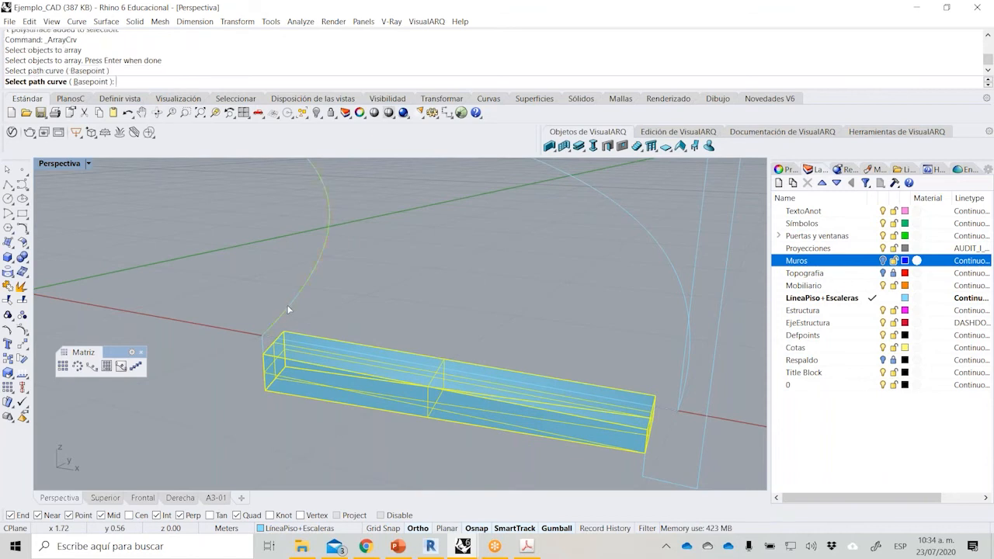
{"action": "left_click", "coordinate": [288, 311]}
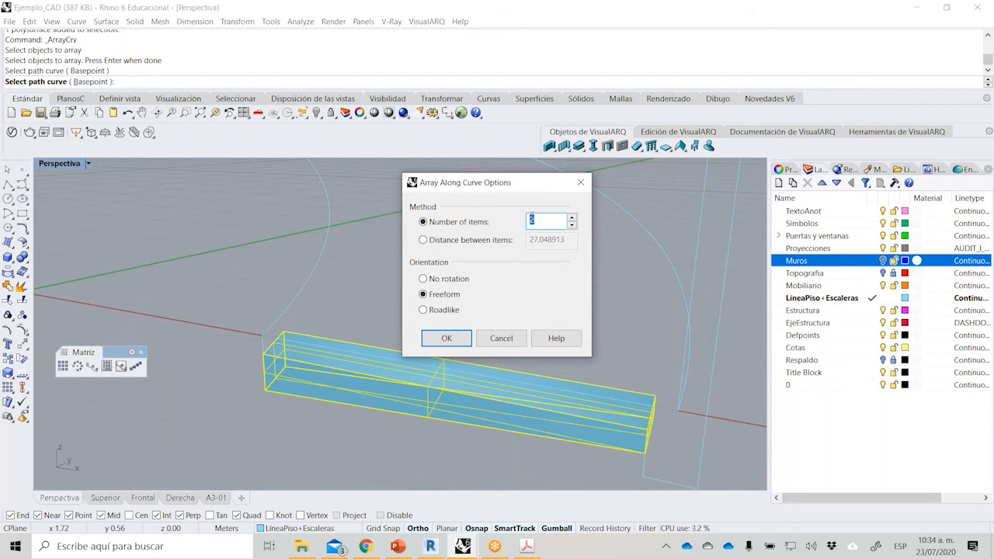
{"action": "left_click", "coordinate": [451, 240]}
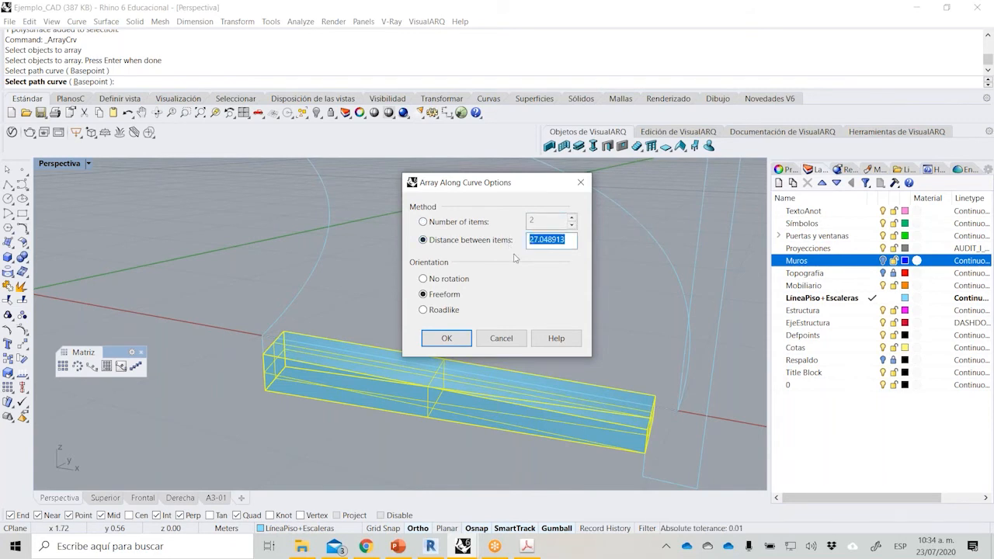
{"action": "type", "text": "1.5"}
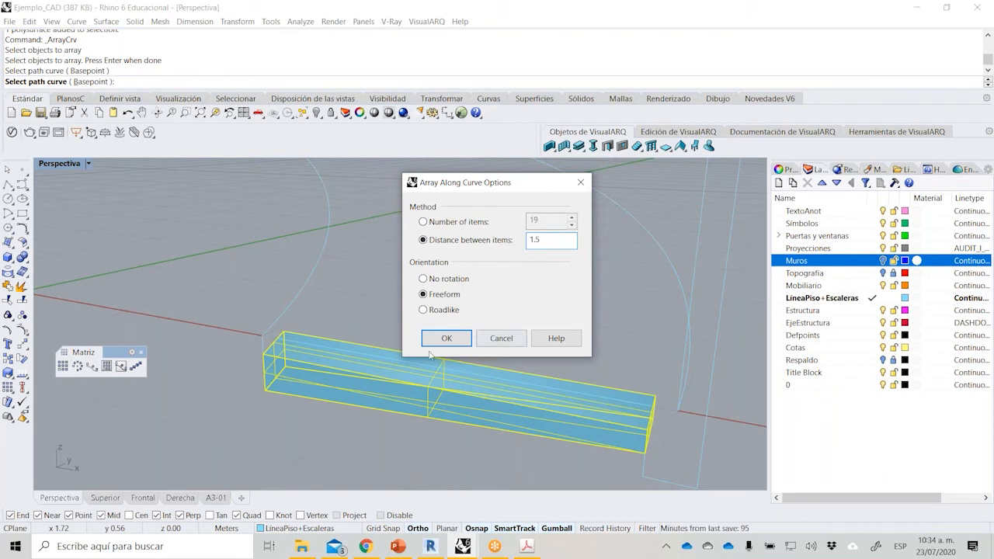
{"action": "left_click", "coordinate": [435, 340]}
Undo the freeform array of supports along the inner helix.
{"action": "scroll", "coordinate": [419, 385], "scroll_direction": "down", "scroll_amount": 8}
{"action": "scroll", "coordinate": [421, 389], "scroll_direction": "down", "scroll_amount": 5}
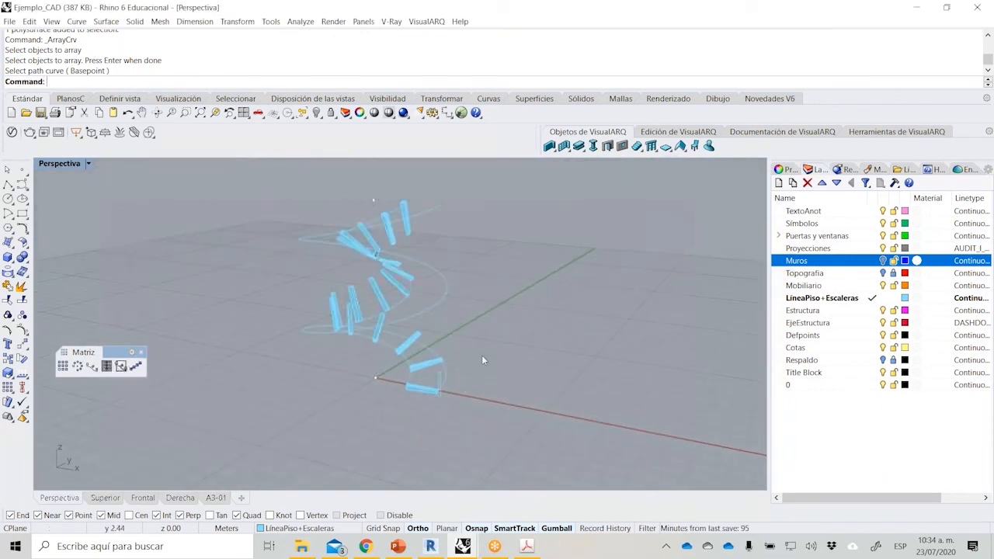
{"action": "right_click_drag", "start_coordinate": [337, 280], "coordinate": [383, 331]}
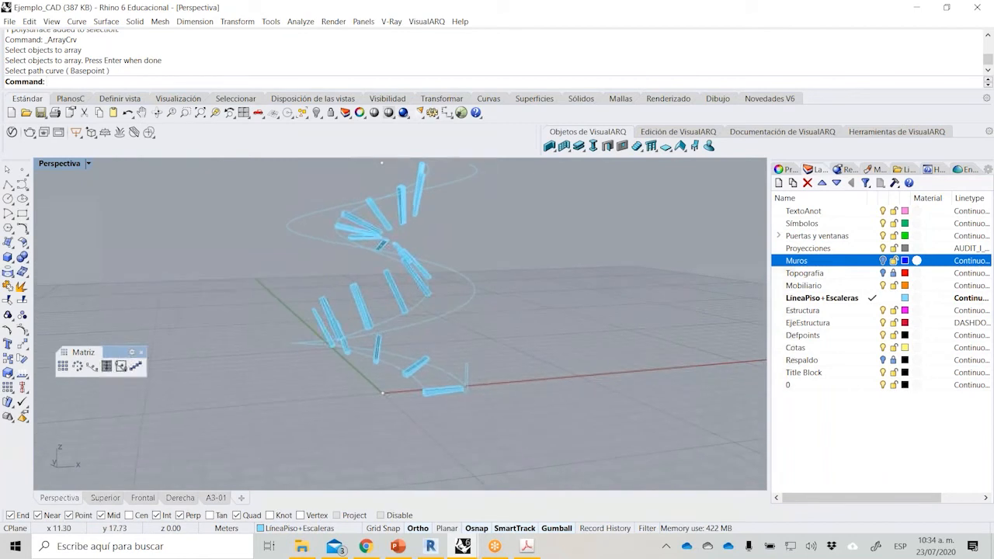
{"action": "scroll", "coordinate": [440, 406], "scroll_direction": "up", "scroll_amount": 7}
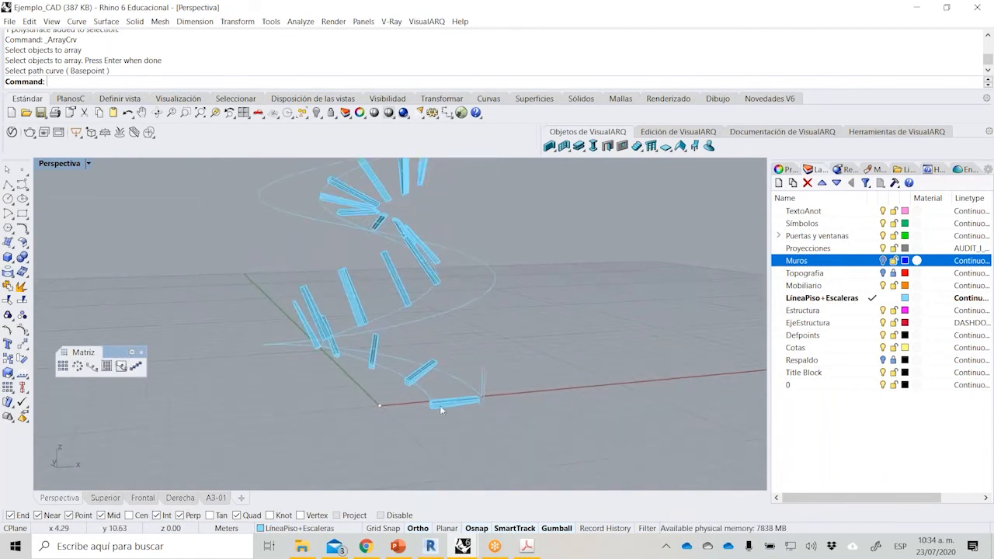
{"action": "mouse_move", "coordinate": [440, 406]}
{"action": "right_mouse_down"}
{"action": "mouse_move", "coordinate": [395, 417]}
{"action": "mouse_move", "coordinate": [261, 413]}
{"action": "mouse_move", "coordinate": [218, 393]}
{"action": "mouse_move", "coordinate": [277, 382]}
{"action": "mouse_move", "coordinate": [431, 420]}
{"action": "right_mouse_up"}
{"action": "key", "text": "ctrl+z"}
{"action": "left_click", "coordinate": [78, 365]}
{"action": "left_click", "coordinate": [91, 365]}
{"action": "left_click", "coordinate": [447, 449]}
{"action": "key", "text": "Return"}
{"action": "left_click", "coordinate": [420, 392]}
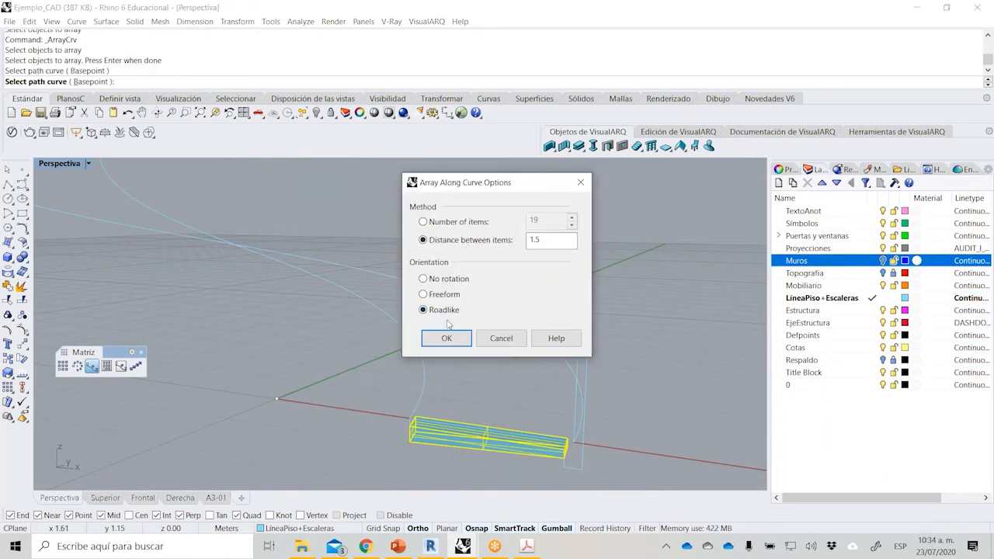
{"action": "left_click", "coordinate": [447, 339]}
{"action": "scroll", "coordinate": [449, 386], "scroll_direction": "down", "scroll_amount": 8}
{"action": "scroll", "coordinate": [445, 384], "scroll_direction": "up", "scroll_amount": 6}
{"action": "key", "text": "Escape"}
Array the support along the inner helix every 1.5 m with Roadlike orientation, using the Superior view's construction plane.
{"action": "right_click", "coordinate": [441, 381]}
{"action": "left_click", "coordinate": [435, 415]}
{"action": "key", "text": "Return"}
{"action": "left_click", "coordinate": [425, 382]}
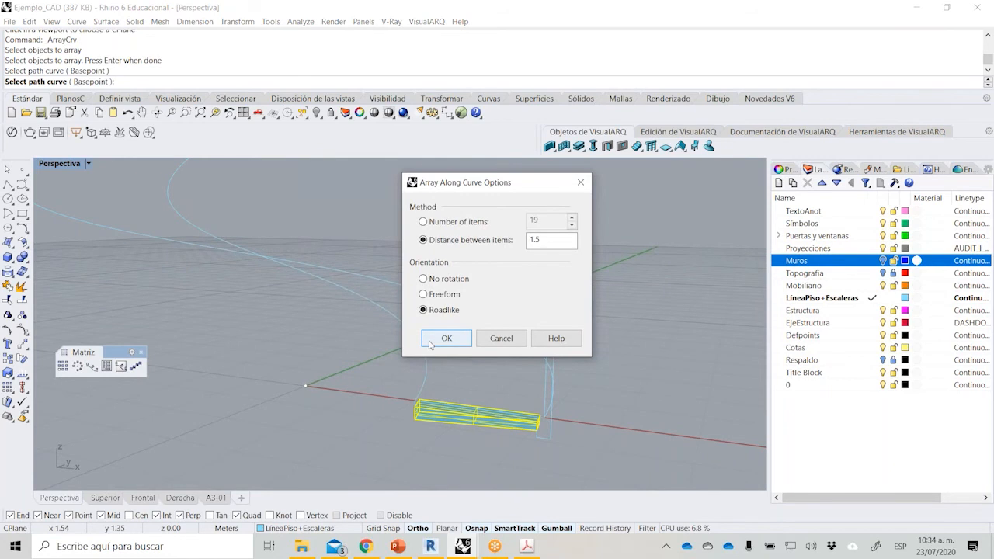
{"action": "left_click", "coordinate": [429, 343]}
{"action": "scroll", "coordinate": [425, 385], "scroll_direction": "down", "scroll_amount": 3}
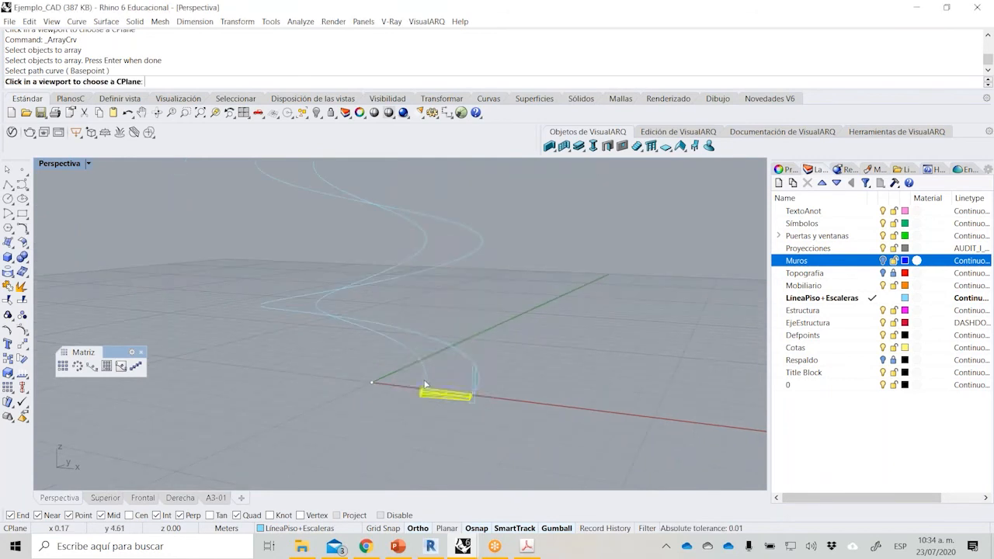
{"action": "double_click", "coordinate": [76, 165]}
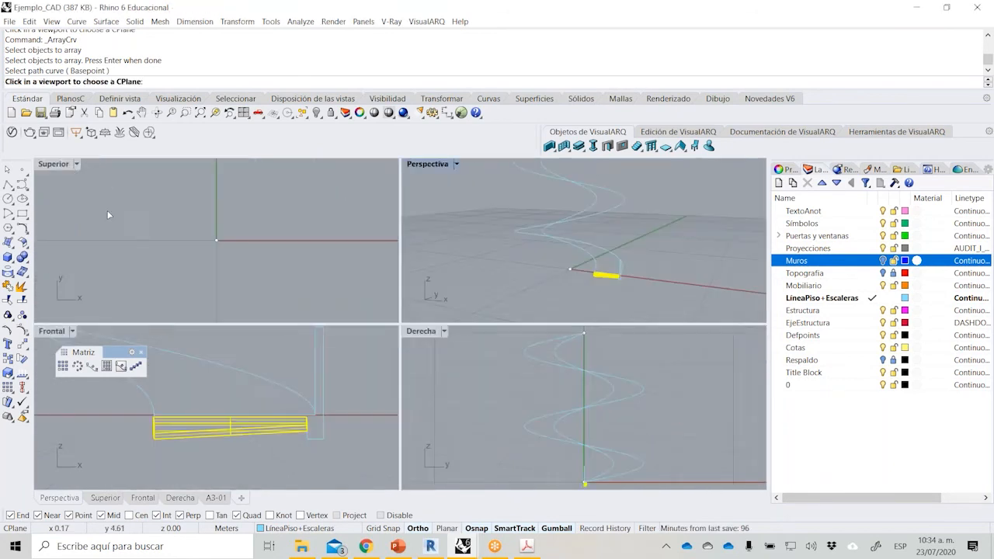
{"action": "left_click", "coordinate": [252, 222]}
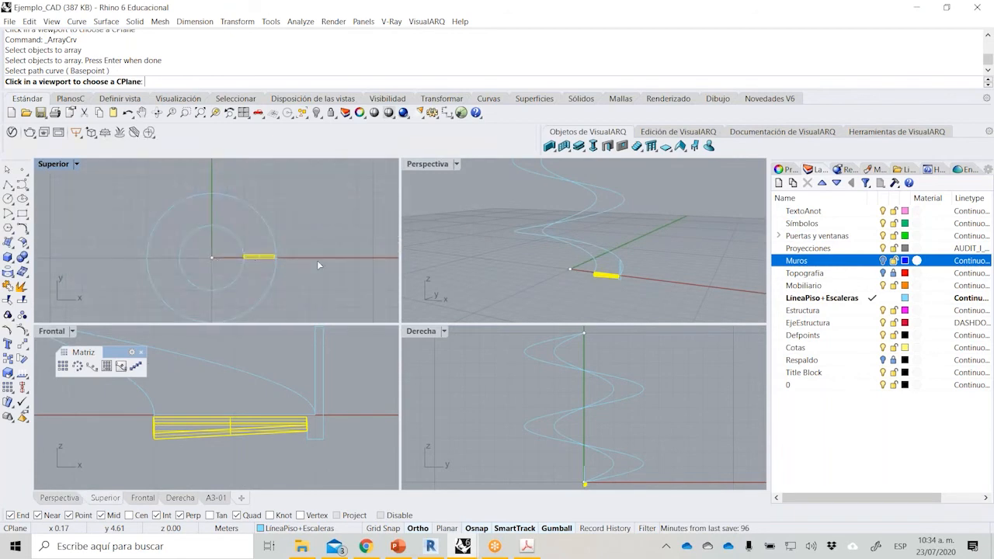
{"action": "double_click", "coordinate": [427, 164]}
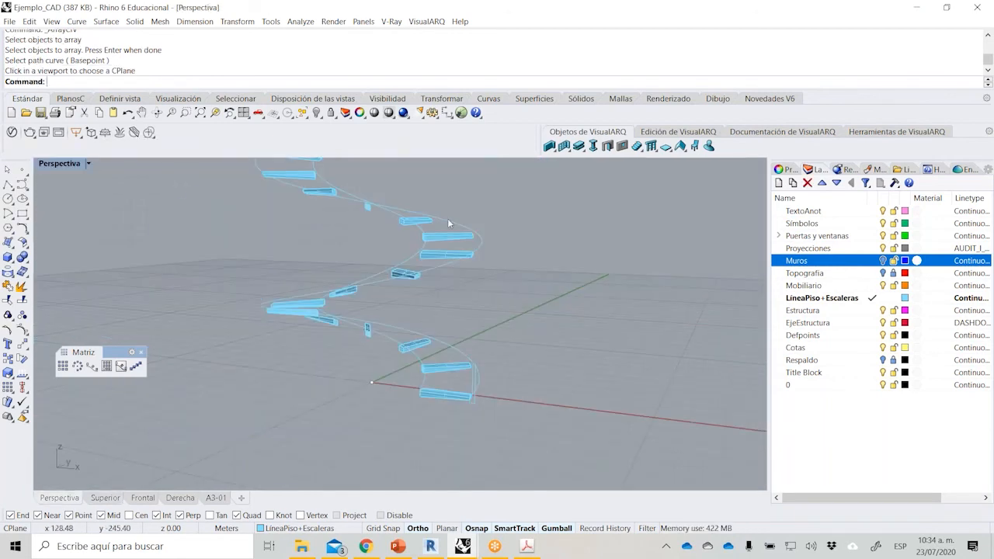
Show the Muros layer and unhide the swept ramp around the arrayed supports.
{"action": "right_click_drag", "start_coordinate": [435, 192], "coordinate": [406, 302]}
{"action": "right_click_drag", "start_coordinate": [446, 366], "coordinate": [482, 388]}
{"action": "left_click", "coordinate": [884, 261]}
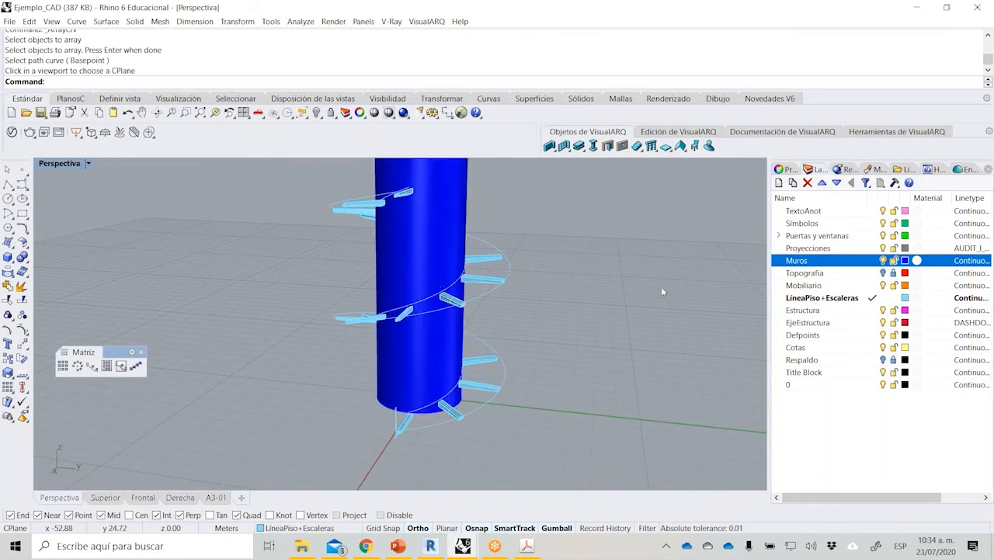
{"action": "right_click_drag", "start_coordinate": [401, 265], "coordinate": [495, 349]}
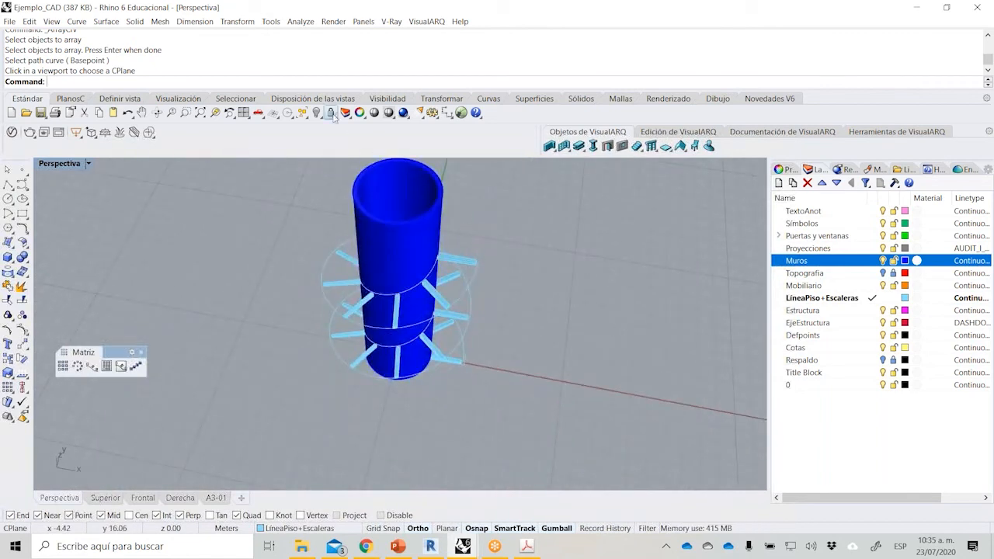
{"action": "right_click", "coordinate": [316, 113]}
Cap the open ends of the swept ramp and handrail polysurface.
{"action": "right_click_drag", "start_coordinate": [373, 316], "coordinate": [399, 175]}
{"action": "scroll", "coordinate": [404, 254], "scroll_direction": "up", "scroll_amount": 5}
{"action": "right_click_drag", "start_coordinate": [407, 253], "coordinate": [208, 283]}
{"action": "scroll", "coordinate": [278, 205], "scroll_direction": "up", "scroll_amount": 3}
{"action": "left_click", "coordinate": [278, 204]}
{"action": "type", "text": "T"}
{"action": "key", "text": "BackSpace"}
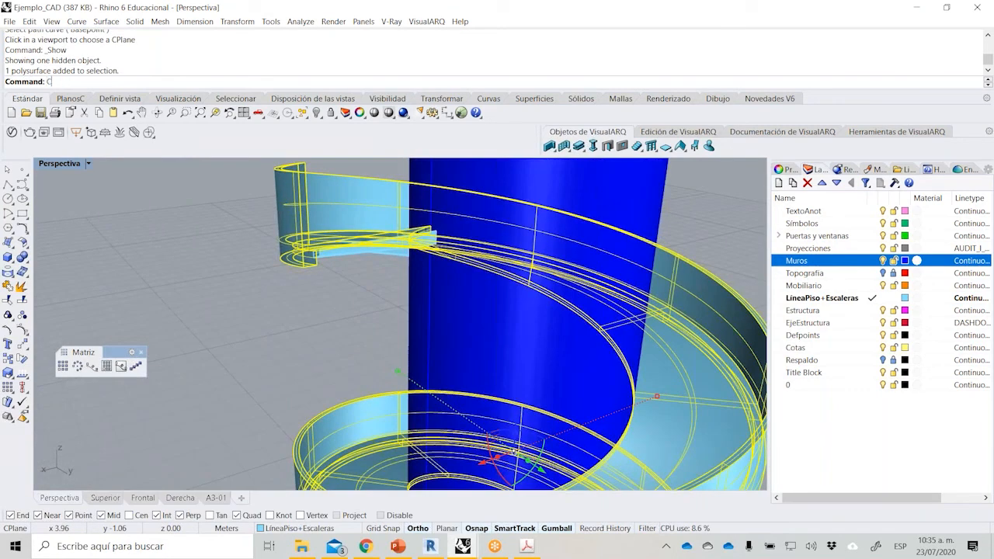
{"action": "type", "text": "Cap"}
{"action": "key", "text": "Return"}
Move the topmost support so that its corner meets the upper end corner of the ramp.
{"action": "scroll", "coordinate": [293, 227], "scroll_direction": "up", "scroll_amount": 5}
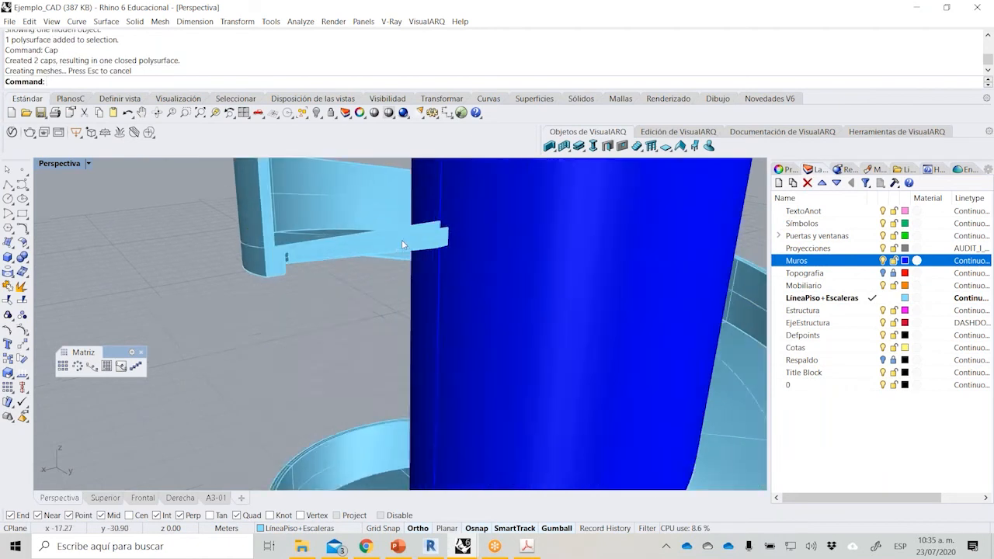
{"action": "scroll", "coordinate": [390, 257], "scroll_direction": "down", "scroll_amount": 3}
{"action": "left_click", "coordinate": [498, 303]}
{"action": "type", "text": "M"}
{"action": "key", "text": "Return"}
{"action": "left_click", "coordinate": [610, 268]}
{"action": "left_click", "coordinate": [575, 271]}
{"action": "key", "text": "Escape"}
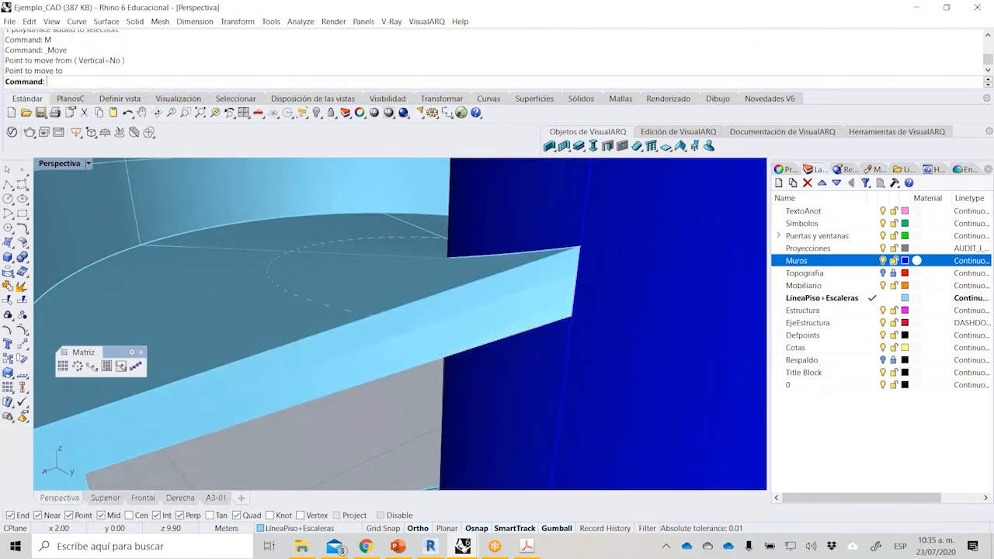
{"action": "scroll", "coordinate": [573, 277], "scroll_direction": "down", "scroll_amount": 5}
{"action": "scroll", "coordinate": [572, 277], "scroll_direction": "down", "scroll_amount": 10}
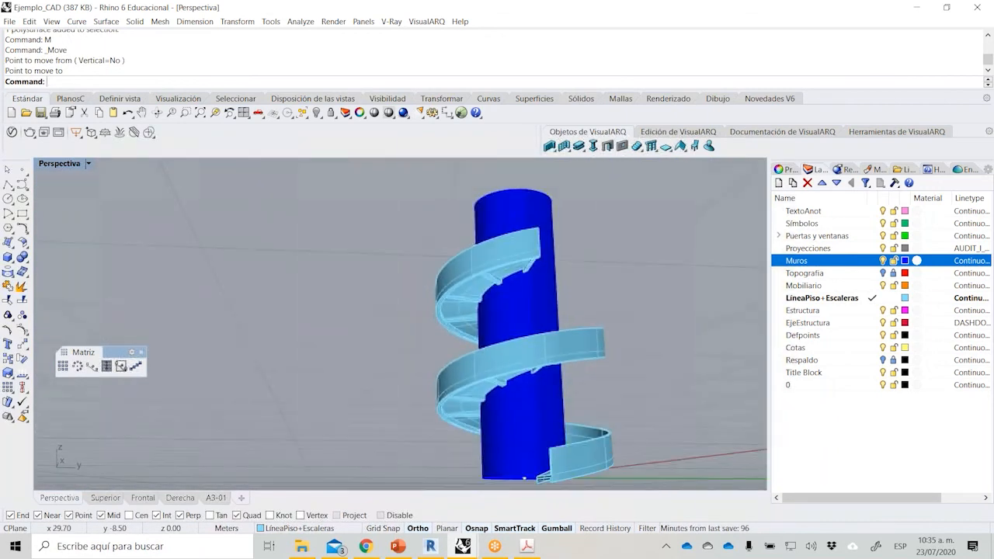
{"action": "right_click_drag", "start_coordinate": [458, 304], "coordinate": [468, 342]}
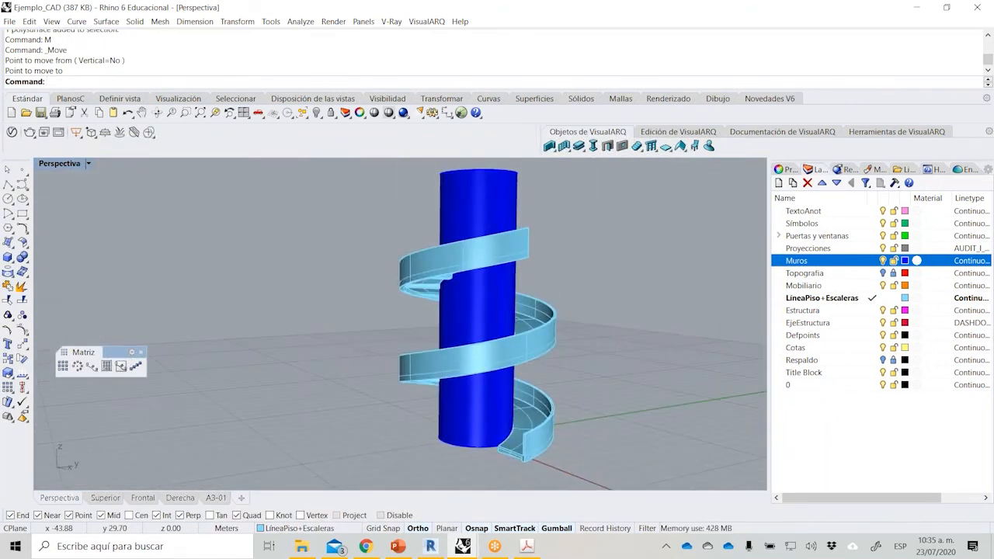
Switch to the PDF brief and review item 3 on the slab and its ramp opening, and return to the Rhino model.
{"action": "left_click", "coordinate": [527, 546]}
{"action": "scroll", "coordinate": [498, 380], "scroll_direction": "down", "scroll_amount": 3}
{"action": "scroll", "coordinate": [498, 379], "scroll_direction": "down", "scroll_amount": 3}
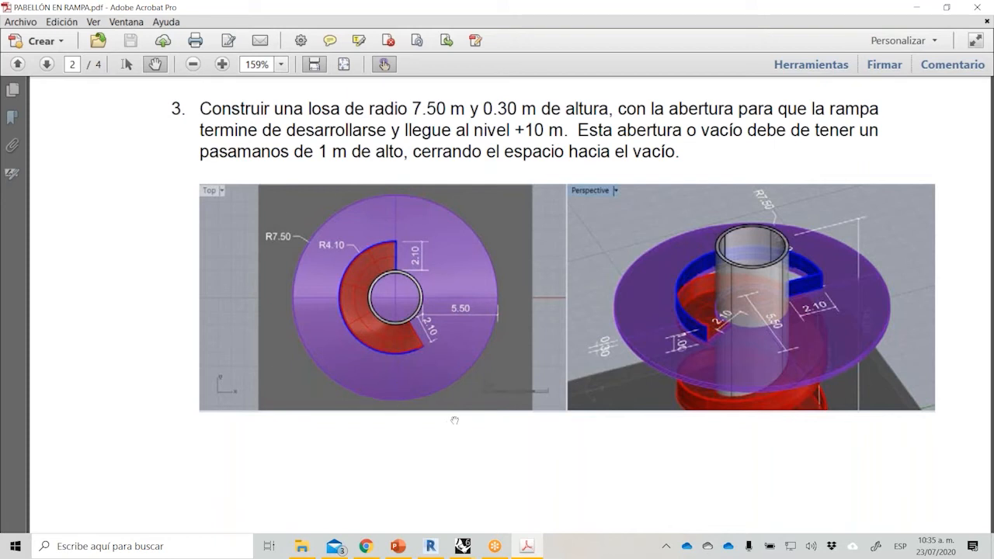
{"action": "mouse_move", "coordinate": [463, 546]}
{"action": "left_click", "coordinate": [596, 483]}
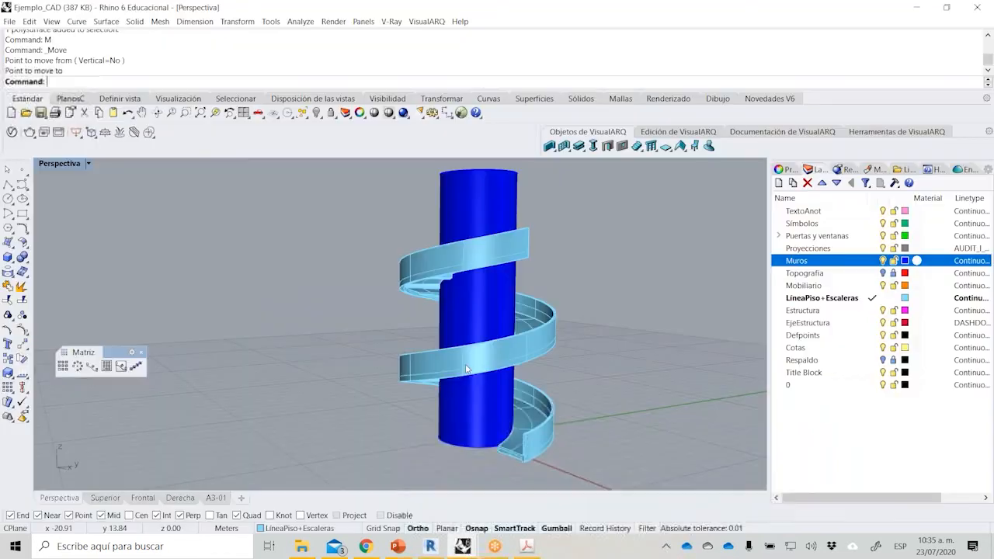
Make Estructura the current layer, with the upper end of the wall and ramp in view.
{"action": "scroll", "coordinate": [492, 311], "scroll_direction": "down", "scroll_amount": 5}
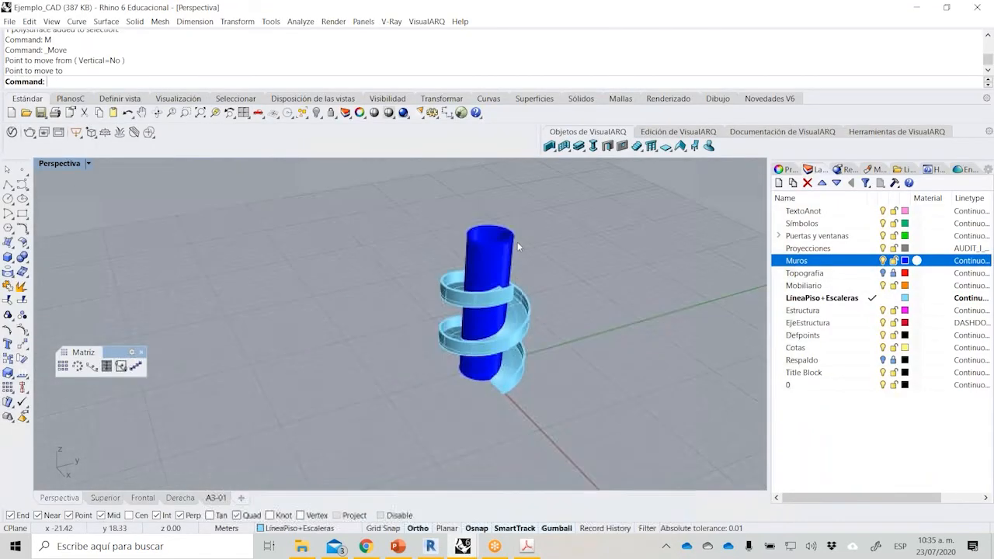
{"action": "scroll", "coordinate": [519, 247], "scroll_direction": "up", "scroll_amount": 6}
{"action": "right_click_drag", "start_coordinate": [519, 248], "coordinate": [553, 344]}
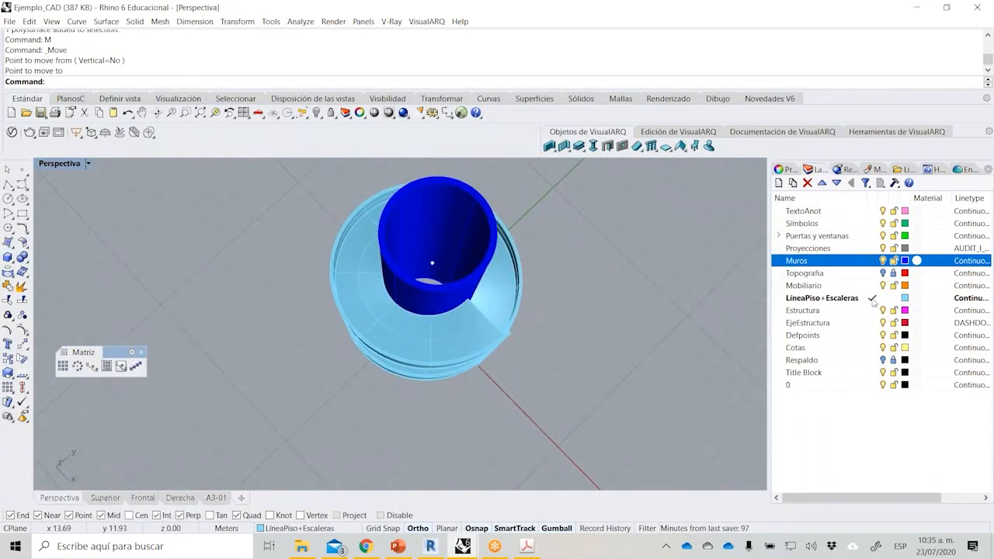
{"action": "left_click", "coordinate": [872, 311]}
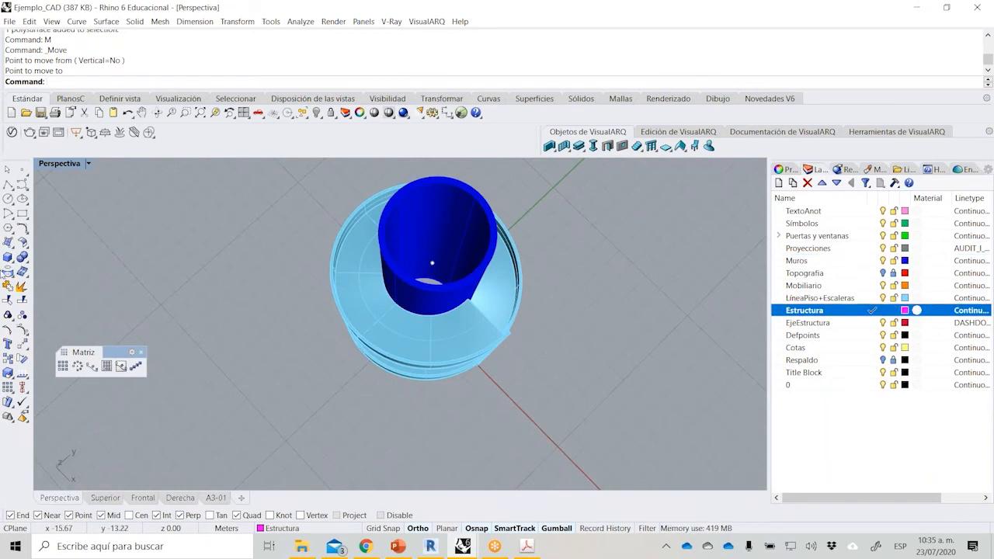
Create the slab as a solid cylinder of radius 7.5 m and height 0.3 m, based on the centre point at level +10 m.
{"action": "left_click", "coordinate": [9, 263]}
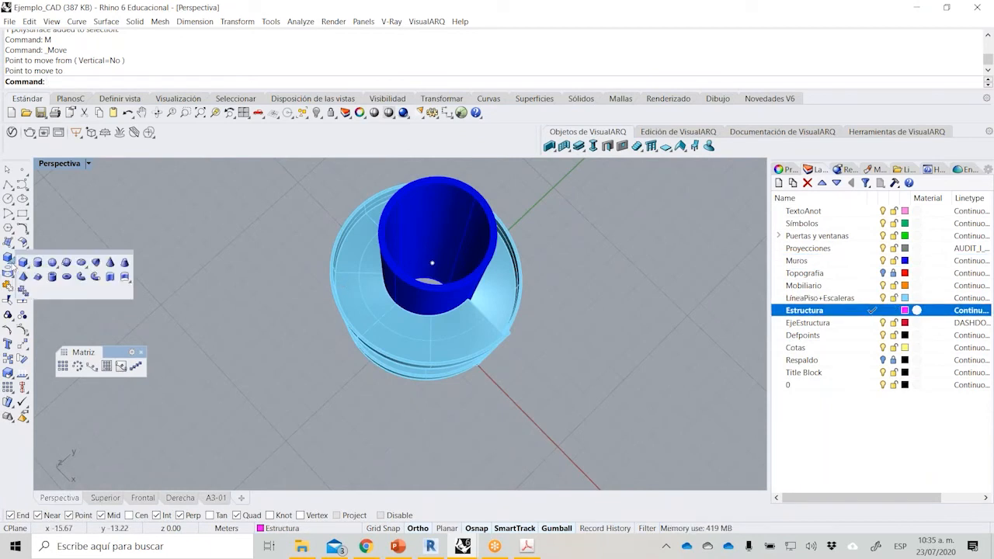
{"action": "left_click_drag", "start_coordinate": [79, 253], "coordinate": [118, 231]}
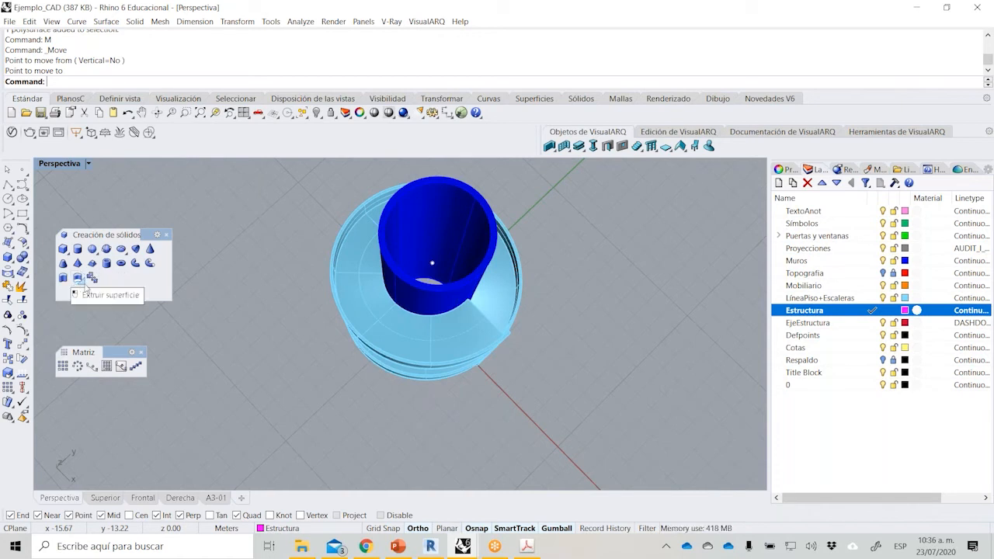
{"action": "left_click", "coordinate": [80, 282]}
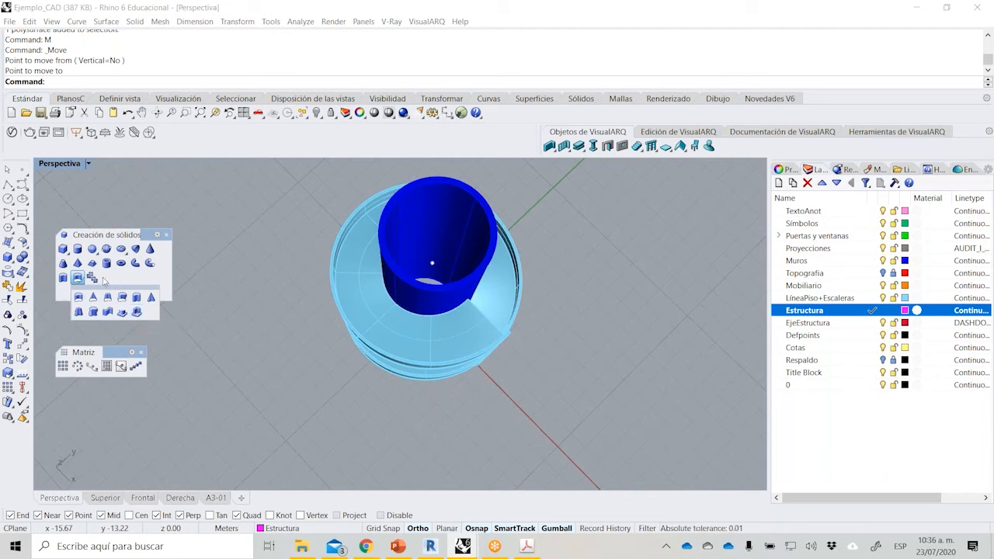
{"action": "left_click", "coordinate": [79, 252]}
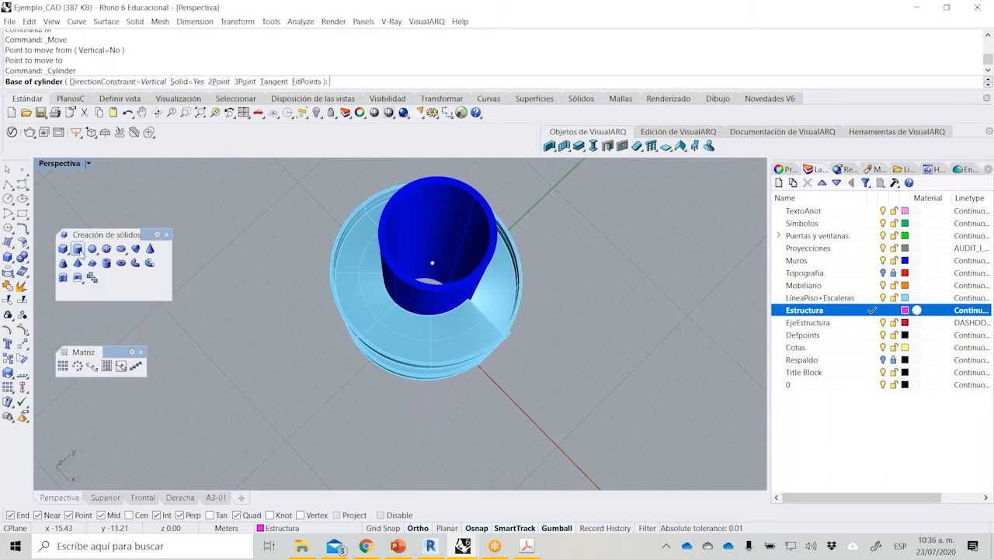
{"action": "scroll", "coordinate": [466, 274], "scroll_direction": "up", "scroll_amount": 2}
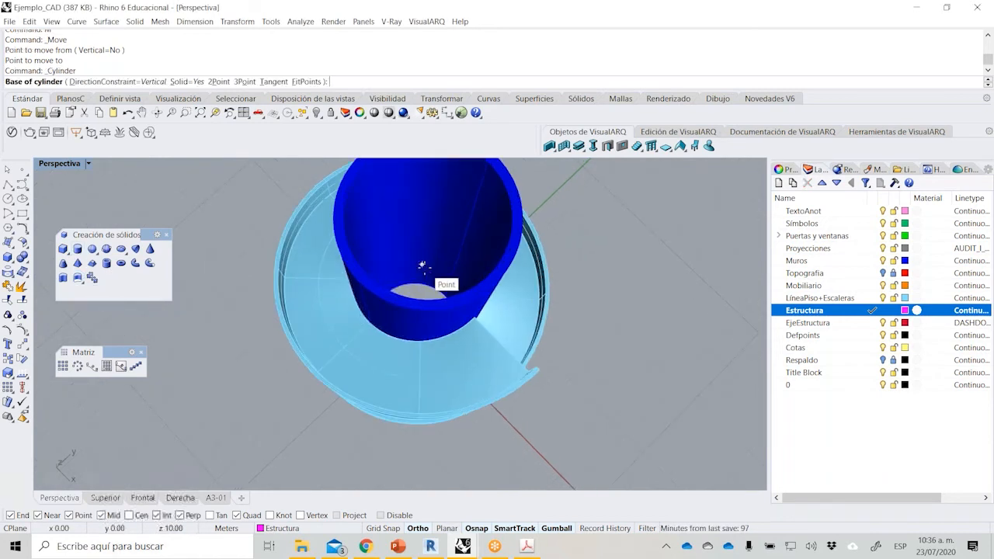
{"action": "left_click", "coordinate": [422, 264]}
{"action": "scroll", "coordinate": [612, 353], "scroll_direction": "down", "scroll_amount": 2}
{"action": "right_click_drag", "start_coordinate": [612, 354], "coordinate": [561, 287]}
{"action": "type", "text": "7.5"}
{"action": "key", "text": "Return"}
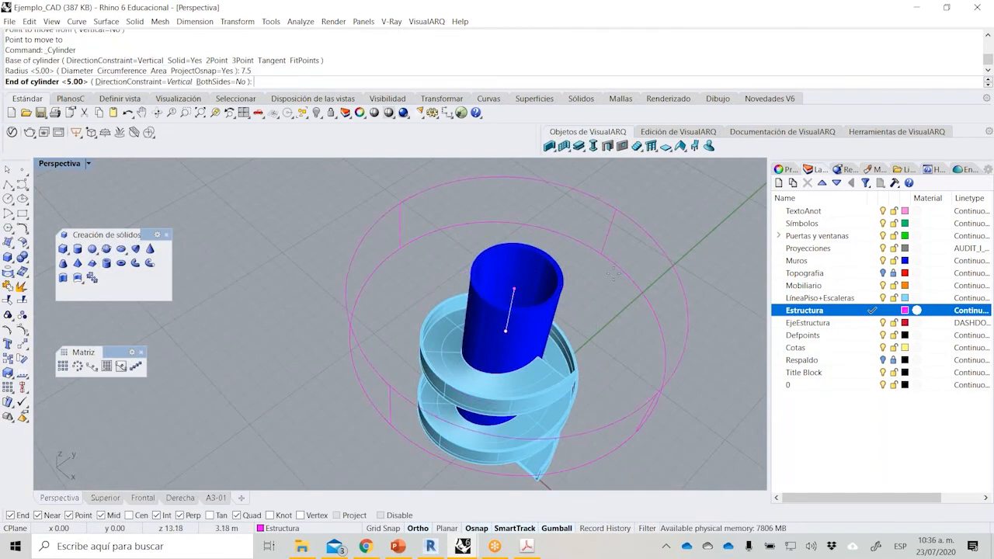
{"action": "type", "text": ".3"}
{"action": "key", "text": "Return"}
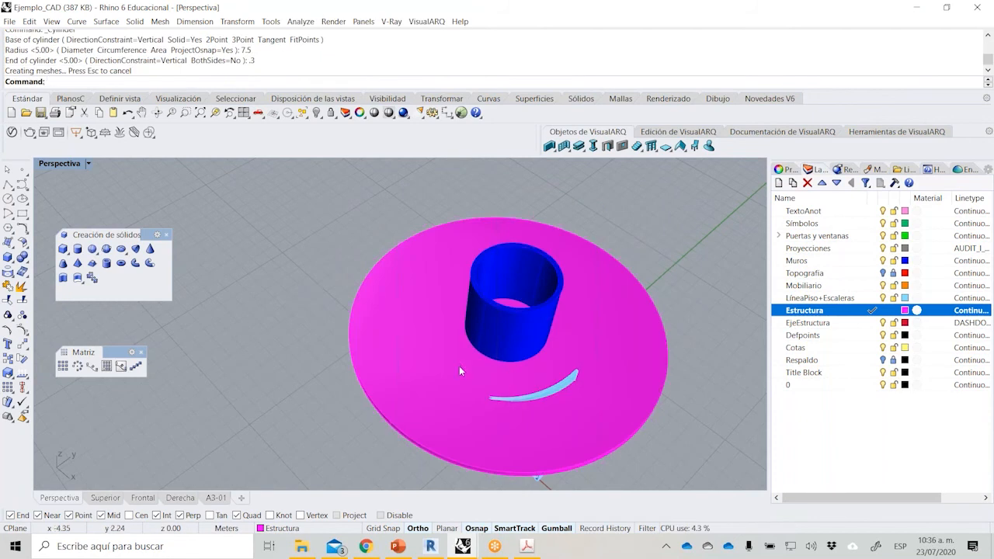
{"action": "right_click_drag", "start_coordinate": [459, 366], "coordinate": [334, 282]}
{"action": "scroll", "coordinate": [334, 281], "scroll_direction": "down", "scroll_amount": 4}
{"action": "right_click_drag", "start_coordinate": [550, 339], "coordinate": [513, 385]}
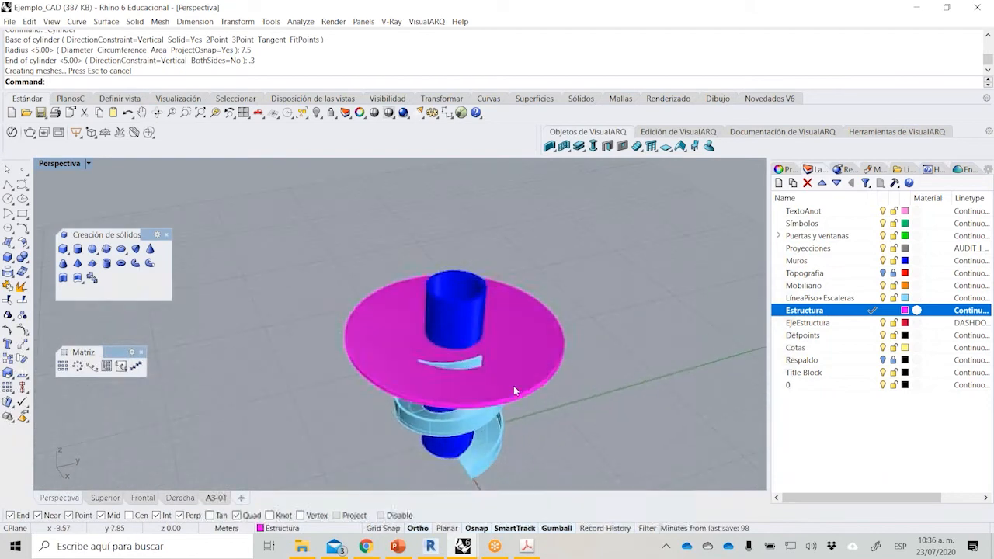
{"action": "scroll", "coordinate": [498, 348], "scroll_direction": "up", "scroll_amount": 3}
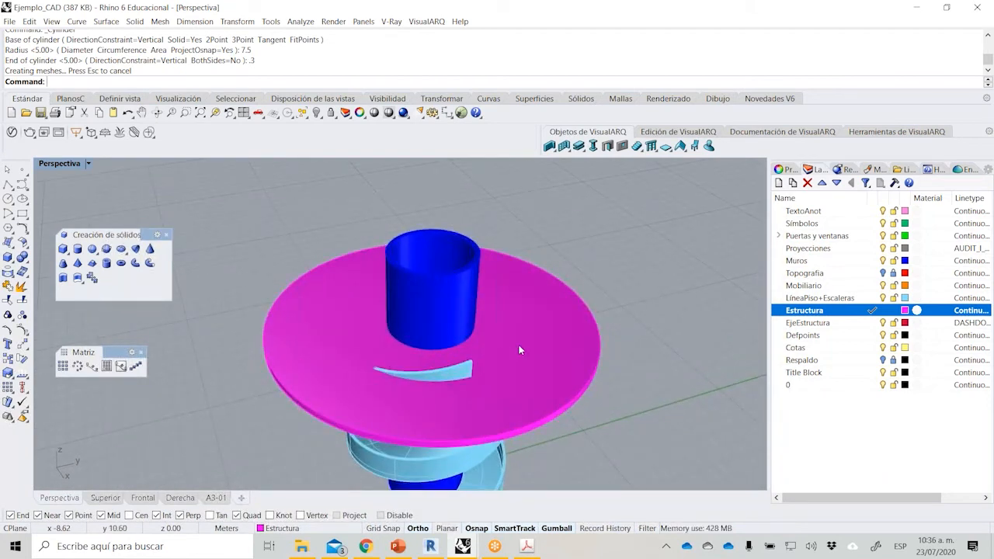
{"action": "left_click", "coordinate": [519, 345]}
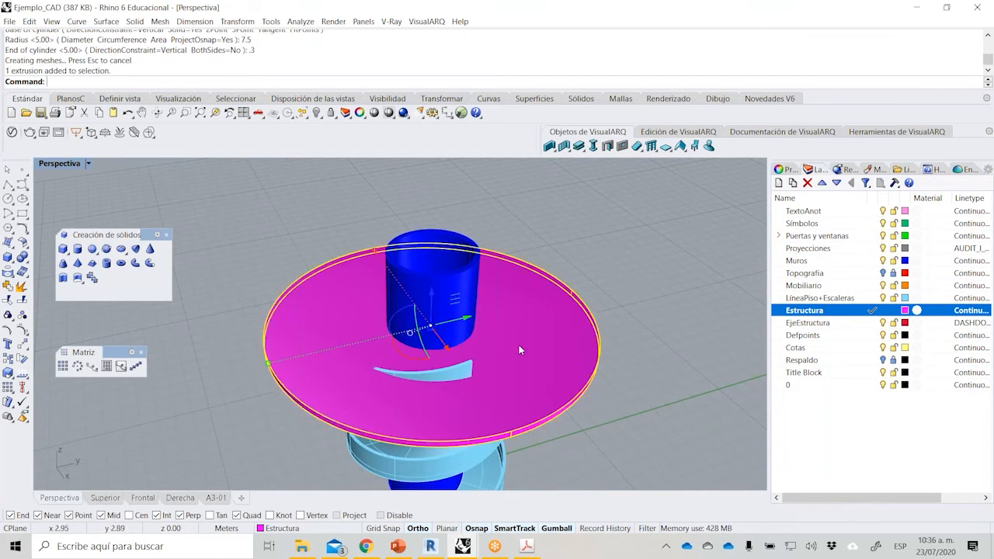
{"action": "left_click", "coordinate": [320, 117]}
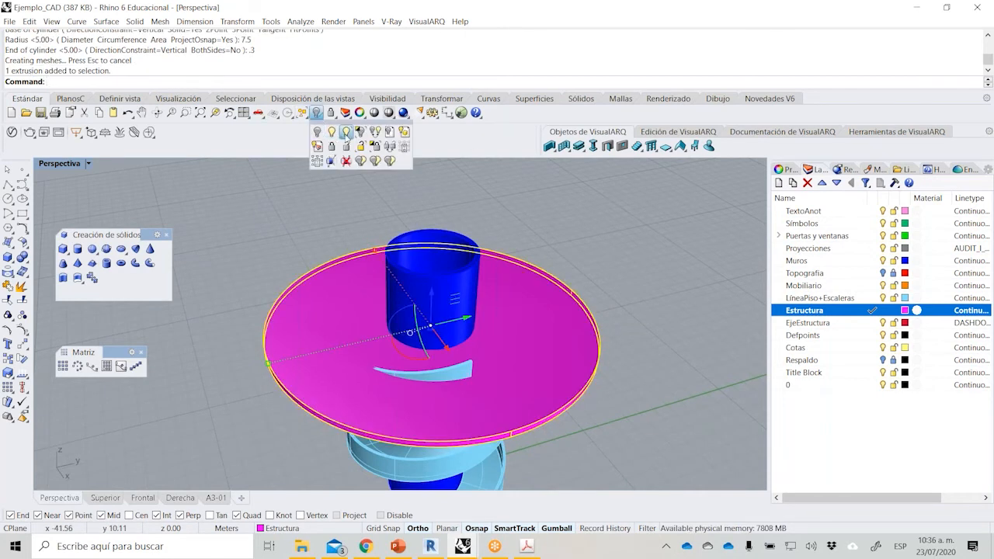
{"action": "left_click", "coordinate": [359, 134]}
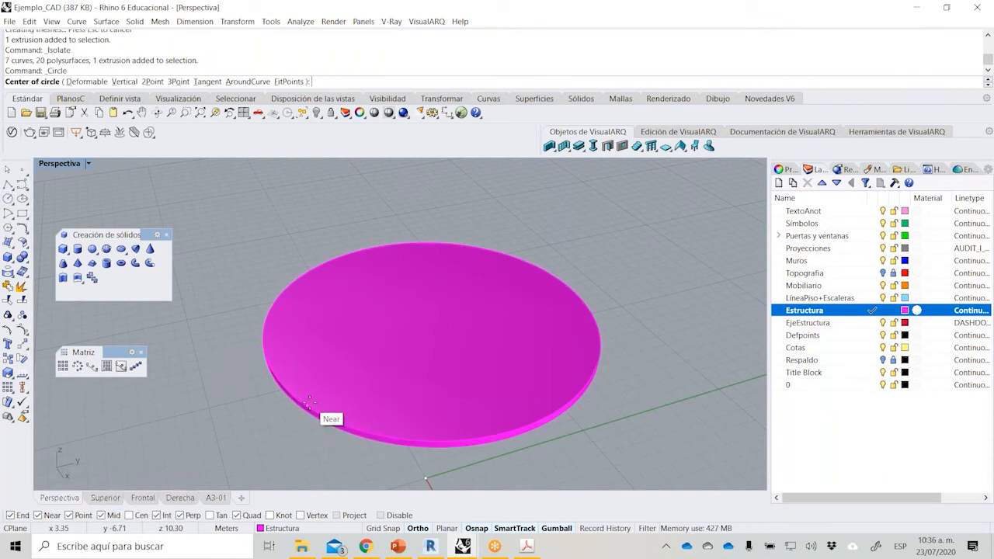
{"action": "left_click", "coordinate": [355, 429]}
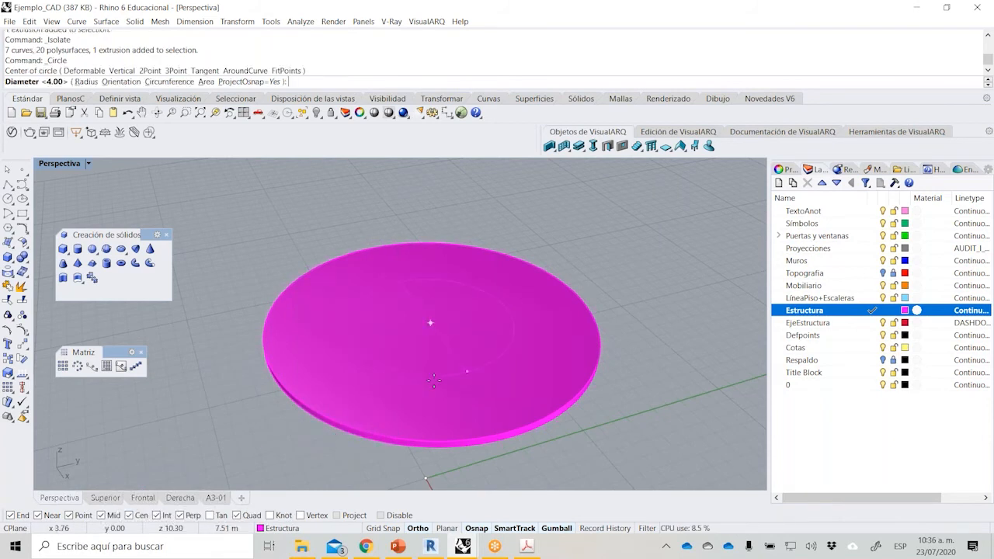
{"action": "key", "text": "Escape"}
{"action": "right_click", "coordinate": [316, 113]}
{"action": "right_click", "coordinate": [314, 383]}
{"action": "left_click", "coordinate": [294, 393]}
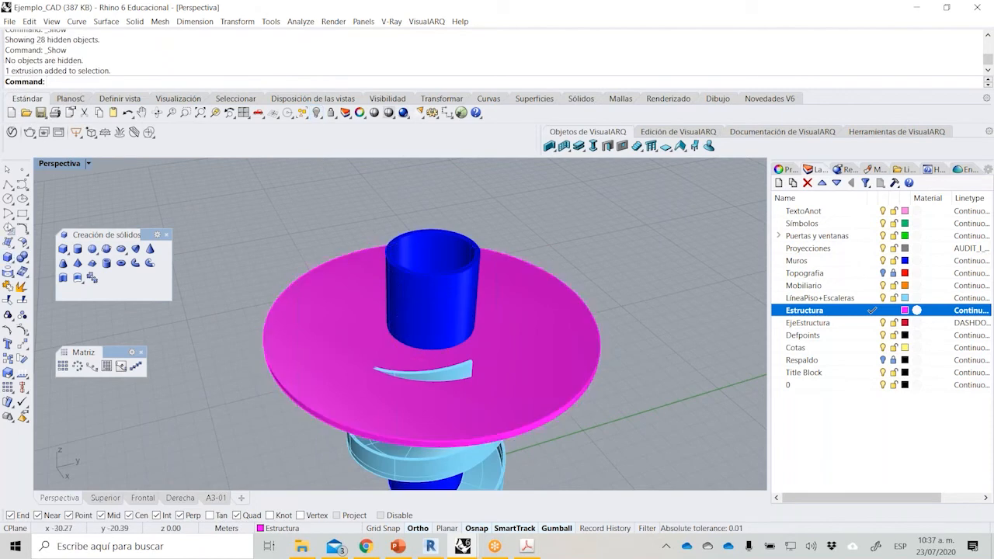
Draw two circles centred on the slab's top face: 8.20 m diameter at the handrail's edge and 4.00 m at the wall's outer face.
{"action": "left_click", "coordinate": [7, 199]}
{"action": "left_click", "coordinate": [247, 401]}
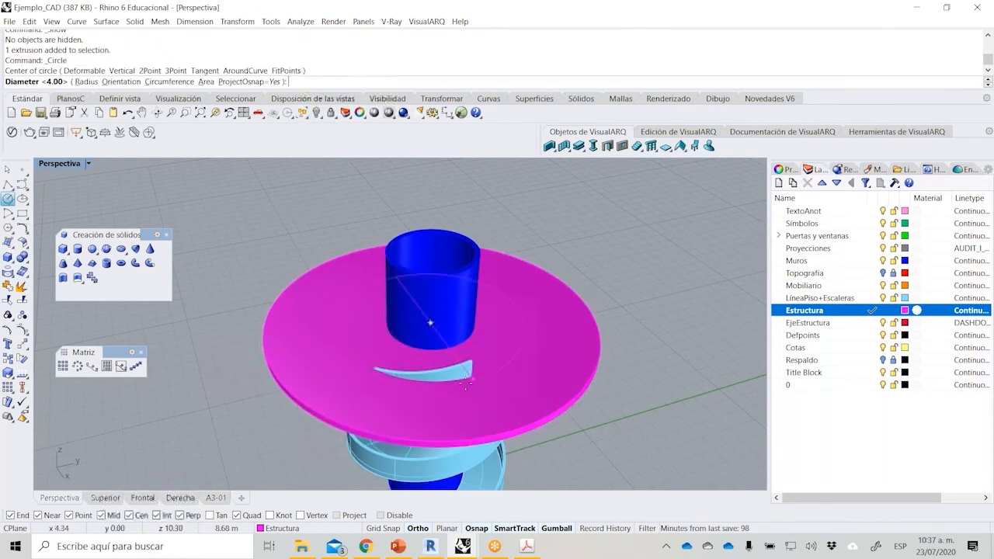
{"action": "scroll", "coordinate": [493, 391], "scroll_direction": "up", "scroll_amount": 5}
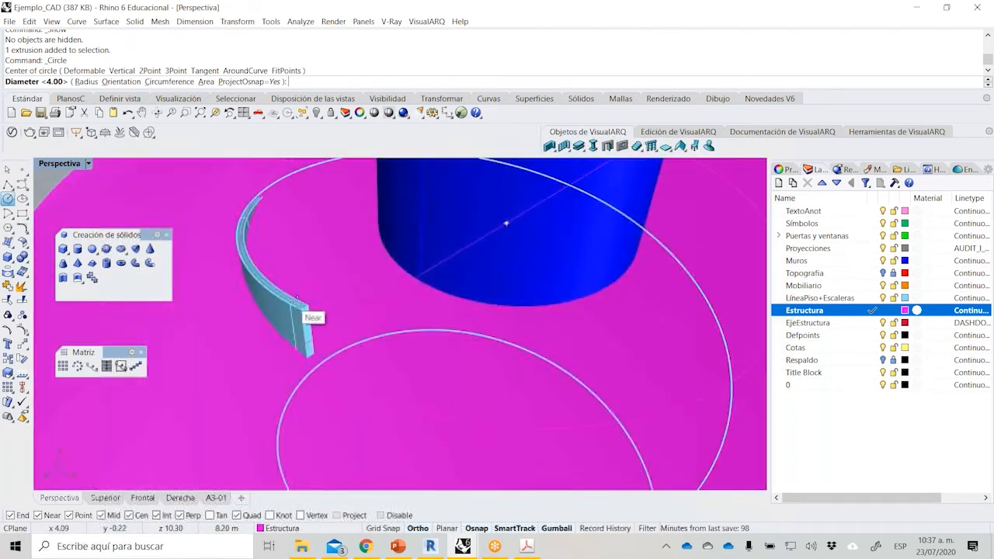
{"action": "key", "text": "Escape"}
{"action": "scroll", "coordinate": [303, 370], "scroll_direction": "down", "scroll_amount": 3}
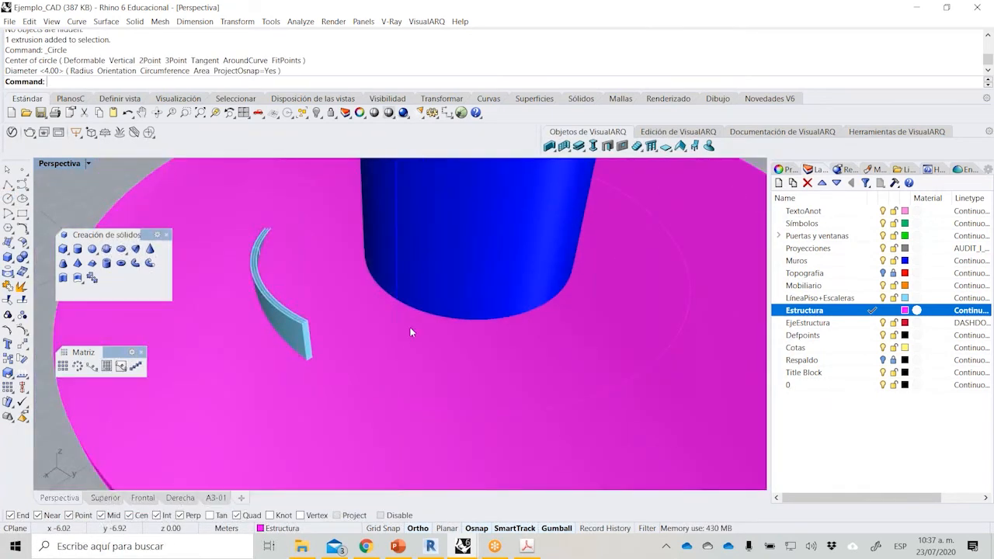
{"action": "key", "text": "Return"}
{"action": "left_click", "coordinate": [385, 398]}
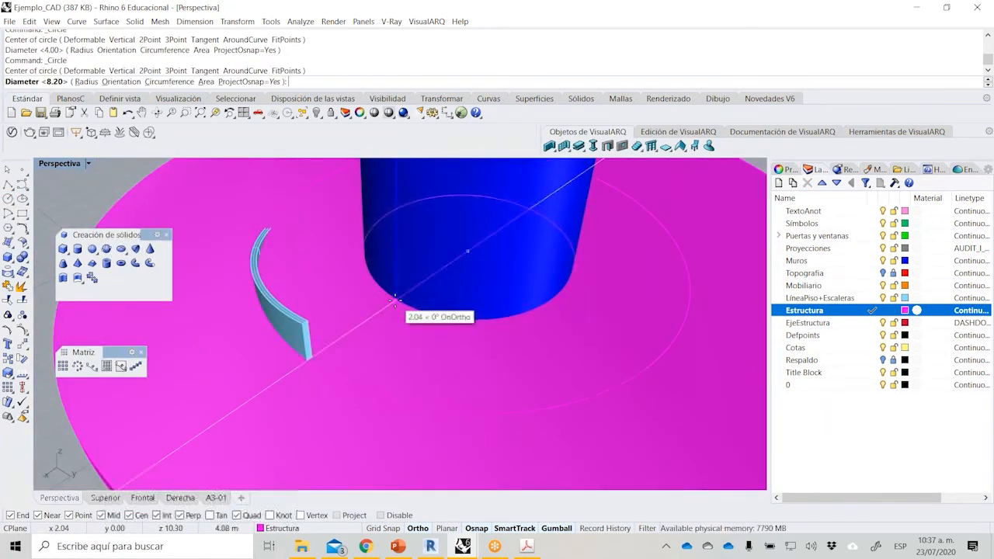
{"action": "left_click", "coordinate": [394, 303]}
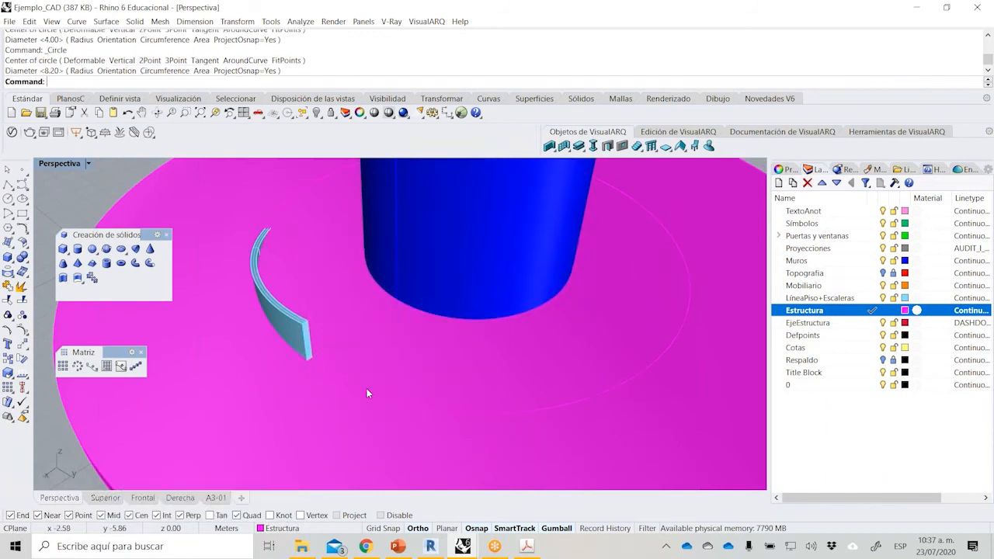
Isolate the slab, its two circles and the topmost supports from the rest of the model.
{"action": "scroll", "coordinate": [366, 393], "scroll_direction": "down", "scroll_amount": 3}
{"action": "right_click_drag", "start_coordinate": [375, 386], "coordinate": [200, 253]}
{"action": "left_click_drag", "start_coordinate": [200, 248], "coordinate": [702, 364]}
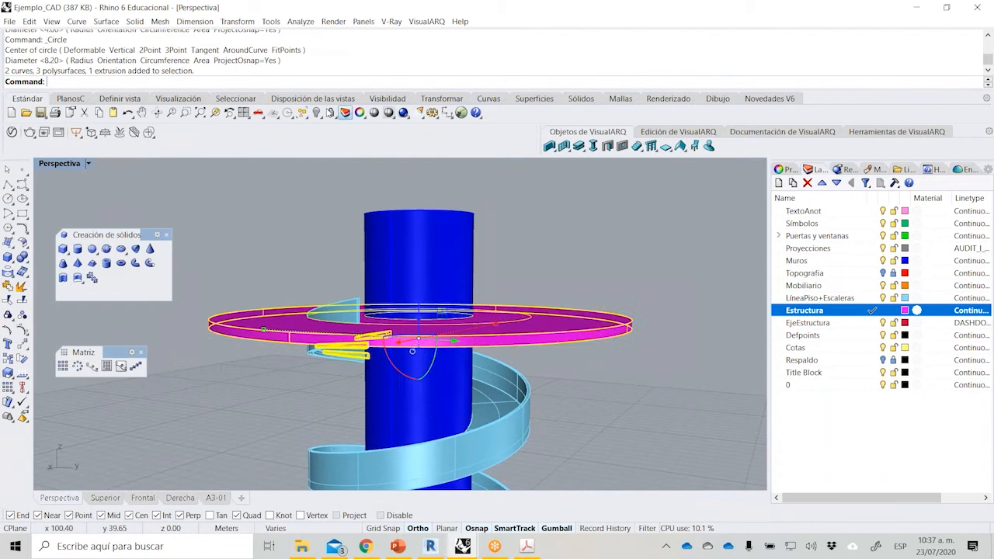
{"action": "left_click", "coordinate": [322, 118]}
{"action": "left_click", "coordinate": [361, 134]}
{"action": "right_click_drag", "start_coordinate": [483, 266], "coordinate": [441, 322]}
{"action": "key", "text": "Escape"}
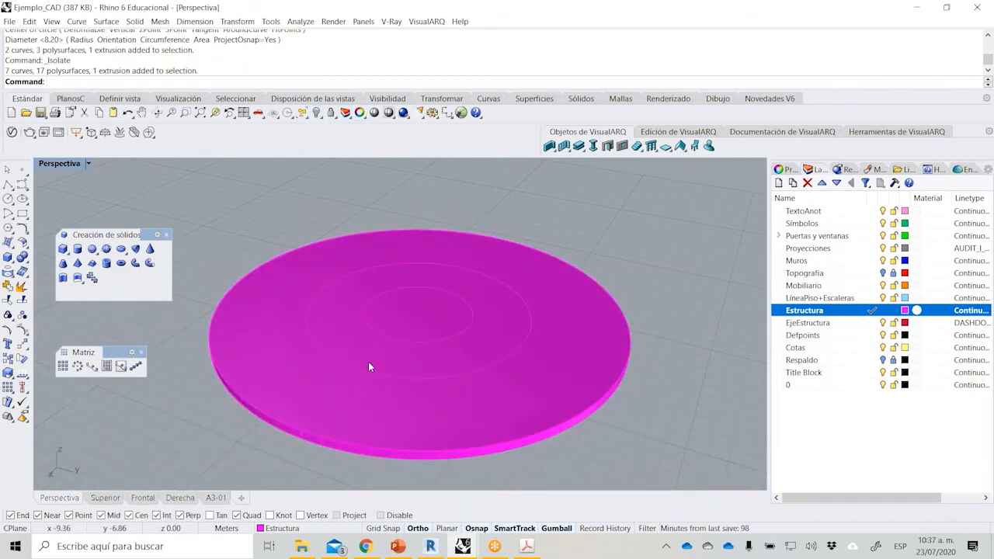
Draw a straight polyline across the outer circle between its opposite quadrants, passing through the slab's centre.
{"action": "left_click", "coordinate": [8, 184]}
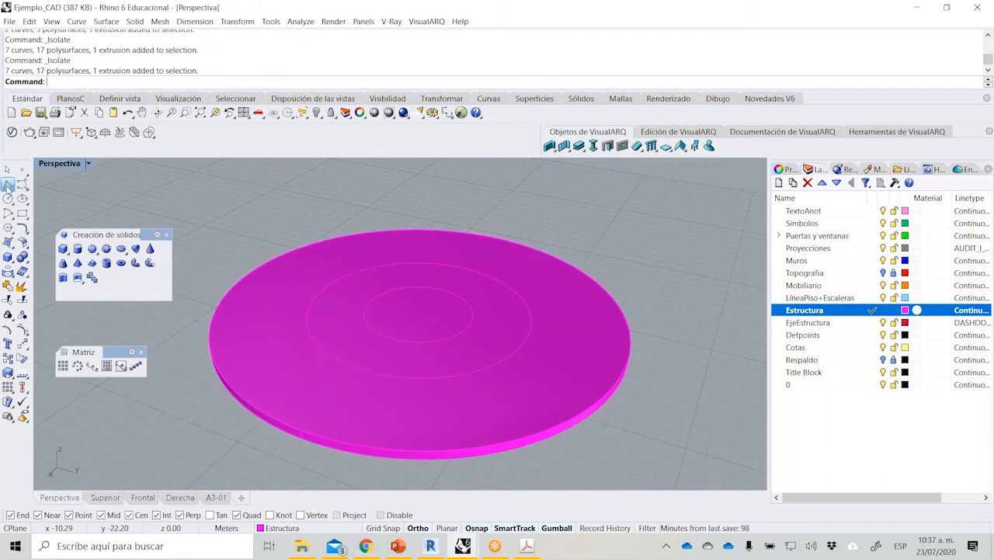
{"action": "left_click", "coordinate": [364, 370]}
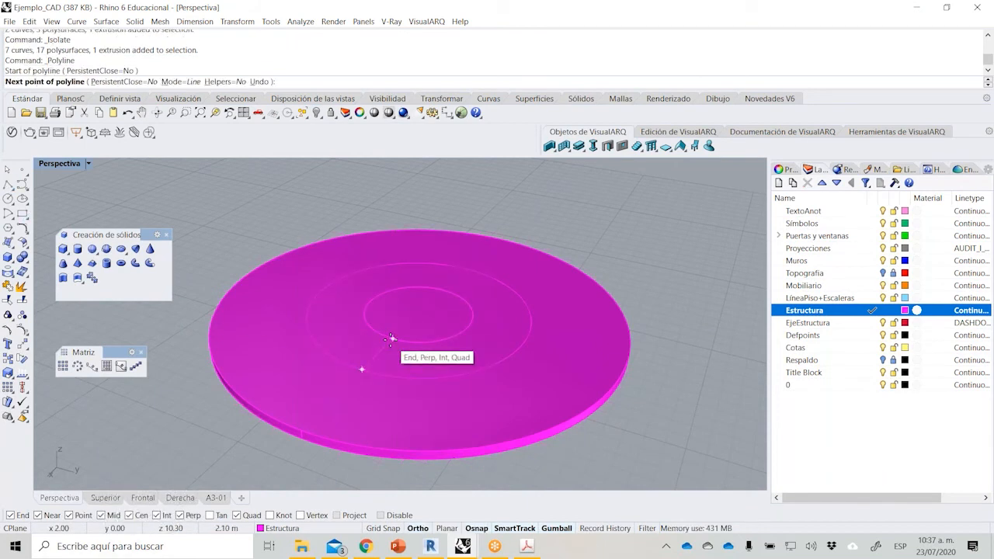
{"action": "left_click", "coordinate": [461, 273]}
{"action": "key", "text": "Return"}
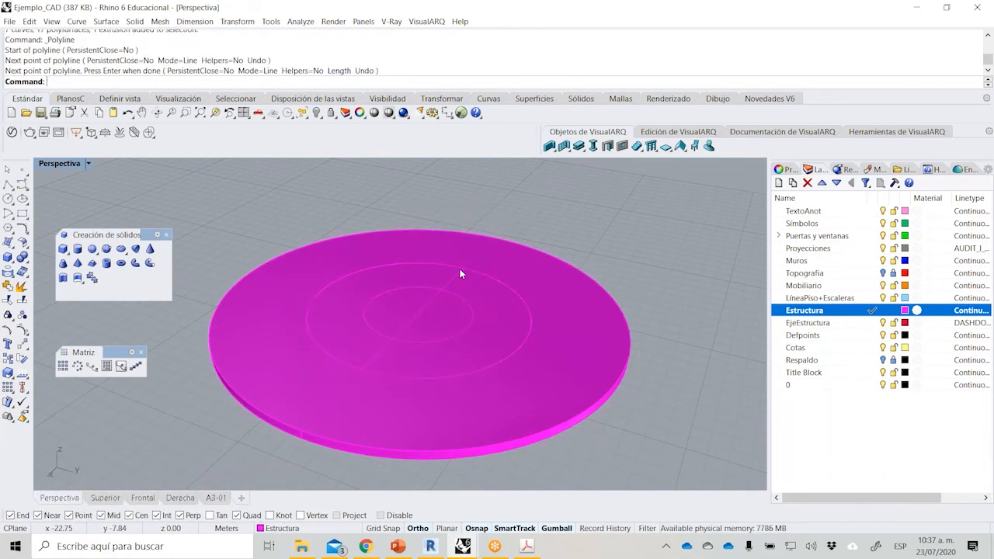
Trim one half of both circles and the line's portion inside the inner circle, leaving a half-ring outline for the ramp opening.
{"action": "left_click", "coordinate": [461, 274]}
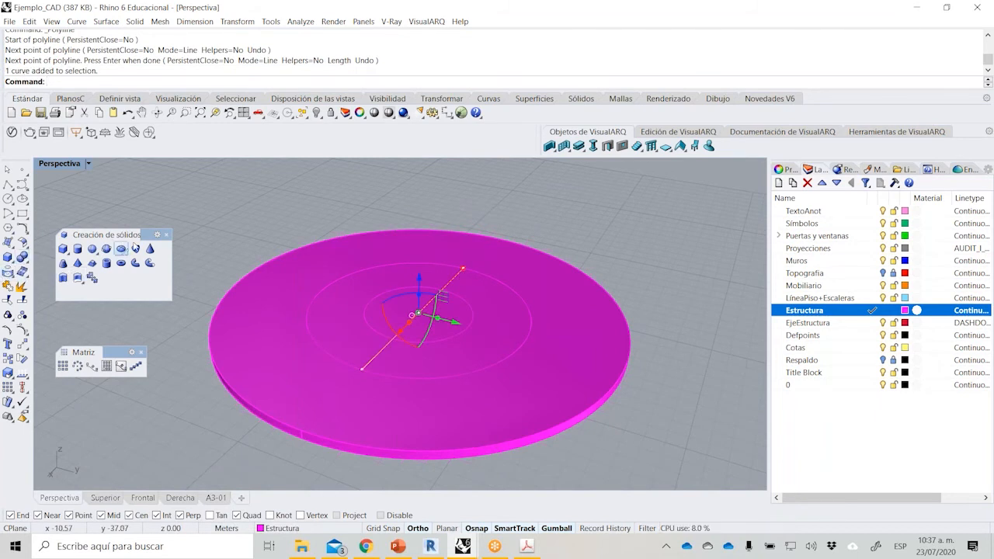
{"action": "left_click", "coordinate": [166, 236]}
{"action": "left_click", "coordinate": [8, 301]}
{"action": "left_click", "coordinate": [451, 335]}
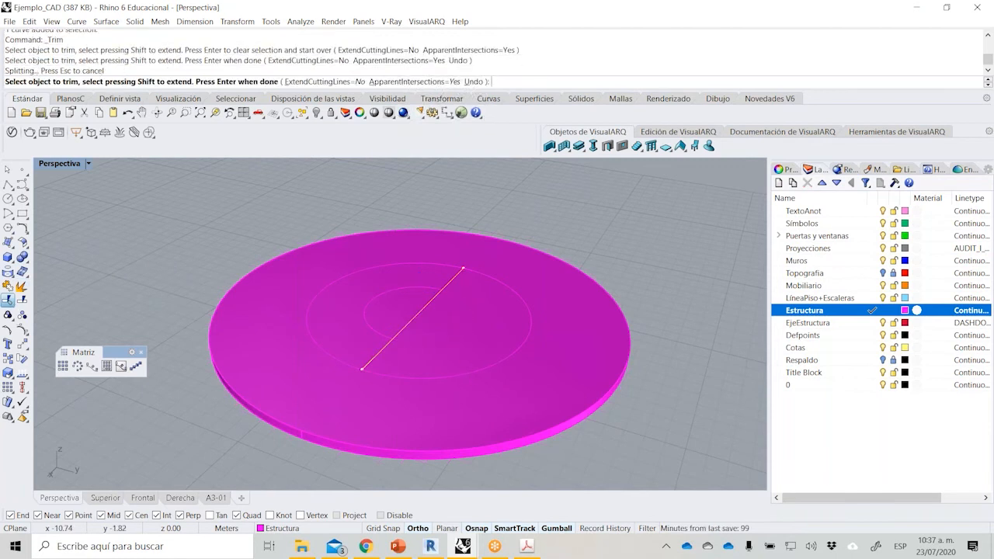
{"action": "left_click", "coordinate": [474, 373]}
{"action": "right_click", "coordinate": [473, 373]}
{"action": "left_click", "coordinate": [373, 329]}
{"action": "right_click", "coordinate": [405, 326]}
{"action": "left_click", "coordinate": [405, 325]}
{"action": "right_click", "coordinate": [405, 325]}
Join the trimmed arcs and line segments on the slab into one closed half-ring curve.
{"action": "left_click_drag", "start_coordinate": [255, 207], "coordinate": [531, 380]}
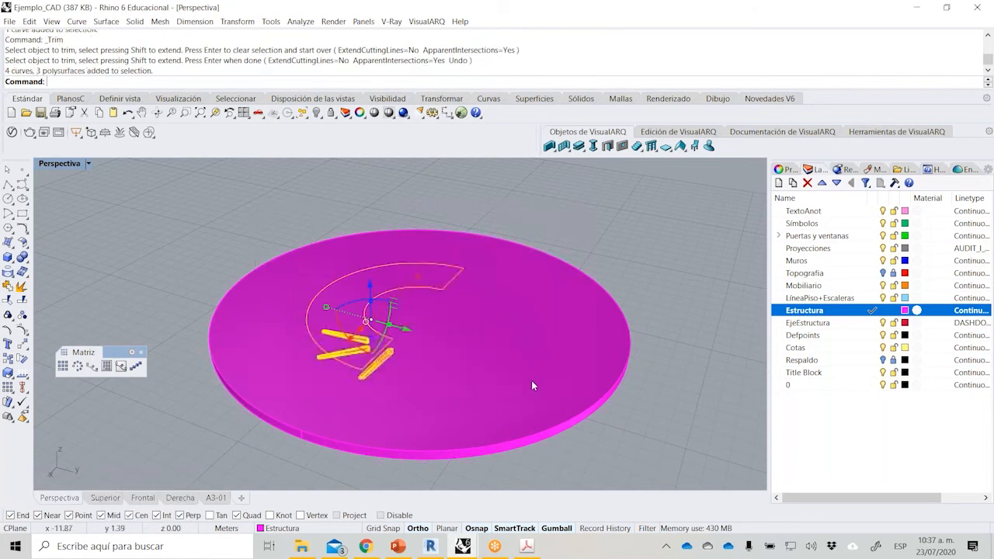
{"action": "left_click", "coordinate": [7, 287]}
{"action": "left_click", "coordinate": [177, 243]}
{"action": "left_click", "coordinate": [334, 282]}
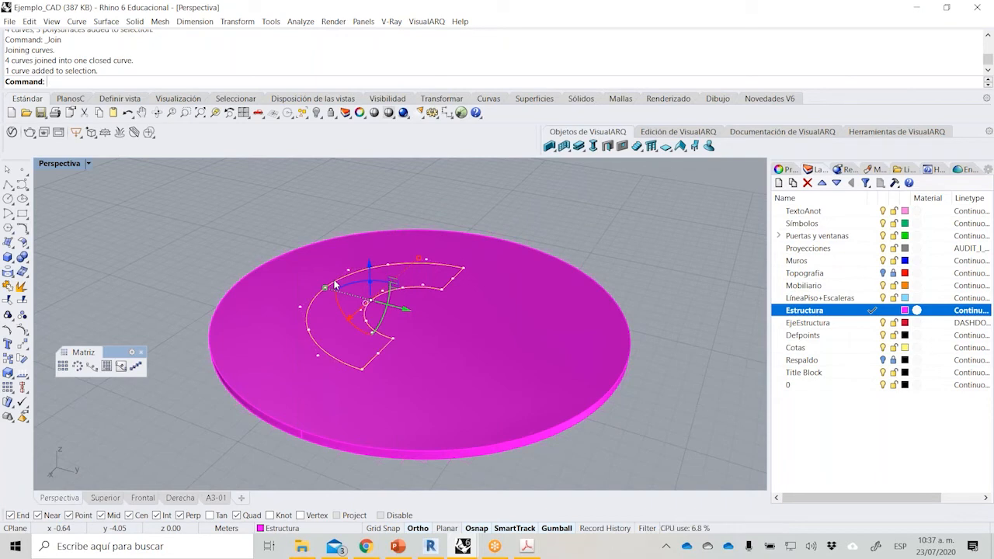
{"action": "left_click", "coordinate": [209, 242]}
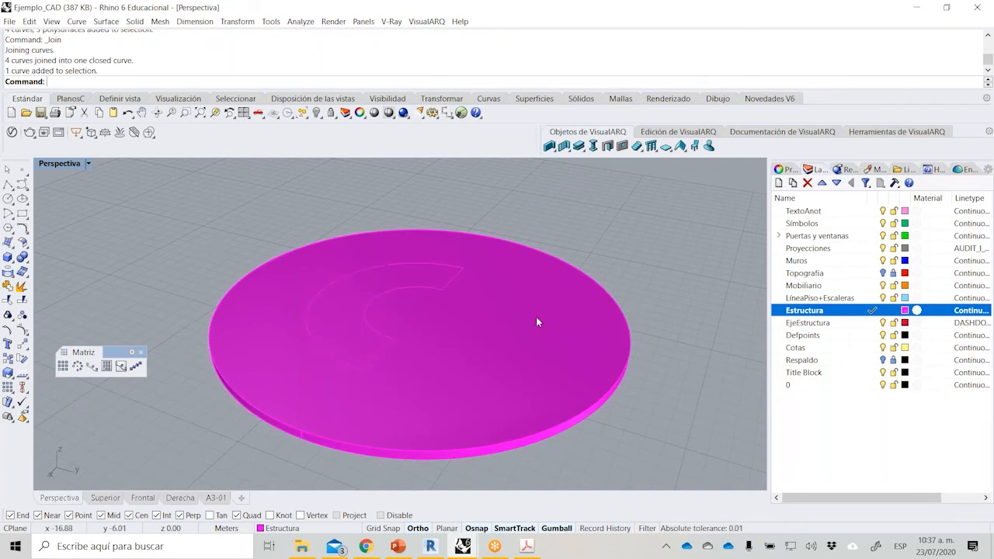
{"action": "right_click_drag", "start_coordinate": [587, 334], "coordinate": [544, 300]}
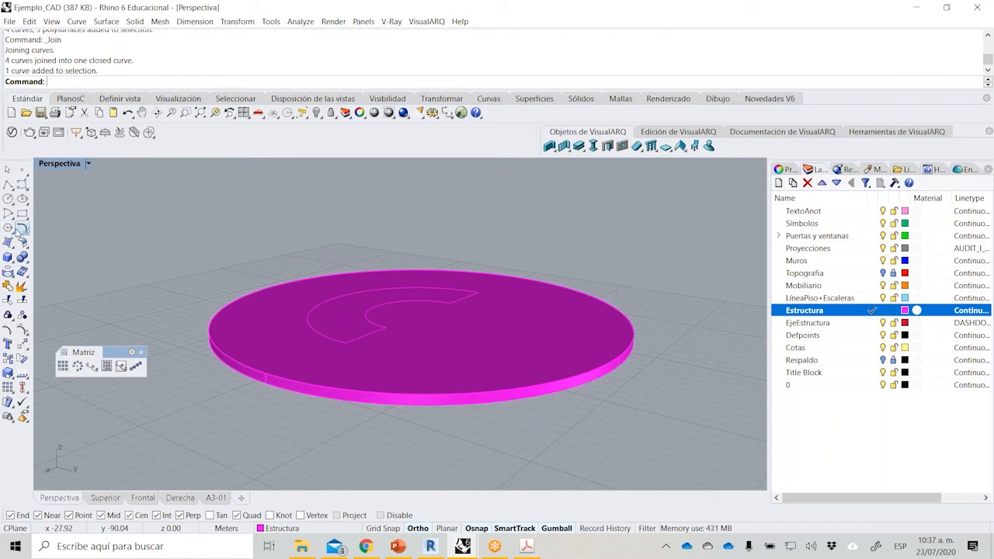
Extrude the closed half-ring curve vertically into a solid and raise it so it passes through the slab's full thickness.
{"action": "left_click", "coordinate": [350, 293]}
{"action": "scroll", "coordinate": [389, 291], "scroll_direction": "up", "scroll_amount": 2}
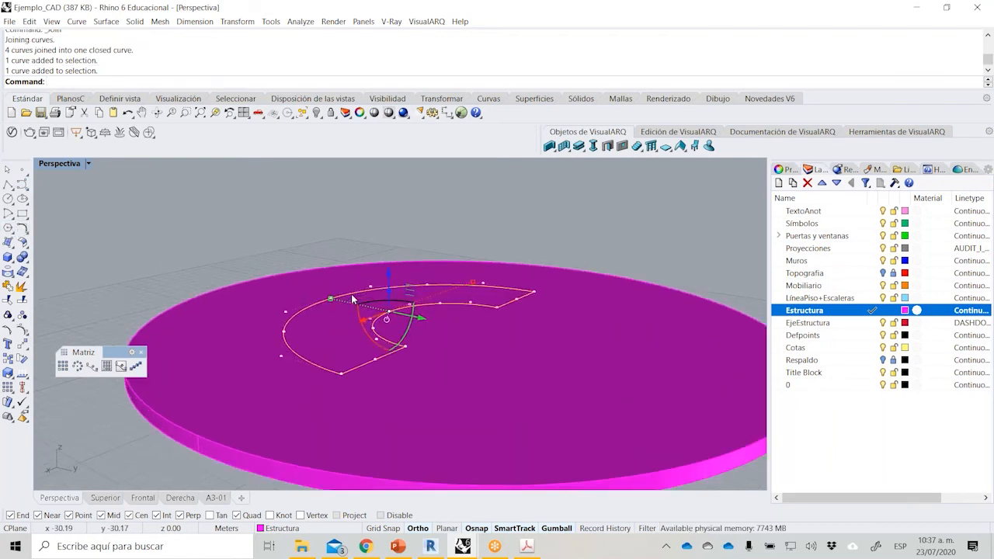
{"action": "left_click_drag", "start_coordinate": [391, 293], "coordinate": [387, 342]}
{"action": "right_click_drag", "start_coordinate": [386, 343], "coordinate": [358, 305]}
{"action": "left_click", "coordinate": [322, 355]}
{"action": "right_click_drag", "start_coordinate": [272, 339], "coordinate": [259, 375]}
{"action": "left_click_drag", "start_coordinate": [386, 306], "coordinate": [386, 283]}
{"action": "left_click", "coordinate": [522, 228]}
{"action": "right_click_drag", "start_coordinate": [521, 228], "coordinate": [502, 266]}
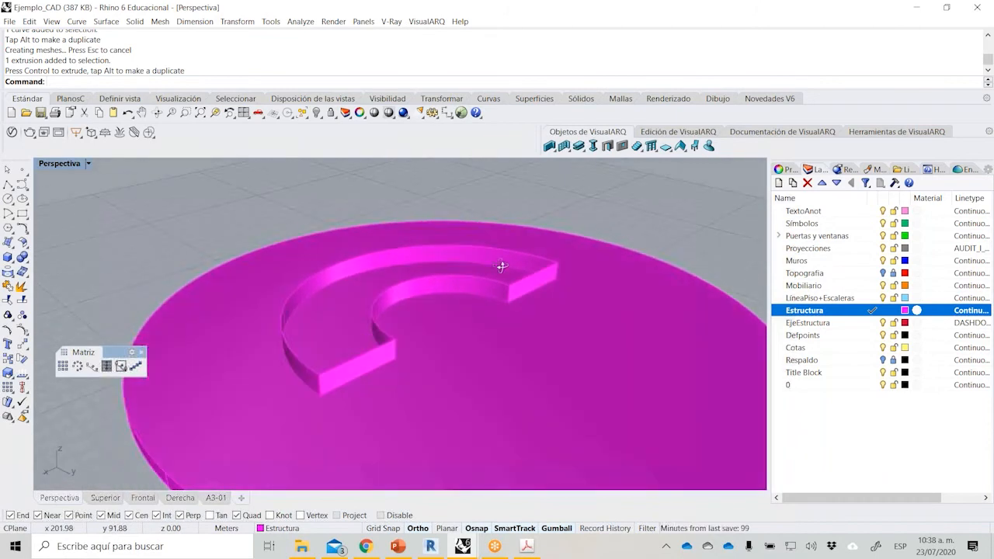
Subtract the half-ring solid from the circular slab with Boolean Difference to cut the ramp opening.
{"action": "left_click", "coordinate": [25, 262]}
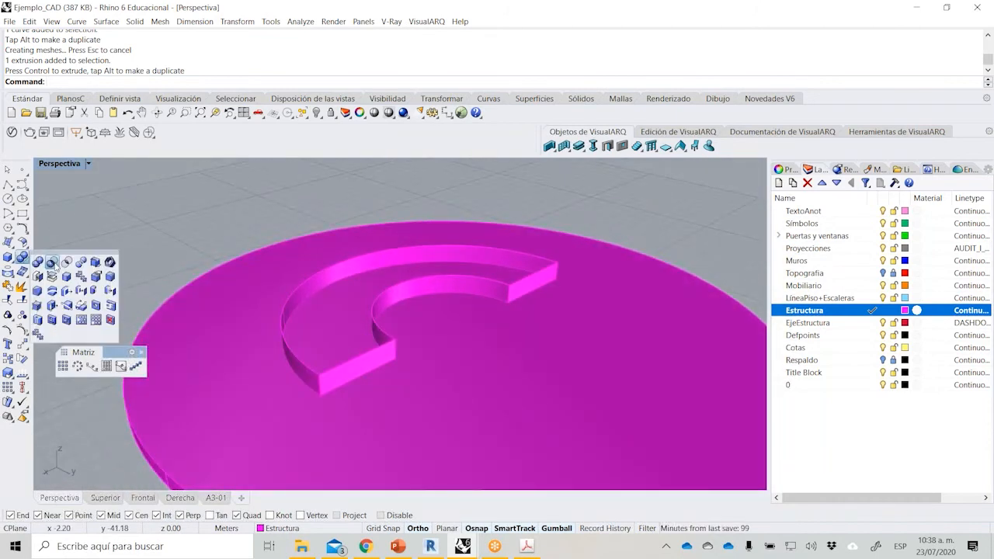
{"action": "left_click", "coordinate": [50, 263]}
{"action": "left_click", "coordinate": [179, 300]}
{"action": "key", "text": "Return"}
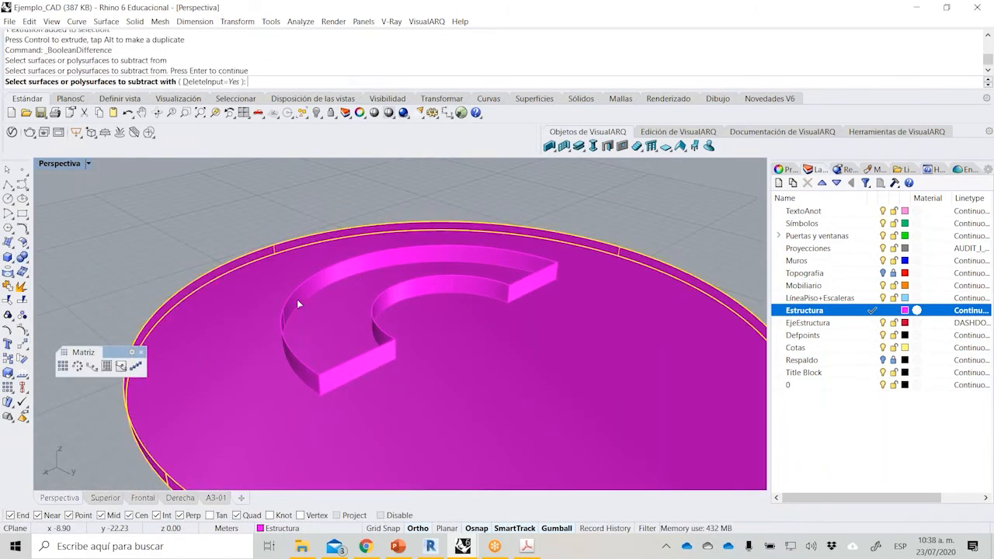
{"action": "left_click", "coordinate": [328, 335]}
{"action": "key", "text": "Return"}
{"action": "right_click_drag", "start_coordinate": [328, 336], "coordinate": [392, 215]}
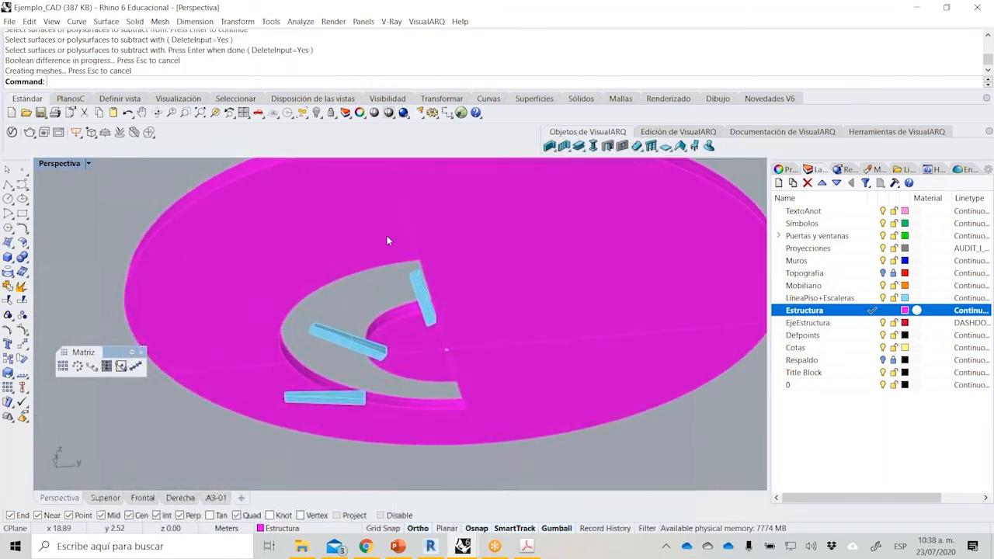
{"action": "right_click_drag", "start_coordinate": [435, 272], "coordinate": [407, 368]}
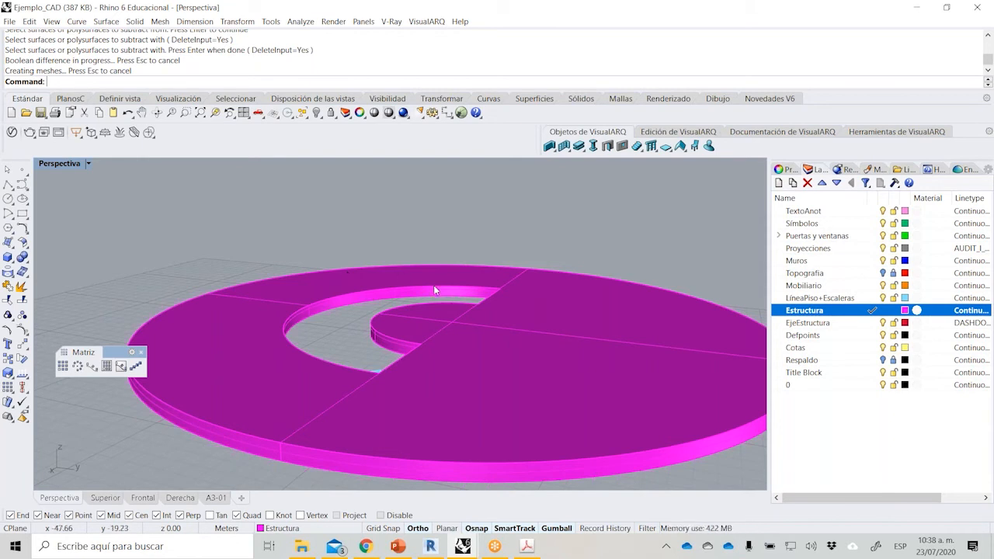
{"action": "right_click_drag", "start_coordinate": [434, 286], "coordinate": [428, 296]}
Show all hidden objects and move the slab down 0.30 m so its top face sits at level +10 m.
{"action": "left_click", "coordinate": [316, 114]}
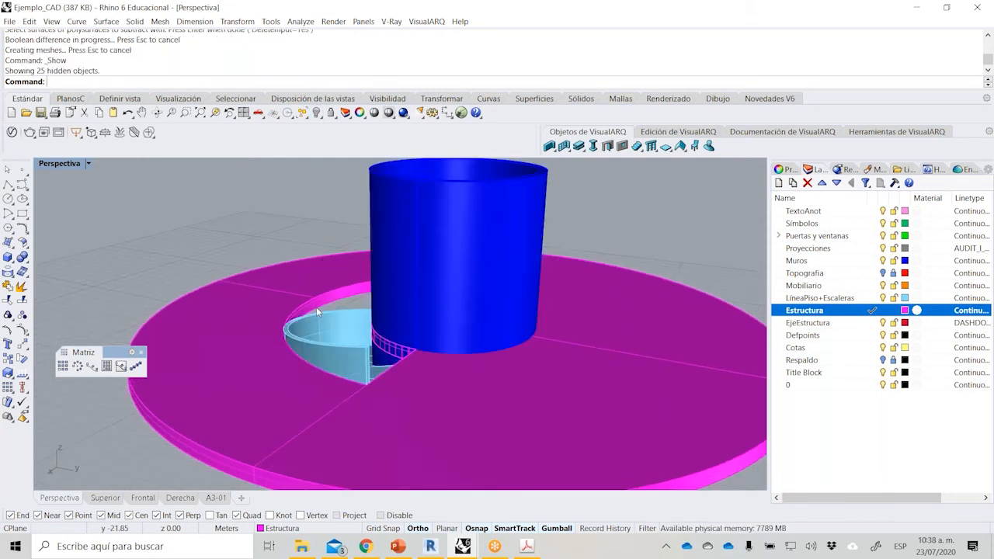
{"action": "scroll", "coordinate": [353, 359], "scroll_direction": "down", "scroll_amount": 3}
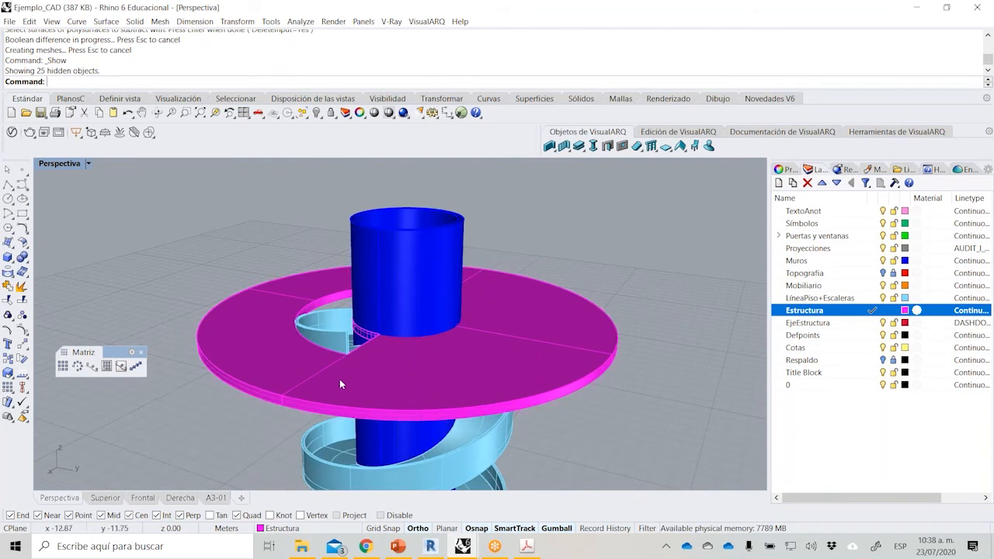
{"action": "right_click_drag", "start_coordinate": [340, 379], "coordinate": [554, 370]}
{"action": "scroll", "coordinate": [405, 307], "scroll_direction": "up", "scroll_amount": 7}
{"action": "left_click", "coordinate": [554, 370]}
{"action": "type", "text": "M"}
{"action": "key", "text": "Return"}
{"action": "left_click", "coordinate": [503, 372]}
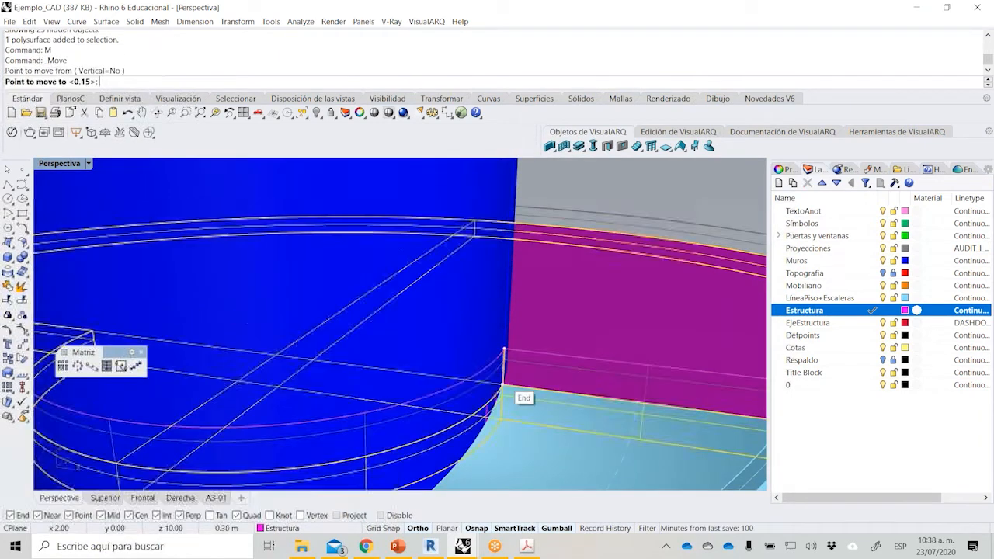
{"action": "left_click", "coordinate": [500, 346]}
{"action": "scroll", "coordinate": [578, 345], "scroll_direction": "down", "scroll_amount": 5}
{"action": "right_click_drag", "start_coordinate": [522, 339], "coordinate": [340, 361]}
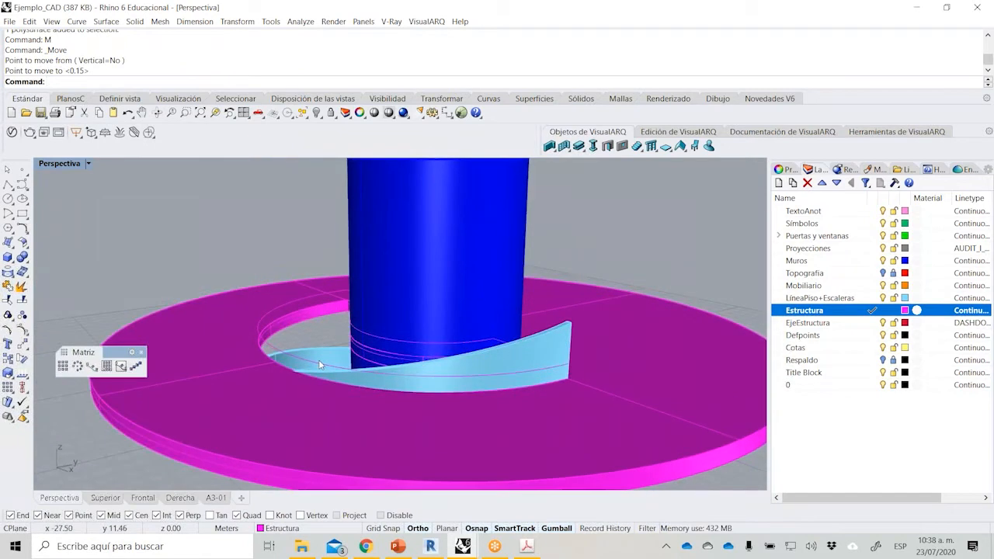
Delete the half-ring curve left floating above the slab opening.
{"action": "left_click", "coordinate": [319, 366]}
{"action": "key", "text": "Delete"}
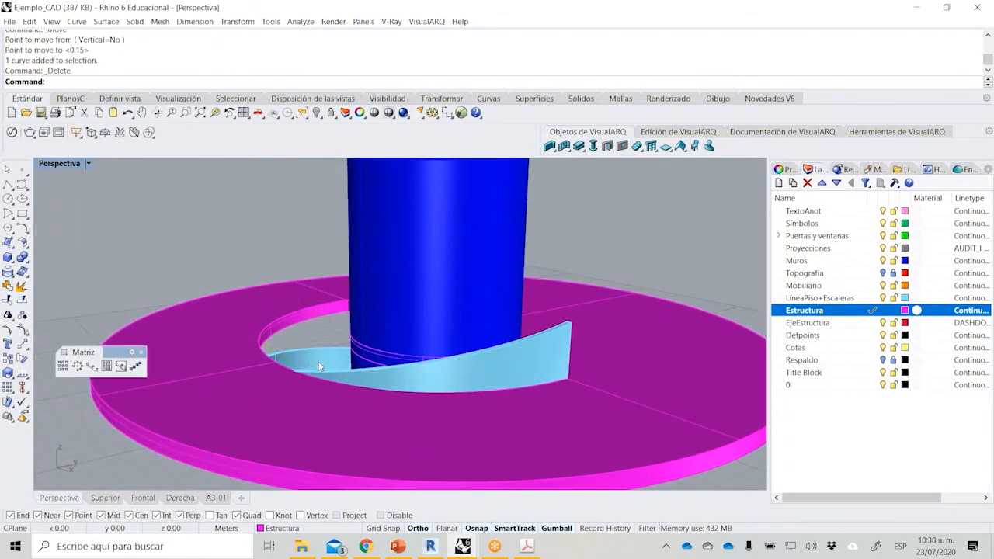
{"action": "right_click_drag", "start_coordinate": [362, 369], "coordinate": [363, 302]}
{"action": "scroll", "coordinate": [363, 301], "scroll_direction": "down", "scroll_amount": 4}
Check the handrail requirement for the slab opening in the PDF brief and undo the half-ring curve's deletion.
{"action": "left_click", "coordinate": [530, 548]}
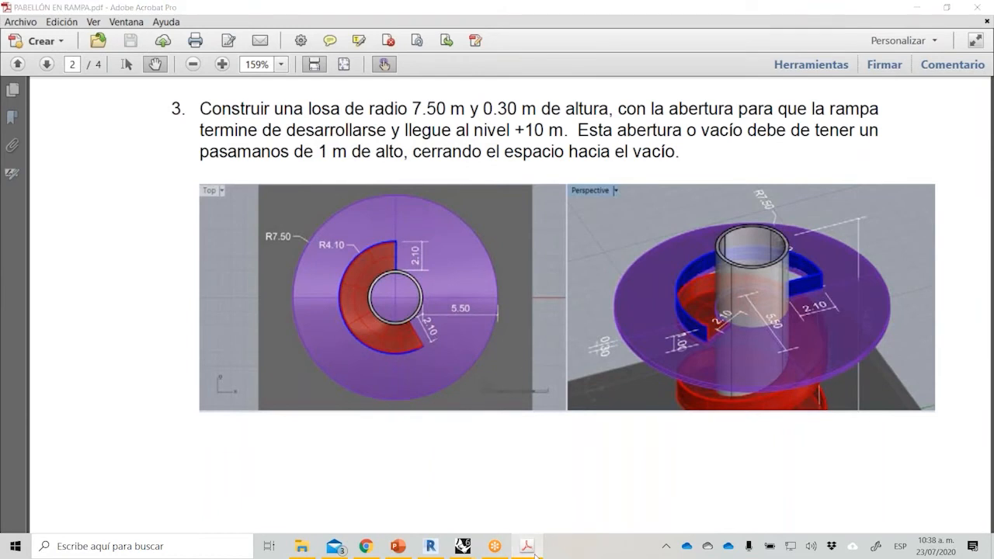
{"action": "left_click", "coordinate": [527, 553]}
{"action": "right_click_drag", "start_coordinate": [362, 362], "coordinate": [362, 416]}
{"action": "key", "text": "ctrl+z"}
{"action": "scroll", "coordinate": [360, 340], "scroll_direction": "up", "scroll_amount": 5}
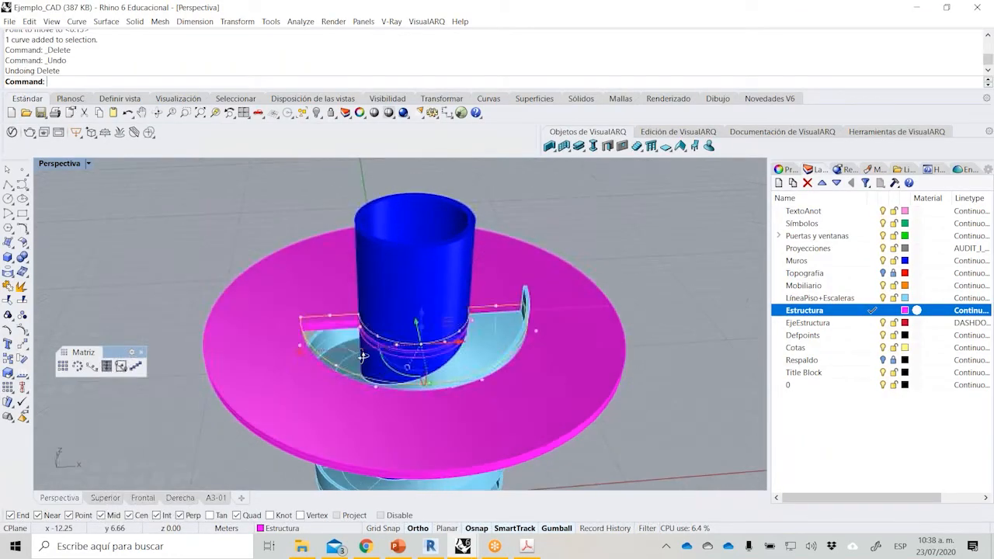
Try isolating the slab and the half-ring curve, and undo the isolation.
{"action": "right_click_drag", "start_coordinate": [328, 370], "coordinate": [330, 327]}
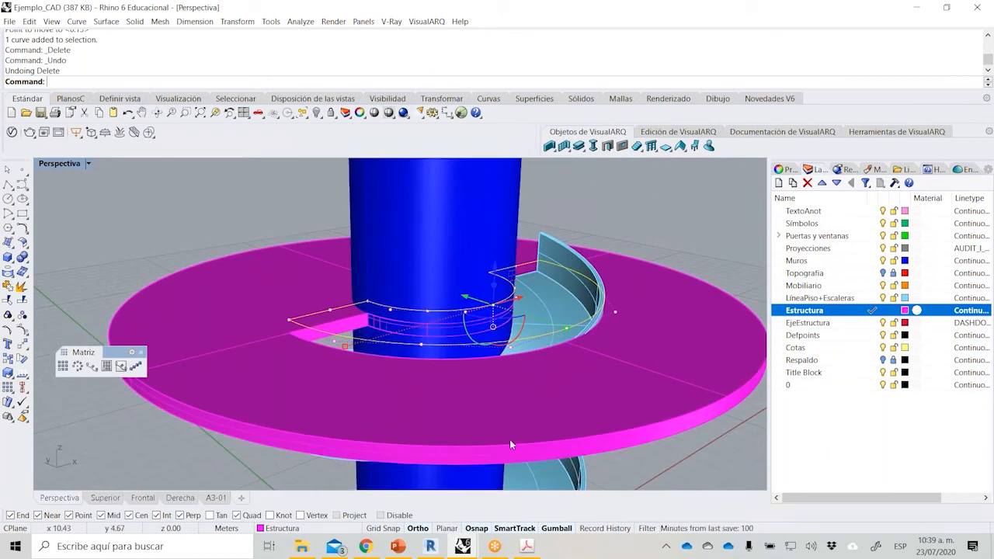
{"action": "right_click_drag", "start_coordinate": [422, 379], "coordinate": [398, 398]}
{"action": "left_click", "coordinate": [337, 414]}
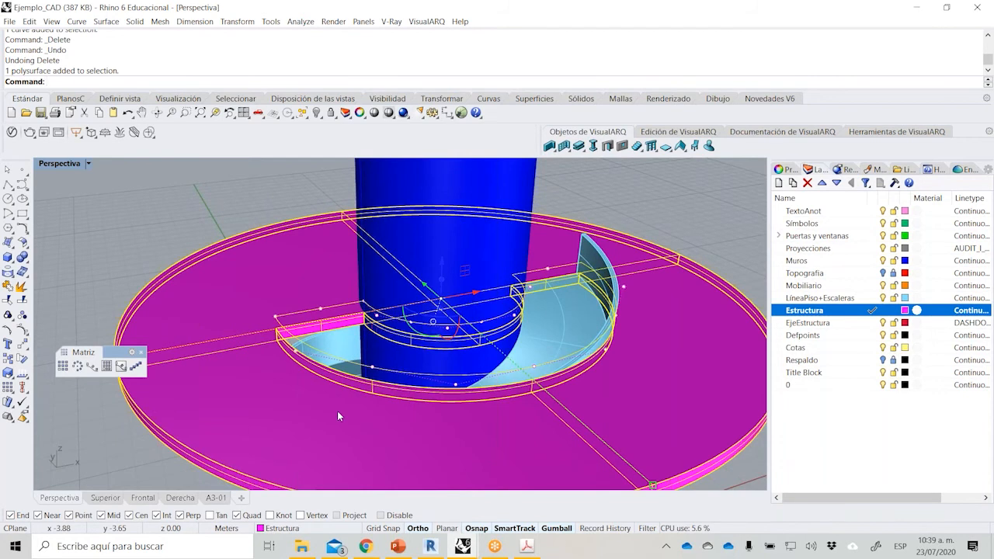
{"action": "right_click_drag", "start_coordinate": [396, 341], "coordinate": [397, 306]}
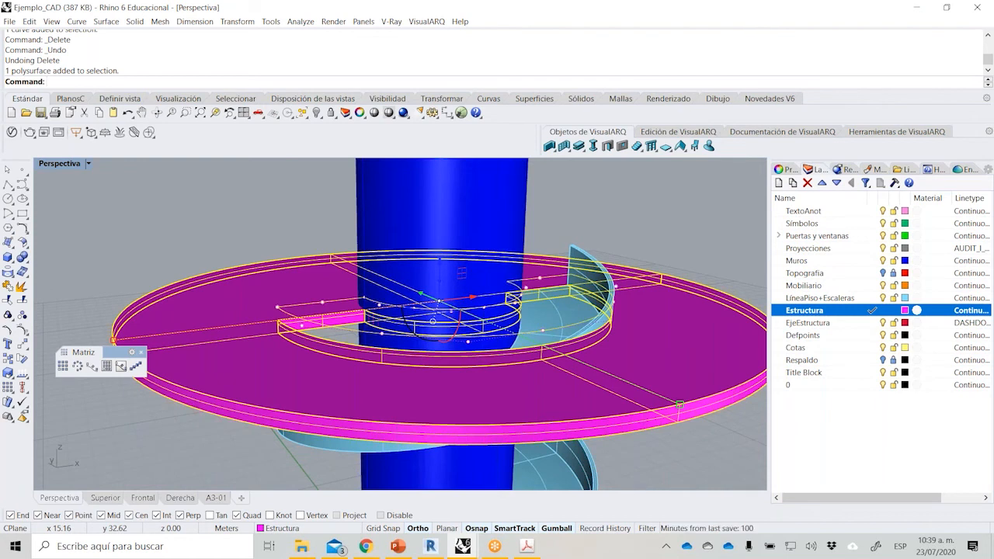
{"action": "left_click", "coordinate": [316, 112]}
{"action": "left_click", "coordinate": [348, 132]}
{"action": "key", "text": "Escape"}
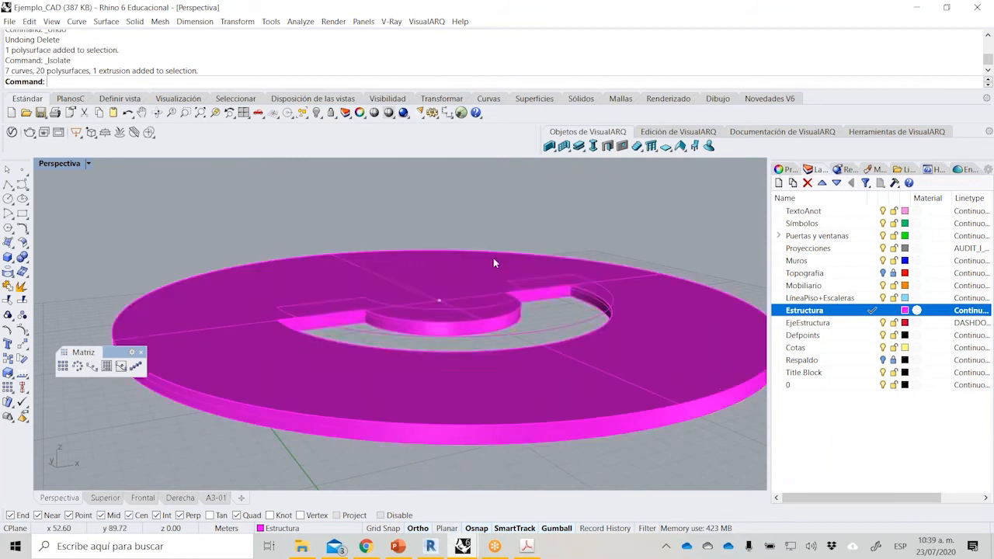
{"action": "scroll", "coordinate": [461, 318], "scroll_direction": "up", "scroll_amount": 2}
{"action": "left_click", "coordinate": [475, 323]}
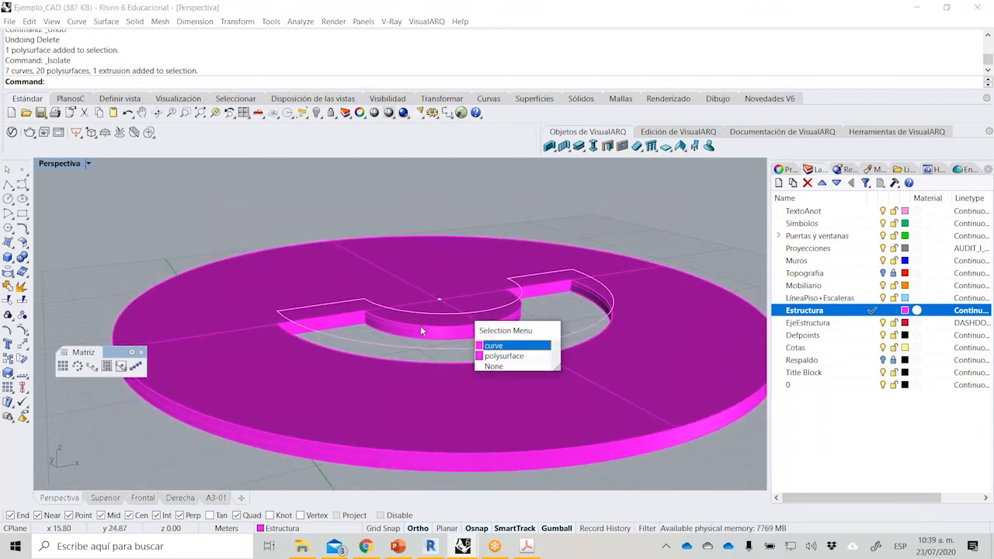
{"action": "left_click", "coordinate": [495, 346]}
{"action": "key", "text": "ctrl+z"}
Isolate the slab together with the half-ring curve above its opening from the rest of the model.
{"action": "right_click_drag", "start_coordinate": [328, 298], "coordinate": [317, 321]}
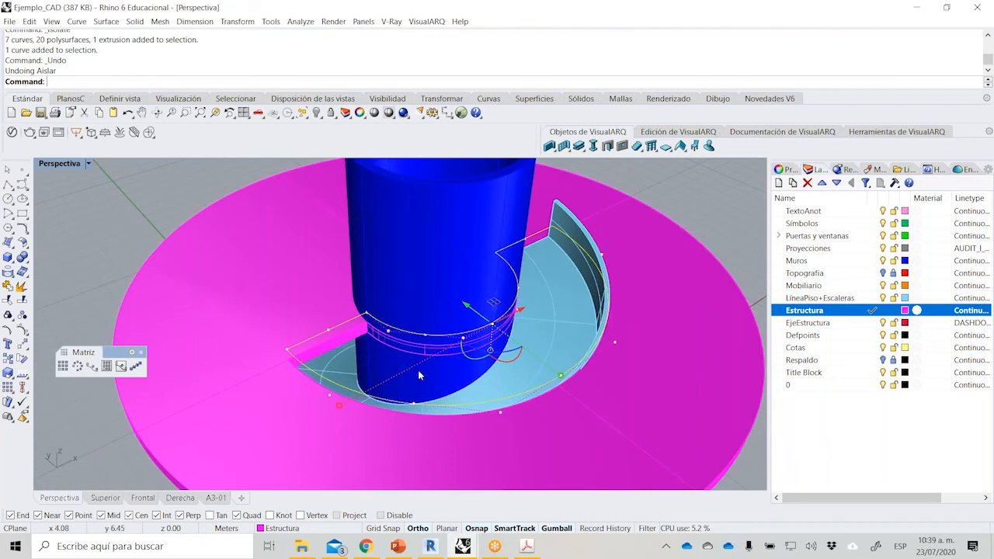
{"action": "right_click_drag", "start_coordinate": [366, 412], "coordinate": [459, 383]}
{"action": "scroll", "coordinate": [474, 306], "scroll_direction": "up", "scroll_amount": 4}
{"action": "scroll", "coordinate": [556, 312], "scroll_direction": "down", "scroll_amount": 4}
{"action": "left_click", "coordinate": [287, 426], "text": "shift"}
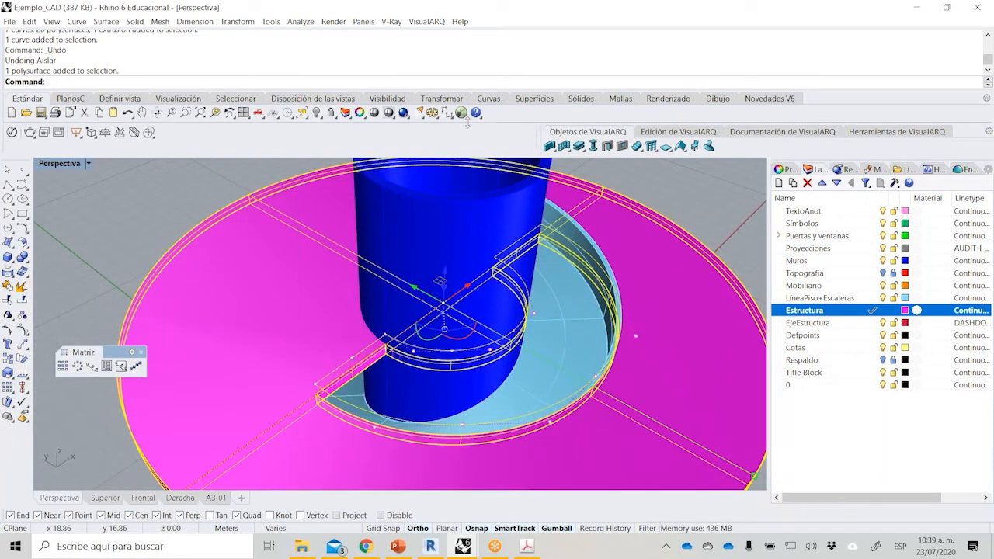
{"action": "left_click", "coordinate": [321, 118]}
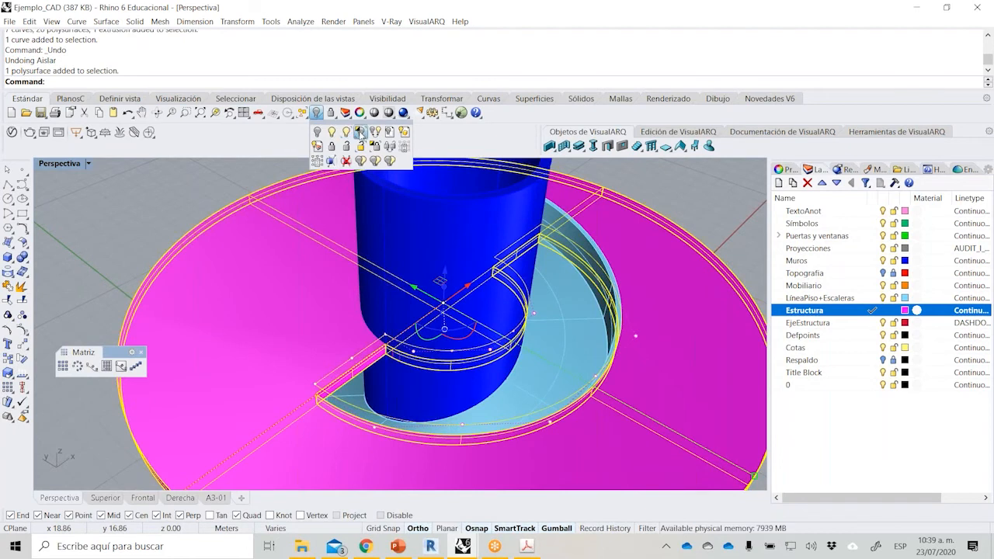
{"action": "left_click", "coordinate": [361, 133]}
{"action": "scroll", "coordinate": [404, 332], "scroll_direction": "up", "scroll_amount": 5}
{"action": "key", "text": "Escape"}
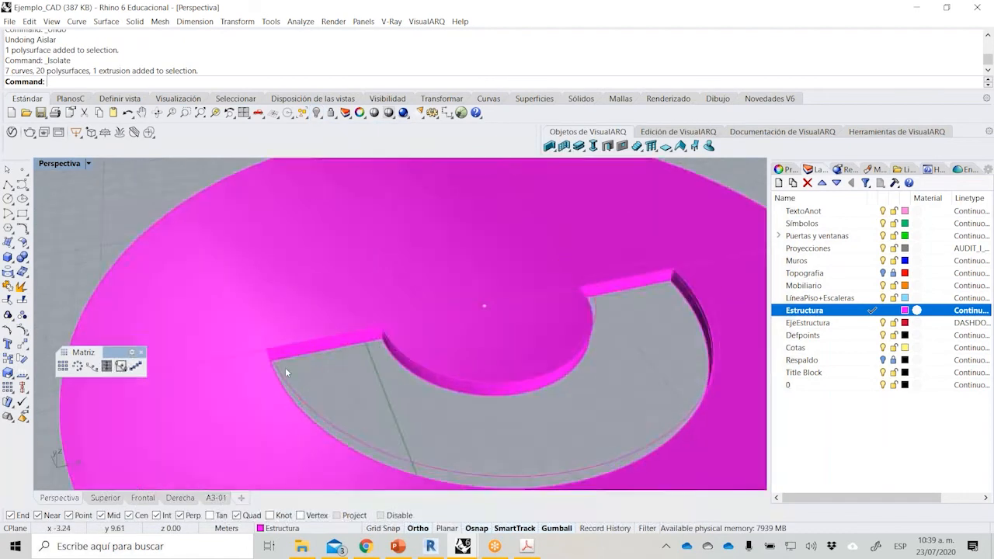
Move the half-ring curve down 0.30 m onto the top edge of the slab opening.
{"action": "left_click", "coordinate": [321, 315]}
{"action": "type", "text": "M"}
{"action": "key", "text": "Return"}
{"action": "left_click", "coordinate": [407, 303]}
{"action": "left_click", "coordinate": [407, 310]}
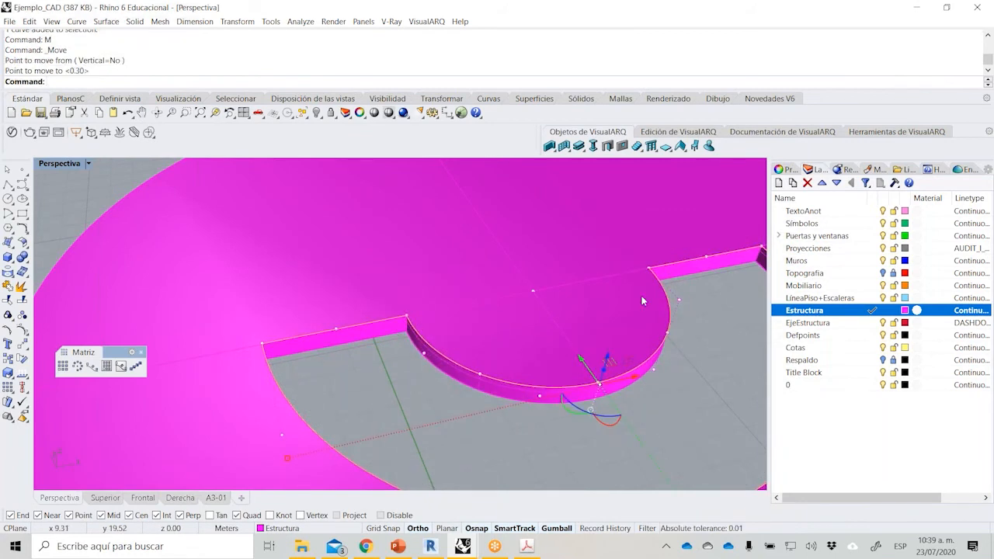
{"action": "left_click", "coordinate": [979, 80]}
Explode the half-ring curve and join only its outer arc and one adjoining straight end segment into an open handrail curve.
{"action": "left_click", "coordinate": [22, 285]}
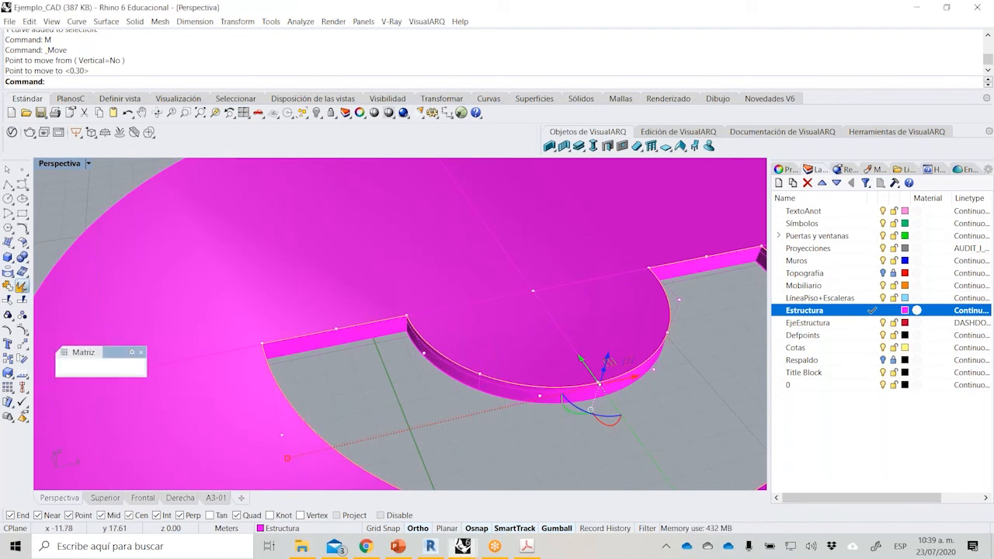
{"action": "scroll", "coordinate": [327, 315], "scroll_direction": "down", "scroll_amount": 2}
{"action": "left_click_drag", "start_coordinate": [578, 264], "coordinate": [578, 266], "text": "ctrl"}
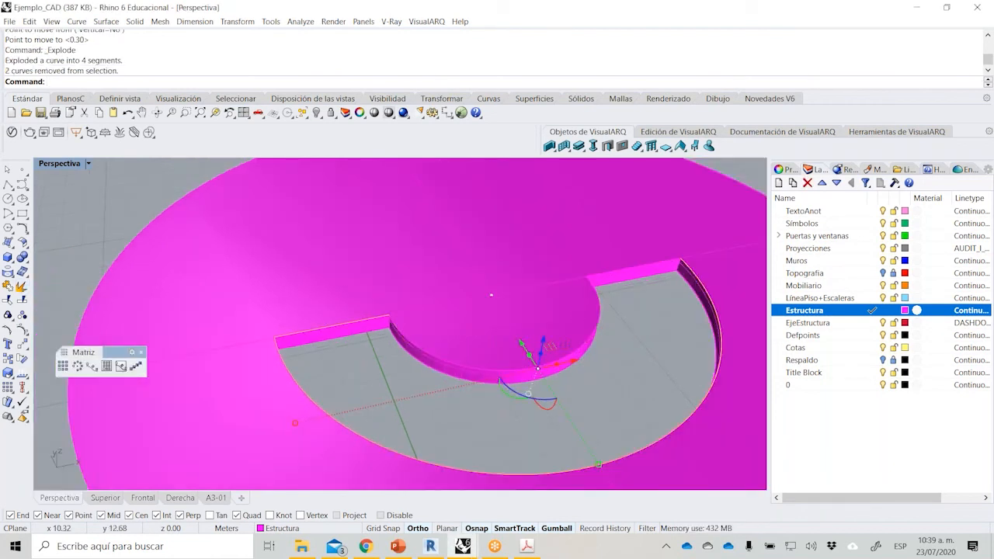
{"action": "left_click", "coordinate": [7, 286]}
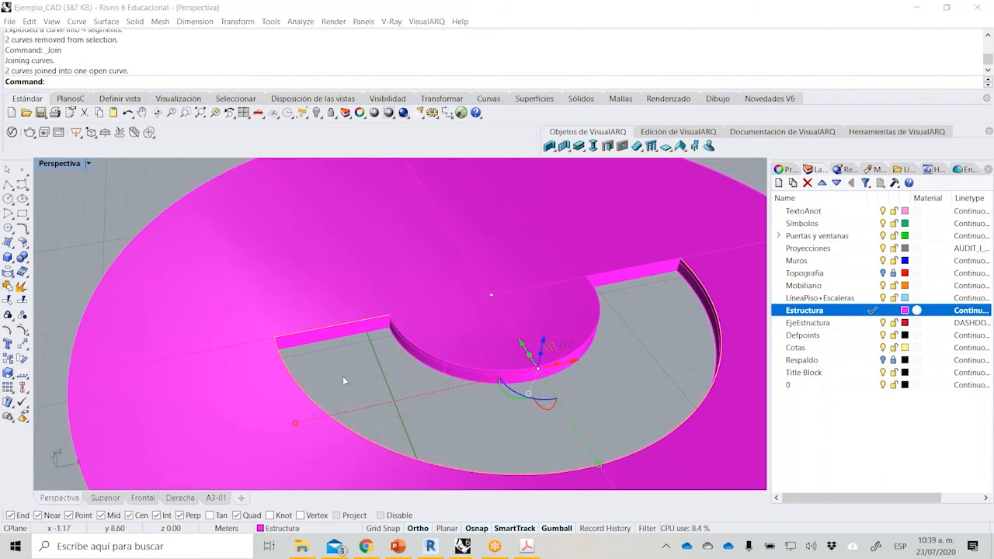
Offset the joined handrail curve 0.1 m outward from the opening with flat caps to form a closed outline.
{"action": "left_click", "coordinate": [28, 234]}
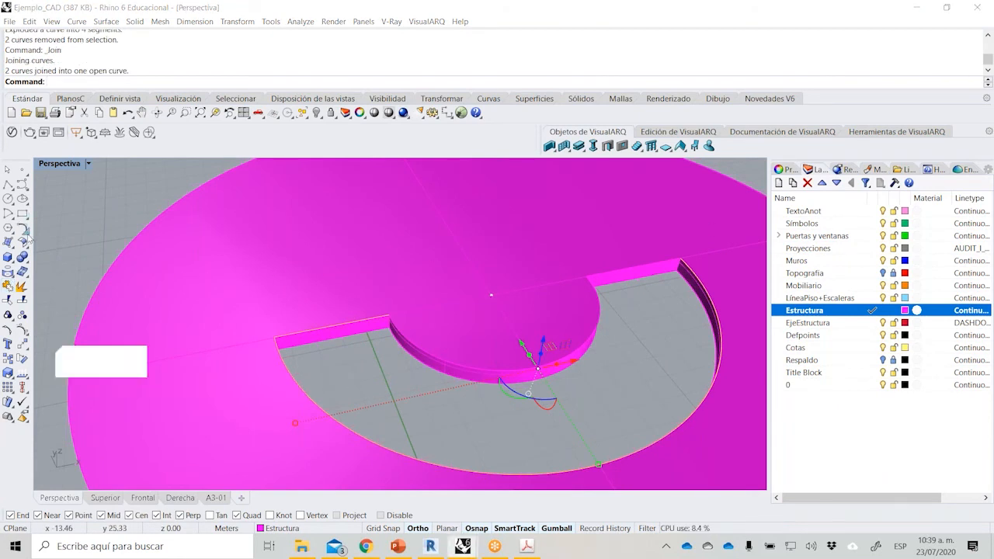
{"action": "left_click", "coordinate": [167, 234]}
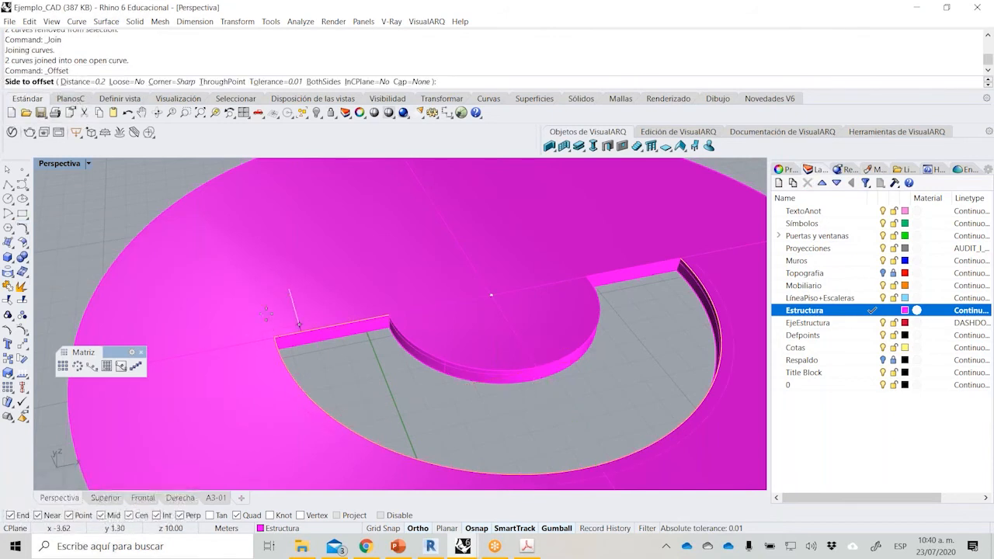
{"action": "type", "text": ".1"}
{"action": "key", "text": "Return"}
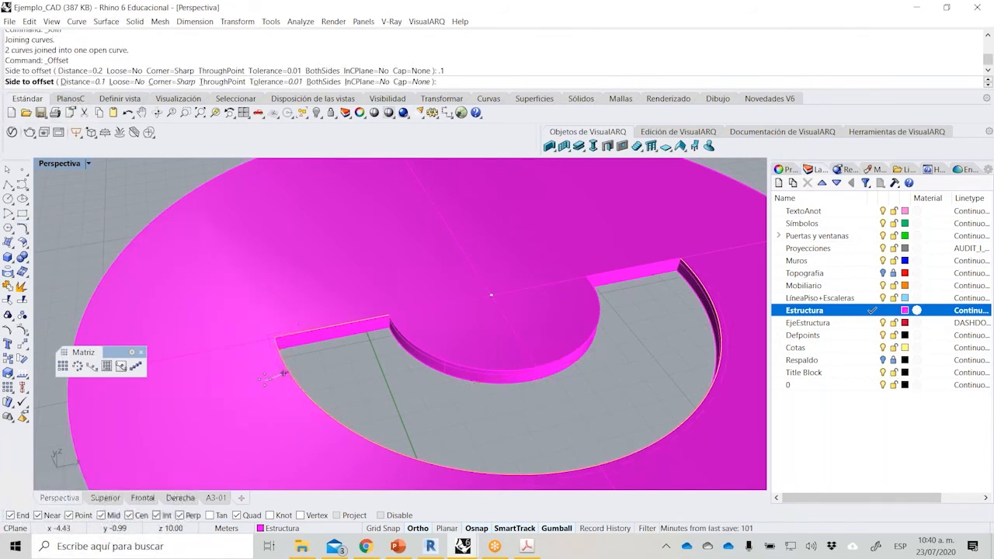
{"action": "scroll", "coordinate": [281, 368], "scroll_direction": "up", "scroll_amount": 6}
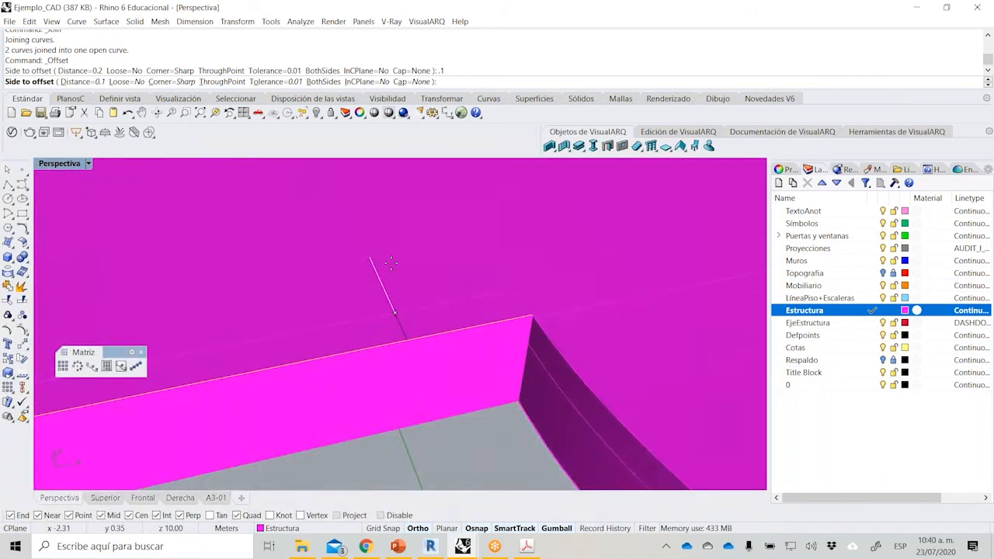
{"action": "scroll", "coordinate": [328, 317], "scroll_direction": "up", "scroll_amount": 4}
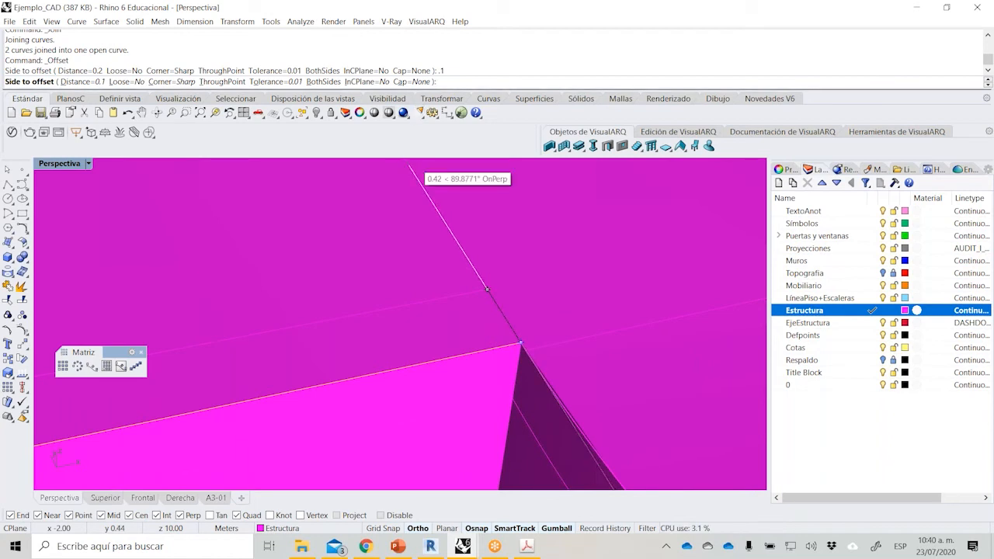
{"action": "left_click", "coordinate": [414, 81]}
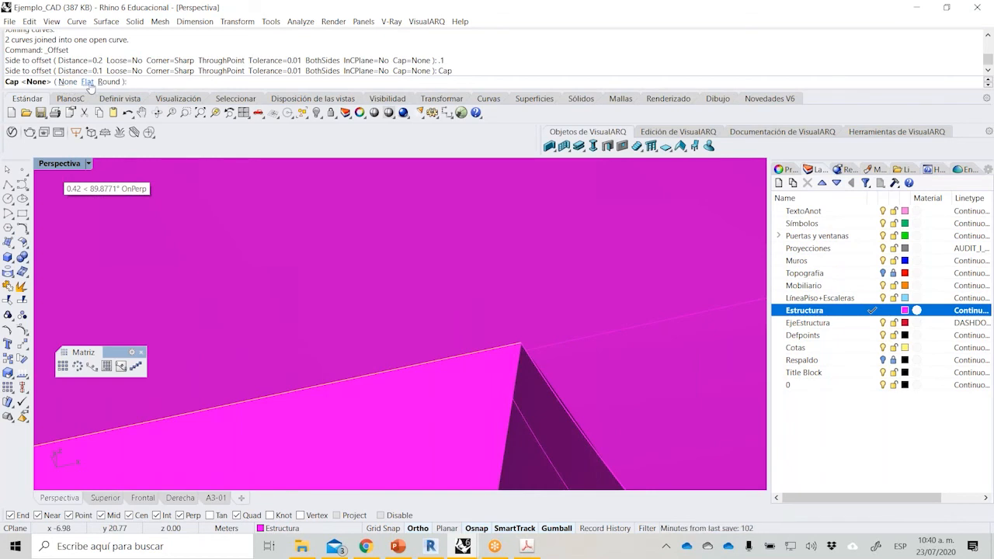
{"action": "left_click", "coordinate": [87, 82]}
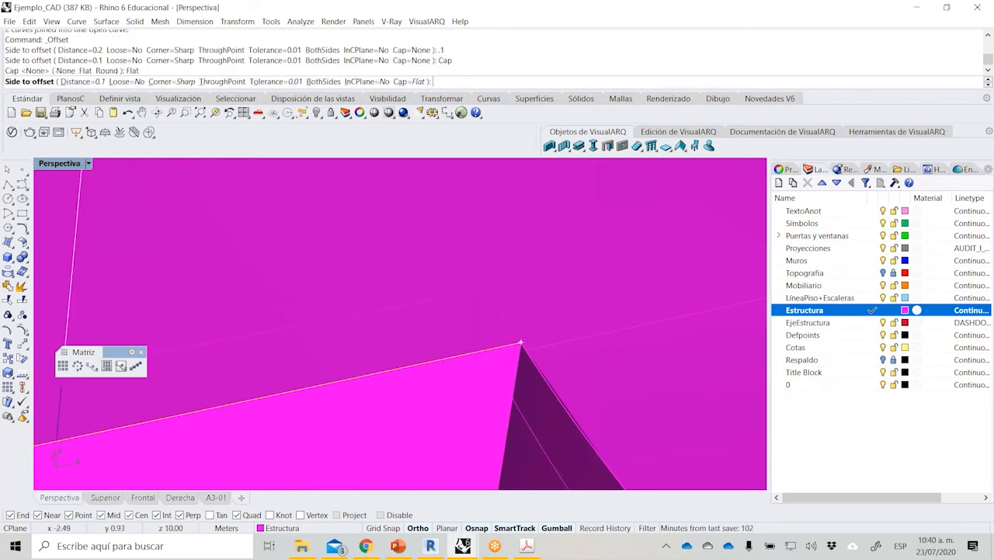
{"action": "left_click", "coordinate": [344, 245]}
{"action": "scroll", "coordinate": [499, 344], "scroll_direction": "down", "scroll_amount": 4}
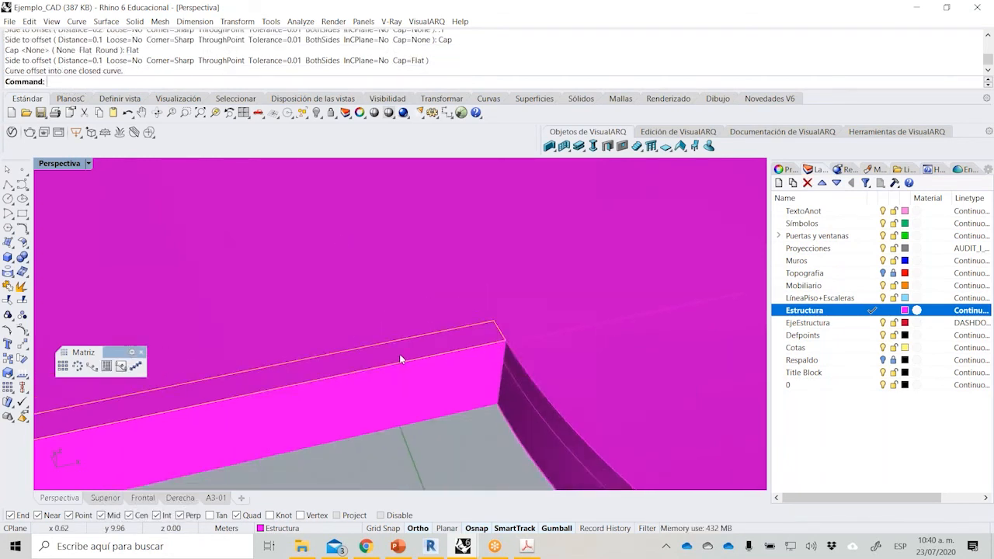
{"action": "scroll", "coordinate": [406, 358], "scroll_direction": "up", "scroll_amount": 3}
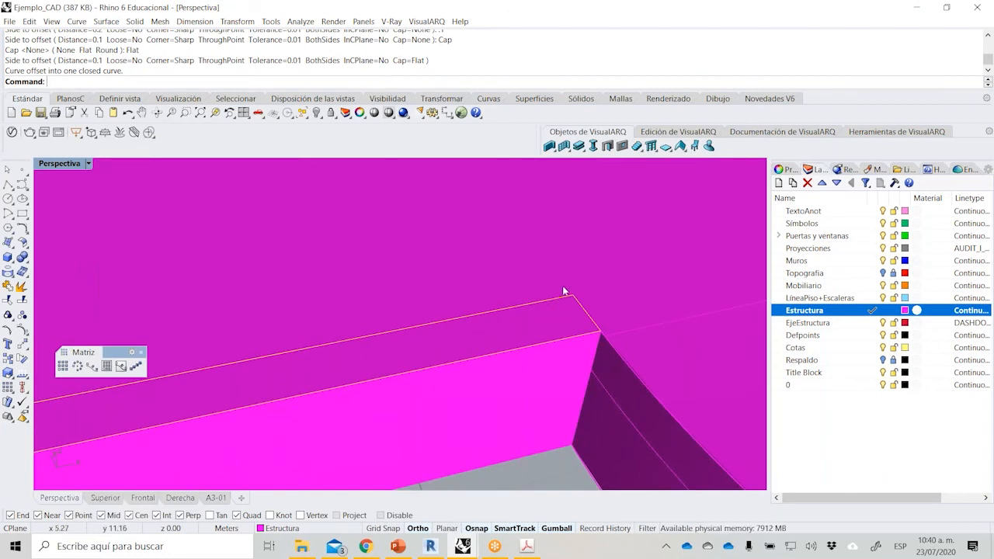
{"action": "scroll", "coordinate": [456, 303], "scroll_direction": "down", "scroll_amount": 6}
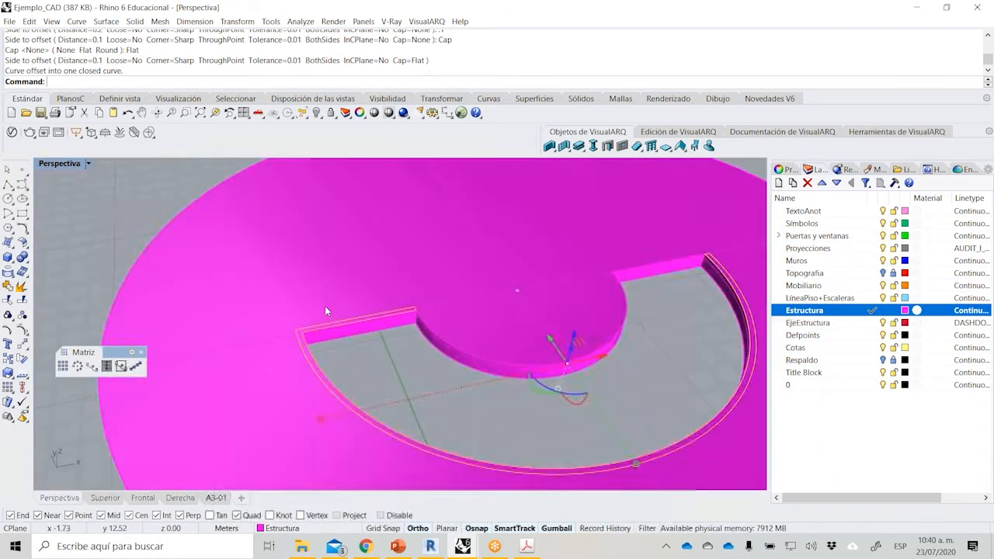
{"action": "left_click", "coordinate": [325, 307]}
{"action": "scroll", "coordinate": [664, 276], "scroll_direction": "up", "scroll_amount": 4}
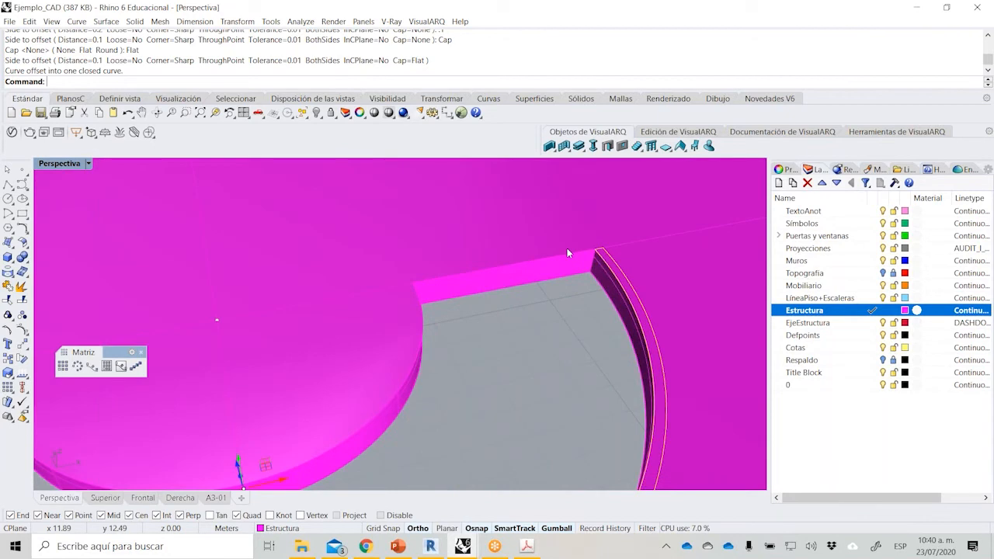
{"action": "type", "text": "ExtractAnalysisMesh"}
{"action": "key", "text": "Return"}
{"action": "key", "text": "Escape"}
Extrude the closed handrail outline around the slab opening 1 m upward as a solid.
{"action": "left_click", "coordinate": [8, 257]}
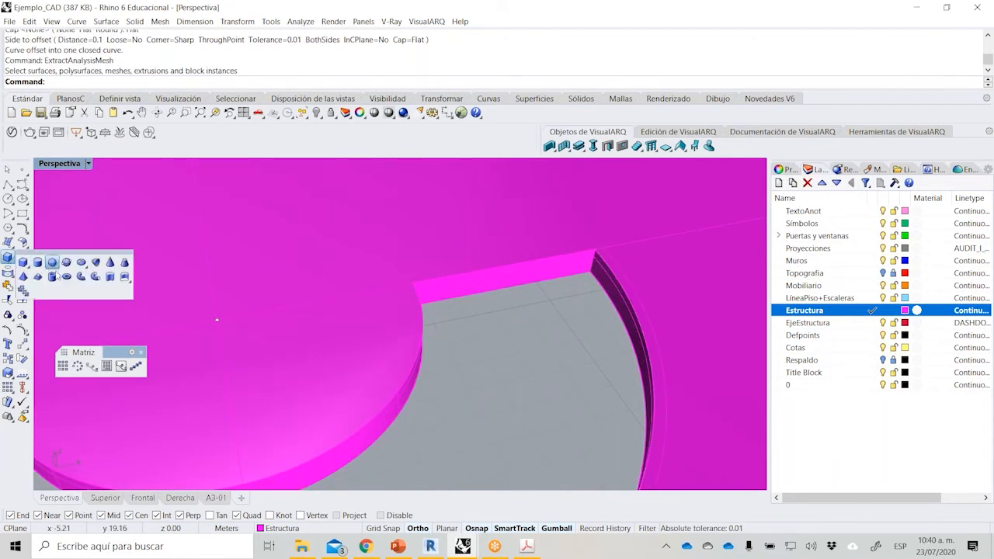
{"action": "left_click", "coordinate": [96, 276]}
{"action": "left_click", "coordinate": [624, 272]}
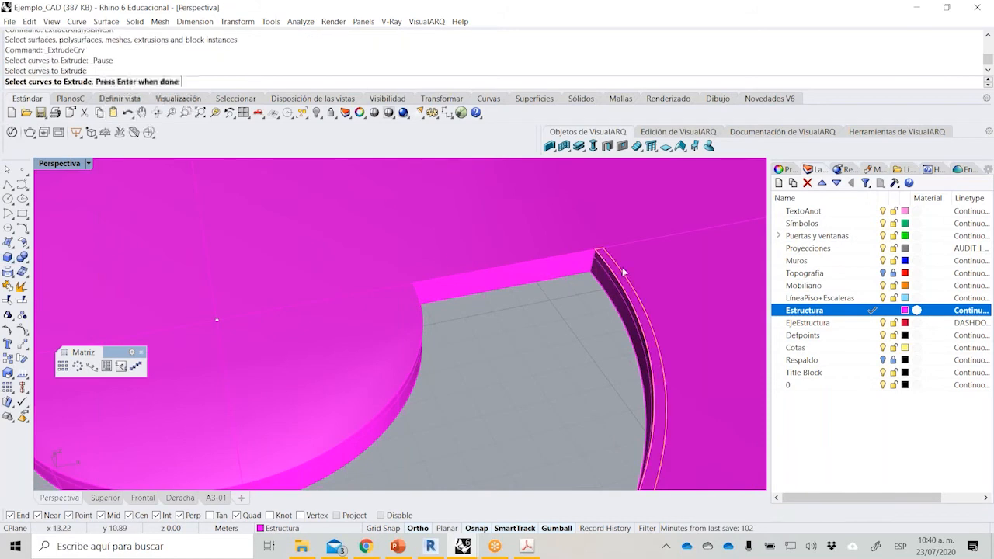
{"action": "key", "text": "Return"}
{"action": "type", "text": "1"}
{"action": "key", "text": "Return"}
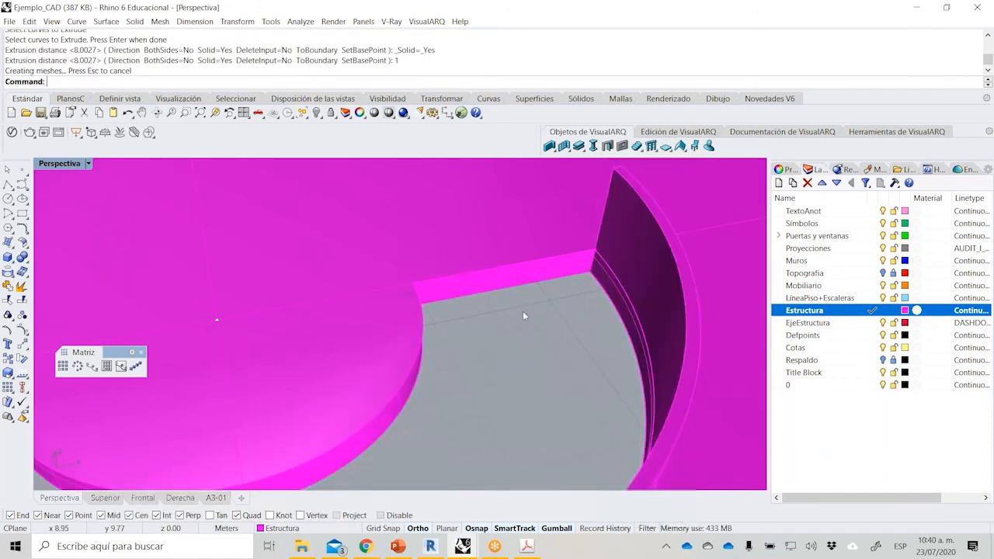
Assign the extruded handrail around the slab opening to the Muros layer.
{"action": "scroll", "coordinate": [482, 327], "scroll_direction": "down", "scroll_amount": 6}
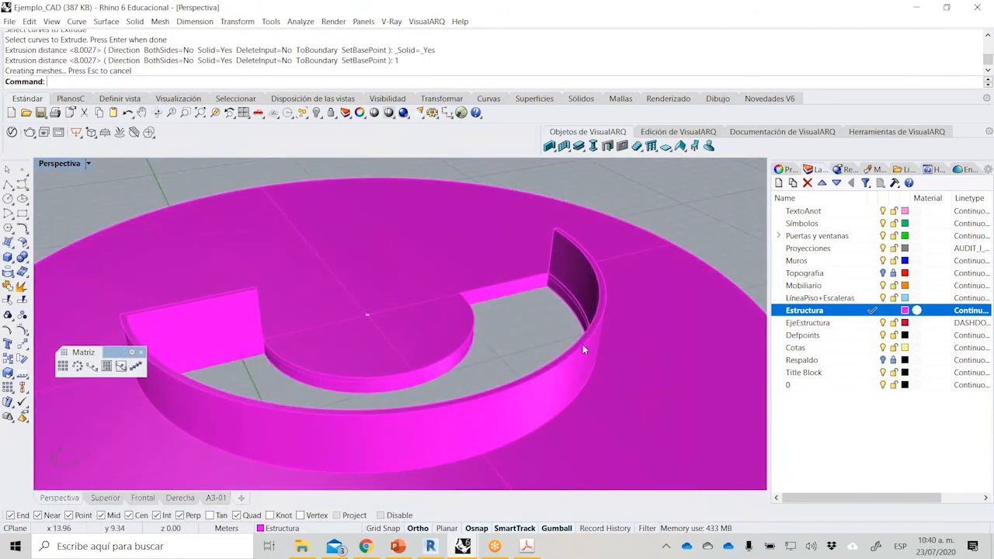
{"action": "left_click", "coordinate": [586, 345]}
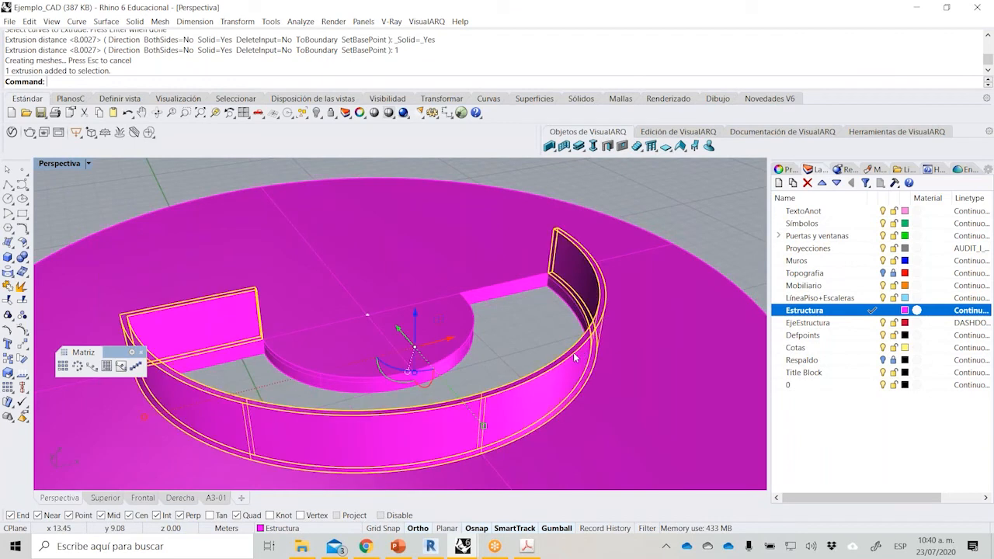
{"action": "left_click", "coordinate": [279, 528]}
{"action": "left_click", "coordinate": [264, 395]}
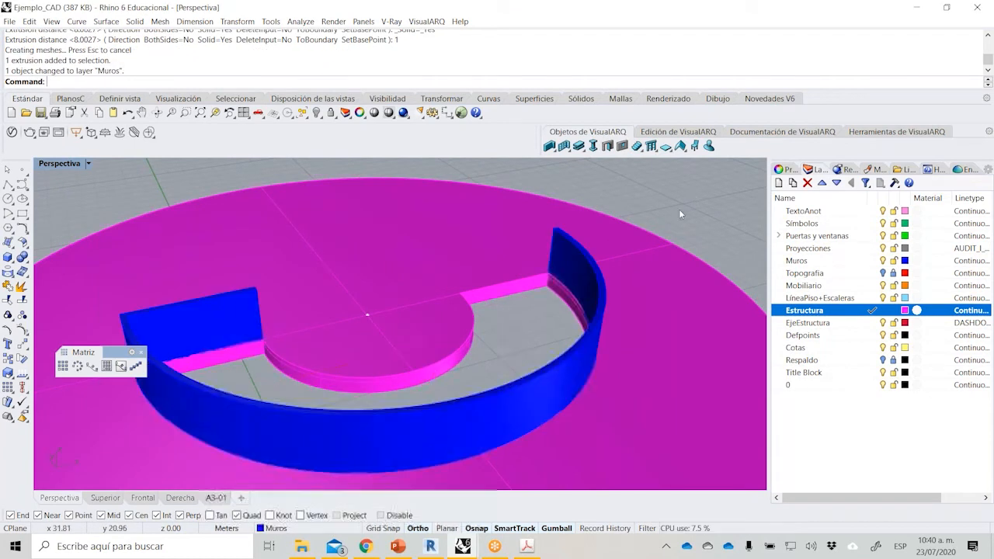
Show all the hidden objects so the complete pavilion is displayed with its slab and handrail.
{"action": "left_click", "coordinate": [316, 113]}
{"action": "scroll", "coordinate": [445, 303], "scroll_direction": "down", "scroll_amount": 3}
{"action": "scroll", "coordinate": [444, 303], "scroll_direction": "down", "scroll_amount": 4}
{"action": "right_click_drag", "start_coordinate": [444, 304], "coordinate": [541, 240]}
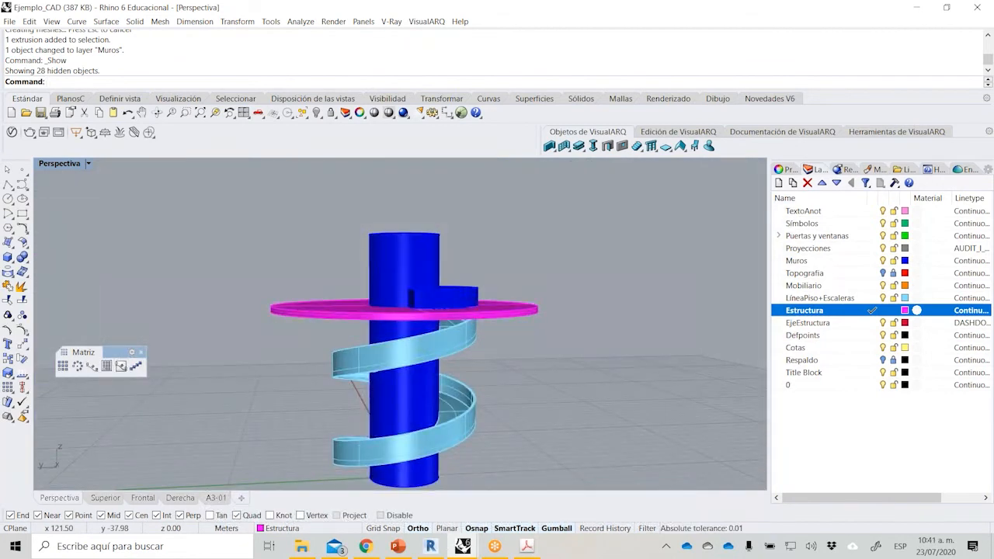
{"action": "right_click_drag", "start_coordinate": [472, 295], "coordinate": [436, 339]}
{"action": "scroll", "coordinate": [417, 289], "scroll_direction": "up", "scroll_amount": 3}
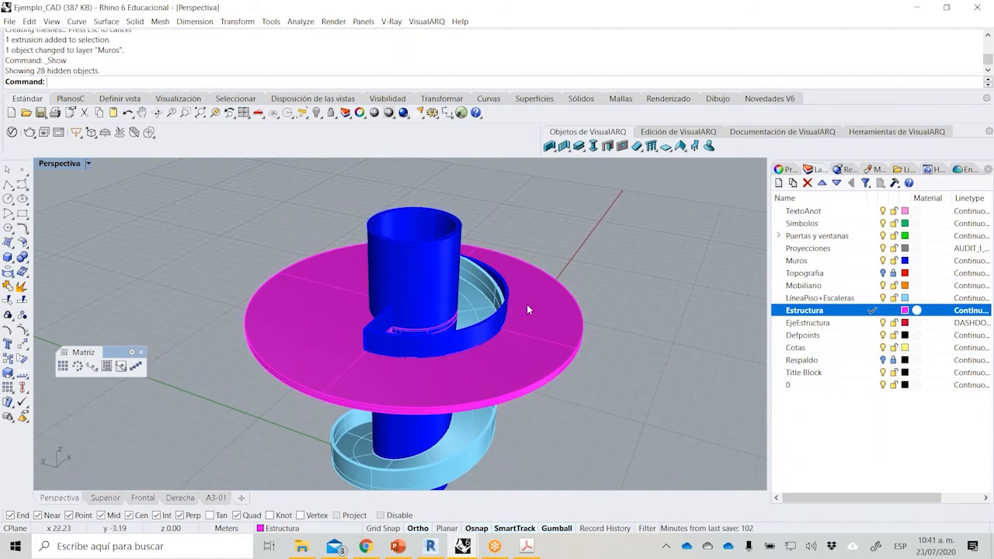
{"action": "right_click_drag", "start_coordinate": [417, 289], "coordinate": [402, 304]}
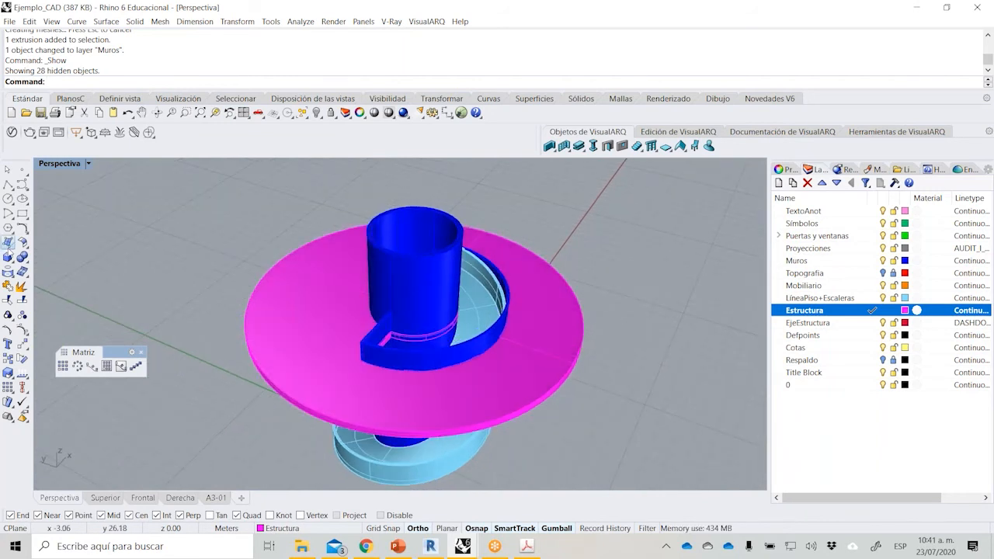
Create a solid cylinder roof slab centred on top of the circular wall, with the lower slab's radius and 0.3 m thickness.
{"action": "left_click", "coordinate": [11, 260]}
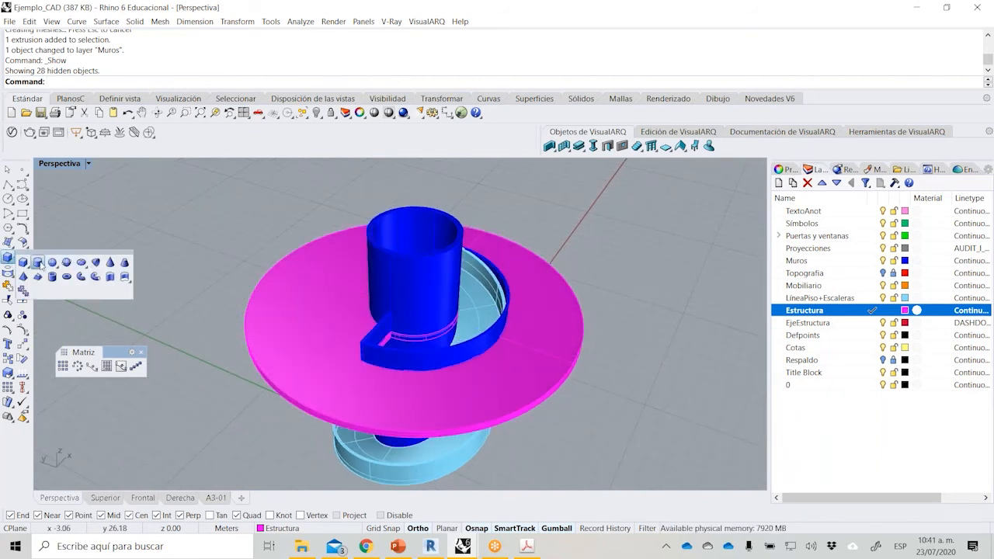
{"action": "left_click", "coordinate": [37, 262]}
{"action": "left_click", "coordinate": [415, 230]}
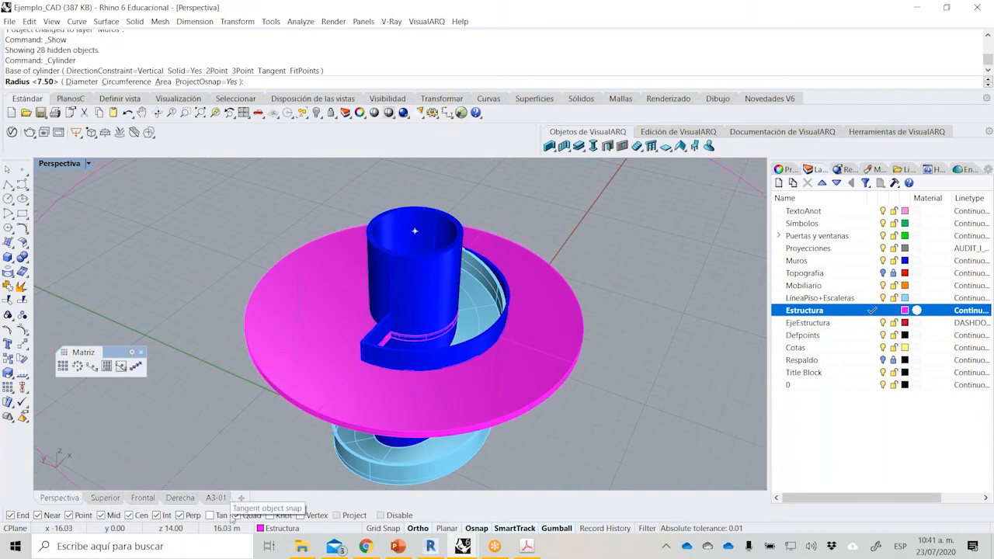
{"action": "left_click", "coordinate": [324, 410]}
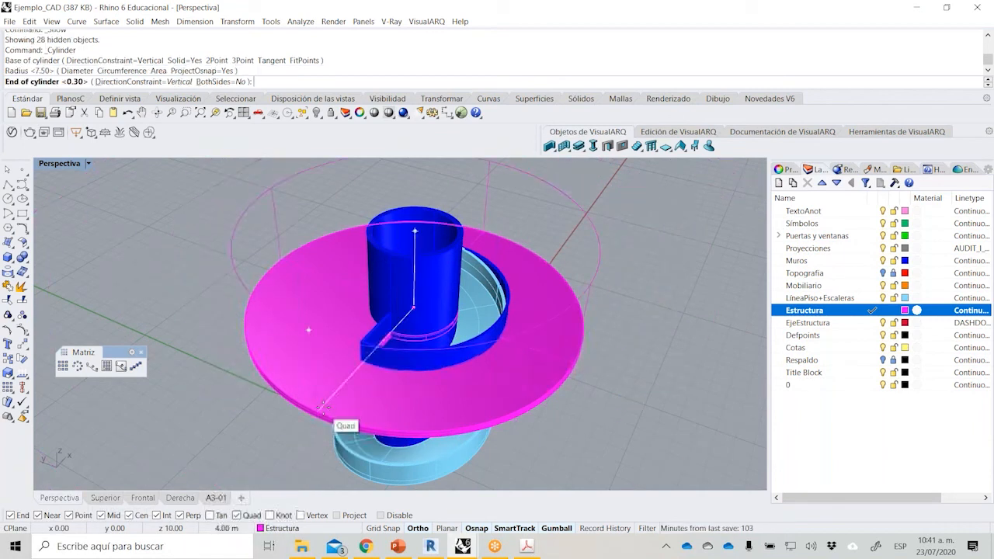
{"action": "scroll", "coordinate": [334, 307], "scroll_direction": "up", "scroll_amount": 4}
{"action": "right_click_drag", "start_coordinate": [336, 303], "coordinate": [346, 221]}
{"action": "type", "text": ".3"}
{"action": "key", "text": "Return"}
{"action": "scroll", "coordinate": [356, 237], "scroll_direction": "down", "scroll_amount": 2}
{"action": "right_click_drag", "start_coordinate": [359, 241], "coordinate": [373, 231]}
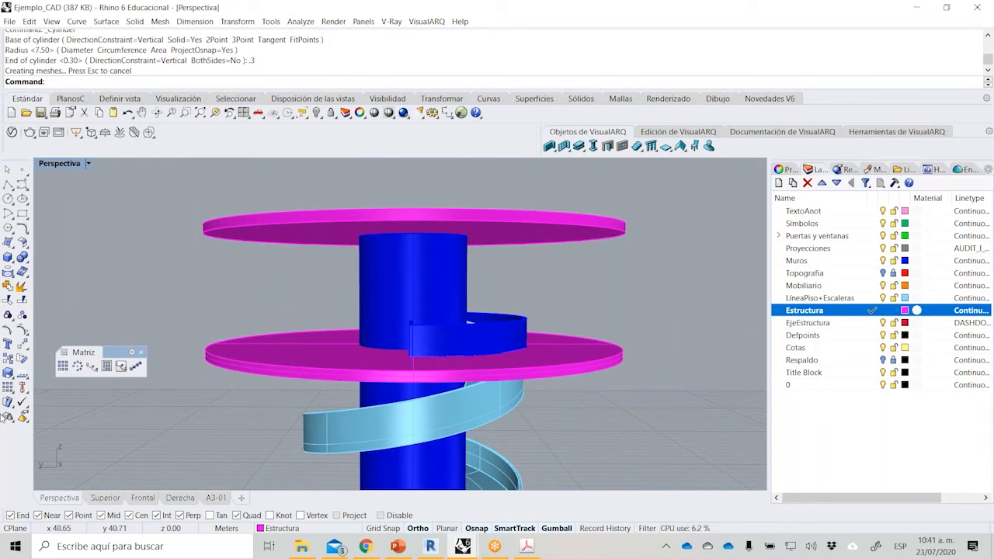
Start inserting a block into the pavilion model.
{"action": "left_click", "coordinate": [13, 421]}
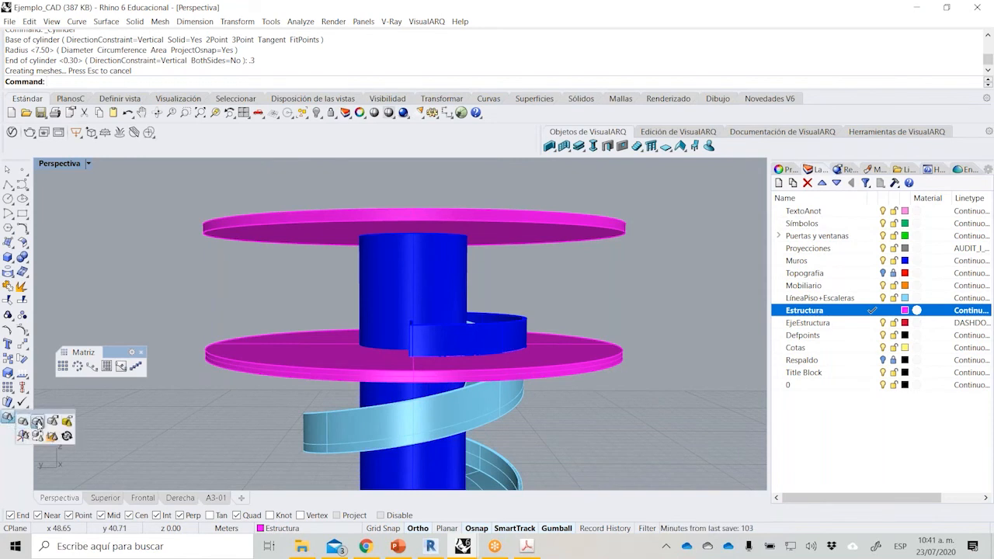
{"action": "left_click", "coordinate": [37, 423]}
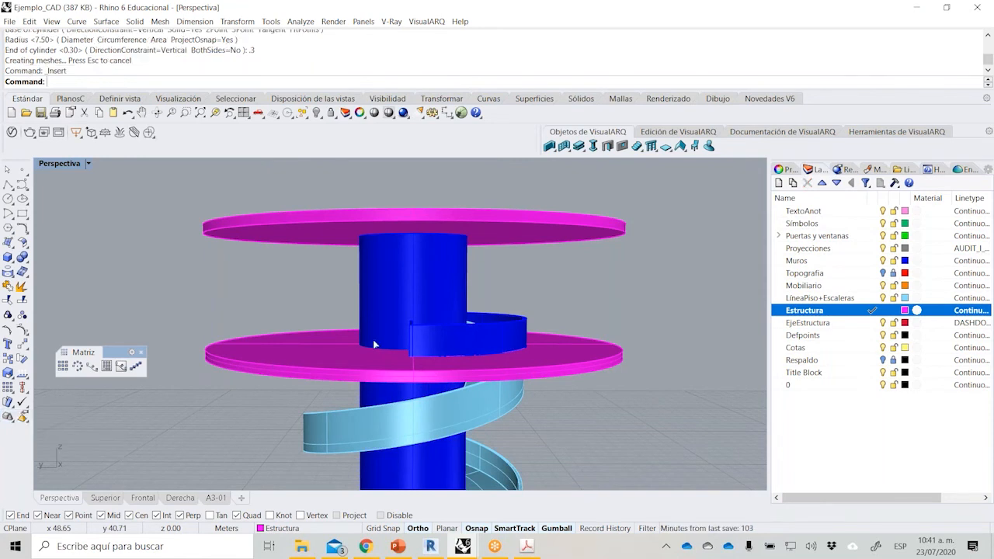
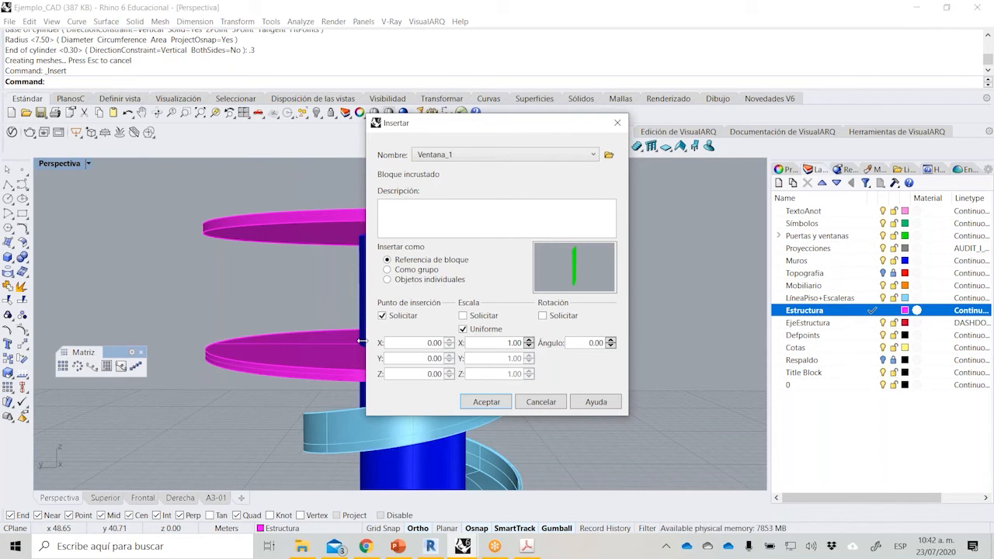
{"action": "left_click", "coordinate": [561, 155]}
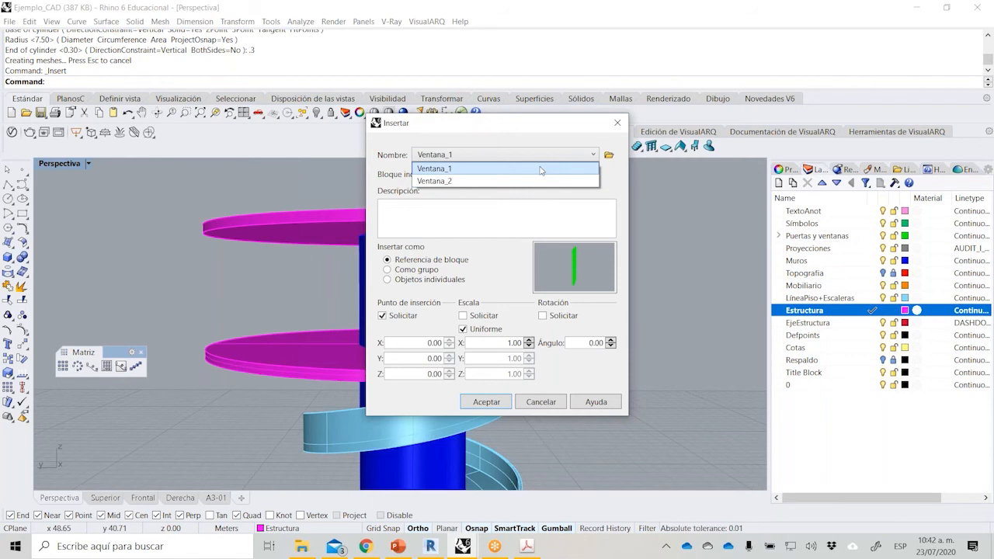
{"action": "left_click", "coordinate": [541, 170]}
{"action": "left_click", "coordinate": [550, 408]}
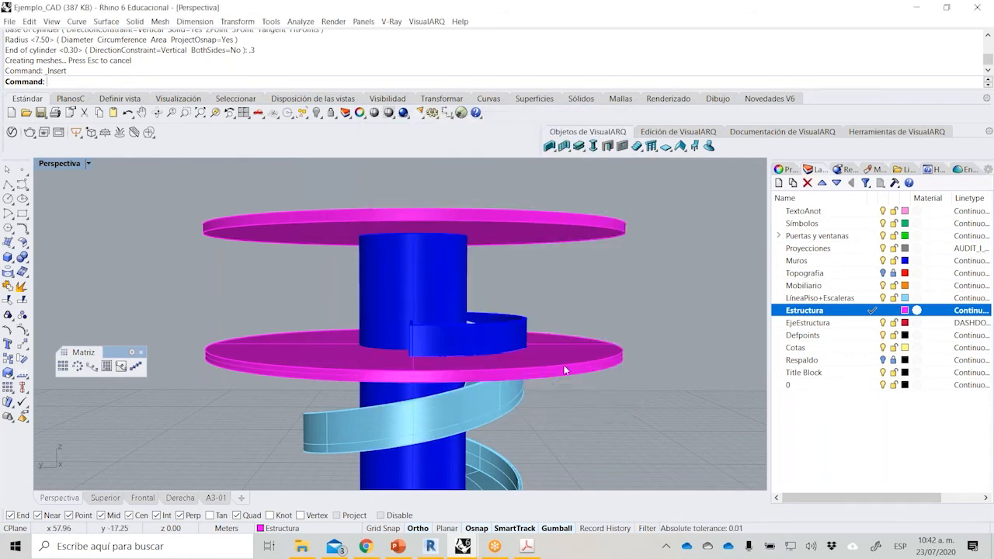
Consult item 4 of the PDF brief in Acrobat for the slab's perimeter wall and glazing, and return to Rhino.
{"action": "right_click_drag", "start_coordinate": [593, 285], "coordinate": [595, 334]}
{"action": "left_click", "coordinate": [527, 546]}
{"action": "scroll", "coordinate": [544, 377], "scroll_direction": "down", "scroll_amount": 10}
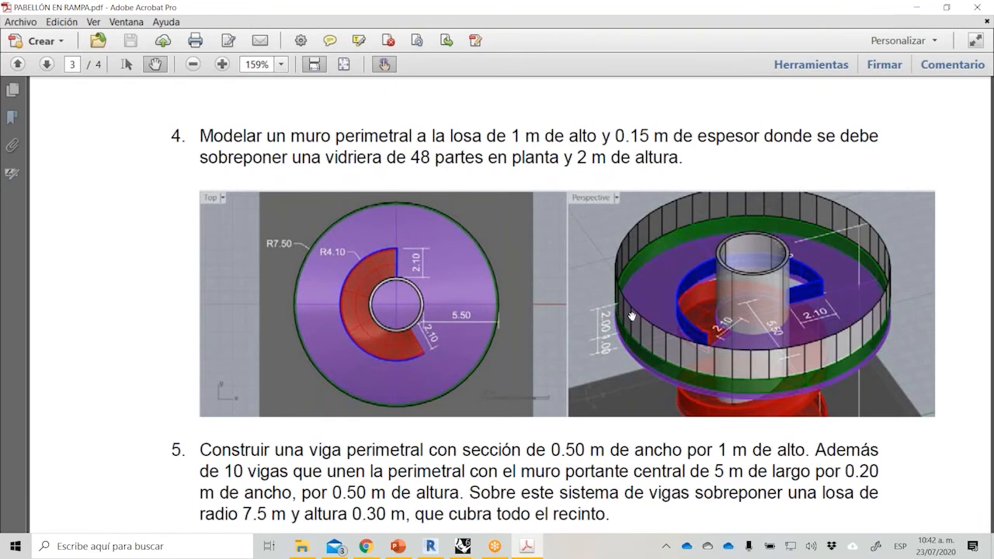
{"action": "mouse_move", "coordinate": [463, 546]}
{"action": "left_click", "coordinate": [606, 478]}
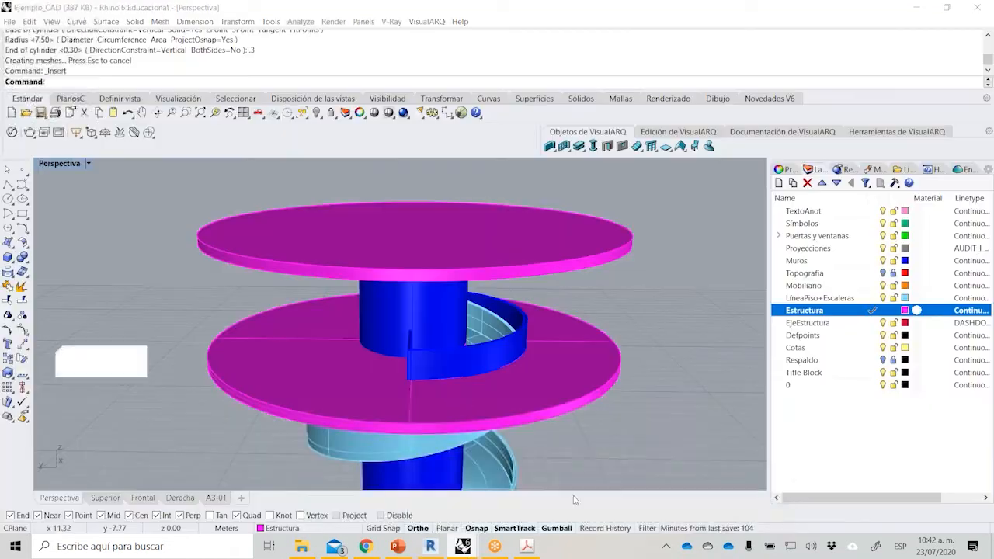
Isolate the lower slab with the stair opening and make Puertas y ventanas the current layer.
{"action": "left_click", "coordinate": [491, 404]}
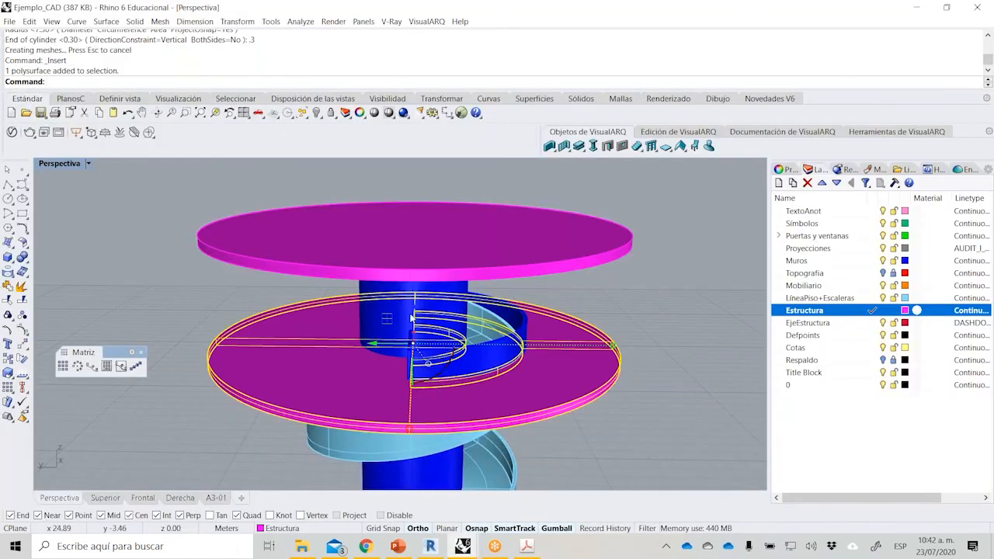
{"action": "left_click", "coordinate": [317, 114]}
{"action": "left_click", "coordinate": [347, 132]}
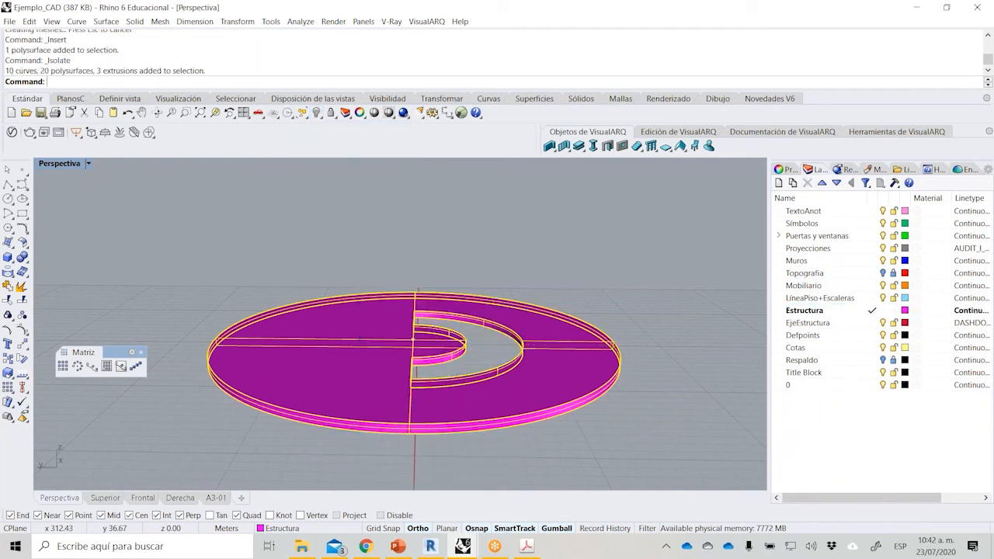
{"action": "left_click", "coordinate": [575, 247]}
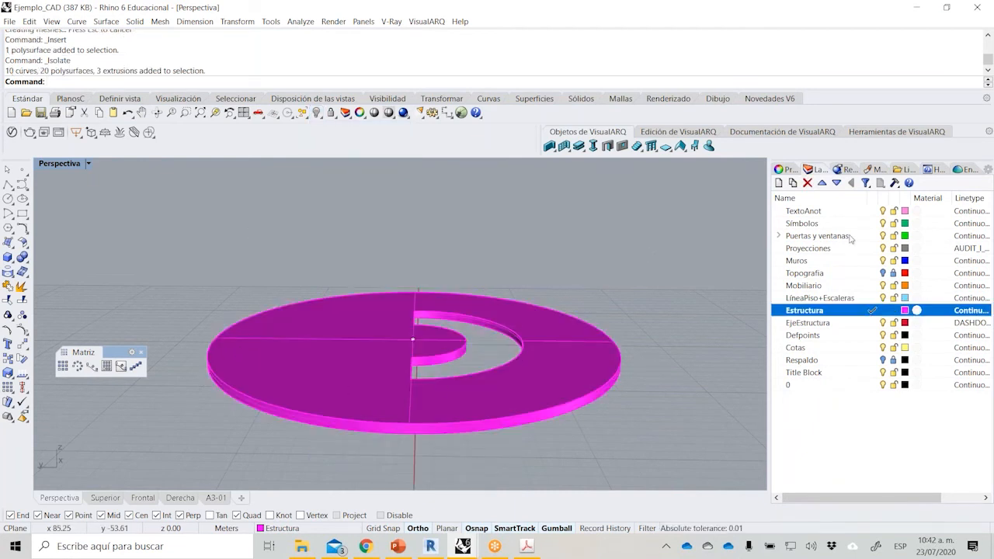
{"action": "left_click", "coordinate": [869, 236]}
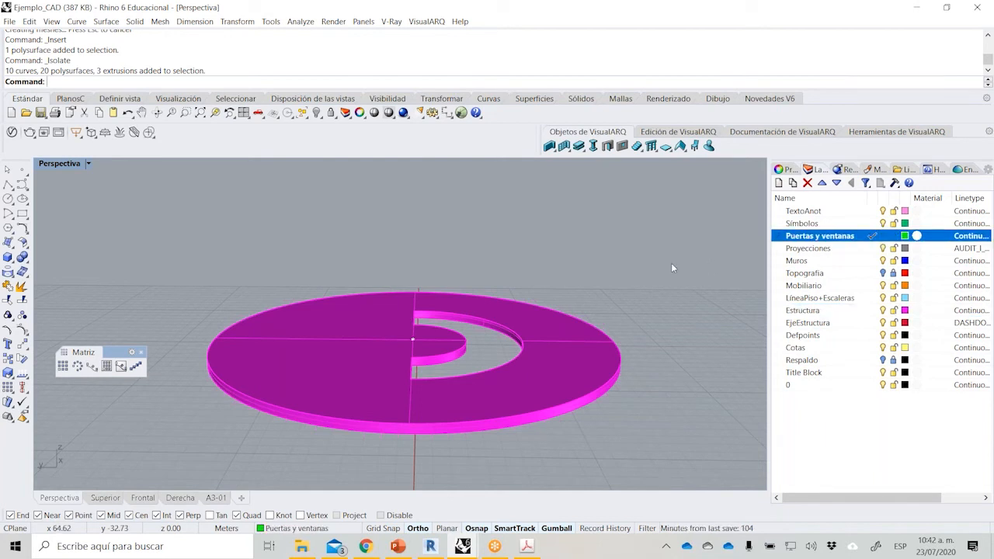
Measure the length of the isolated slab's outer circular edge.
{"action": "right_click_drag", "start_coordinate": [635, 279], "coordinate": [493, 298]}
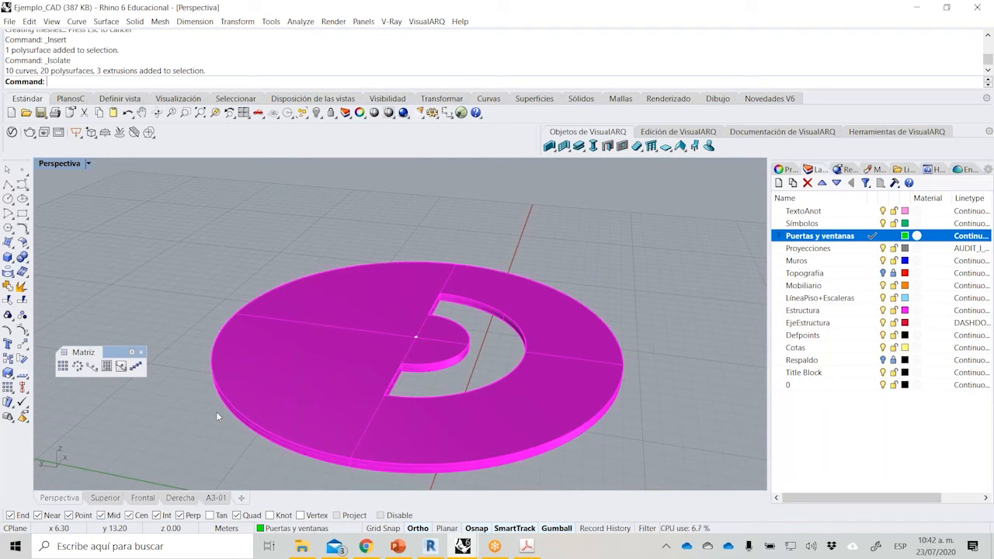
{"action": "left_click", "coordinate": [299, 22]}
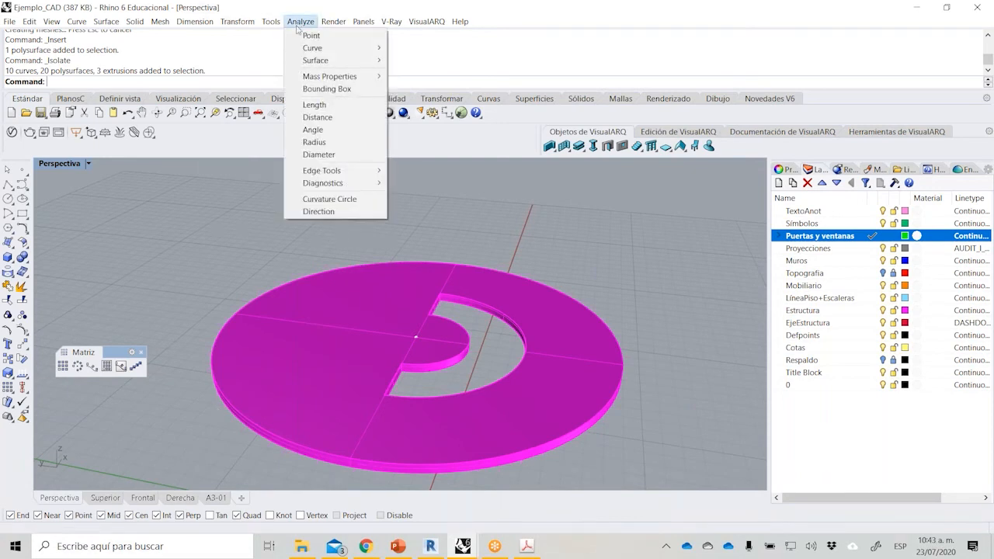
{"action": "left_click", "coordinate": [314, 104]}
{"action": "key", "text": "Return"}
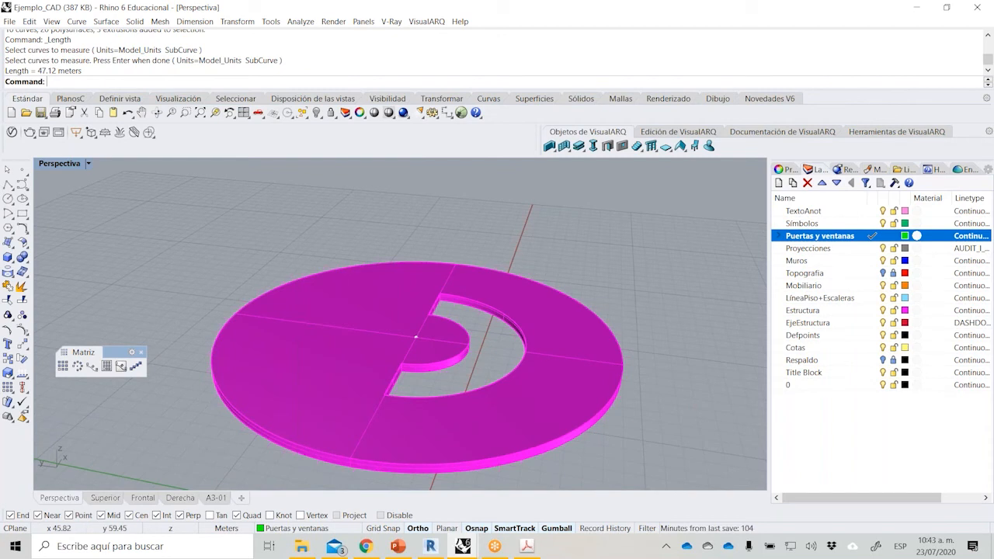
Try dividing the slab's upper outer edge into 45 segments with points, and undo the division.
{"action": "left_click", "coordinate": [28, 175]}
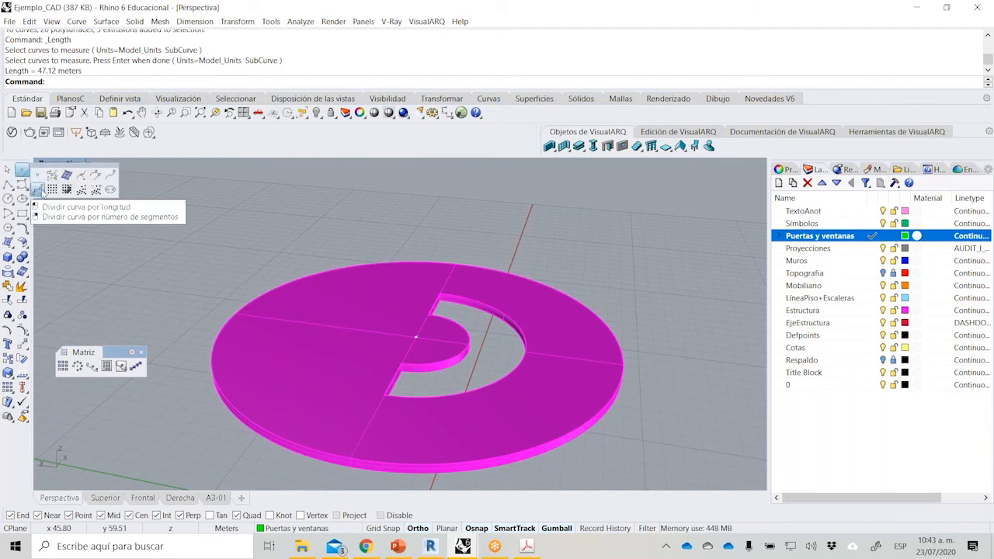
{"action": "left_click", "coordinate": [33, 190]}
{"action": "left_click", "coordinate": [242, 306]}
{"action": "key", "text": "Return"}
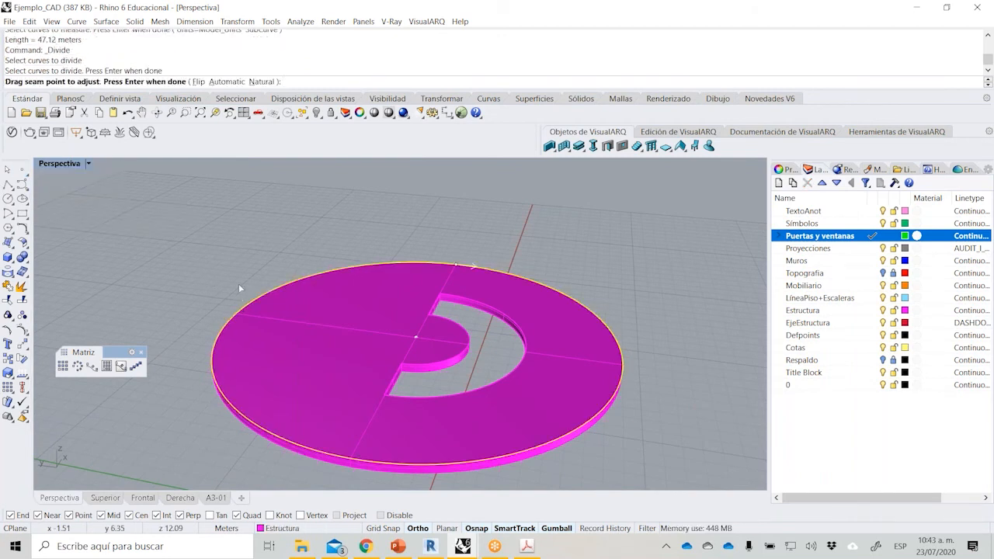
{"action": "key", "text": "Return"}
{"action": "type", "text": "45"}
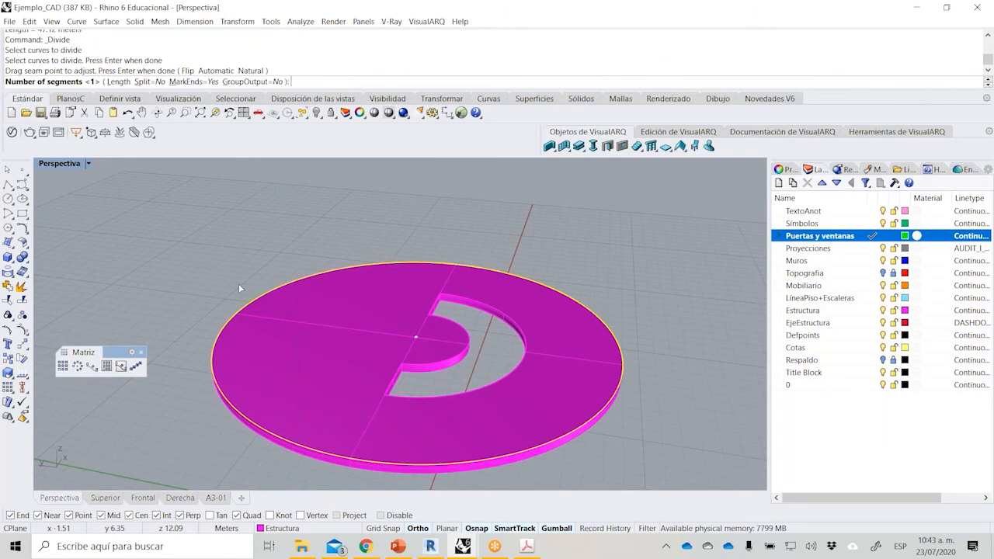
{"action": "key", "text": "Return"}
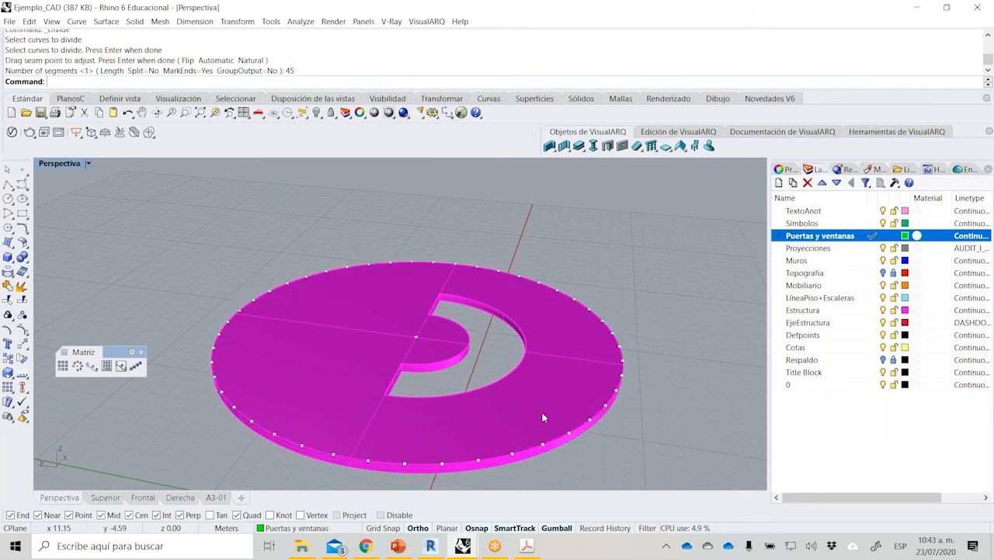
{"action": "key", "text": "ctrl+z"}
Draw a 48-sided inscribed polygon centred on the slab's top face, with its corner on the slab's outer edge.
{"action": "right_click_drag", "start_coordinate": [502, 277], "coordinate": [394, 393]}
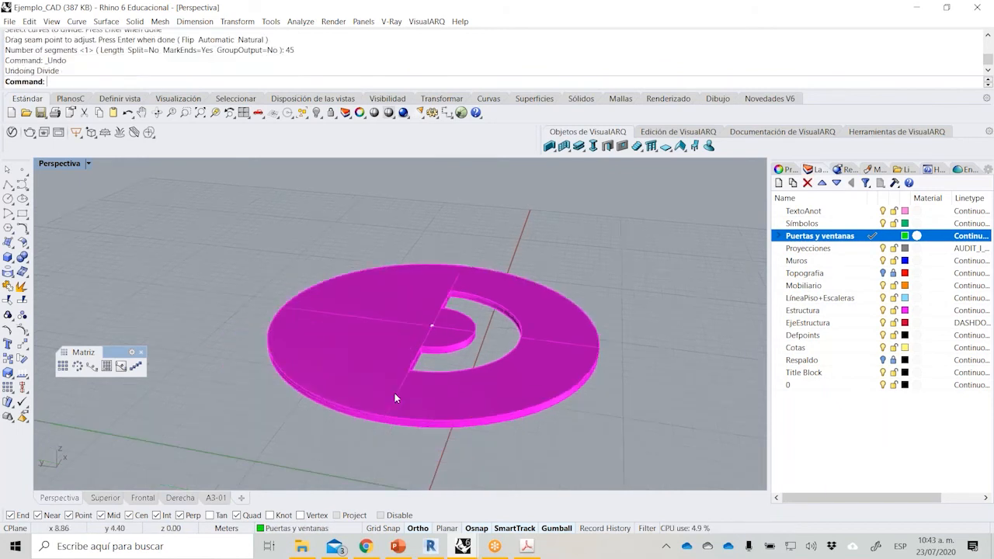
{"action": "scroll", "coordinate": [417, 396], "scroll_direction": "up", "scroll_amount": 2}
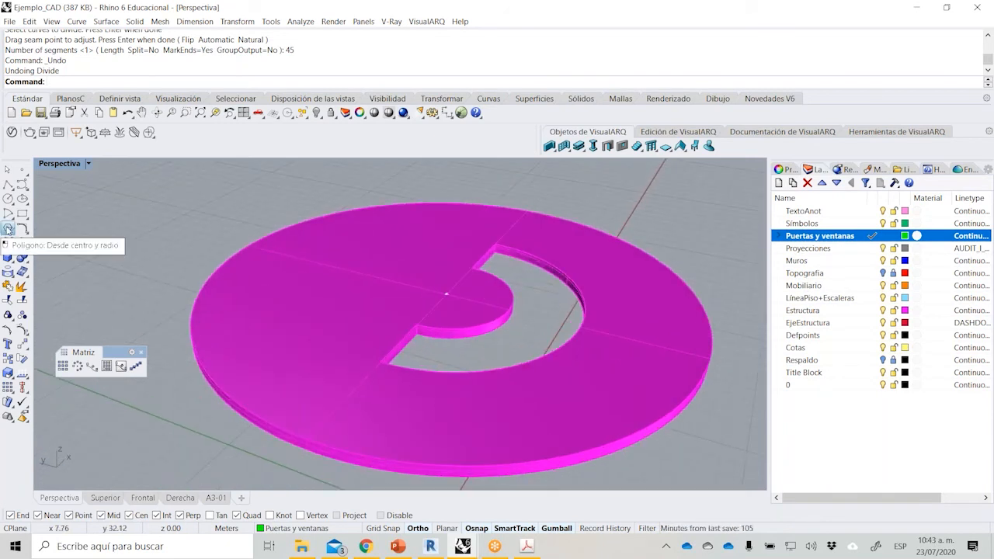
{"action": "left_click", "coordinate": [8, 229]}
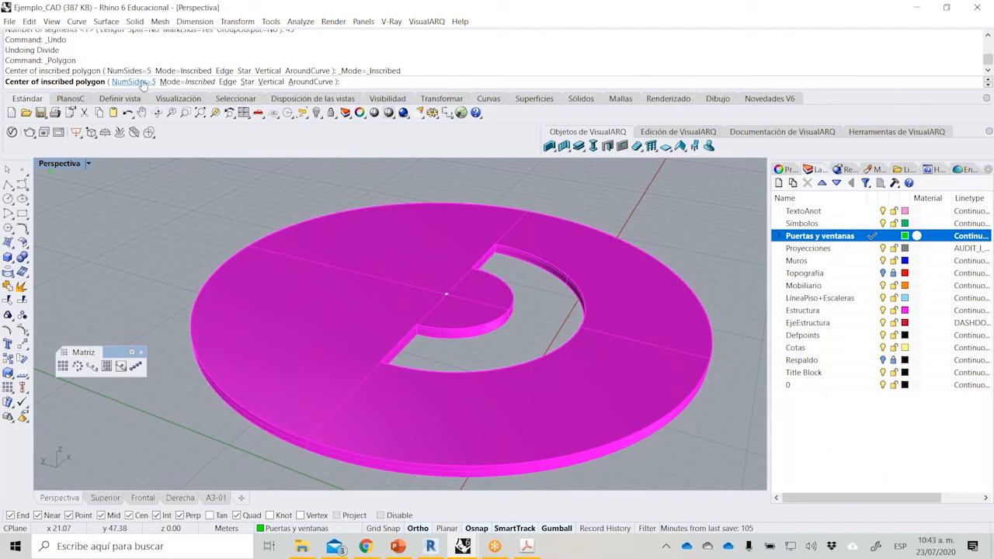
{"action": "left_click", "coordinate": [442, 293]}
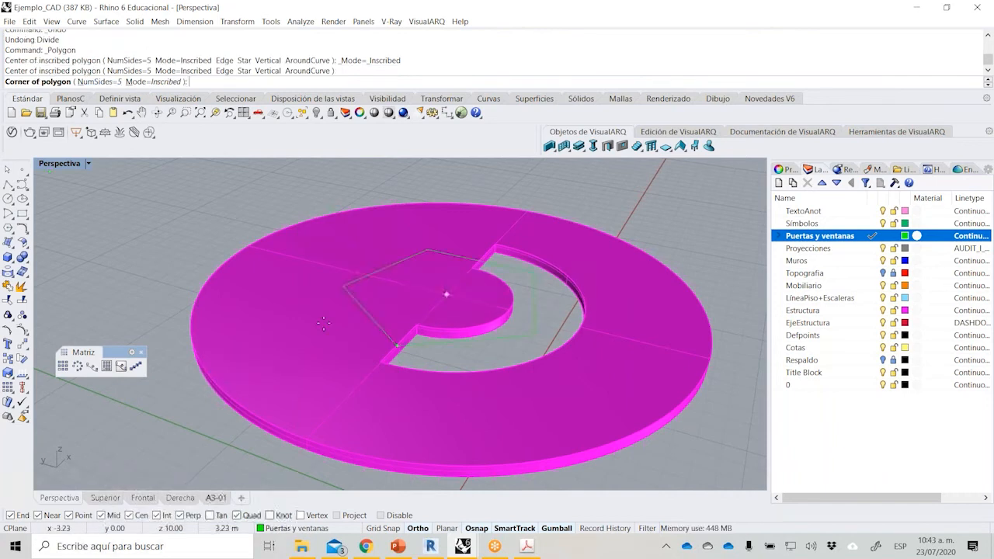
{"action": "type", "text": "n"}
{"action": "key", "text": "Return"}
{"action": "type", "text": "48"}
{"action": "key", "text": "Return"}
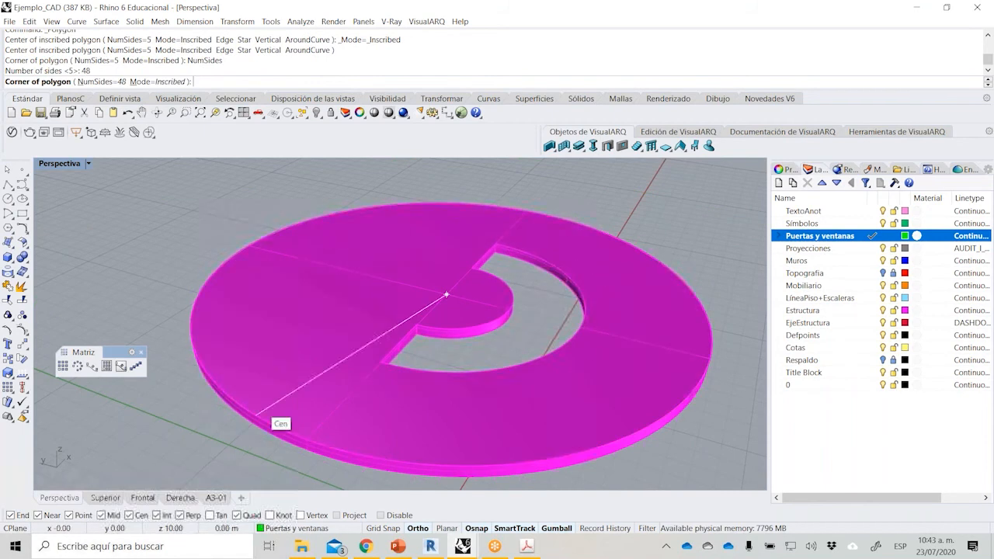
{"action": "scroll", "coordinate": [305, 448], "scroll_direction": "up", "scroll_amount": 5}
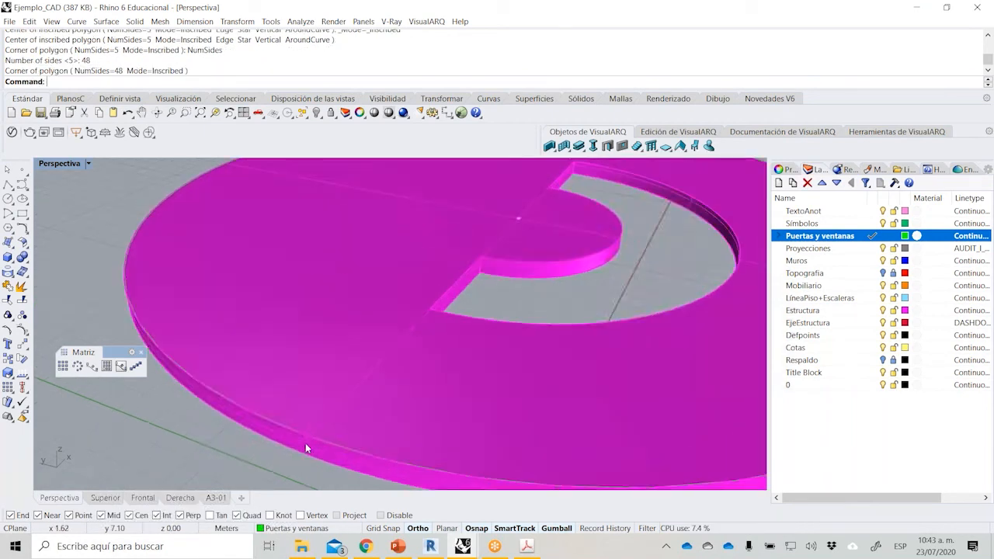
{"action": "scroll", "coordinate": [319, 434], "scroll_direction": "down", "scroll_amount": 1}
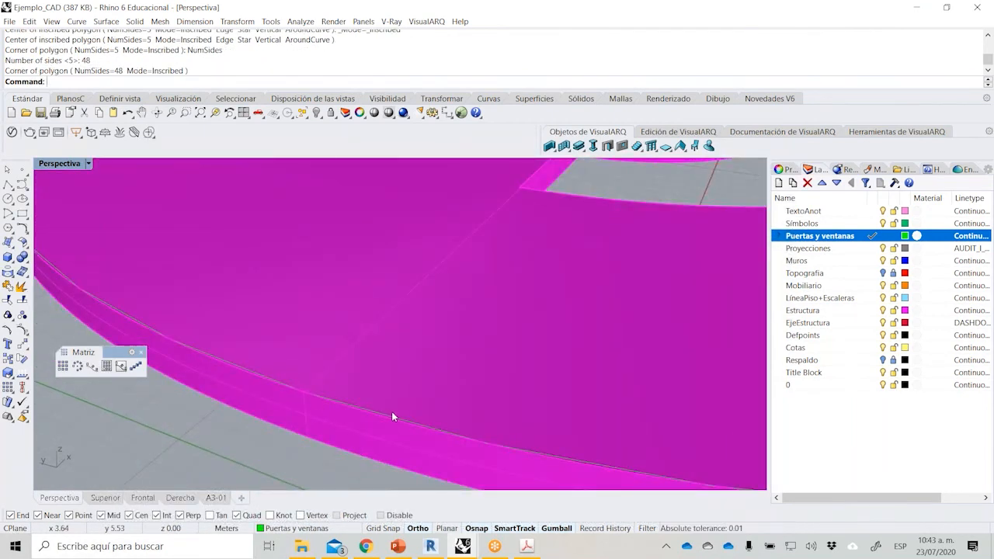
Isolate the 48-sided polygon so that the slab is hidden.
{"action": "left_click", "coordinate": [391, 414]}
{"action": "left_click", "coordinate": [317, 411]}
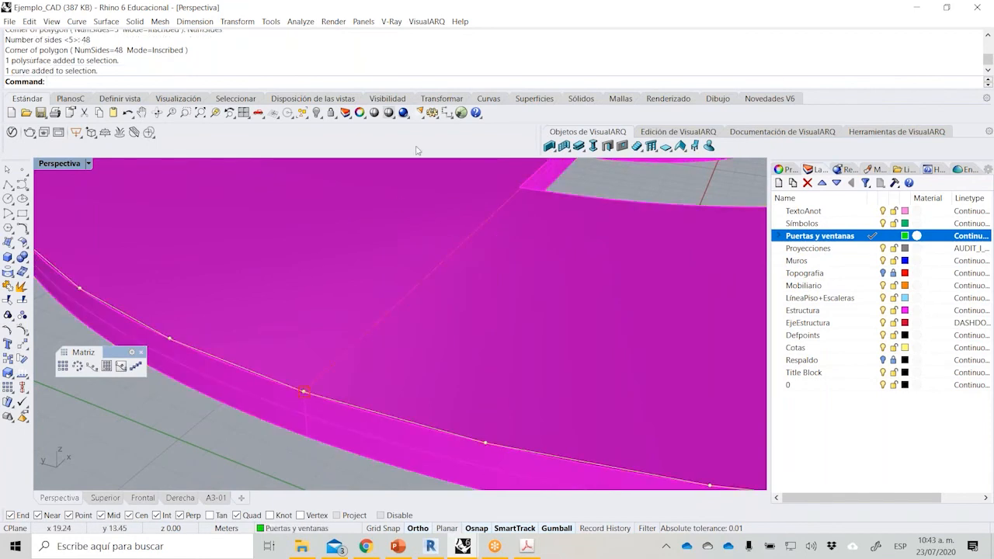
{"action": "left_click", "coordinate": [317, 113]}
{"action": "left_click", "coordinate": [361, 137]}
{"action": "left_click", "coordinate": [282, 351]}
{"action": "scroll", "coordinate": [340, 370], "scroll_direction": "down", "scroll_amount": 4}
{"action": "scroll", "coordinate": [447, 249], "scroll_direction": "up", "scroll_amount": 1}
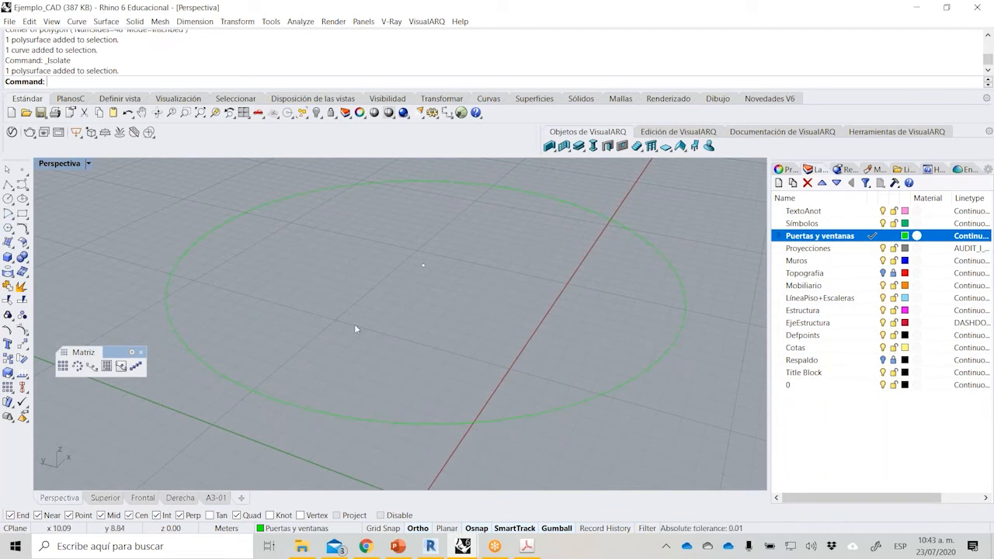
{"action": "right_click_drag", "start_coordinate": [335, 381], "coordinate": [374, 311]}
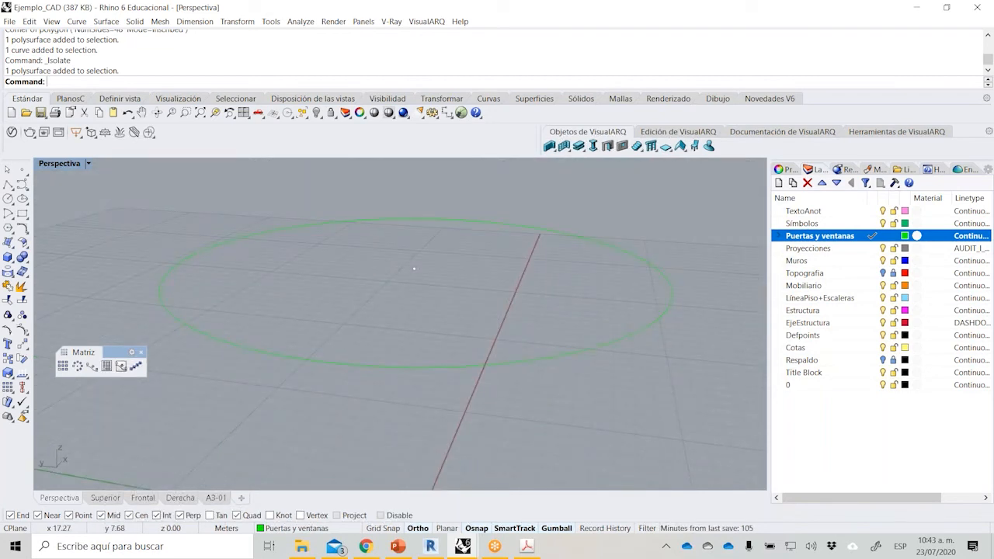
{"action": "right_click_drag", "start_coordinate": [374, 311], "coordinate": [385, 339]}
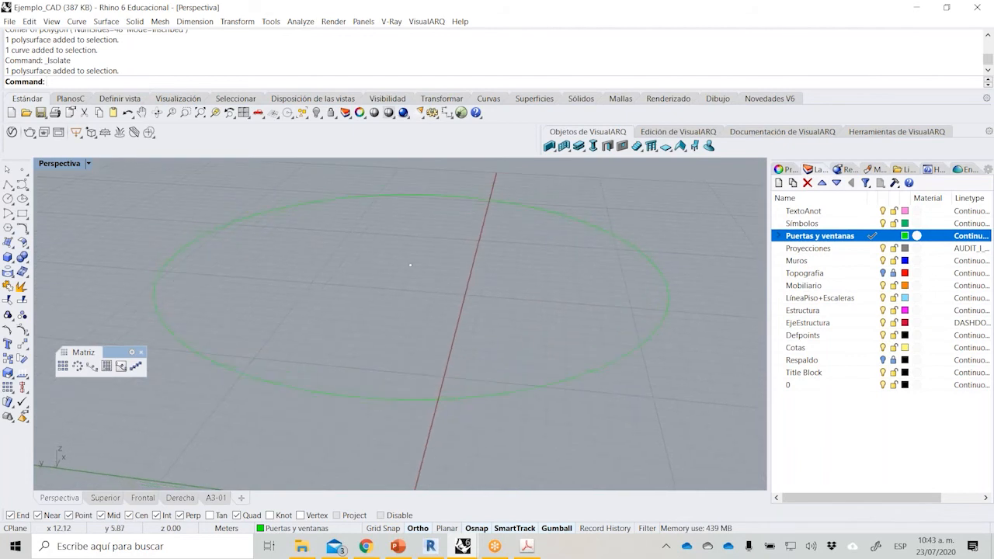
Insert the Ventana_1 block at scale 1 and angle 0, placing its insertion point on a vertex of the polygon.
{"action": "left_click", "coordinate": [12, 421]}
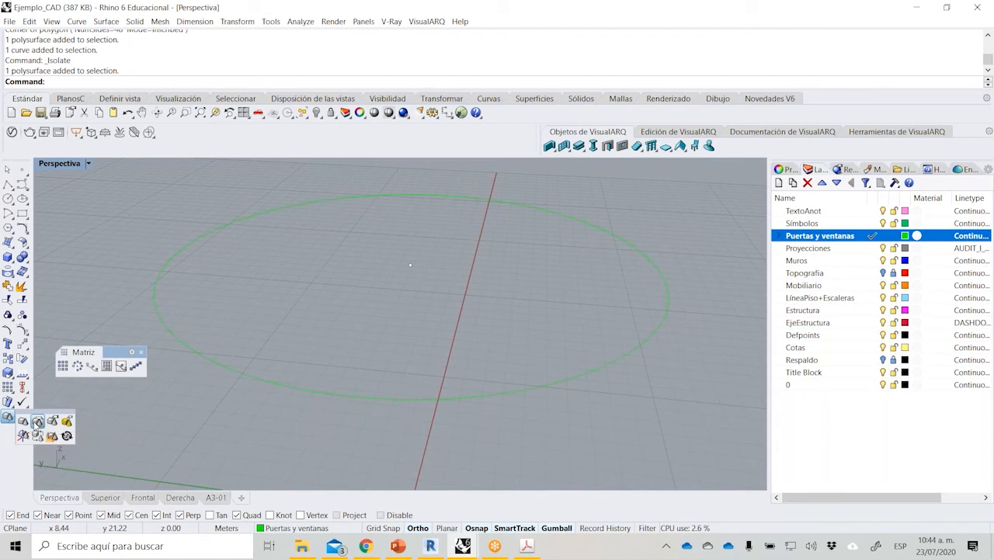
{"action": "left_click", "coordinate": [37, 421]}
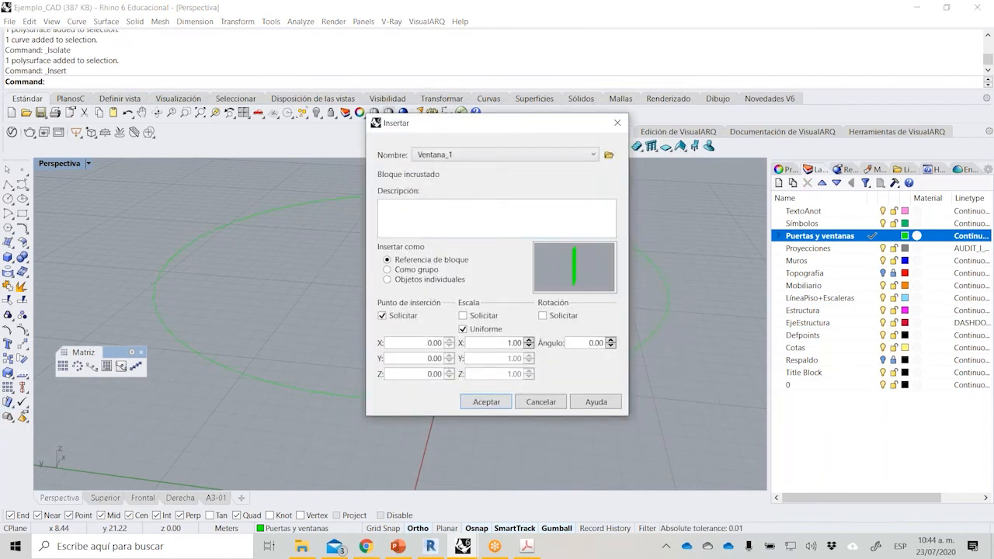
{"action": "left_click", "coordinate": [486, 402]}
{"action": "scroll", "coordinate": [421, 387], "scroll_direction": "up", "scroll_amount": 5}
{"action": "scroll", "coordinate": [422, 386], "scroll_direction": "up", "scroll_amount": 5}
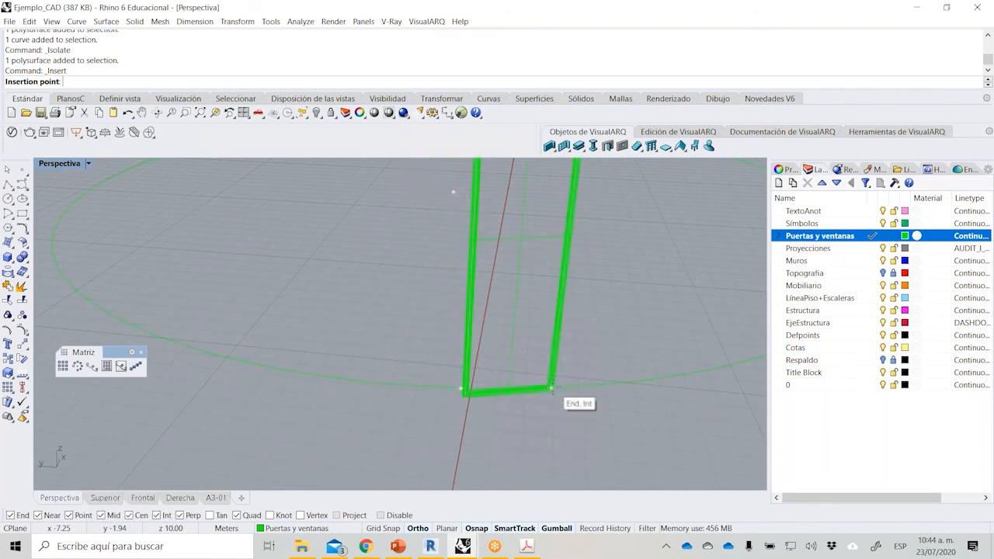
{"action": "left_click", "coordinate": [551, 387]}
{"action": "scroll", "coordinate": [479, 407], "scroll_direction": "down", "scroll_amount": 4}
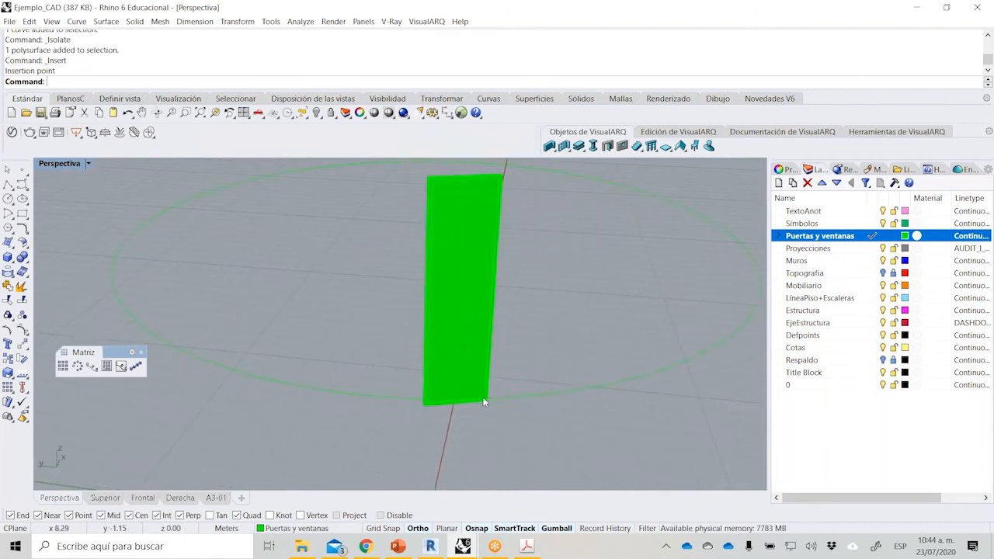
Insert the Ventana_2 block beside the first window, placing its insertion point on the polygon's adjacent vertex.
{"action": "right_click", "coordinate": [476, 412]}
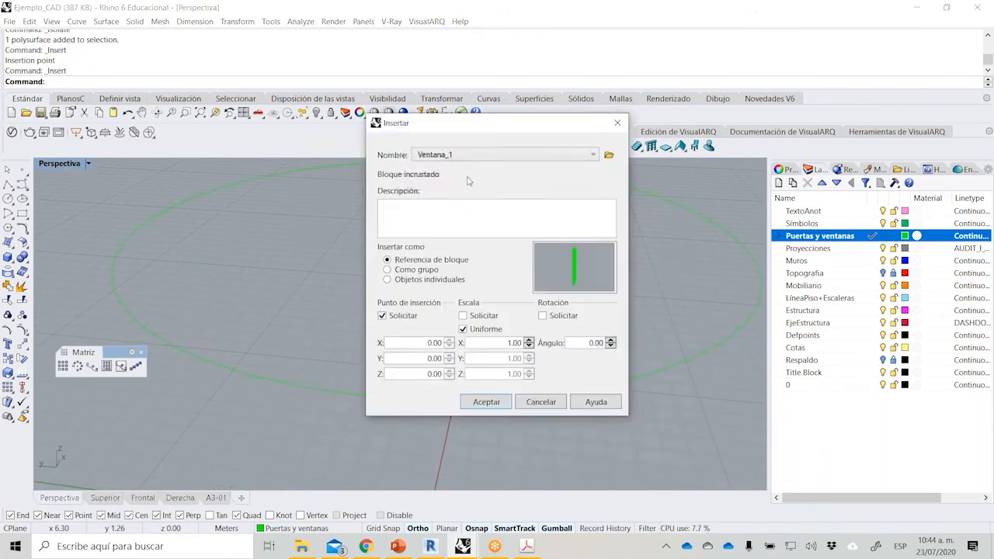
{"action": "left_click", "coordinate": [503, 157]}
{"action": "left_click", "coordinate": [506, 181]}
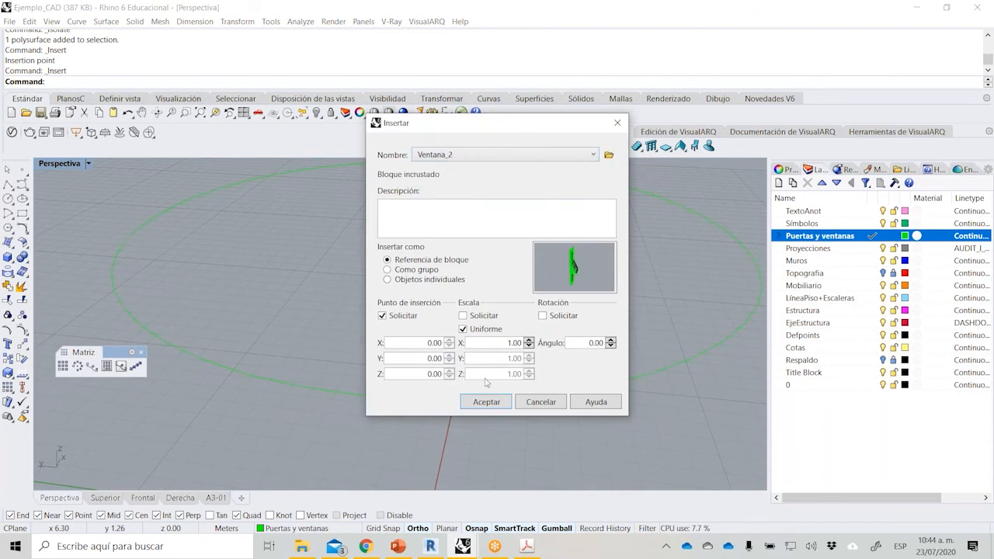
{"action": "left_click", "coordinate": [491, 402]}
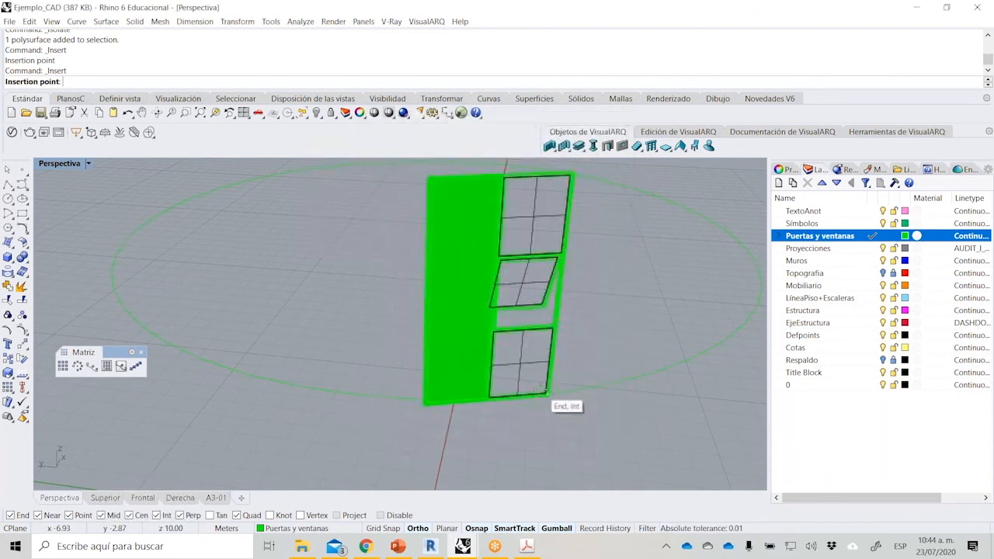
{"action": "left_click", "coordinate": [546, 394]}
{"action": "right_click", "coordinate": [545, 397]}
{"action": "key", "text": "Escape"}
Select both window blocks and zoom in on them to examine how their bases sit on the polygon's sides.
{"action": "right_click_drag", "start_coordinate": [567, 345], "coordinate": [216, 201]}
{"action": "left_click_drag", "start_coordinate": [219, 192], "coordinate": [373, 364]}
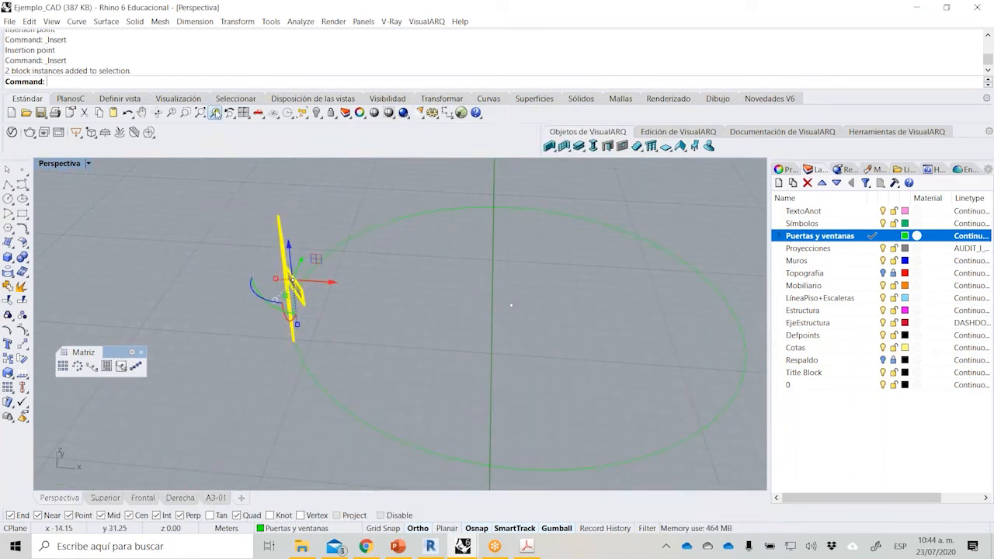
{"action": "left_click", "coordinate": [214, 113]}
{"action": "scroll", "coordinate": [360, 440], "scroll_direction": "up", "scroll_amount": 5}
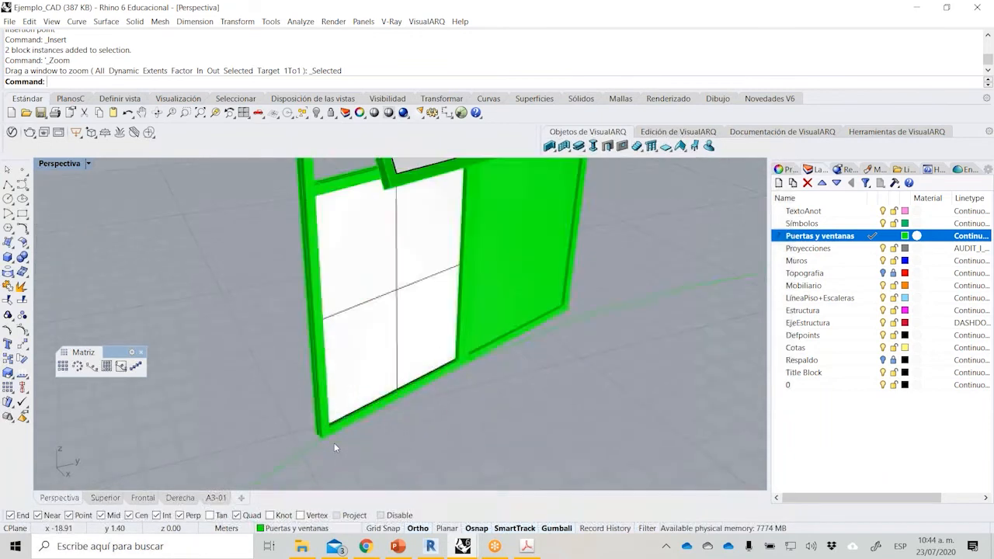
Move the window block with the tilted sash so its base corner sits on the polygon's vertex.
{"action": "right_click_drag", "start_coordinate": [308, 435], "coordinate": [444, 321]}
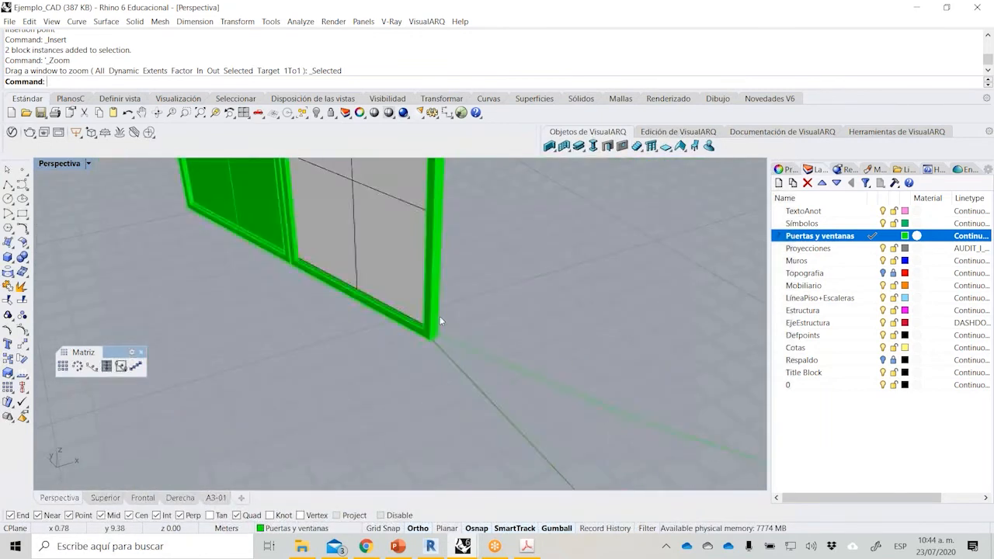
{"action": "scroll", "coordinate": [443, 321], "scroll_direction": "up", "scroll_amount": 4}
{"action": "left_click", "coordinate": [413, 325]}
{"action": "type", "text": "M"}
{"action": "key", "text": "Return"}
{"action": "left_click", "coordinate": [421, 366]}
{"action": "left_click", "coordinate": [437, 356]}
{"action": "right_click_drag", "start_coordinate": [521, 370], "coordinate": [76, 407]}
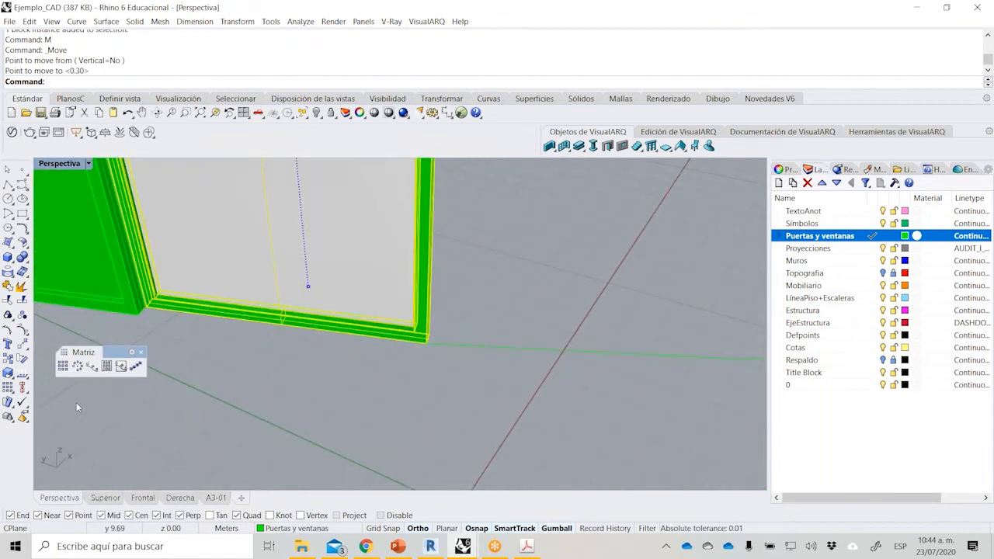
Rotate the tilted-sash window about its base corner on the vertex until its base aligns with the polygon's side.
{"action": "left_click", "coordinate": [22, 359]}
{"action": "left_click", "coordinate": [427, 341]}
{"action": "scroll", "coordinate": [115, 319], "scroll_direction": "up", "scroll_amount": 3}
{"action": "left_click", "coordinate": [167, 299]}
{"action": "left_click", "coordinate": [231, 205]}
{"action": "right_click", "coordinate": [713, 359]}
{"action": "left_click", "coordinate": [715, 366]}
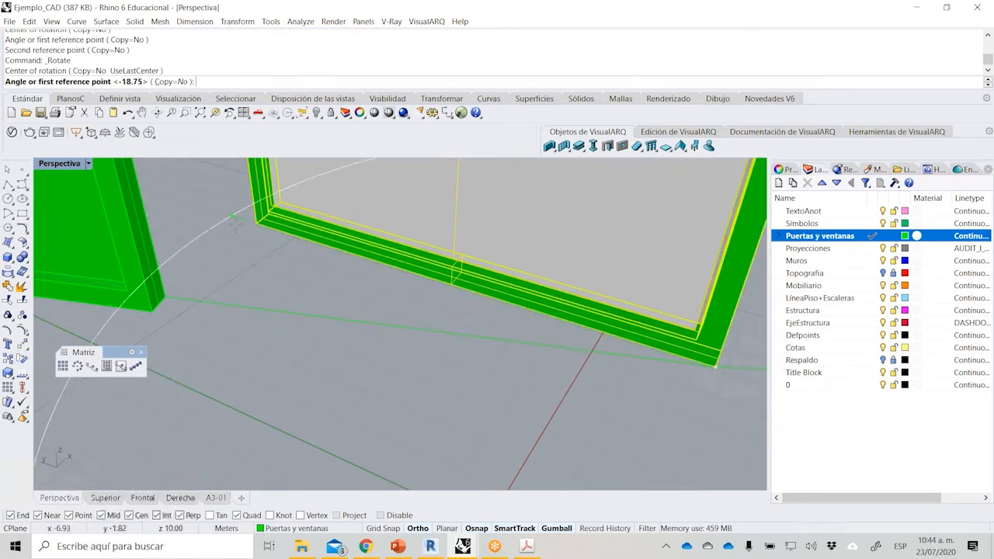
{"action": "left_click", "coordinate": [259, 223]}
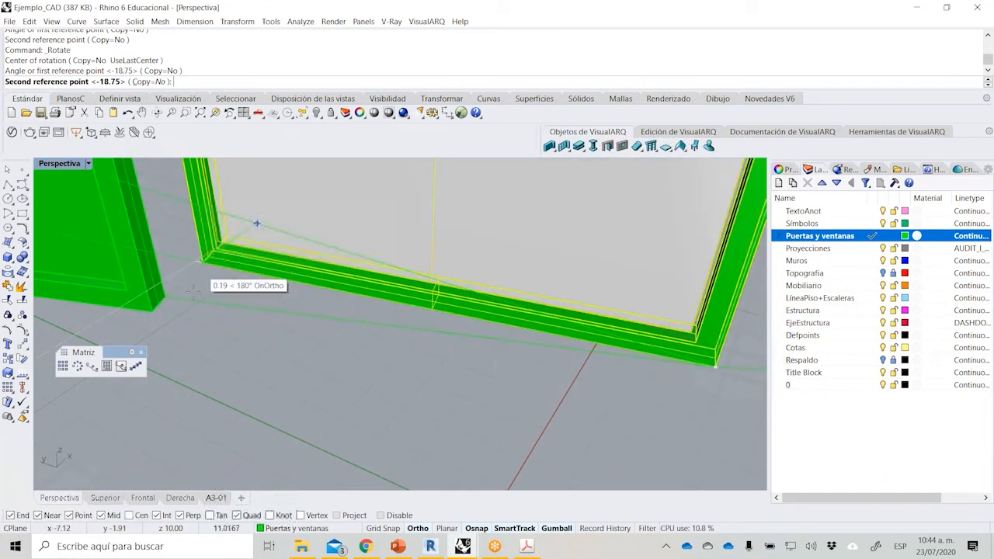
{"action": "left_click", "coordinate": [185, 296]}
{"action": "scroll", "coordinate": [358, 344], "scroll_direction": "down", "scroll_amount": 5}
{"action": "left_click", "coordinate": [325, 359]}
{"action": "right_click_drag", "start_coordinate": [325, 359], "coordinate": [320, 355]}
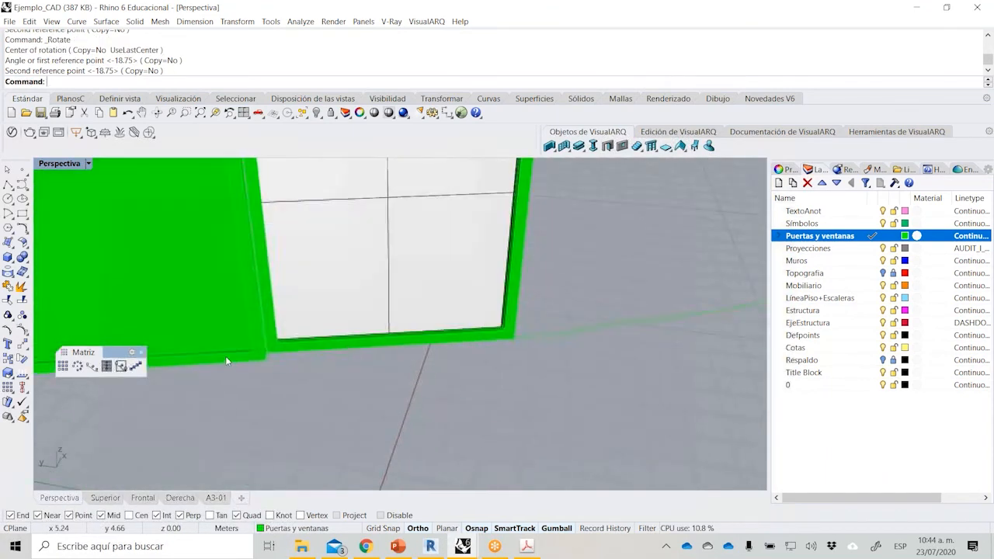
Move the solid-panel window so its base corner meets the neighbouring corner of the tilted-sash window.
{"action": "scroll", "coordinate": [302, 350], "scroll_direction": "up", "scroll_amount": 3}
{"action": "left_click", "coordinate": [303, 361]}
{"action": "type", "text": "M"}
{"action": "key", "text": "Return"}
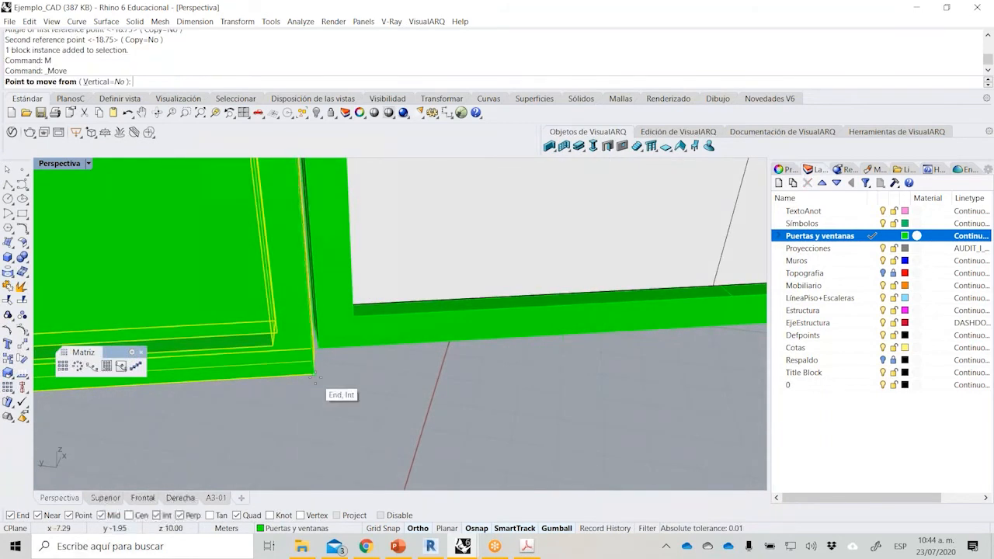
{"action": "left_click", "coordinate": [315, 378]}
{"action": "left_click", "coordinate": [327, 346]}
{"action": "scroll", "coordinate": [327, 347], "scroll_direction": "down", "scroll_amount": 2}
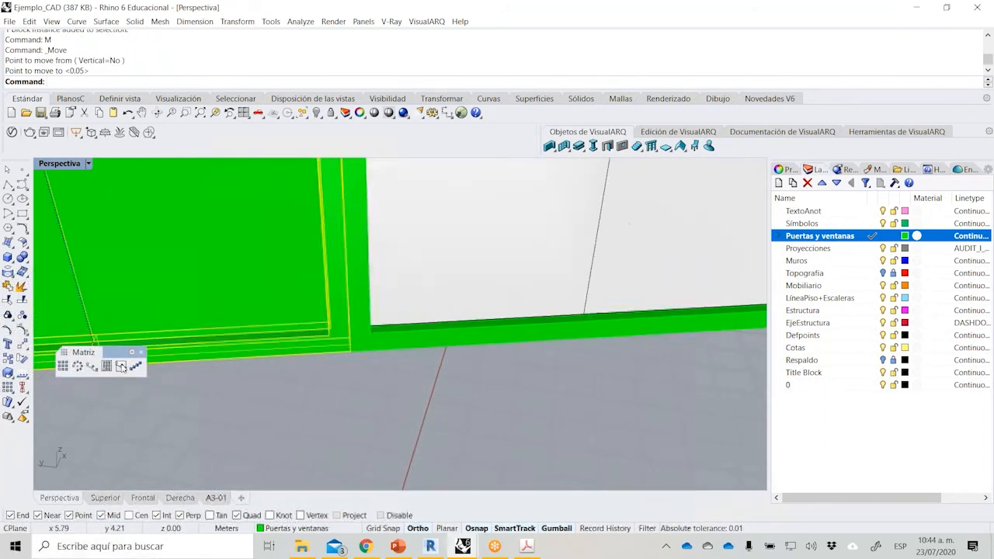
Rotate the solid-panel window about the base corner it shares with the tilted-sash window, swinging it toward the next polygon side.
{"action": "left_click", "coordinate": [21, 358]}
{"action": "left_click", "coordinate": [376, 351]}
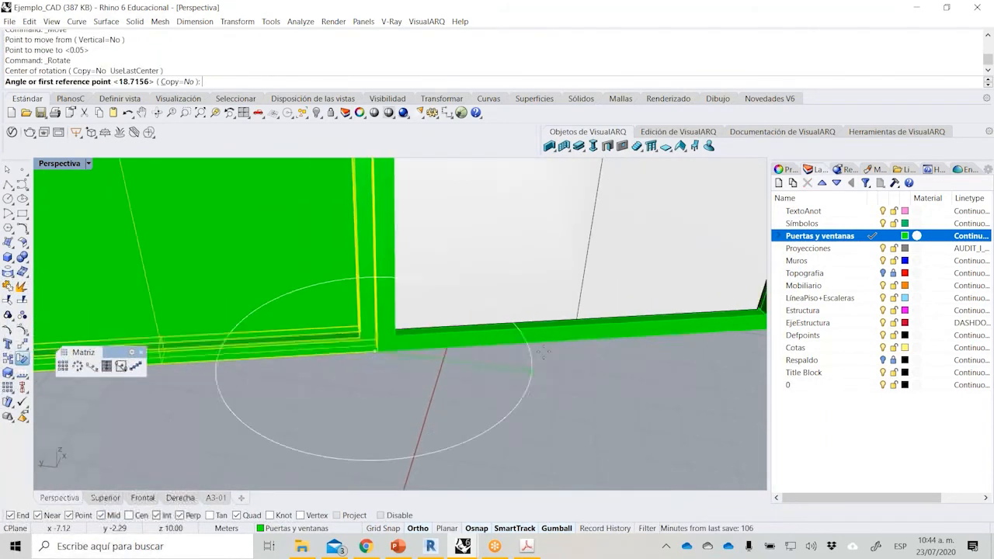
{"action": "scroll", "coordinate": [563, 354], "scroll_direction": "down", "scroll_amount": 3}
{"action": "key", "text": "Escape"}
{"action": "scroll", "coordinate": [441, 357], "scroll_direction": "up", "scroll_amount": 4}
{"action": "right_click", "coordinate": [444, 354]}
{"action": "left_click", "coordinate": [451, 341]}
{"action": "scroll", "coordinate": [577, 345], "scroll_direction": "down", "scroll_amount": 1}
{"action": "scroll", "coordinate": [466, 349], "scroll_direction": "up", "scroll_amount": 4}
{"action": "left_click", "coordinate": [363, 342]}
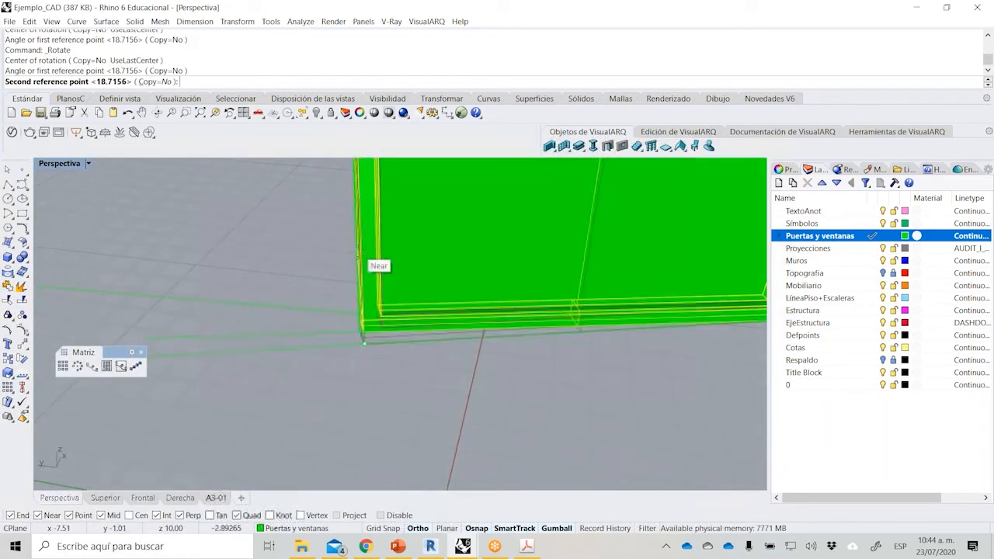
{"action": "left_click", "coordinate": [359, 323]}
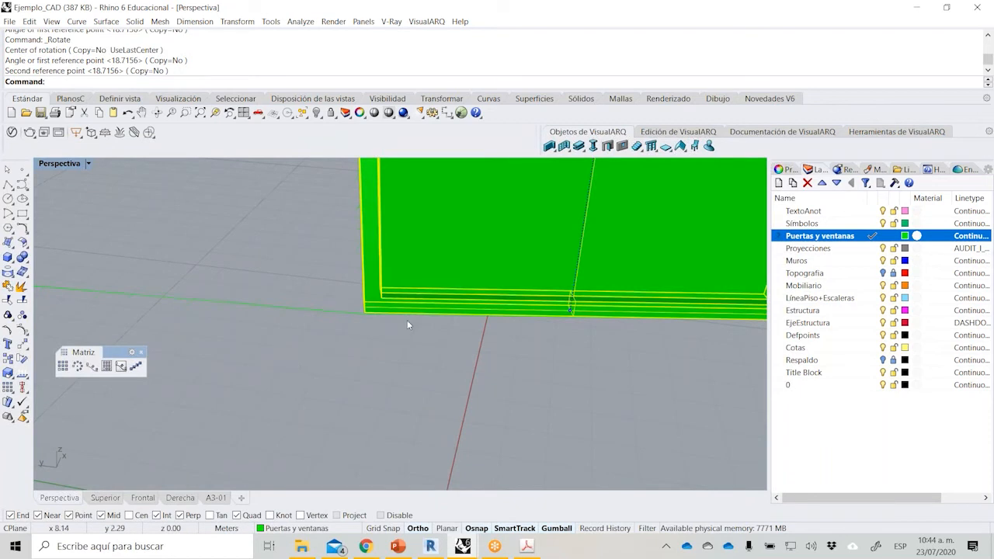
Rotate the solid-panel window again about the shared corner so its far base corner lands on the polygon's next vertex.
{"action": "scroll", "coordinate": [407, 320], "scroll_direction": "up", "scroll_amount": 5}
{"action": "scroll", "coordinate": [329, 310], "scroll_direction": "up", "scroll_amount": 5}
{"action": "right_click_drag", "start_coordinate": [247, 333], "coordinate": [272, 366]}
{"action": "scroll", "coordinate": [273, 367], "scroll_direction": "down", "scroll_amount": 5}
{"action": "scroll", "coordinate": [446, 354], "scroll_direction": "down", "scroll_amount": 4}
{"action": "right_click", "coordinate": [458, 351]}
{"action": "left_click", "coordinate": [591, 321]}
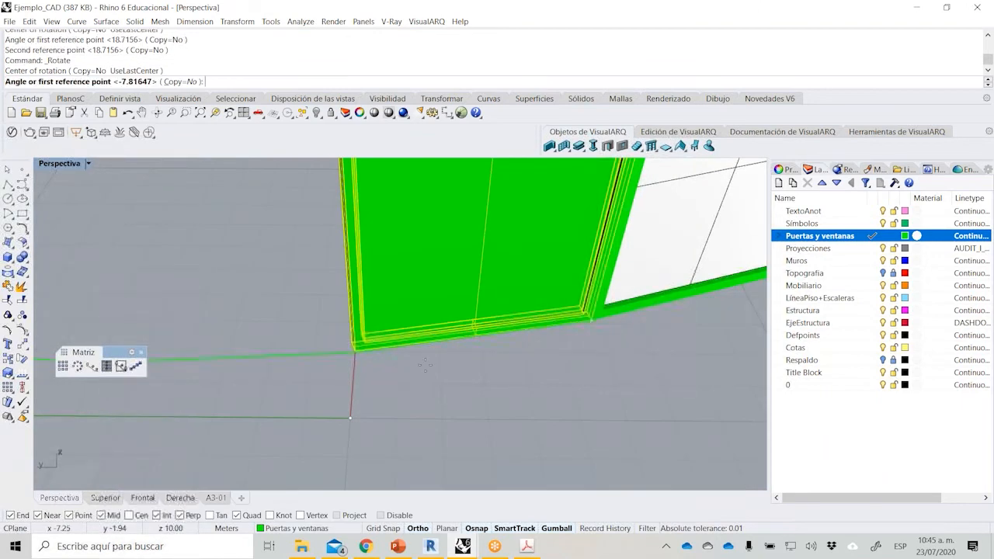
{"action": "scroll", "coordinate": [335, 362], "scroll_direction": "up", "scroll_amount": 5}
{"action": "scroll", "coordinate": [408, 317], "scroll_direction": "up", "scroll_amount": 7}
{"action": "left_click", "coordinate": [415, 327]}
{"action": "left_click", "coordinate": [347, 397]}
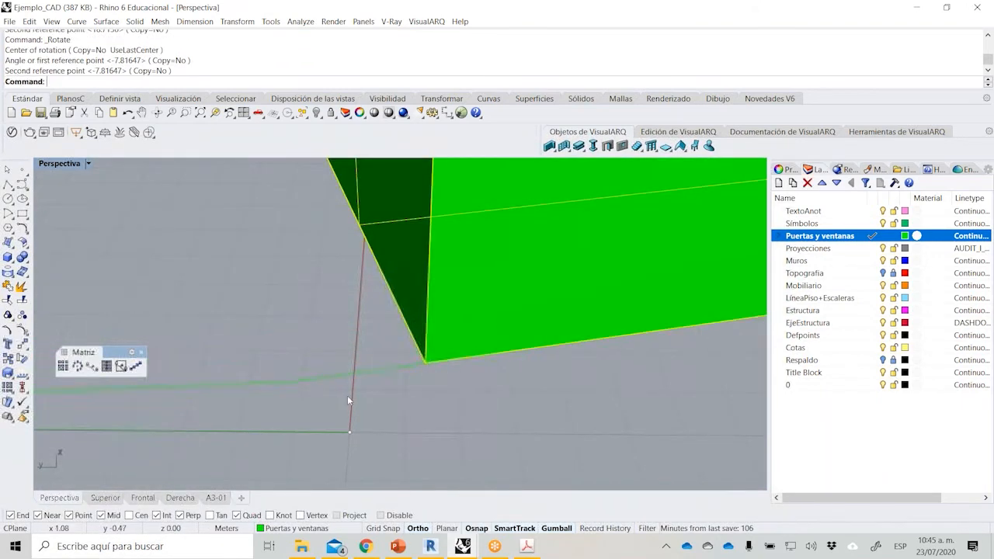
Copy the solid-panel window onto the following polygon side with Orient, Copy=Yes, using its two base corners as reference points.
{"action": "left_click", "coordinate": [292, 402]}
{"action": "scroll", "coordinate": [303, 410], "scroll_direction": "down", "scroll_amount": 2}
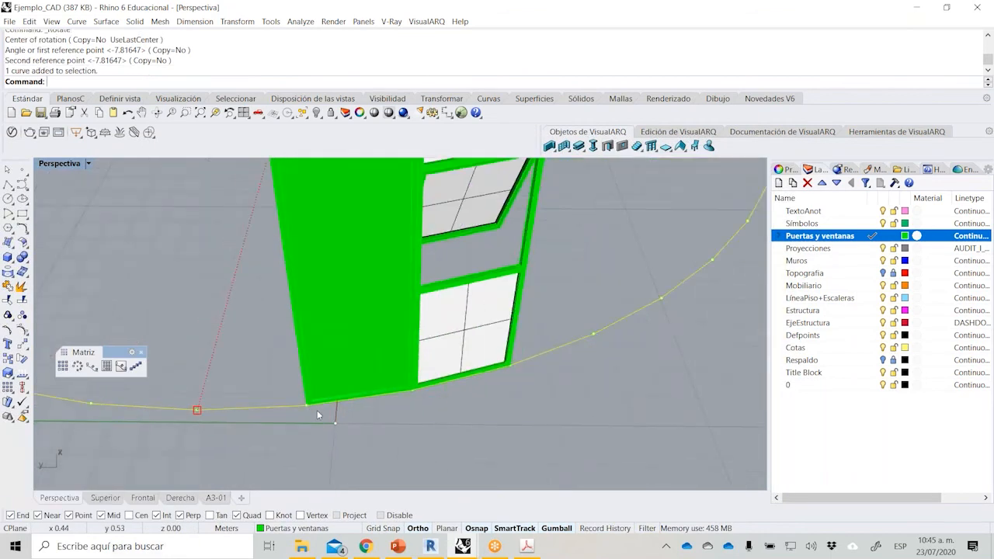
{"action": "key", "text": "Escape"}
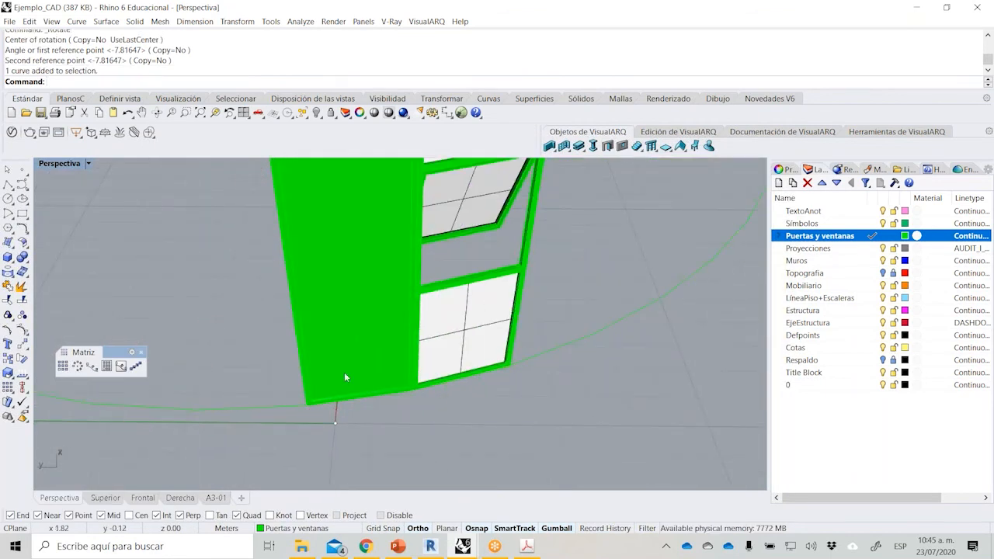
{"action": "left_click", "coordinate": [358, 376]}
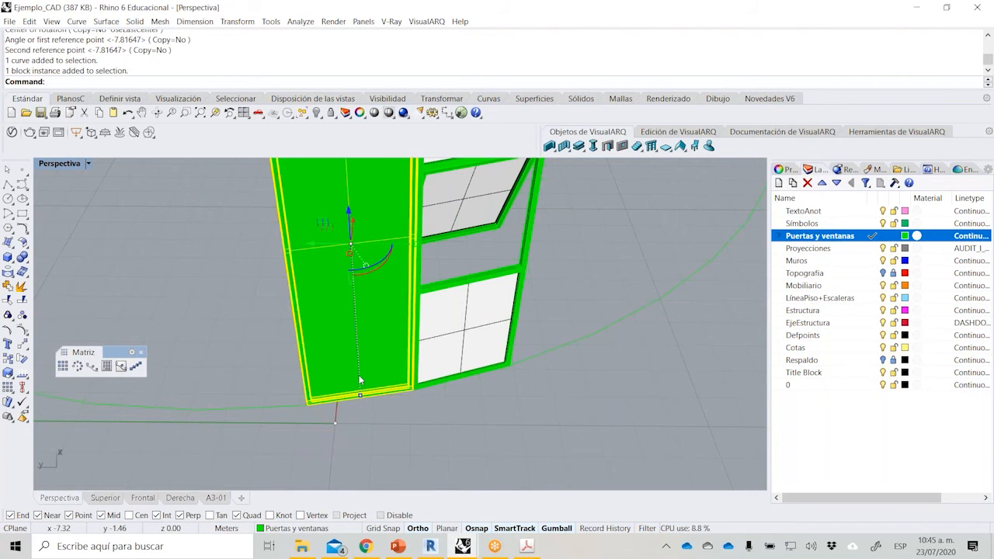
{"action": "key", "text": "Return"}
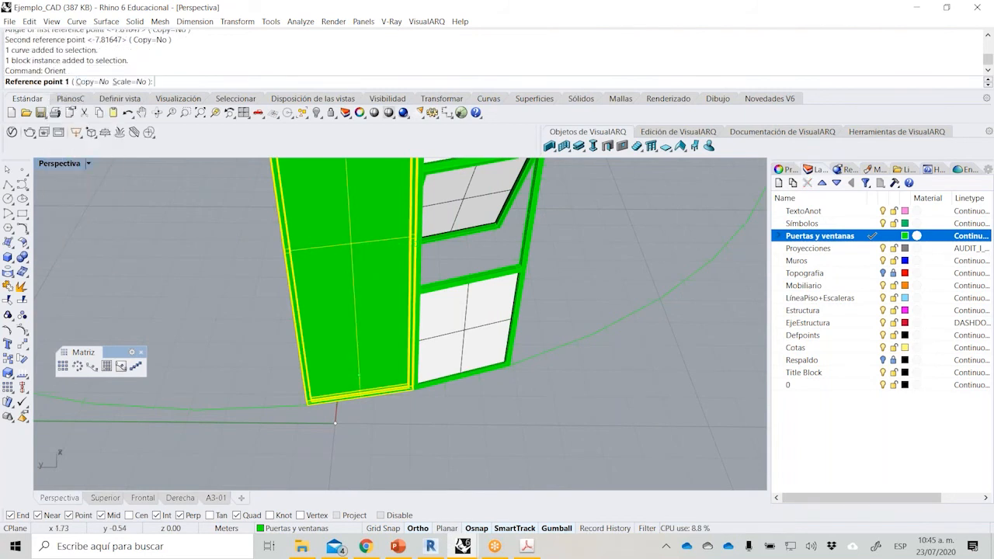
{"action": "left_click", "coordinate": [92, 81]}
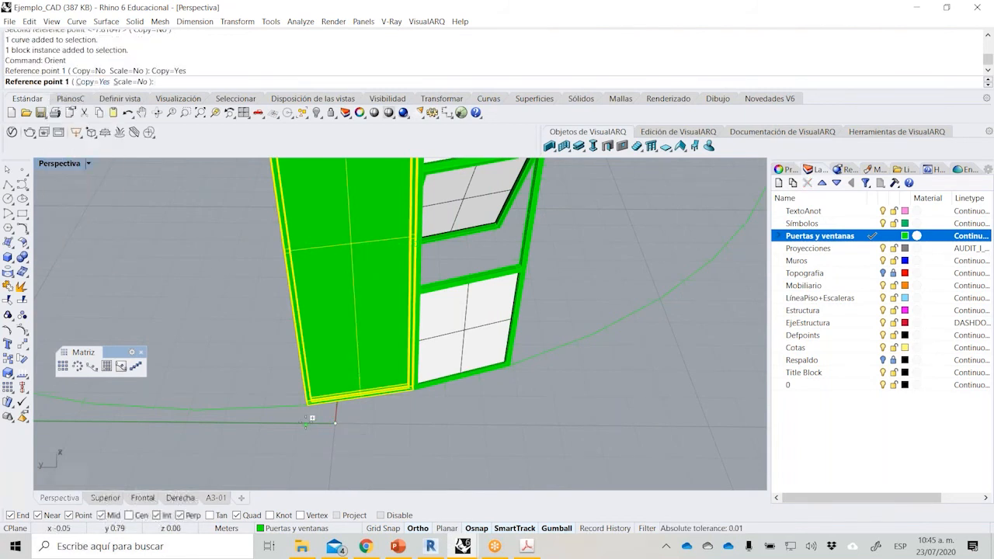
{"action": "scroll", "coordinate": [311, 412], "scroll_direction": "up", "scroll_amount": 5}
{"action": "left_click", "coordinate": [304, 384]}
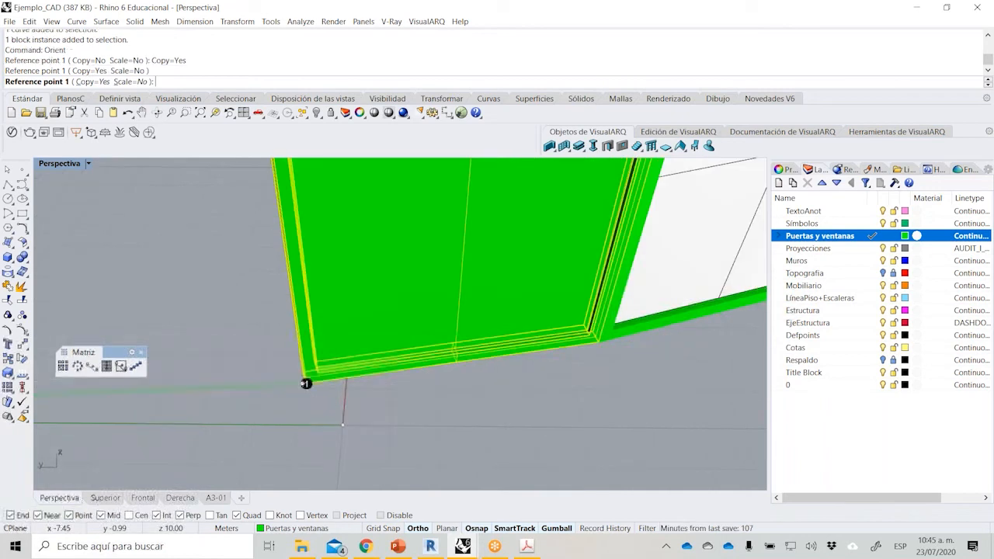
{"action": "key", "text": "Escape"}
{"action": "right_click", "coordinate": [598, 342]}
{"action": "left_click", "coordinate": [597, 342]}
{"action": "left_click", "coordinate": [313, 383]}
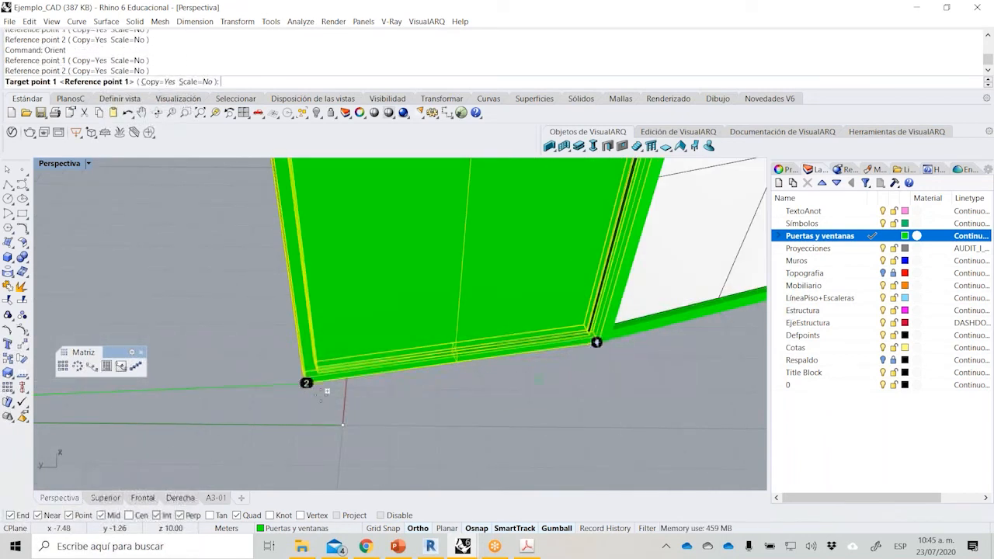
{"action": "right_click", "coordinate": [307, 383]}
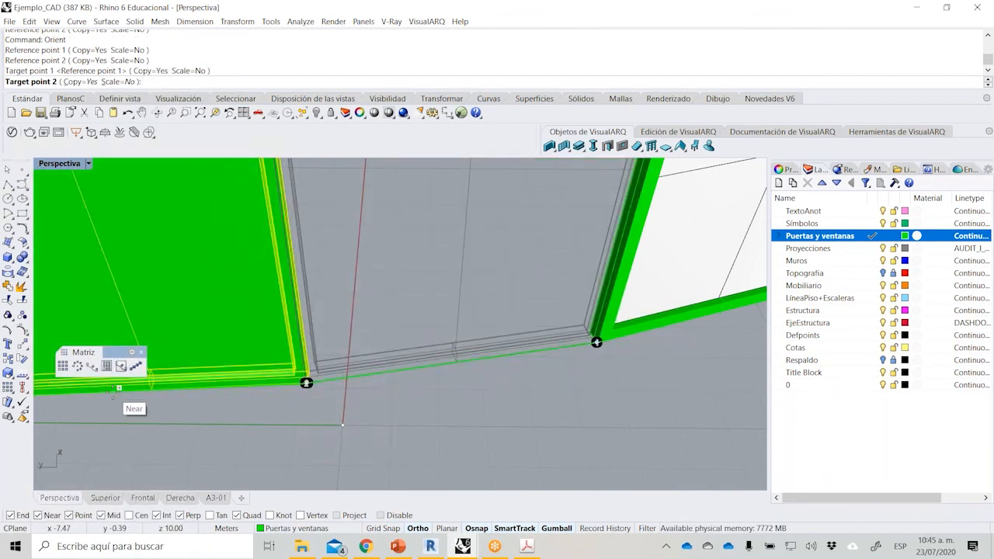
{"action": "left_click", "coordinate": [118, 386]}
{"action": "key", "text": "Escape"}
Delete the 48-sided polygon curve beneath the three windows.
{"action": "scroll", "coordinate": [337, 402], "scroll_direction": "down", "scroll_amount": 6}
{"action": "left_click", "coordinate": [232, 393]}
{"action": "key", "text": "Delete"}
{"action": "scroll", "coordinate": [393, 329], "scroll_direction": "down", "scroll_amount": 4}
{"action": "scroll", "coordinate": [393, 330], "scroll_direction": "up", "scroll_amount": 5}
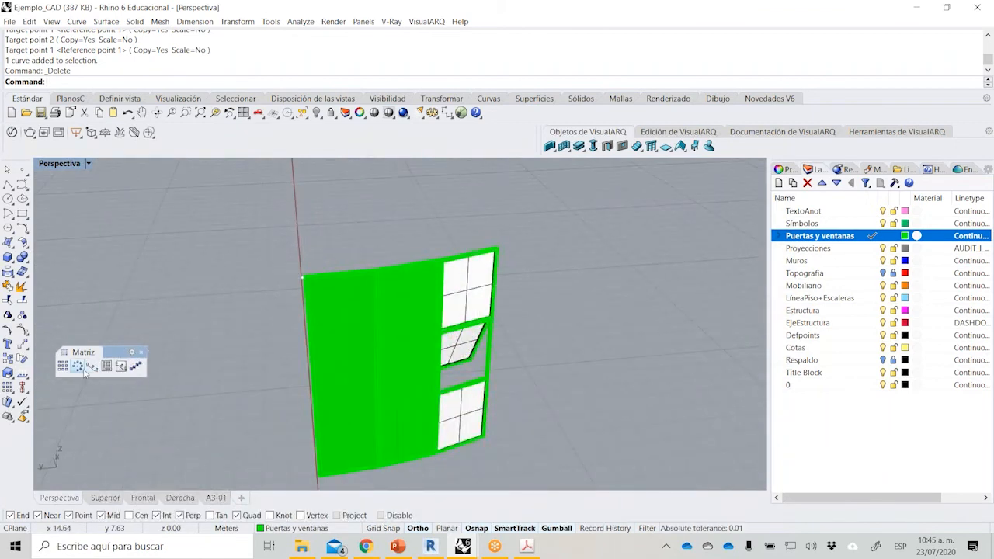
Create a polar array of the three window blocks around the ring's center point, with 16 items over 360 degrees.
{"action": "left_click_drag", "start_coordinate": [566, 366], "coordinate": [281, 355]}
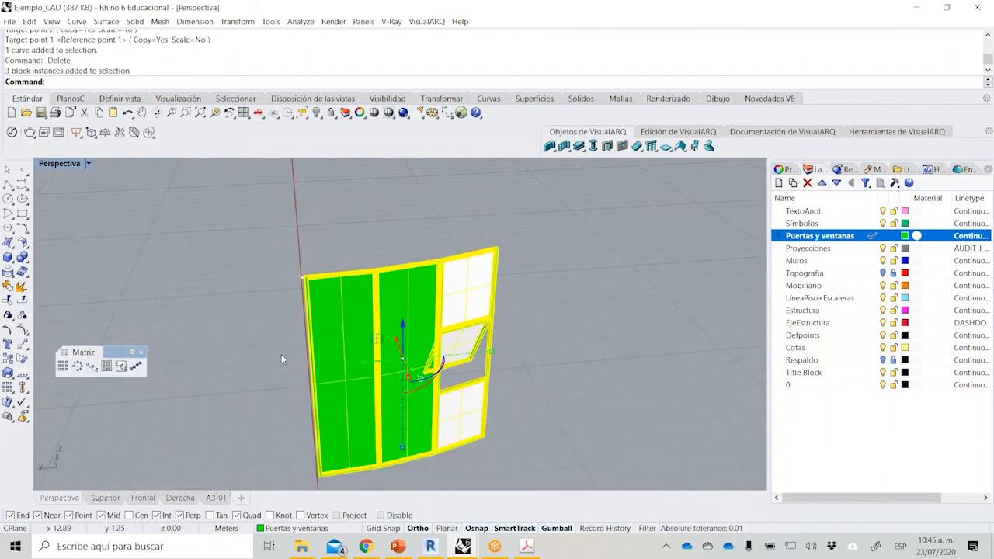
{"action": "left_click", "coordinate": [77, 366]}
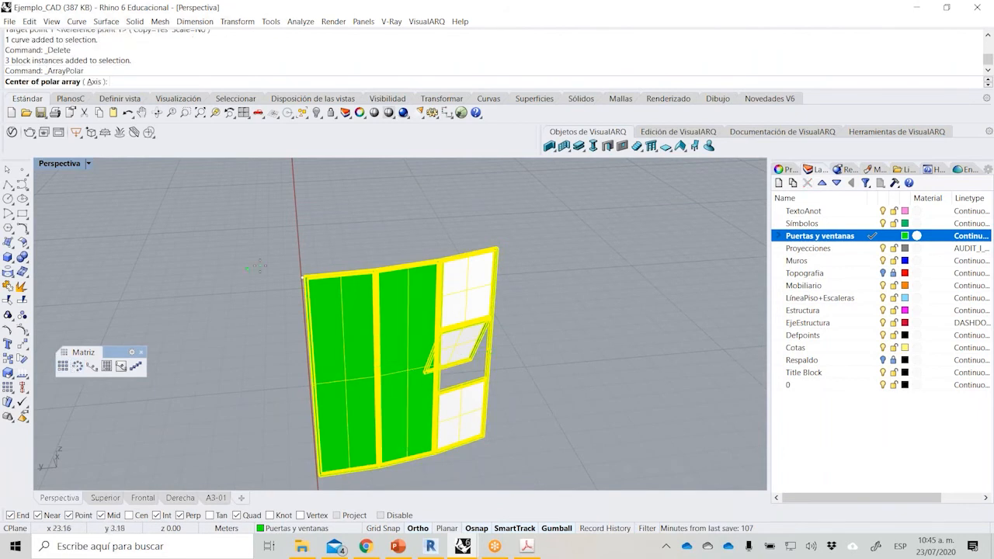
{"action": "right_click_drag", "start_coordinate": [260, 266], "coordinate": [268, 285]}
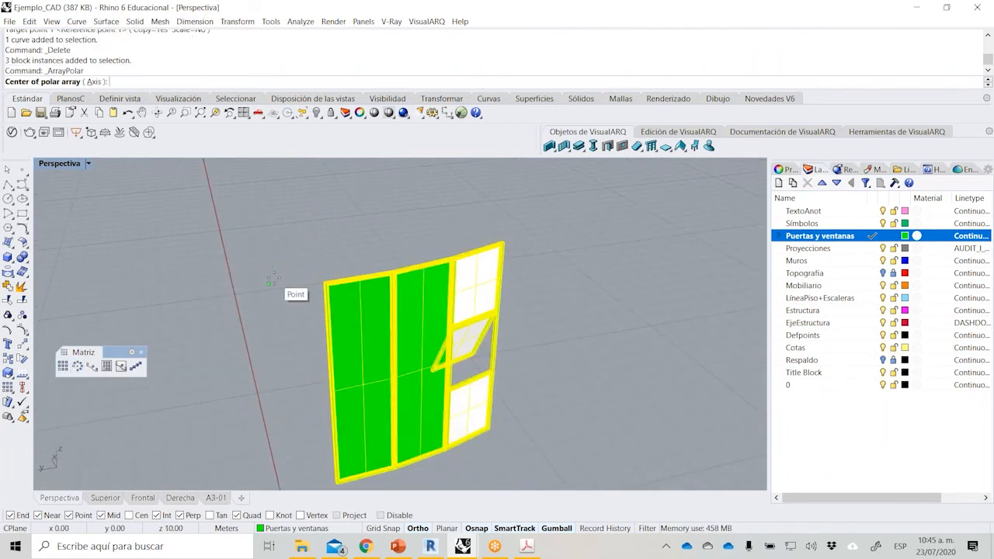
{"action": "left_click", "coordinate": [268, 283]}
{"action": "type", "text": "16"}
{"action": "key", "text": "Return"}
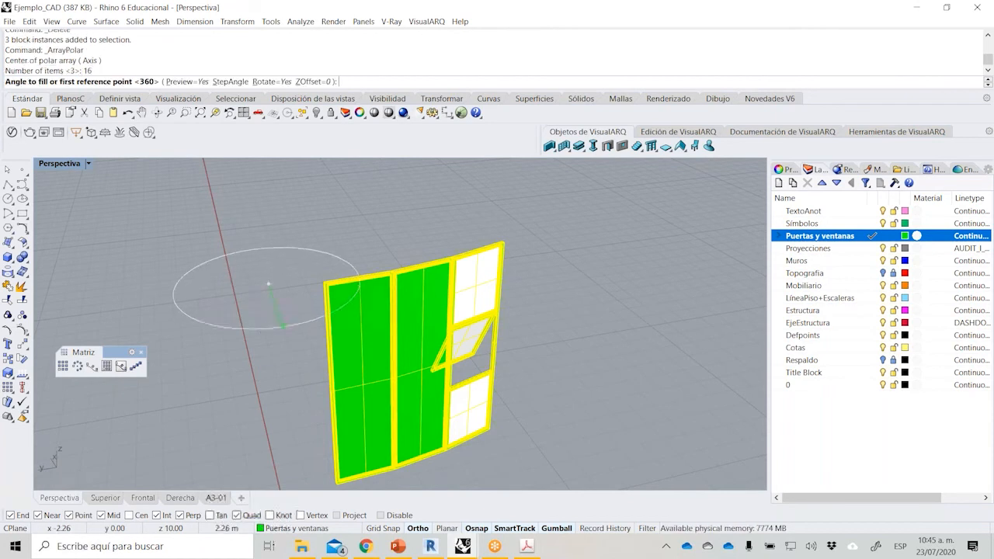
{"action": "key", "text": "Return"}
{"action": "scroll", "coordinate": [269, 333], "scroll_direction": "down", "scroll_amount": 5}
{"action": "right_click_drag", "start_coordinate": [269, 332], "coordinate": [583, 291]}
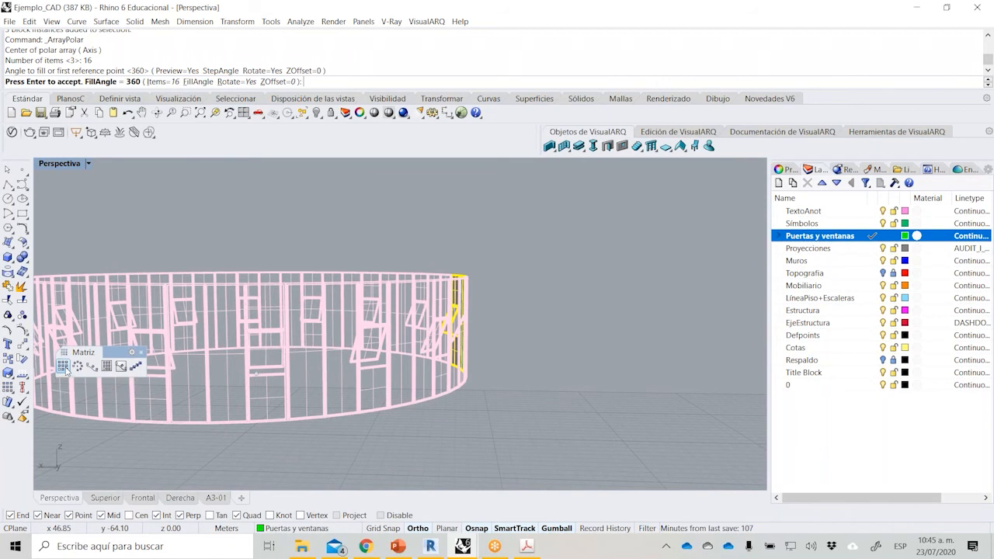
{"action": "scroll", "coordinate": [613, 318], "scroll_direction": "down", "scroll_amount": 2}
{"action": "right_click_drag", "start_coordinate": [612, 318], "coordinate": [578, 350]}
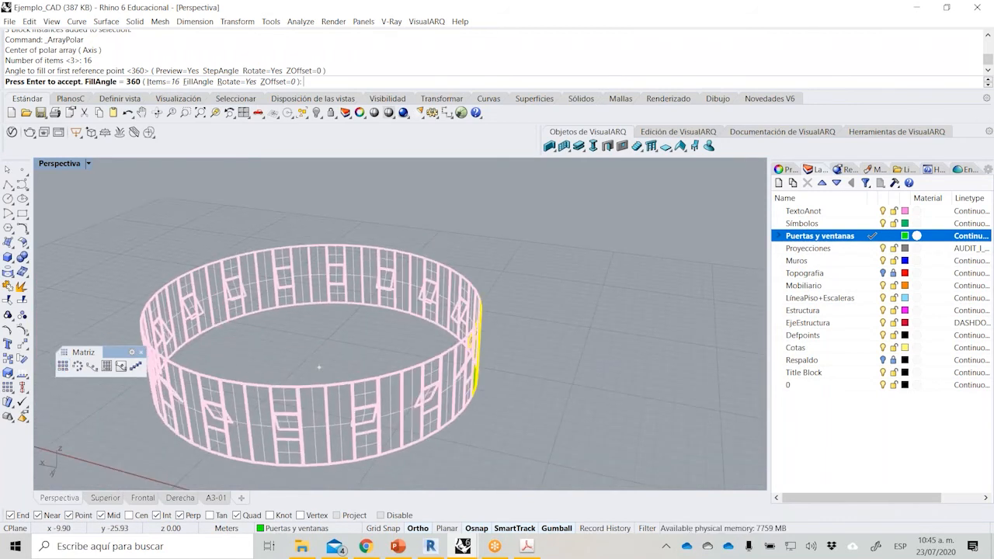
{"action": "key", "text": "Return"}
{"action": "key", "text": "Escape"}
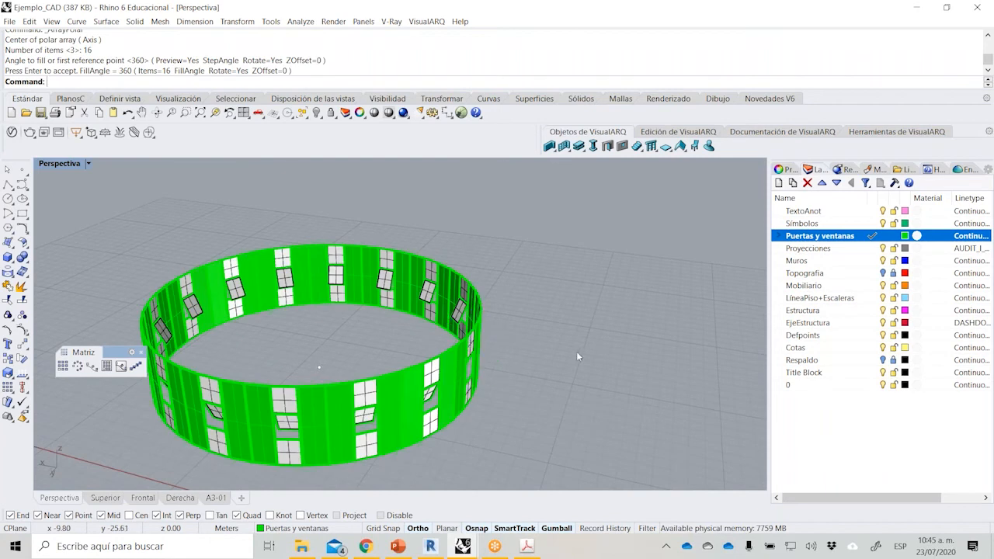
Undo the polar array and try rotating the tilted-sash window 180 degrees about its vertical axis, reverting the rotation.
{"action": "scroll", "coordinate": [431, 393], "scroll_direction": "up", "scroll_amount": 6}
{"action": "key", "text": "ctrl+z"}
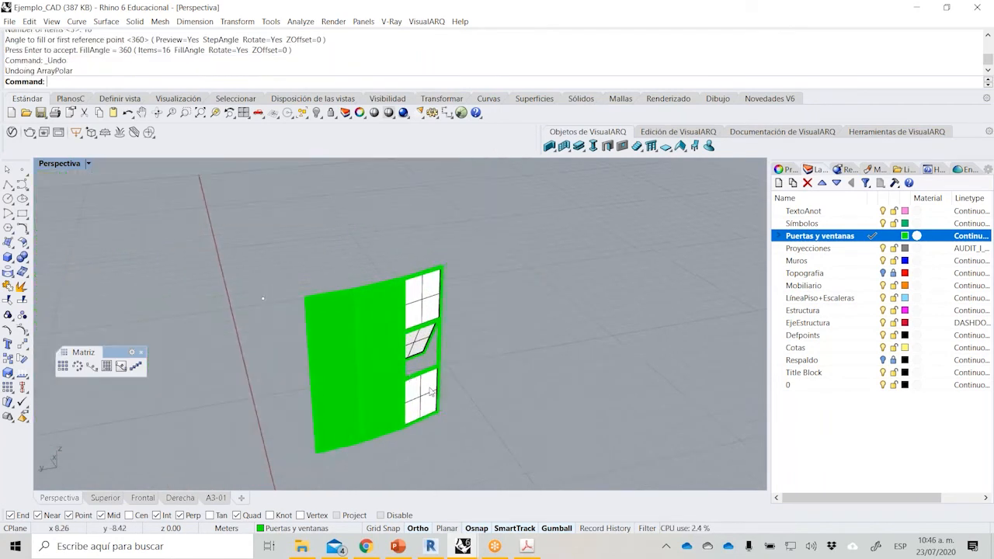
{"action": "left_click", "coordinate": [432, 393]}
{"action": "left_click", "coordinate": [434, 302]}
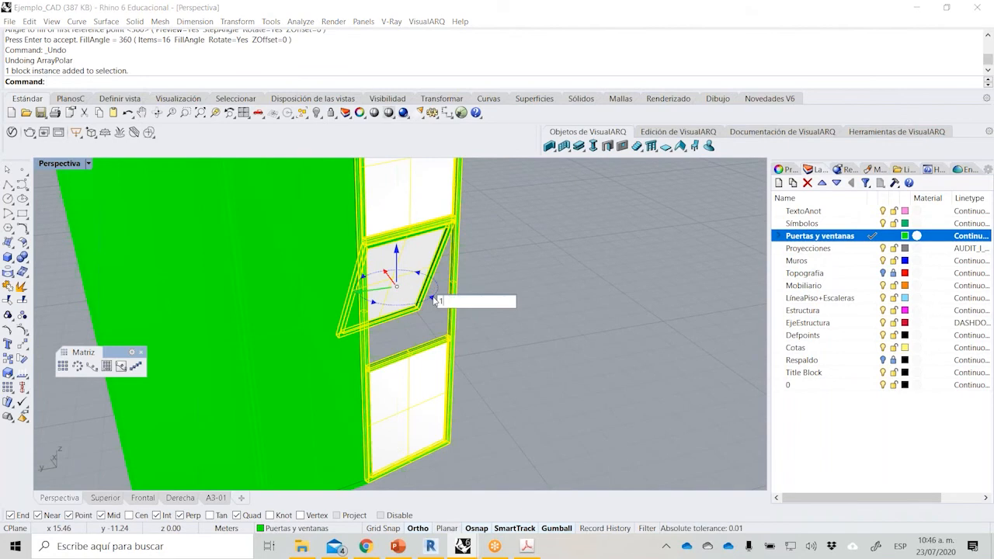
{"action": "type", "text": "180"}
{"action": "key", "text": "Return"}
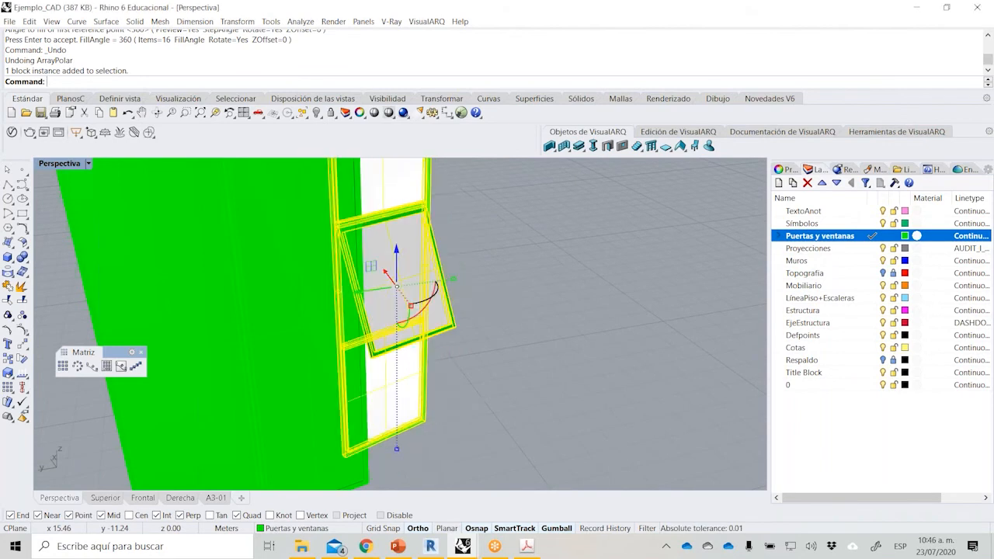
{"action": "scroll", "coordinate": [456, 328], "scroll_direction": "down", "scroll_amount": 3}
{"action": "scroll", "coordinate": [316, 403], "scroll_direction": "up", "scroll_amount": 6}
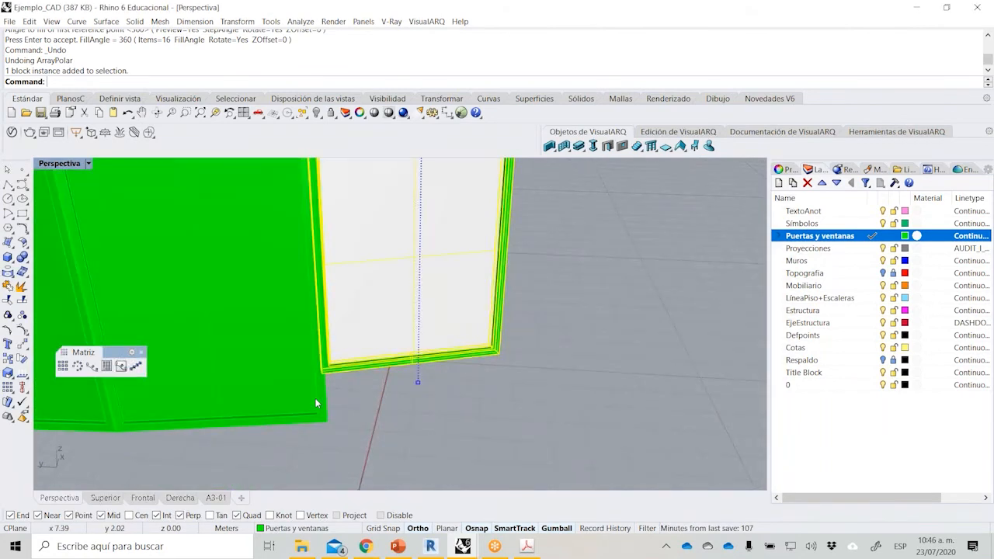
{"action": "key", "text": "ctrl+z"}
{"action": "scroll", "coordinate": [334, 404], "scroll_direction": "down", "scroll_amount": 5}
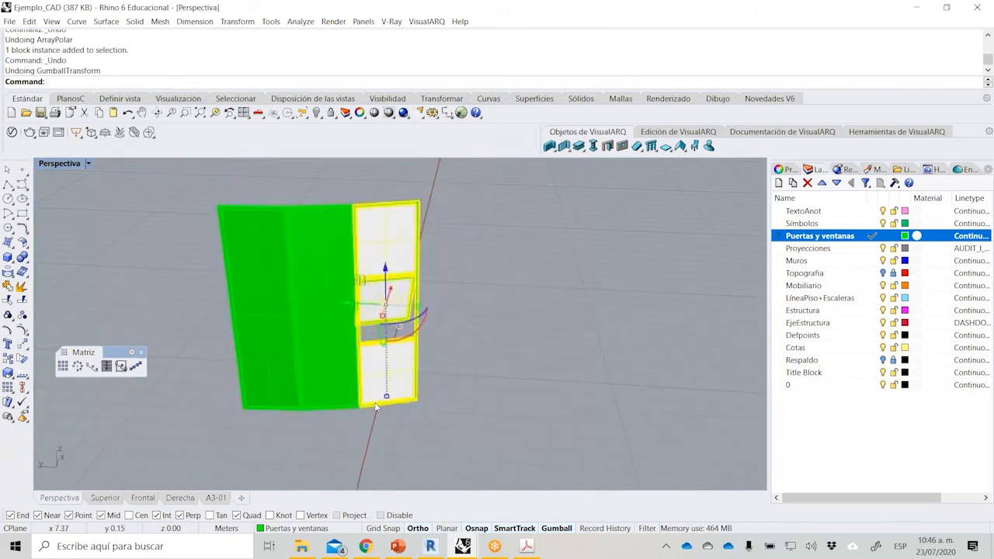
{"action": "key", "text": "ctrl+z"}
{"action": "key", "text": "ctrl+y"}
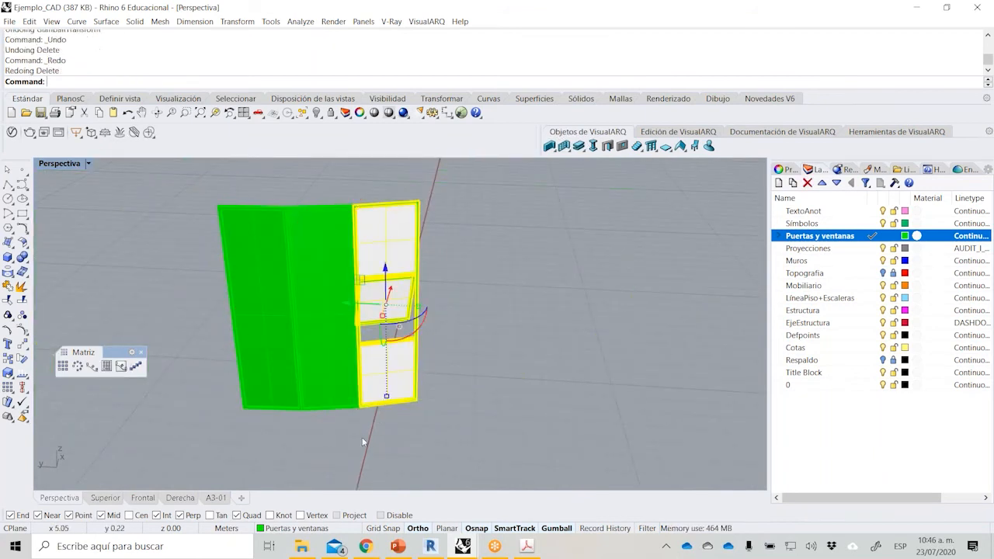
{"action": "left_click", "coordinate": [365, 435]}
{"action": "left_click", "coordinate": [397, 391]}
{"action": "left_click", "coordinate": [338, 378], "text": "shift"}
{"action": "left_click", "coordinate": [273, 370], "text": "shift"}
{"action": "right_click_drag", "start_coordinate": [273, 370], "coordinate": [373, 364]}
{"action": "left_click", "coordinate": [77, 366]}
{"action": "left_click", "coordinate": [272, 265]}
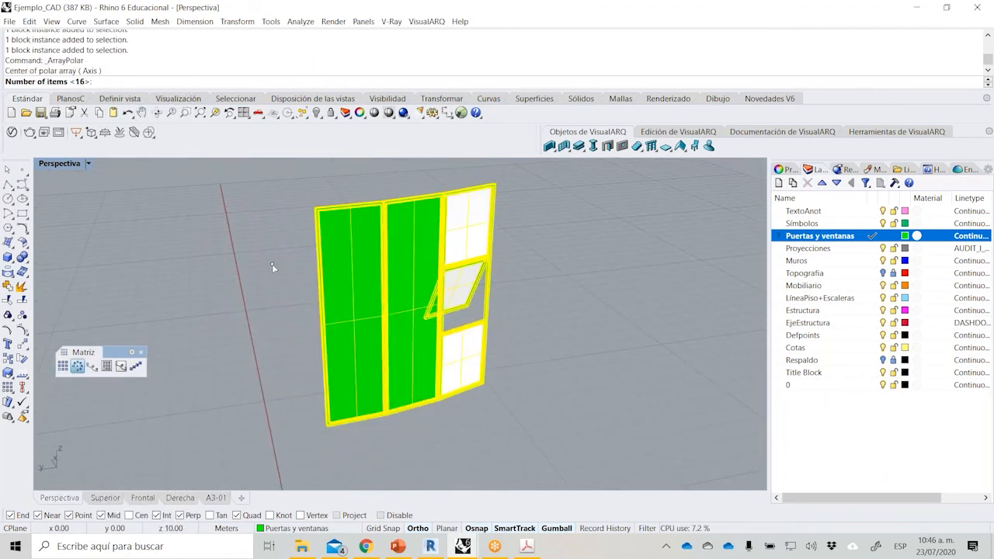
{"action": "key", "text": "Escape"}
Rotate the tilted-sash window 180 degrees about its vertical axis.
{"action": "right_click_drag", "start_coordinate": [491, 395], "coordinate": [394, 394]}
{"action": "scroll", "coordinate": [393, 393], "scroll_direction": "up", "scroll_amount": 4}
{"action": "left_click", "coordinate": [386, 381]}
{"action": "scroll", "coordinate": [386, 382], "scroll_direction": "down", "scroll_amount": 2}
{"action": "left_click", "coordinate": [392, 268]}
{"action": "type", "text": "180"}
{"action": "key", "text": "Return"}
Move the rotated tilted-sash window by a base corner point to realign it with the adjacent solid-panel window.
{"action": "scroll", "coordinate": [353, 380], "scroll_direction": "up", "scroll_amount": 3}
{"action": "type", "text": "M"}
{"action": "key", "text": "Return"}
{"action": "left_click", "coordinate": [281, 364]}
{"action": "left_click", "coordinate": [416, 385]}
{"action": "scroll", "coordinate": [416, 385], "scroll_direction": "down", "scroll_amount": 3}
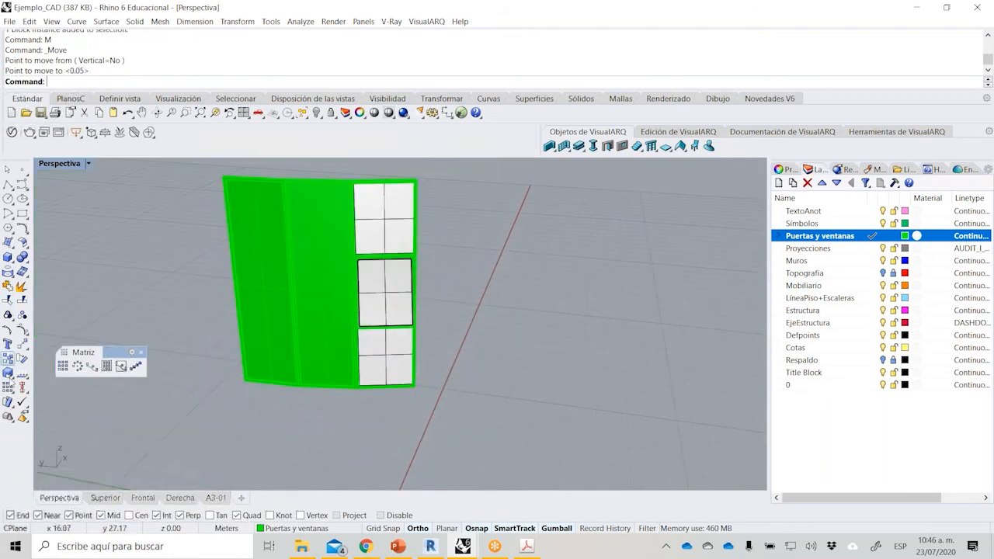
Set up a polar array of the three window blocks around the ring's center point, with 16 items over 360 degrees.
{"action": "left_click", "coordinate": [78, 367]}
{"action": "left_click", "coordinate": [375, 308]}
{"action": "left_click", "coordinate": [334, 279]}
{"action": "right_click_drag", "start_coordinate": [333, 275], "coordinate": [321, 325]}
{"action": "key", "text": "Return"}
{"action": "left_click", "coordinate": [389, 199]}
{"action": "key", "text": "Return"}
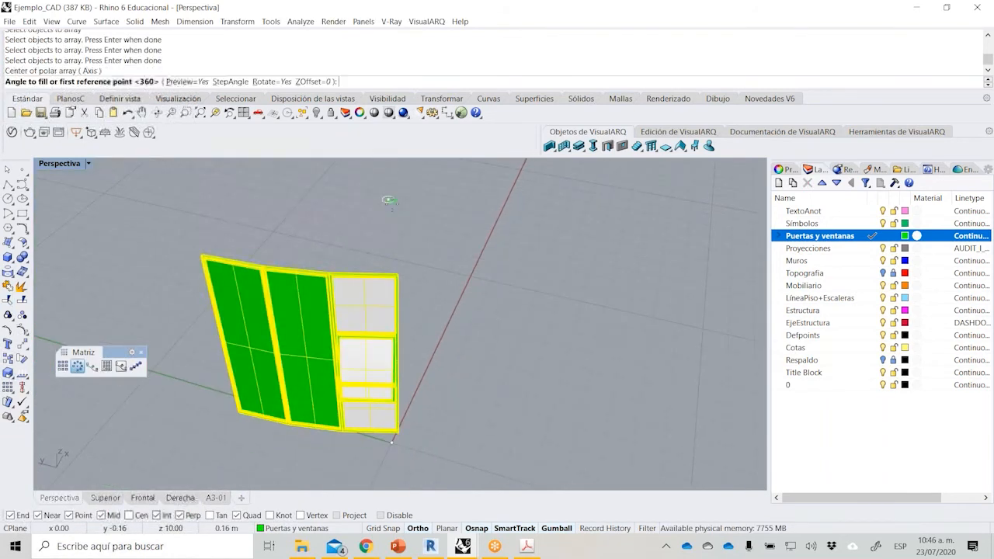
{"action": "key", "text": "Return"}
{"action": "scroll", "coordinate": [425, 270], "scroll_direction": "down", "scroll_amount": 5}
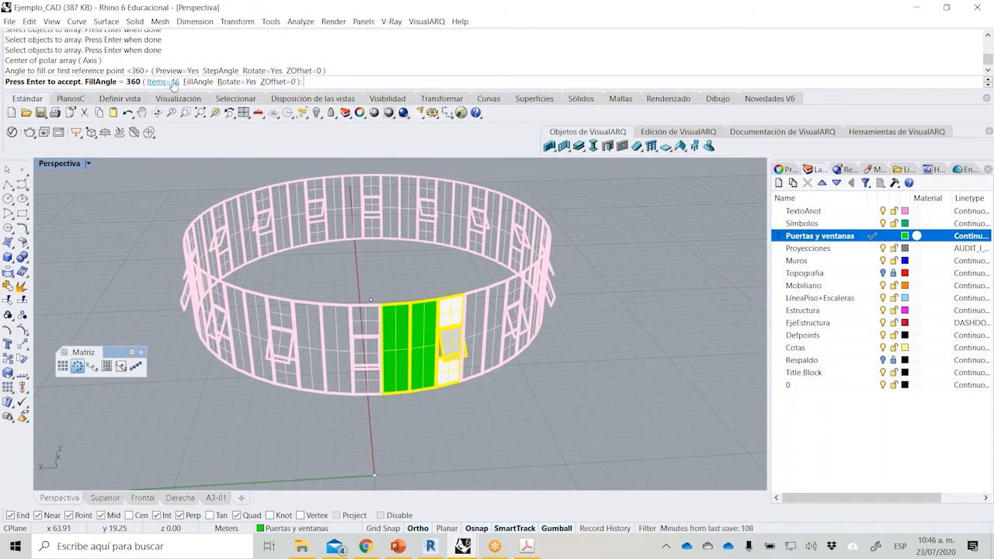
{"action": "scroll", "coordinate": [399, 357], "scroll_direction": "down", "scroll_amount": 3}
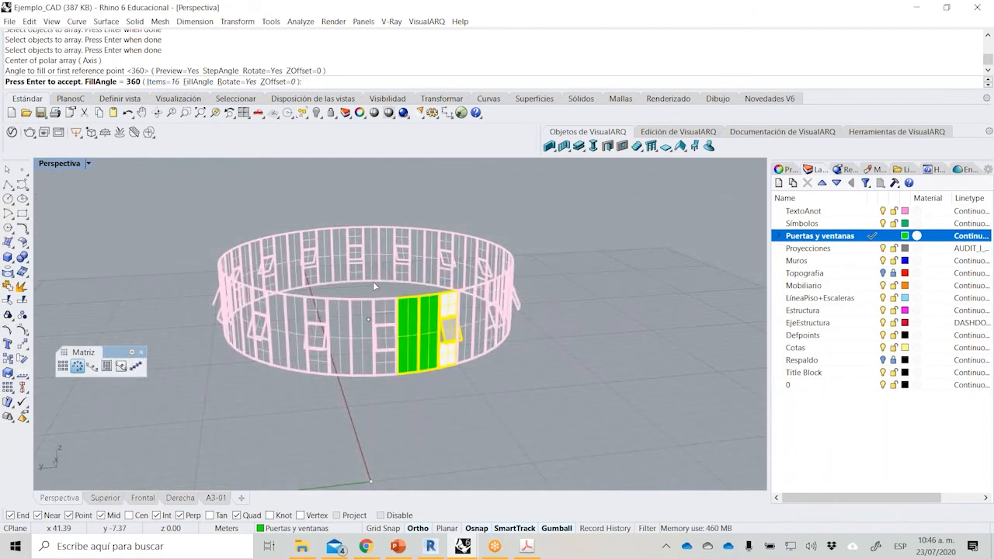
Try a Z offset of 1 on the polar array, then restore the offset to 0.
{"action": "left_click", "coordinate": [268, 81]}
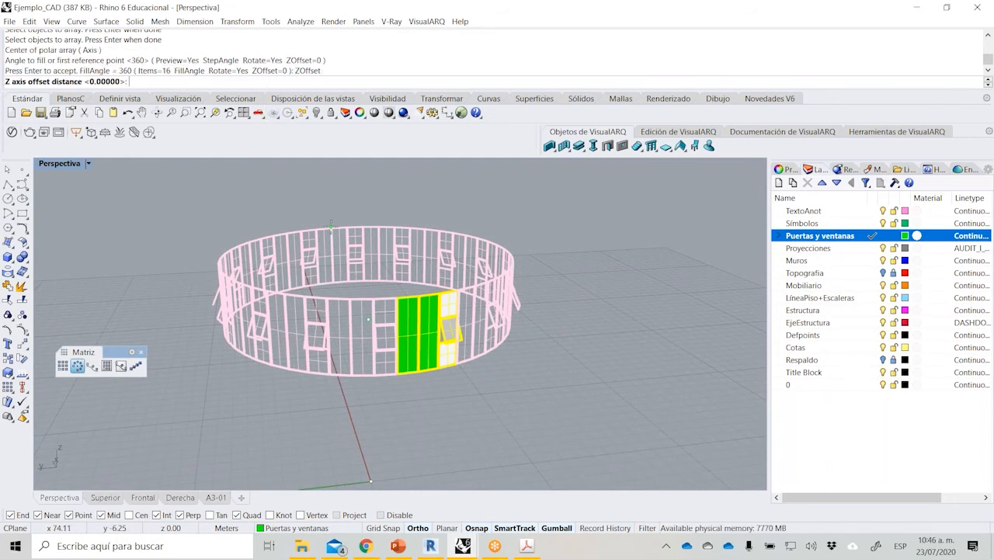
{"action": "type", "text": "1"}
{"action": "key", "text": "Return"}
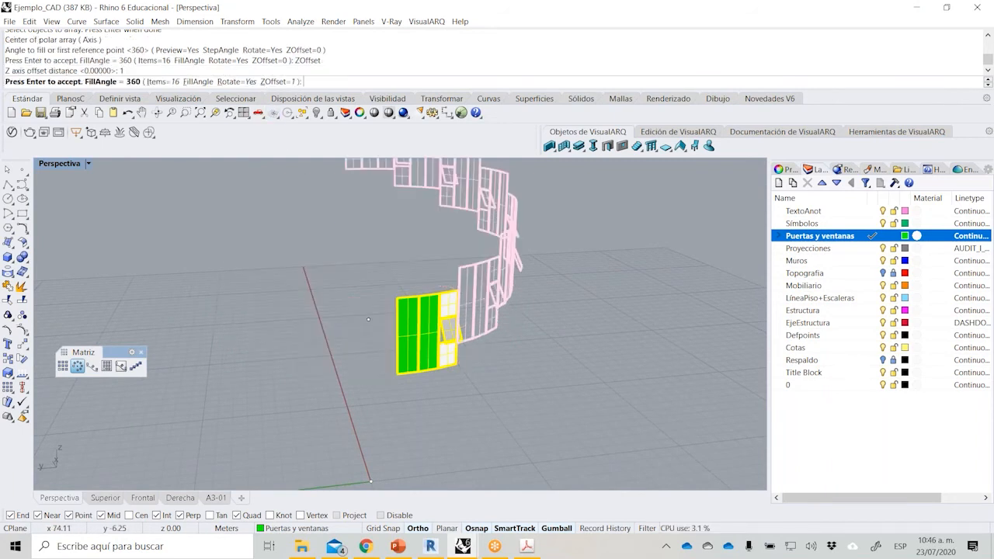
{"action": "scroll", "coordinate": [399, 282], "scroll_direction": "down", "scroll_amount": 5}
{"action": "scroll", "coordinate": [401, 282], "scroll_direction": "up", "scroll_amount": 5}
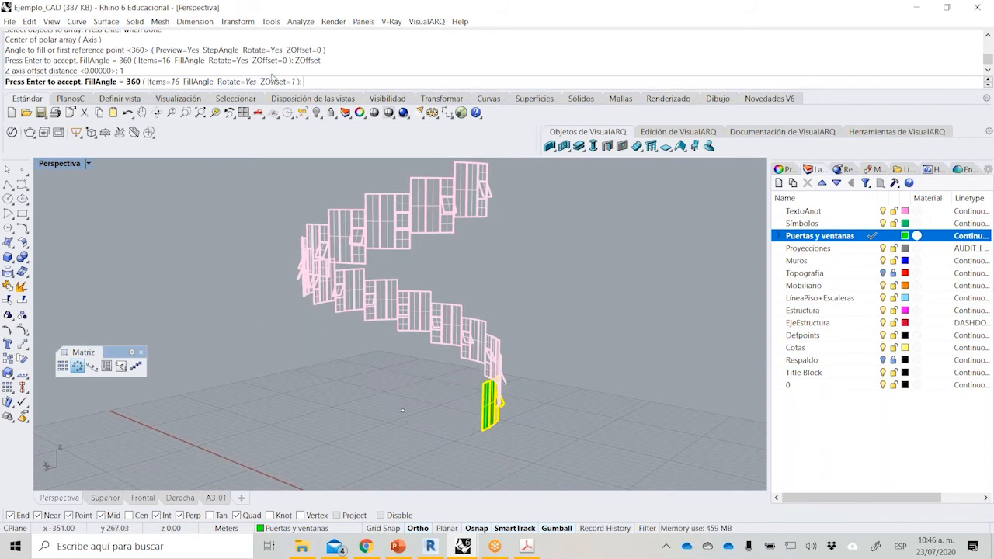
{"action": "left_click", "coordinate": [278, 82]}
{"action": "type", "text": "0"}
{"action": "key", "text": "Return"}
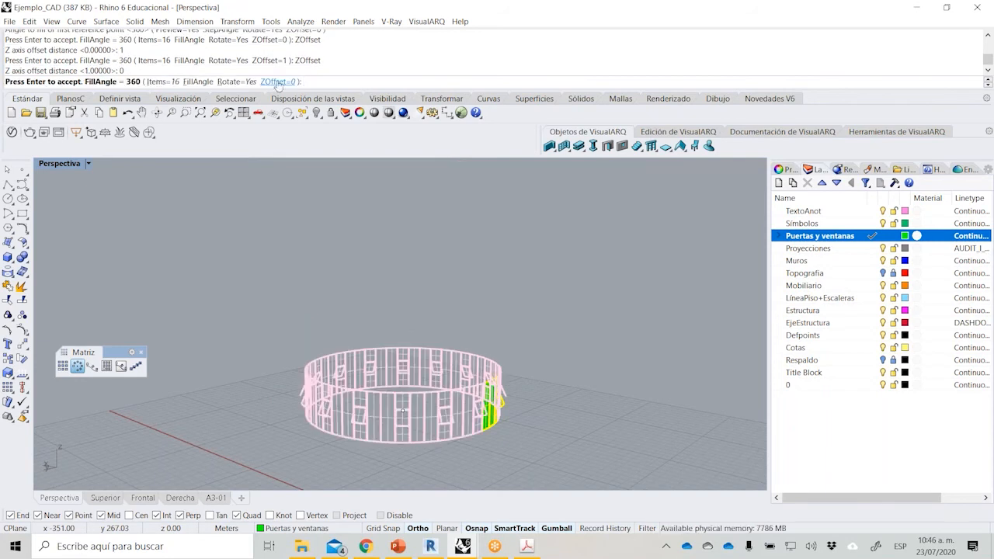
Accept the polar array of windows and show all hidden objects of the pavilion.
{"action": "right_click_drag", "start_coordinate": [455, 391], "coordinate": [413, 426]}
{"action": "key", "text": "Return"}
{"action": "scroll", "coordinate": [410, 423], "scroll_direction": "up", "scroll_amount": 6}
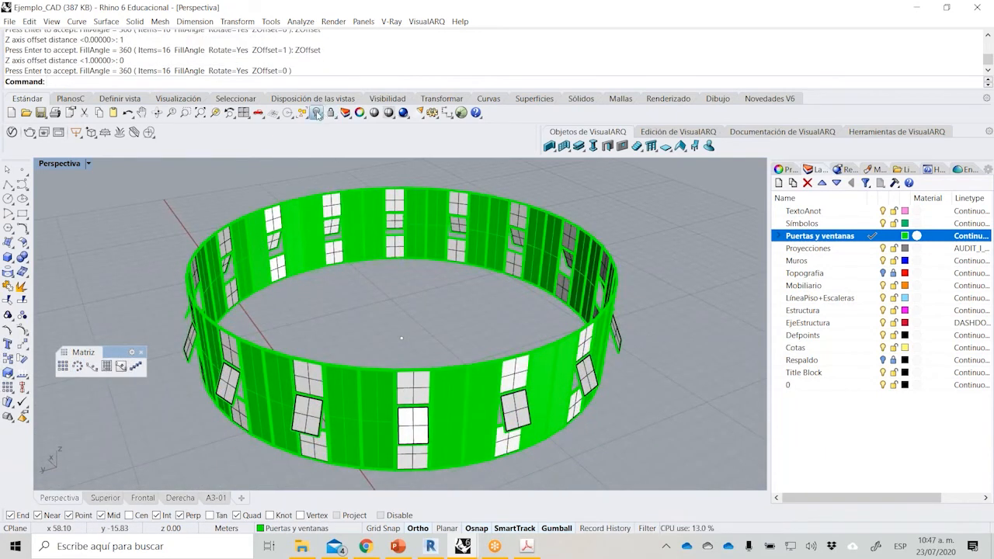
{"action": "left_click", "coordinate": [316, 113]}
{"action": "right_click_drag", "start_coordinate": [304, 412], "coordinate": [264, 302]}
{"action": "scroll", "coordinate": [259, 298], "scroll_direction": "up", "scroll_amount": 4}
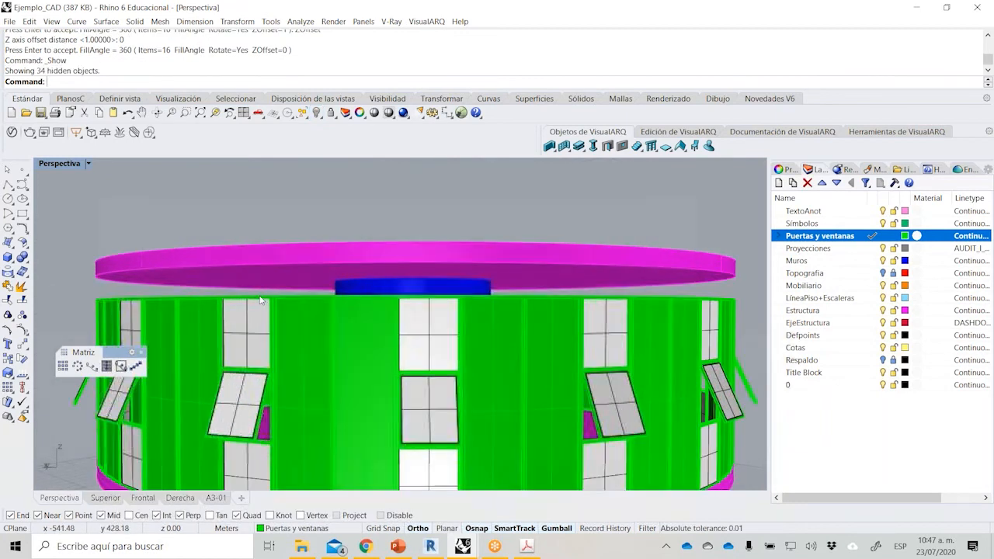
Switch to the PDF brief, read section 5 on the perimeter beam and roof beams, and return to Rhino.
{"action": "left_click", "coordinate": [527, 546]}
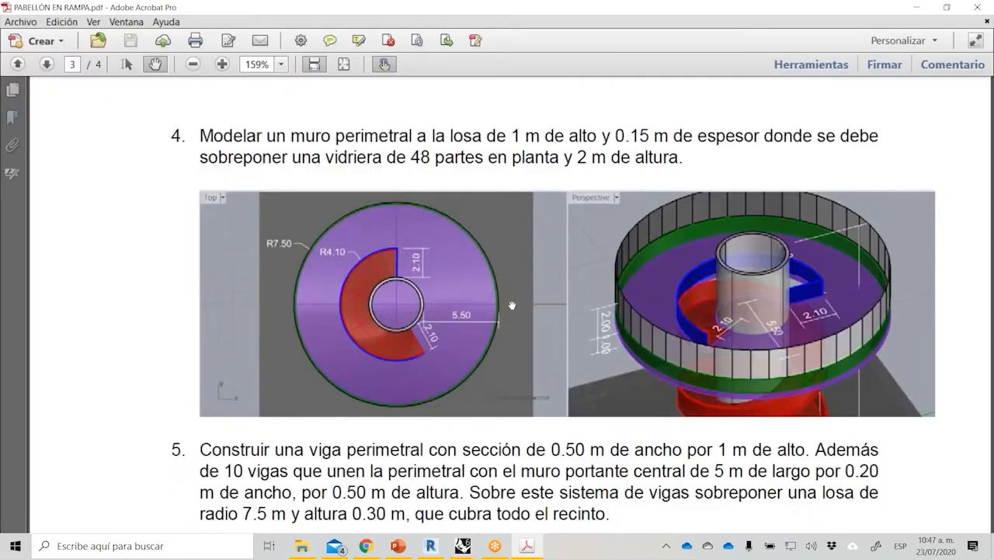
{"action": "scroll", "coordinate": [446, 353], "scroll_direction": "down", "scroll_amount": 5}
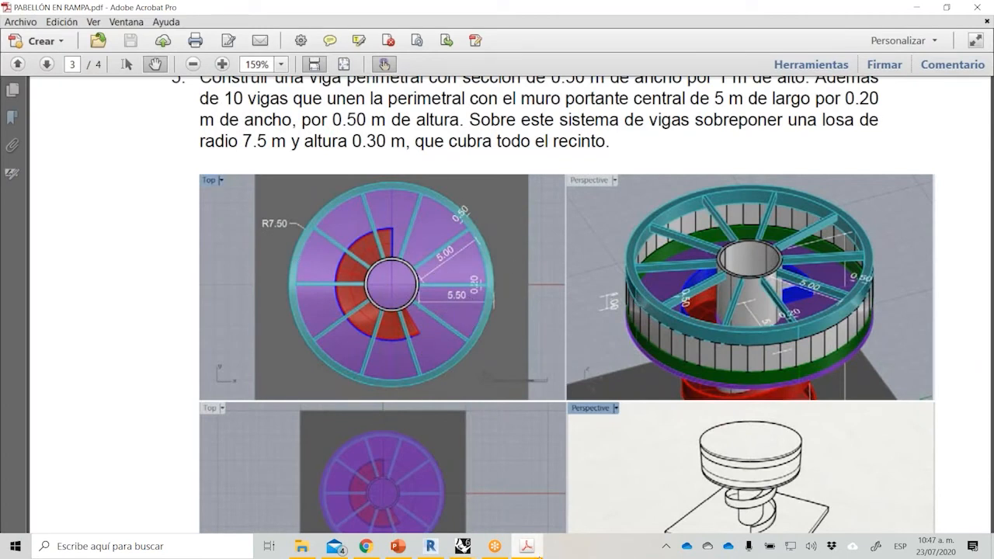
{"action": "left_click", "coordinate": [539, 554]}
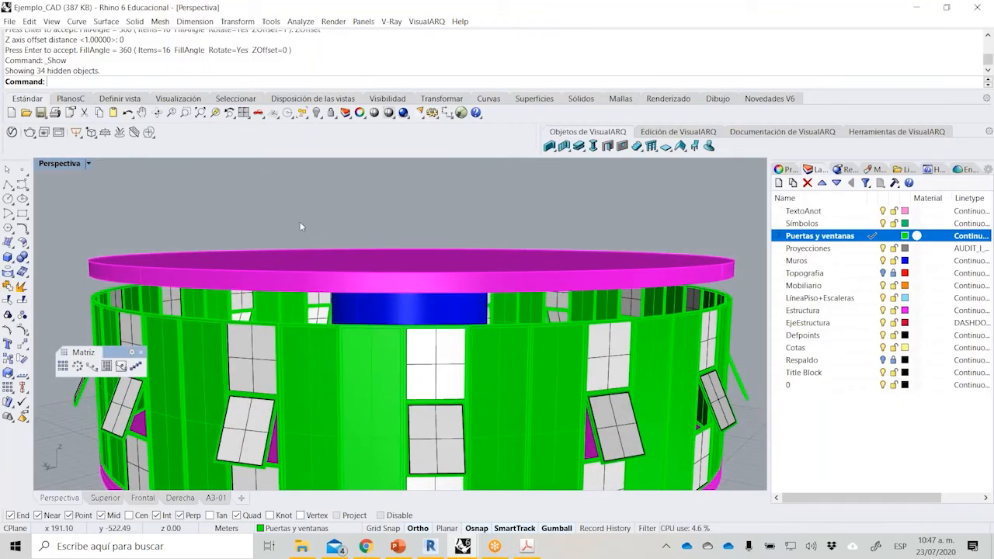
Try to create a tube for the perimeter beam, centered on the underside of the roof slab.
{"action": "left_click", "coordinate": [12, 262]}
{"action": "left_click", "coordinate": [53, 278]}
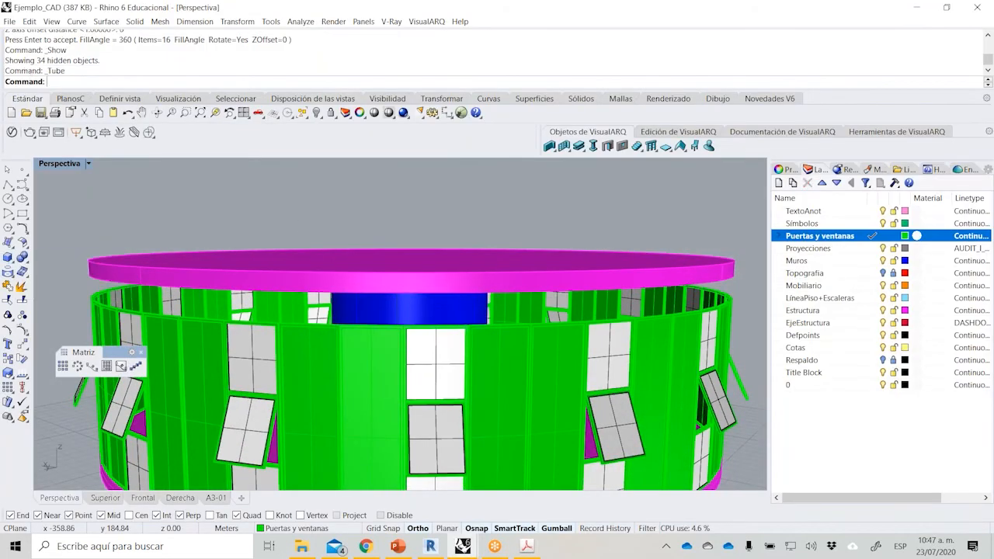
{"action": "scroll", "coordinate": [322, 310], "scroll_direction": "up", "scroll_amount": 3}
{"action": "scroll", "coordinate": [361, 274], "scroll_direction": "down", "scroll_amount": 3}
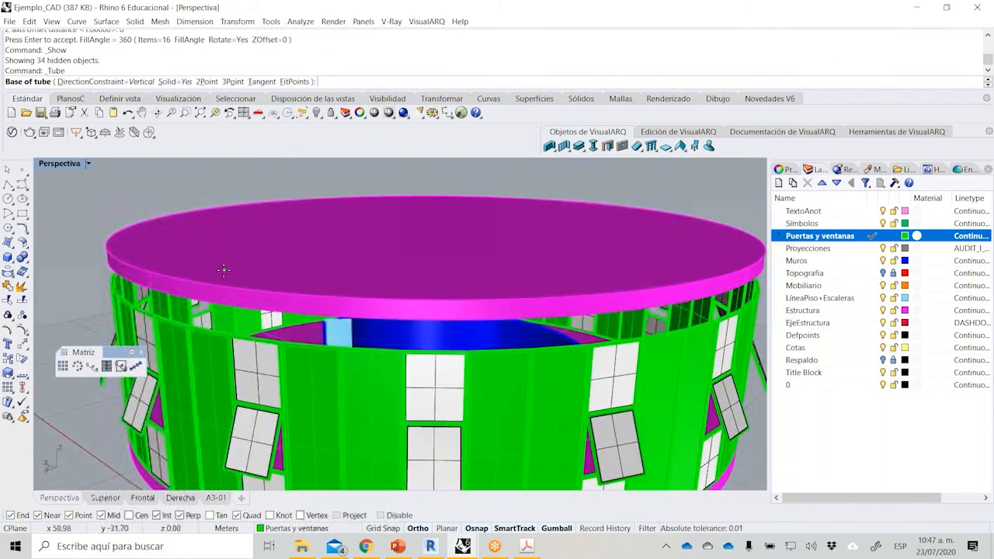
{"action": "scroll", "coordinate": [198, 223], "scroll_direction": "down", "scroll_amount": 1}
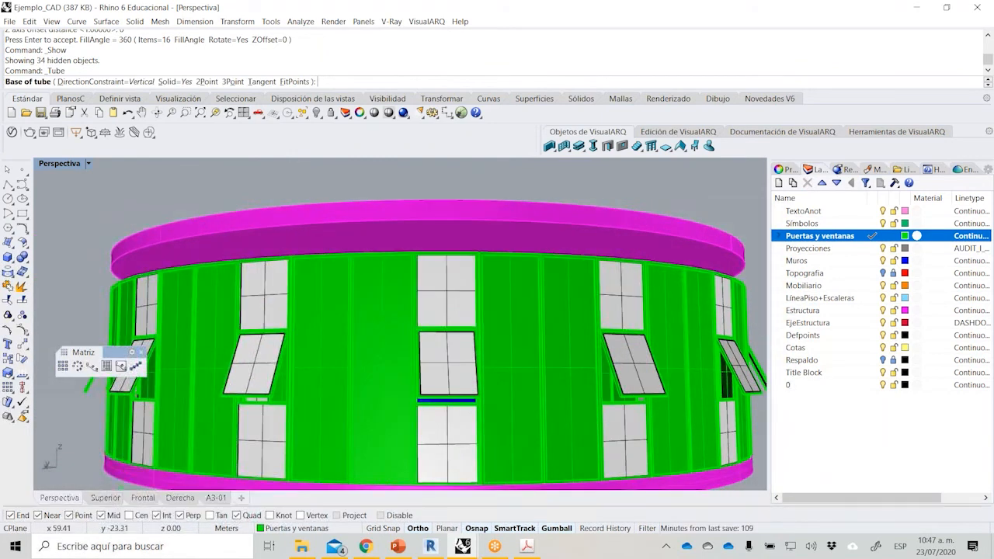
{"action": "scroll", "coordinate": [171, 289], "scroll_direction": "up", "scroll_amount": 4}
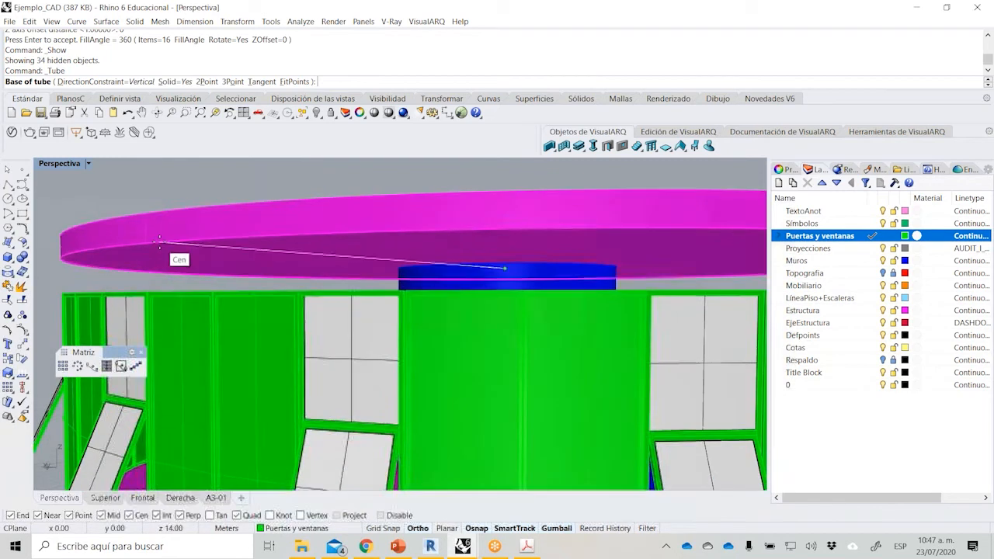
{"action": "left_click", "coordinate": [152, 247]}
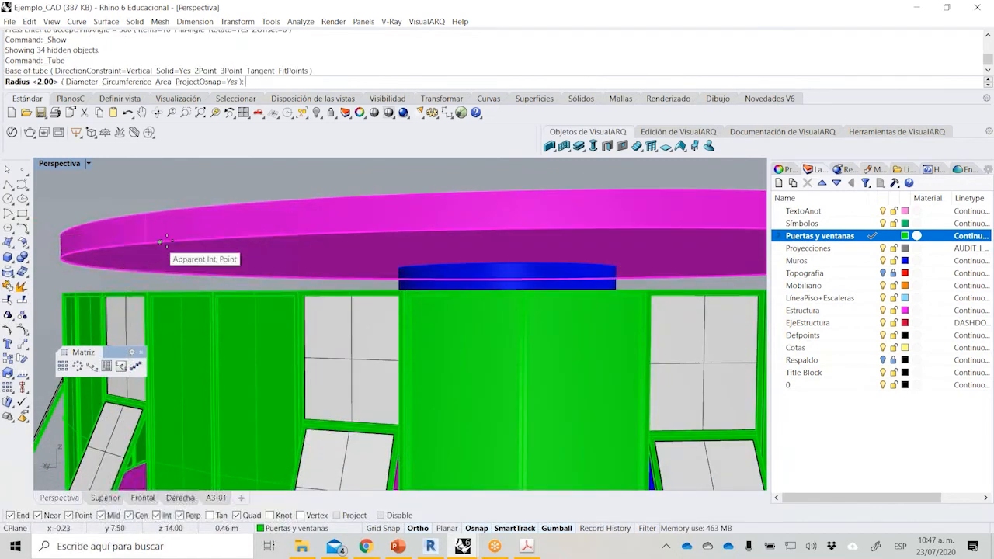
{"action": "key", "text": "Escape"}
{"action": "key", "text": "Return"}
{"action": "left_click", "coordinate": [199, 246]}
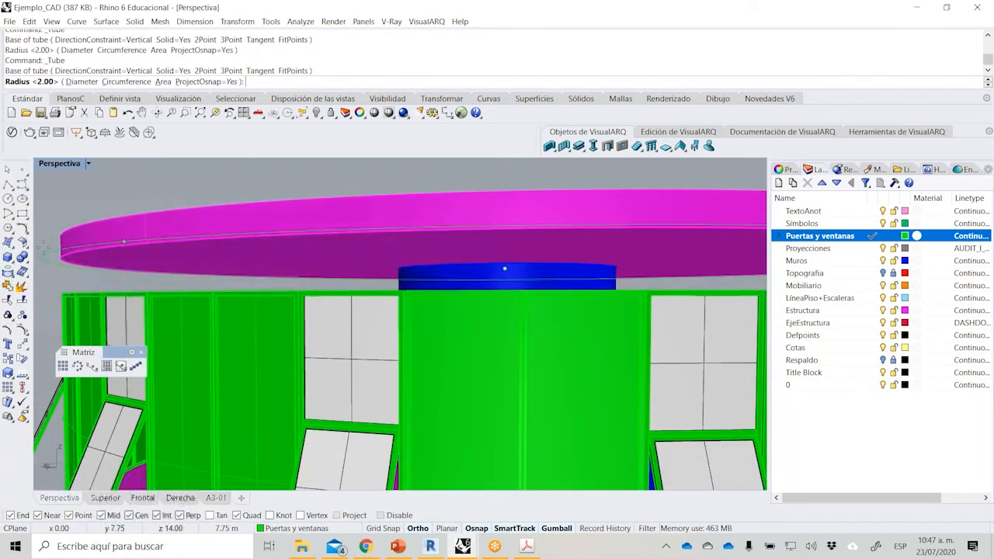
{"action": "key", "text": "Return"}
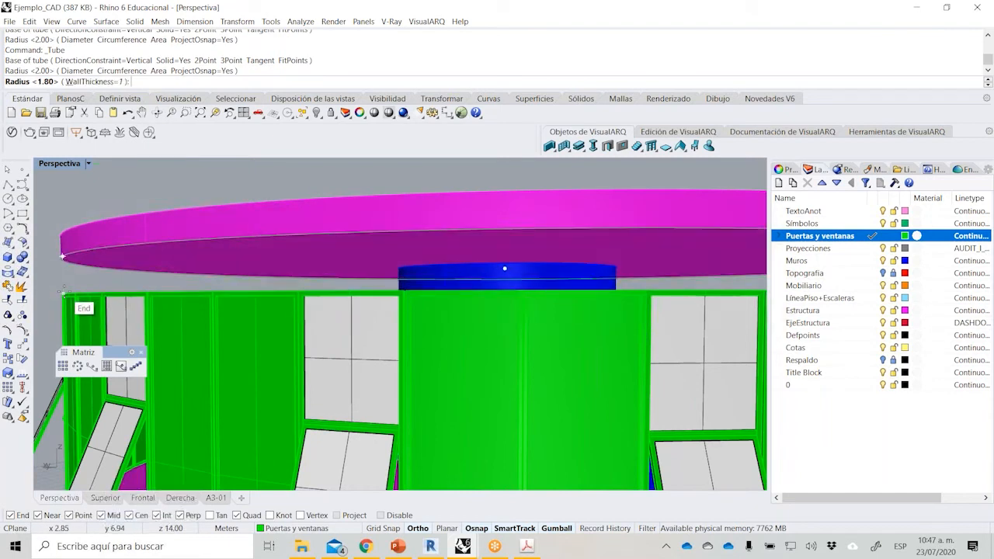
{"action": "key", "text": "Return"}
{"action": "scroll", "coordinate": [149, 269], "scroll_direction": "up", "scroll_amount": 3}
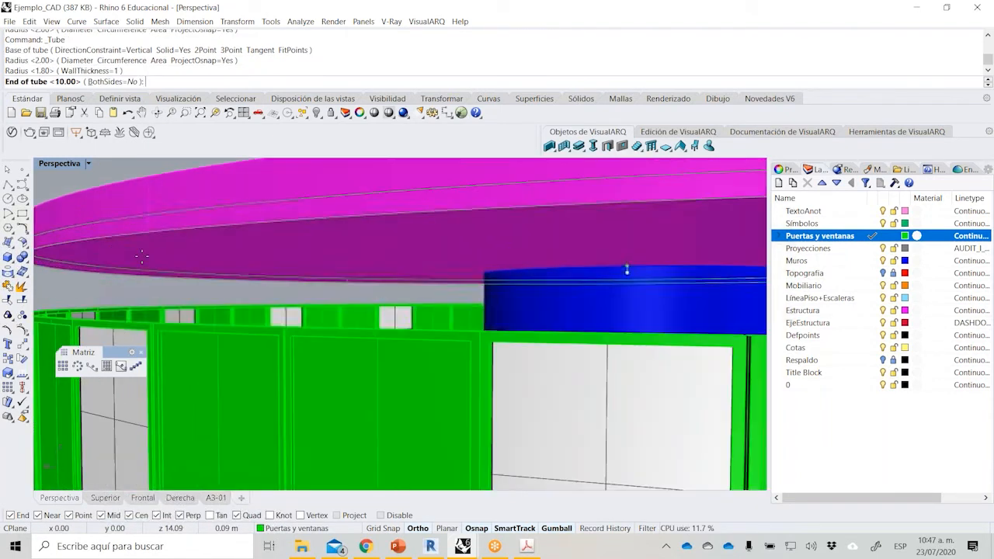
{"action": "left_click", "coordinate": [418, 280]}
{"action": "scroll", "coordinate": [418, 281], "scroll_direction": "down", "scroll_amount": 2}
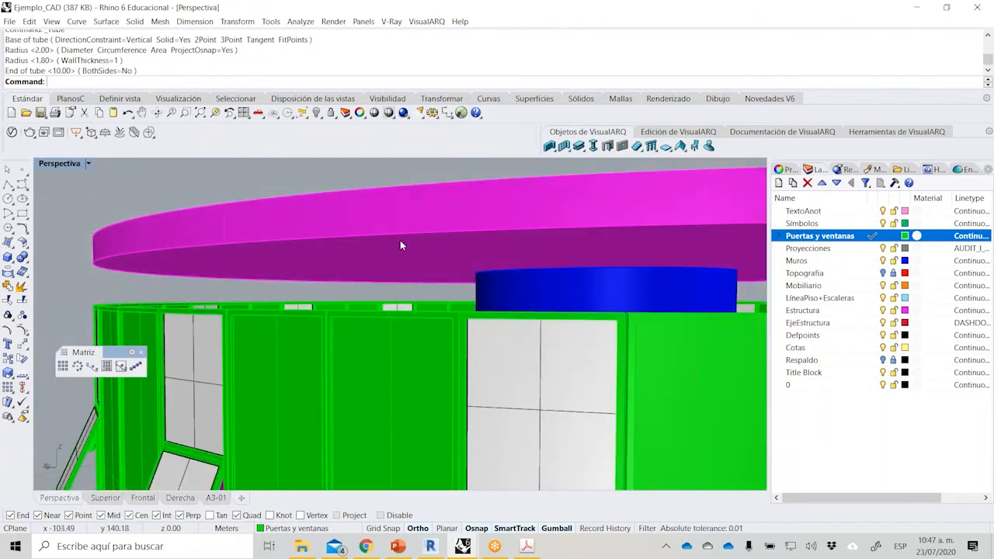
Isolate the roof slab and one solid-panel window block.
{"action": "left_click", "coordinate": [400, 240]}
{"action": "left_click", "coordinate": [451, 317], "text": "shift"}
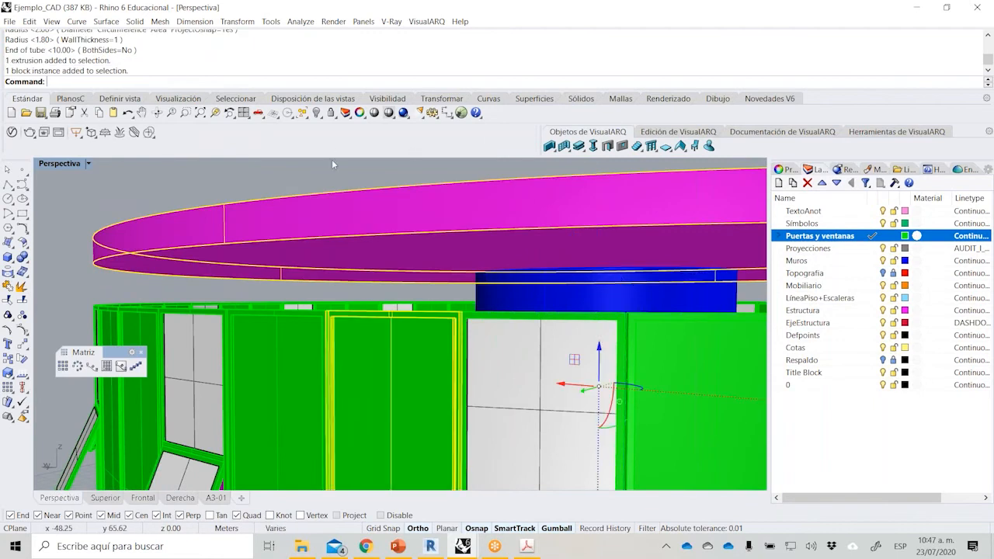
{"action": "left_click", "coordinate": [318, 114]}
{"action": "left_click", "coordinate": [346, 132]}
{"action": "scroll", "coordinate": [404, 287], "scroll_direction": "down", "scroll_amount": 3}
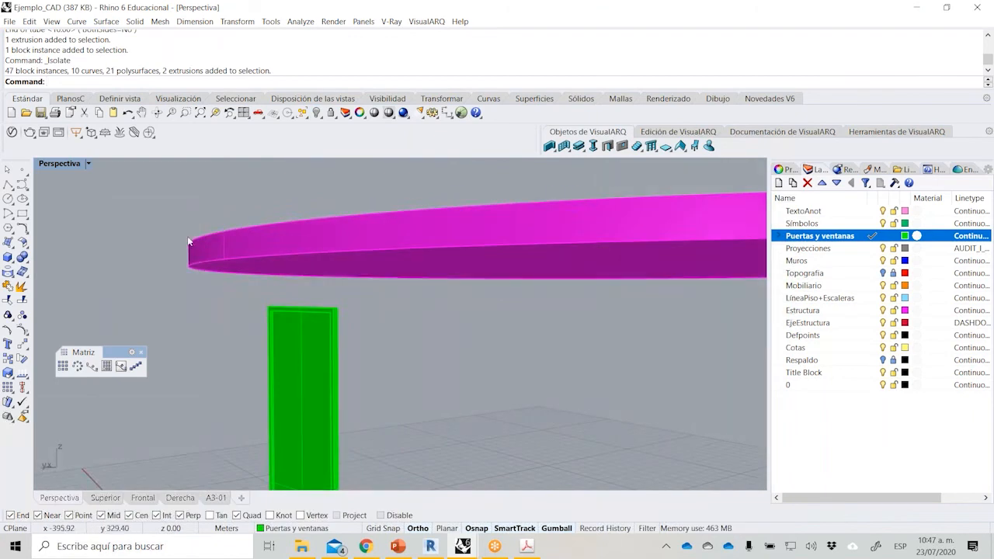
Create a tube centered on the slab's underside with radii 7 and 7.5 m, extending down to the window's top corner.
{"action": "left_click", "coordinate": [8, 259]}
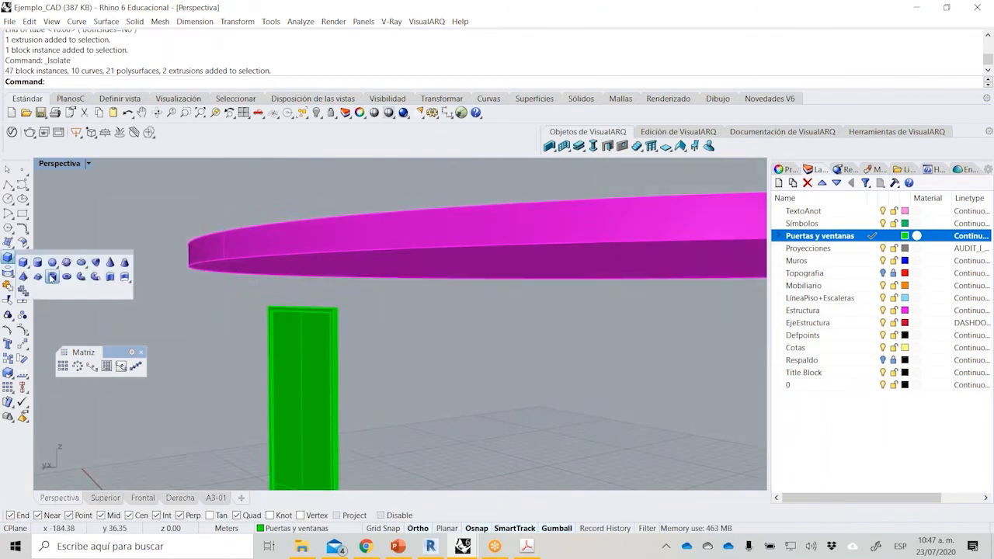
{"action": "left_click", "coordinate": [52, 276]}
{"action": "scroll", "coordinate": [404, 237], "scroll_direction": "up", "scroll_amount": 2}
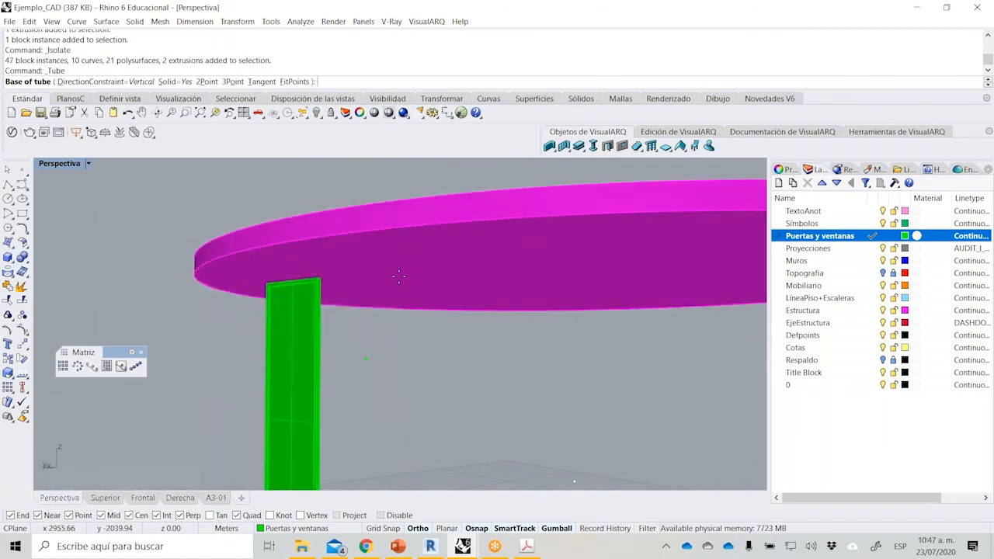
{"action": "left_click", "coordinate": [396, 235]}
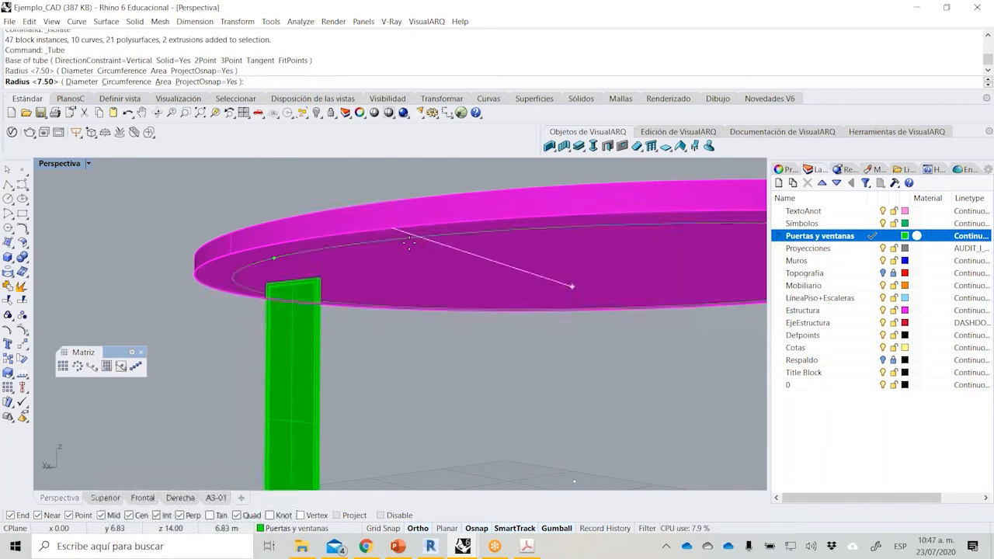
{"action": "scroll", "coordinate": [396, 239], "scroll_direction": "up", "scroll_amount": 1}
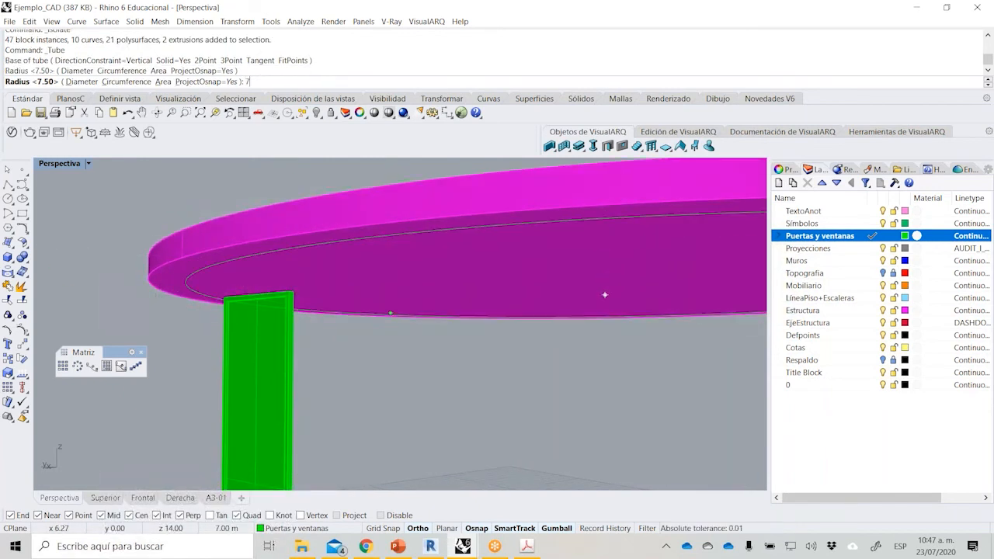
{"action": "type", "text": "7"}
{"action": "key", "text": "Return"}
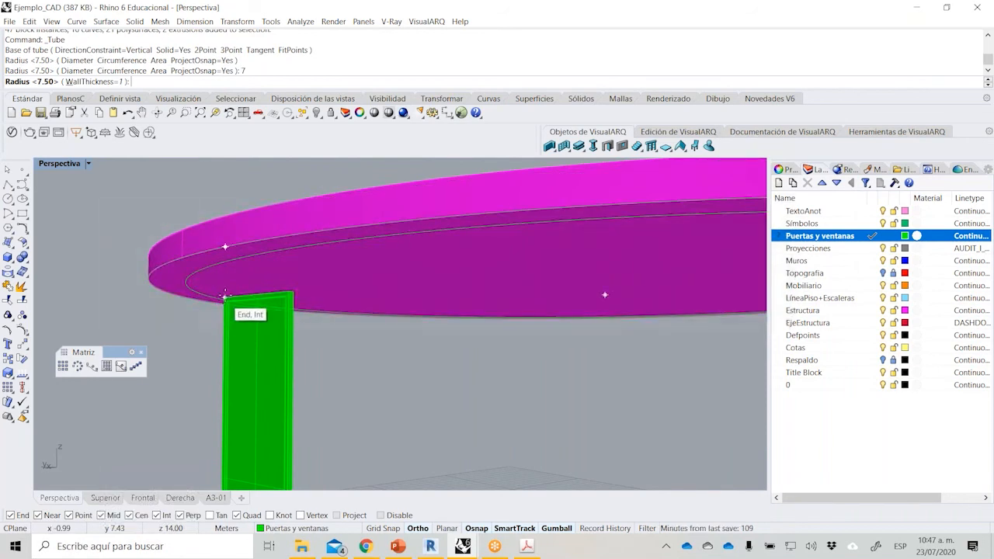
{"action": "right_click_drag", "start_coordinate": [261, 275], "coordinate": [285, 317]}
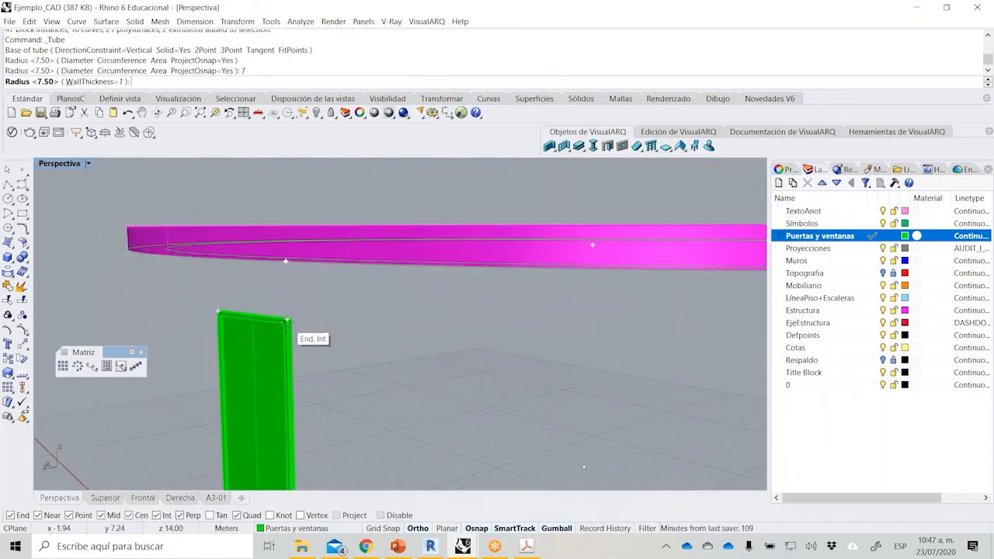
{"action": "key", "text": "Return"}
{"action": "left_click", "coordinate": [287, 320]}
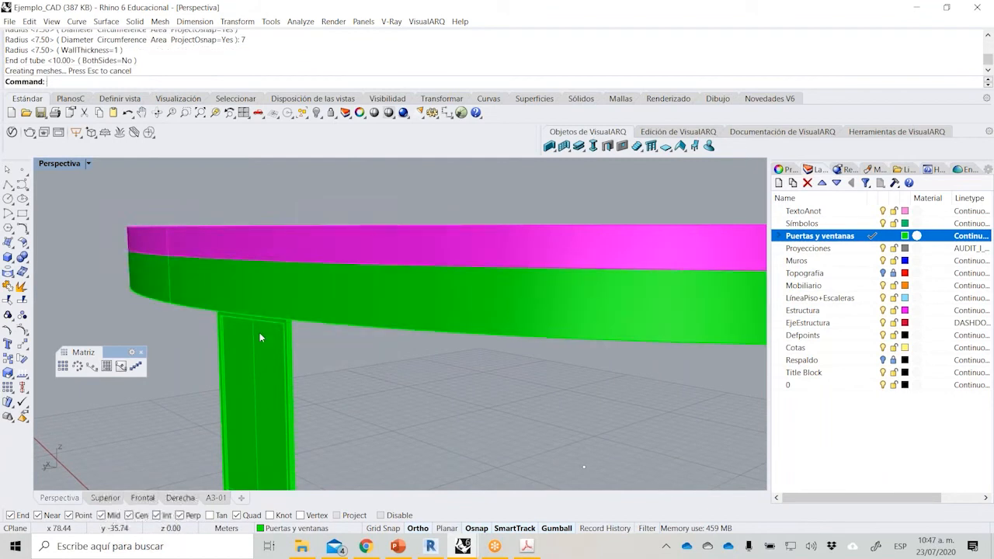
Assign the perimeter beam tube to the Estructura layer.
{"action": "right_click_drag", "start_coordinate": [271, 305], "coordinate": [171, 311]}
{"action": "left_click", "coordinate": [231, 293]}
{"action": "left_click", "coordinate": [315, 528]}
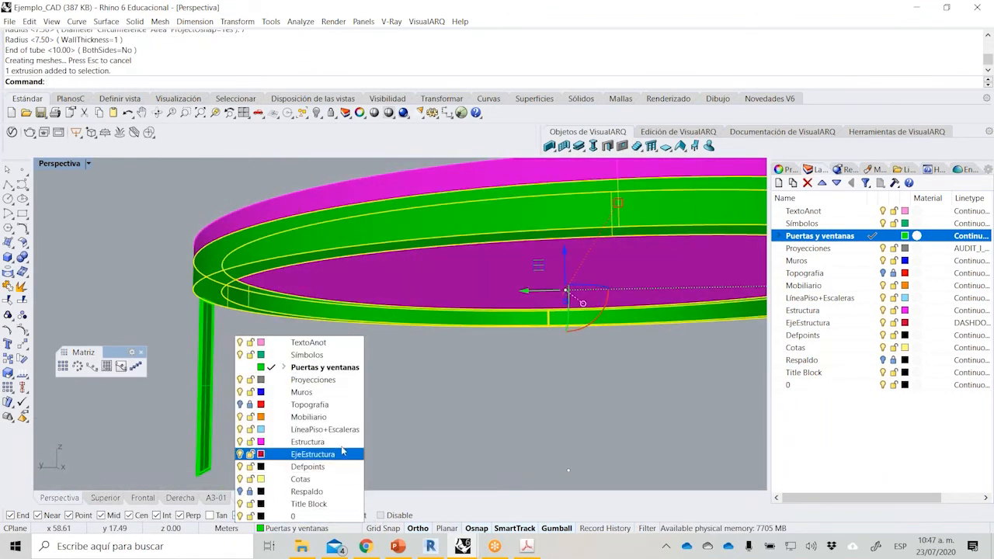
{"action": "left_click", "coordinate": [296, 442]}
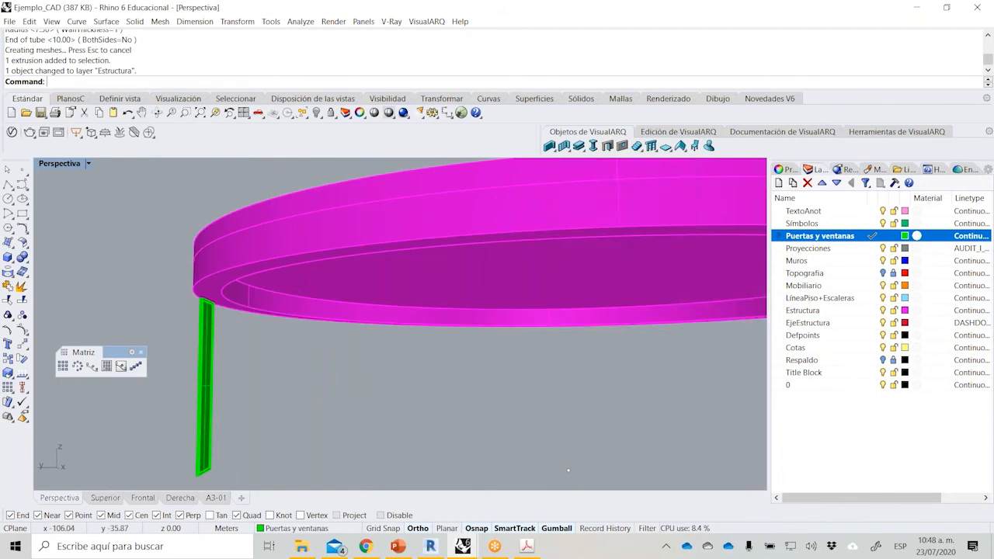
Hide the roof slab above the perimeter beam.
{"action": "right_click_drag", "start_coordinate": [257, 186], "coordinate": [259, 261]}
{"action": "left_click", "coordinate": [259, 261]}
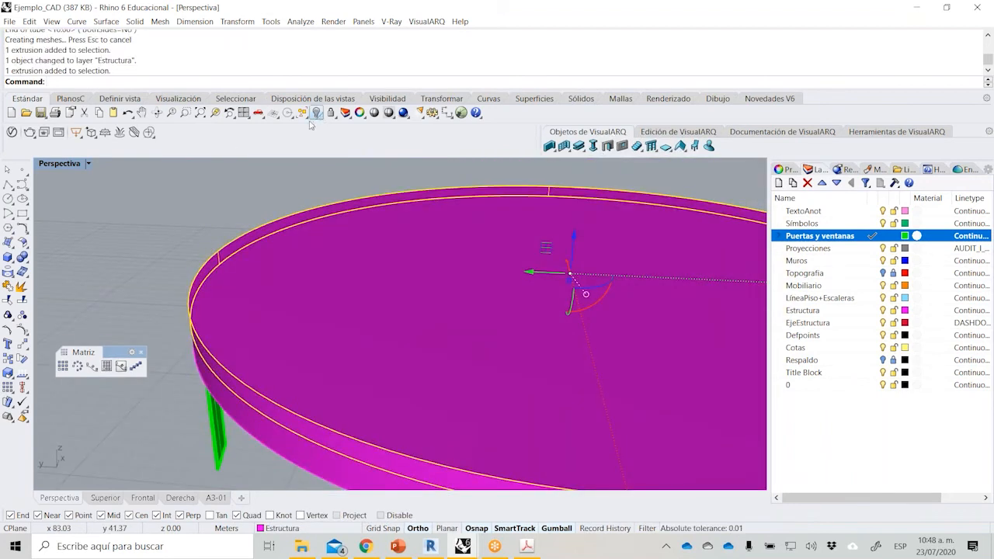
{"action": "scroll", "coordinate": [271, 239], "scroll_direction": "down", "scroll_amount": 6}
{"action": "left_click", "coordinate": [316, 115]}
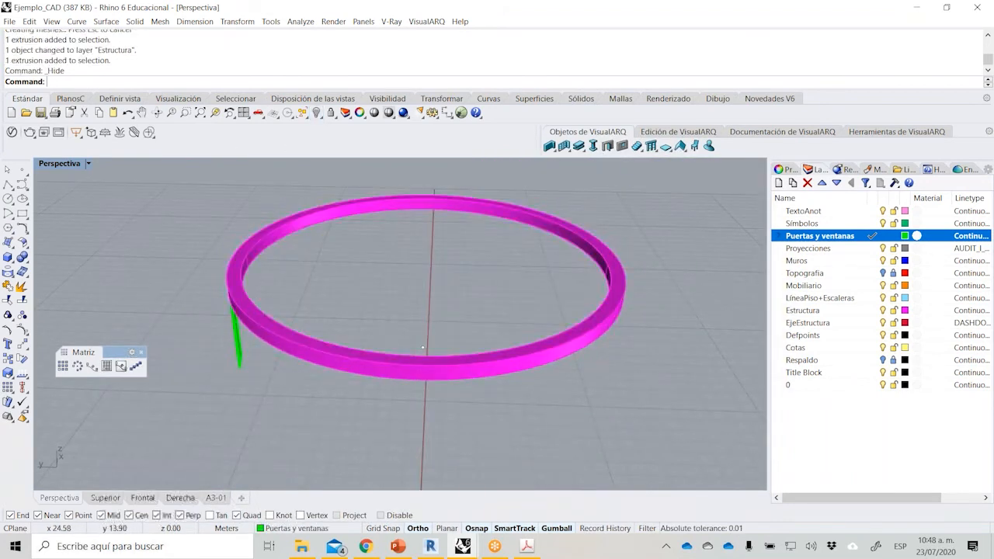
Unhide only the central cylindrical core wall inside the perimeter beam ring.
{"action": "right_click_drag", "start_coordinate": [258, 292], "coordinate": [261, 304]}
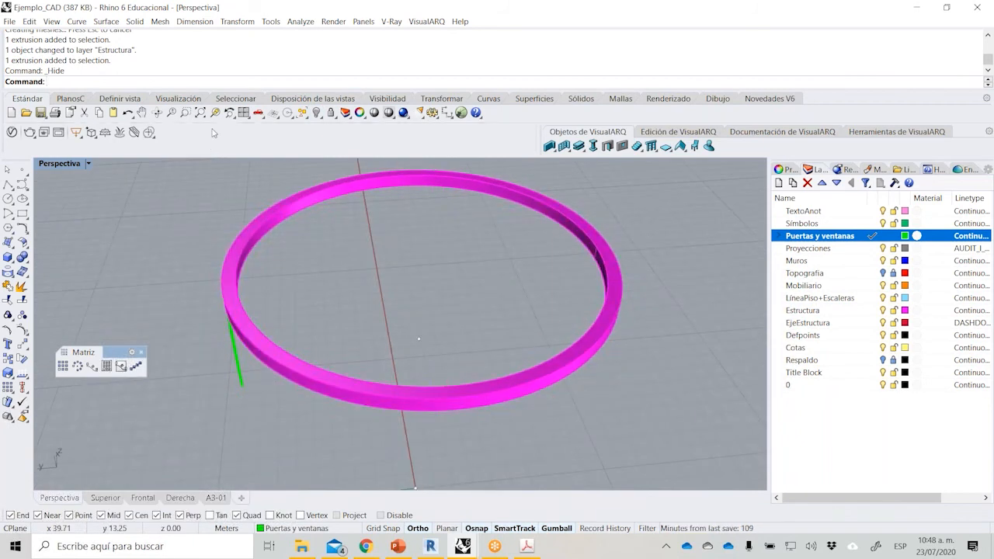
{"action": "left_click", "coordinate": [320, 120]}
{"action": "left_click", "coordinate": [346, 132]}
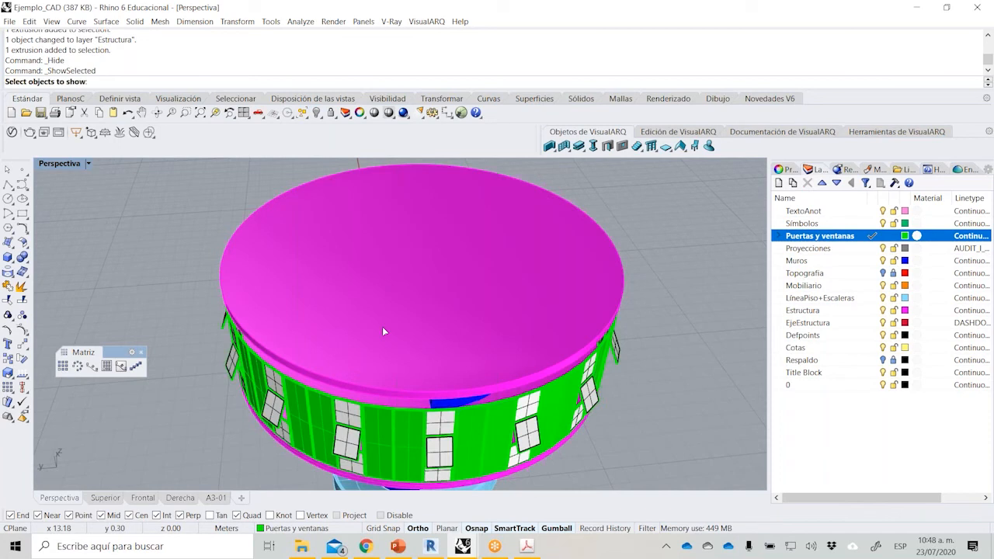
{"action": "right_click_drag", "start_coordinate": [382, 327], "coordinate": [390, 301]}
{"action": "scroll", "coordinate": [392, 300], "scroll_direction": "up", "scroll_amount": 3}
{"action": "left_click", "coordinate": [393, 300]}
{"action": "right_click", "coordinate": [393, 300]}
{"action": "right_click_drag", "start_coordinate": [250, 237], "coordinate": [247, 269]}
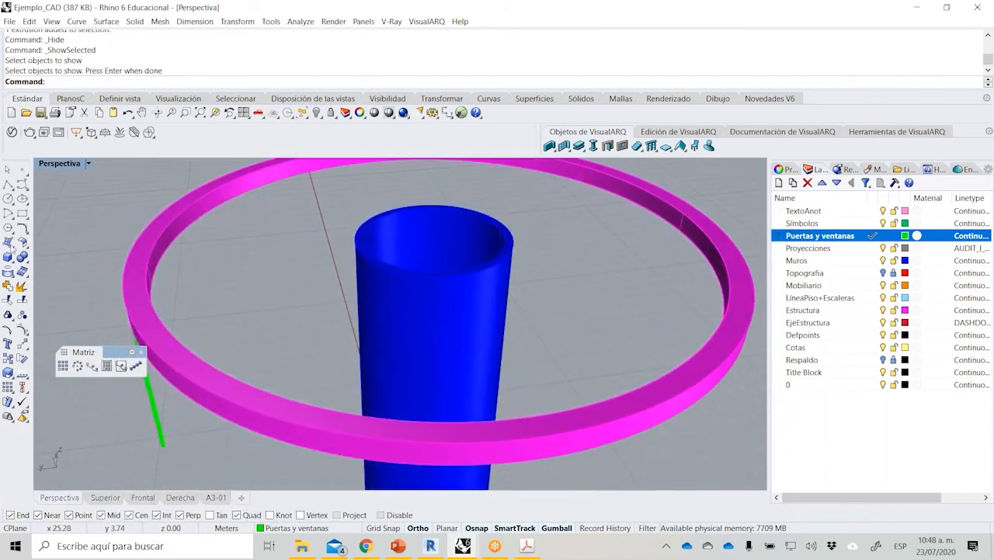
Create a roof beam box from the core's top rim to the perimeter beam's inner edge, about 1.06 m wide, 4.9 m long and 0.32 m deep.
{"action": "left_click", "coordinate": [7, 257]}
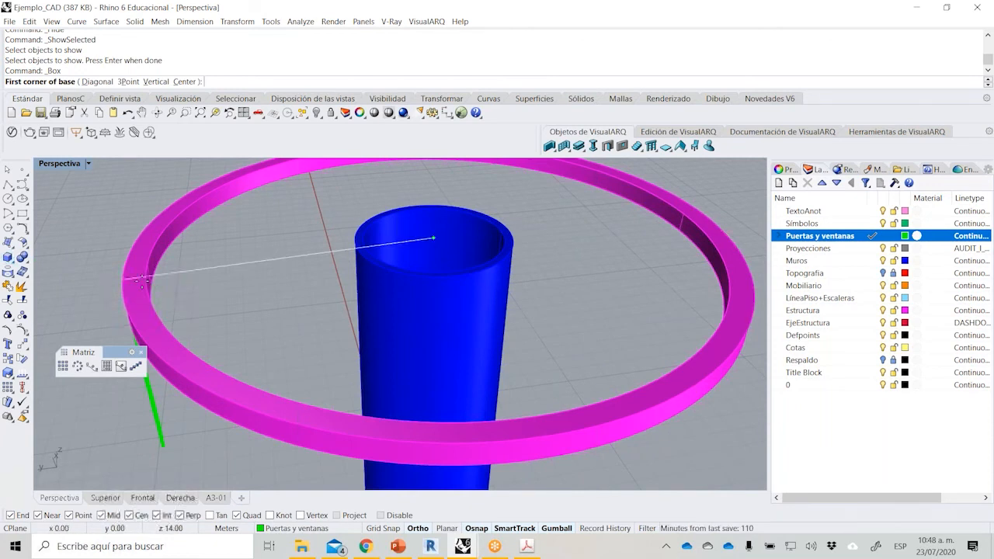
{"action": "left_click", "coordinate": [356, 246]}
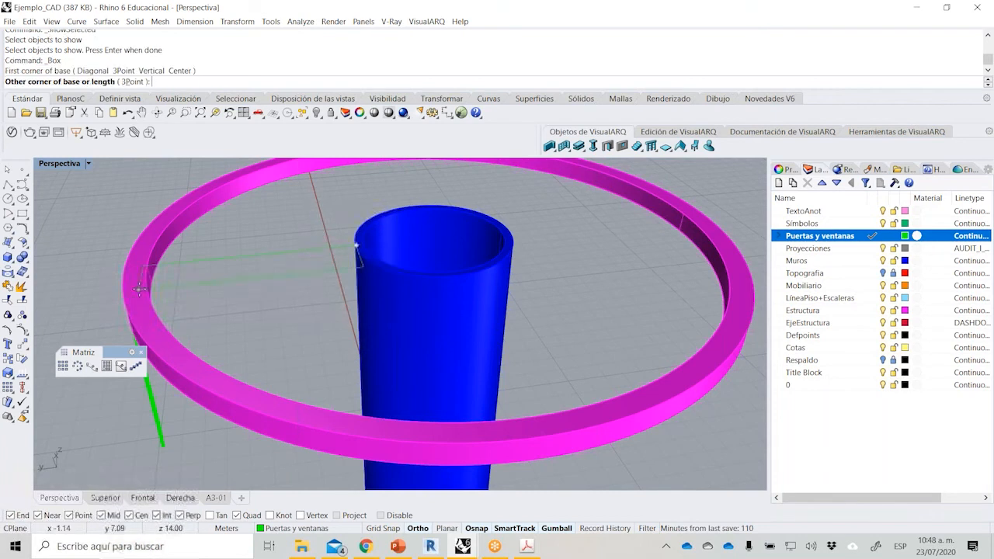
{"action": "left_click", "coordinate": [145, 288]}
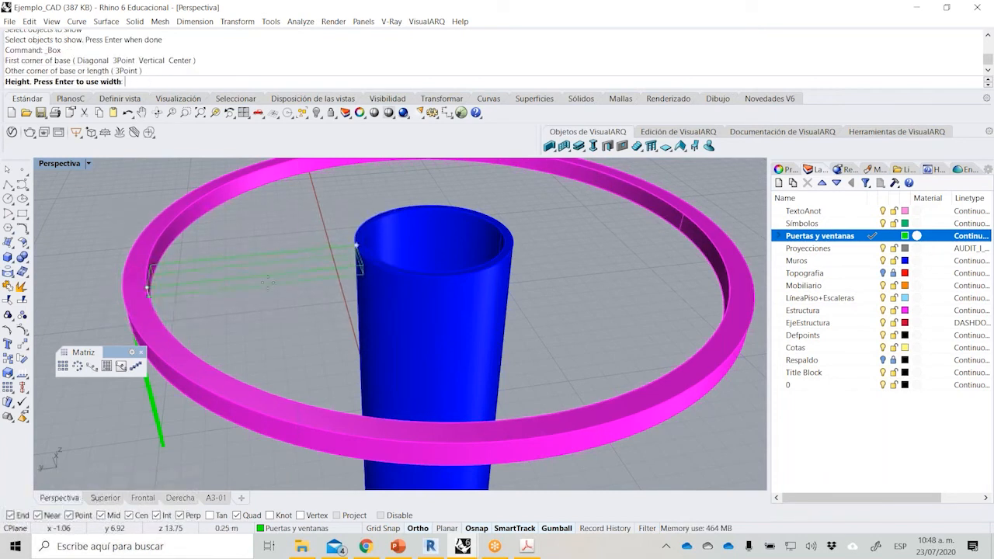
{"action": "left_click", "coordinate": [164, 301]}
{"action": "left_click", "coordinate": [219, 274]}
{"action": "scroll", "coordinate": [218, 274], "scroll_direction": "up", "scroll_amount": 6}
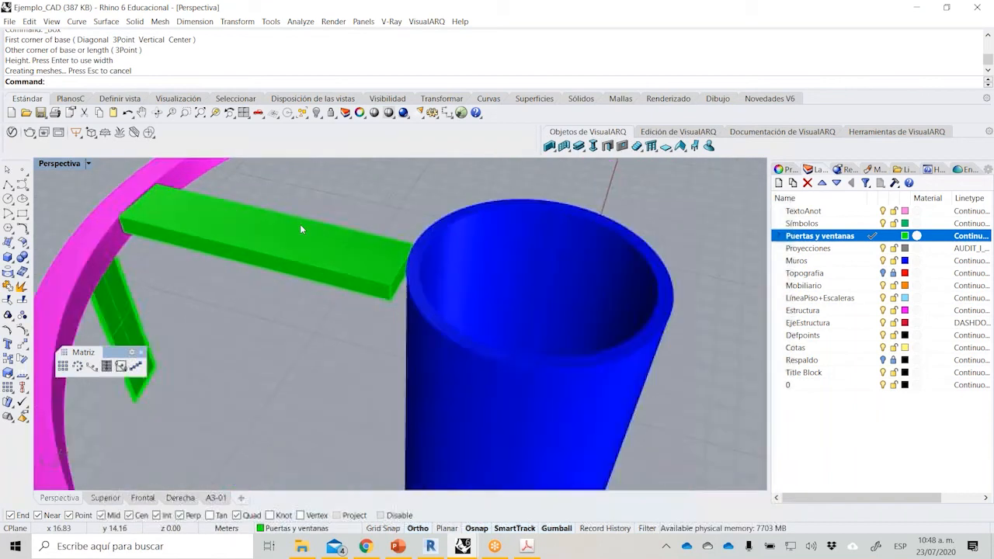
Scale the roof beam in one direction across its width to 0.3 m, keeping its corner on the core's rim fixed.
{"action": "right_click_drag", "start_coordinate": [394, 343], "coordinate": [405, 196]}
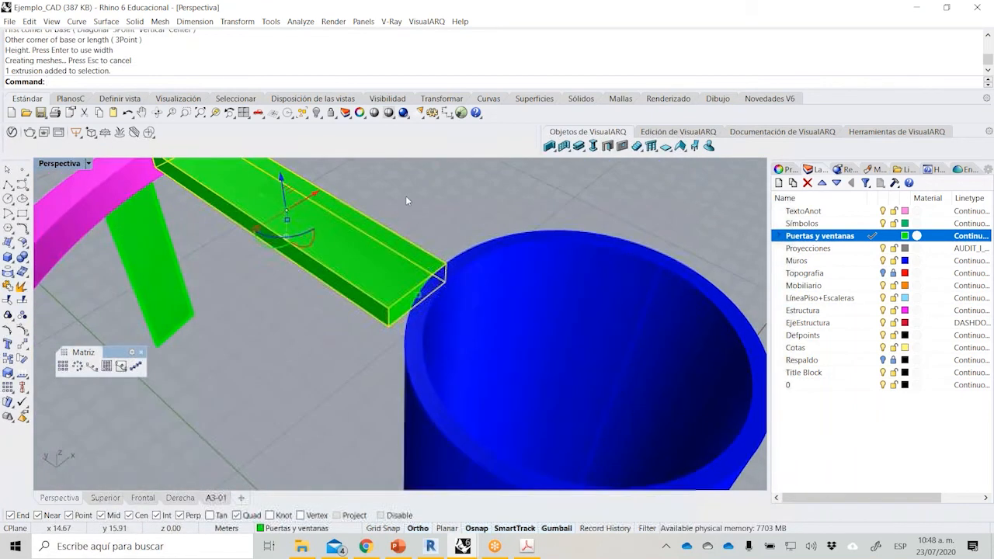
{"action": "left_click", "coordinate": [12, 377]}
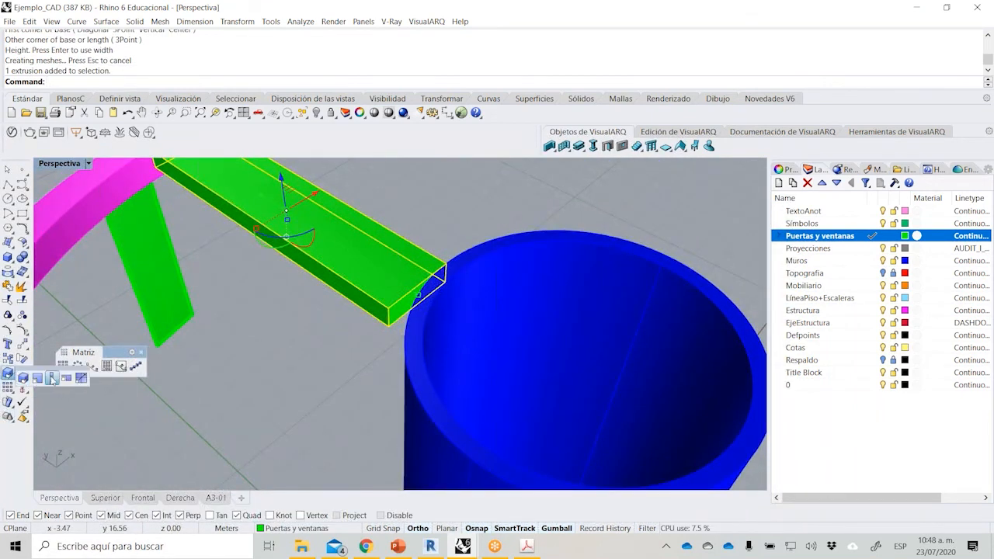
{"action": "left_click_drag", "start_coordinate": [53, 378], "coordinate": [103, 395]}
{"action": "left_click", "coordinate": [105, 408]}
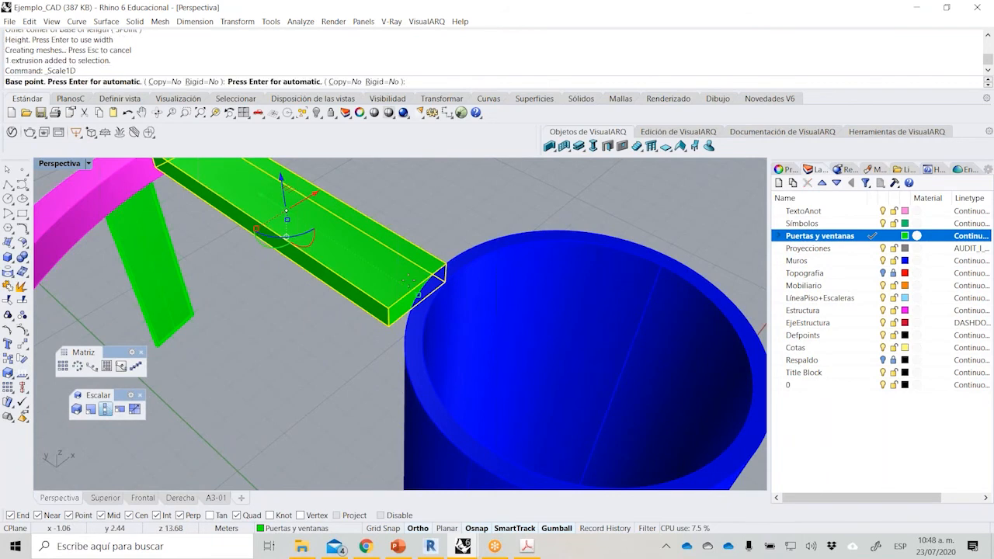
{"action": "left_click", "coordinate": [445, 266]}
{"action": "left_click", "coordinate": [389, 324]}
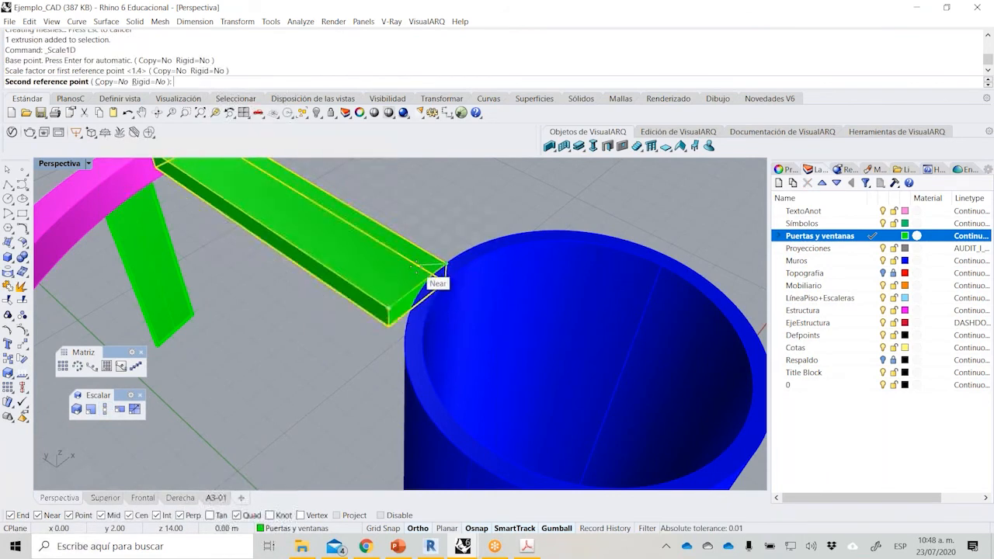
{"action": "scroll", "coordinate": [412, 283], "scroll_direction": "up", "scroll_amount": 4}
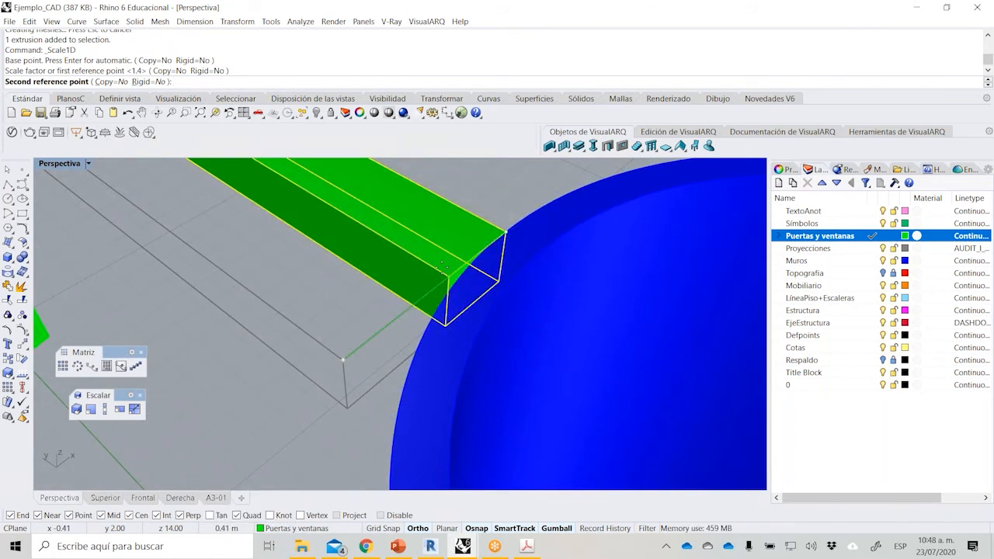
{"action": "type", "text": ".3"}
{"action": "key", "text": "Return"}
{"action": "right_click_drag", "start_coordinate": [381, 388], "coordinate": [498, 209]}
{"action": "scroll", "coordinate": [498, 208], "scroll_direction": "up", "scroll_amount": 5}
{"action": "right_click", "coordinate": [435, 235]}
{"action": "left_click", "coordinate": [432, 233]}
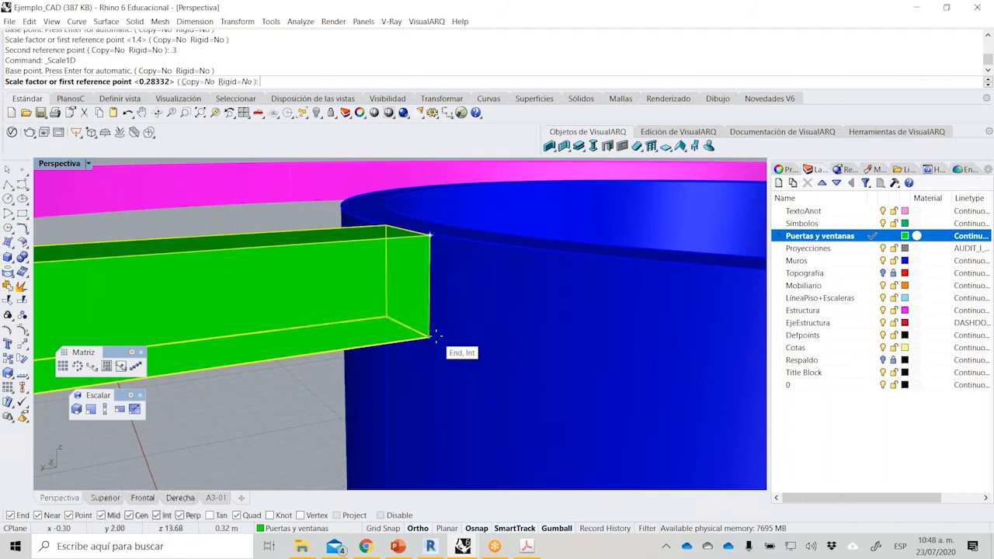
{"action": "key", "text": "Escape"}
Move the roof beam 0.15 m sideways so its inner end is centered on the core's quadrant point.
{"action": "scroll", "coordinate": [441, 332], "scroll_direction": "down", "scroll_amount": 3}
{"action": "right_click_drag", "start_coordinate": [466, 314], "coordinate": [438, 312]}
{"action": "scroll", "coordinate": [437, 313], "scroll_direction": "up", "scroll_amount": 1}
{"action": "type", "text": "M"}
{"action": "key", "text": "Return"}
{"action": "left_click", "coordinate": [451, 301]}
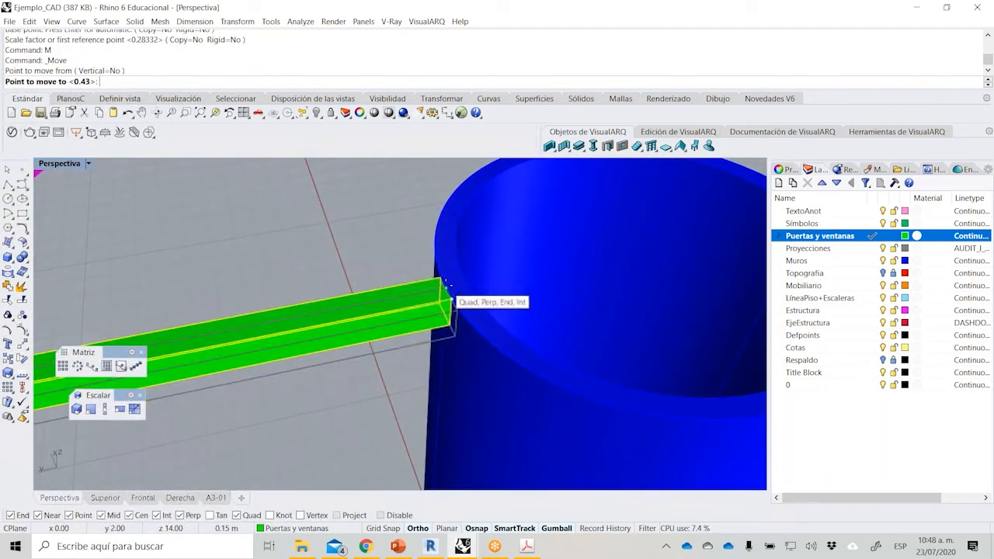
{"action": "left_click", "coordinate": [447, 287]}
{"action": "key", "text": "Escape"}
{"action": "scroll", "coordinate": [469, 276], "scroll_direction": "down", "scroll_amount": 6}
{"action": "scroll", "coordinate": [340, 277], "scroll_direction": "up", "scroll_amount": 5}
{"action": "left_click", "coordinate": [347, 288]}
{"action": "type", "text": "M"}
{"action": "key", "text": "Return"}
{"action": "left_click", "coordinate": [590, 311]}
{"action": "left_click", "coordinate": [592, 330]}
Stretch the roof beam lengthwise with a one-directional scale from its core end so its outer end penetrates the perimeter beam.
{"action": "left_click", "coordinate": [105, 408]}
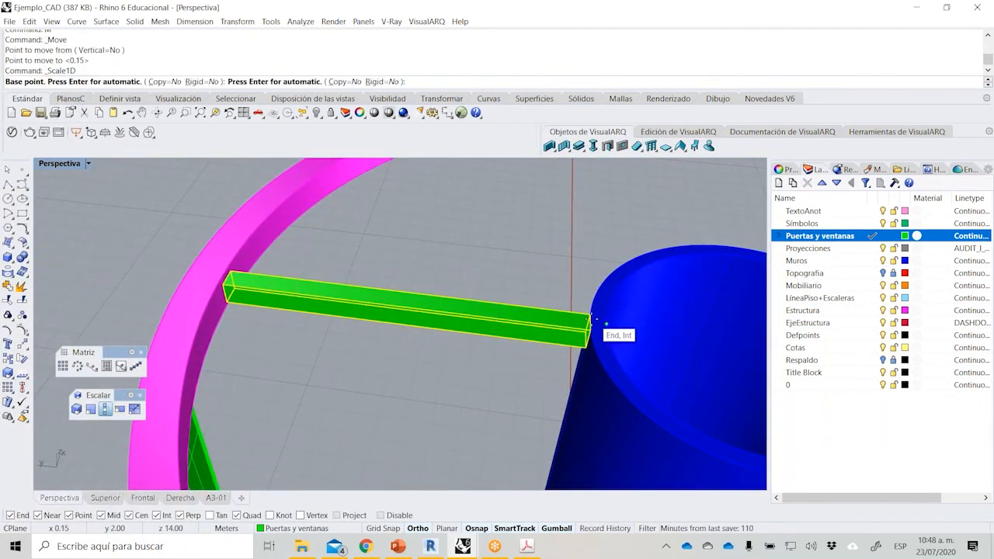
{"action": "left_click", "coordinate": [590, 330]}
{"action": "scroll", "coordinate": [232, 290], "scroll_direction": "up", "scroll_amount": 4}
{"action": "left_click", "coordinate": [233, 289]}
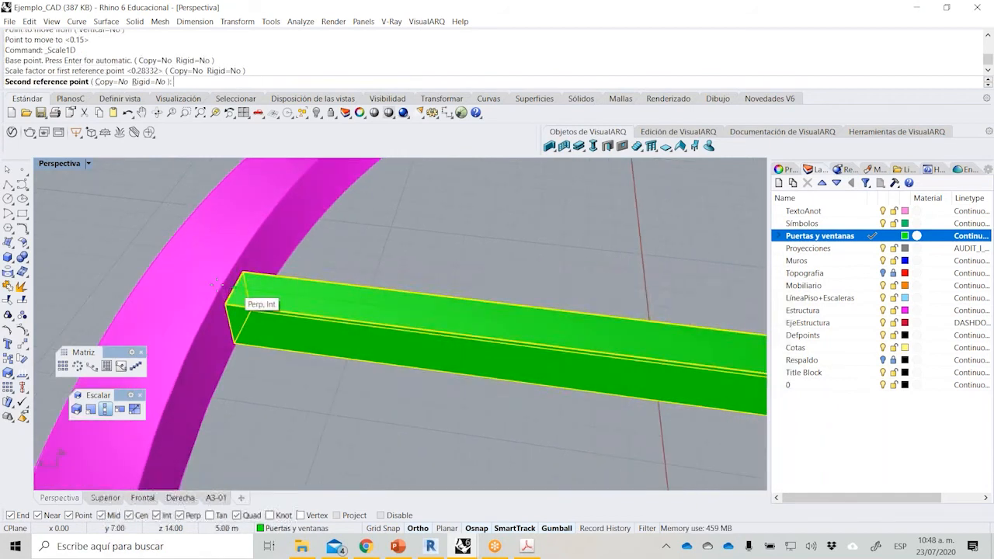
{"action": "left_click", "coordinate": [215, 273]}
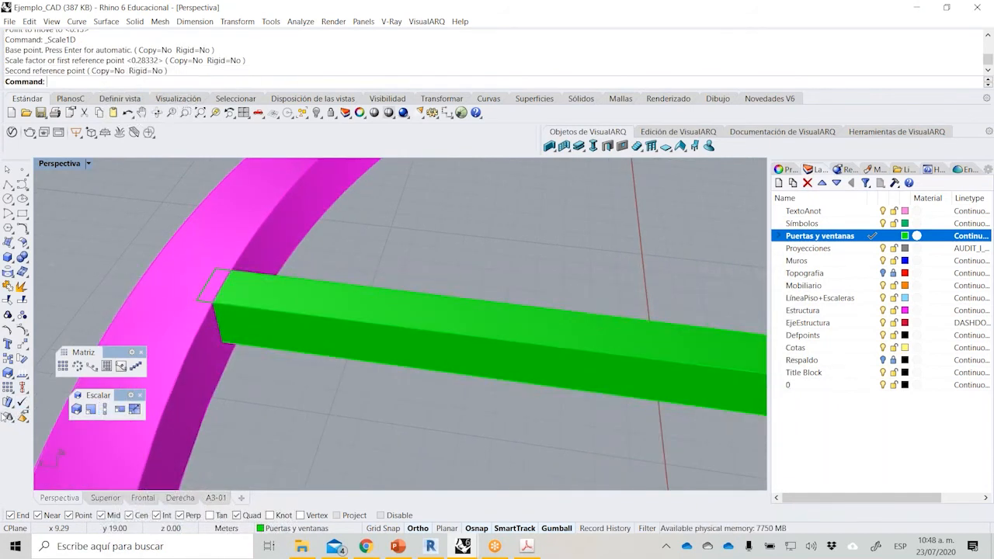
Create a polar array of 8 roof beams over 360 degrees around the core's center.
{"action": "scroll", "coordinate": [319, 297], "scroll_direction": "down", "scroll_amount": 5}
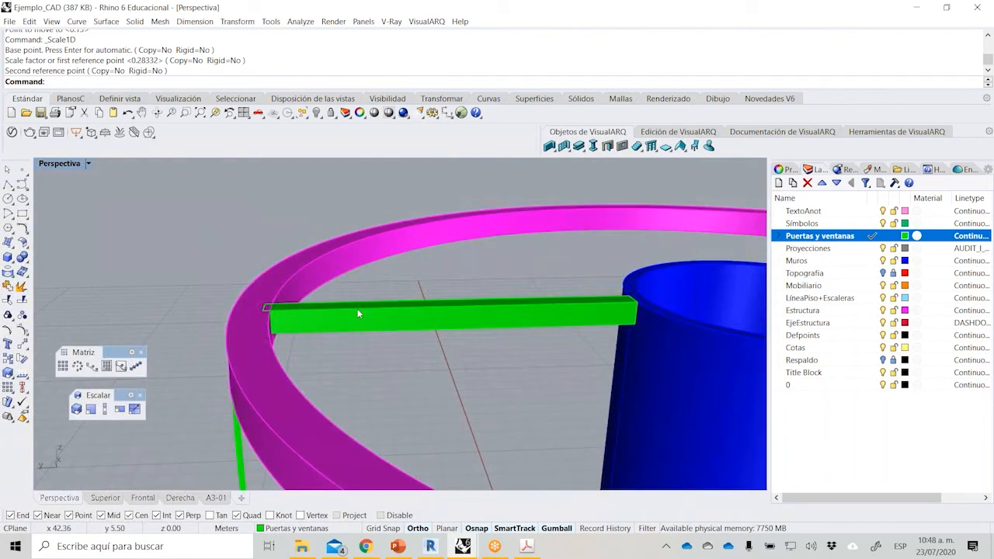
{"action": "left_click", "coordinate": [357, 310]}
{"action": "scroll", "coordinate": [160, 356], "scroll_direction": "down", "scroll_amount": 5}
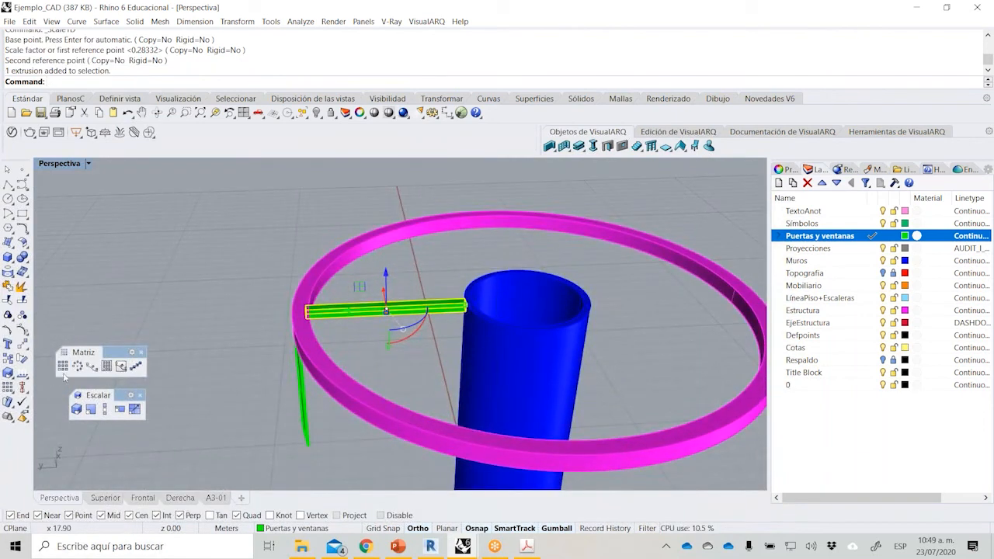
{"action": "left_click", "coordinate": [78, 366]}
{"action": "left_click", "coordinate": [527, 298]}
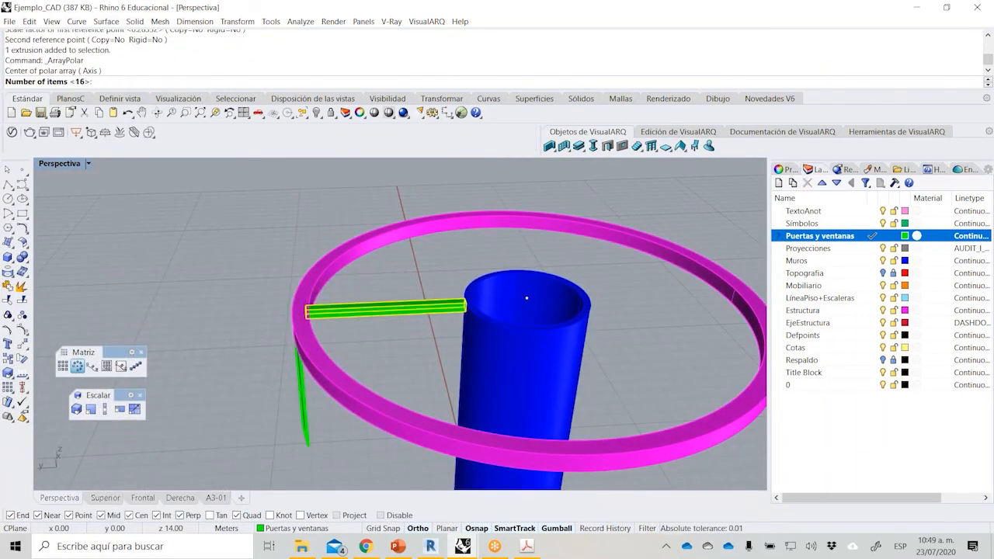
{"action": "key", "text": "Return"}
{"action": "key", "text": "Return"}
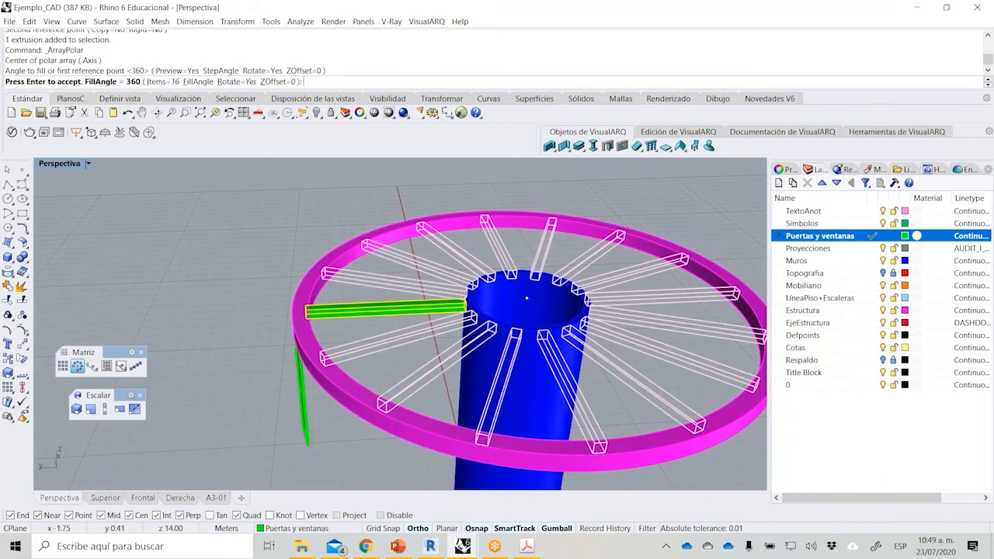
{"action": "left_click", "coordinate": [163, 82]}
{"action": "type", "text": "8"}
{"action": "key", "text": "Return"}
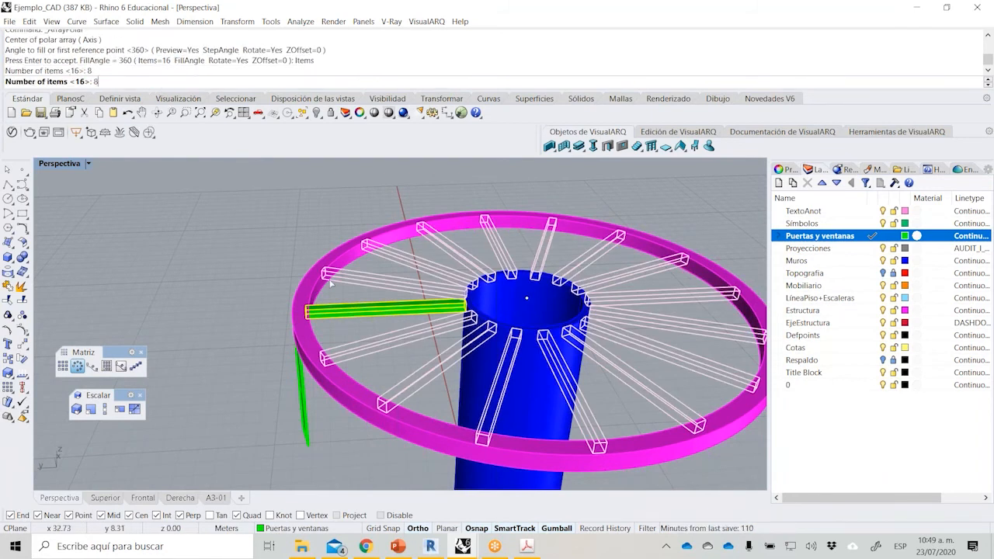
{"action": "key", "text": "Return"}
{"action": "key", "text": "Escape"}
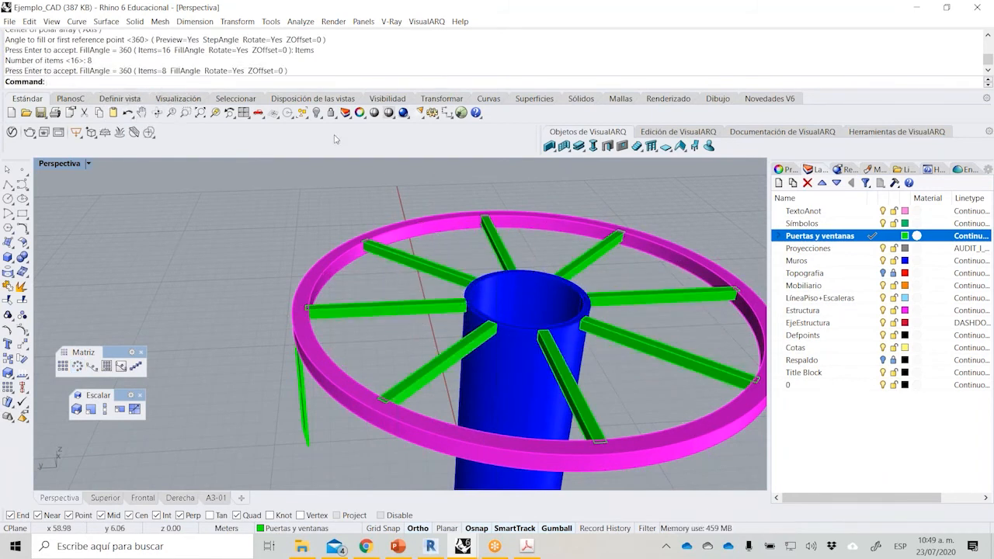
Show all hidden objects and examine the whole pavilion, including the window ring, core and spiral ramp.
{"action": "right_click", "coordinate": [316, 114]}
{"action": "right_click_drag", "start_coordinate": [301, 334], "coordinate": [339, 268]}
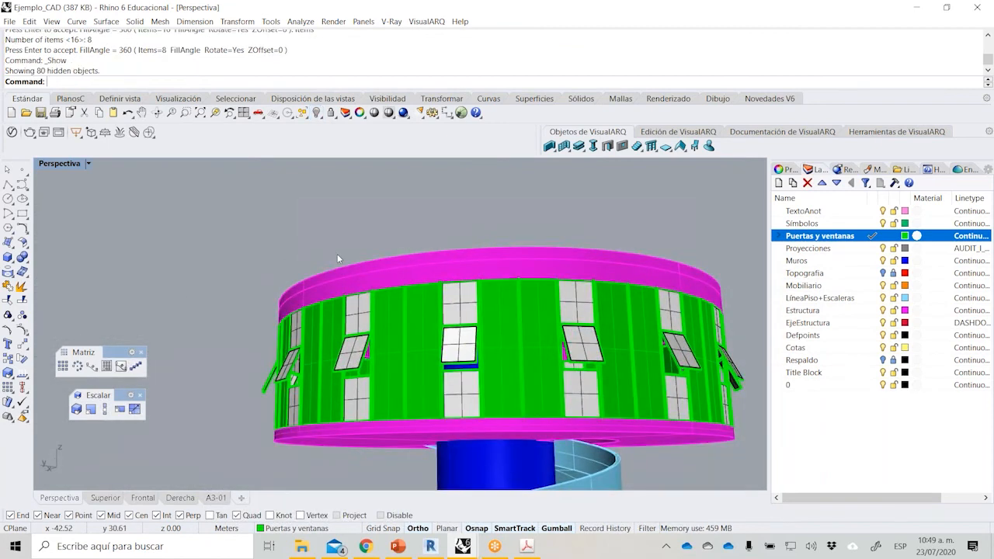
{"action": "scroll", "coordinate": [326, 264], "scroll_direction": "down", "scroll_amount": 5}
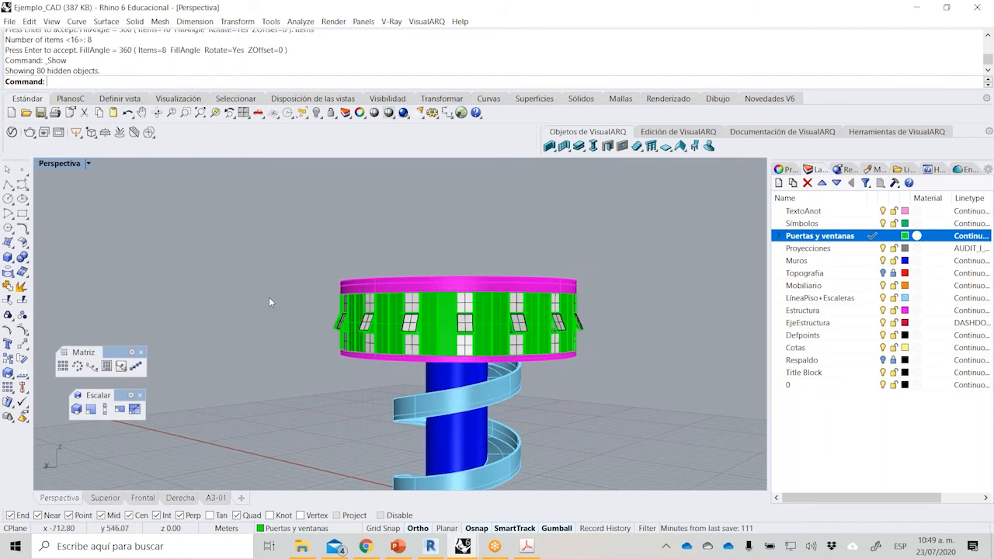
{"action": "right_click_drag", "start_coordinate": [332, 338], "coordinate": [497, 323]}
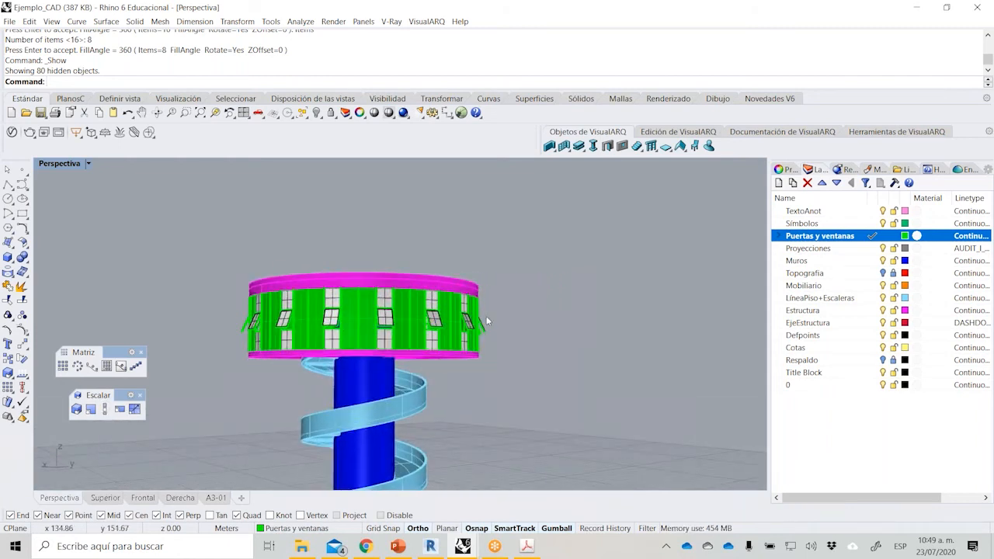
{"action": "scroll", "coordinate": [548, 286], "scroll_direction": "down", "scroll_amount": 2}
{"action": "scroll", "coordinate": [313, 451], "scroll_direction": "up", "scroll_amount": 5}
{"action": "mouse_move", "coordinate": [329, 374]}
{"action": "right_mouse_down"}
{"action": "mouse_move", "coordinate": [370, 369]}
{"action": "mouse_move", "coordinate": [345, 380]}
{"action": "right_mouse_up"}
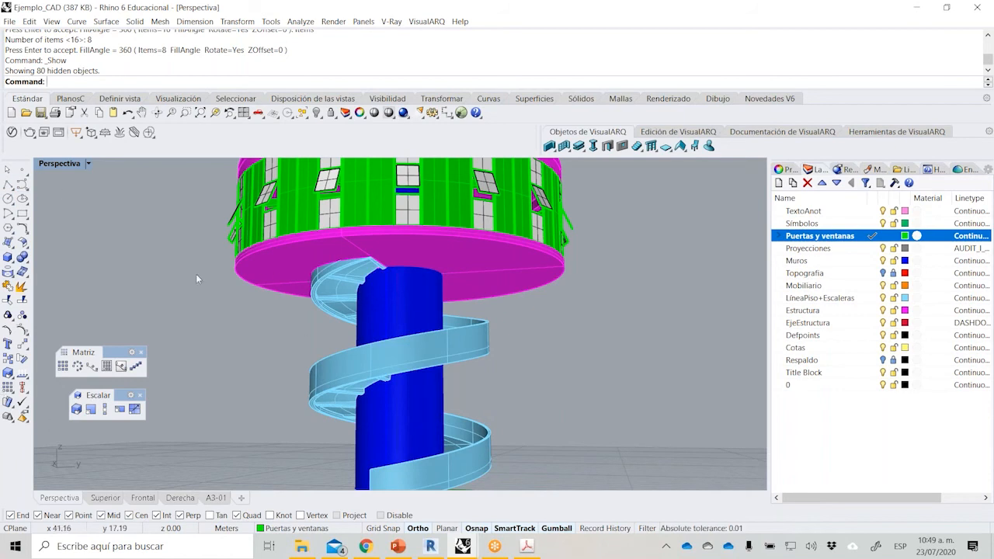
{"action": "right_click_drag", "start_coordinate": [266, 299], "coordinate": [297, 342]}
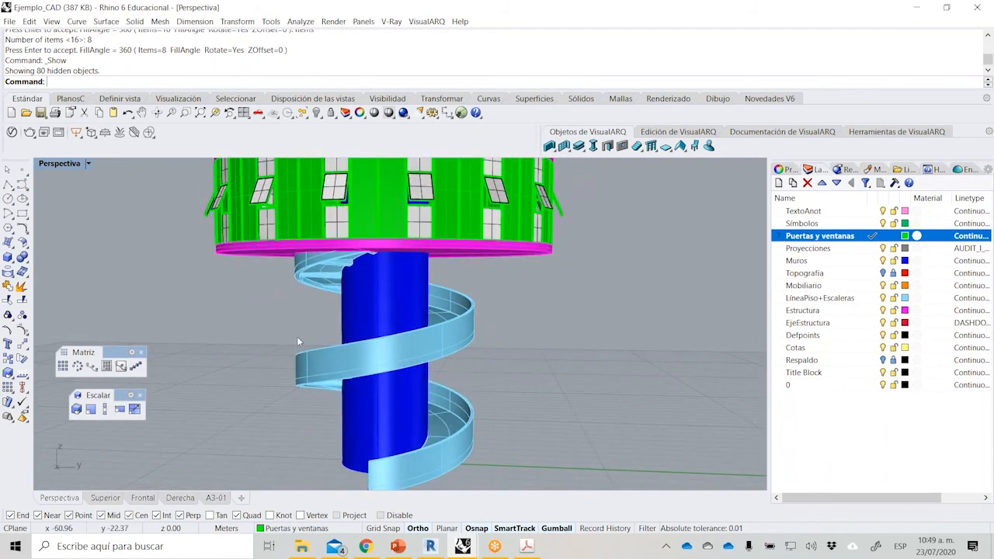
{"action": "scroll", "coordinate": [298, 348], "scroll_direction": "down", "scroll_amount": 1}
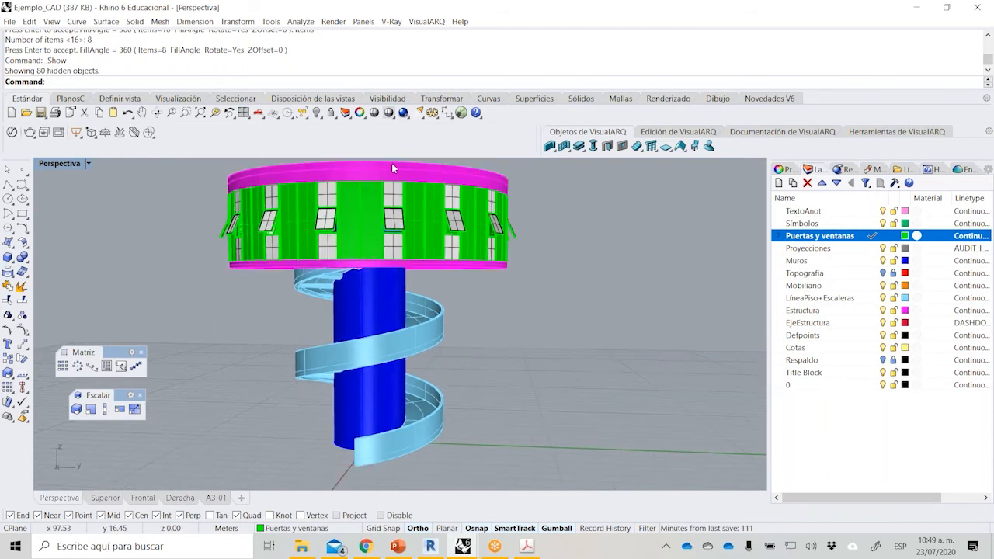
{"action": "scroll", "coordinate": [393, 165], "scroll_direction": "up", "scroll_amount": 4}
{"action": "right_click_drag", "start_coordinate": [465, 257], "coordinate": [337, 284]}
Hide the perimeter beam and the roof slab to expose the radial roof beams.
{"action": "left_click", "coordinate": [339, 255]}
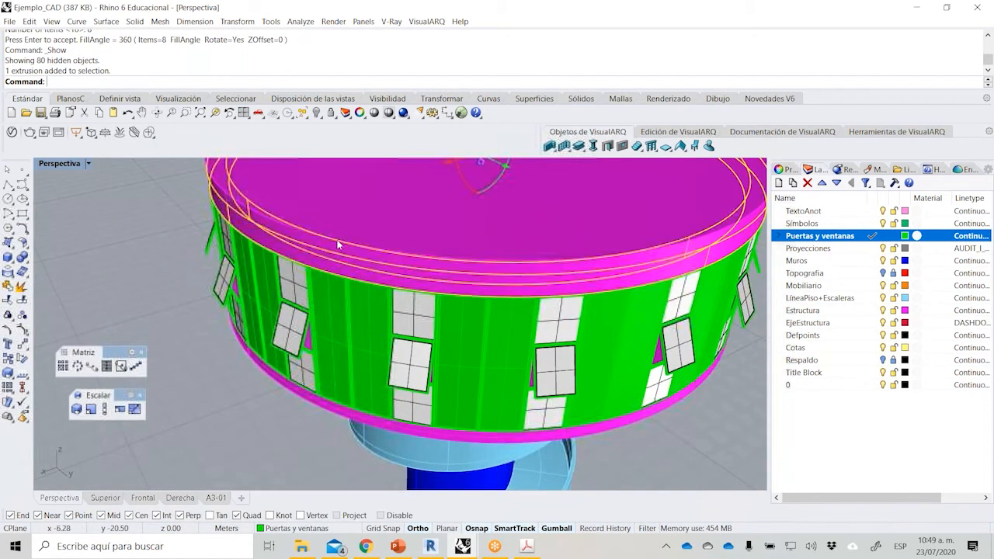
{"action": "key", "text": "ctrl+h"}
{"action": "scroll", "coordinate": [250, 362], "scroll_direction": "down", "scroll_amount": 3}
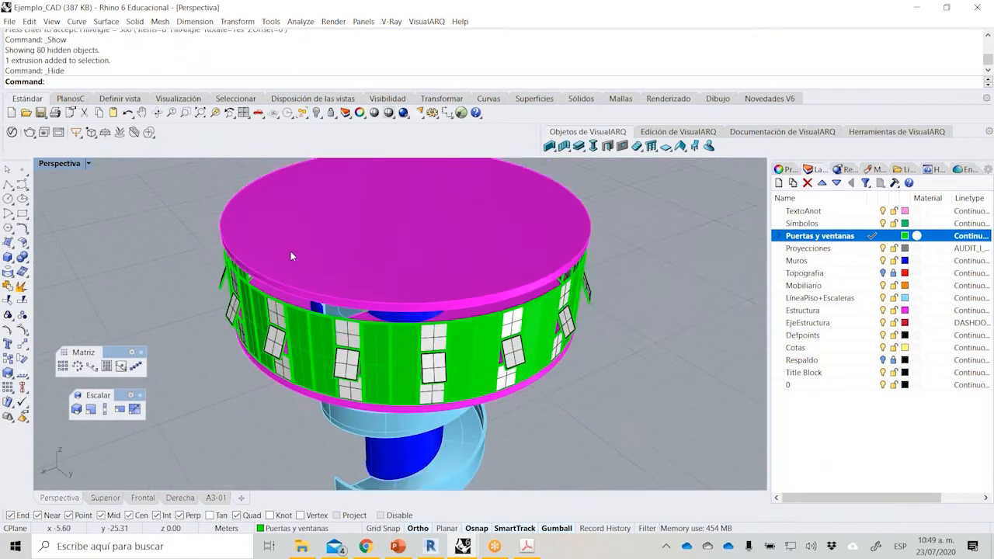
{"action": "left_click", "coordinate": [292, 252]}
{"action": "key", "text": "ctrl+h"}
{"action": "right_click_drag", "start_coordinate": [291, 251], "coordinate": [435, 311]}
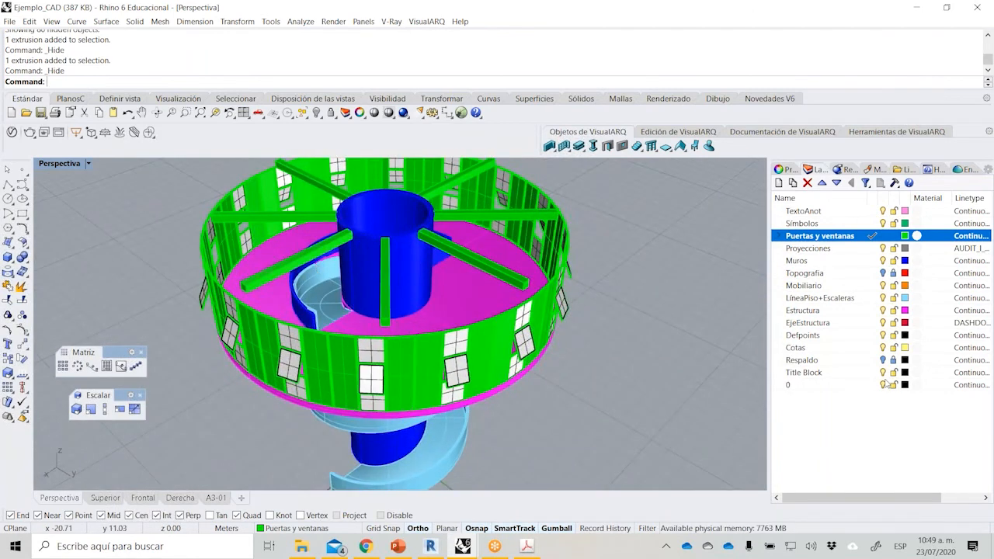
Check the furniture requirement and its example photo on page 4 of the PDF brief, and return to the Rhino model.
{"action": "left_click", "coordinate": [528, 545]}
{"action": "scroll", "coordinate": [503, 401], "scroll_direction": "down", "scroll_amount": 3}
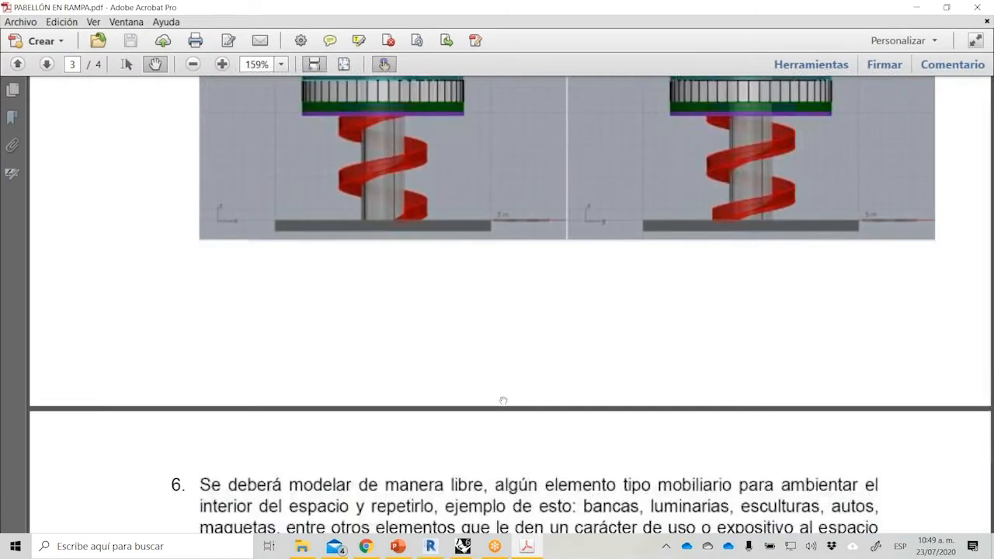
{"action": "scroll", "coordinate": [504, 401], "scroll_direction": "down", "scroll_amount": 10}
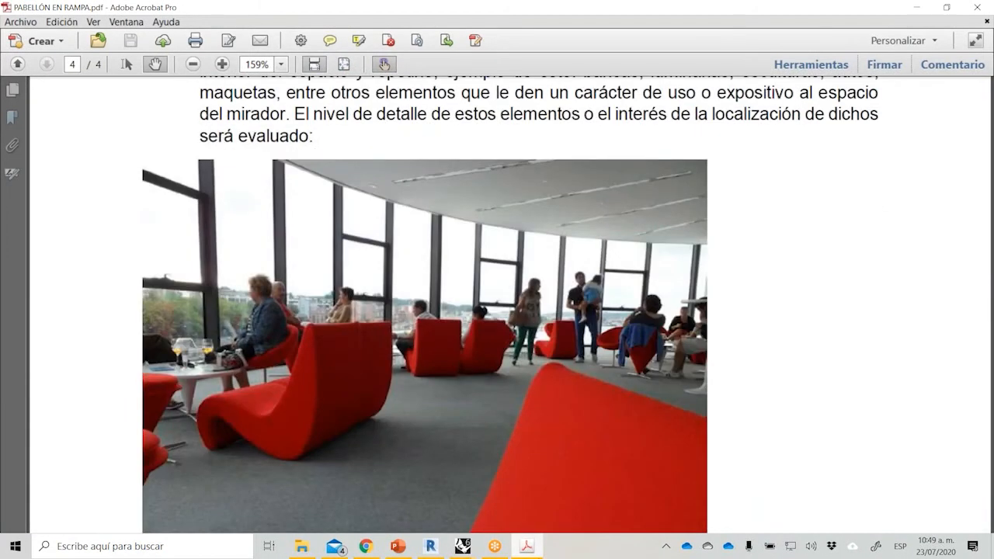
{"action": "left_click", "coordinate": [530, 547]}
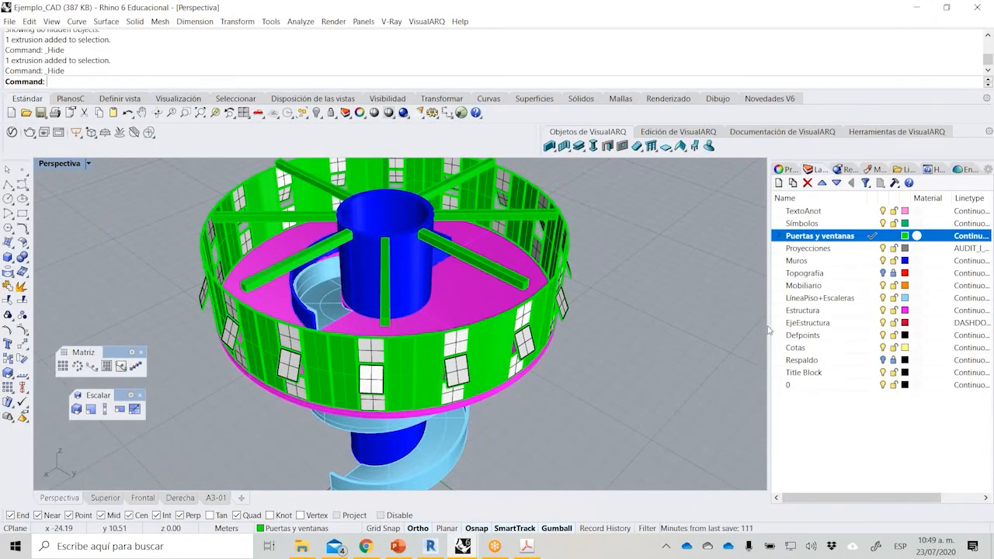
Turn on the Topografia layer, make it current, and turn off the Muros, Proyecciones, Puertas y ventanas, Símbolos, Mobiliario, LíneaPiso+Escaleras and Estructura layers.
{"action": "left_click", "coordinate": [883, 274]}
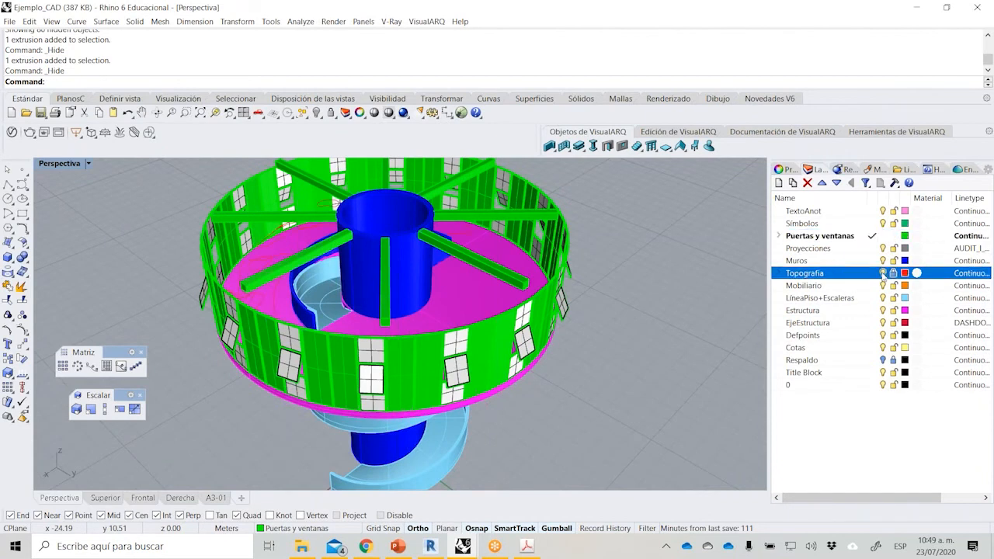
{"action": "left_click", "coordinate": [873, 274]}
{"action": "left_click", "coordinate": [884, 260]}
{"action": "left_click", "coordinate": [883, 247]}
{"action": "left_click", "coordinate": [884, 235]}
{"action": "left_click", "coordinate": [883, 223]}
{"action": "left_click", "coordinate": [883, 285]}
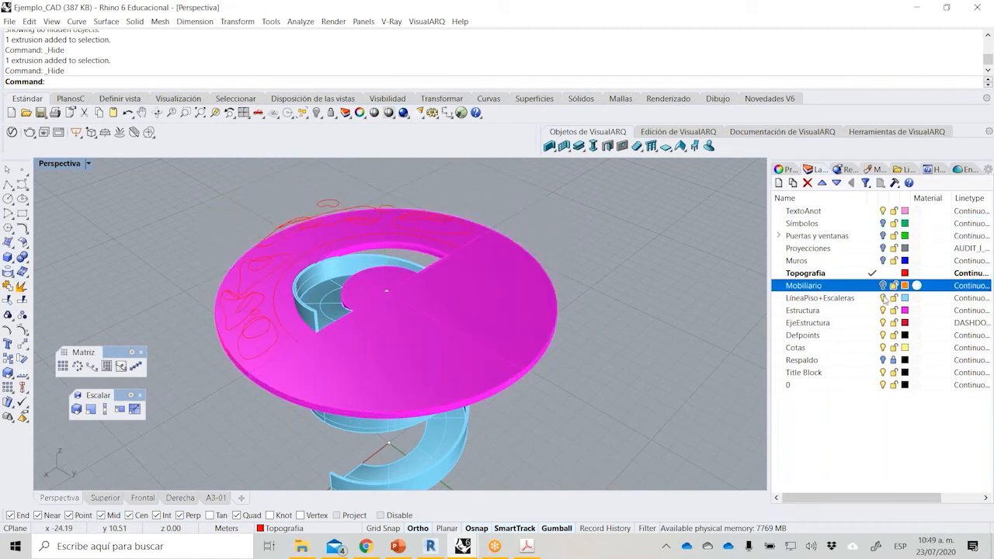
{"action": "left_click", "coordinate": [883, 297]}
{"action": "left_click", "coordinate": [883, 311]}
Examine the topography contour curves and their half-ring boundary, zooming to the selected curves and viewing their heights from several angles.
{"action": "right_click_drag", "start_coordinate": [374, 431], "coordinate": [330, 354]}
{"action": "scroll", "coordinate": [248, 329], "scroll_direction": "up", "scroll_amount": 4}
{"action": "left_click_drag", "start_coordinate": [162, 222], "coordinate": [402, 385]}
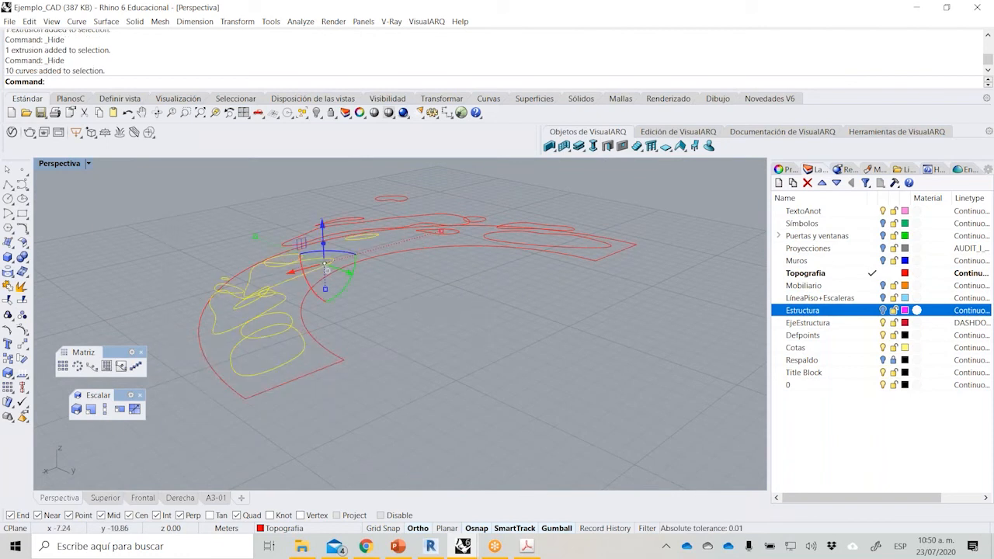
{"action": "left_click", "coordinate": [215, 112]}
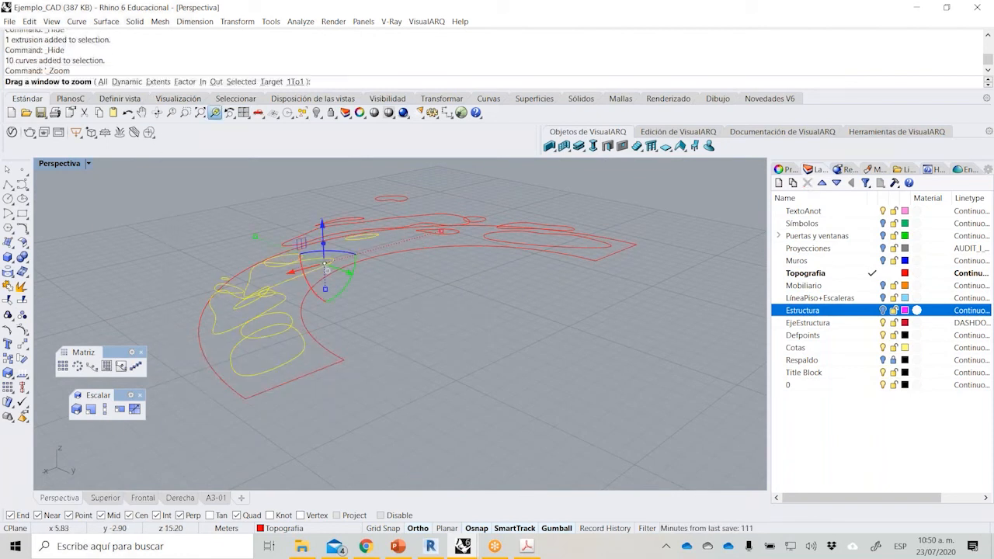
{"action": "left_click", "coordinate": [544, 353]}
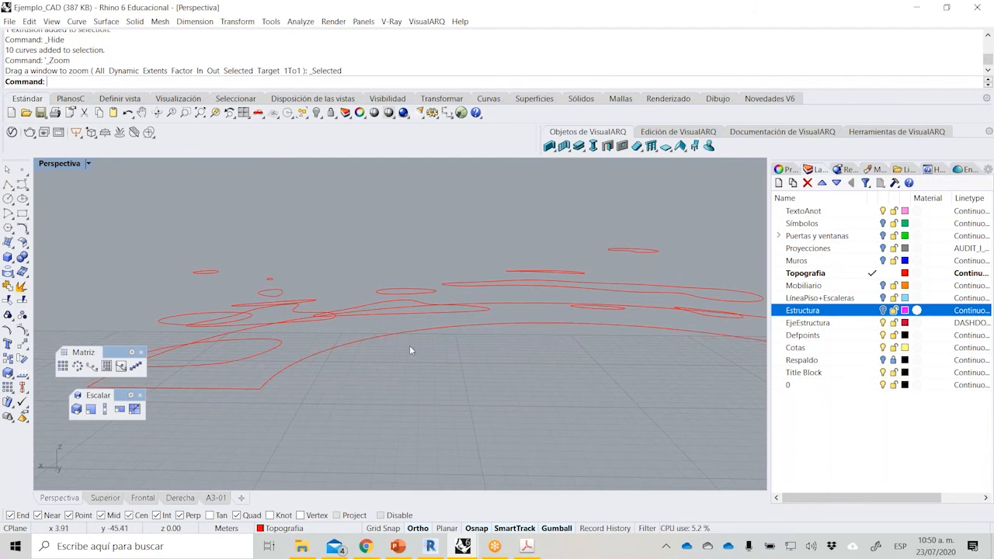
{"action": "scroll", "coordinate": [409, 345], "scroll_direction": "down", "scroll_amount": 5}
{"action": "right_click_drag", "start_coordinate": [398, 348], "coordinate": [398, 366]}
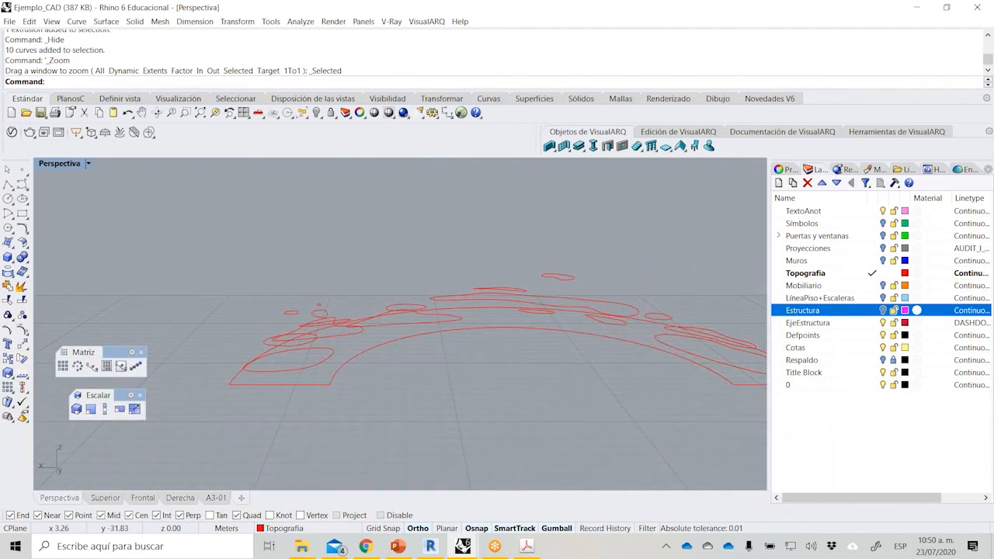
{"action": "scroll", "coordinate": [165, 264], "scroll_direction": "down", "scroll_amount": 2}
{"action": "right_click_drag", "start_coordinate": [164, 264], "coordinate": [187, 275]}
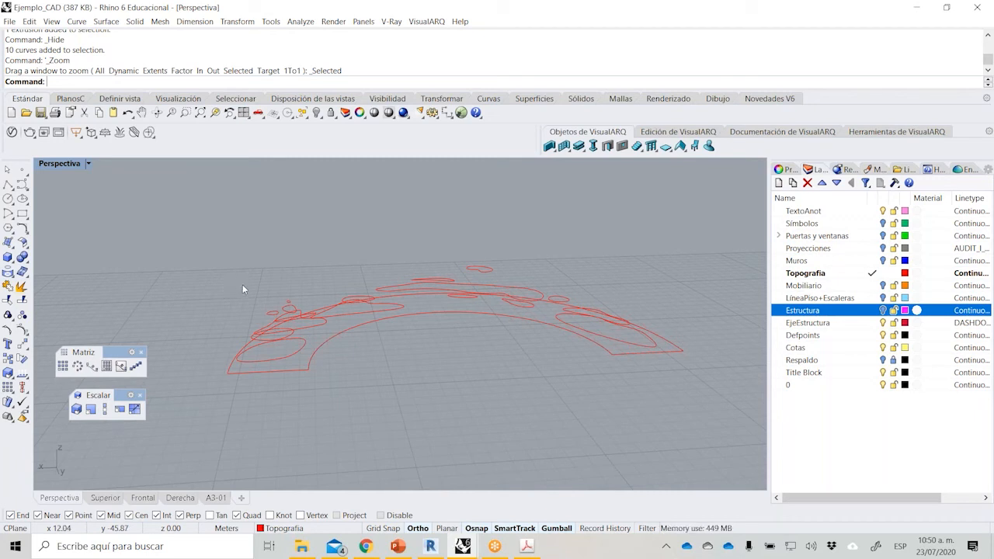
{"action": "left_click", "coordinate": [300, 352]}
{"action": "left_click", "coordinate": [305, 324]}
{"action": "key", "text": "Escape"}
{"action": "right_click_drag", "start_coordinate": [437, 311], "coordinate": [429, 426]}
{"action": "right_click_drag", "start_coordinate": [435, 389], "coordinate": [446, 307]}
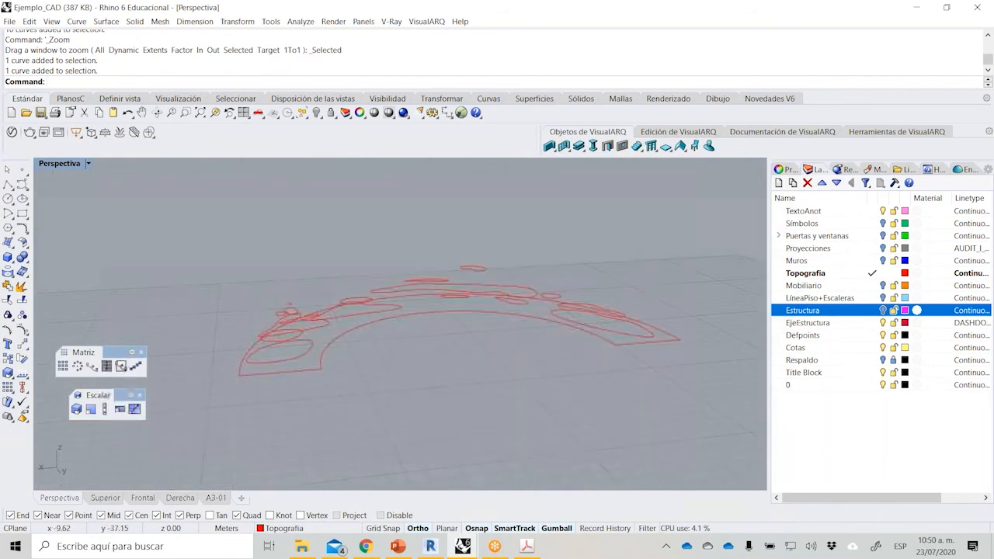
{"action": "scroll", "coordinate": [447, 312], "scroll_direction": "up", "scroll_amount": 2}
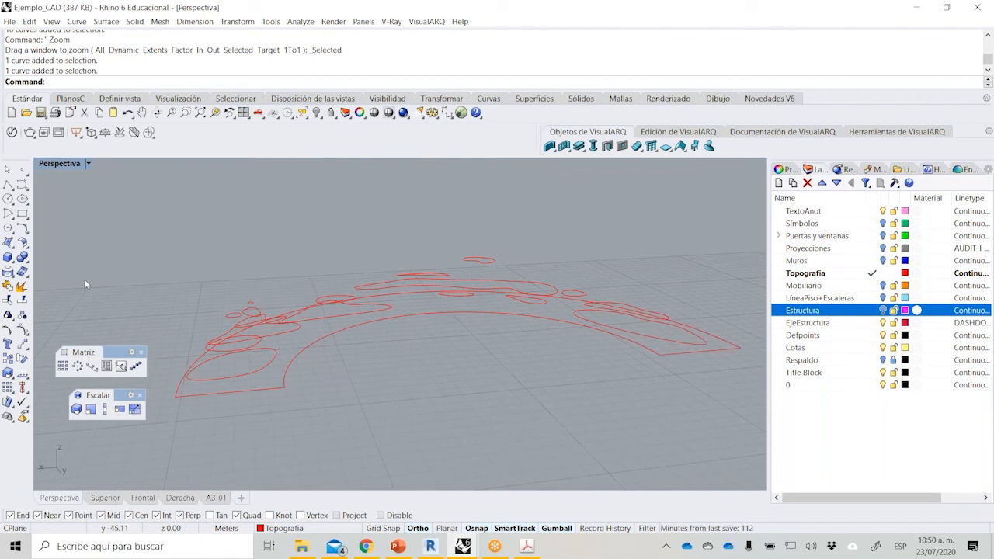
Create a Patch surface through all the topography curves with sample point 1, 10 U spans, 10 V spans and stiffness 1.
{"action": "left_click", "coordinate": [12, 247]}
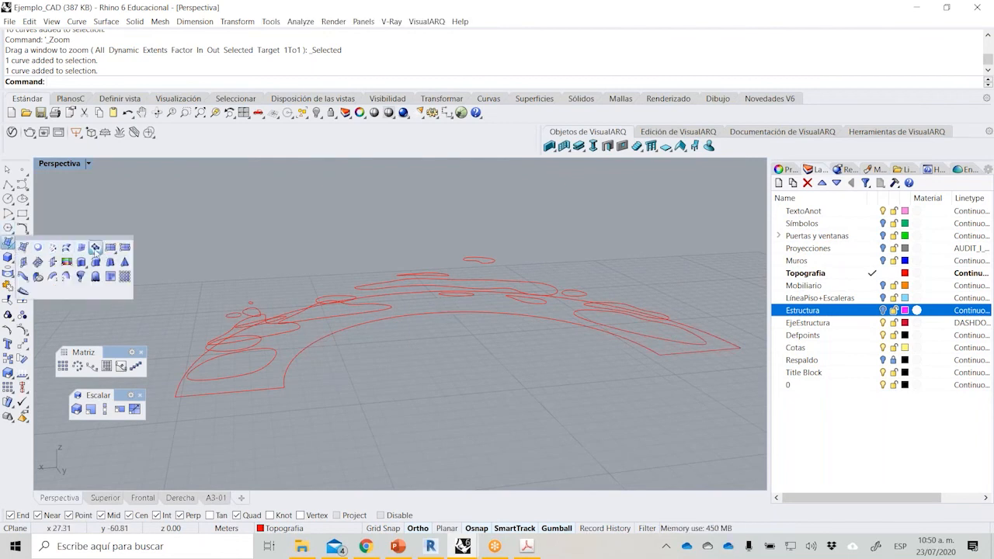
{"action": "left_click", "coordinate": [95, 248]}
{"action": "scroll", "coordinate": [234, 291], "scroll_direction": "down", "scroll_amount": 3}
{"action": "left_click_drag", "start_coordinate": [133, 214], "coordinate": [599, 389]}
{"action": "key", "text": "Return"}
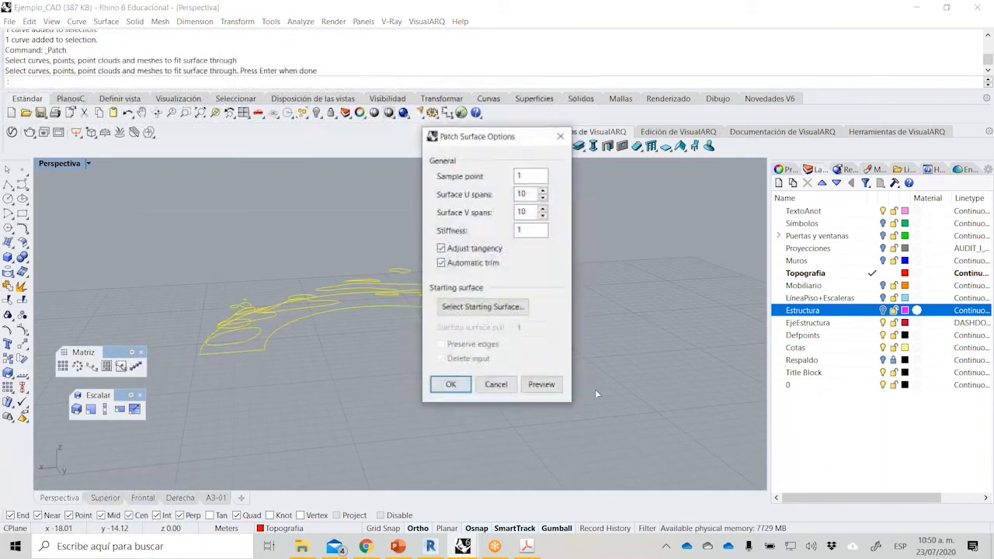
{"action": "left_click", "coordinate": [451, 384]}
{"action": "right_click_drag", "start_coordinate": [245, 302], "coordinate": [493, 402]}
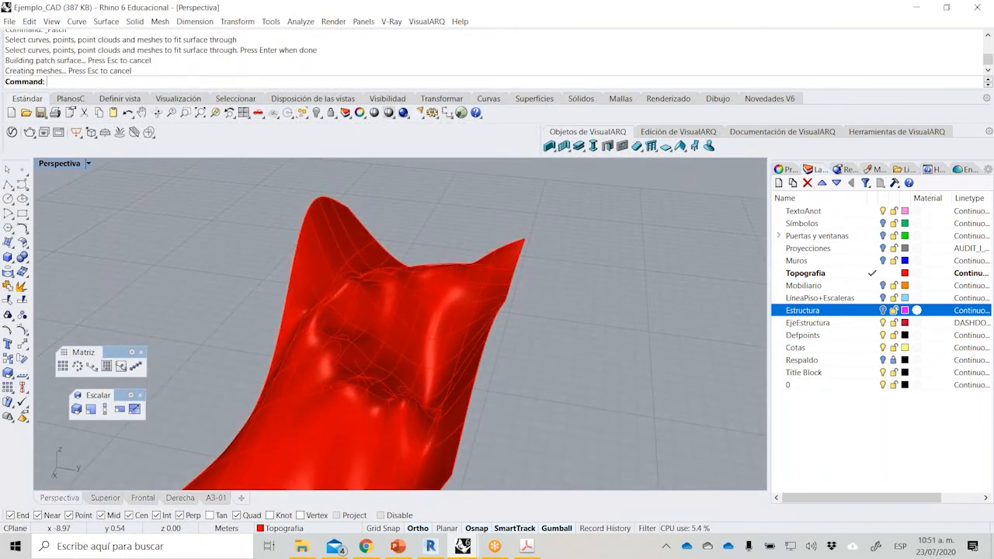
Trim the patch surface to the half-ring boundary curve in the top view, removing everything outside it.
{"action": "double_click", "coordinate": [53, 165]}
{"action": "double_click", "coordinate": [54, 165]}
{"action": "scroll", "coordinate": [225, 252], "scroll_direction": "down", "scroll_amount": 6}
{"action": "scroll", "coordinate": [220, 318], "scroll_direction": "up", "scroll_amount": 2}
{"action": "left_click", "coordinate": [229, 313]}
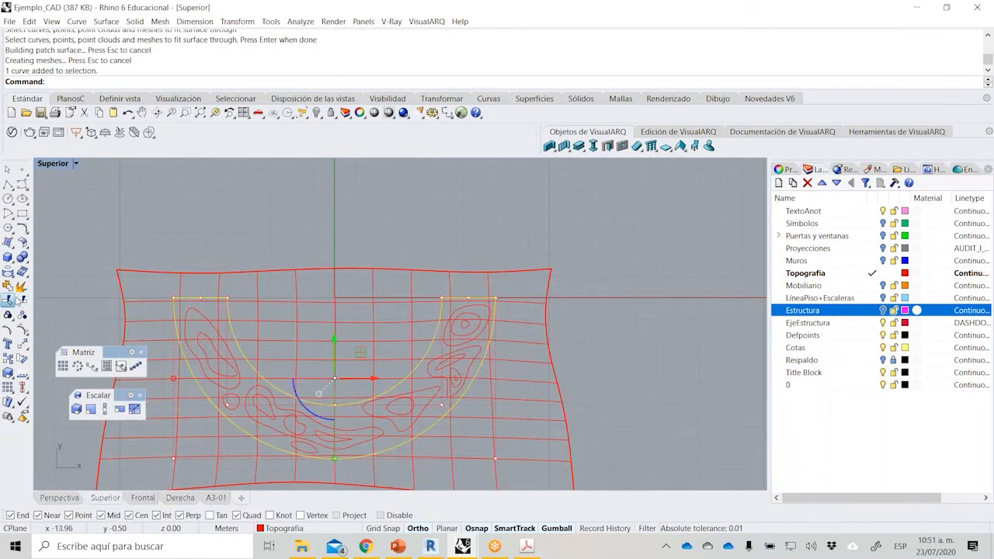
{"action": "left_click", "coordinate": [8, 299]}
{"action": "left_click", "coordinate": [318, 328]}
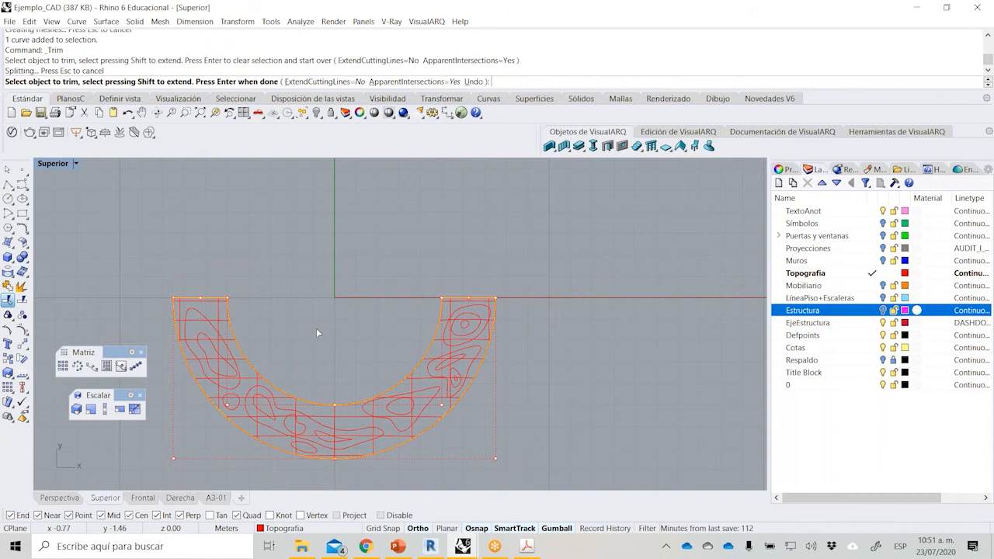
{"action": "key", "text": "Return"}
{"action": "double_click", "coordinate": [56, 164]}
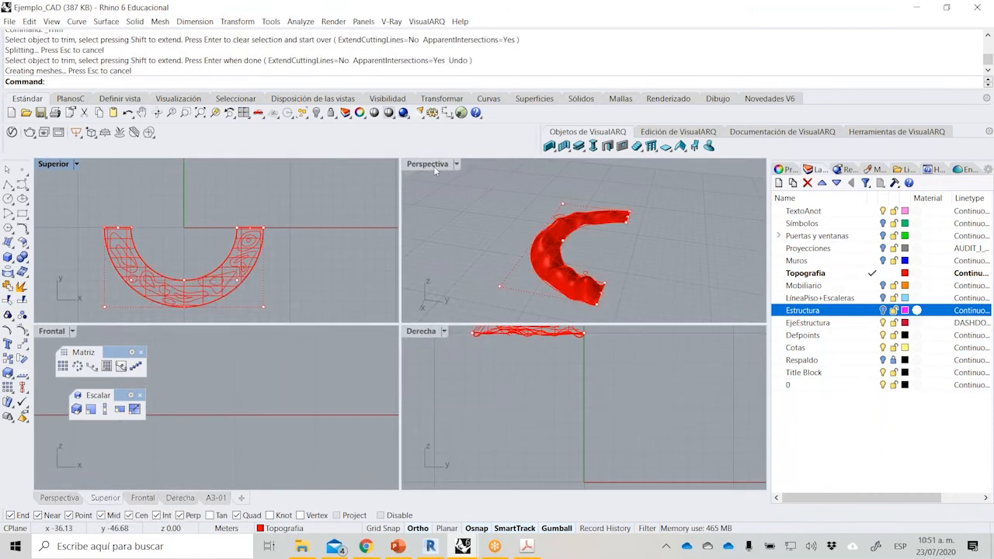
{"action": "double_click", "coordinate": [427, 164]}
{"action": "right_click_drag", "start_coordinate": [429, 167], "coordinate": [307, 219]}
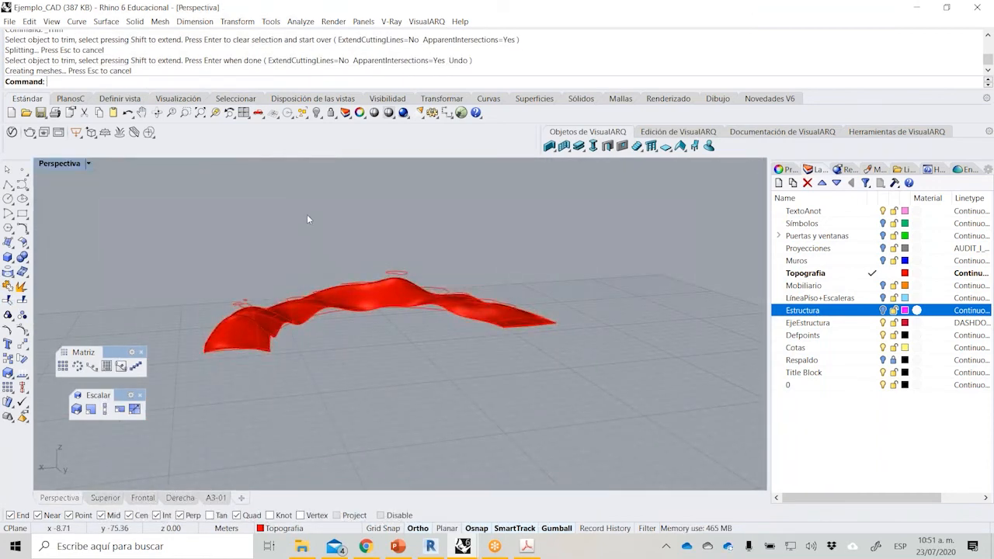
Turn on all the layers from TextoAnot to 0 to display the topography surface inside the pavilion.
{"action": "left_click", "coordinate": [316, 113]}
{"action": "left_click_drag", "start_coordinate": [816, 408], "coordinate": [797, 212]}
{"action": "left_click", "coordinate": [883, 224]}
{"action": "scroll", "coordinate": [359, 313], "scroll_direction": "up", "scroll_amount": 8}
{"action": "mouse_move", "coordinate": [357, 317]}
{"action": "right_mouse_down"}
{"action": "mouse_move", "coordinate": [328, 338]}
{"action": "mouse_move", "coordinate": [350, 329]}
{"action": "mouse_move", "coordinate": [218, 287]}
{"action": "mouse_move", "coordinate": [439, 346]}
{"action": "mouse_move", "coordinate": [432, 322]}
{"action": "mouse_move", "coordinate": [359, 311]}
{"action": "right_mouse_up"}
{"action": "scroll", "coordinate": [317, 293], "scroll_direction": "up", "scroll_amount": 4}
{"action": "scroll", "coordinate": [318, 293], "scroll_direction": "down", "scroll_amount": 3}
Isolate the red topography surface from the rest of the pavilion.
{"action": "left_click", "coordinate": [319, 304]}
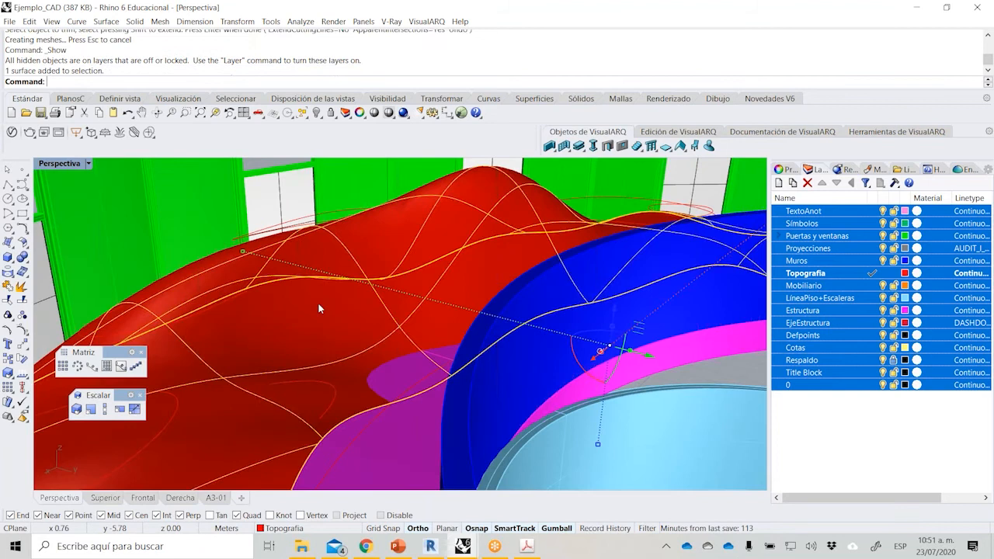
{"action": "left_click", "coordinate": [321, 117]}
{"action": "left_click", "coordinate": [360, 133]}
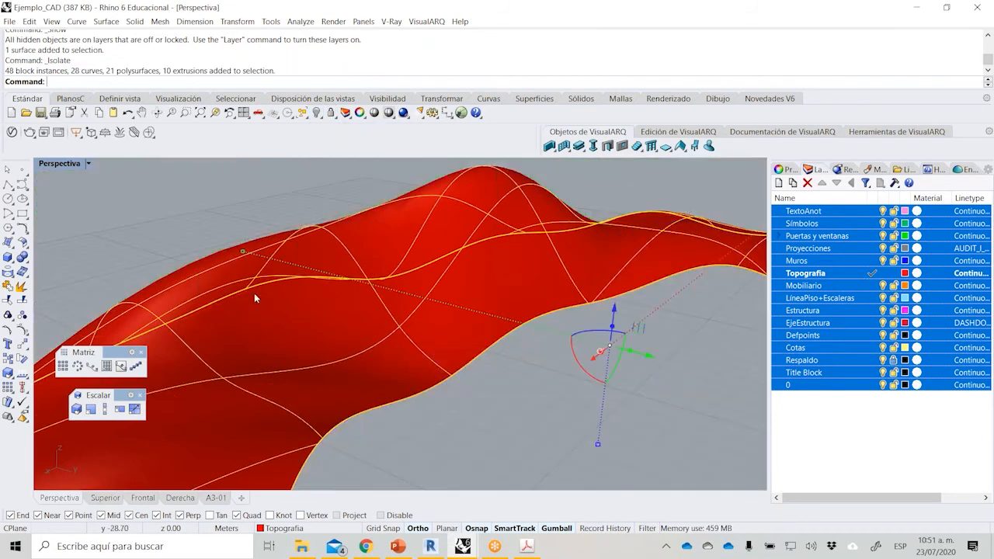
{"action": "scroll", "coordinate": [330, 332], "scroll_direction": "down", "scroll_amount": 4}
{"action": "left_click", "coordinate": [396, 401]}
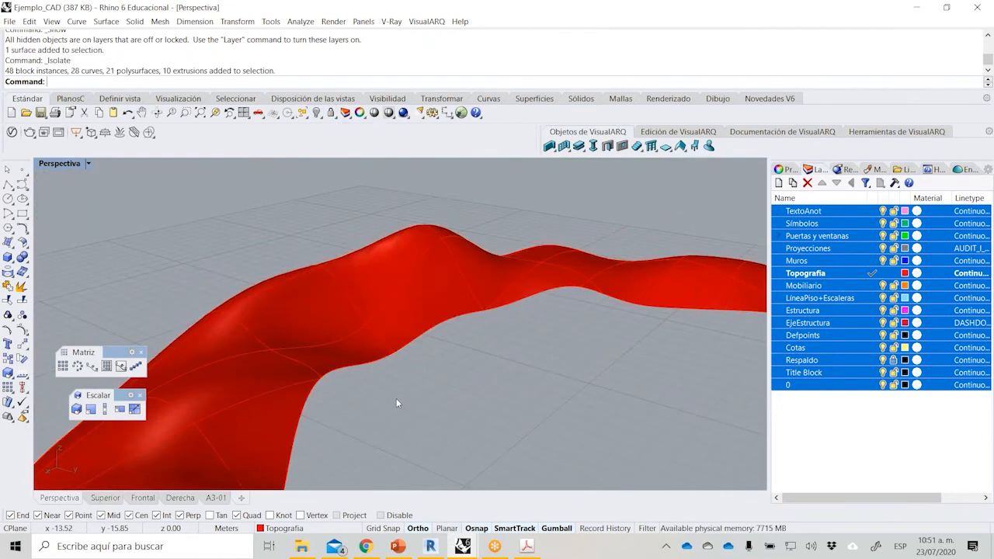
Turn on the topography surface's control points and reshape its relief by moving individual points, raising one above the ridge.
{"action": "left_click", "coordinate": [339, 326]}
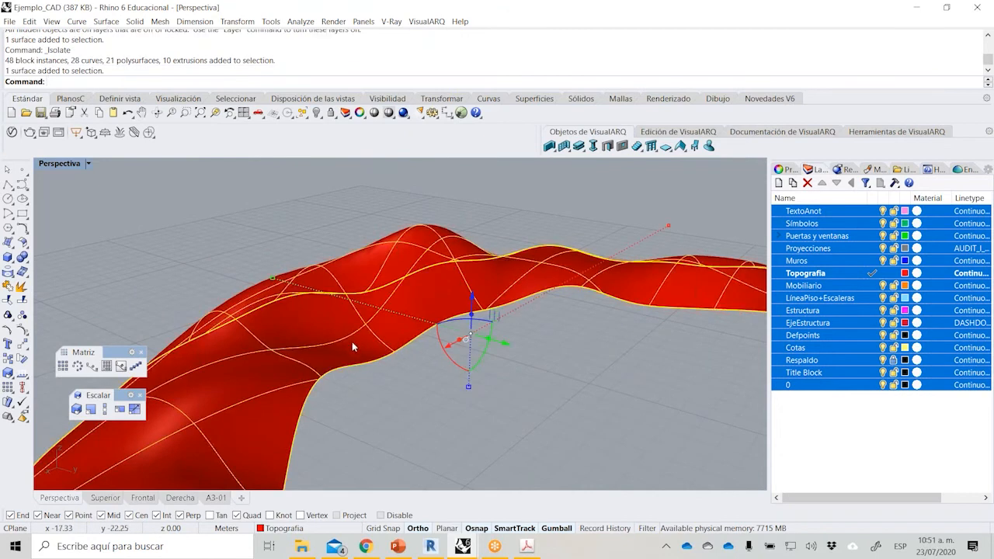
{"action": "scroll", "coordinate": [357, 363], "scroll_direction": "down", "scroll_amount": 2}
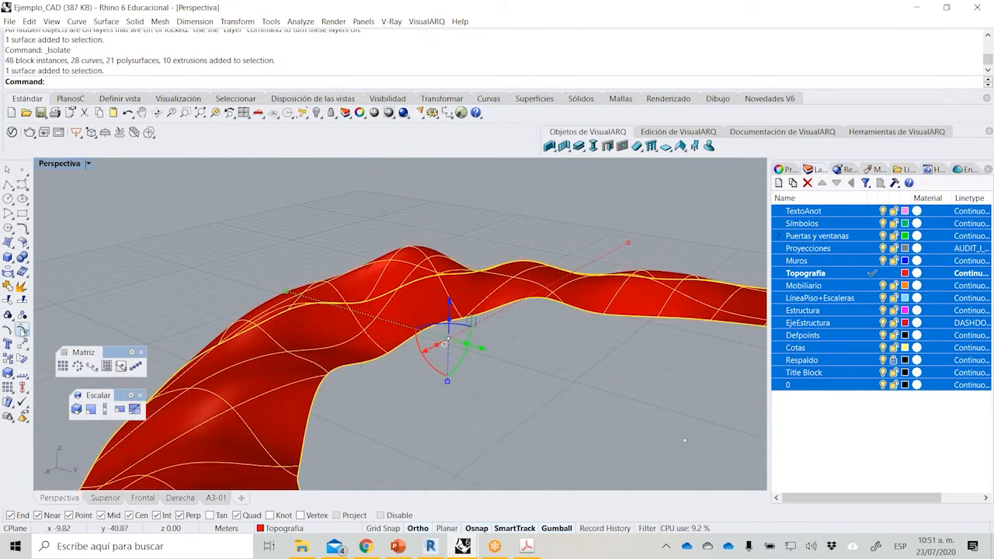
{"action": "left_click", "coordinate": [21, 331]}
{"action": "scroll", "coordinate": [250, 330], "scroll_direction": "down", "scroll_amount": 1}
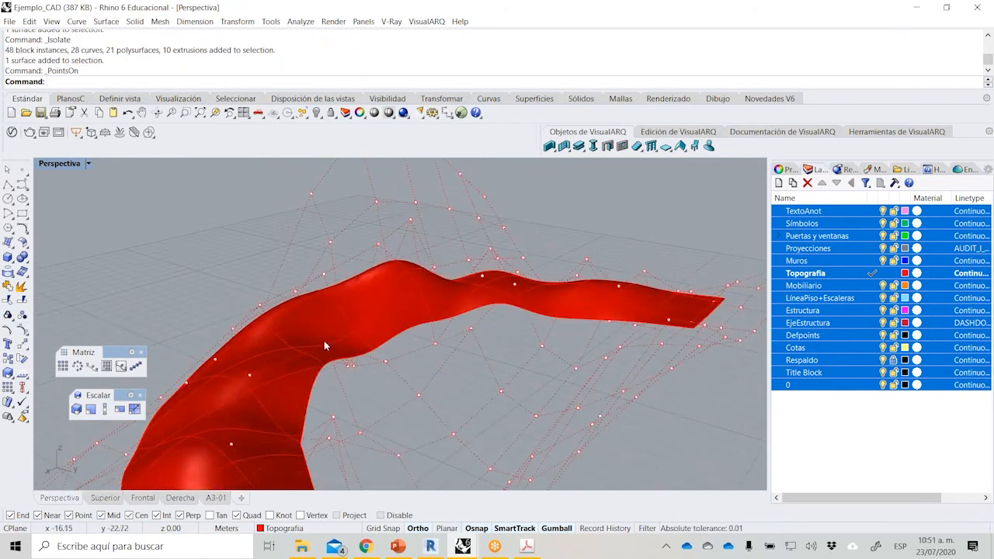
{"action": "left_click", "coordinate": [326, 348]}
{"action": "right_click_drag", "start_coordinate": [343, 325], "coordinate": [291, 296]}
{"action": "left_click_drag", "start_coordinate": [335, 292], "coordinate": [352, 387]}
{"action": "left_click", "coordinate": [360, 259]}
{"action": "left_click_drag", "start_coordinate": [360, 222], "coordinate": [360, 171]}
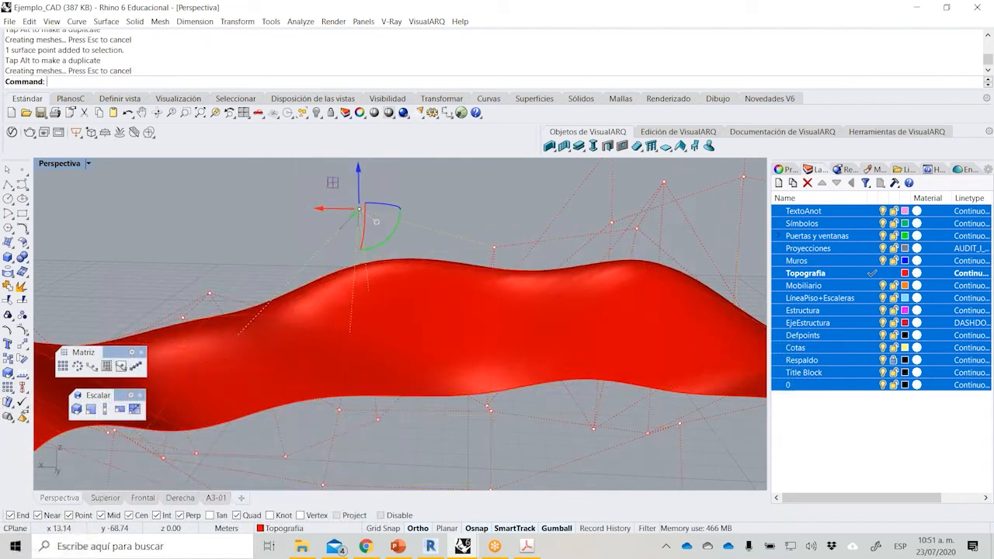
{"action": "scroll", "coordinate": [346, 224], "scroll_direction": "down", "scroll_amount": 5}
{"action": "right_click_drag", "start_coordinate": [346, 233], "coordinate": [327, 269]}
{"action": "key", "text": "Escape"}
Select the topography surface and show it enlarged in the front view.
{"action": "left_click", "coordinate": [327, 269]}
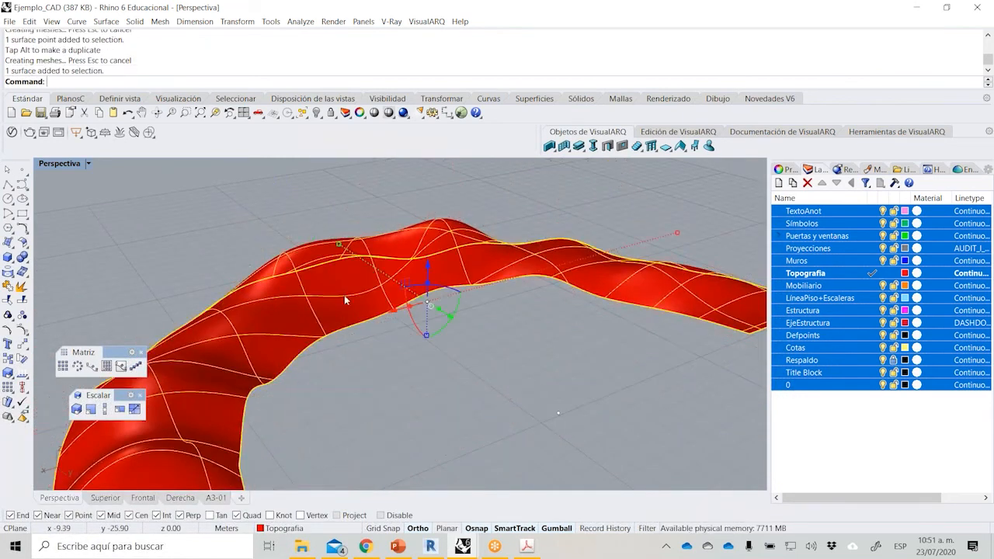
{"action": "double_click", "coordinate": [56, 164]}
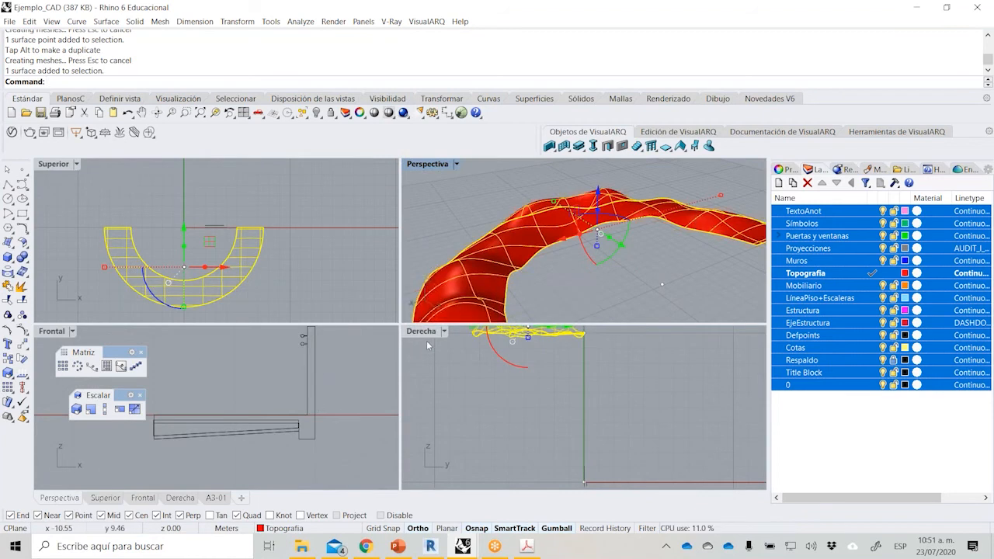
{"action": "double_click", "coordinate": [427, 164]}
{"action": "right_click_drag", "start_coordinate": [394, 367], "coordinate": [374, 436]}
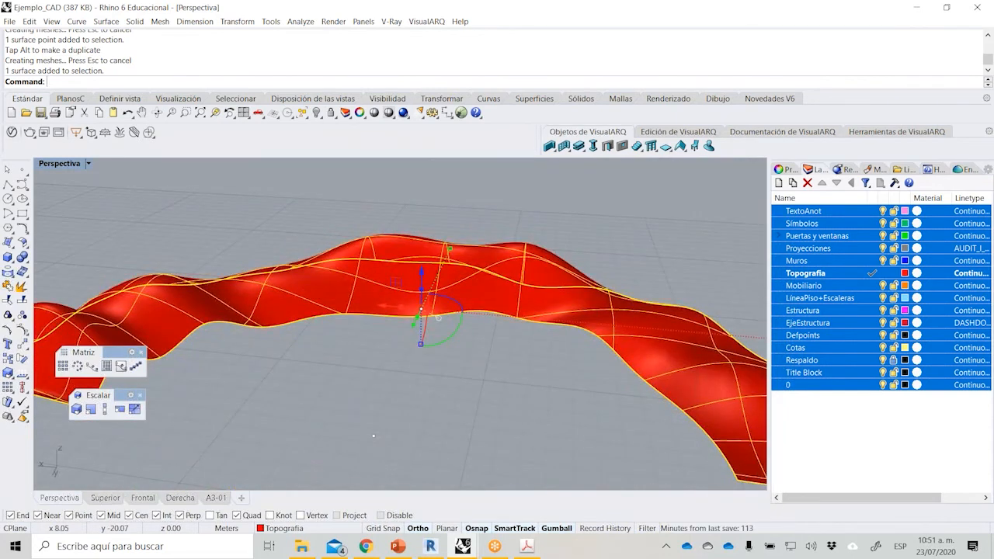
{"action": "right_click_drag", "start_coordinate": [356, 354], "coordinate": [334, 365]}
{"action": "double_click", "coordinate": [56, 164]}
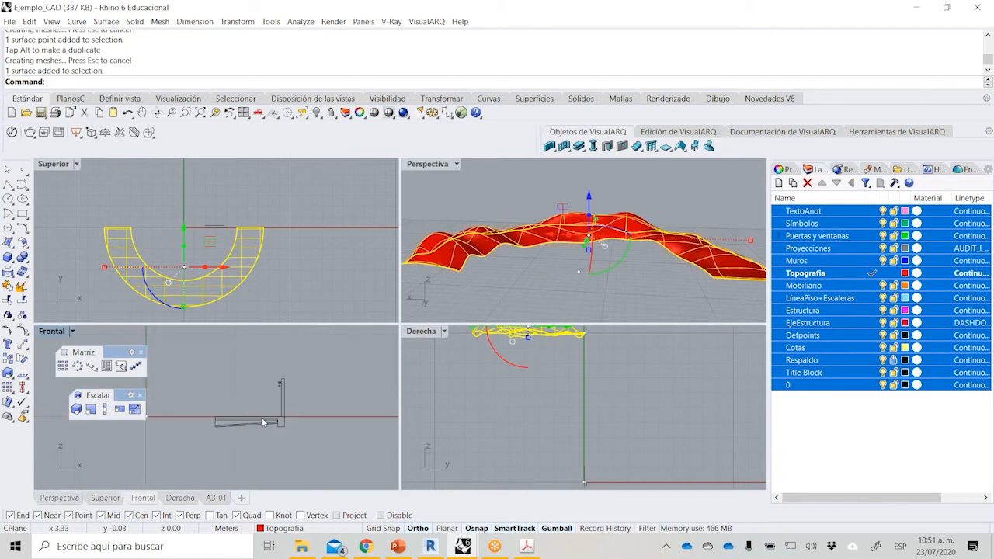
{"action": "scroll", "coordinate": [226, 362], "scroll_direction": "up", "scroll_amount": 4}
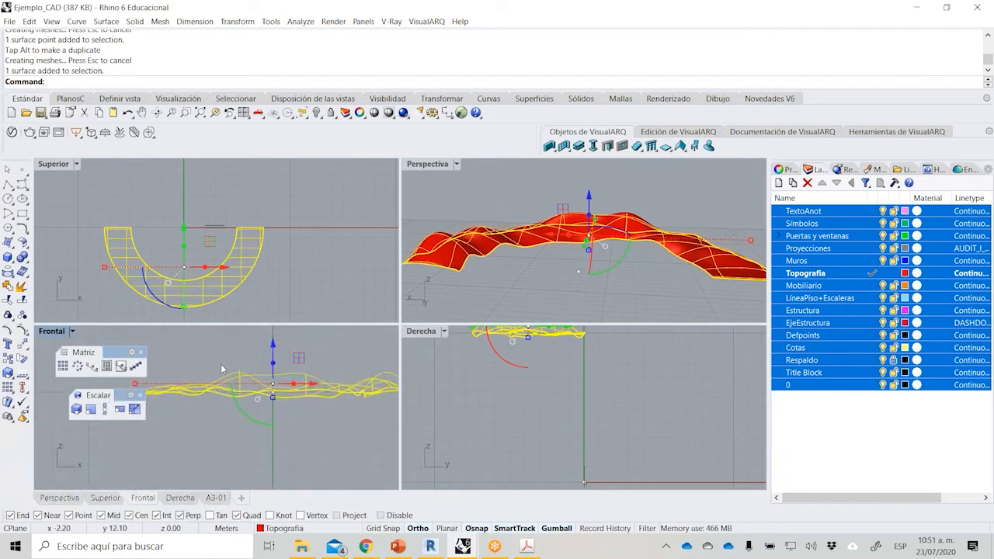
{"action": "double_click", "coordinate": [47, 331]}
{"action": "right_click_drag", "start_coordinate": [310, 319], "coordinate": [294, 350]}
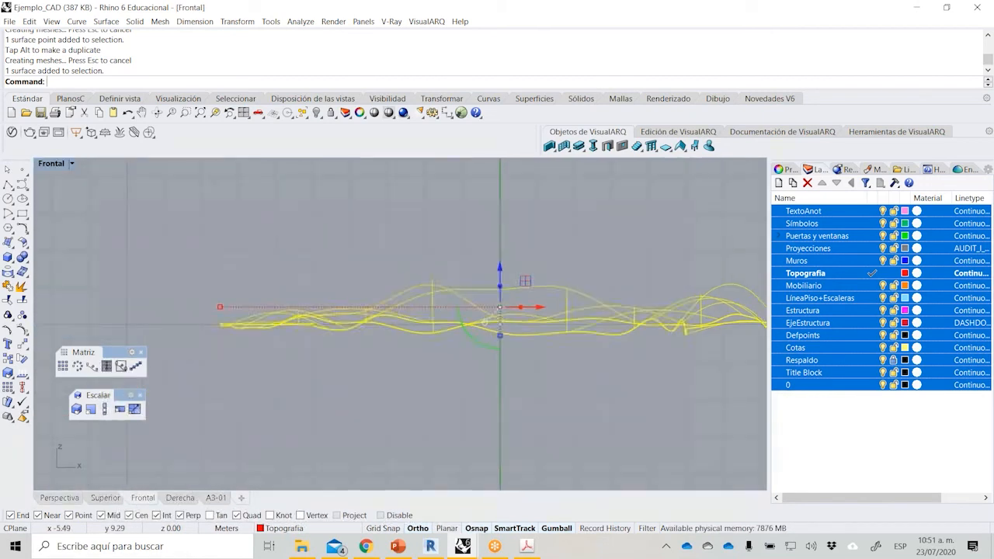
Try contouring the topography surface vertically in the front view at 0.2 m spacing, and undo the resulting curves.
{"action": "left_click", "coordinate": [15, 277]}
{"action": "left_click", "coordinate": [73, 292]}
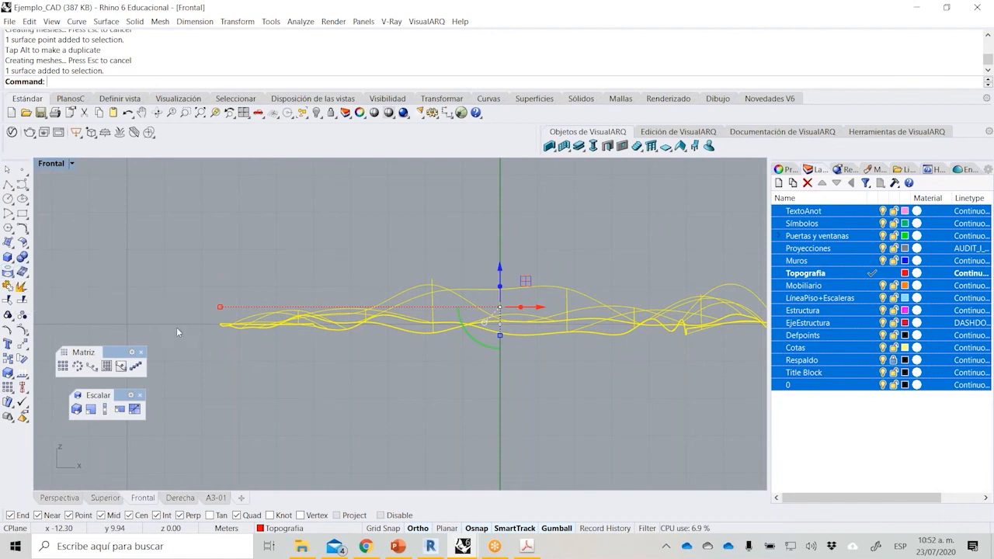
{"action": "left_click", "coordinate": [191, 352]}
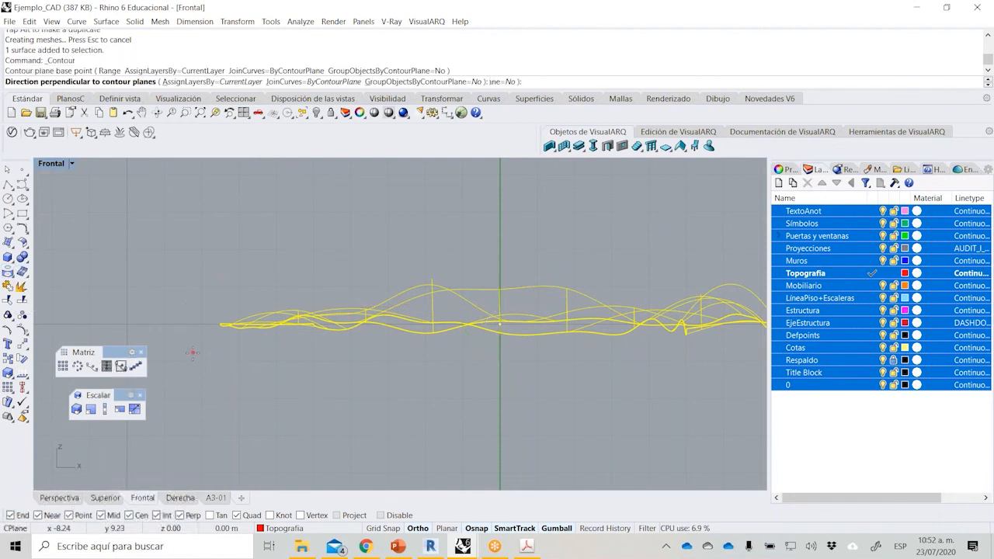
{"action": "left_click", "coordinate": [194, 249], "text": "shift"}
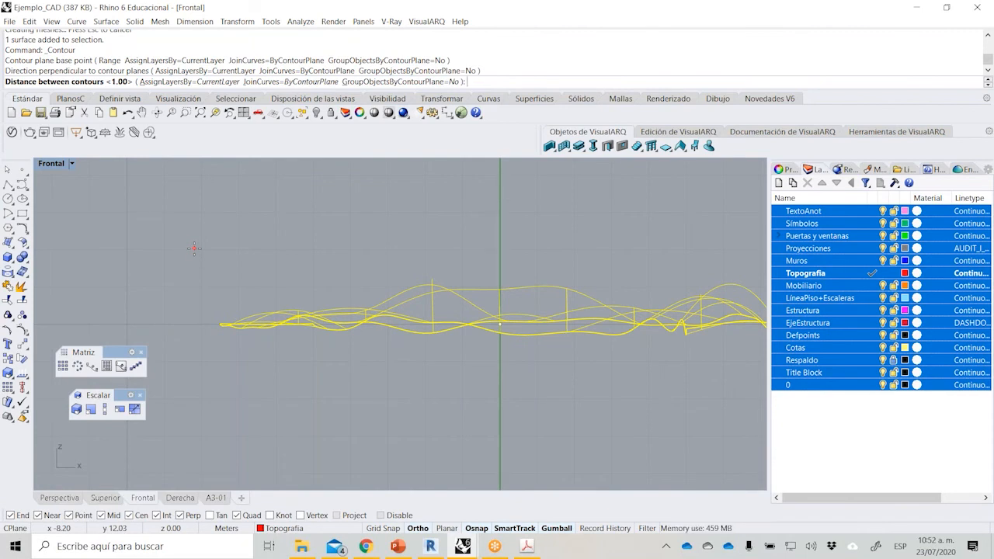
{"action": "type", "text": ".2"}
{"action": "key", "text": "Return"}
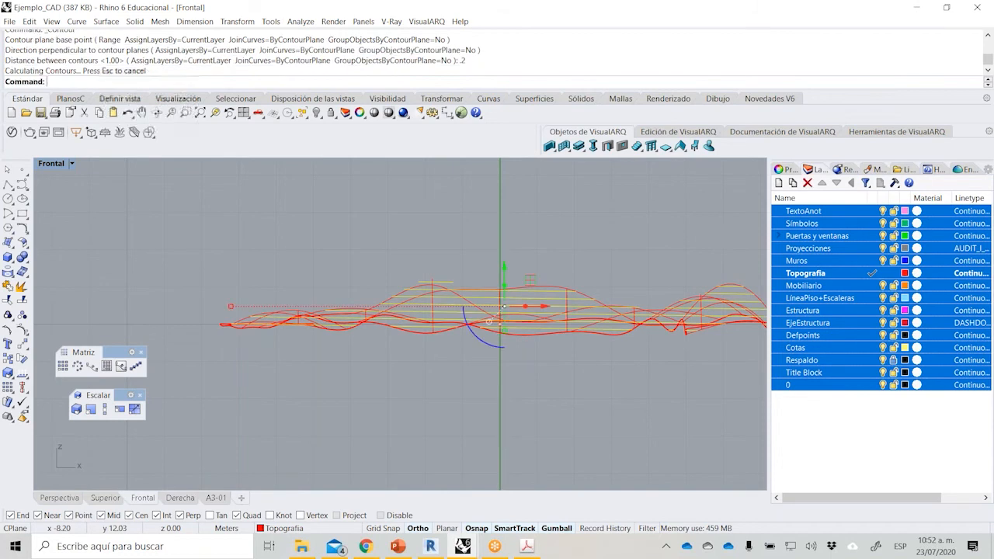
{"action": "key", "text": "ctrl+z"}
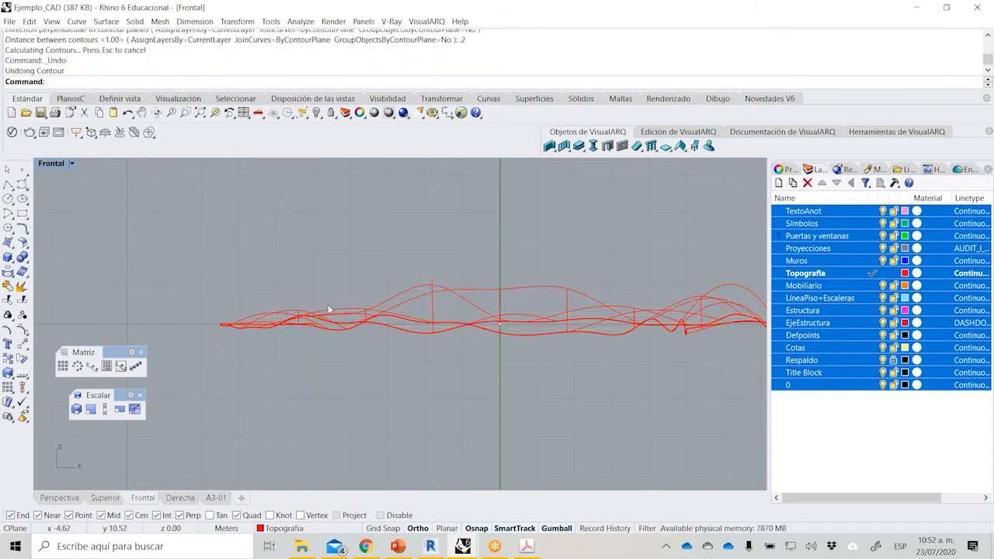
Try to contour the topography surface again, entering .05 and picking the contour direction and spacing points beside it.
{"action": "left_click", "coordinate": [326, 312]}
{"action": "right_click", "coordinate": [327, 312]}
{"action": "left_click", "coordinate": [201, 347]}
{"action": "type", "text": ".05"}
{"action": "key", "text": "Return"}
{"action": "left_click", "coordinate": [176, 219]}
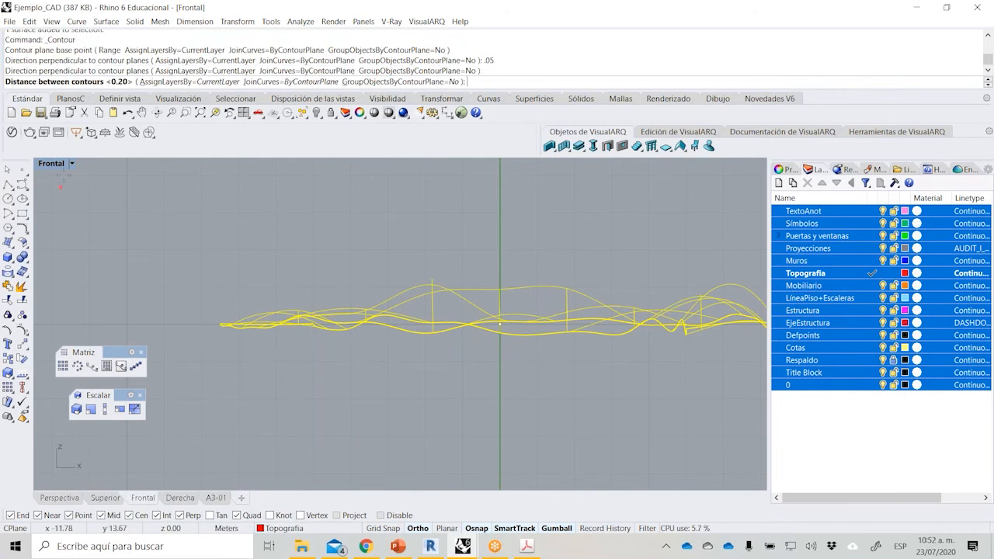
{"action": "left_click", "coordinate": [177, 298]}
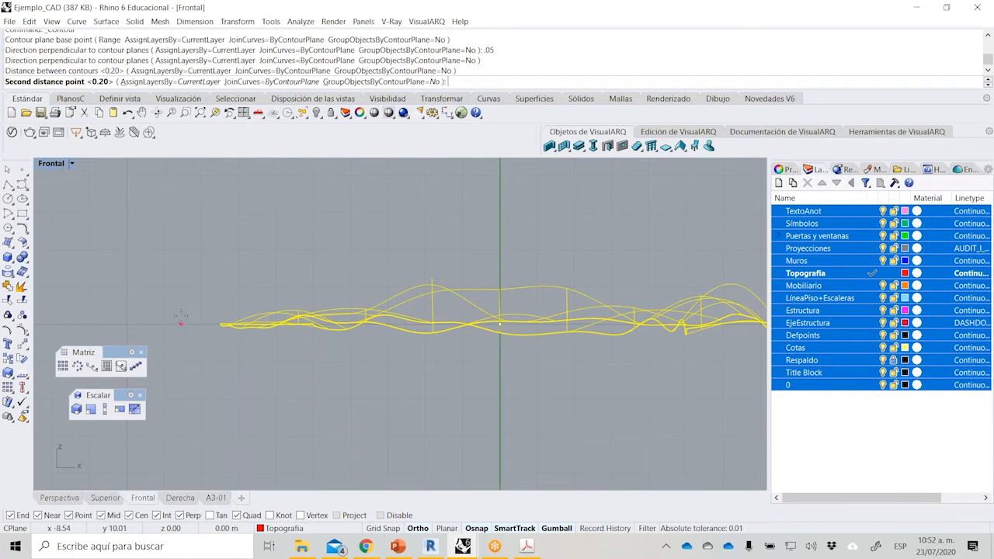
{"action": "left_click", "coordinate": [188, 258]}
Contour the topography surface along a vertical direction with 0.05 m between contours.
{"action": "key", "text": "Return"}
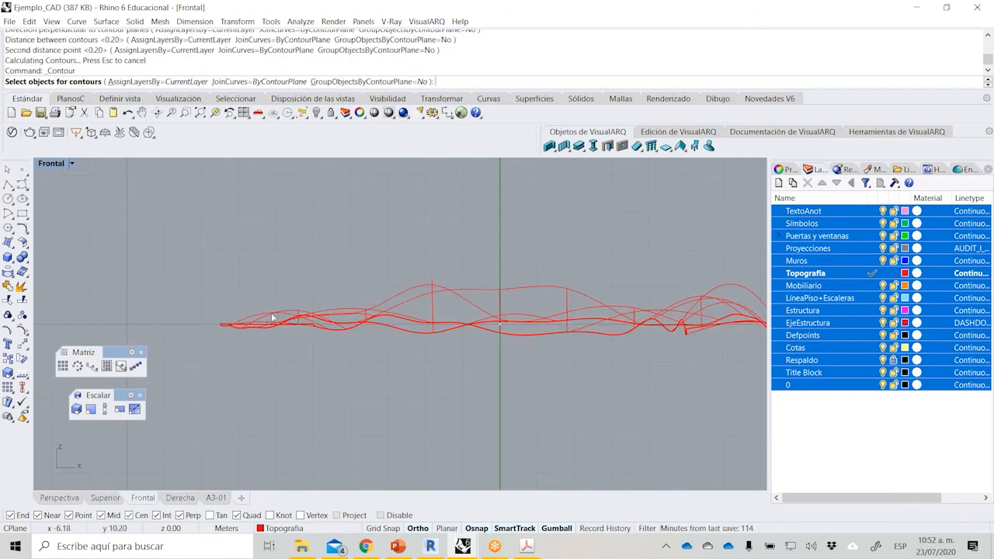
{"action": "left_click", "coordinate": [268, 326]}
{"action": "key", "text": "Return"}
{"action": "left_click", "coordinate": [180, 335]}
{"action": "left_click", "coordinate": [185, 281]}
{"action": "type", "text": ".05"}
{"action": "key", "text": "Return"}
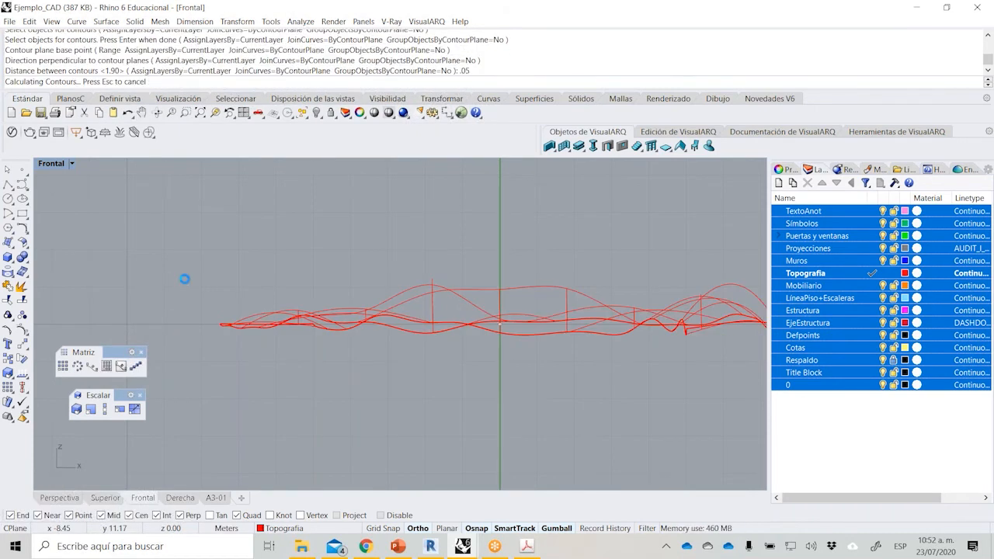
Extrude the selected contour curves as solids by 0.05 m in the perspective view.
{"action": "double_click", "coordinate": [55, 167]}
{"action": "double_click", "coordinate": [435, 168]}
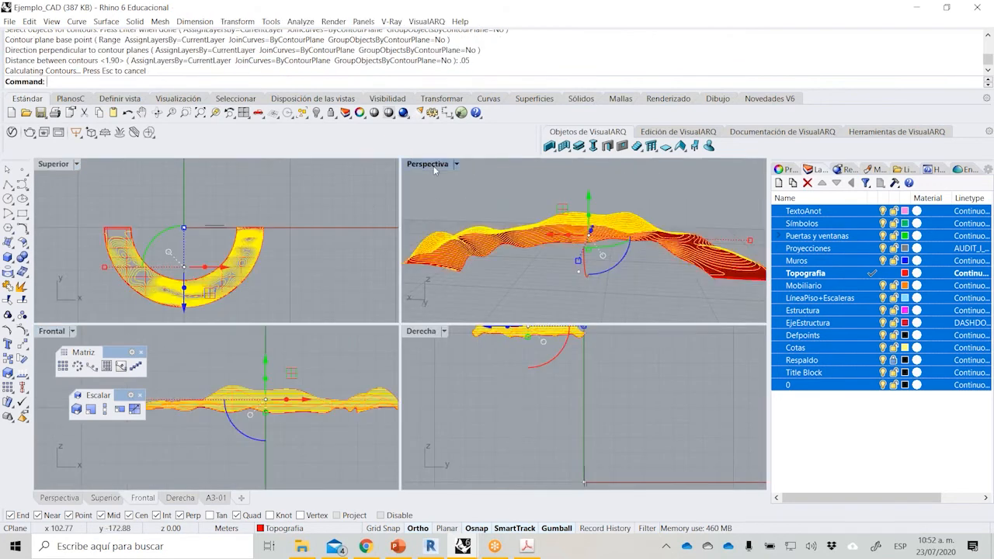
{"action": "right_click_drag", "start_coordinate": [350, 285], "coordinate": [438, 333]}
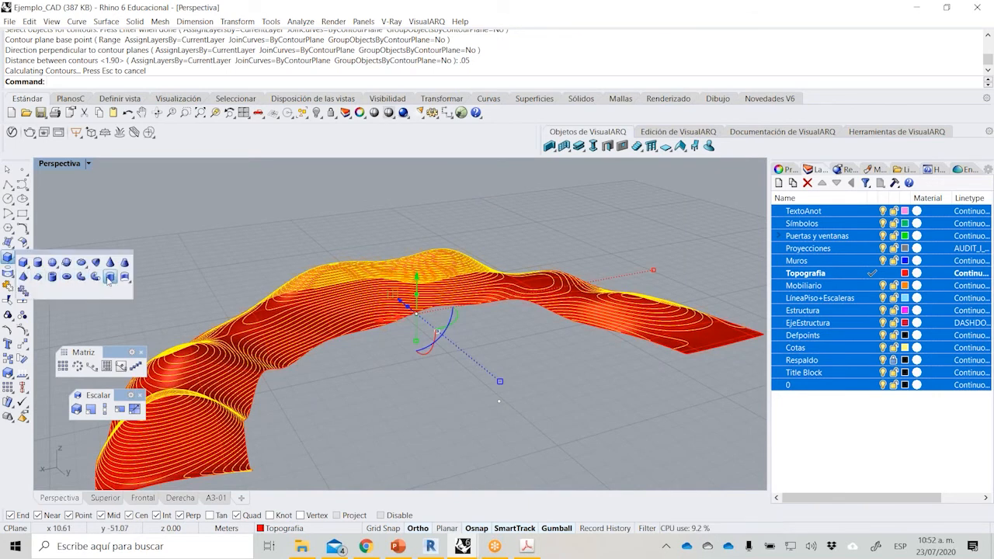
{"action": "left_click", "coordinate": [108, 281]}
{"action": "type", "text": ".05"}
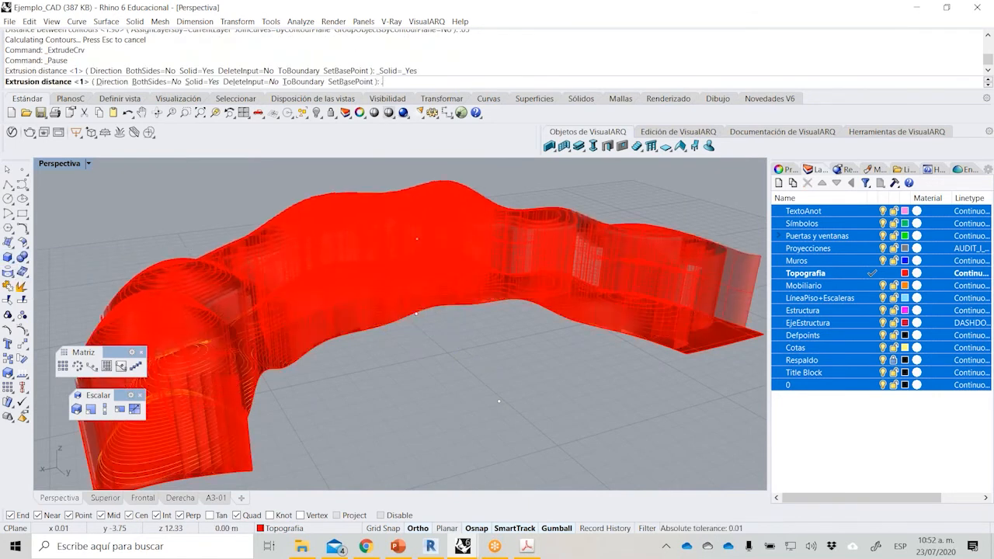
{"action": "key", "text": "Return"}
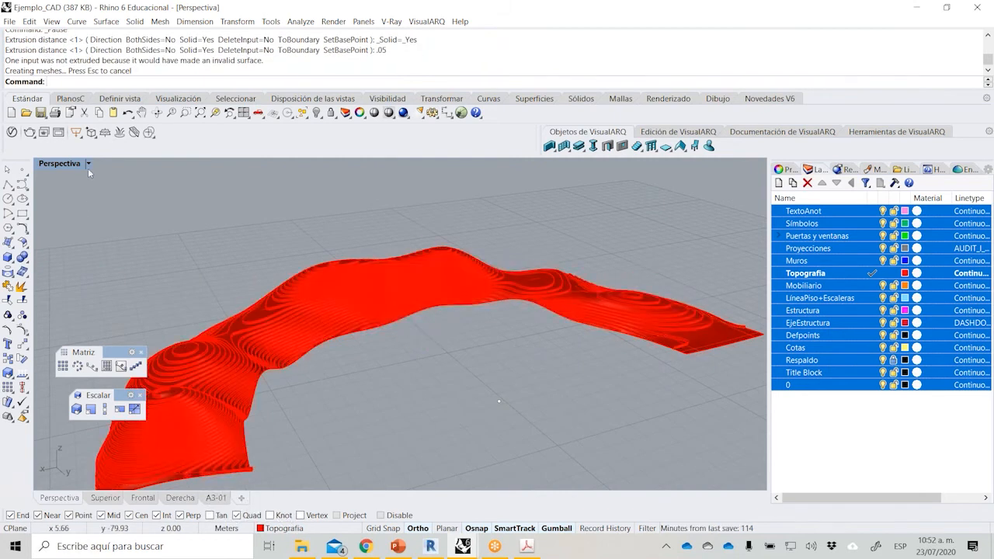
Set the perspective view's display mode to Rendered.
{"action": "left_click", "coordinate": [88, 163]}
{"action": "left_click", "coordinate": [128, 190]}
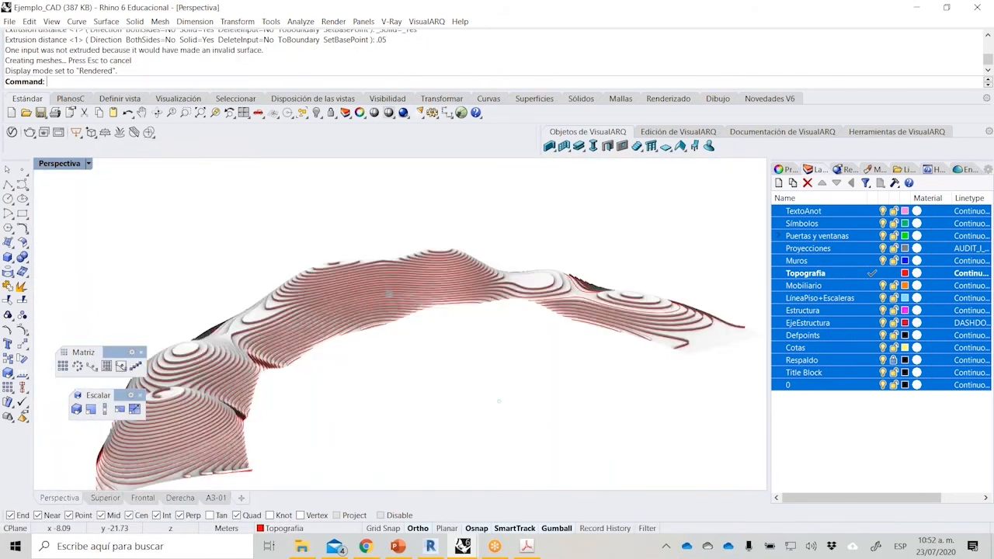
{"action": "right_click_drag", "start_coordinate": [352, 381], "coordinate": [280, 294]}
Hide the original smooth topography surface so only the stepped contour layers are displayed.
{"action": "scroll", "coordinate": [168, 346], "scroll_direction": "up", "scroll_amount": 4}
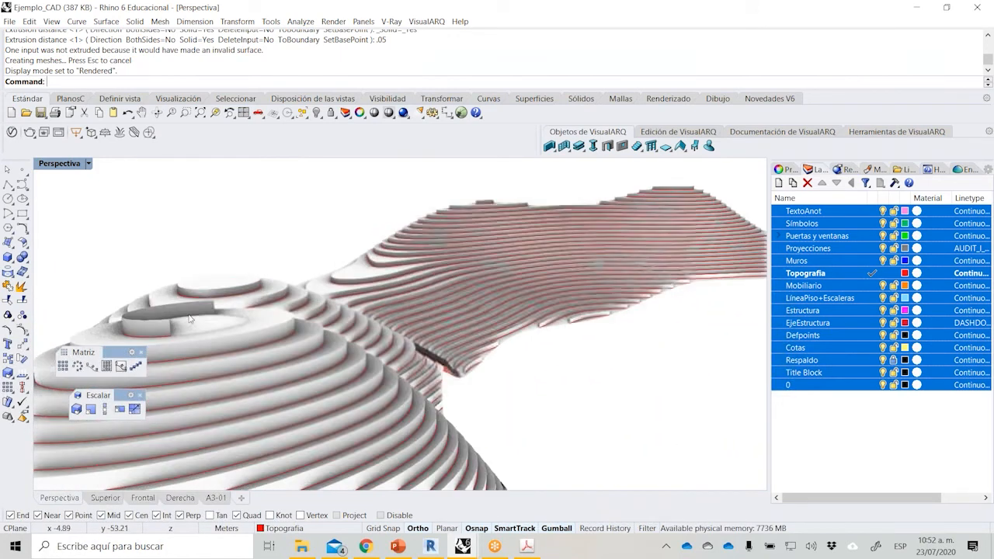
{"action": "left_click", "coordinate": [232, 317]}
{"action": "left_click", "coordinate": [316, 114]}
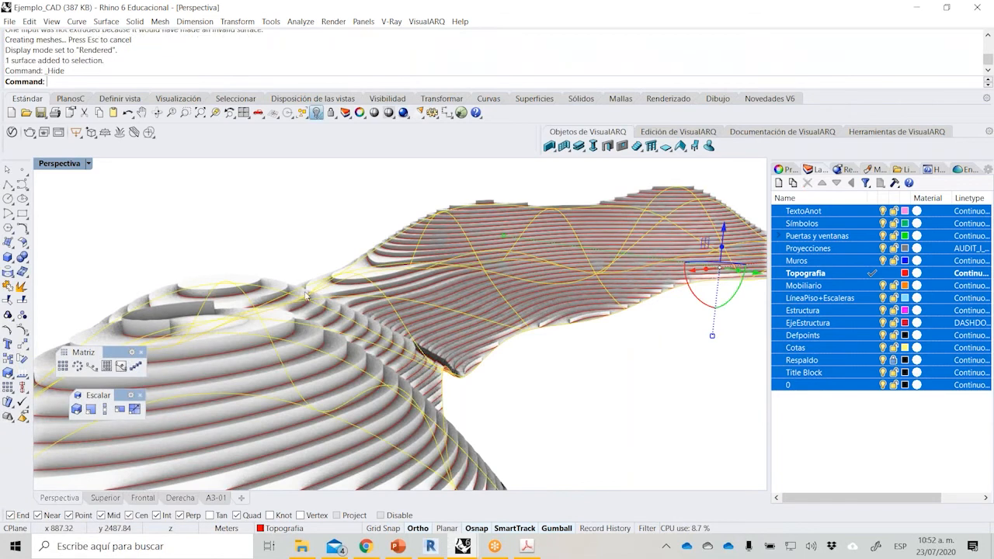
{"action": "scroll", "coordinate": [295, 286], "scroll_direction": "down", "scroll_amount": 5}
{"action": "right_click_drag", "start_coordinate": [296, 286], "coordinate": [272, 342]}
{"action": "scroll", "coordinate": [268, 342], "scroll_direction": "down", "scroll_amount": 5}
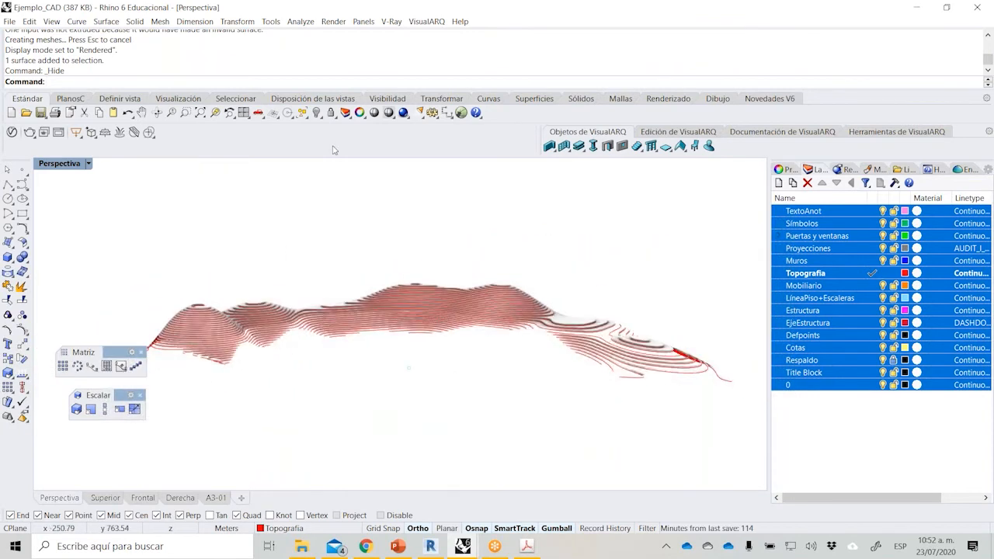
Show all hidden objects to bring back the whole pavilion around the topography.
{"action": "left_click", "coordinate": [316, 114]}
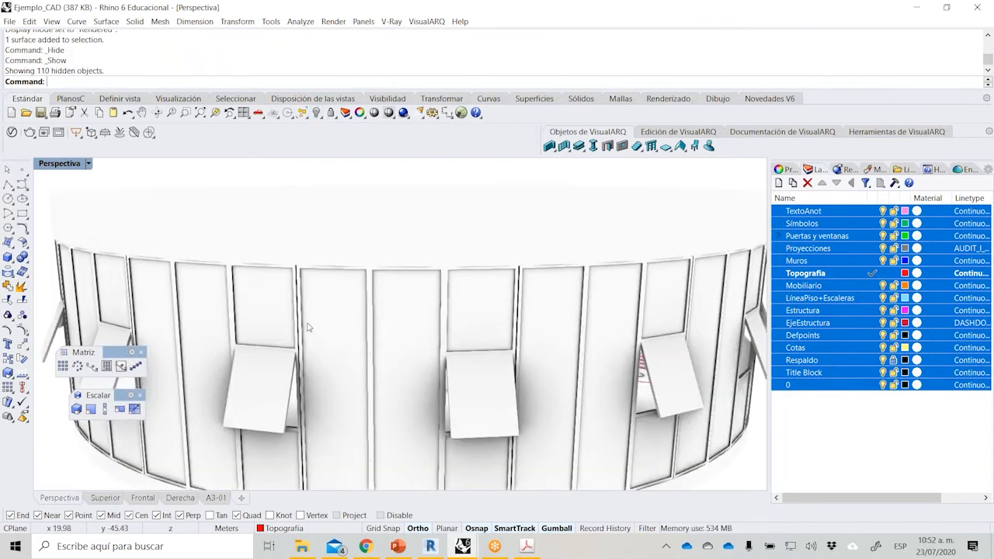
{"action": "scroll", "coordinate": [309, 327], "scroll_direction": "down", "scroll_amount": 7}
{"action": "right_click_drag", "start_coordinate": [314, 353], "coordinate": [318, 283]}
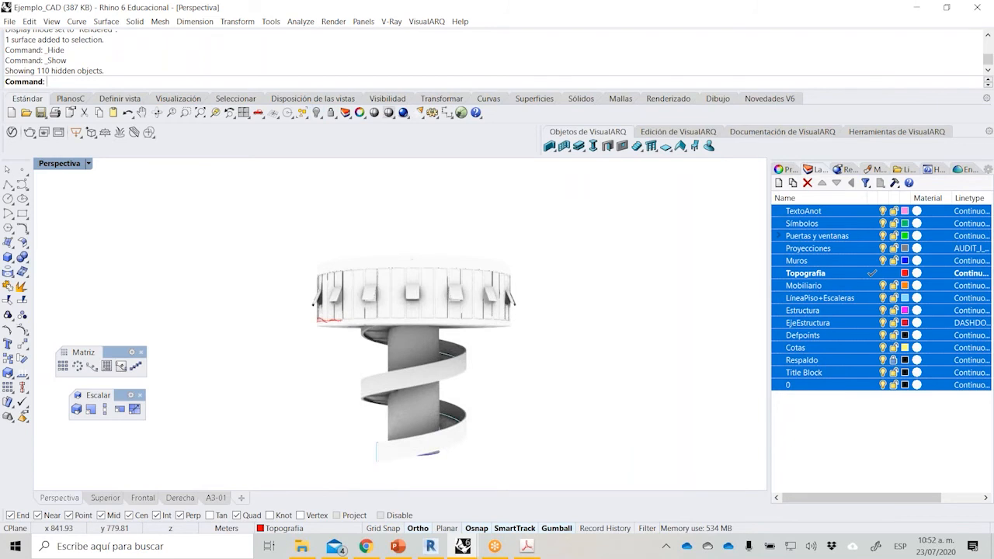
Select and hide all curves in the model, and close the floating Matriz and Escalar toolbars.
{"action": "left_click", "coordinate": [308, 119]}
{"action": "left_click", "coordinate": [333, 146]}
{"action": "left_click", "coordinate": [317, 115]}
{"action": "right_click_drag", "start_coordinate": [419, 385], "coordinate": [487, 402]}
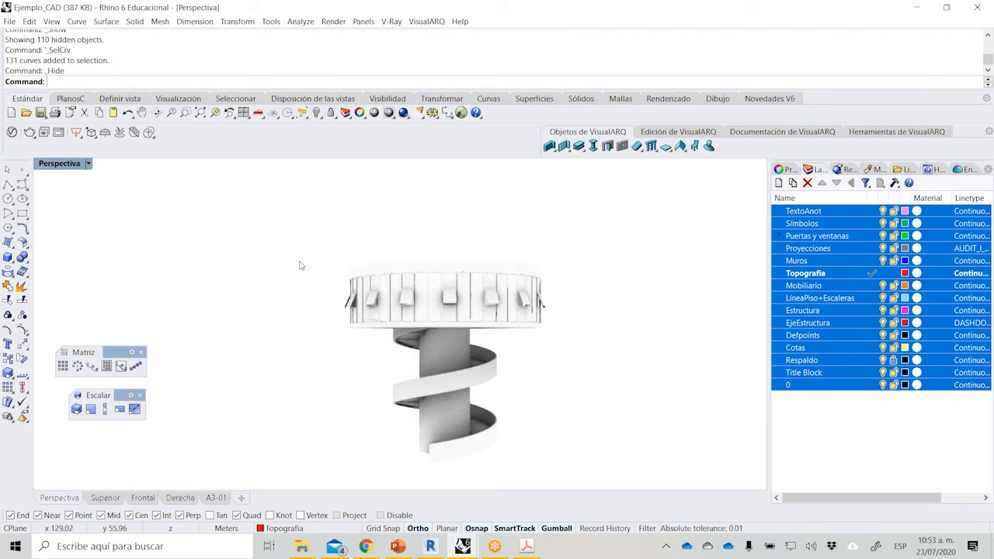
{"action": "scroll", "coordinate": [302, 266], "scroll_direction": "down", "scroll_amount": 2}
{"action": "right_click_drag", "start_coordinate": [432, 314], "coordinate": [472, 341]}
{"action": "scroll", "coordinate": [473, 340], "scroll_direction": "up", "scroll_amount": 4}
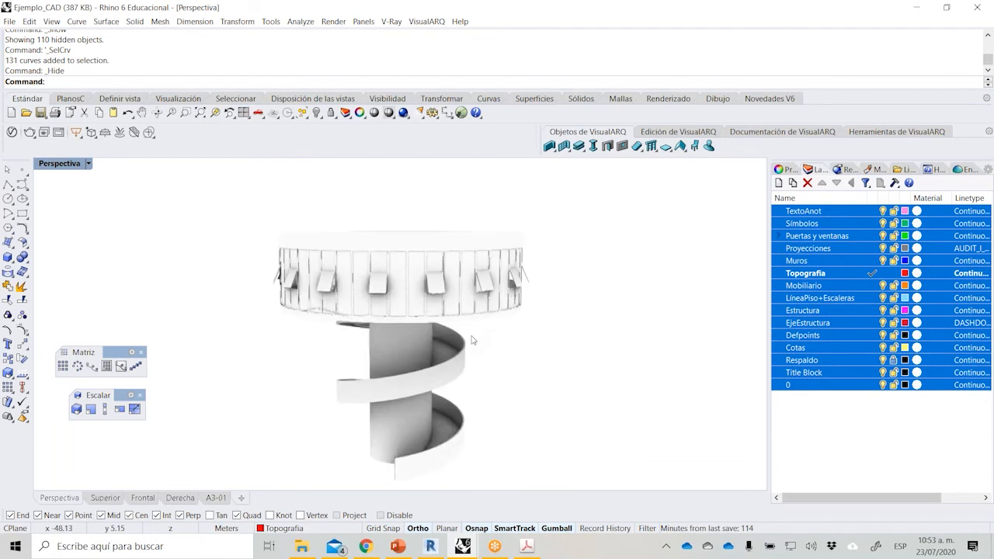
{"action": "left_click", "coordinate": [141, 353]}
{"action": "left_click", "coordinate": [140, 395]}
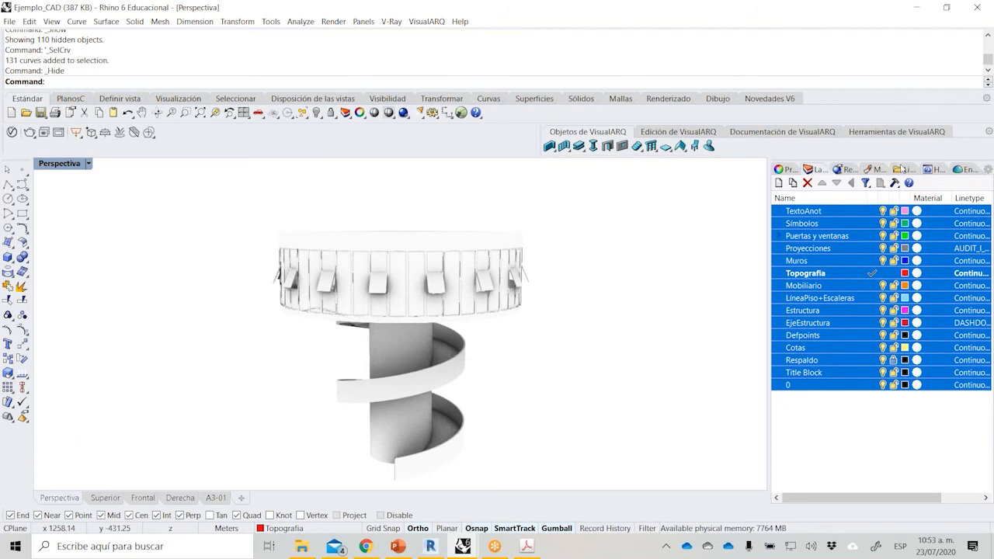
Start importing a render material from the library and browse to the Arquitectura > Muro > Hormigón folder.
{"action": "left_click", "coordinate": [903, 169]}
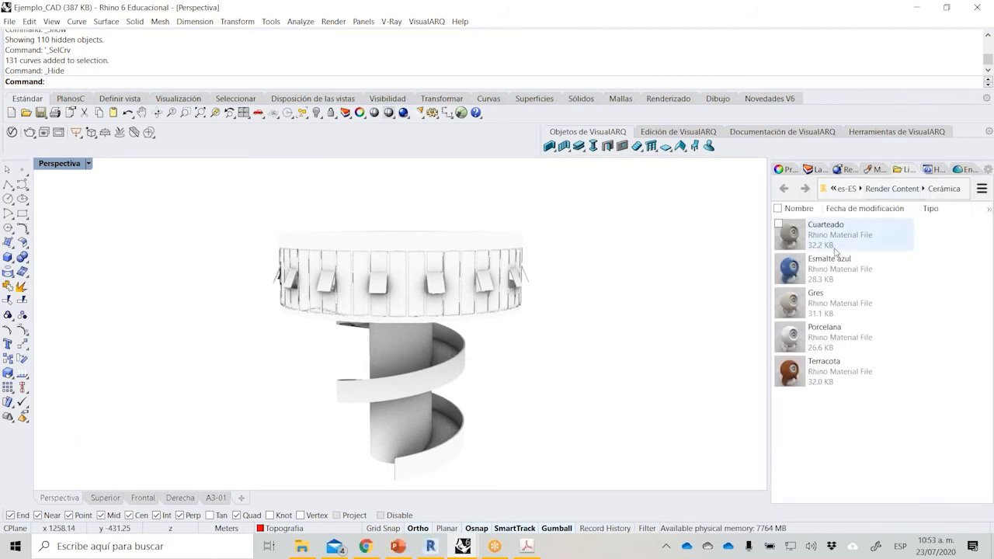
{"action": "left_click", "coordinate": [871, 170]}
{"action": "left_click", "coordinate": [781, 206]}
{"action": "left_click", "coordinate": [823, 216]}
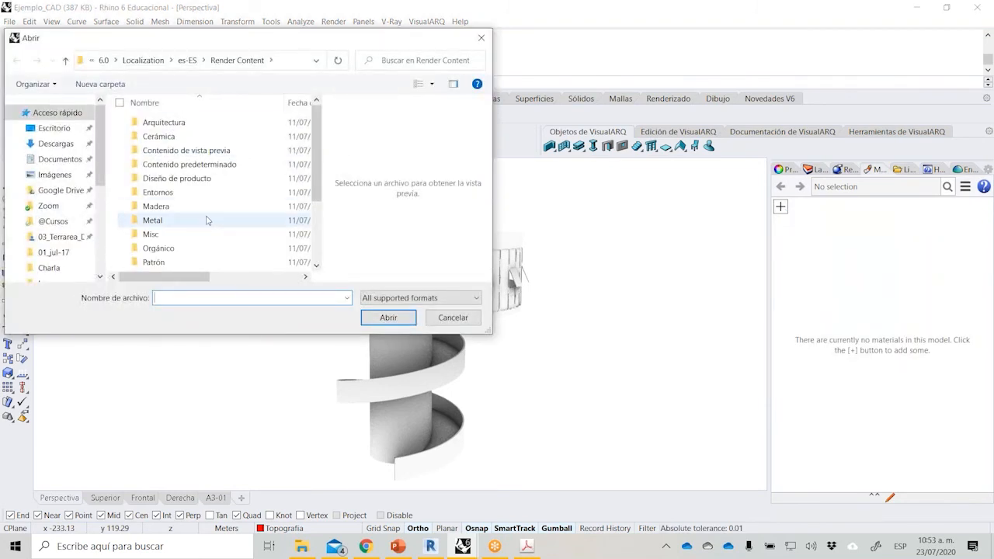
{"action": "left_click_drag", "start_coordinate": [203, 45], "coordinate": [237, 43]}
{"action": "double_click", "coordinate": [208, 122]}
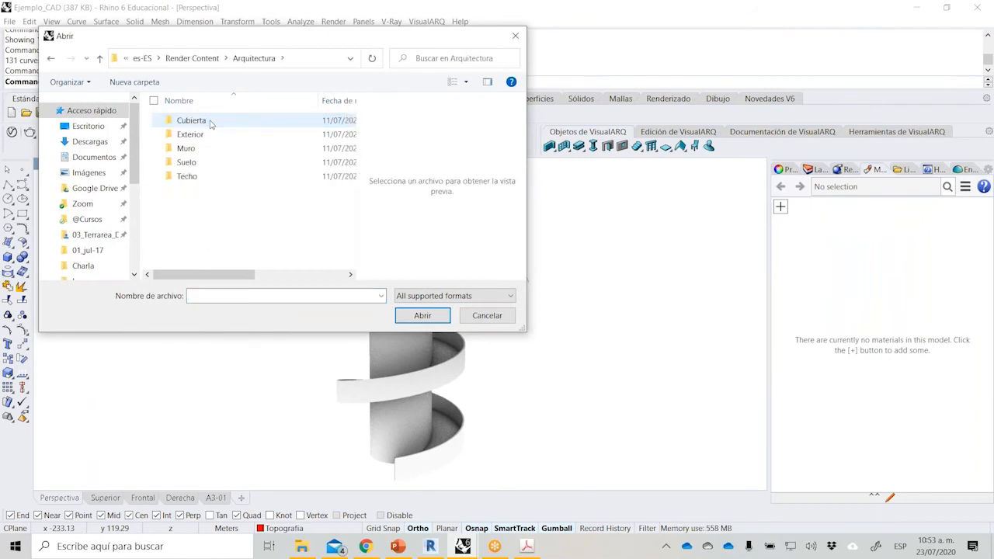
{"action": "left_click", "coordinate": [199, 147]}
{"action": "double_click", "coordinate": [198, 147]}
{"action": "double_click", "coordinate": [208, 153]}
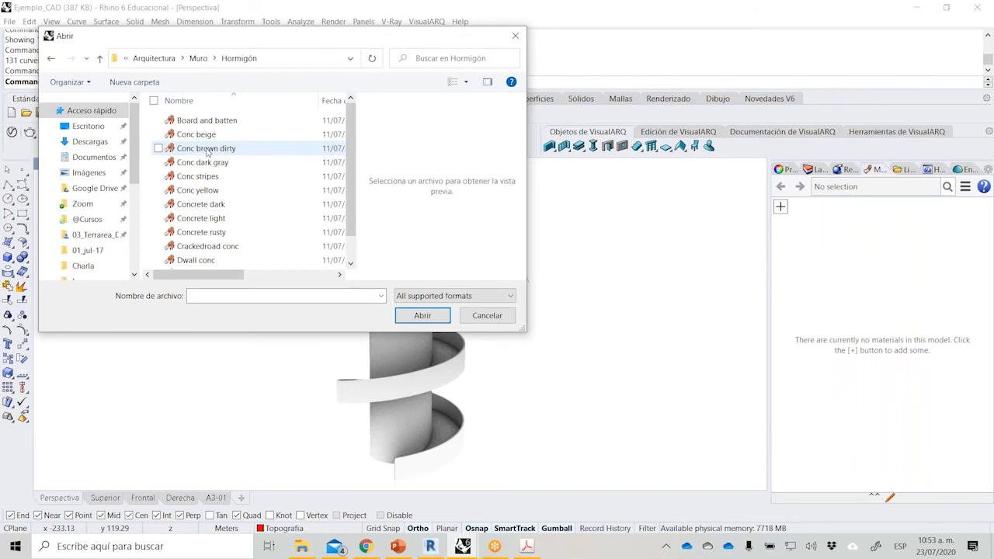
Display the concrete materials with thumbnails and import Conc beige into the model.
{"action": "left_click", "coordinate": [457, 82]}
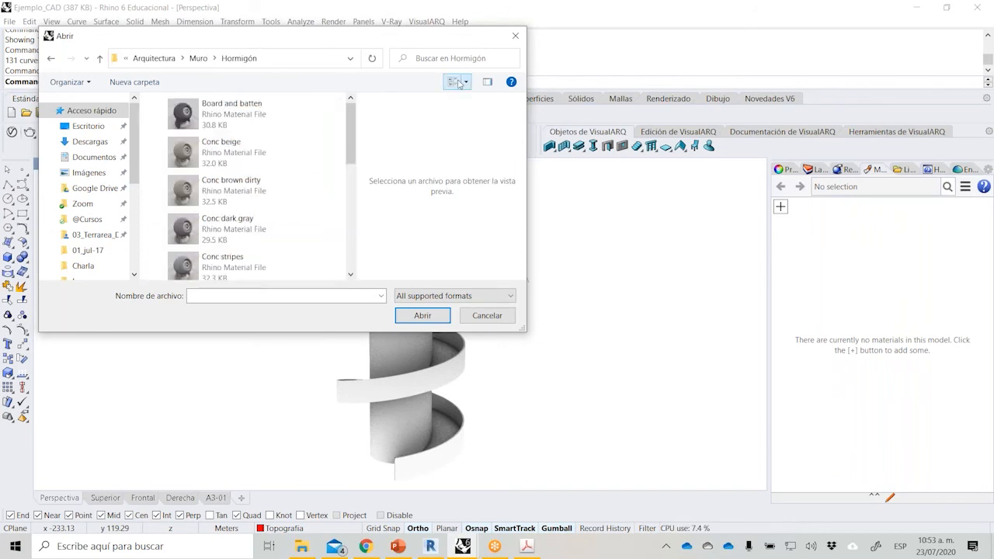
{"action": "left_click", "coordinate": [204, 192]}
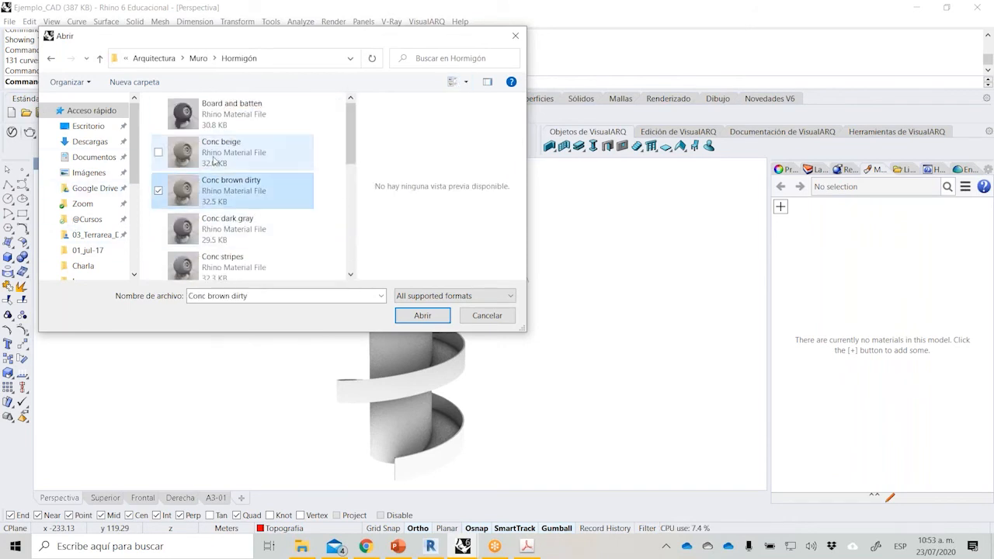
{"action": "left_click", "coordinate": [215, 160]}
{"action": "left_click", "coordinate": [420, 314]}
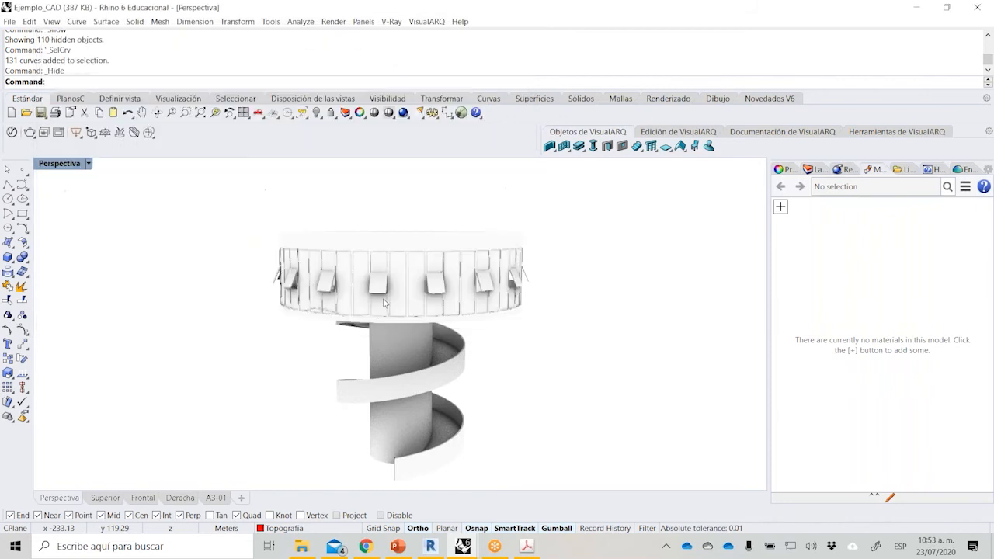
Assign the Conc beige material to the central cylindrical core and inspect its concrete texture up close.
{"action": "left_click", "coordinate": [392, 324]}
{"action": "right_click", "coordinate": [842, 211]}
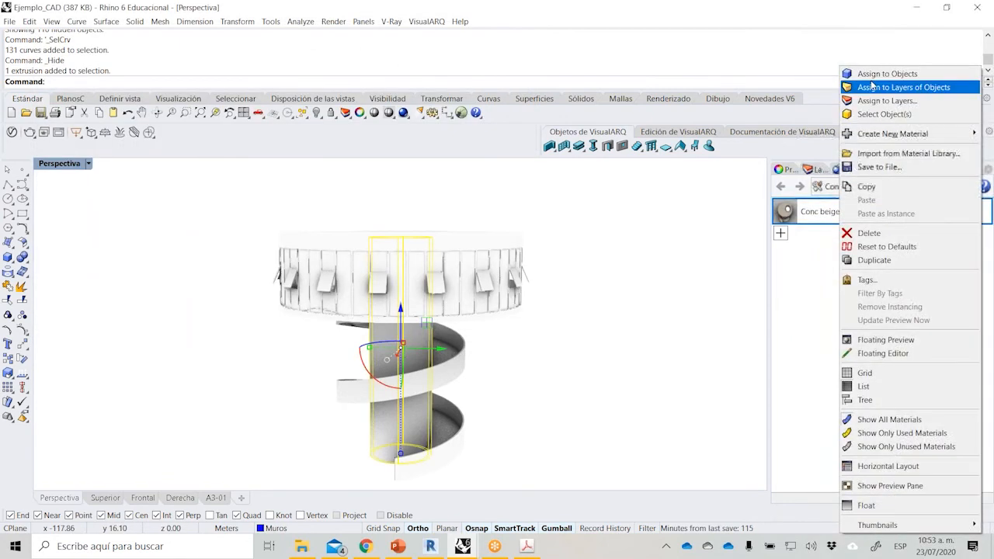
{"action": "left_click", "coordinate": [870, 73]}
{"action": "left_click", "coordinate": [607, 349]}
{"action": "scroll", "coordinate": [582, 334], "scroll_direction": "up", "scroll_amount": 10}
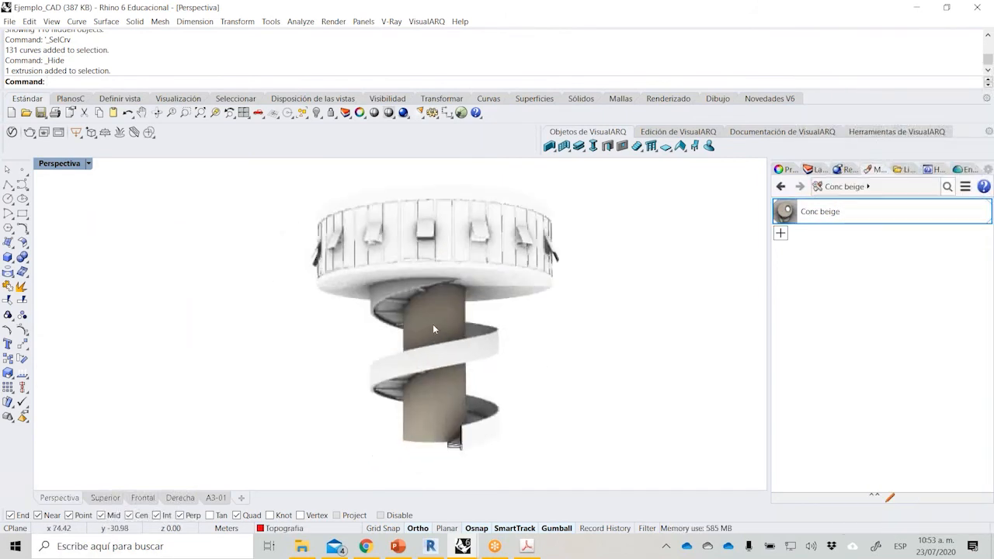
{"action": "scroll", "coordinate": [441, 317], "scroll_direction": "up", "scroll_amount": 6}
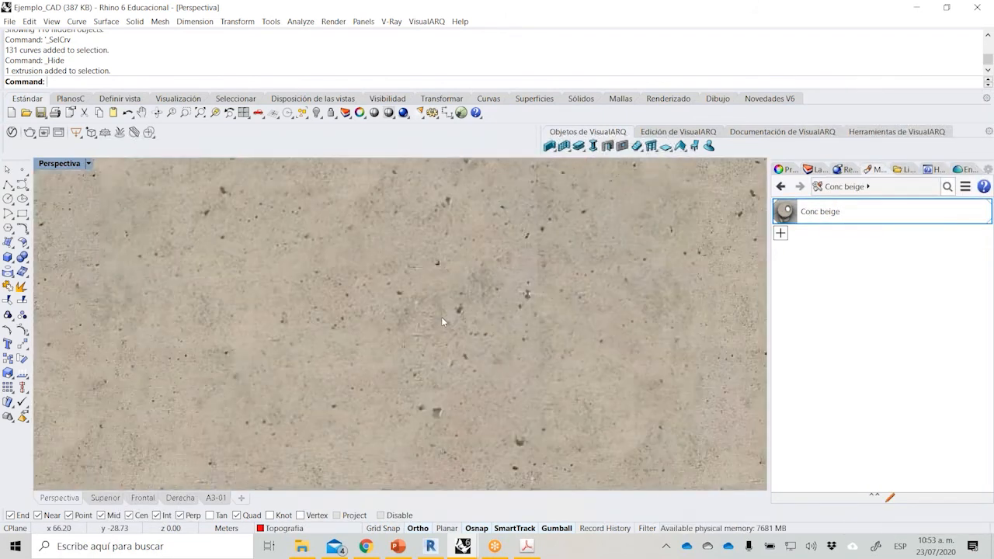
{"action": "scroll", "coordinate": [420, 359], "scroll_direction": "down", "scroll_amount": 10}
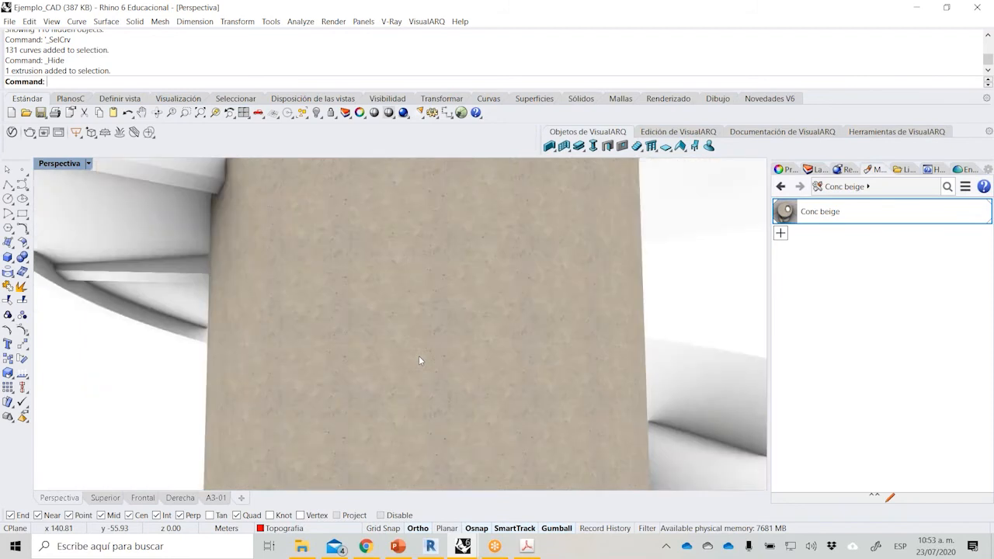
{"action": "scroll", "coordinate": [363, 318], "scroll_direction": "down", "scroll_amount": 6}
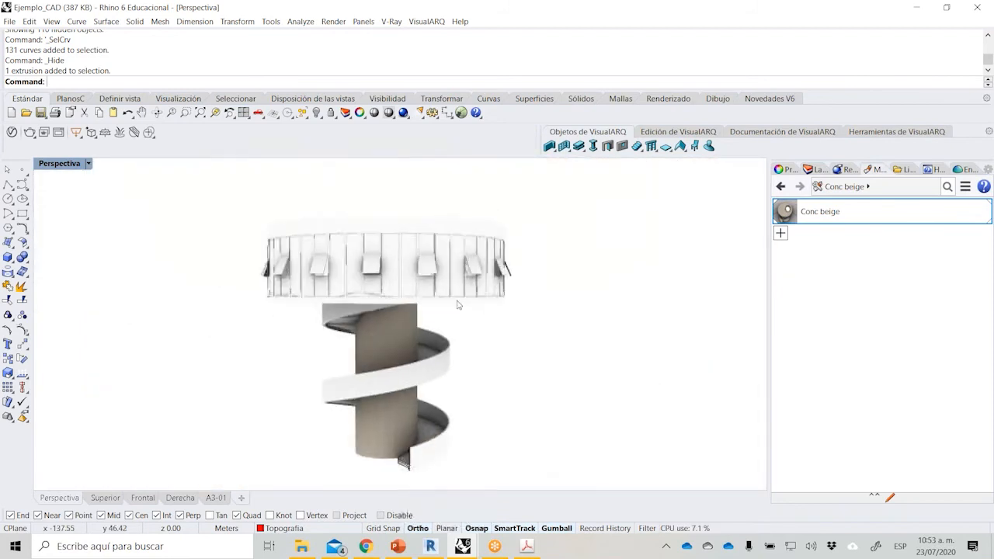
Give the Vidrios sublayer of Puertas y ventanas a Glass type layer material.
{"action": "left_click", "coordinate": [786, 169]}
{"action": "left_click", "coordinate": [812, 169]}
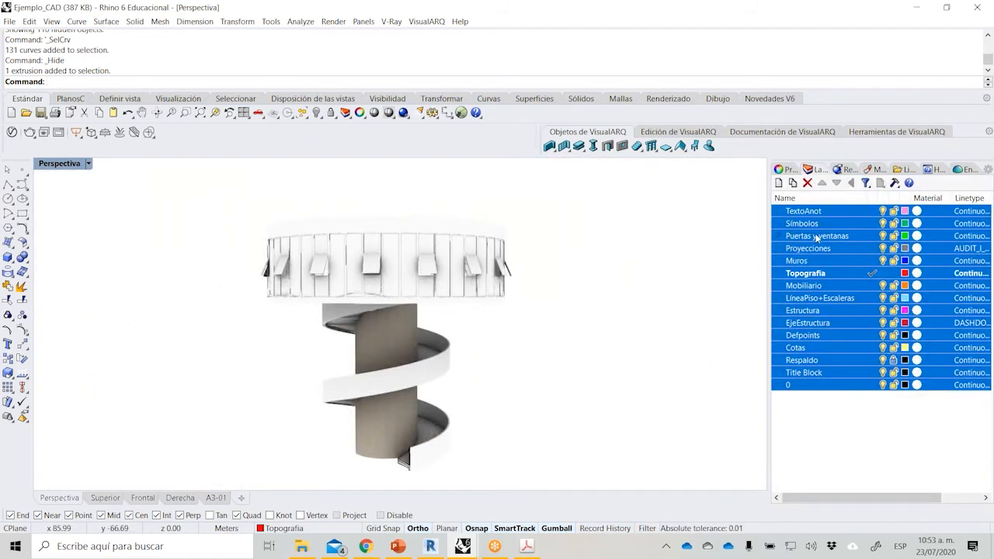
{"action": "left_click", "coordinate": [855, 450]}
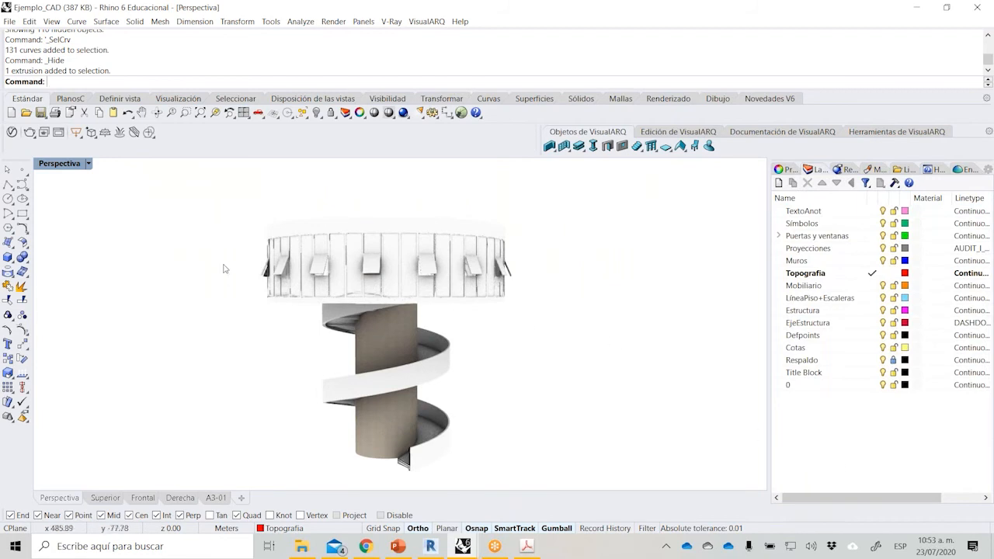
{"action": "left_click", "coordinate": [780, 237]}
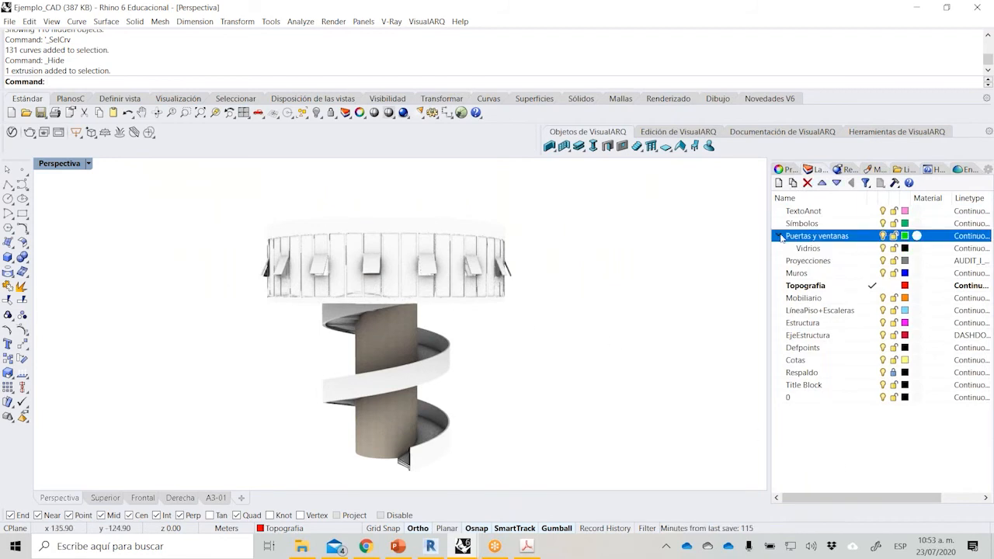
{"action": "left_click", "coordinate": [917, 247]}
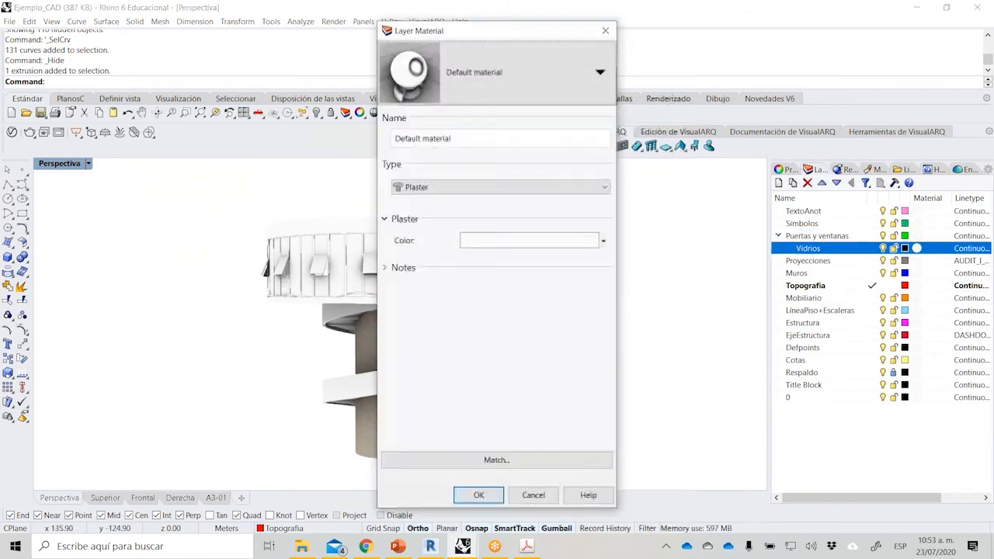
{"action": "left_click", "coordinate": [458, 186]}
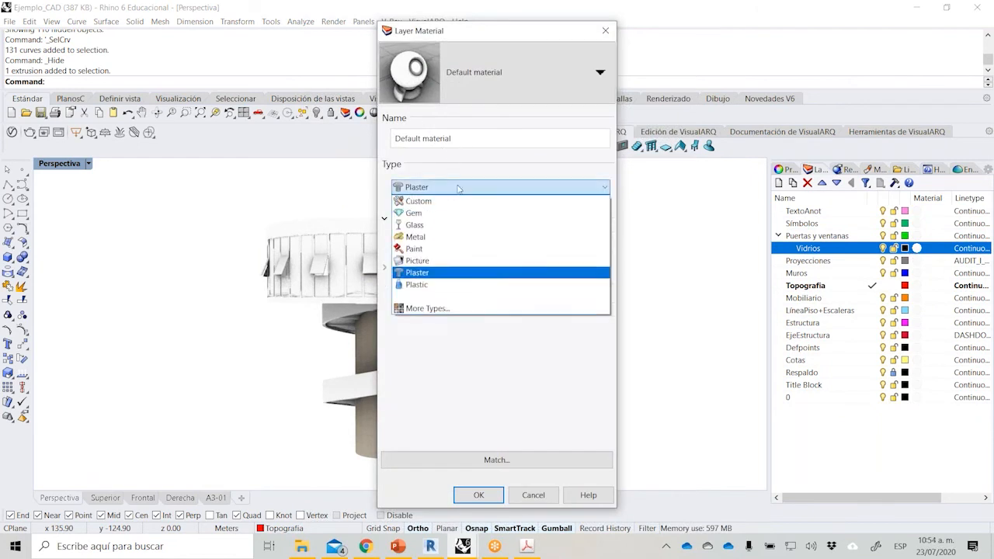
{"action": "left_click", "coordinate": [464, 224]}
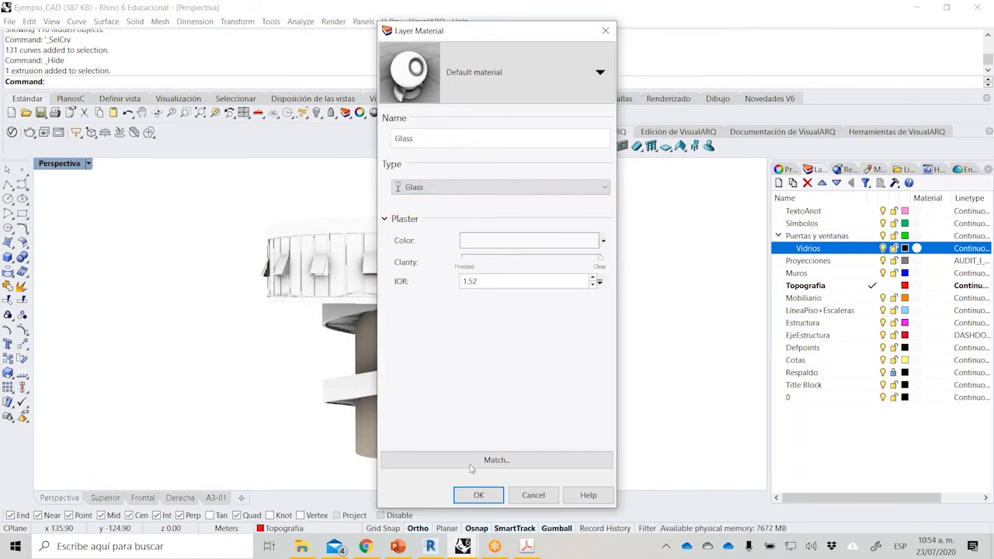
{"action": "left_click", "coordinate": [479, 495]}
In Shaded display, edit the Ventana_1 window block and move its pane surface to the Vidrios layer.
{"action": "scroll", "coordinate": [440, 349], "scroll_direction": "up", "scroll_amount": 5}
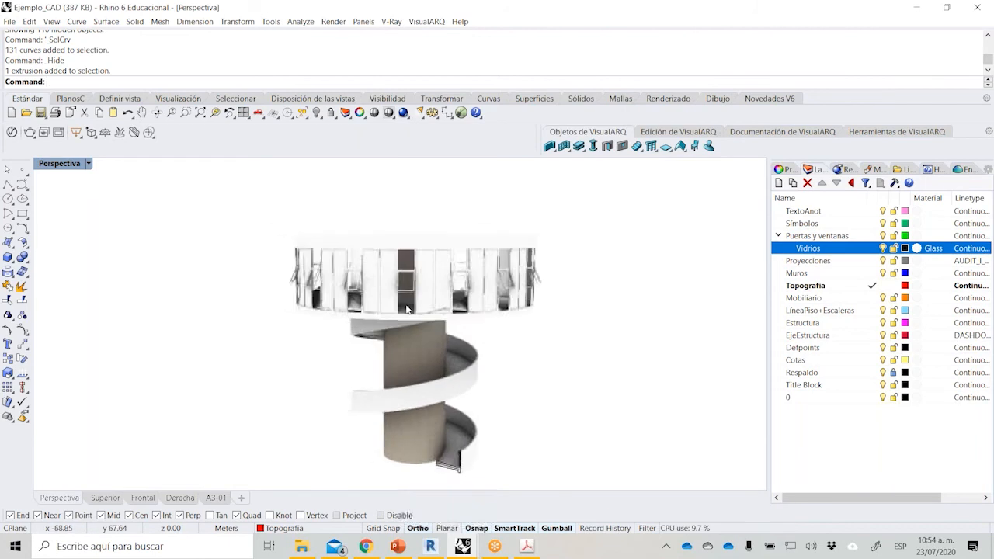
{"action": "scroll", "coordinate": [519, 238], "scroll_direction": "up", "scroll_amount": 4}
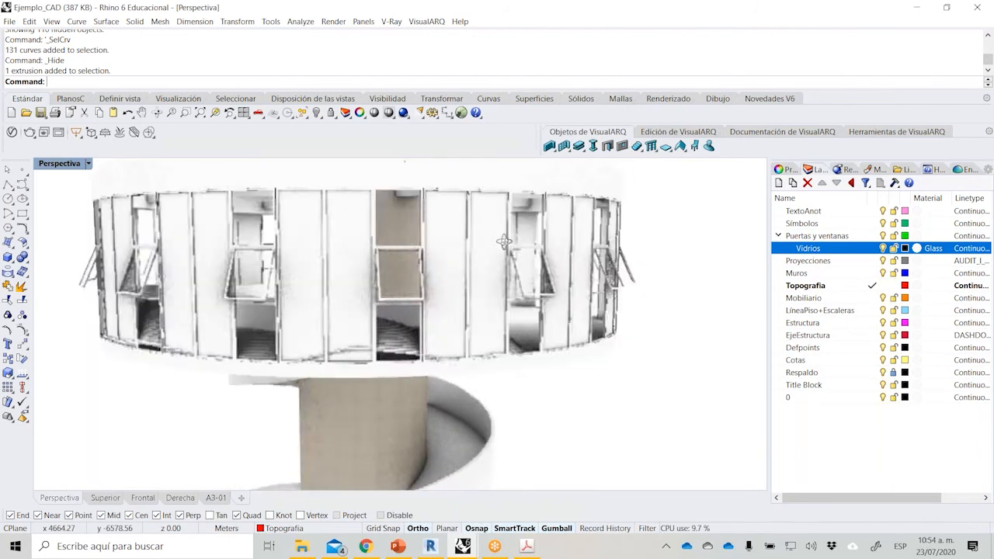
{"action": "left_click", "coordinate": [426, 250]}
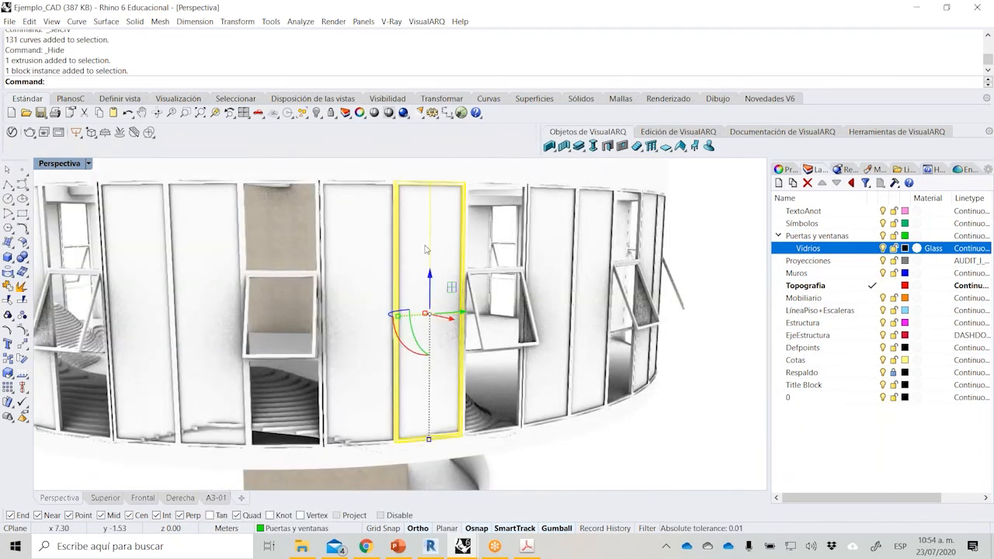
{"action": "left_click", "coordinate": [87, 164]}
{"action": "left_click", "coordinate": [116, 178]}
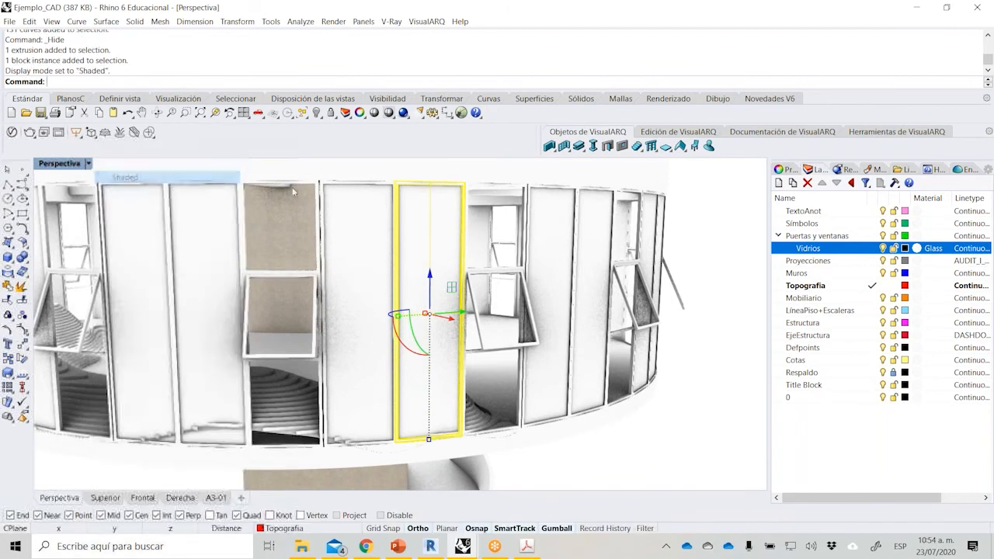
{"action": "double_click", "coordinate": [444, 233]}
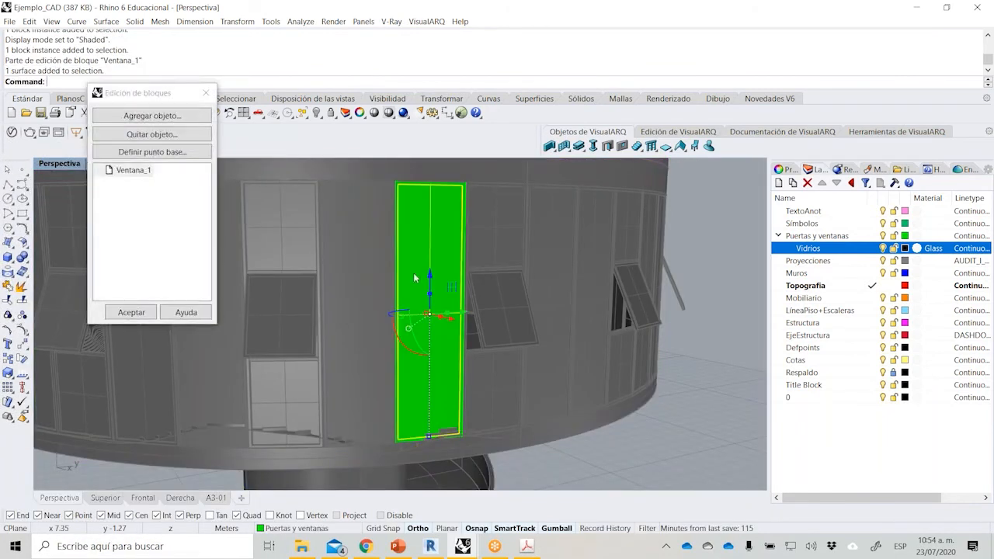
{"action": "left_click", "coordinate": [300, 529]}
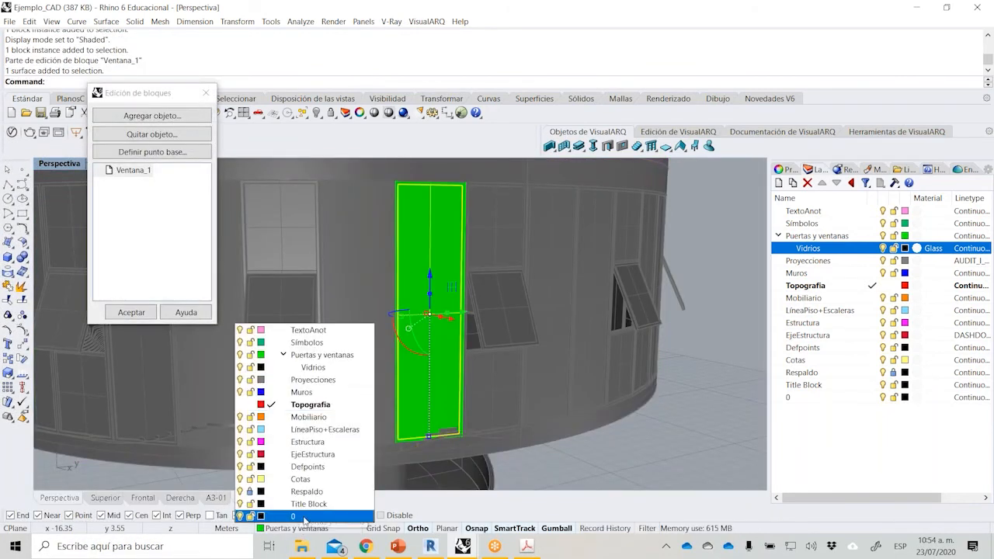
{"action": "left_click", "coordinate": [283, 355]}
{"action": "left_click", "coordinate": [284, 355]}
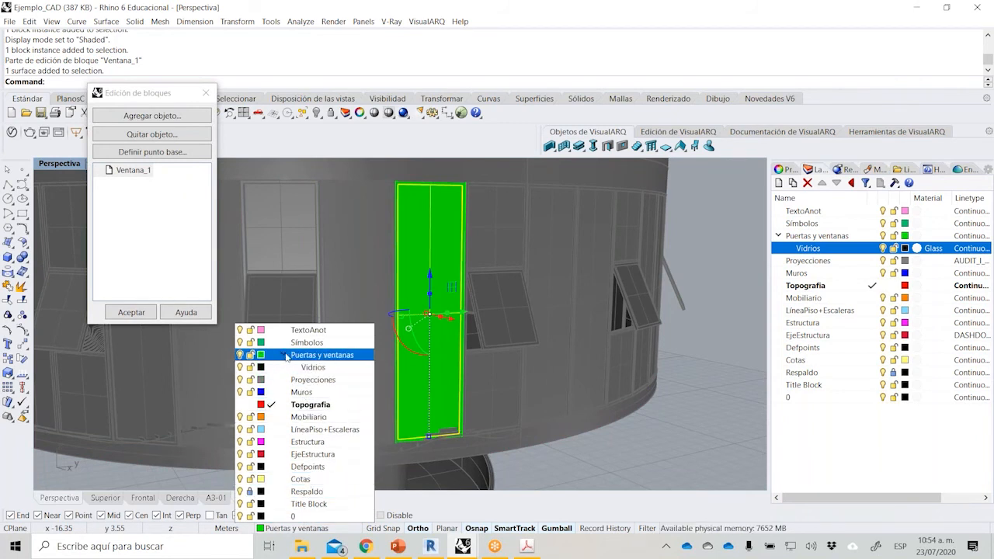
{"action": "left_click", "coordinate": [307, 368]}
{"action": "left_click", "coordinate": [131, 312]}
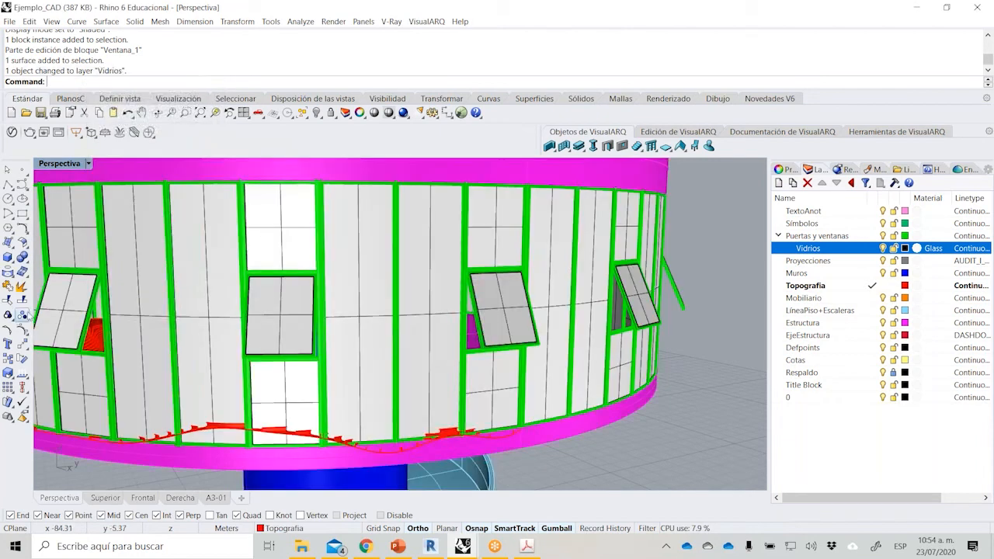
Switch the perspective viewport back to Rendered display and view the glazed facade.
{"action": "left_click", "coordinate": [87, 164]}
{"action": "left_click", "coordinate": [117, 202]}
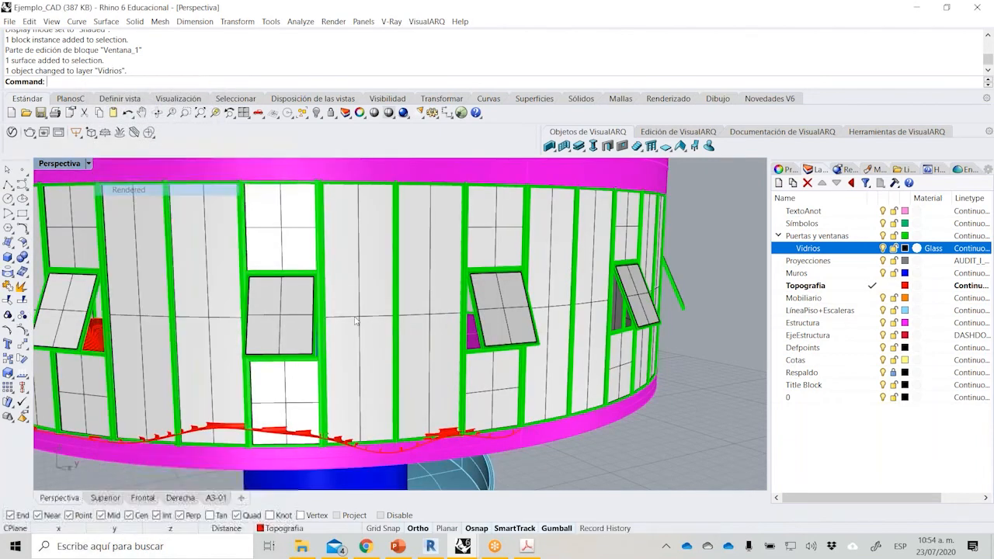
{"action": "scroll", "coordinate": [382, 354], "scroll_direction": "down", "scroll_amount": 5}
{"action": "right_click_drag", "start_coordinate": [382, 353], "coordinate": [289, 282]}
{"action": "scroll", "coordinate": [290, 282], "scroll_direction": "up", "scroll_amount": 2}
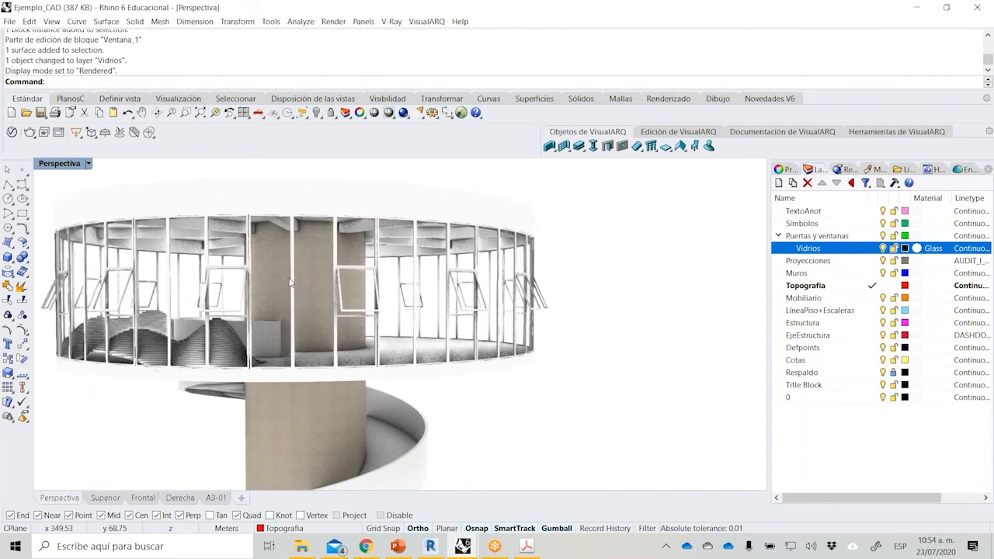
Tint the Glass material pale cyan (RGB 218, 255, 251) and lower its clarity to roughly midway between frosted and clear.
{"action": "left_click", "coordinate": [874, 169]}
{"action": "left_click", "coordinate": [830, 240]}
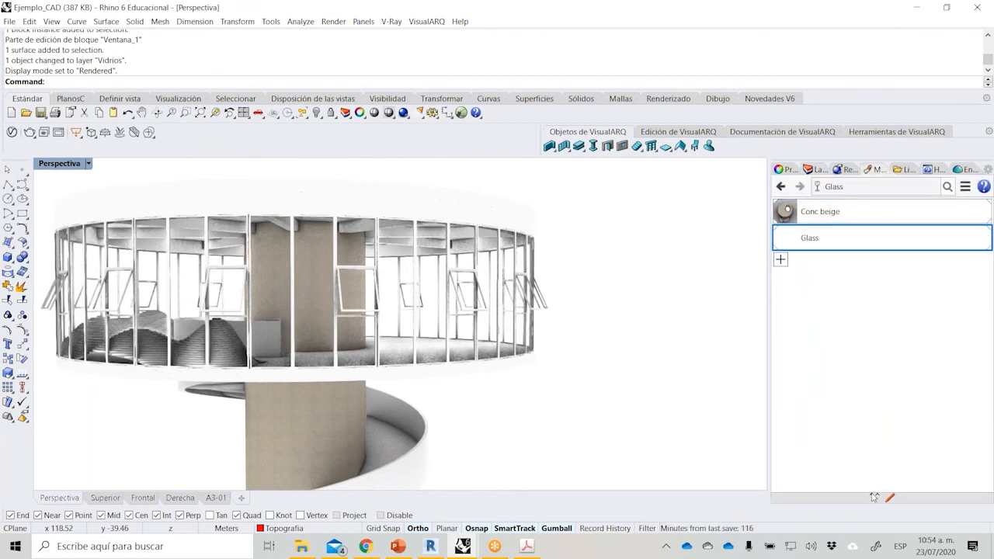
{"action": "left_click", "coordinate": [873, 416]}
{"action": "left_click_drag", "start_coordinate": [472, 225], "coordinate": [470, 218]}
{"action": "left_click_drag", "start_coordinate": [552, 192], "coordinate": [571, 175]}
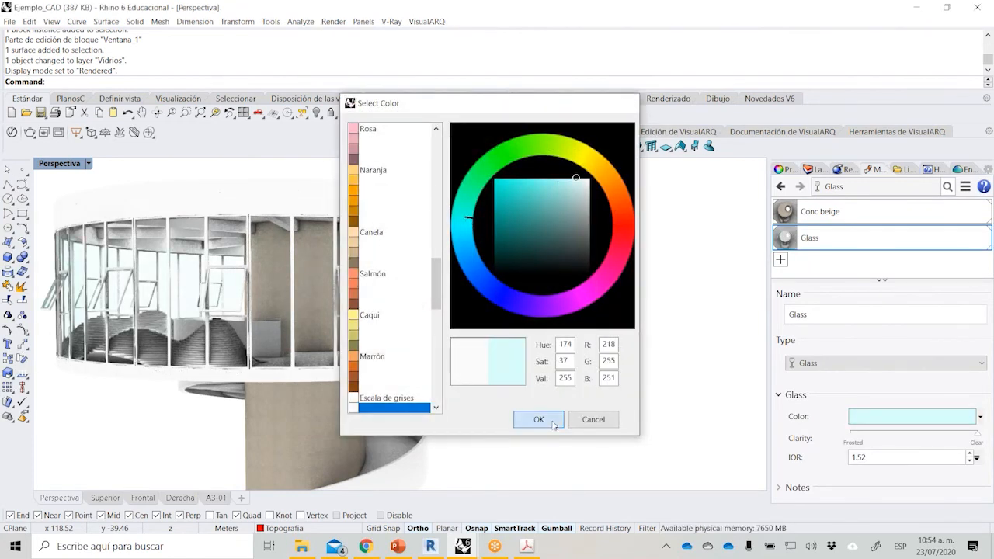
{"action": "left_click", "coordinate": [539, 419]}
{"action": "left_click_drag", "start_coordinate": [953, 440], "coordinate": [929, 440]}
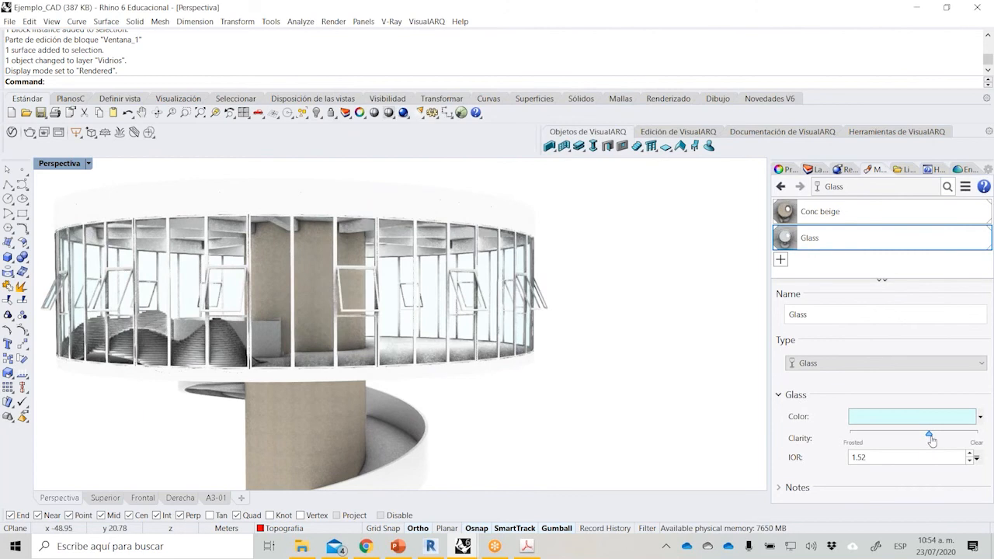
{"action": "right_click_drag", "start_coordinate": [586, 352], "coordinate": [611, 349]}
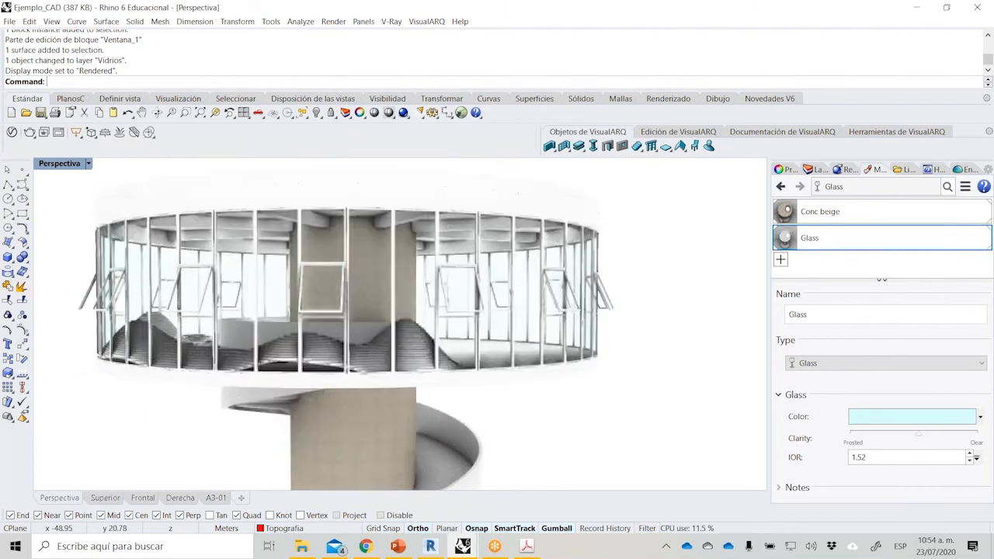
Give the Puertas y ventanas layer a new Metal material coloured black.
{"action": "left_click", "coordinate": [817, 170]}
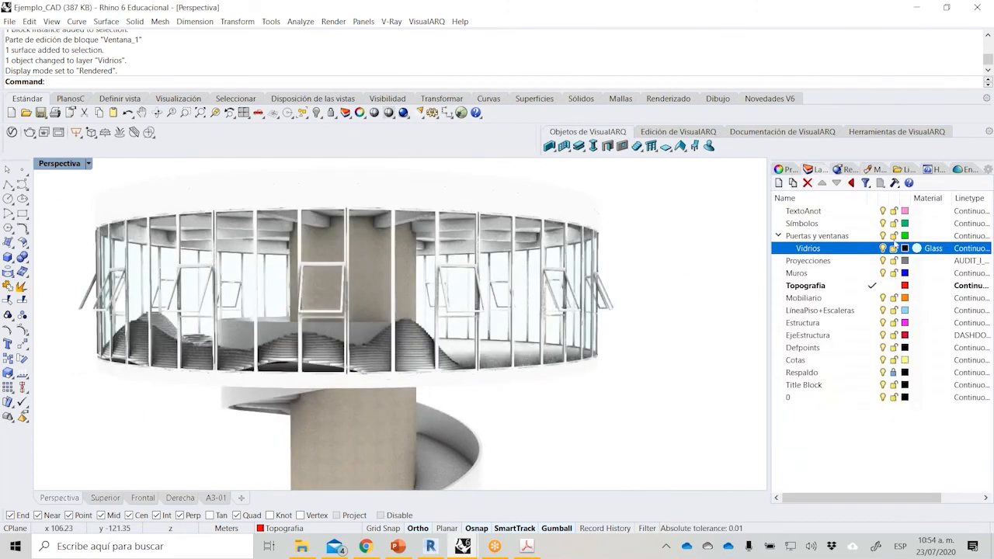
{"action": "left_click", "coordinate": [918, 236]}
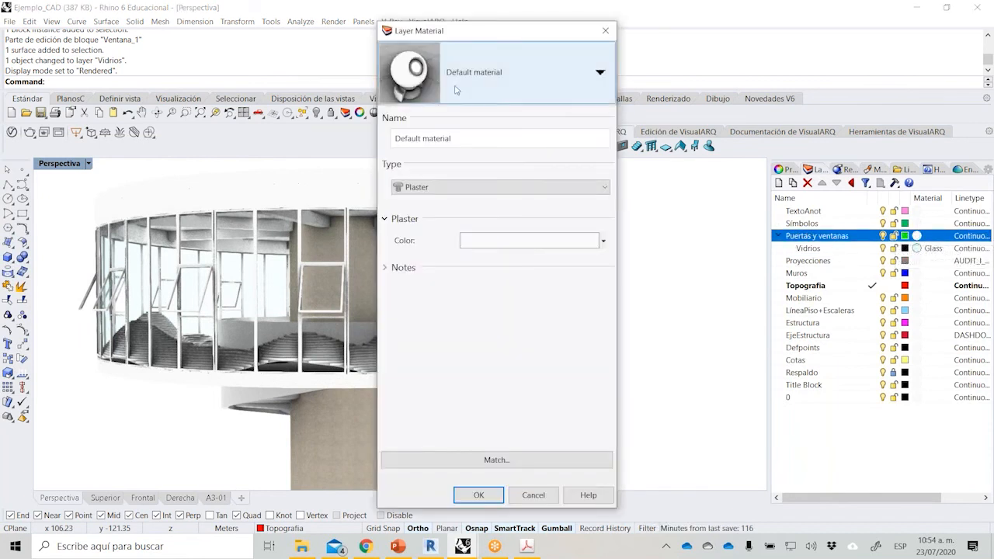
{"action": "left_click", "coordinate": [487, 96]}
{"action": "left_click", "coordinate": [470, 120]}
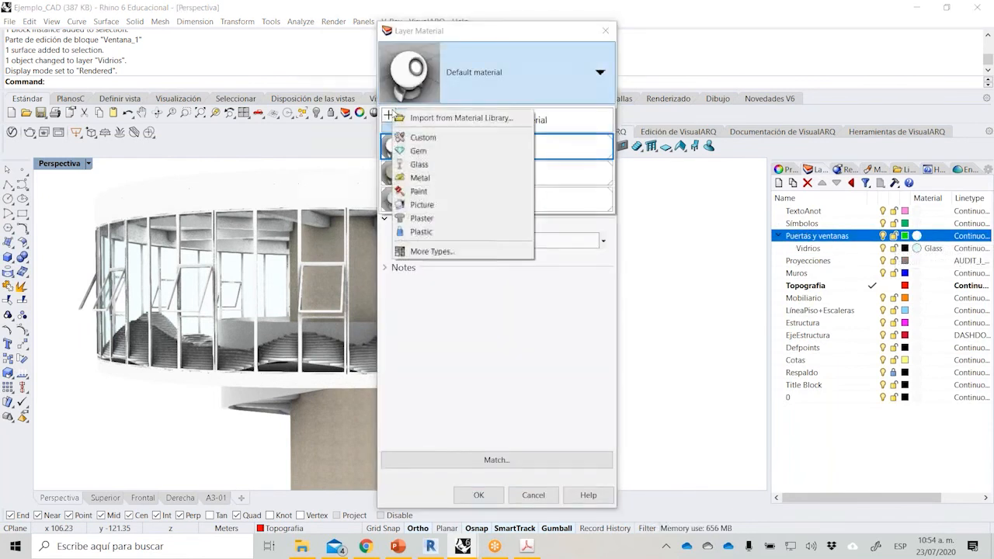
{"action": "left_click", "coordinate": [424, 178]}
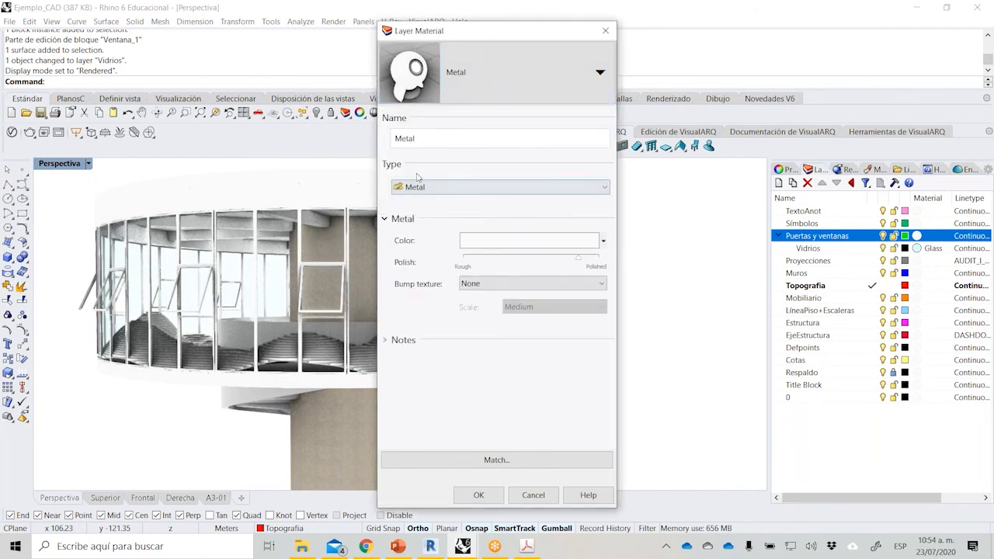
{"action": "left_click", "coordinate": [492, 240]}
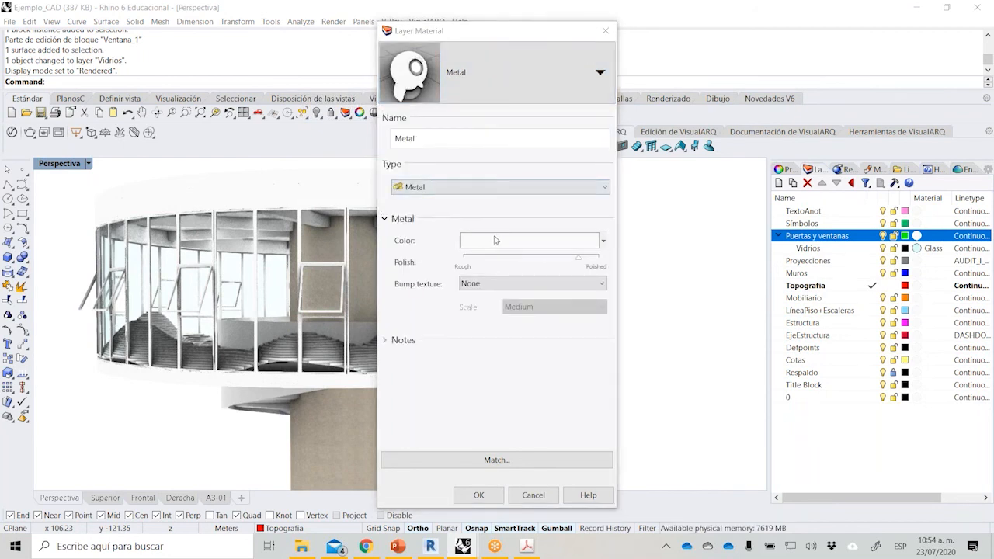
{"action": "left_click_drag", "start_coordinate": [546, 257], "coordinate": [548, 271]}
{"action": "left_click", "coordinate": [538, 419]}
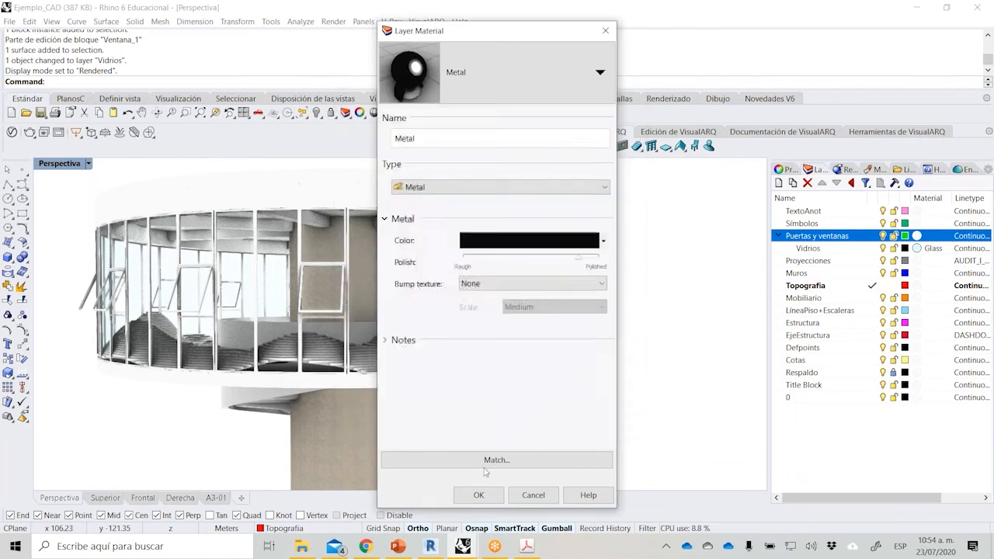
{"action": "left_click", "coordinate": [479, 497]}
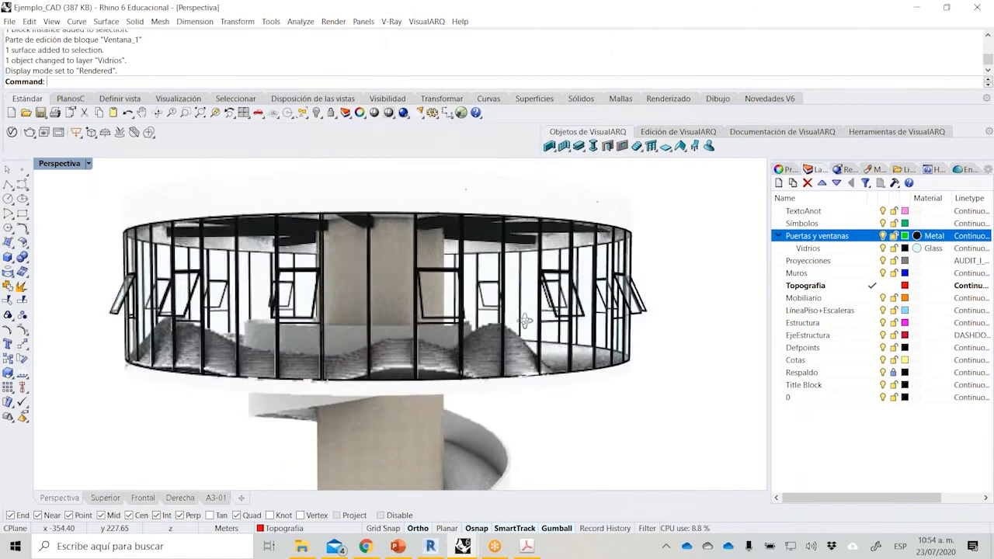
{"action": "right_click_drag", "start_coordinate": [574, 319], "coordinate": [556, 335]}
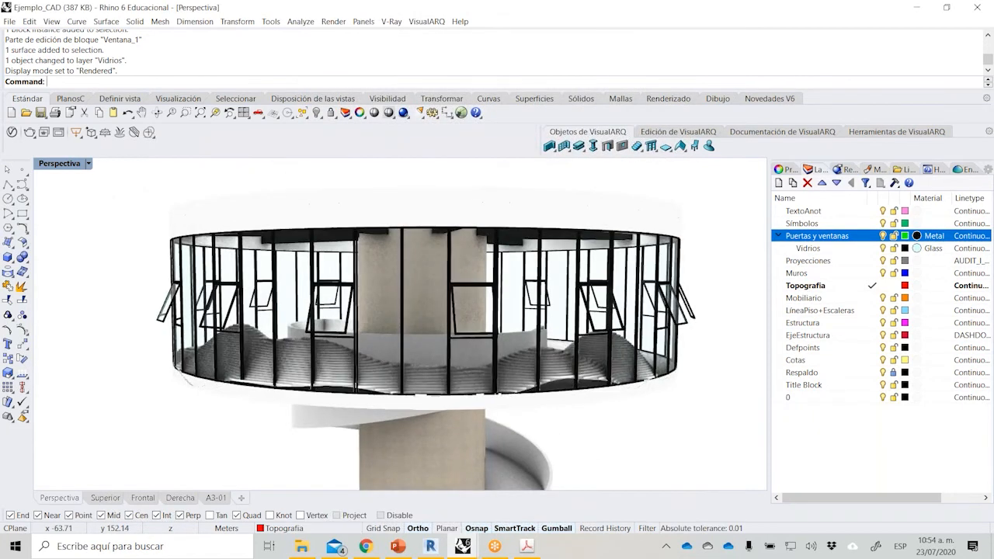
Select one of the window blocks with a tilted sash and display its object properties.
{"action": "left_click", "coordinate": [585, 281]}
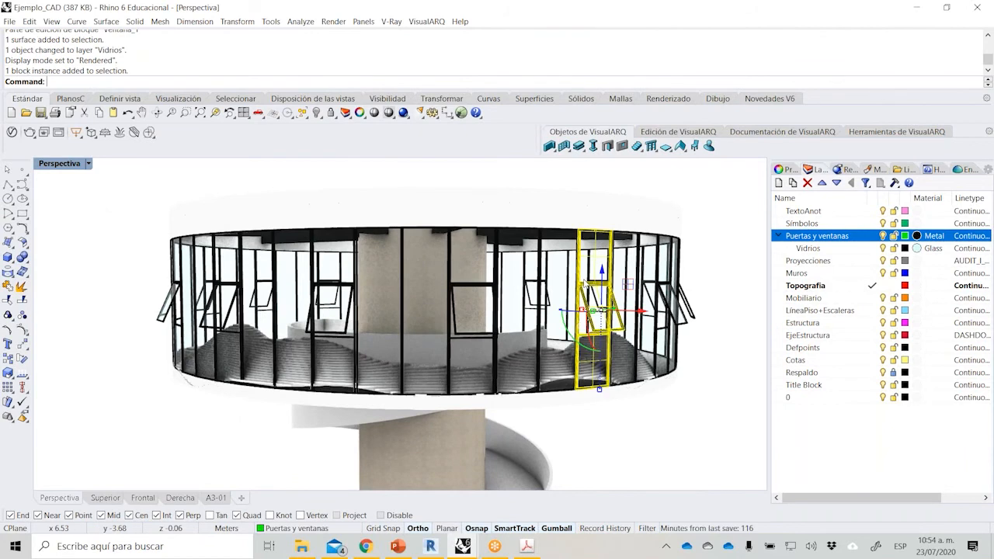
{"action": "scroll", "coordinate": [375, 269], "scroll_direction": "down", "scroll_amount": 5}
{"action": "right_click_drag", "start_coordinate": [374, 269], "coordinate": [589, 281]}
{"action": "left_click", "coordinate": [785, 169]}
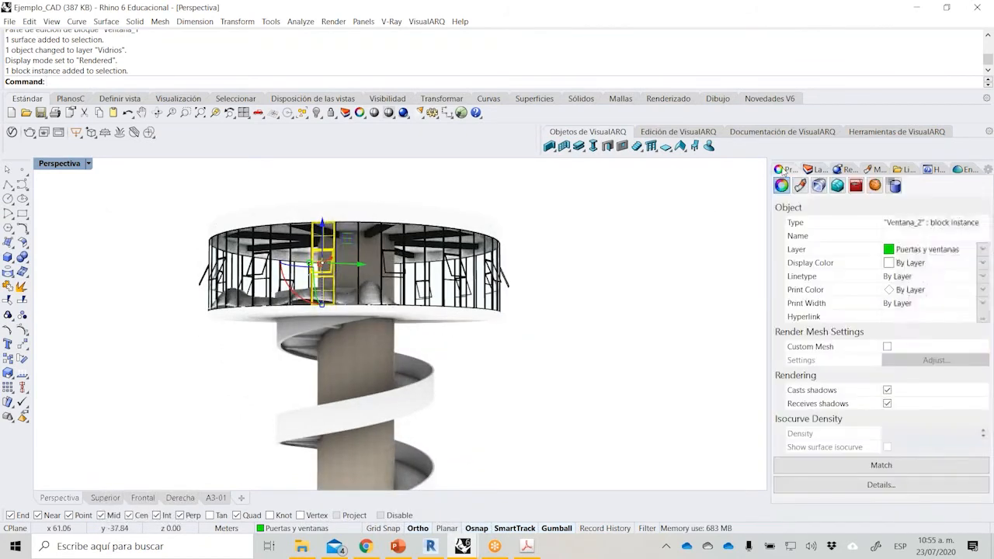
Turn on the sun in the rendering lighting settings with the skylight kept on, and inspect the facade.
{"action": "left_click", "coordinate": [852, 170]}
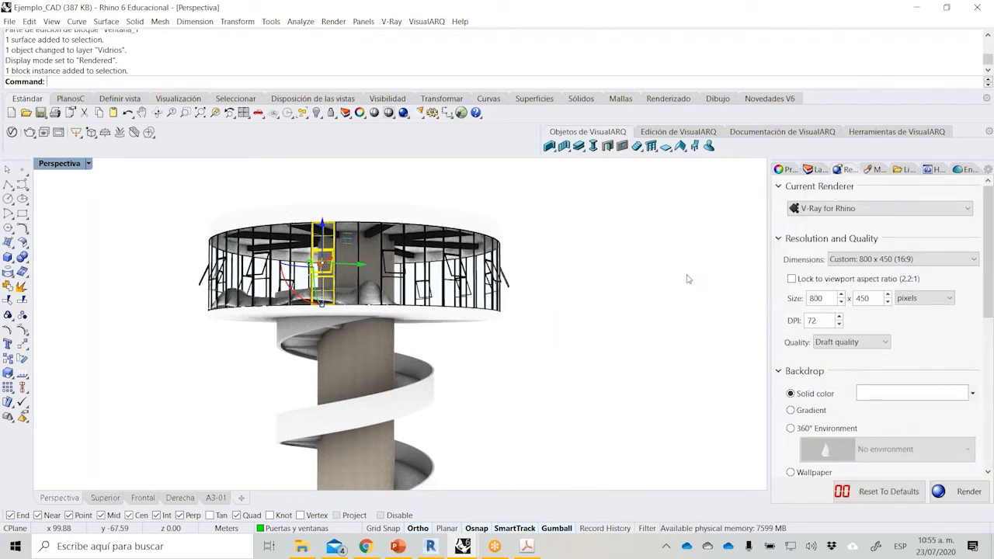
{"action": "left_click_drag", "start_coordinate": [991, 303], "coordinate": [991, 356]}
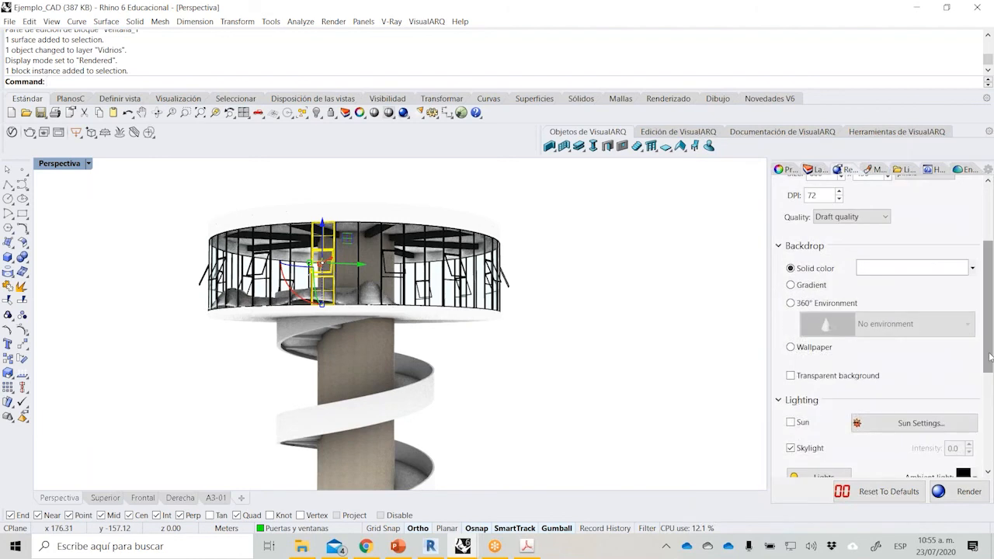
{"action": "left_click", "coordinate": [791, 423]}
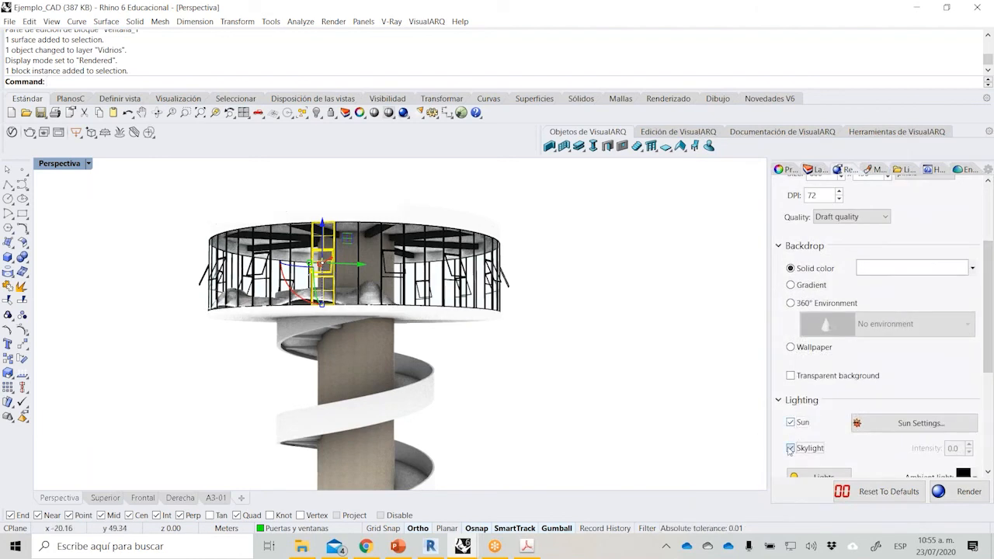
{"action": "left_click", "coordinate": [791, 448]}
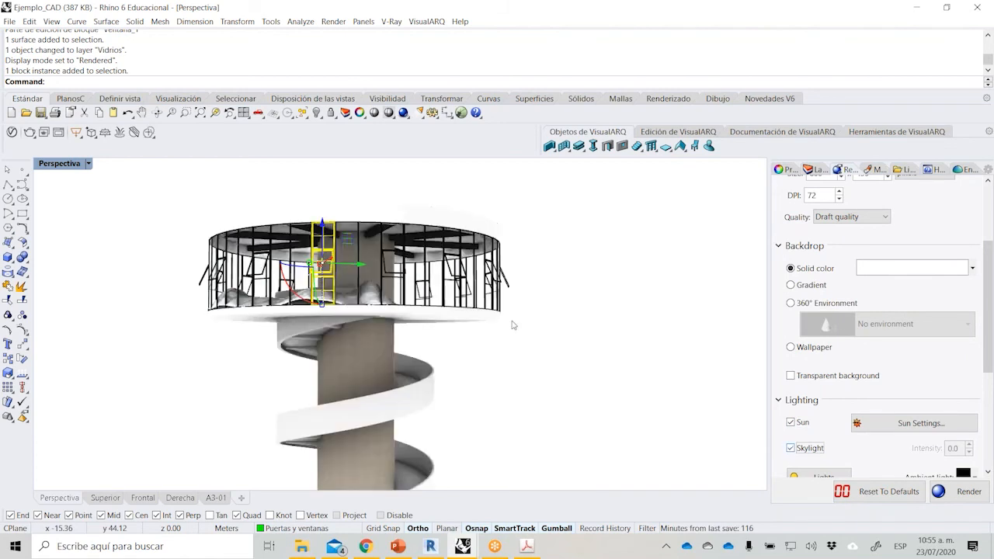
{"action": "scroll", "coordinate": [376, 313], "scroll_direction": "up", "scroll_amount": 5}
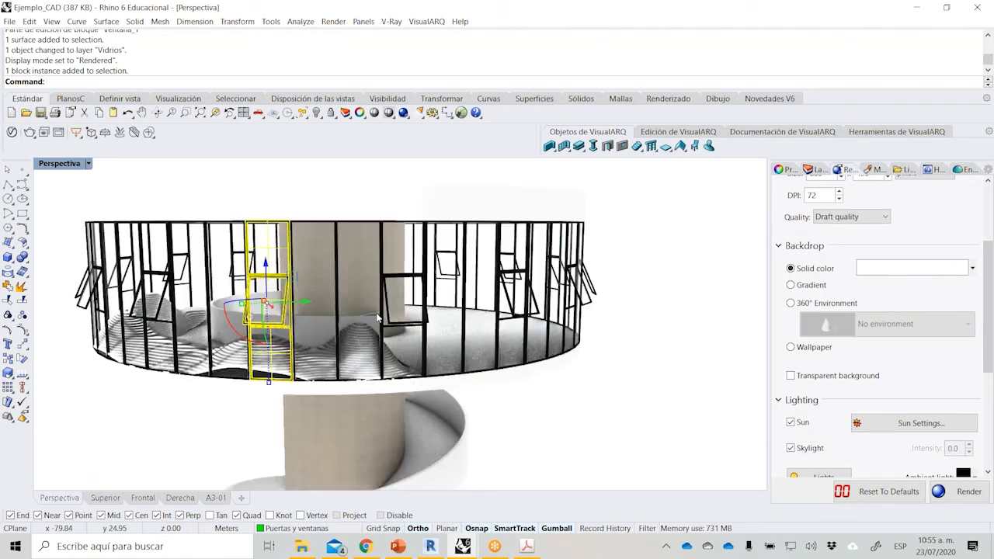
{"action": "scroll", "coordinate": [116, 256], "scroll_direction": "up", "scroll_amount": 4}
{"action": "scroll", "coordinate": [153, 265], "scroll_direction": "up", "scroll_amount": 5}
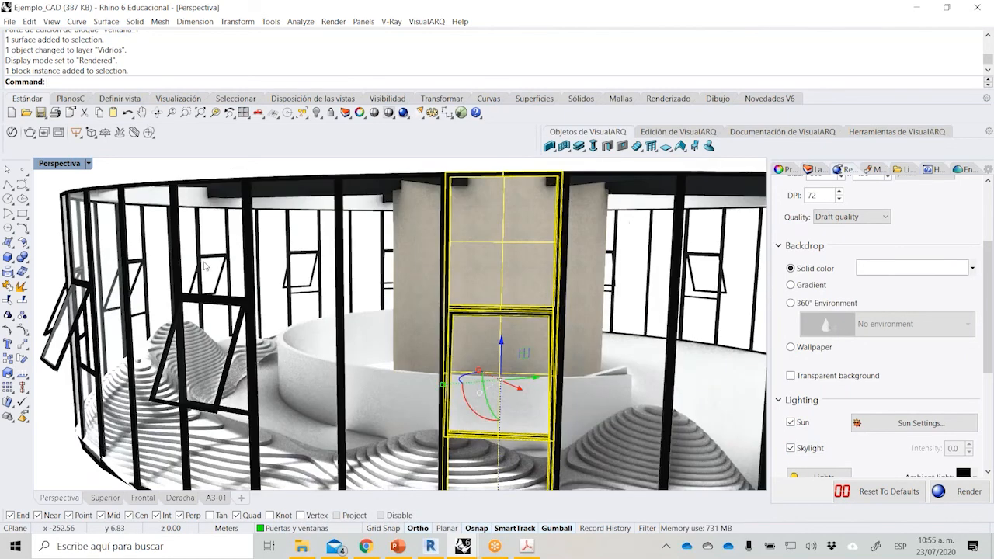
{"action": "scroll", "coordinate": [207, 264], "scroll_direction": "down", "scroll_amount": 5}
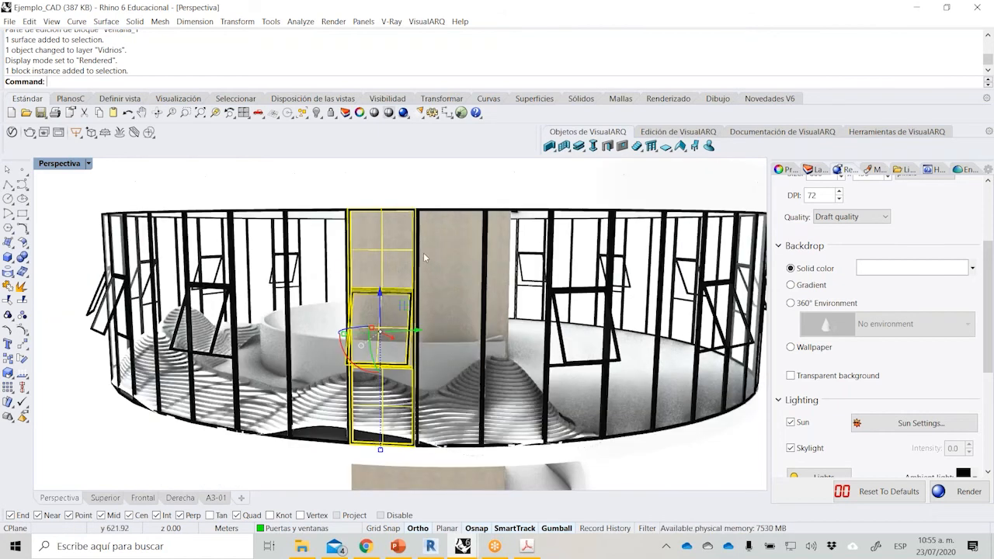
Open the Ventana_2 window block for editing and select its tilted sash frame.
{"action": "left_click", "coordinate": [387, 269]}
{"action": "double_click", "coordinate": [402, 306]}
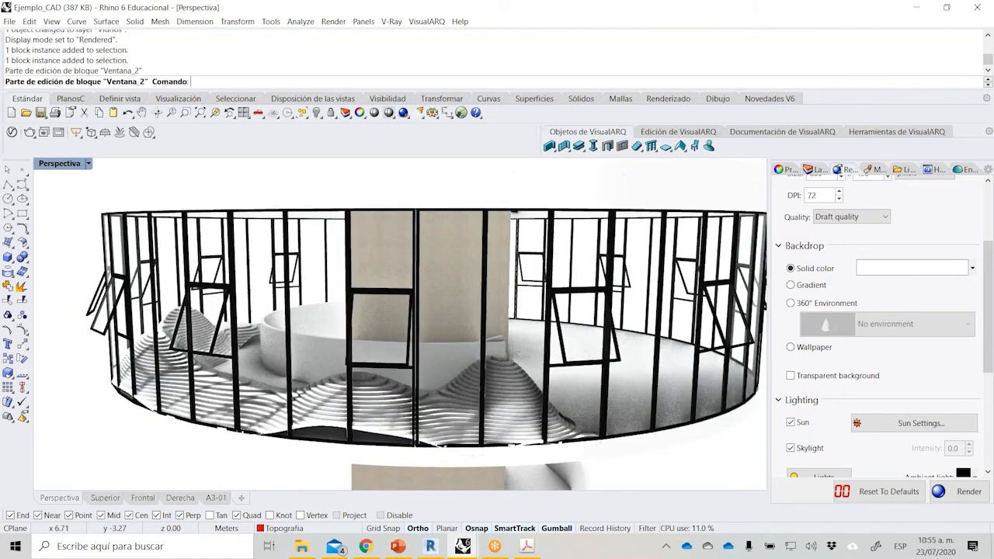
{"action": "left_click", "coordinate": [383, 299]}
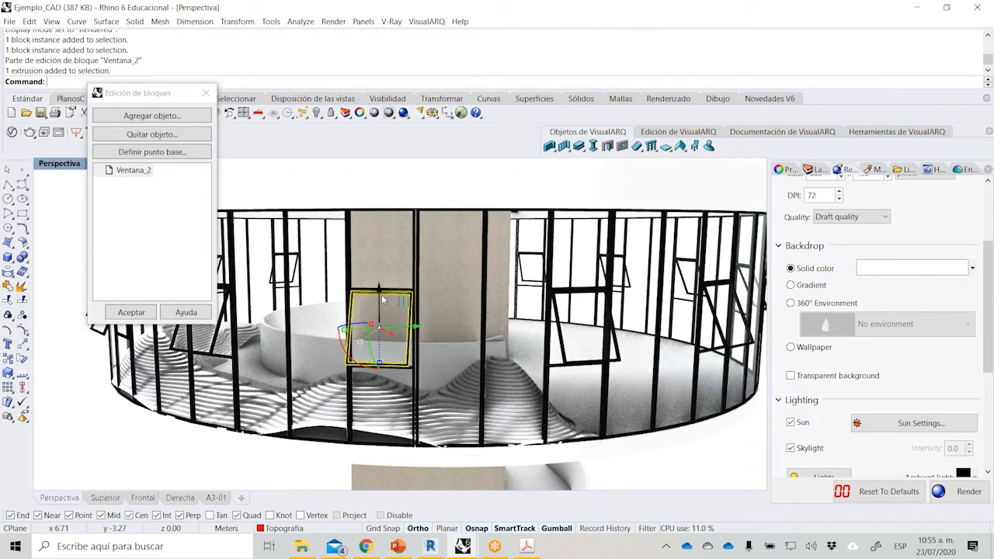
Rotate the sash with Rotate3D about its top edge until it closes against the window frame, and accept the block edit.
{"action": "scroll", "coordinate": [382, 300], "scroll_direction": "up", "scroll_amount": 5}
{"action": "scroll", "coordinate": [348, 266], "scroll_direction": "down", "scroll_amount": 2}
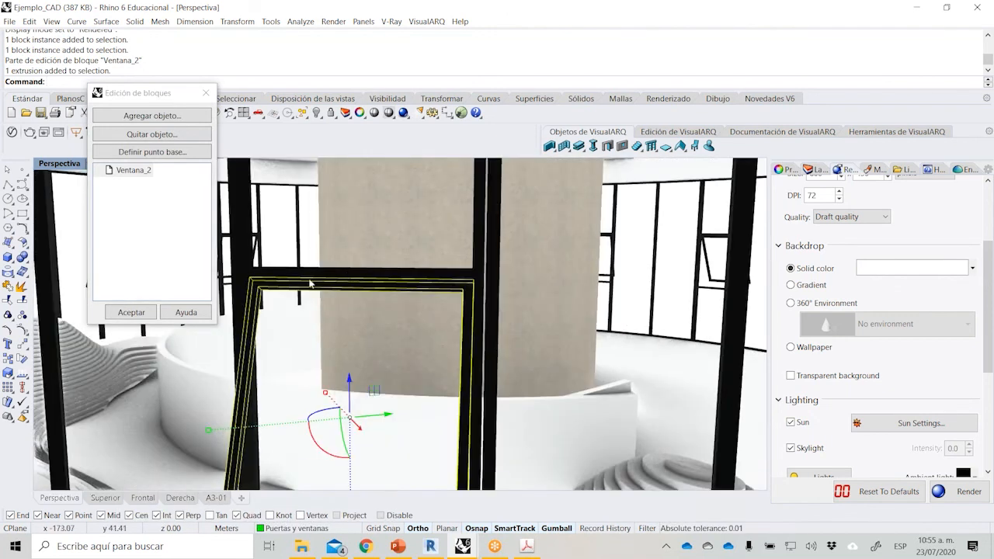
{"action": "type", "text": "Rotate"}
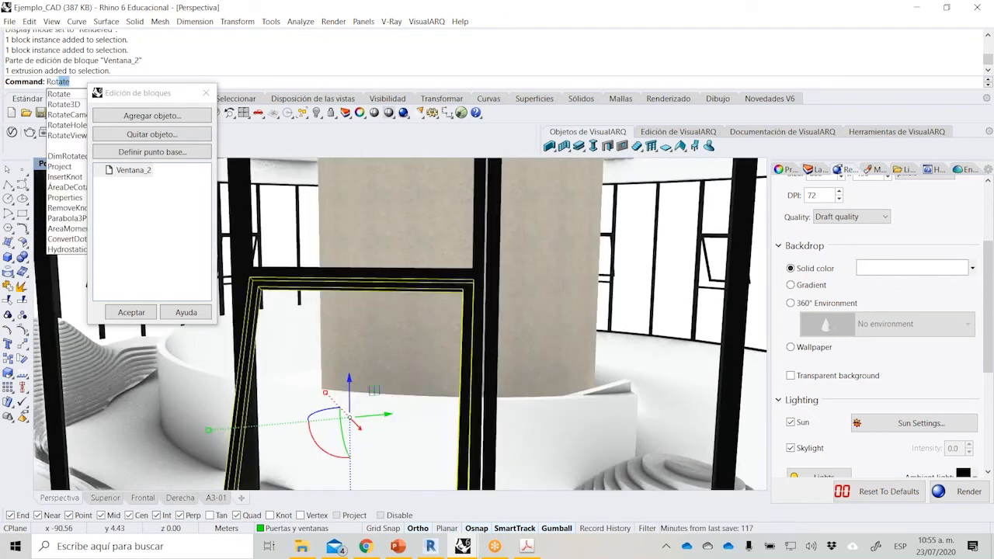
{"action": "left_click", "coordinate": [72, 102]}
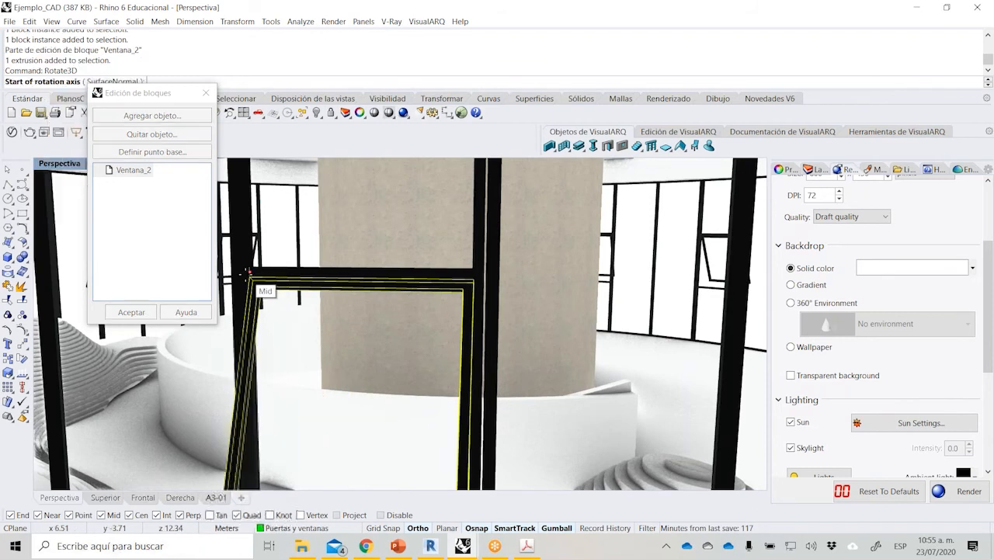
{"action": "left_click", "coordinate": [250, 276]}
{"action": "left_click", "coordinate": [476, 278]}
{"action": "scroll", "coordinate": [474, 276], "scroll_direction": "down", "scroll_amount": 5}
{"action": "scroll", "coordinate": [471, 318], "scroll_direction": "down", "scroll_amount": 5}
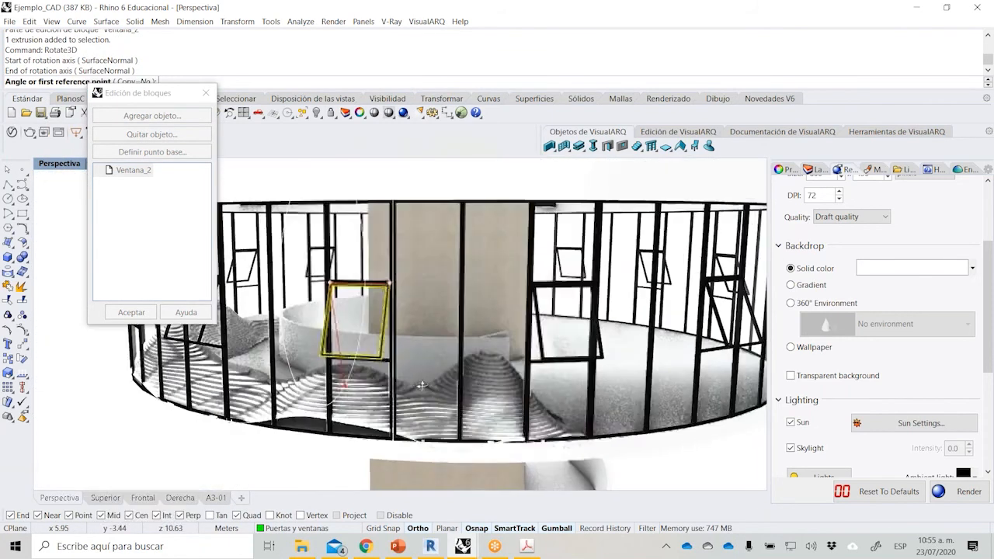
{"action": "scroll", "coordinate": [113, 362], "scroll_direction": "up", "scroll_amount": 10}
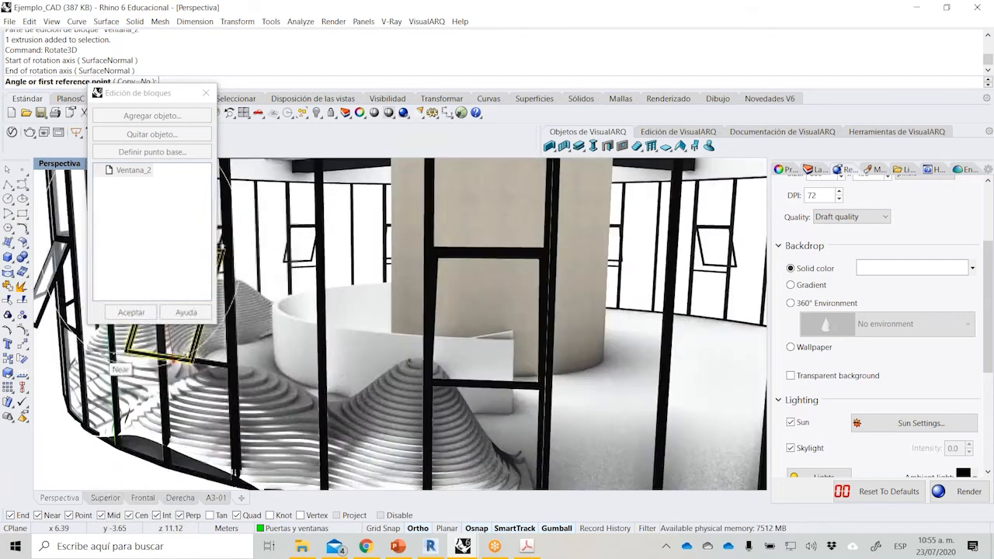
{"action": "left_click", "coordinate": [177, 368]}
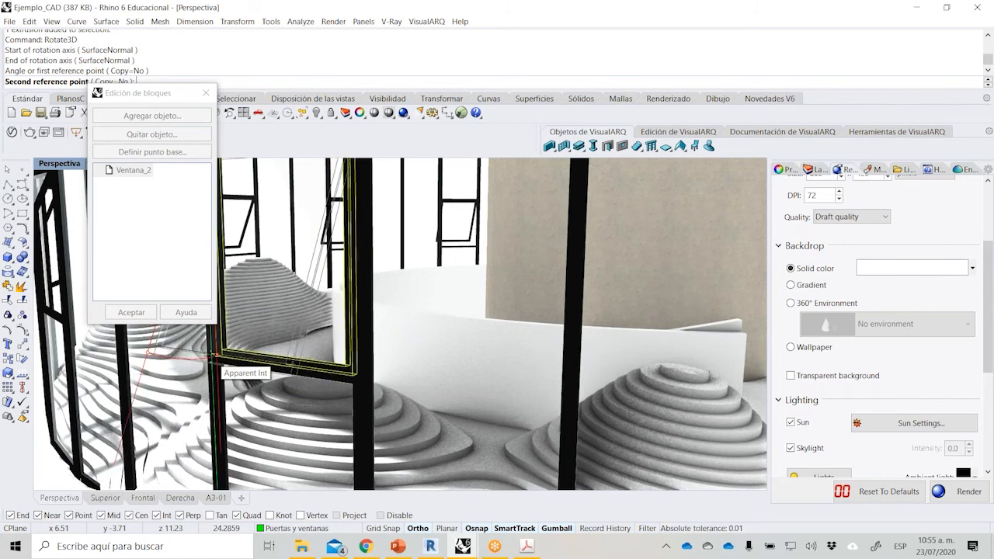
{"action": "left_click", "coordinate": [215, 356]}
{"action": "left_click", "coordinate": [131, 312]}
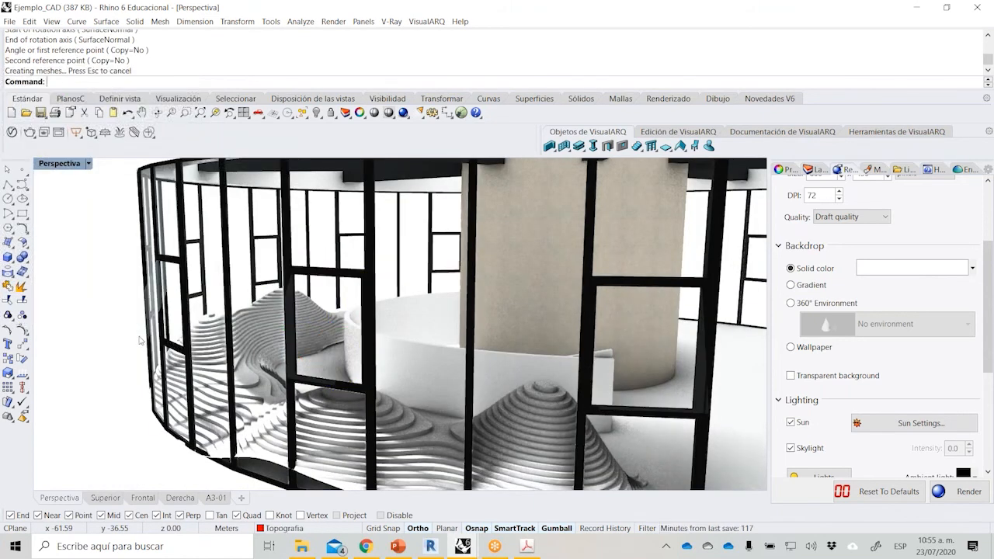
Switch the perspective viewport to Shaded display with the whole pavilion in view.
{"action": "scroll", "coordinate": [140, 340], "scroll_direction": "down", "scroll_amount": 4}
{"action": "scroll", "coordinate": [177, 332], "scroll_direction": "down", "scroll_amount": 5}
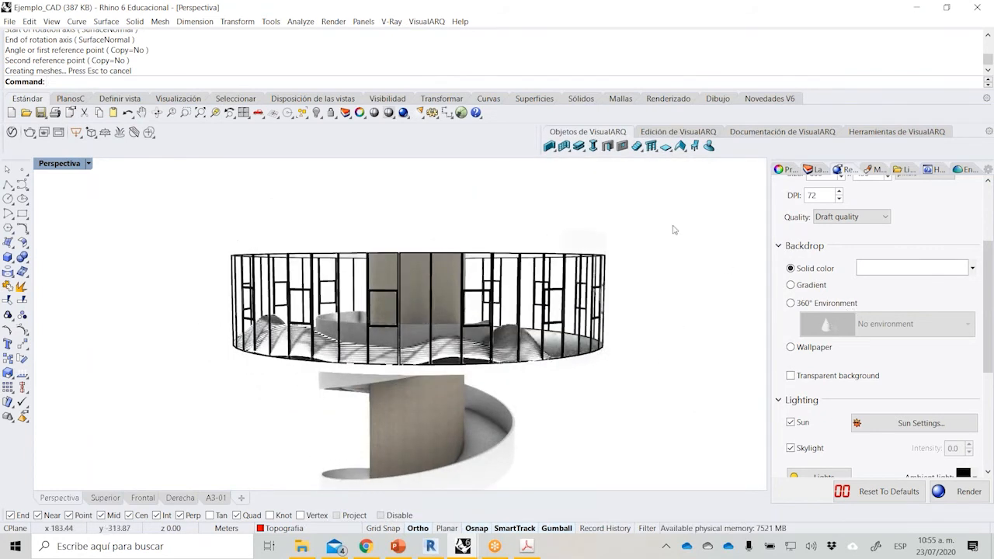
{"action": "left_click", "coordinate": [89, 164]}
{"action": "left_click", "coordinate": [130, 181]}
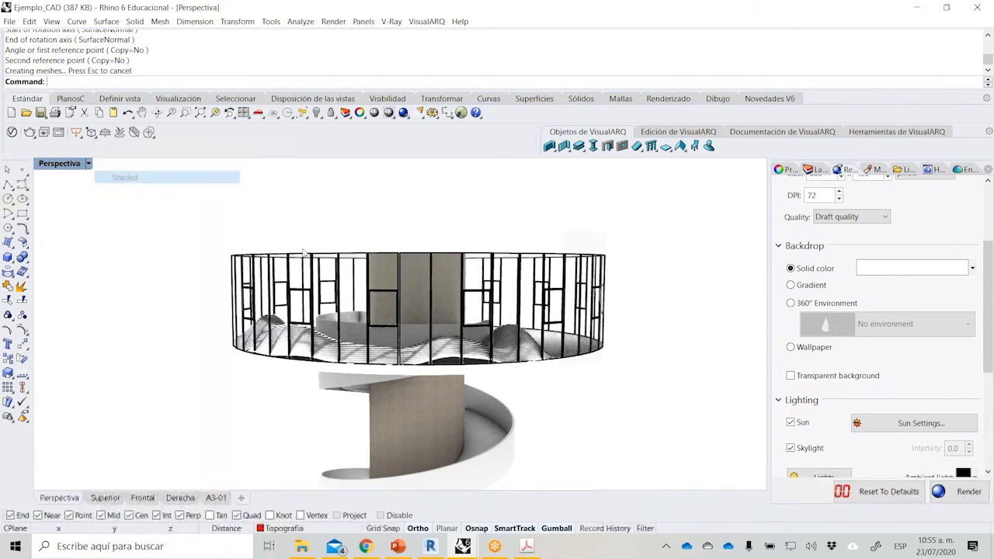
{"action": "scroll", "coordinate": [366, 309], "scroll_direction": "down", "scroll_amount": 5}
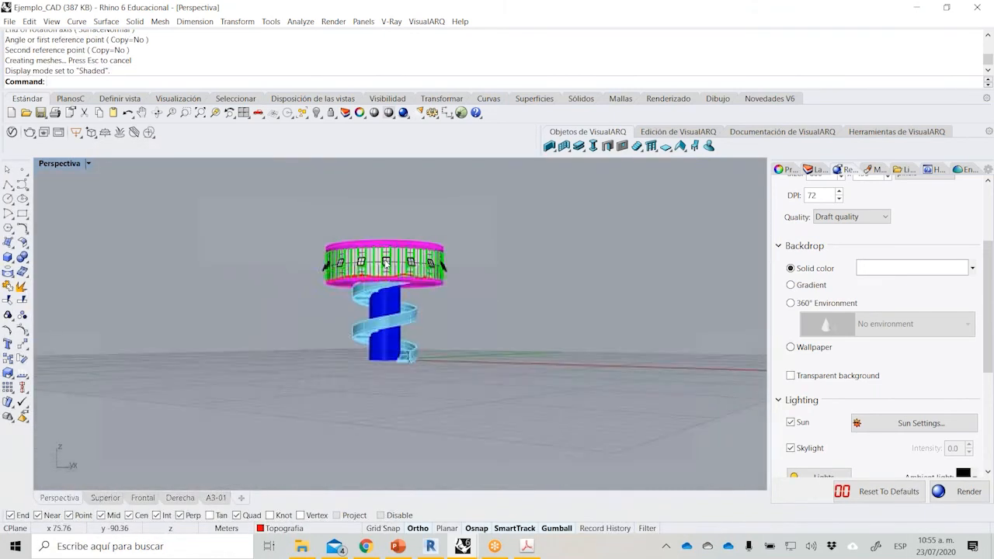
Generate 2D drawings of the entire pavilion with Make2D using third-angle projection, keeping hidden lines and grouping the result.
{"action": "left_click_drag", "start_coordinate": [267, 203], "coordinate": [491, 404]}
{"action": "scroll", "coordinate": [344, 303], "scroll_direction": "up", "scroll_amount": 1}
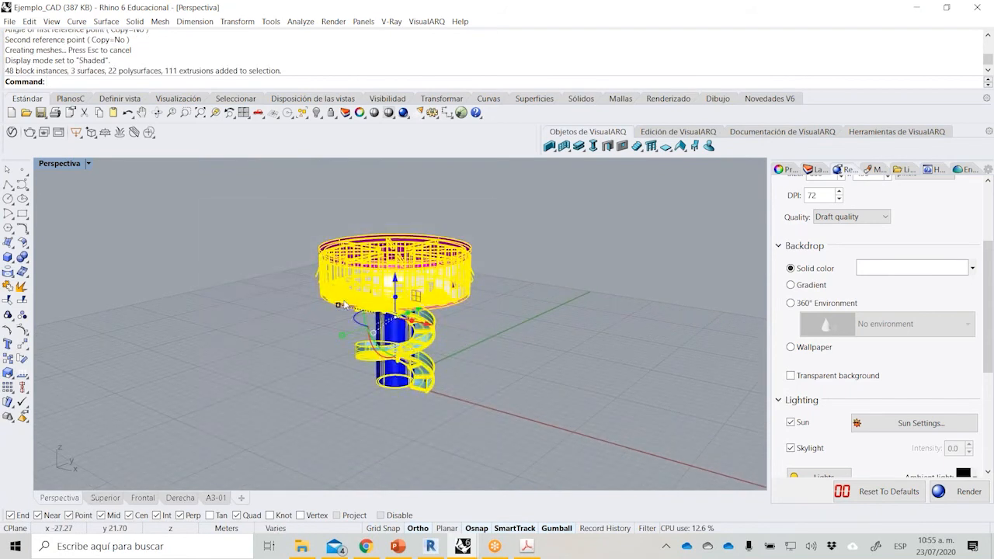
{"action": "left_click", "coordinate": [451, 116]}
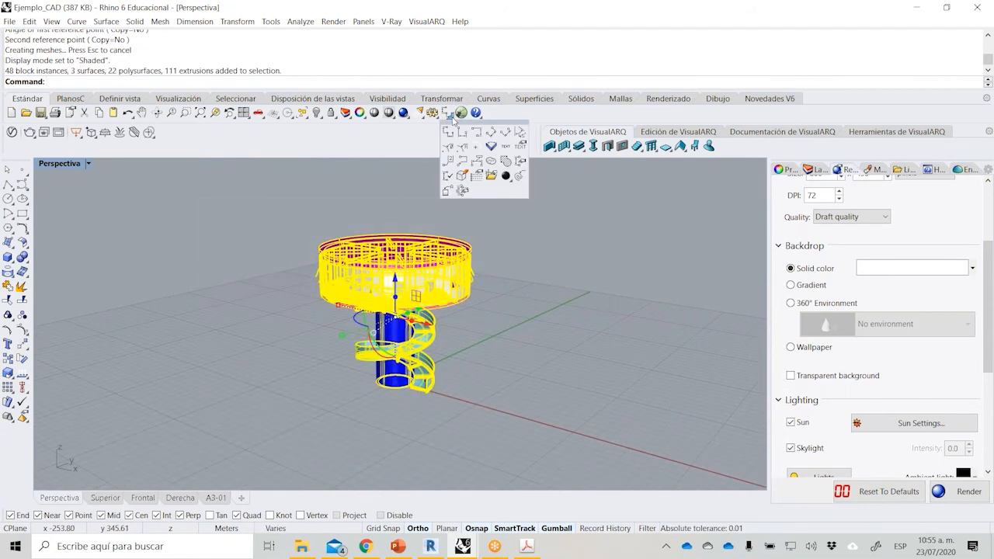
{"action": "left_click", "coordinate": [460, 178]}
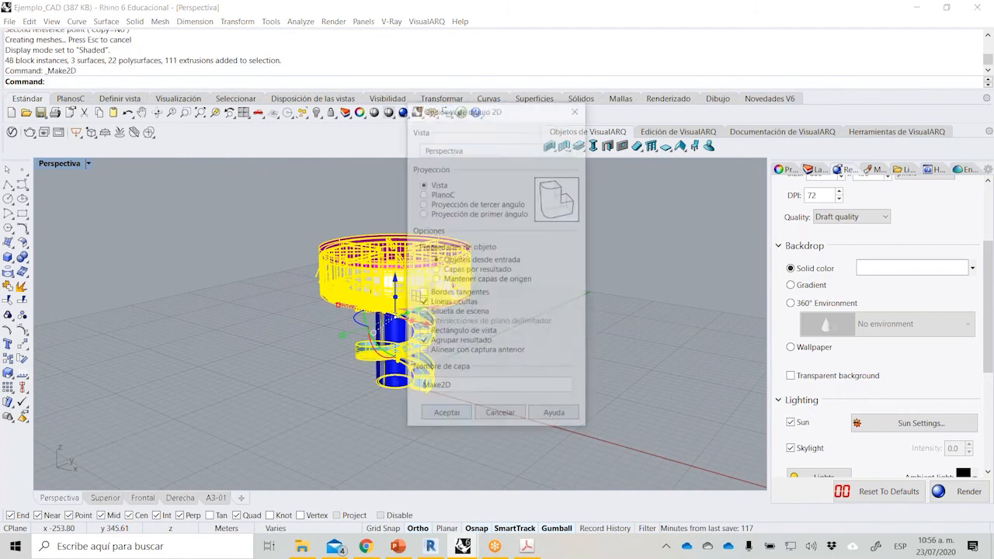
{"action": "left_click", "coordinate": [471, 203]}
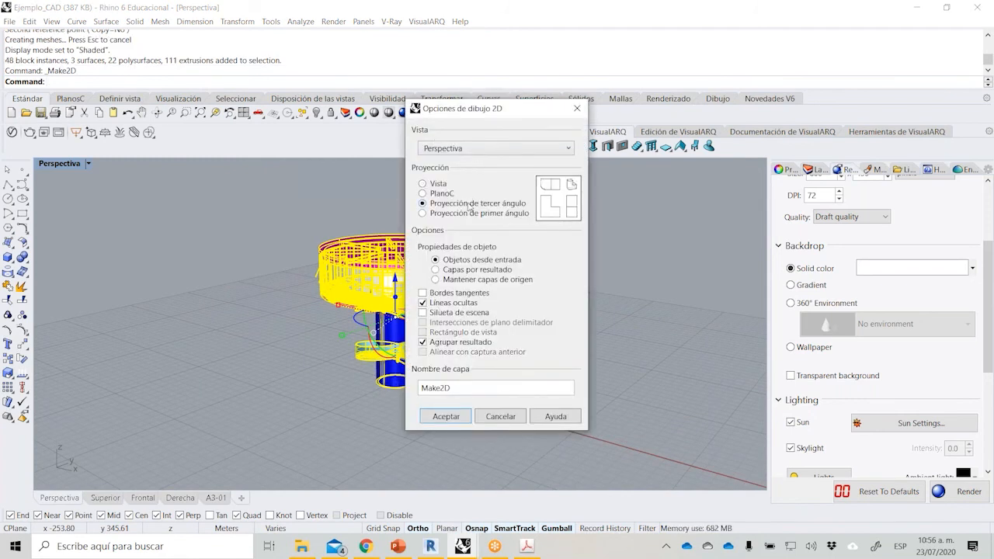
{"action": "left_click", "coordinate": [446, 417]}
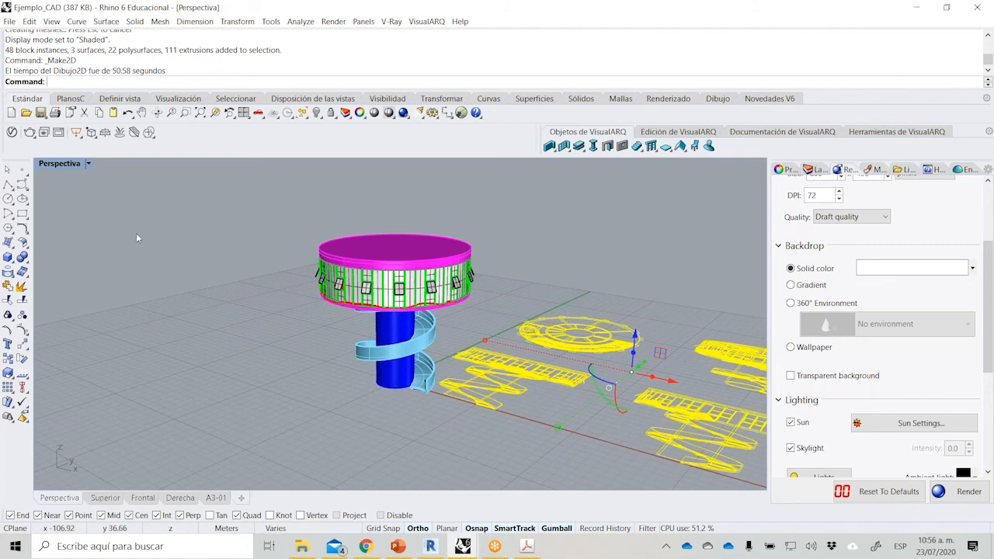
Move the generated 2D drawings clear of the model along the X axis in the Superior viewport.
{"action": "double_click", "coordinate": [62, 164]}
{"action": "double_click", "coordinate": [46, 163]}
{"action": "scroll", "coordinate": [98, 311], "scroll_direction": "down", "scroll_amount": 5}
{"action": "right_click_drag", "start_coordinate": [198, 288], "coordinate": [165, 377]}
{"action": "left_click_drag", "start_coordinate": [295, 305], "coordinate": [529, 295]}
{"action": "key", "text": "Escape"}
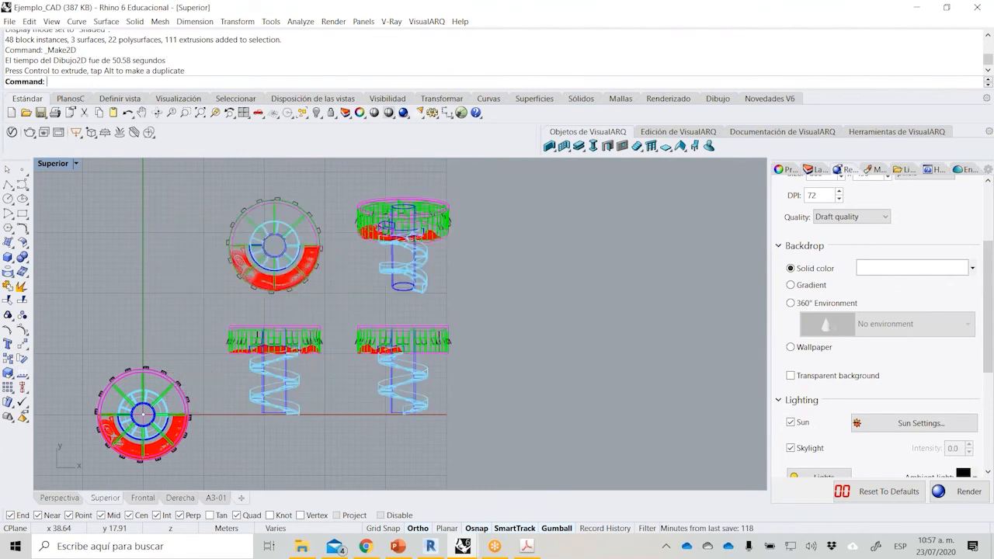
Examine the generated plan, elevation and perspective linework, especially the ramp and windows in the elevations.
{"action": "scroll", "coordinate": [230, 221], "scroll_direction": "up", "scroll_amount": 5}
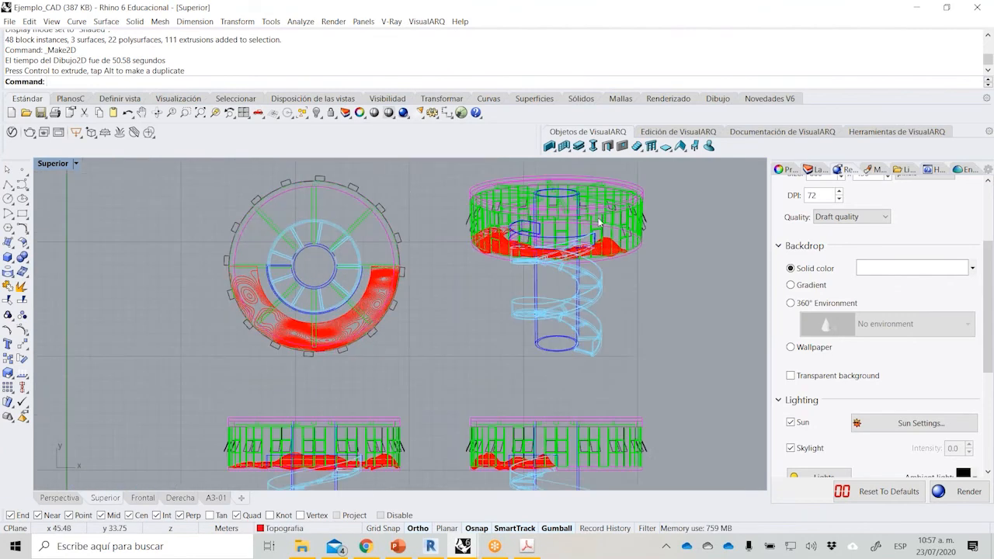
{"action": "scroll", "coordinate": [368, 248], "scroll_direction": "down", "scroll_amount": 4}
{"action": "right_click_drag", "start_coordinate": [453, 370], "coordinate": [442, 337]}
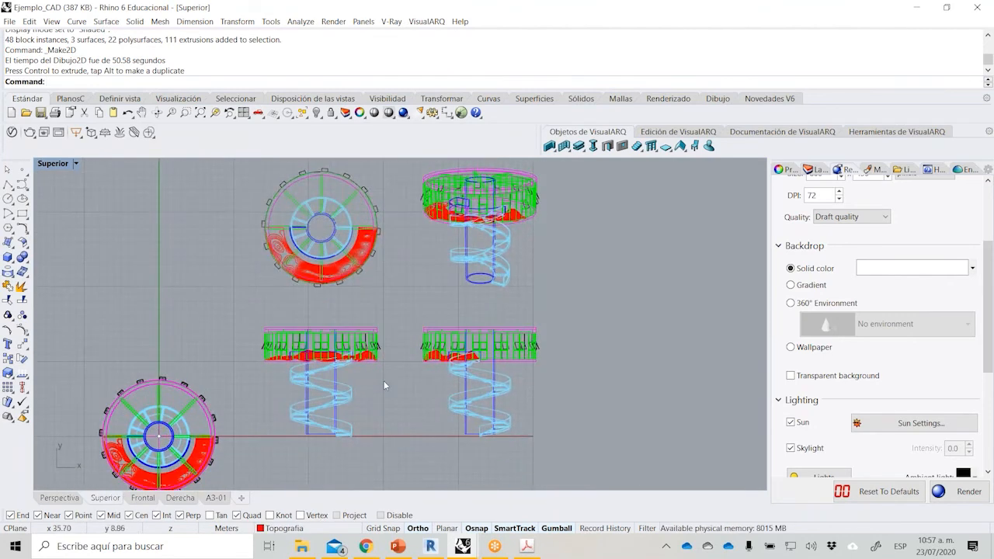
{"action": "scroll", "coordinate": [360, 377], "scroll_direction": "up", "scroll_amount": 2}
{"action": "left_click", "coordinate": [346, 392]}
{"action": "left_click", "coordinate": [434, 385]}
{"action": "scroll", "coordinate": [489, 416], "scroll_direction": "up", "scroll_amount": 8}
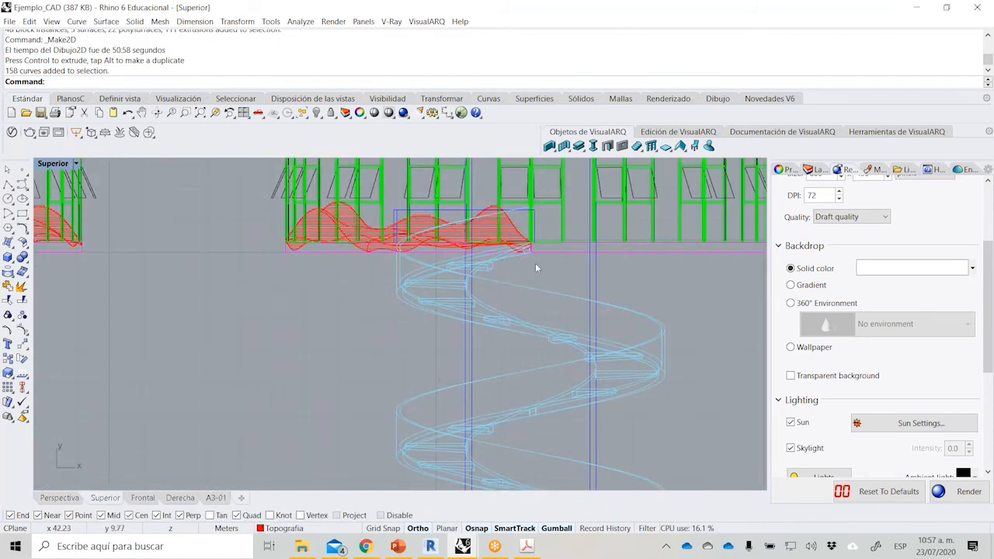
{"action": "scroll", "coordinate": [431, 339], "scroll_direction": "down", "scroll_amount": 2}
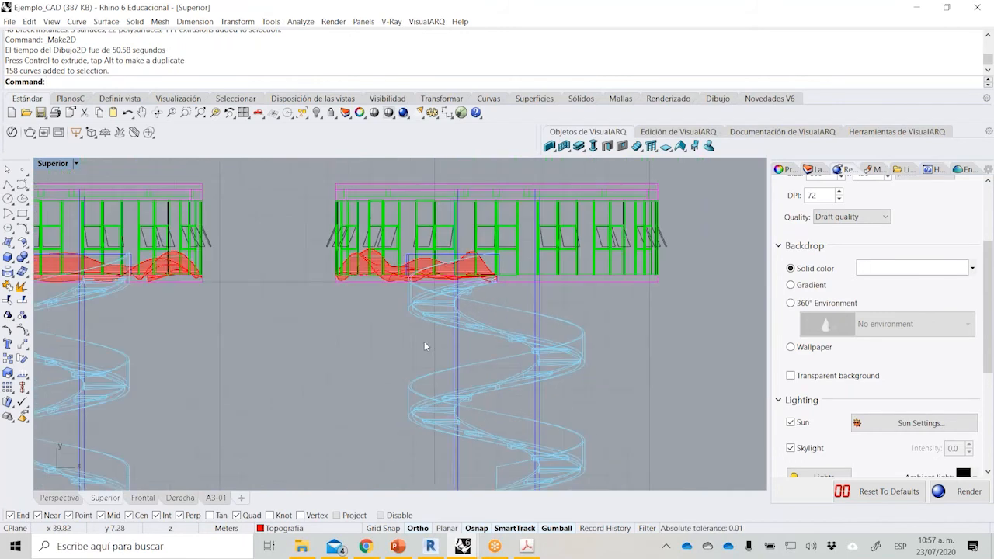
{"action": "scroll", "coordinate": [381, 322], "scroll_direction": "down", "scroll_amount": 5}
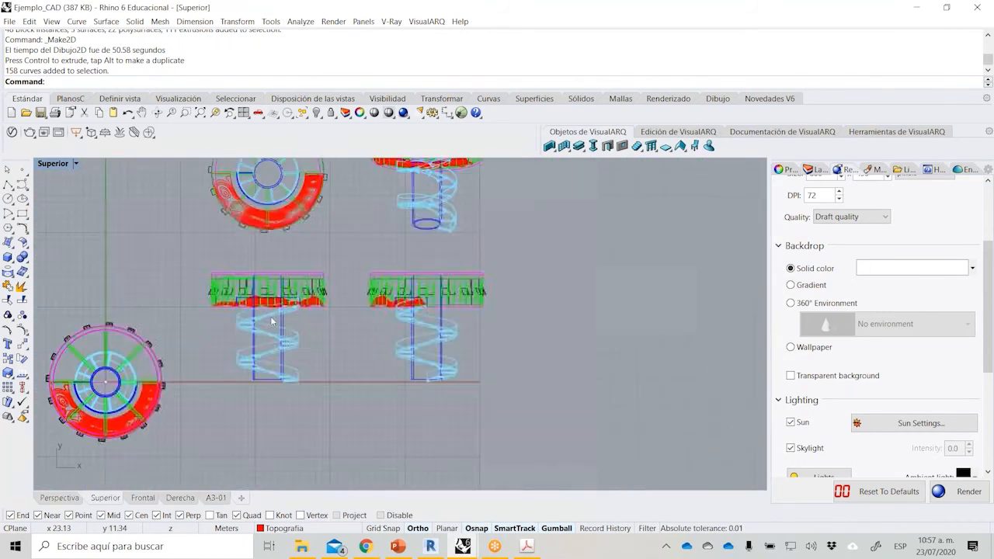
{"action": "scroll", "coordinate": [437, 397], "scroll_direction": "down", "scroll_amount": 2}
Assign all the curves of the four 2D drawings to the Make2D layer.
{"action": "left_click_drag", "start_coordinate": [519, 414], "coordinate": [265, 216]}
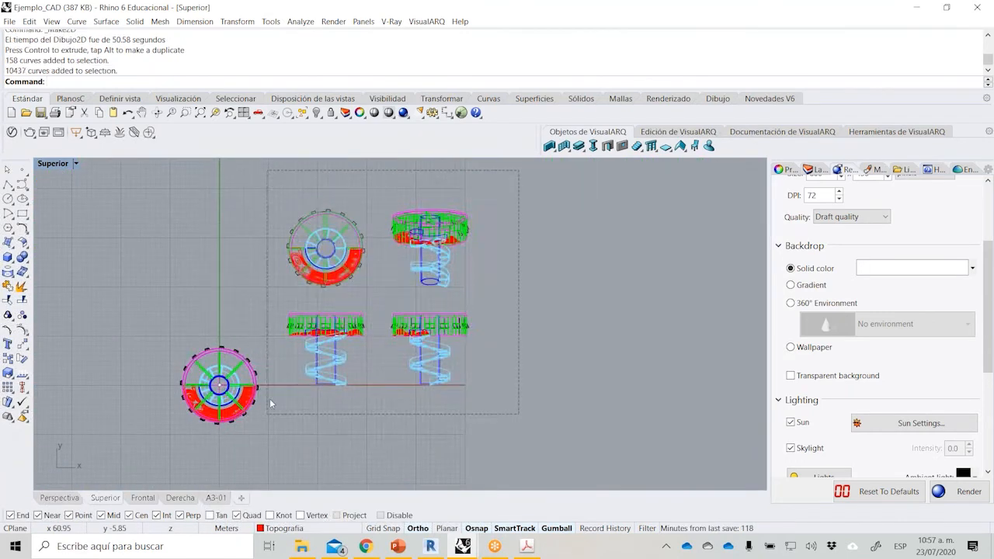
{"action": "left_click", "coordinate": [312, 528]}
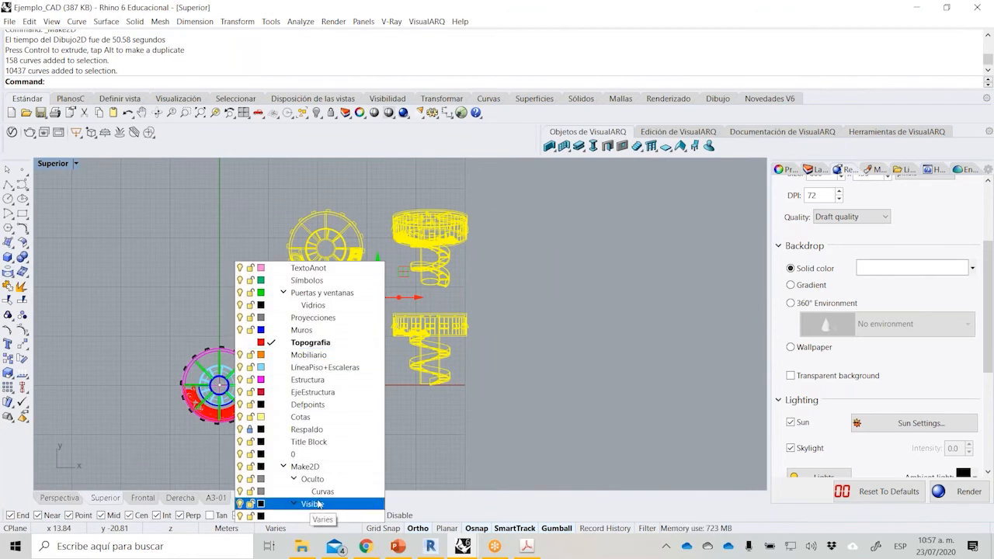
{"action": "left_click", "coordinate": [305, 467]}
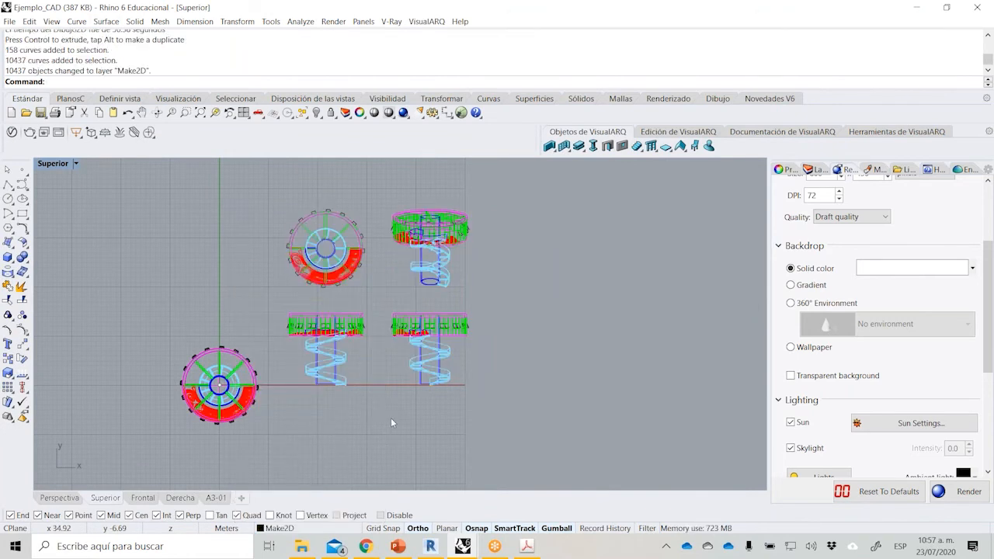
Change the display color of all the curves in the four 2D drawings to black, matching their Make2D layer.
{"action": "scroll", "coordinate": [378, 262], "scroll_direction": "up", "scroll_amount": 1}
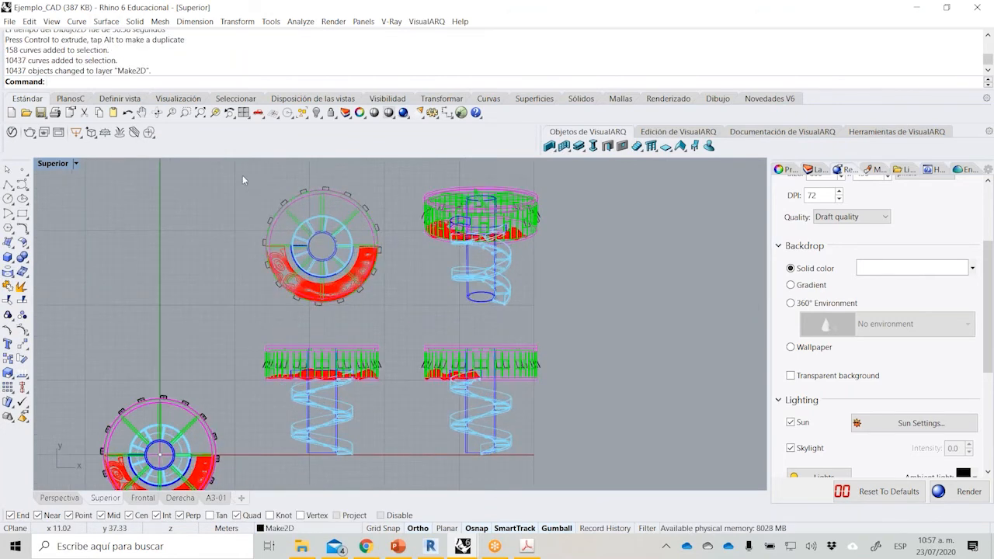
{"action": "scroll", "coordinate": [256, 180], "scroll_direction": "up", "scroll_amount": 1}
{"action": "left_click_drag", "start_coordinate": [264, 185], "coordinate": [584, 444]}
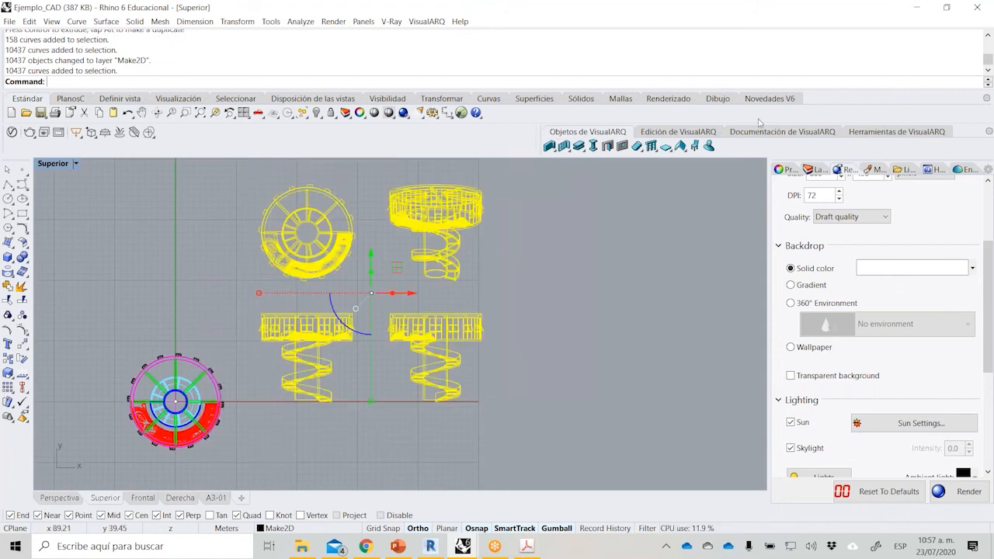
{"action": "left_click", "coordinate": [779, 170]}
{"action": "left_click", "coordinate": [937, 263]}
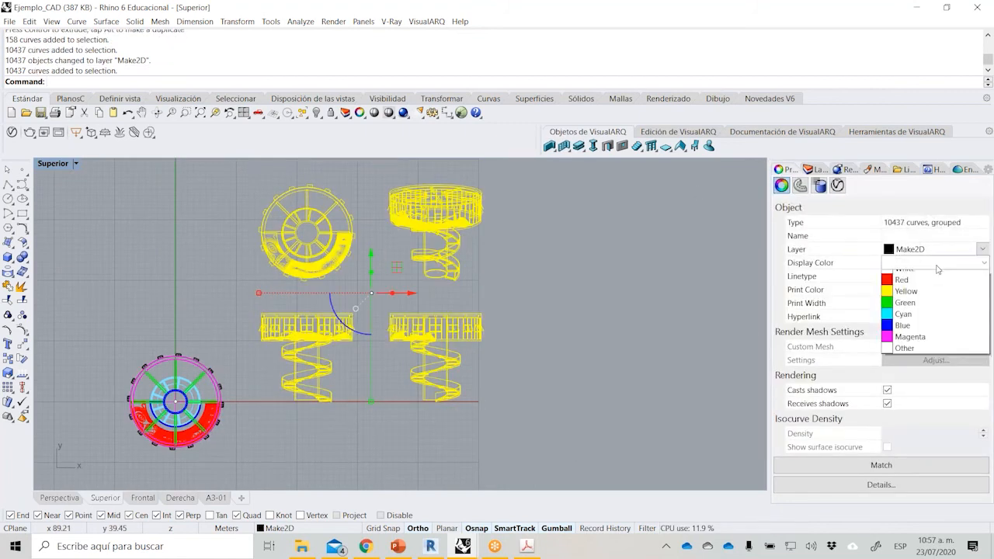
{"action": "left_click", "coordinate": [930, 278]}
{"action": "left_click", "coordinate": [517, 313]}
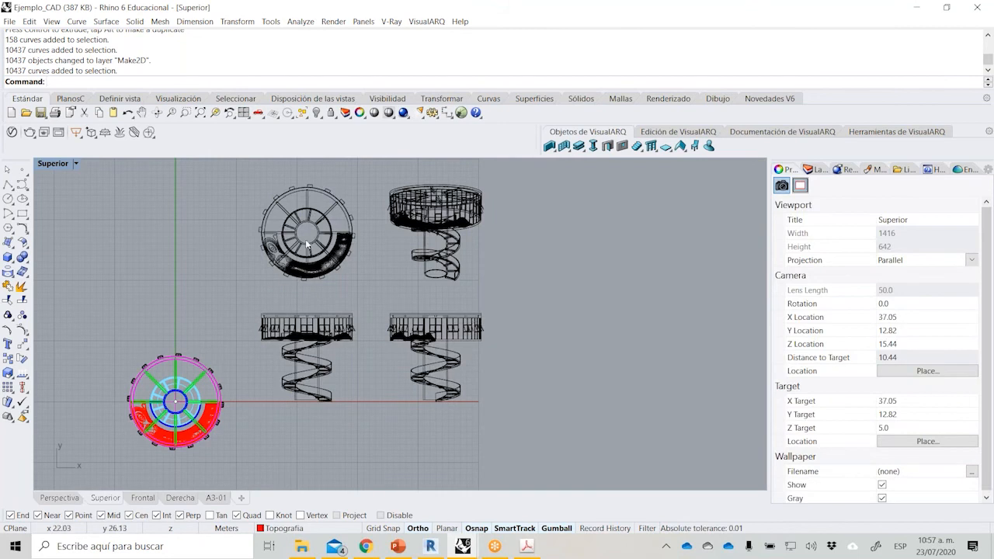
{"action": "scroll", "coordinate": [303, 240], "scroll_direction": "up", "scroll_amount": 3}
{"action": "scroll", "coordinate": [455, 263], "scroll_direction": "down", "scroll_amount": 2}
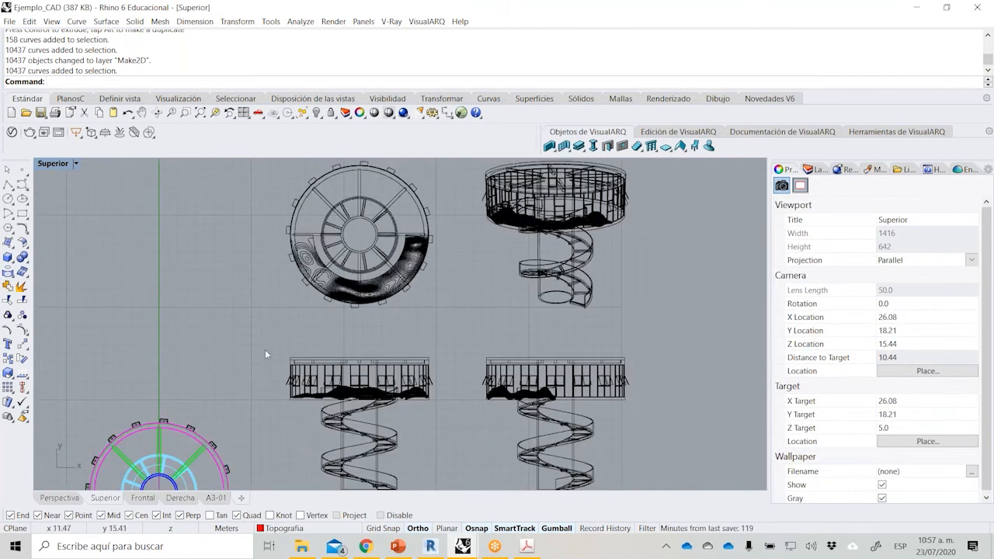
{"action": "scroll", "coordinate": [284, 349], "scroll_direction": "down", "scroll_amount": 2}
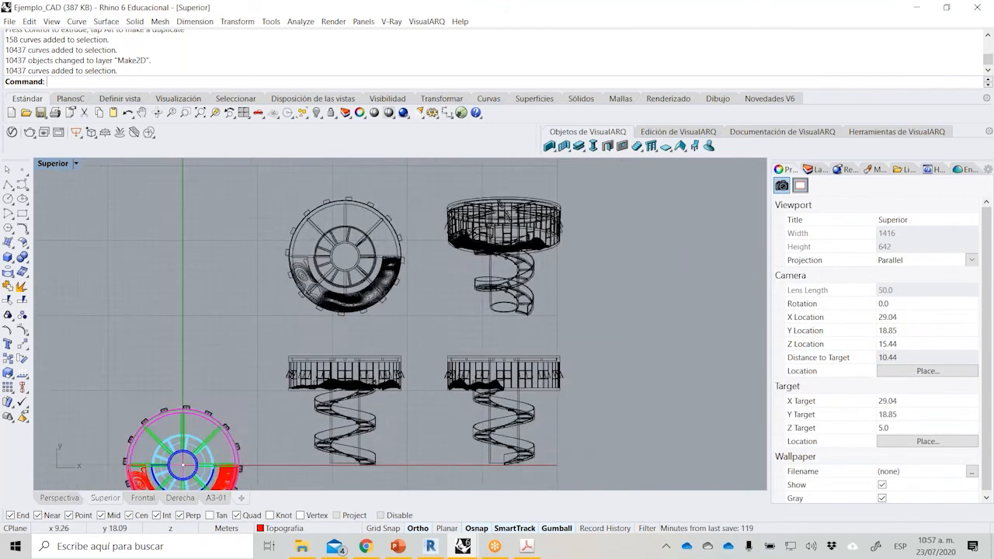
{"action": "right_click_drag", "start_coordinate": [251, 330], "coordinate": [300, 291]}
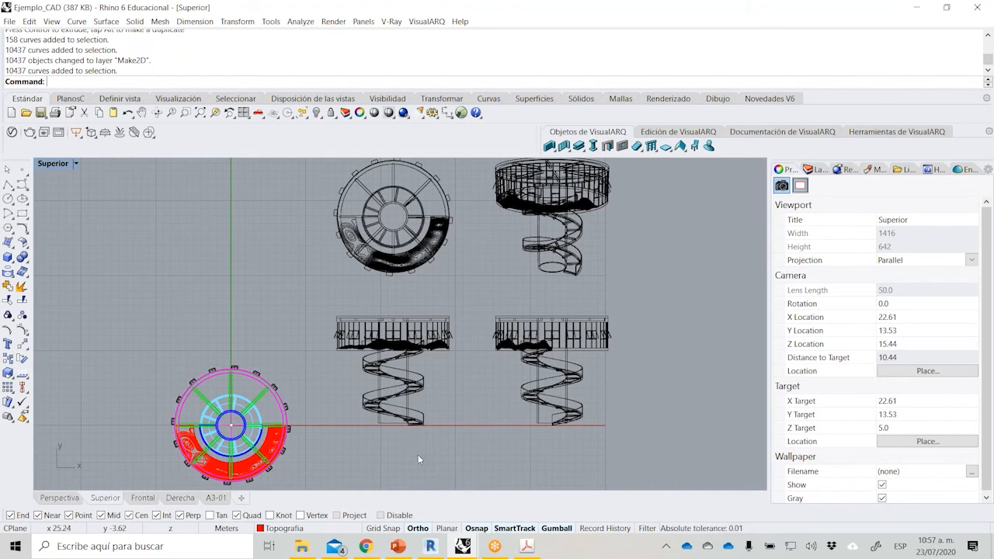
Switch to the Rhino_BIM presentation in PowerPoint and start the slide show from slide 22, "Diseño BIM en arquitectura".
{"action": "left_click", "coordinate": [398, 546]}
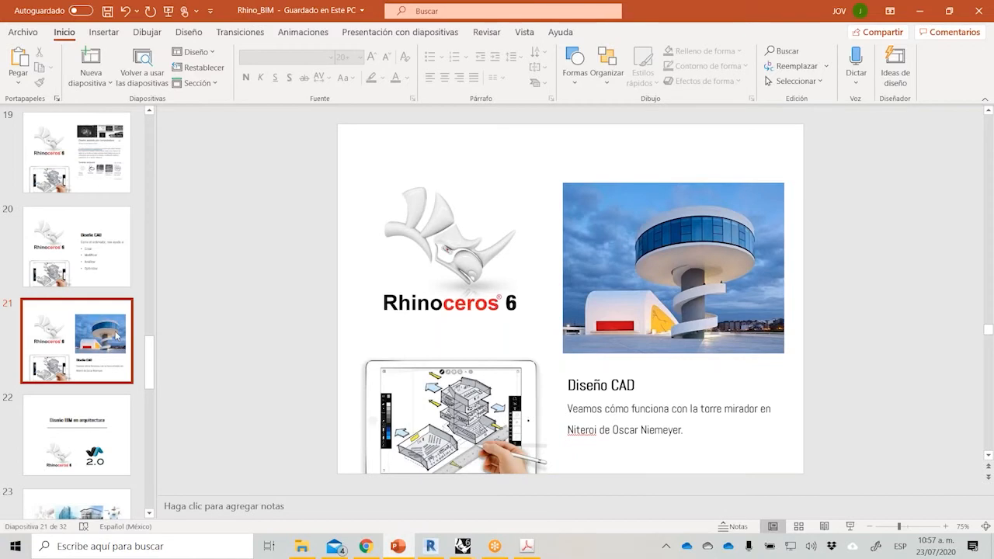
{"action": "left_click", "coordinate": [93, 420]}
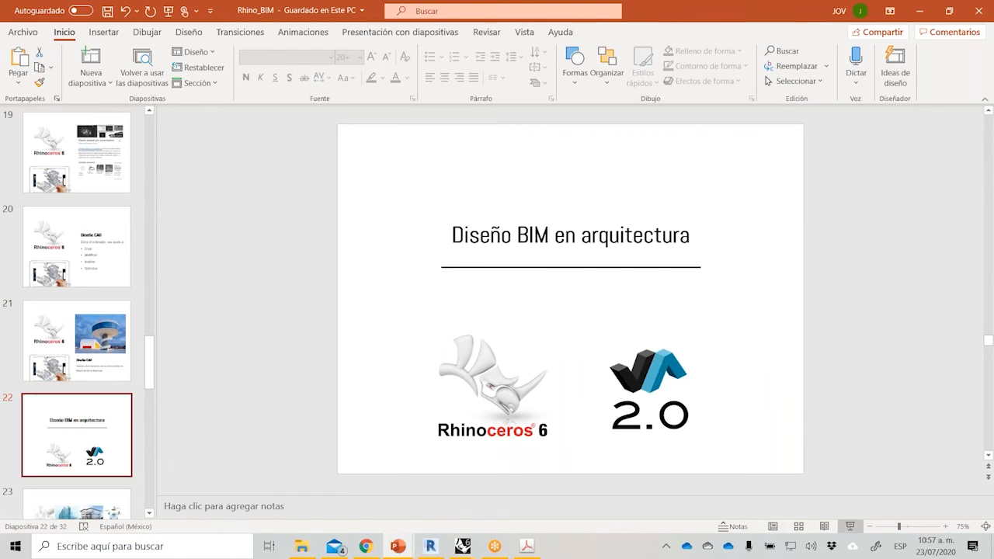
{"action": "left_click", "coordinate": [849, 528]}
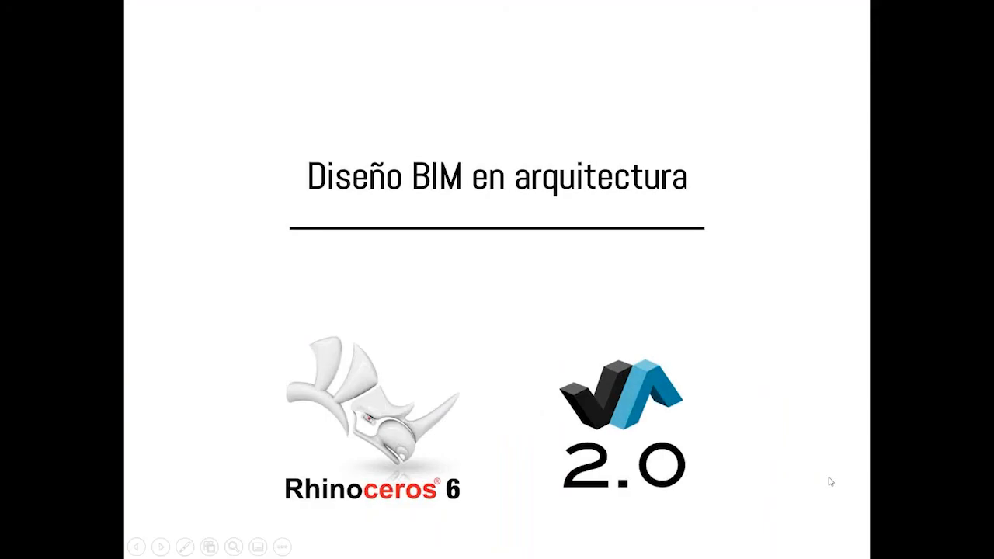
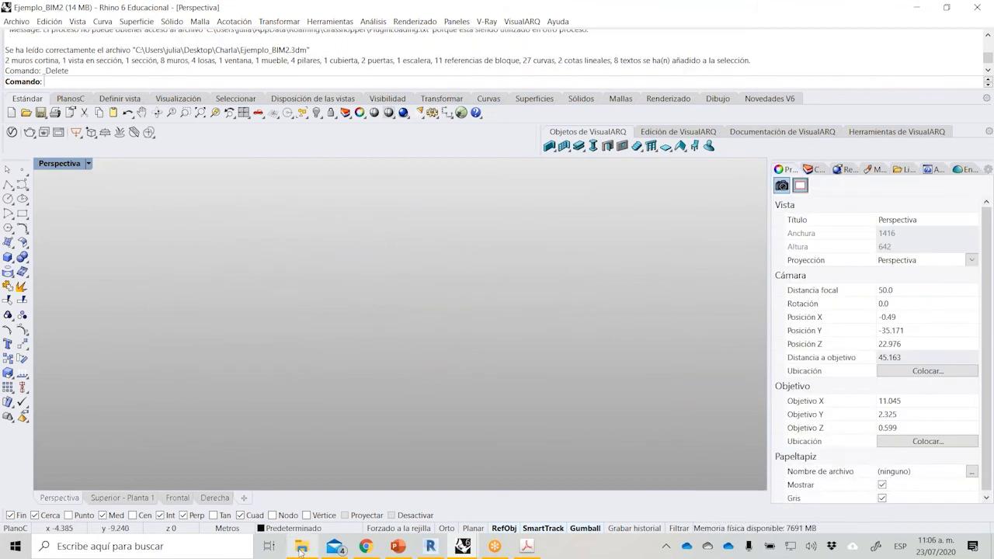
Examine the four-view layout, the plan view's Oculto display mode and the level lines in the front view.
{"action": "double_click", "coordinate": [70, 164]}
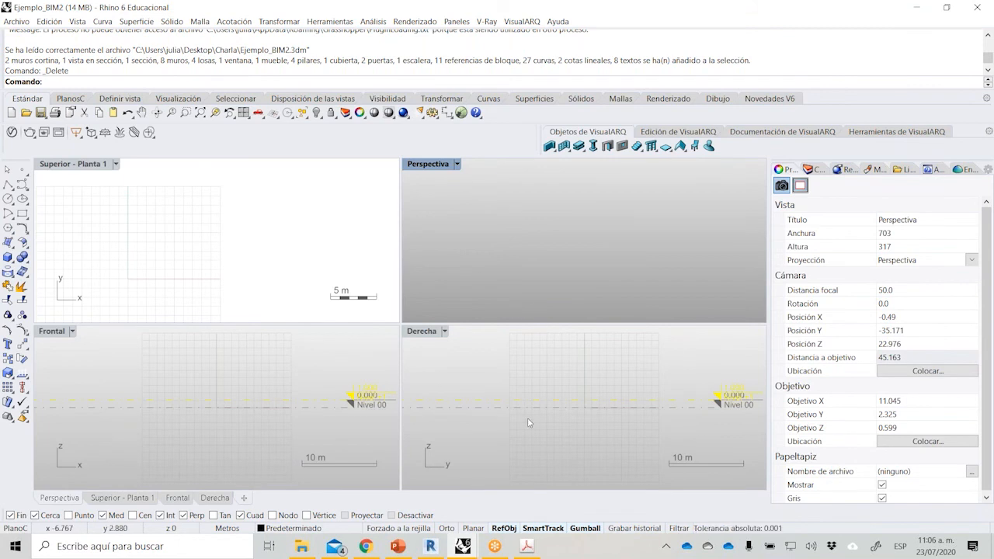
{"action": "left_click", "coordinate": [259, 297]}
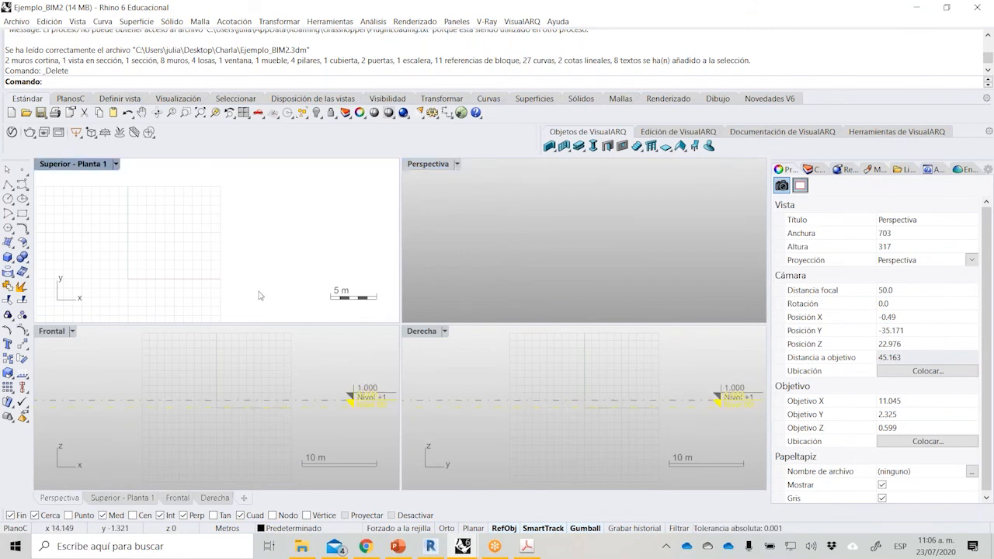
{"action": "left_click", "coordinate": [115, 164]}
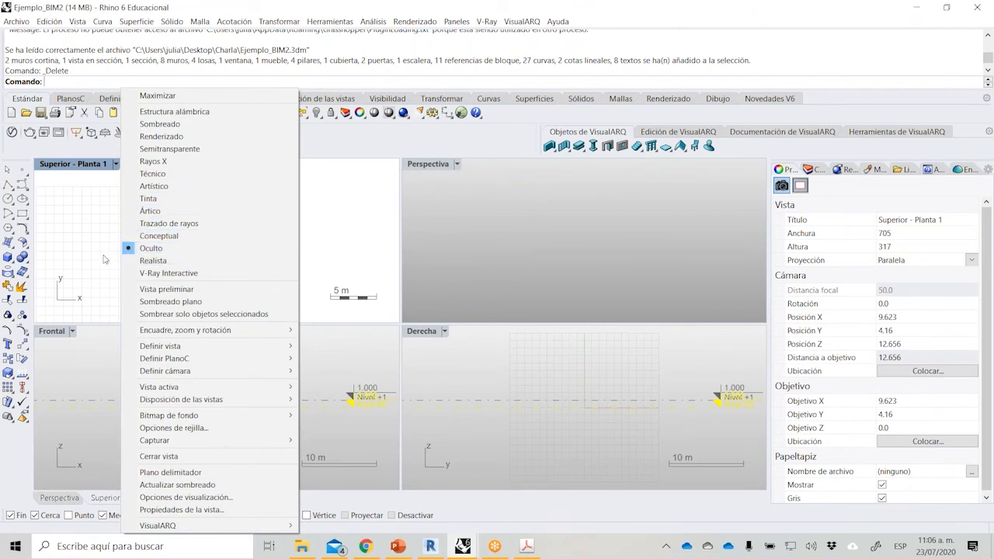
{"action": "left_click", "coordinate": [152, 249]}
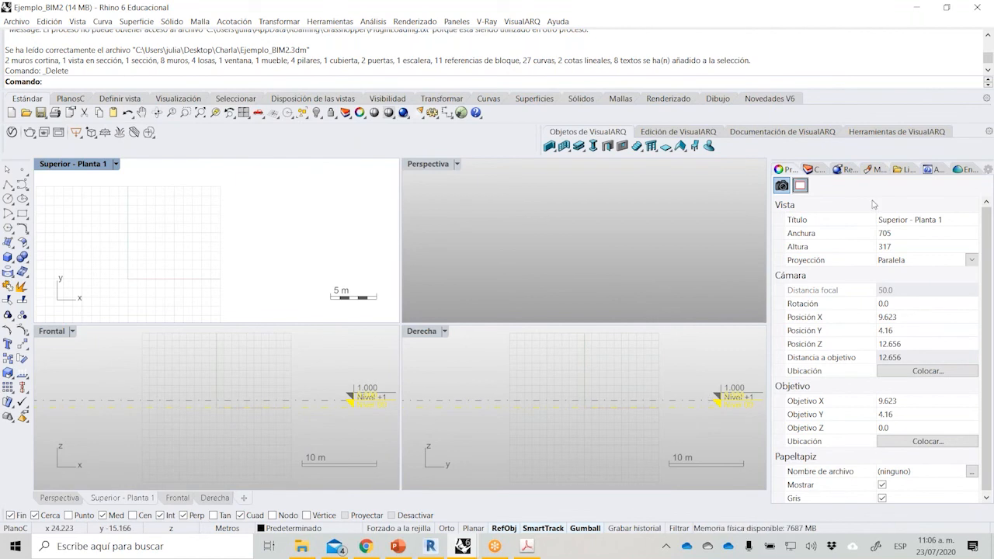
{"action": "left_click", "coordinate": [266, 385]}
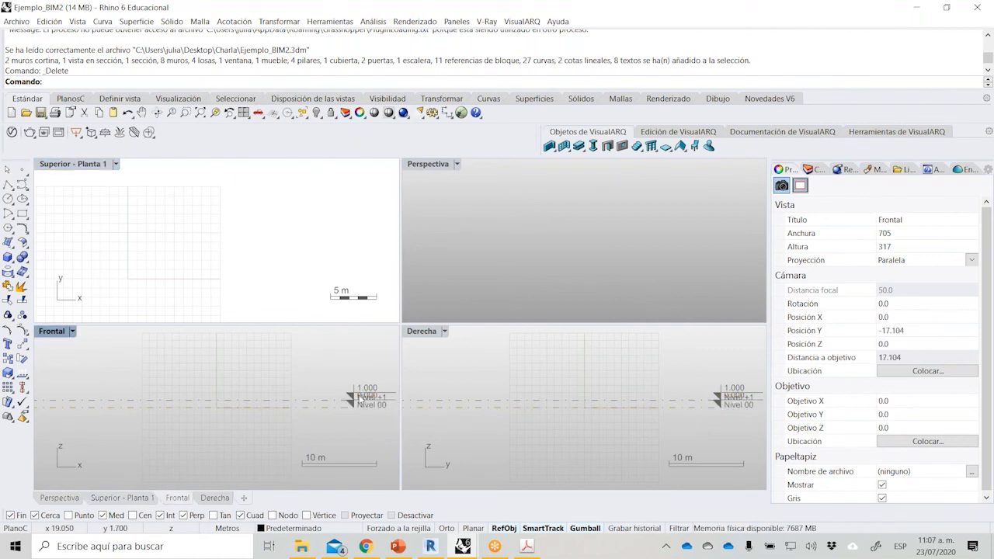
{"action": "scroll", "coordinate": [352, 433], "scroll_direction": "up", "scroll_amount": 5}
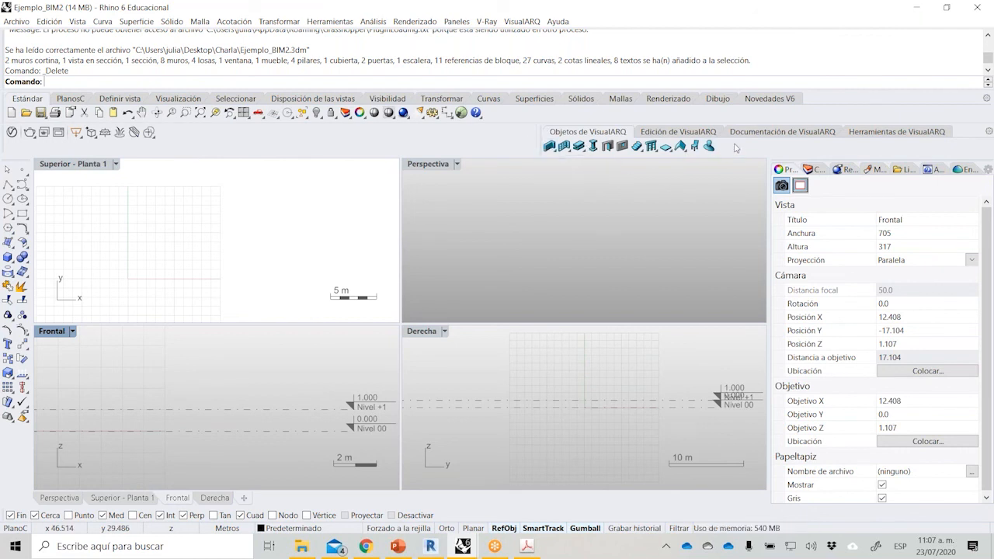
Review the VisualARQ editing, documentation, utility and object tool sets.
{"action": "left_click", "coordinate": [681, 134]}
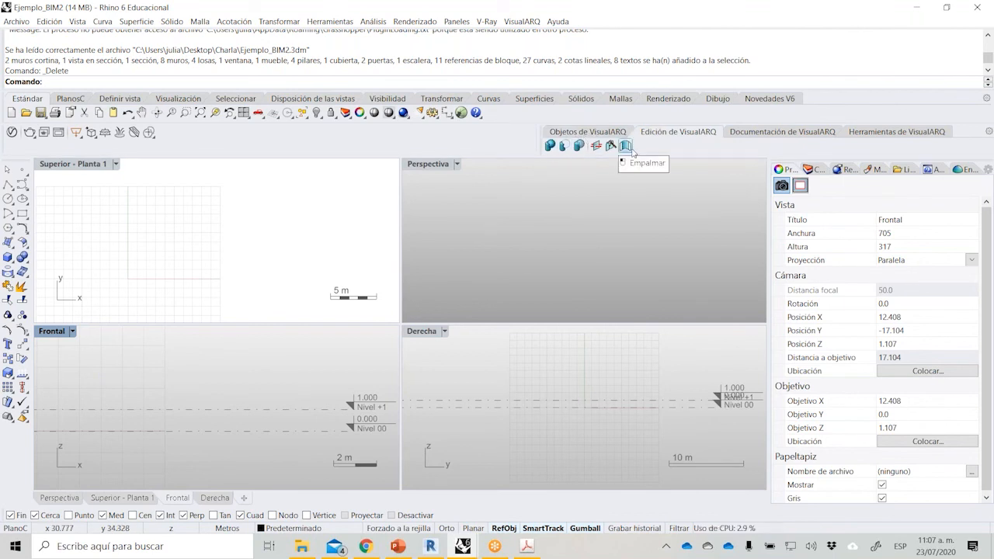
{"action": "left_click", "coordinate": [761, 133]}
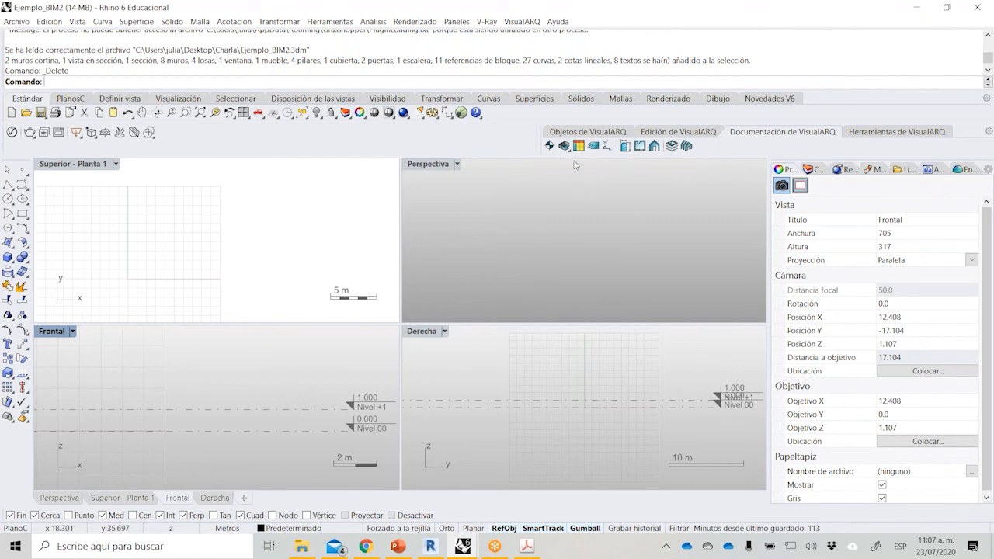
{"action": "left_click", "coordinate": [881, 131]}
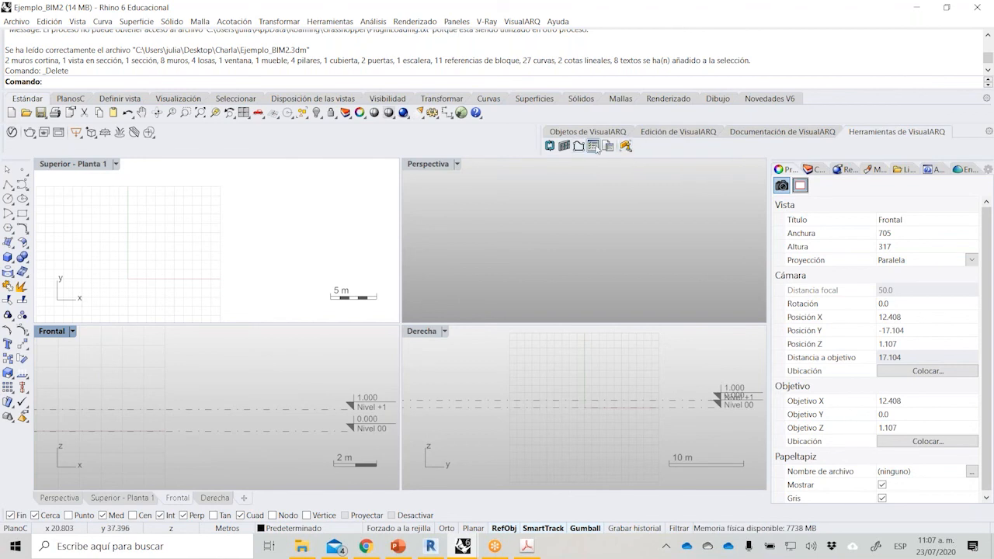
{"action": "left_click", "coordinate": [567, 134]}
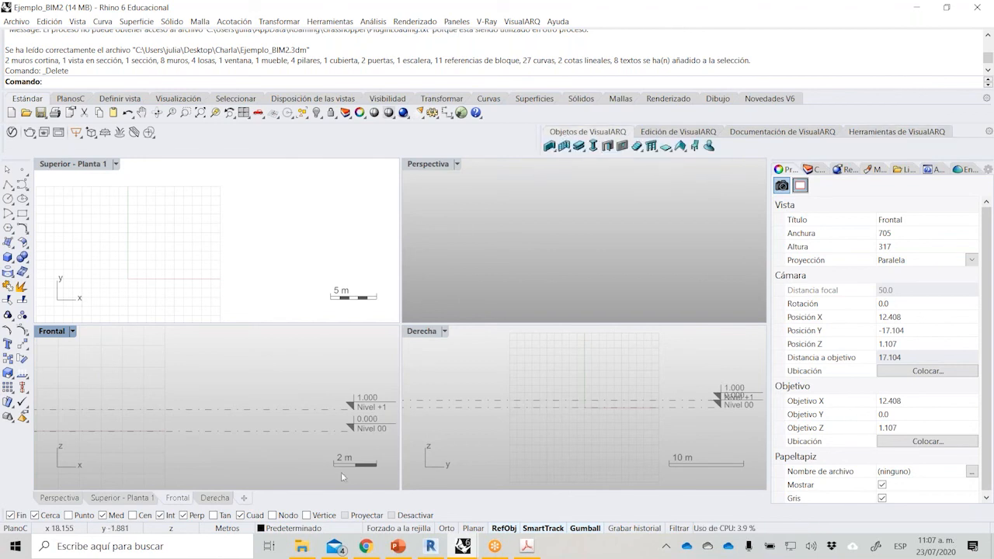
Import the CUARTO_HOTEL drawing from the Charla folder into the model, keeping the default DWG/DXF import options.
{"action": "left_click", "coordinate": [302, 546]}
{"action": "left_click", "coordinate": [183, 100]}
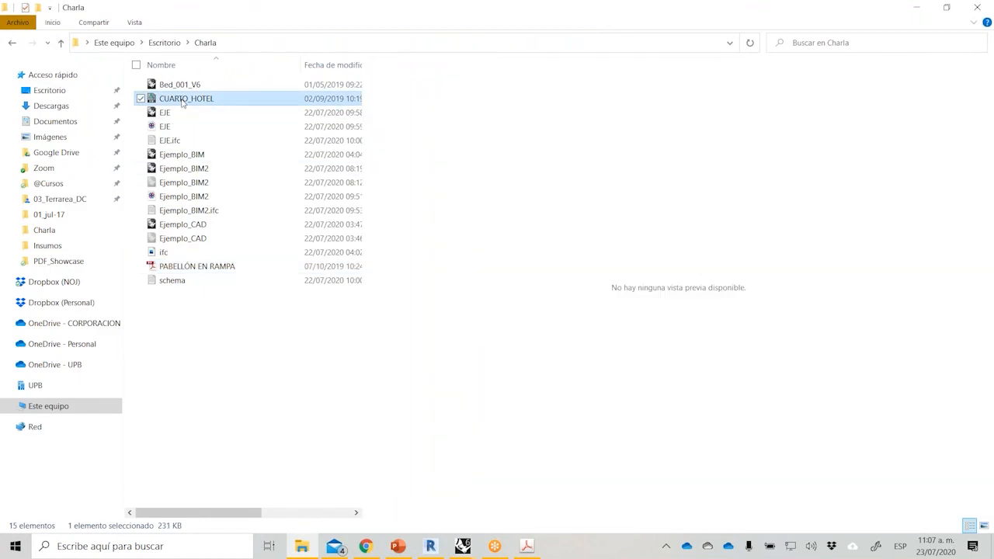
{"action": "left_click_drag", "start_coordinate": [184, 101], "coordinate": [405, 257]}
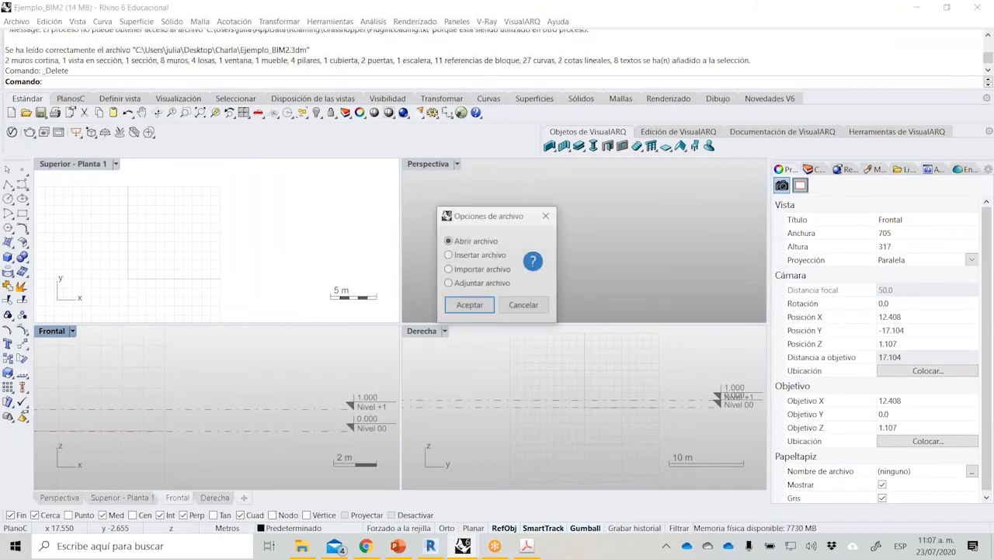
{"action": "left_click", "coordinate": [466, 306]}
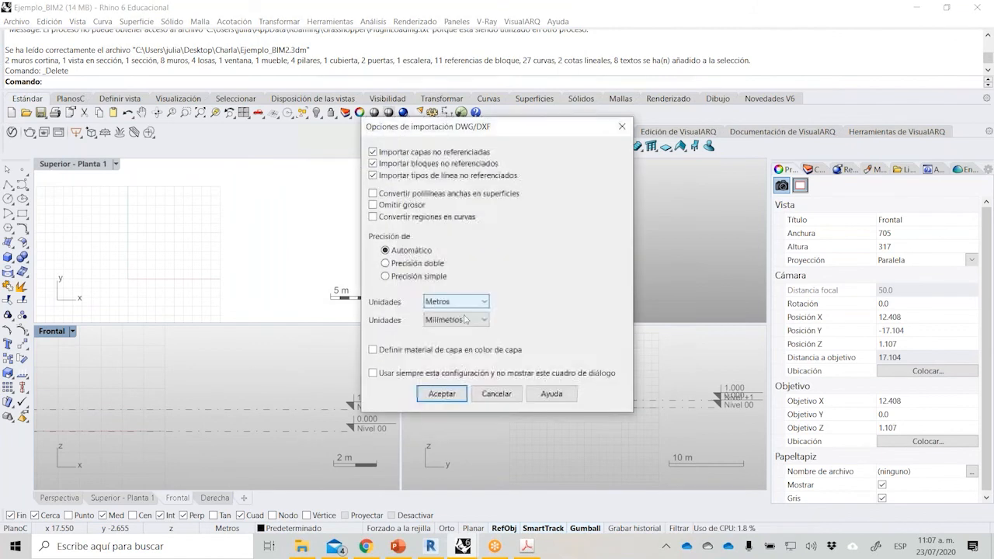
{"action": "left_click", "coordinate": [442, 394]}
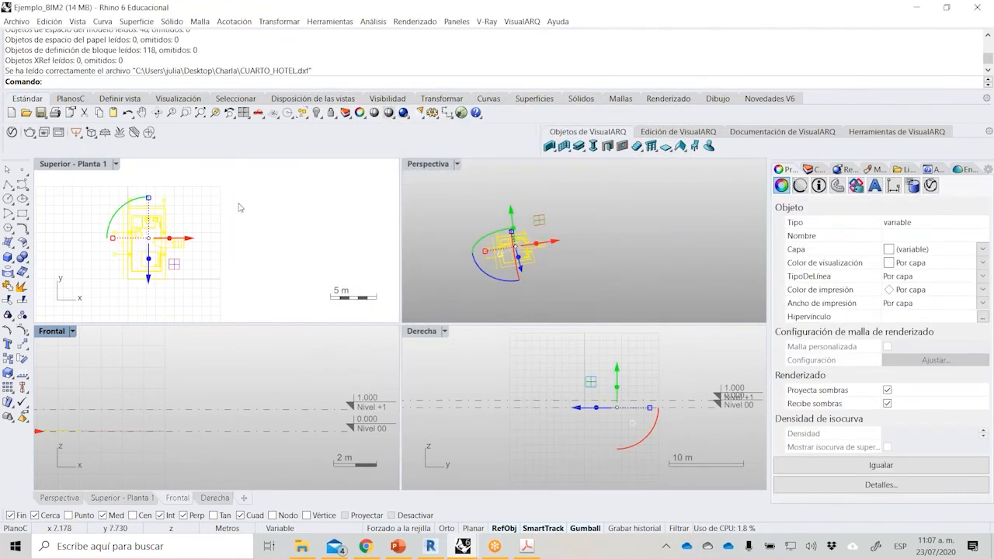
Maximize the Superior - Planta 1 view and frame the imported hotel room plan.
{"action": "left_click", "coordinate": [218, 226]}
{"action": "double_click", "coordinate": [74, 164]}
{"action": "scroll", "coordinate": [223, 355], "scroll_direction": "up", "scroll_amount": 4}
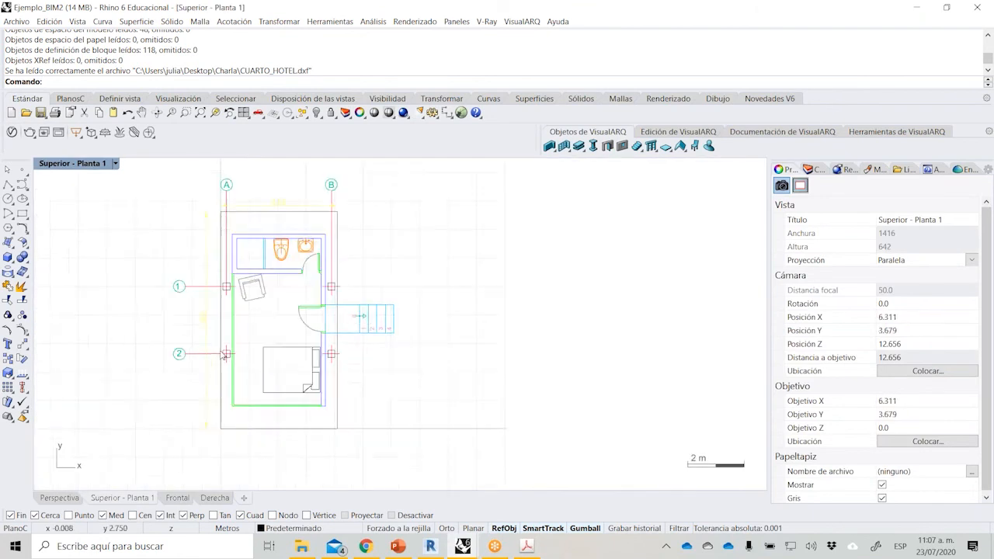
{"action": "scroll", "coordinate": [223, 355], "scroll_direction": "up", "scroll_amount": 2}
{"action": "right_click_drag", "start_coordinate": [223, 355], "coordinate": [278, 340]}
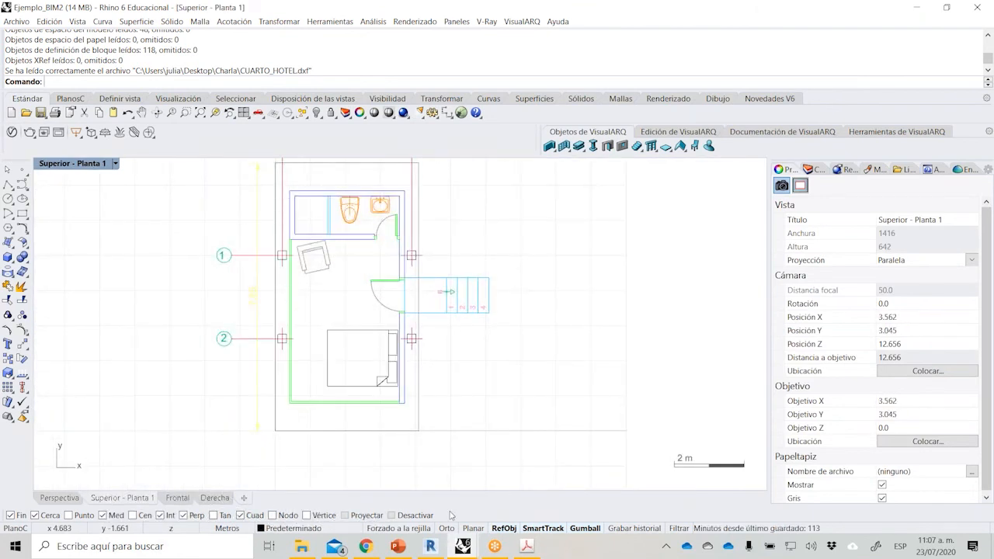
{"action": "mouse_move", "coordinate": [463, 547]}
{"action": "left_click", "coordinate": [603, 499]}
{"action": "left_click_drag", "start_coordinate": [817, 8], "coordinate": [617, 106]}
{"action": "left_click", "coordinate": [779, 106]}
{"action": "left_click", "coordinate": [446, 321]}
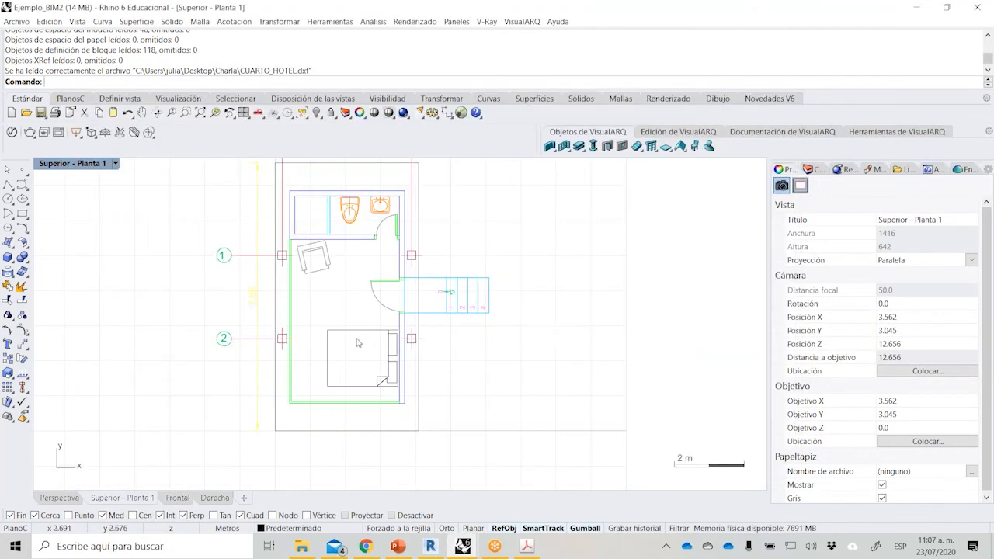
Inspect the imported plan, checking the entrance door block and the green curve along the room's outer edge.
{"action": "right_click_drag", "start_coordinate": [544, 332], "coordinate": [508, 346]}
{"action": "scroll", "coordinate": [505, 338], "scroll_direction": "down", "scroll_amount": 2}
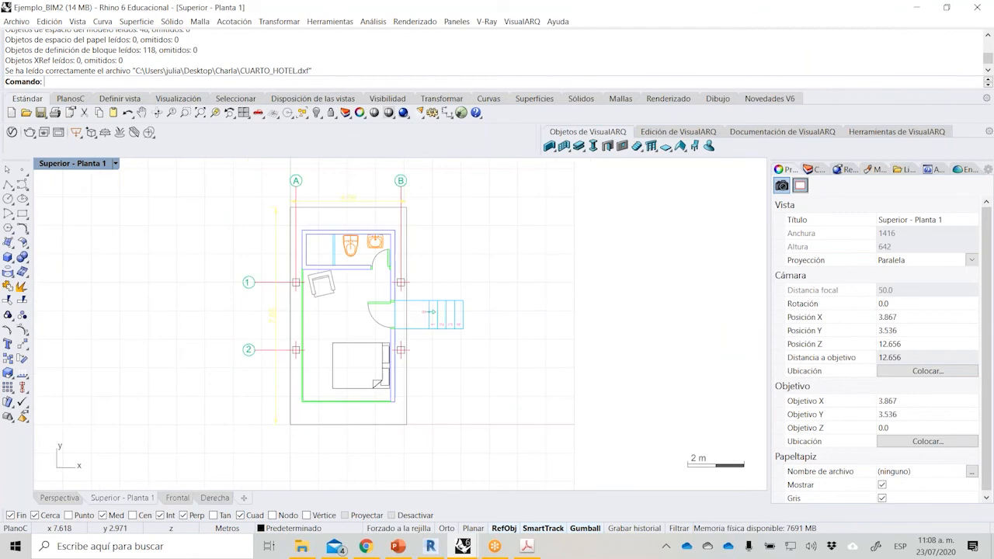
{"action": "scroll", "coordinate": [376, 334], "scroll_direction": "up", "scroll_amount": 1}
{"action": "left_click", "coordinate": [378, 315]}
{"action": "scroll", "coordinate": [381, 279], "scroll_direction": "up", "scroll_amount": 3}
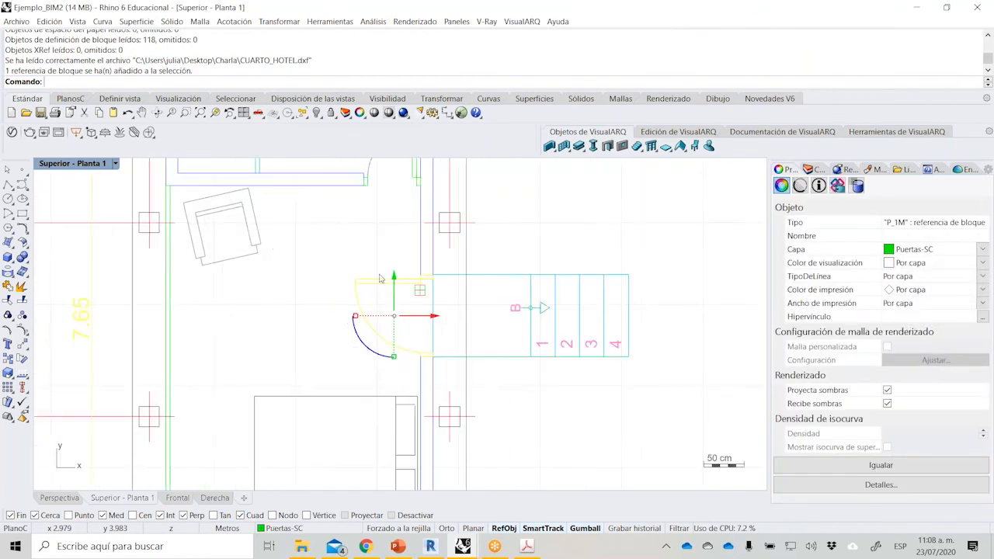
{"action": "left_click", "coordinate": [170, 359]}
{"action": "scroll", "coordinate": [272, 306], "scroll_direction": "down", "scroll_amount": 6}
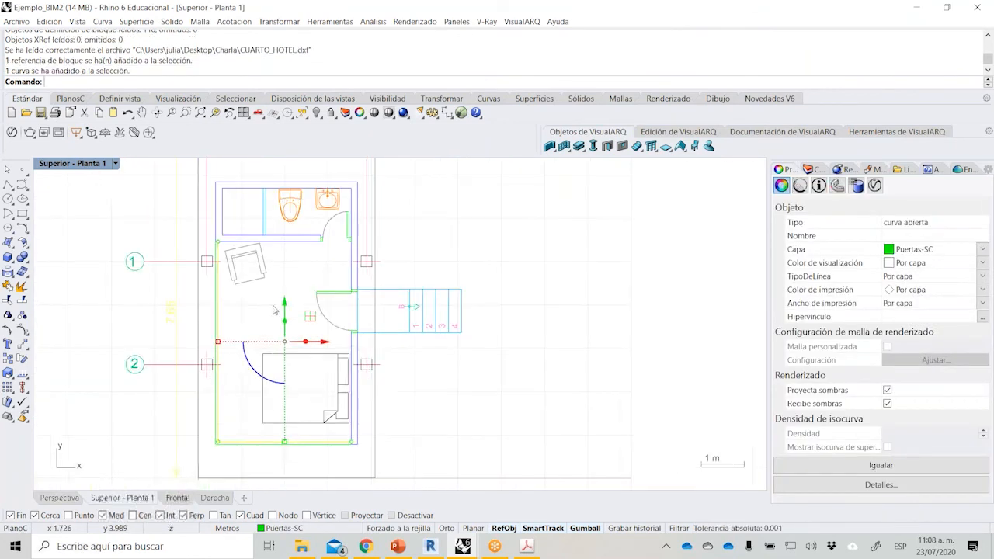
Maximize the Perspectiva view and zoom to all the imported plan geometry.
{"action": "left_click", "coordinate": [99, 173]}
{"action": "double_click", "coordinate": [99, 165]}
{"action": "left_click", "coordinate": [429, 163]}
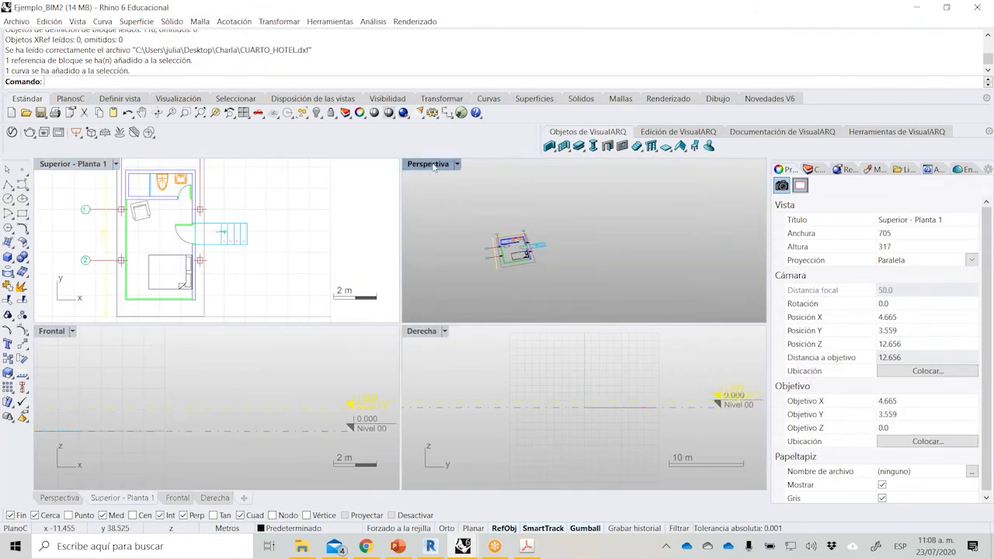
{"action": "double_click", "coordinate": [429, 164]}
{"action": "left_click_drag", "start_coordinate": [99, 254], "coordinate": [435, 423]}
{"action": "left_click", "coordinate": [229, 112]}
{"action": "key", "text": "Escape"}
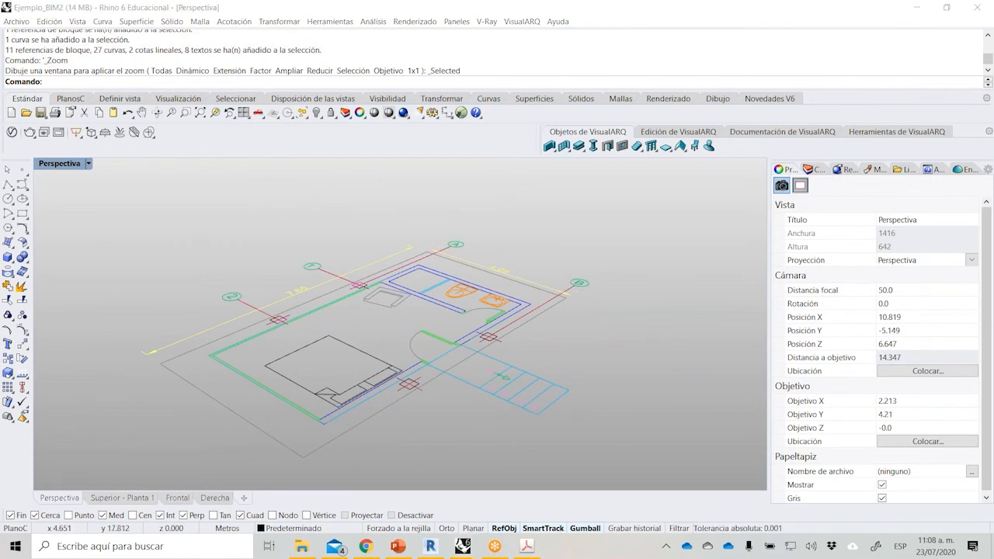
Show the building levels list and make Nivel +1 the active level.
{"action": "left_click", "coordinate": [989, 170]}
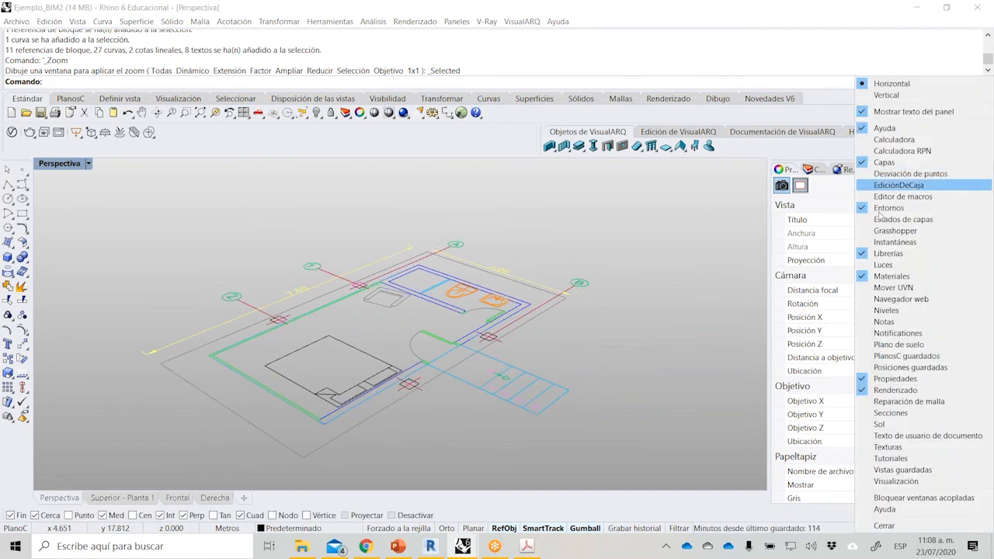
{"action": "left_click", "coordinate": [903, 311]}
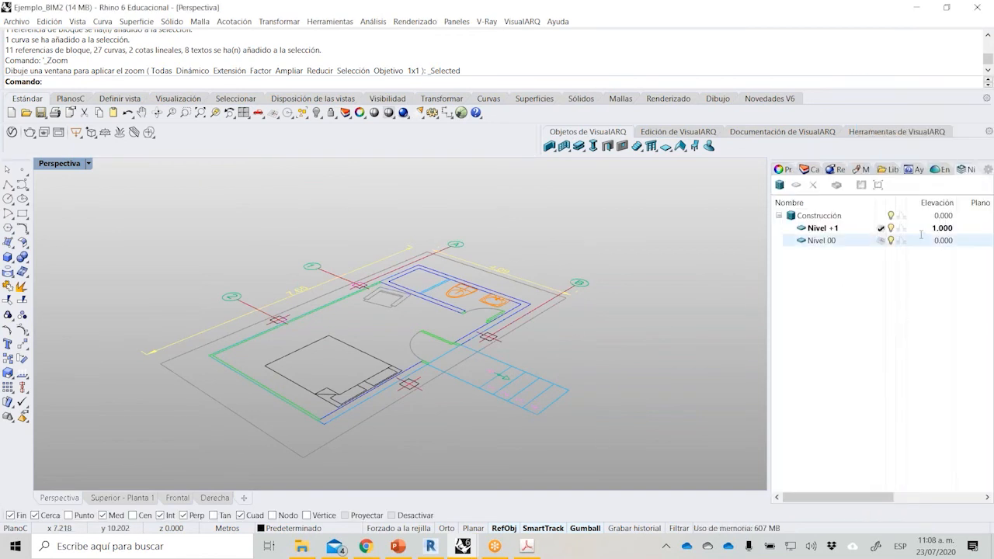
{"action": "left_click", "coordinate": [888, 241]}
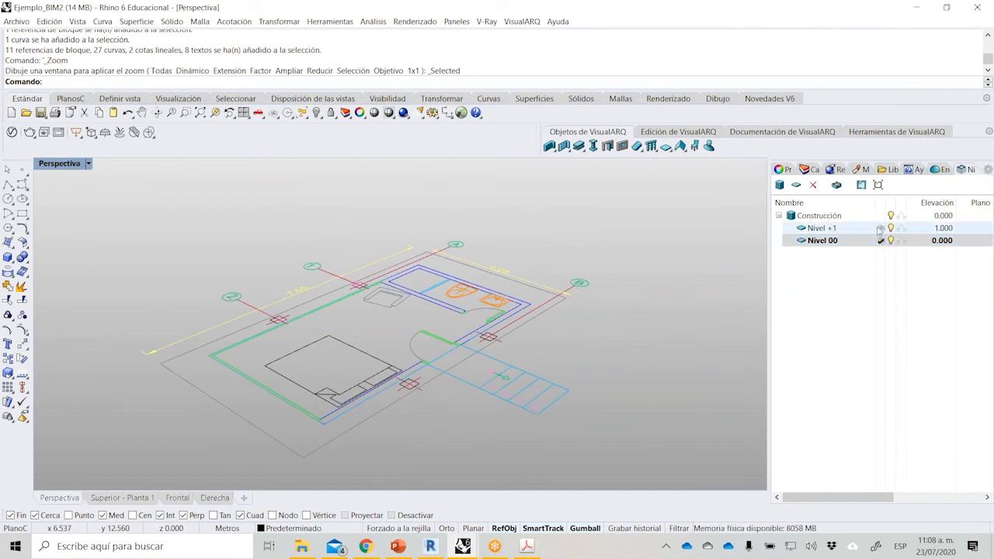
{"action": "left_click", "coordinate": [883, 230]}
Try to create a rectangular VisualARQ slab in the Los 5cm style between opposite outer wall corners of the room.
{"action": "right_click_drag", "start_coordinate": [451, 334], "coordinate": [311, 342]}
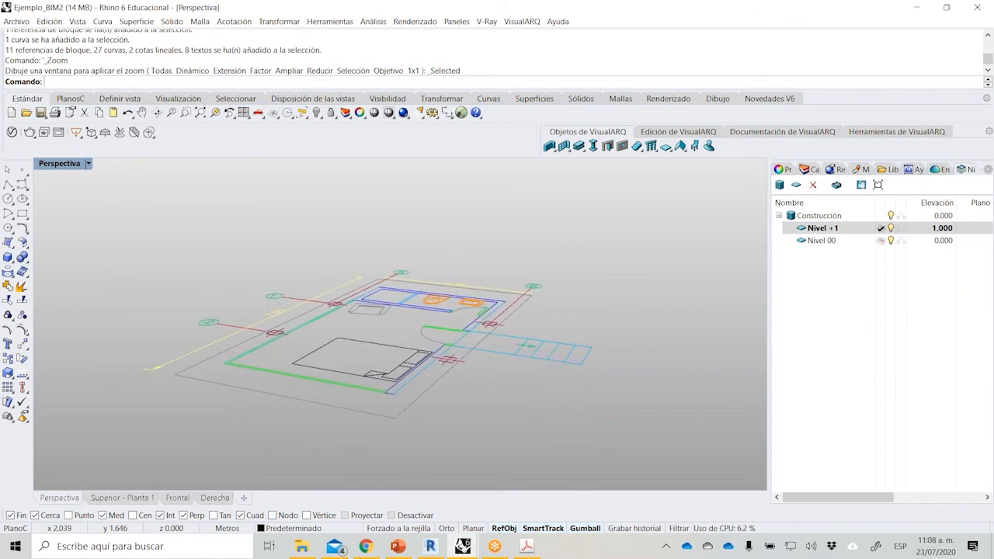
{"action": "left_click", "coordinate": [672, 154]}
{"action": "left_click", "coordinate": [673, 164]}
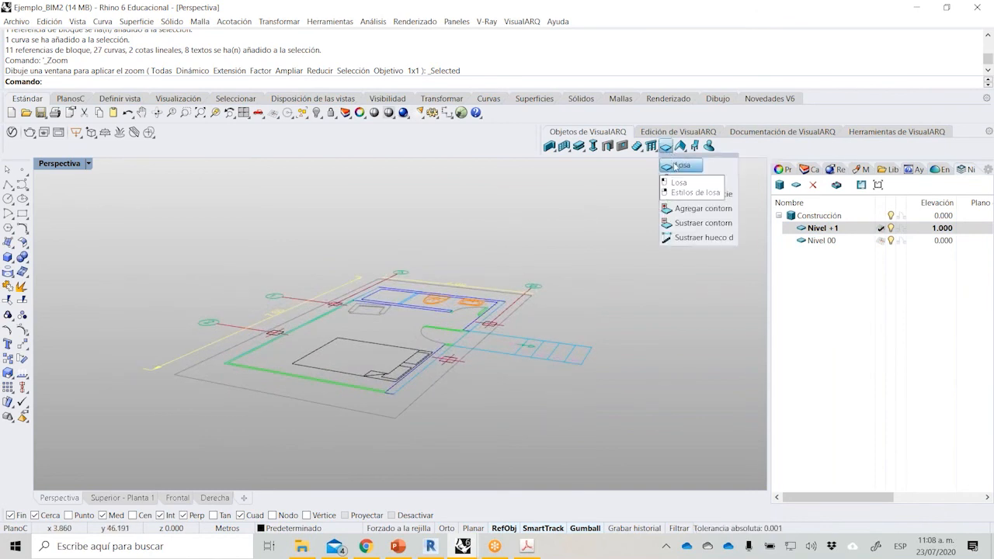
{"action": "scroll", "coordinate": [218, 367], "scroll_direction": "up", "scroll_amount": 5}
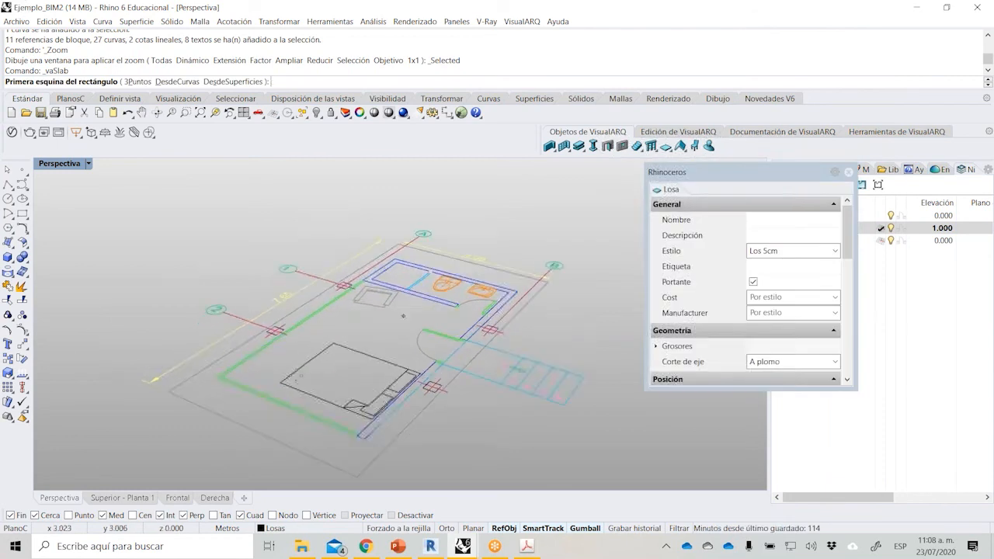
{"action": "left_click", "coordinate": [217, 369]}
{"action": "scroll", "coordinate": [209, 388], "scroll_direction": "down", "scroll_amount": 3}
{"action": "scroll", "coordinate": [474, 315], "scroll_direction": "up", "scroll_amount": 5}
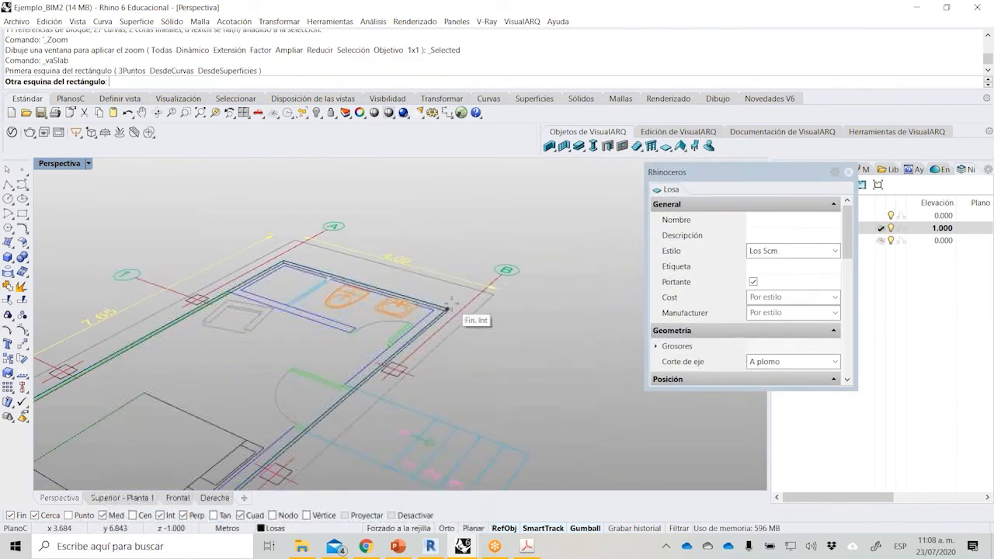
{"action": "left_click", "coordinate": [449, 308]}
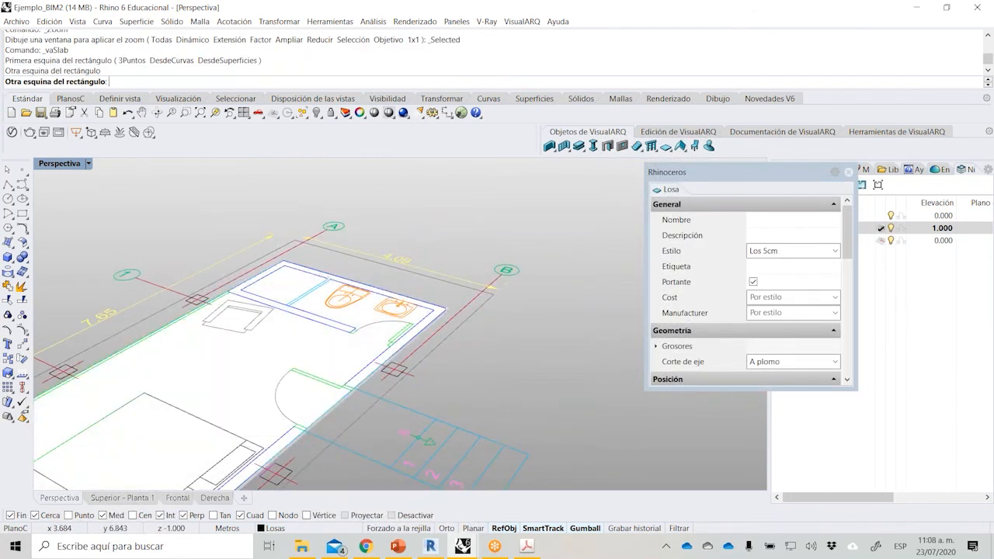
{"action": "key", "text": "Escape"}
Check the new slab's height from the side and undo the slab.
{"action": "scroll", "coordinate": [486, 330], "scroll_direction": "down", "scroll_amount": 5}
{"action": "right_click_drag", "start_coordinate": [489, 339], "coordinate": [497, 305]}
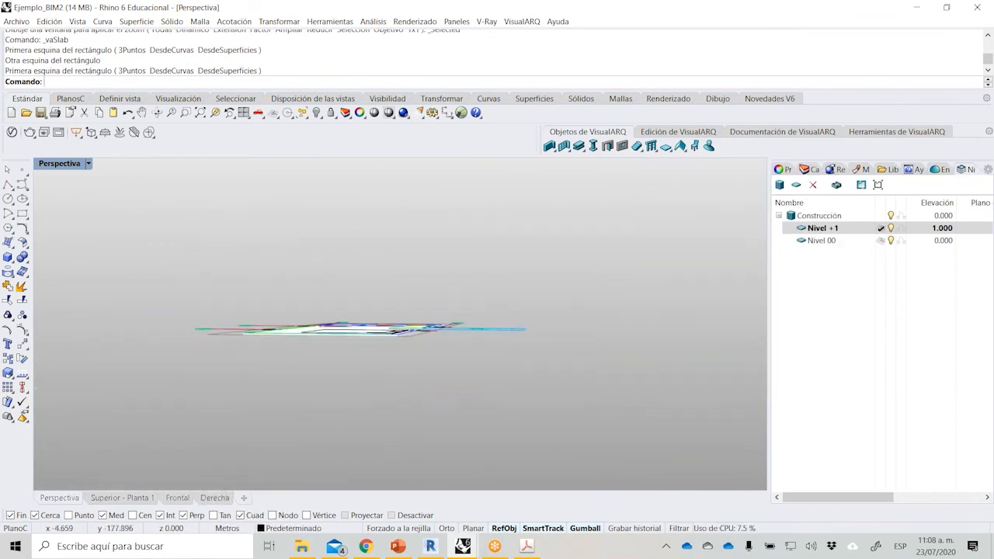
{"action": "key", "text": "ctrl+z"}
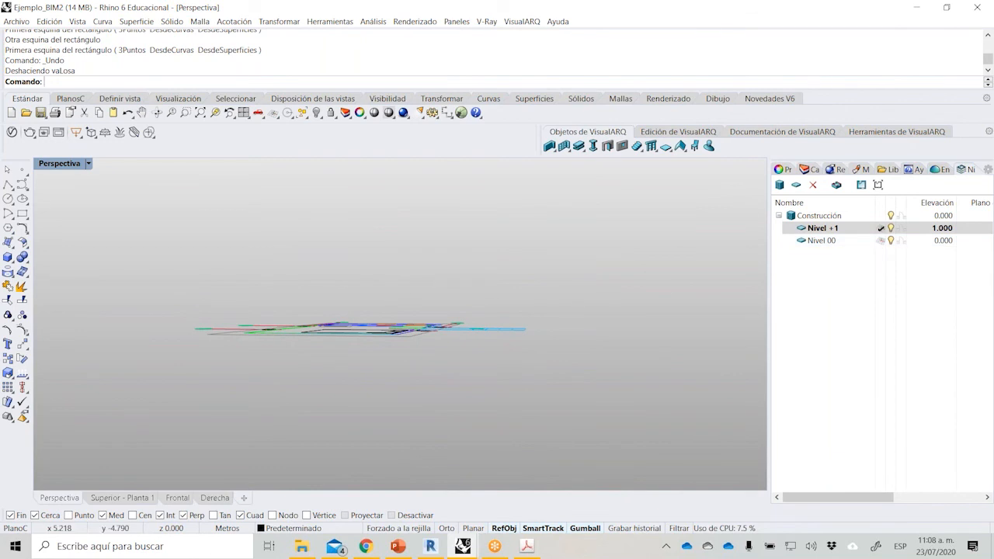
Turn on projected object snaps and create a rectangular Los 5cm slab between opposite outer wall corners of the room.
{"action": "right_click_drag", "start_coordinate": [454, 318], "coordinate": [449, 392]}
{"action": "left_click", "coordinate": [355, 515]}
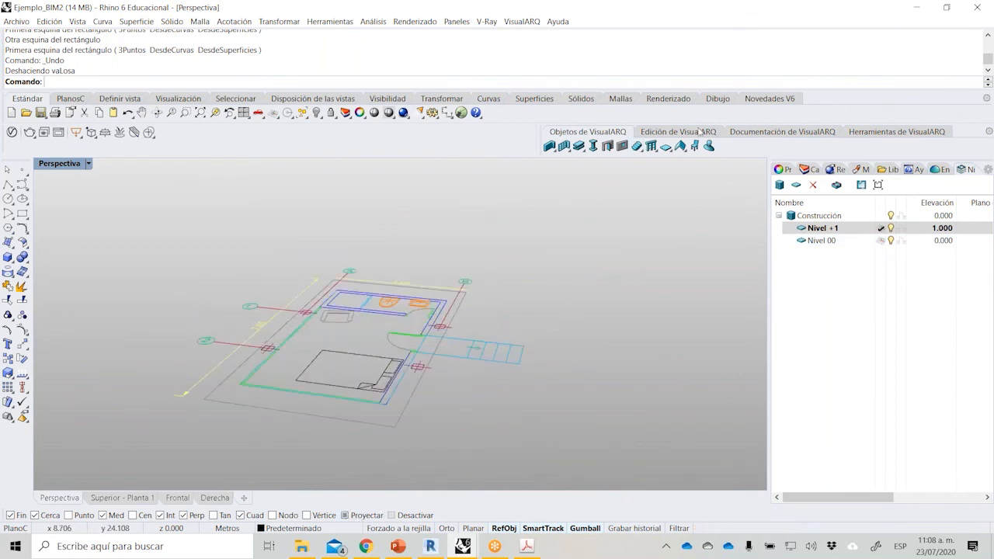
{"action": "left_click", "coordinate": [666, 146]}
{"action": "scroll", "coordinate": [231, 388], "scroll_direction": "up", "scroll_amount": 3}
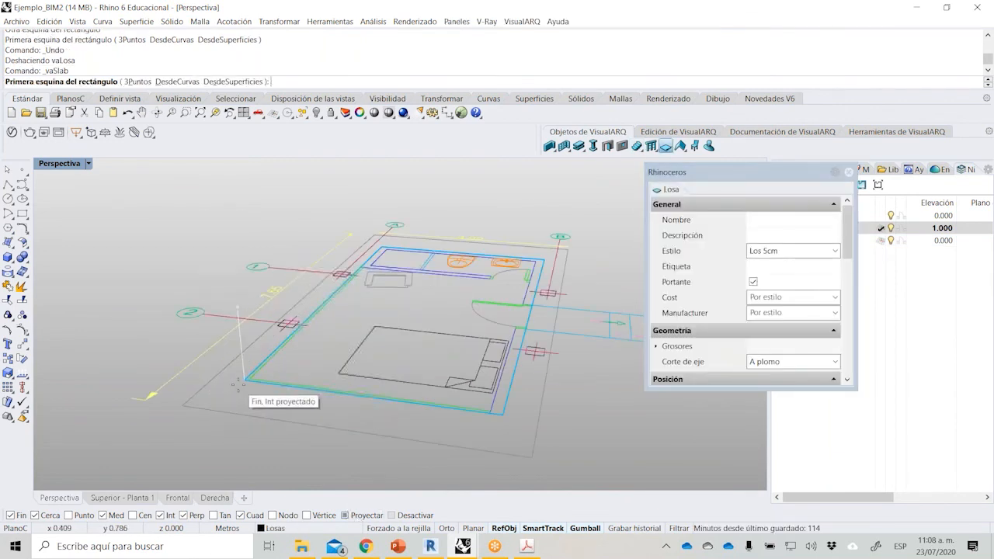
{"action": "left_click", "coordinate": [237, 383]}
{"action": "right_click_drag", "start_coordinate": [429, 393], "coordinate": [208, 401]}
{"action": "scroll", "coordinate": [505, 380], "scroll_direction": "up", "scroll_amount": 6}
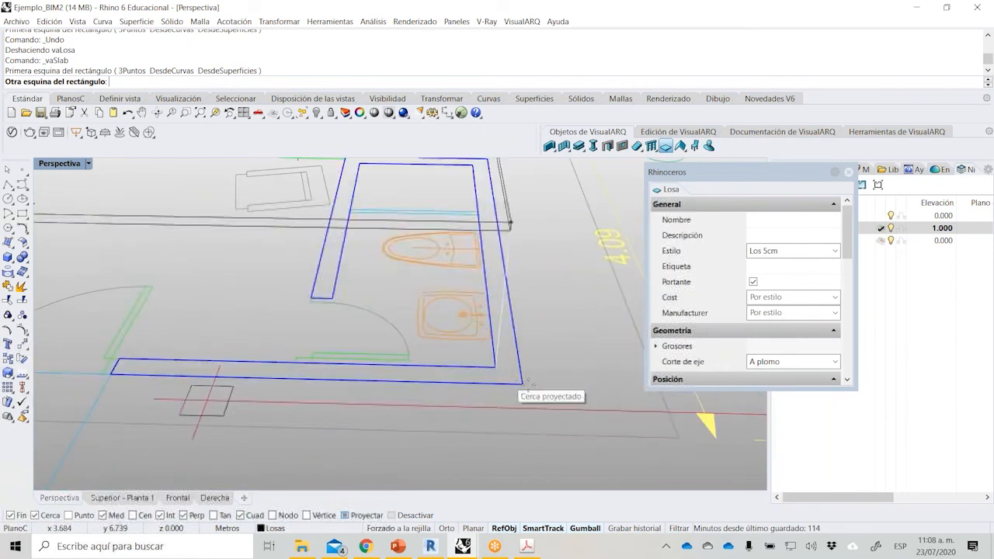
{"action": "left_click", "coordinate": [521, 383]}
{"action": "scroll", "coordinate": [407, 400], "scroll_direction": "down", "scroll_amount": 4}
{"action": "key", "text": "Escape"}
{"action": "right_click_drag", "start_coordinate": [342, 404], "coordinate": [383, 209]}
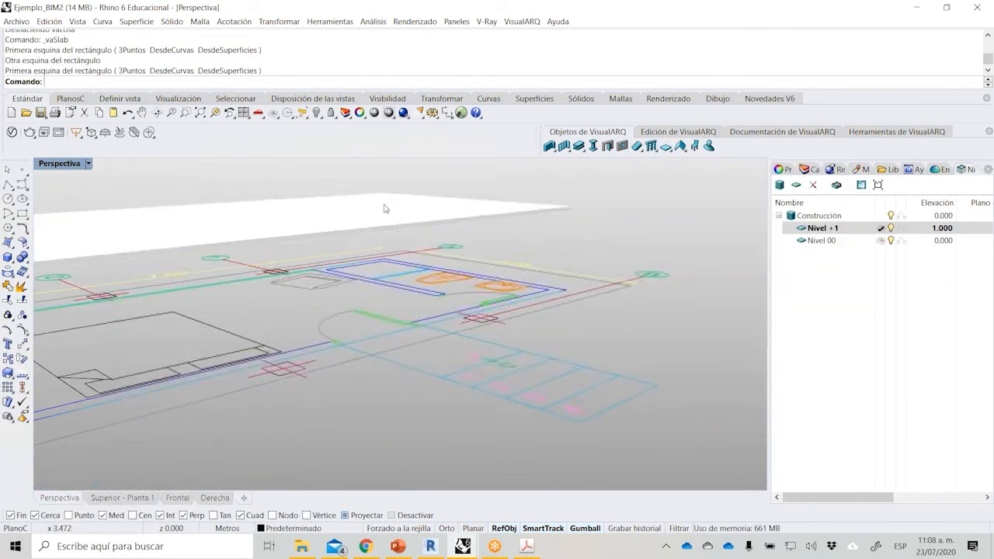
Select the new room slab and show its VisualARQ slab properties.
{"action": "left_click", "coordinate": [384, 209]}
{"action": "left_click", "coordinate": [551, 225]}
{"action": "left_click", "coordinate": [459, 214]}
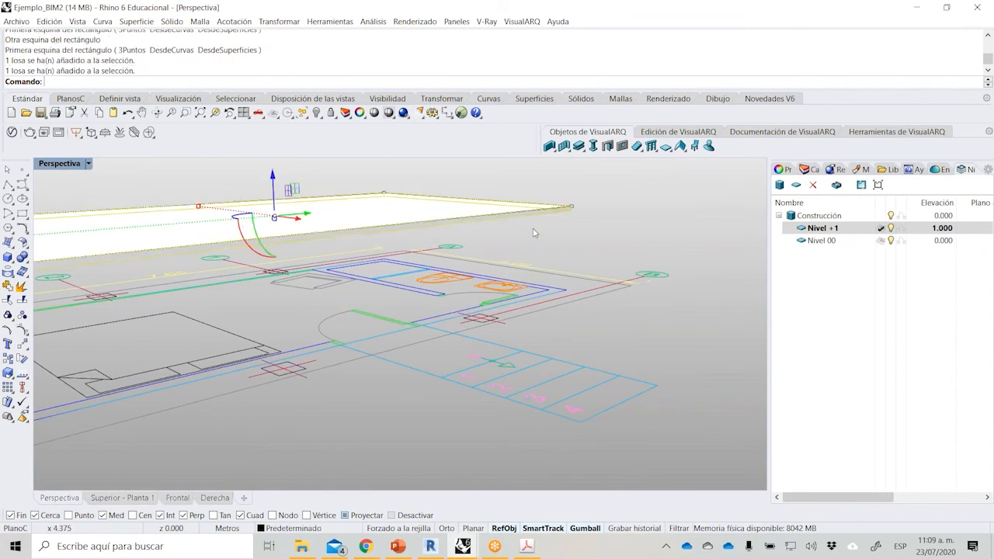
{"action": "left_click", "coordinate": [781, 169]}
{"action": "left_click", "coordinate": [782, 205]}
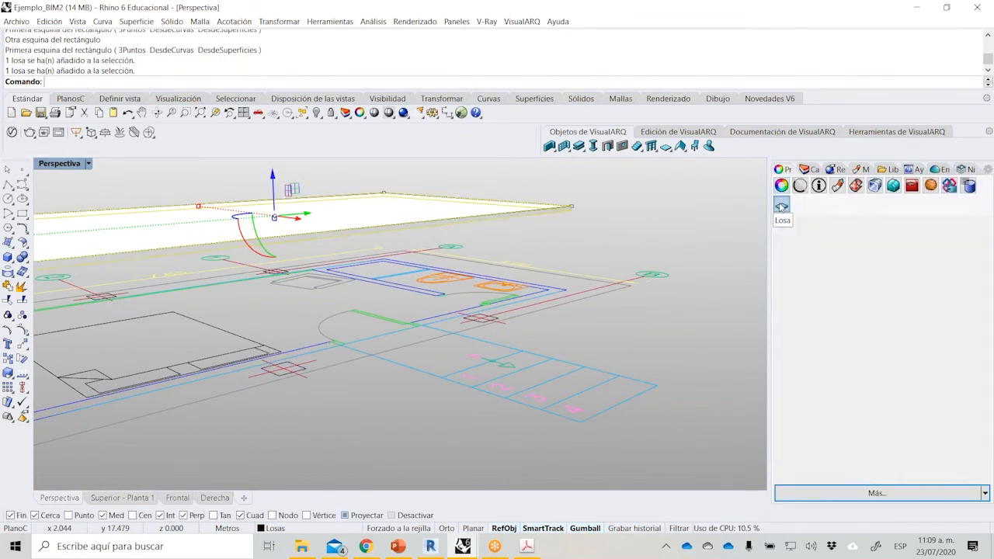
Try the Losa 10cm and Losa 20cm styles on the room slab.
{"action": "left_click", "coordinate": [973, 287]}
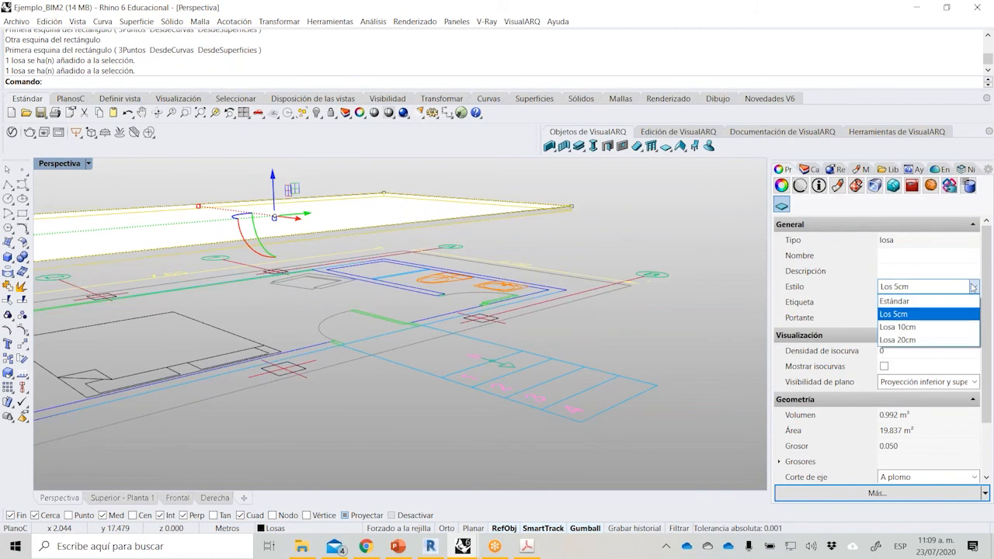
{"action": "left_click", "coordinate": [922, 327]}
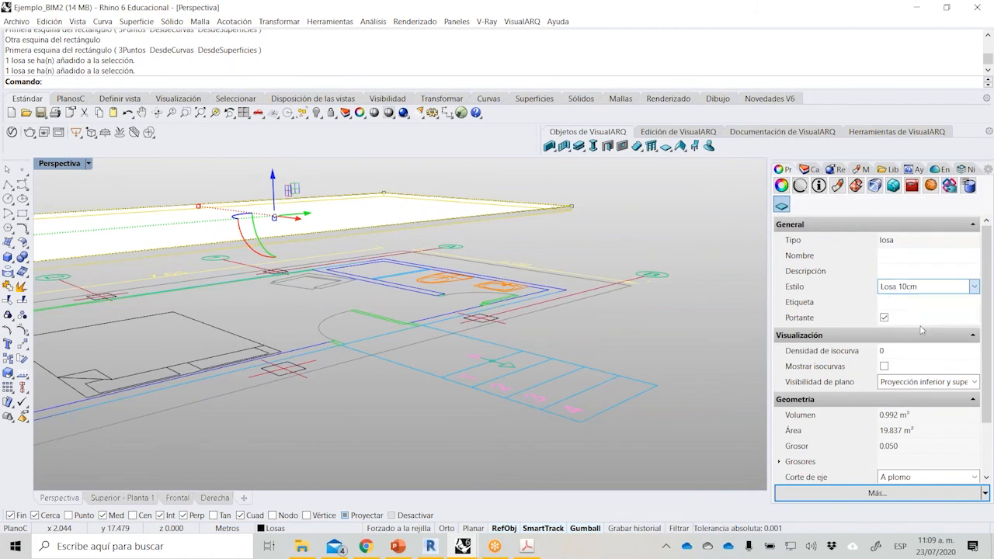
{"action": "left_click", "coordinate": [929, 287]}
{"action": "left_click", "coordinate": [917, 338]}
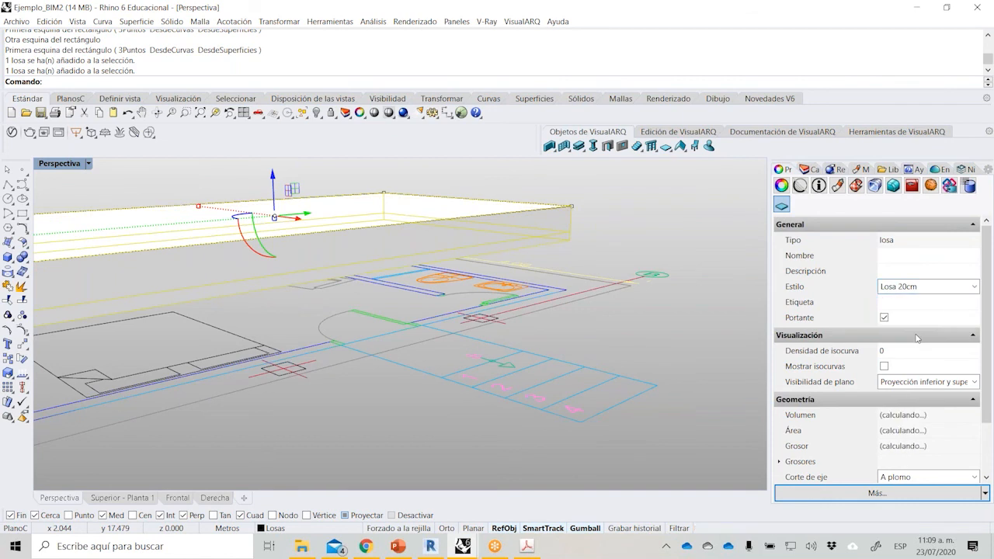
Set the room slab's style to Estándar and deselect it.
{"action": "left_click", "coordinate": [921, 287]}
{"action": "left_click", "coordinate": [918, 303]}
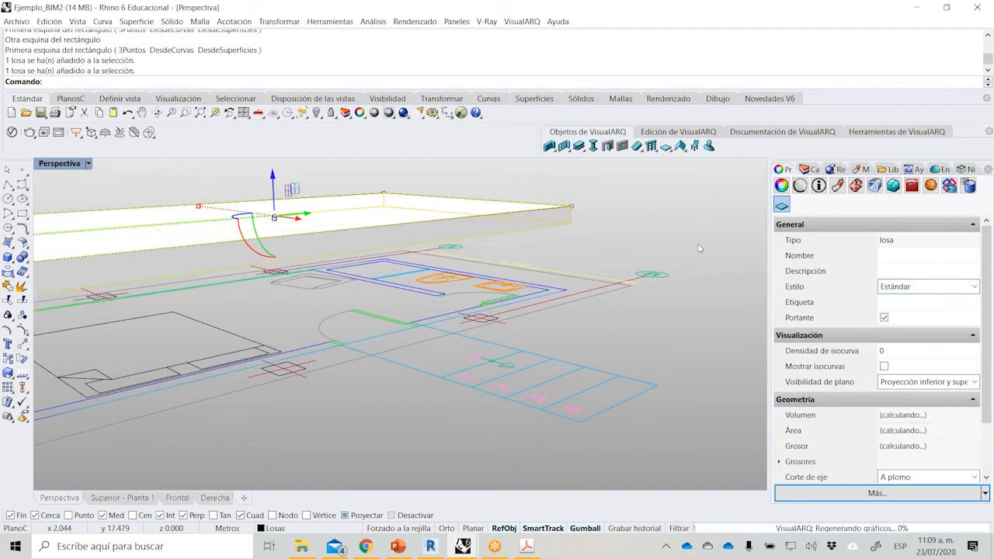
{"action": "left_click", "coordinate": [670, 222]}
{"action": "scroll", "coordinate": [514, 275], "scroll_direction": "down", "scroll_amount": 4}
{"action": "right_click_drag", "start_coordinate": [514, 276], "coordinate": [553, 278]}
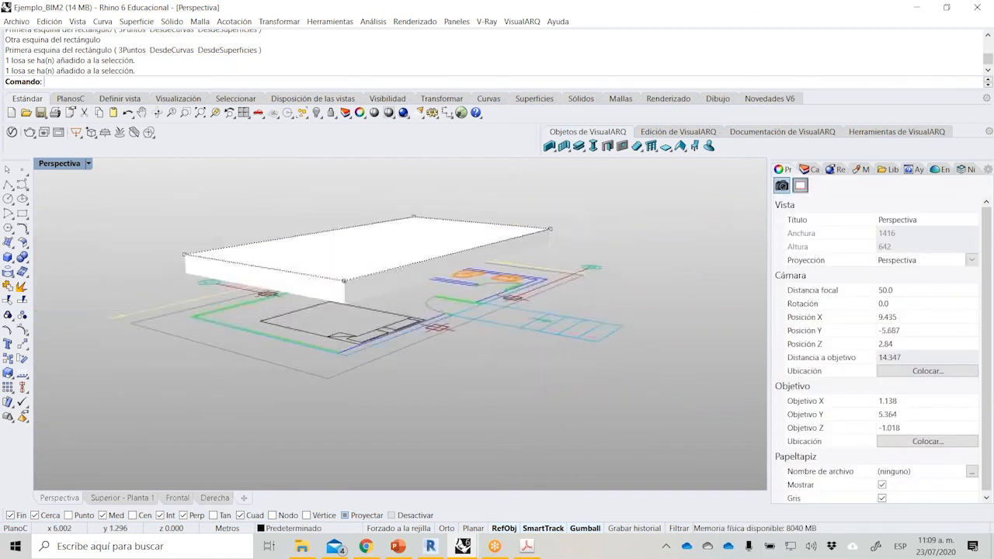
Examine the room slab from a higher angle and review its thickness and geometry properties.
{"action": "left_click", "coordinate": [397, 296]}
{"action": "left_click", "coordinate": [626, 221]}
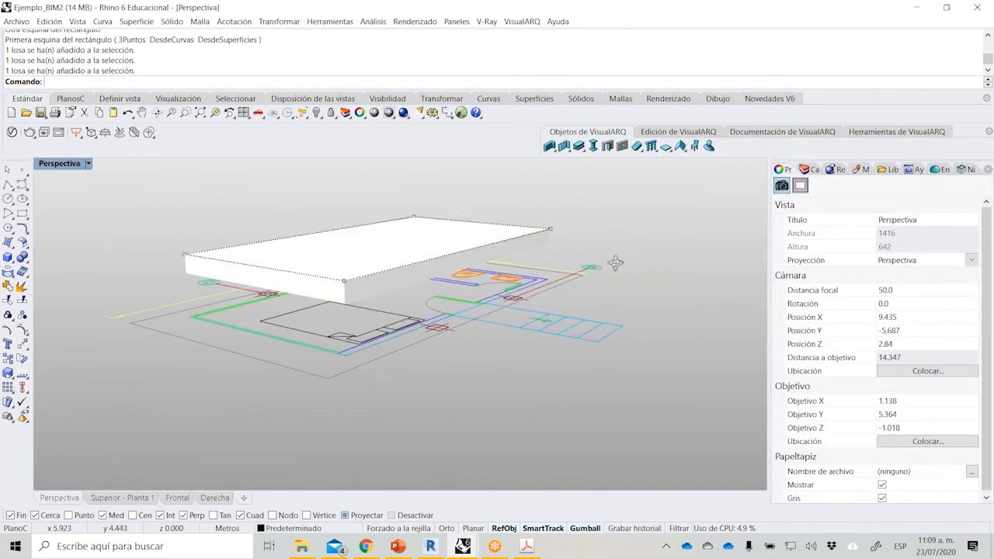
{"action": "right_click_drag", "start_coordinate": [615, 263], "coordinate": [578, 291]}
{"action": "scroll", "coordinate": [577, 292], "scroll_direction": "up", "scroll_amount": 2}
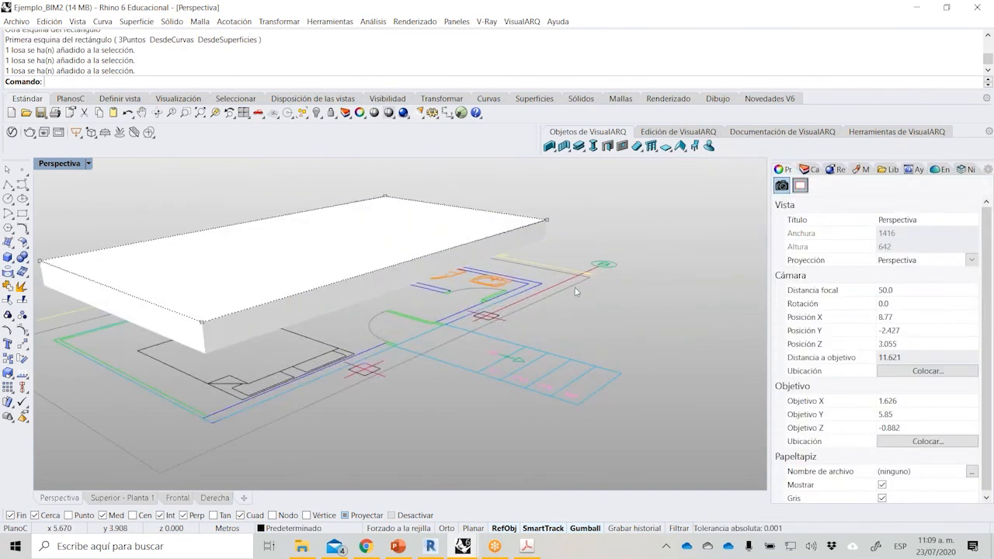
{"action": "left_click", "coordinate": [491, 246]}
{"action": "left_click", "coordinate": [608, 242]}
{"action": "left_click", "coordinate": [524, 250]}
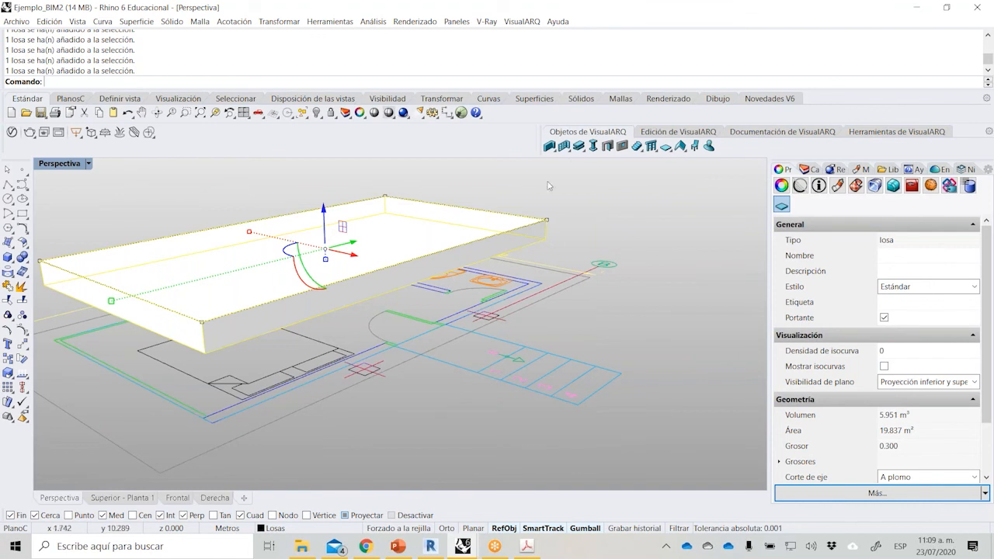
Create a small rectangular Los 5cm slab for the entrance landing between the stairs and the room's outer wall.
{"action": "left_click", "coordinate": [666, 146]}
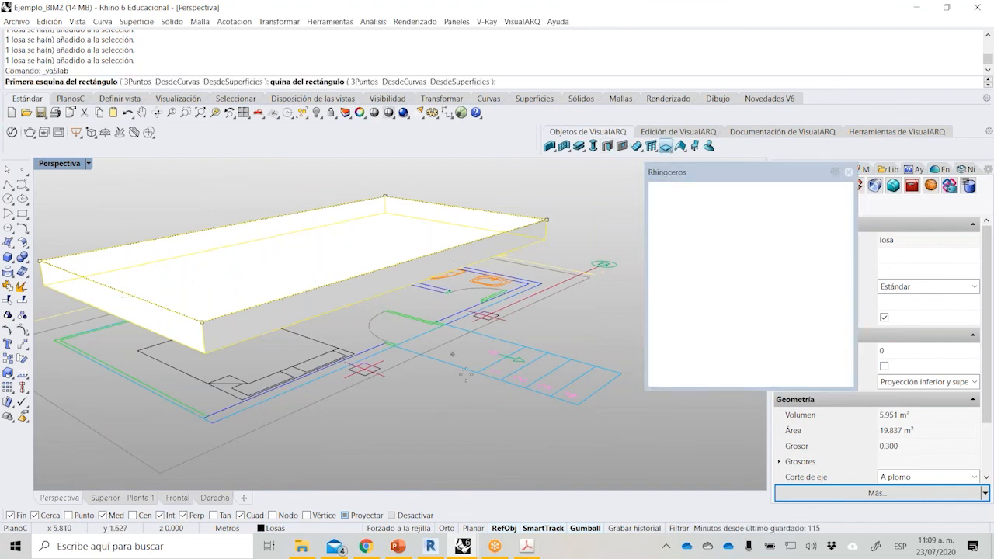
{"action": "left_click", "coordinate": [477, 373]}
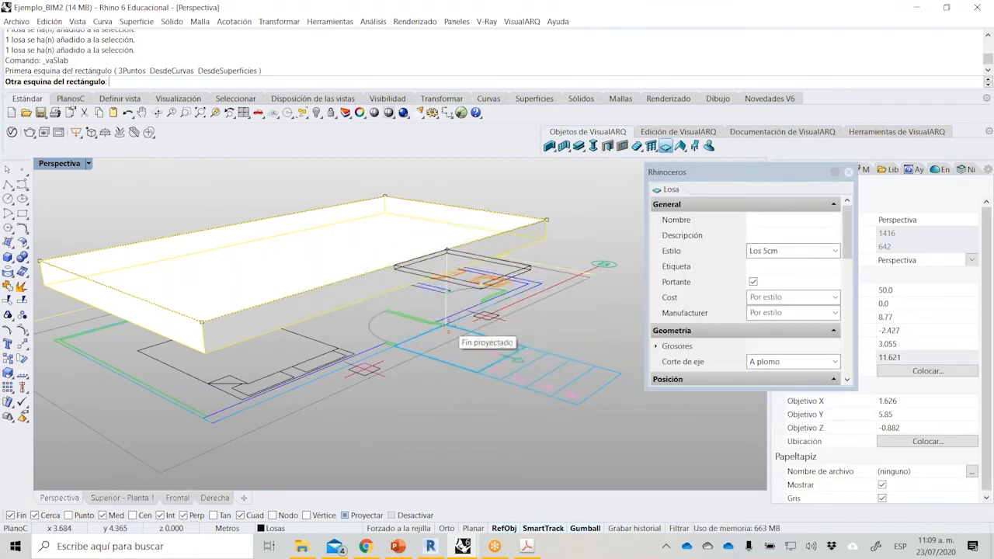
{"action": "left_click", "coordinate": [451, 327]}
{"action": "key", "text": "Return"}
{"action": "right_click_drag", "start_coordinate": [451, 327], "coordinate": [474, 281]}
{"action": "key", "text": "Escape"}
{"action": "scroll", "coordinate": [484, 222], "scroll_direction": "up", "scroll_amount": 4}
Change the entrance landing slab's style to Losa 10cm, and finally to Losa 20cm.
{"action": "left_click", "coordinate": [485, 222]}
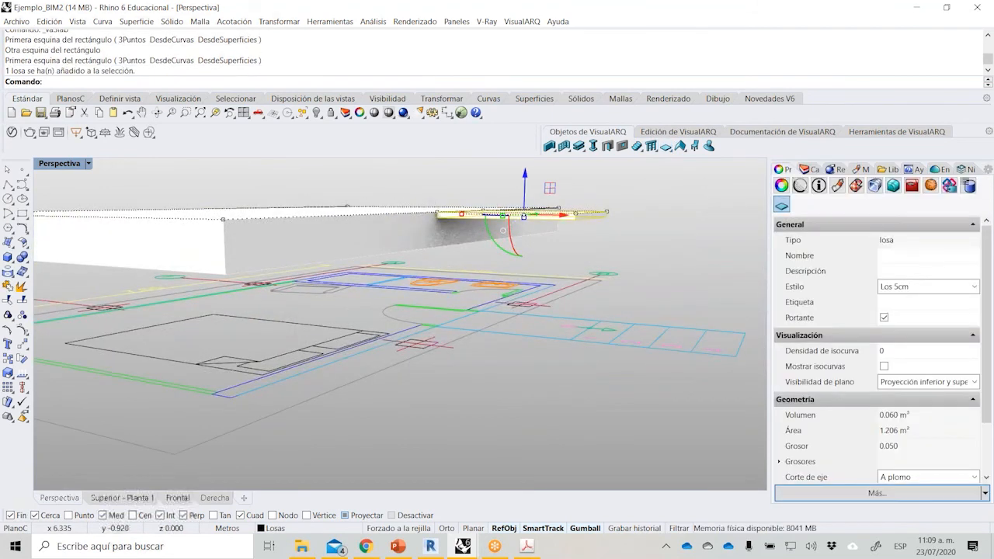
{"action": "left_click", "coordinate": [974, 286]}
{"action": "left_click", "coordinate": [927, 330]}
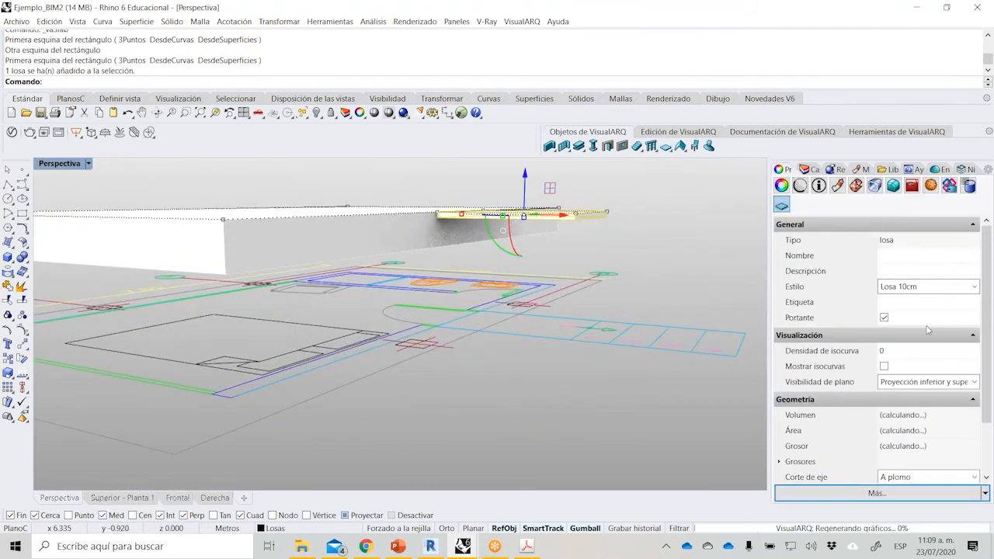
{"action": "left_click", "coordinate": [971, 289]}
{"action": "left_click", "coordinate": [935, 338]}
{"action": "left_click", "coordinate": [664, 239]}
{"action": "right_click_drag", "start_coordinate": [665, 239], "coordinate": [592, 287]}
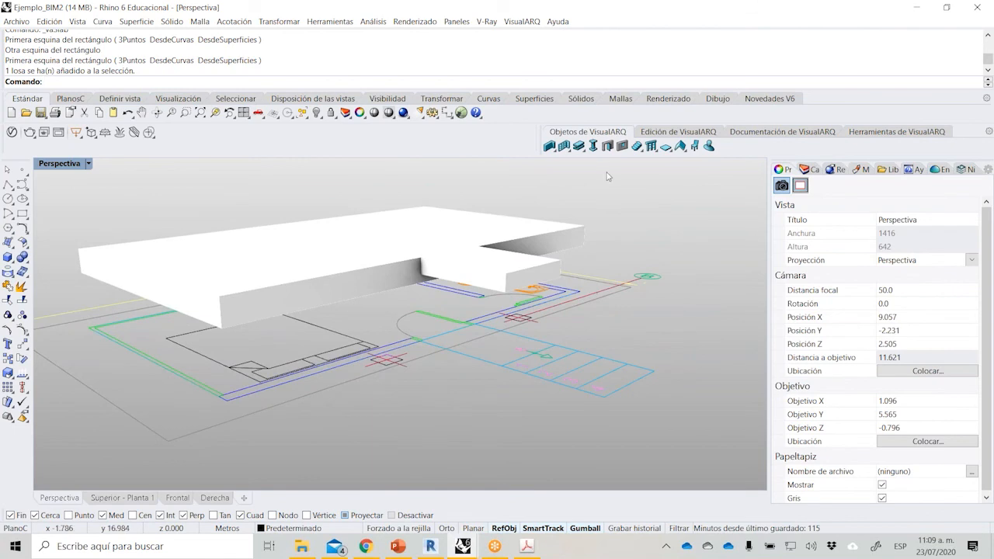
Start a VisualARQ wall in the Bloque de hormigón 100 style with its alignment set to Derecha.
{"action": "left_click", "coordinate": [550, 146]}
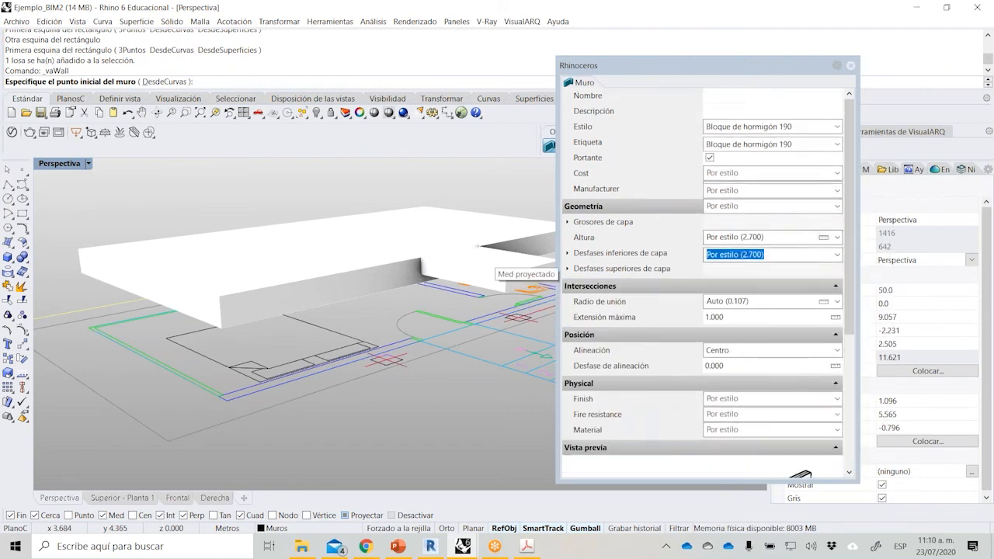
{"action": "left_click", "coordinate": [798, 144]}
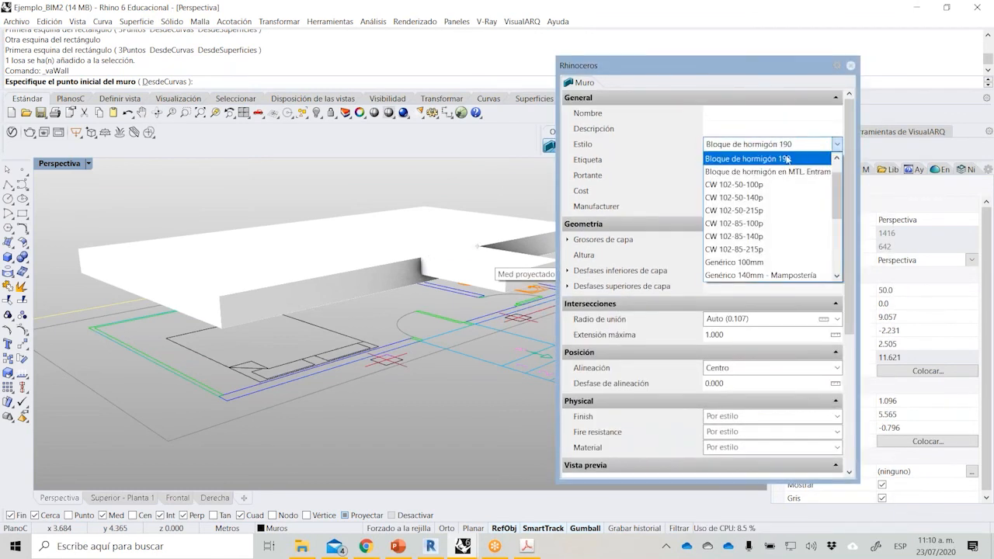
{"action": "left_click", "coordinate": [788, 158]}
{"action": "left_click", "coordinate": [798, 144]}
{"action": "left_click_drag", "start_coordinate": [837, 196], "coordinate": [844, 151]}
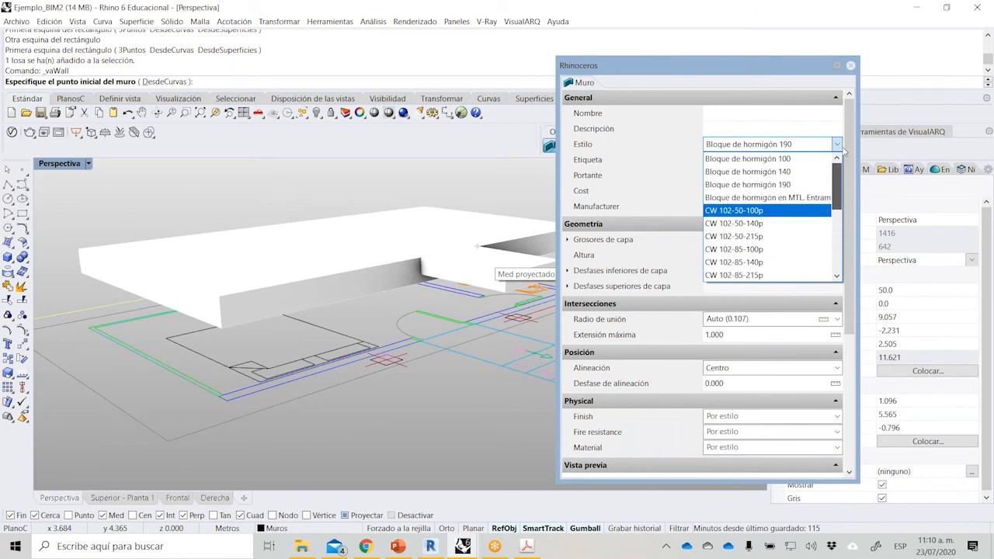
{"action": "left_click", "coordinate": [722, 159]}
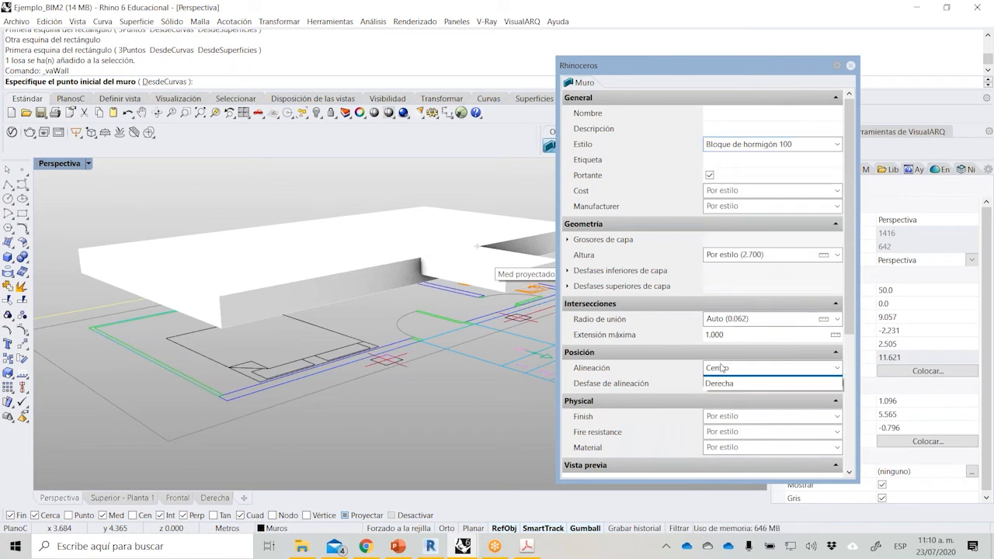
{"action": "left_click", "coordinate": [722, 410]}
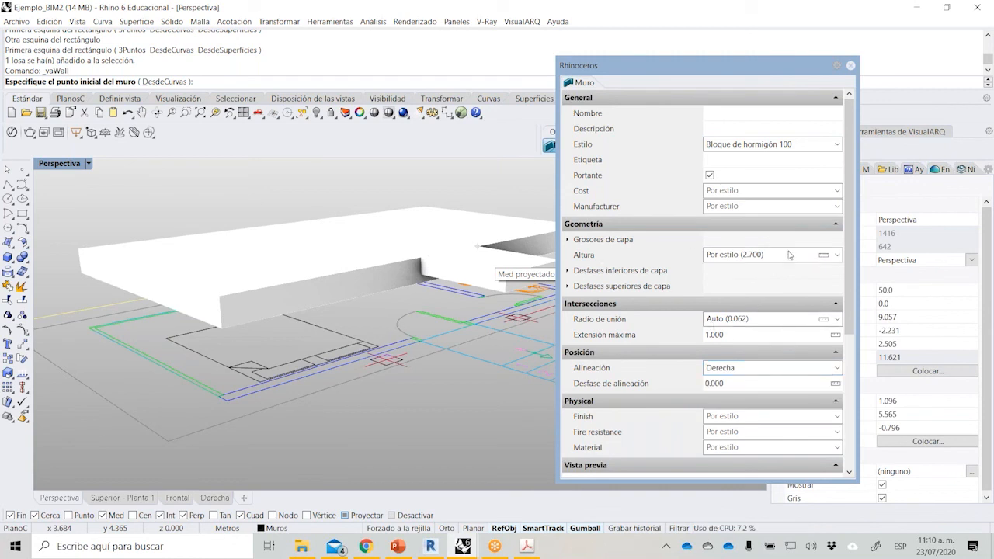
Draw connected walls along the slab's long entrance-side edge and its short bathroom-end edge, snapping to the outer plan corners.
{"action": "left_click", "coordinate": [219, 312]}
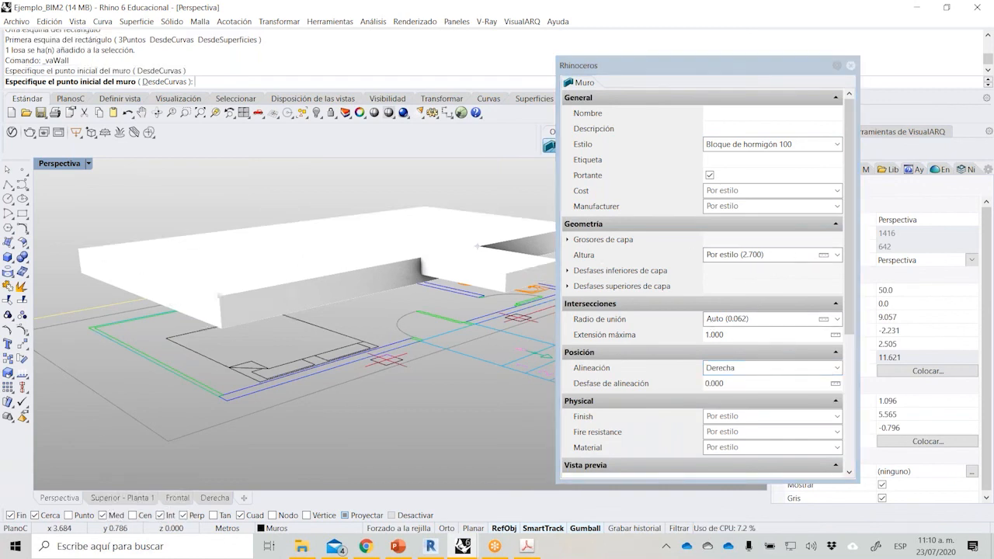
{"action": "scroll", "coordinate": [210, 311], "scroll_direction": "down", "scroll_amount": 3}
{"action": "scroll", "coordinate": [306, 297], "scroll_direction": "up", "scroll_amount": 3}
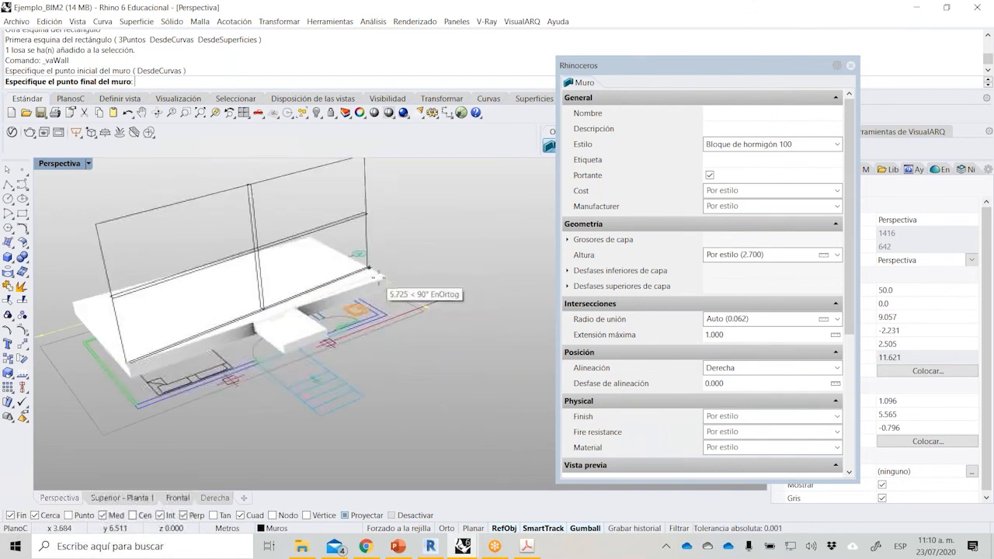
{"action": "left_click", "coordinate": [417, 296]}
{"action": "right_click_drag", "start_coordinate": [471, 309], "coordinate": [433, 240]}
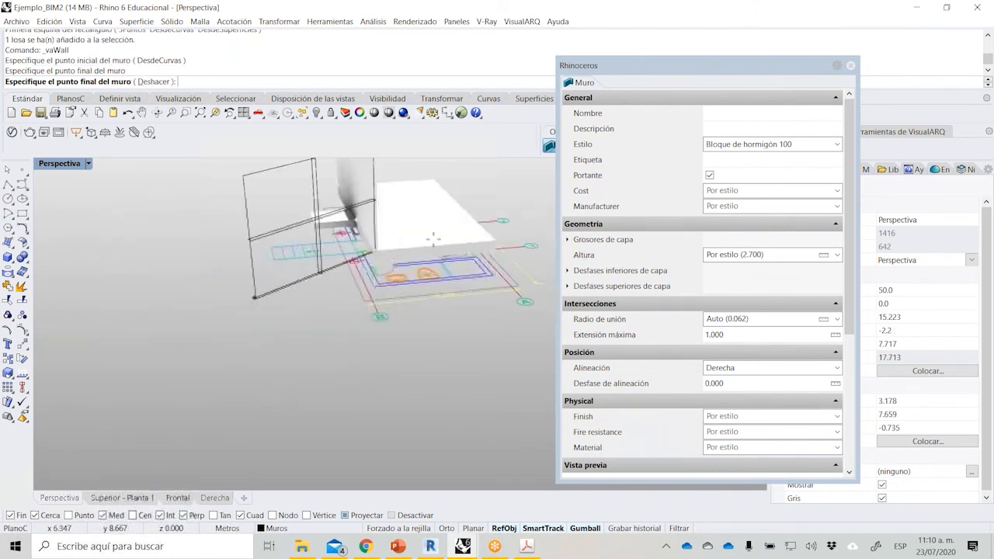
{"action": "scroll", "coordinate": [433, 240], "scroll_direction": "up", "scroll_amount": 5}
{"action": "left_click", "coordinate": [528, 249]}
{"action": "right_click_drag", "start_coordinate": [528, 248], "coordinate": [221, 250]}
{"action": "scroll", "coordinate": [212, 250], "scroll_direction": "down", "scroll_amount": 4}
{"action": "scroll", "coordinate": [436, 361], "scroll_direction": "up", "scroll_amount": 4}
Try to continue the wall run along the bathroom's outer side and back across the room on the partition line.
{"action": "left_click", "coordinate": [438, 363]}
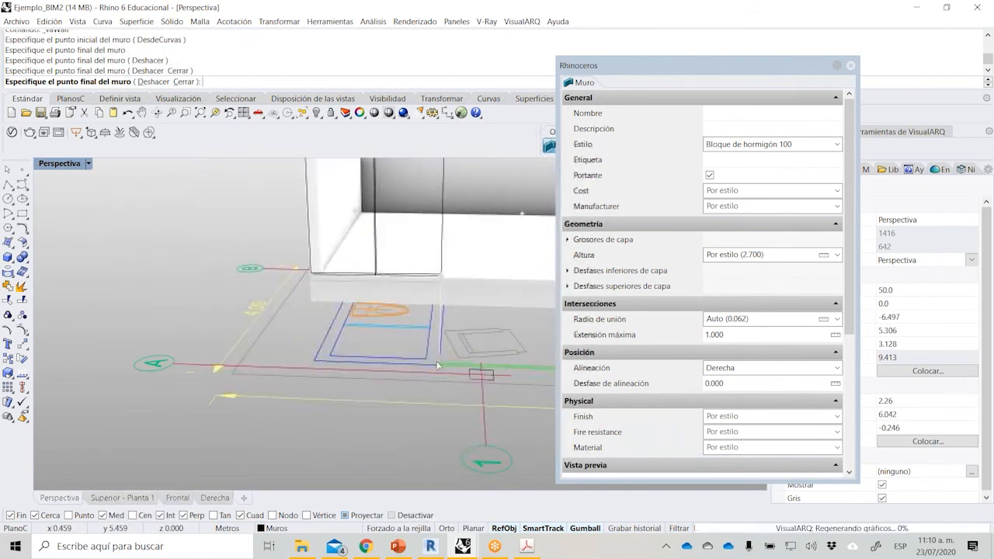
{"action": "right_click_drag", "start_coordinate": [439, 361], "coordinate": [447, 337]}
{"action": "left_click", "coordinate": [443, 298]}
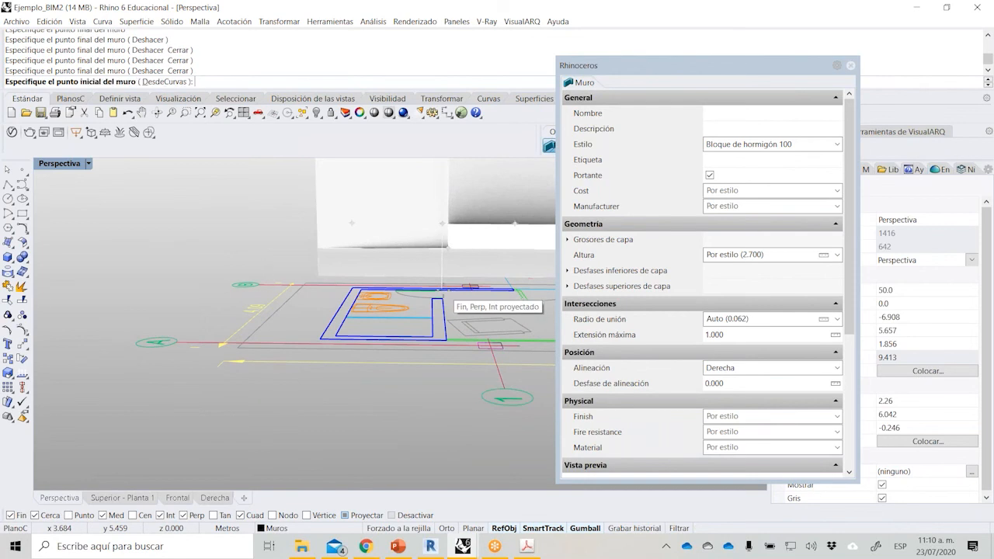
{"action": "key", "text": "ctrl+z"}
{"action": "right_click_drag", "start_coordinate": [444, 289], "coordinate": [334, 394]}
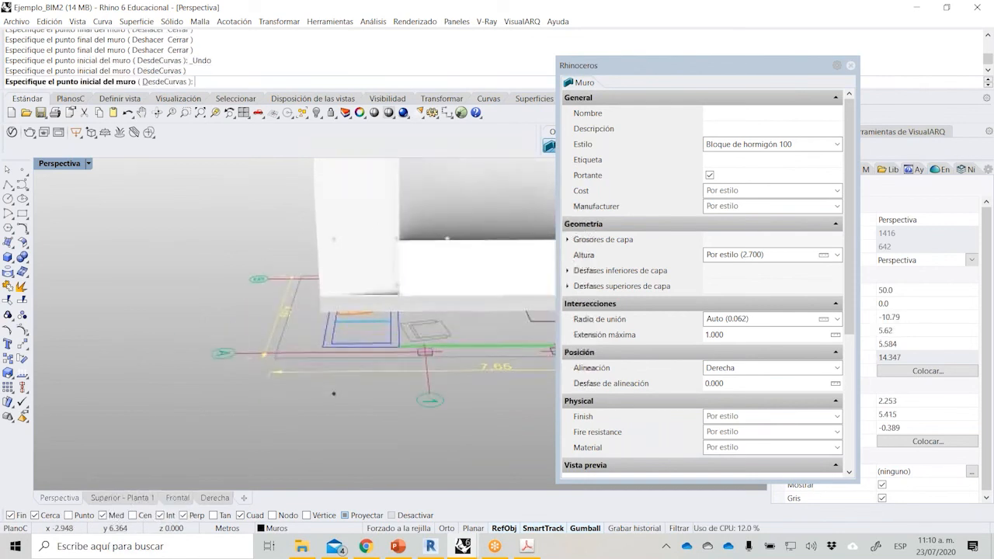
Leave the wall command and delete the bathroom's outer side wall and the partition wall.
{"action": "key", "text": "Escape"}
{"action": "left_click", "coordinate": [374, 253]}
{"action": "right_click_drag", "start_coordinate": [287, 242], "coordinate": [416, 341]}
{"action": "key", "text": "Delete"}
{"action": "scroll", "coordinate": [418, 339], "scroll_direction": "up", "scroll_amount": 6}
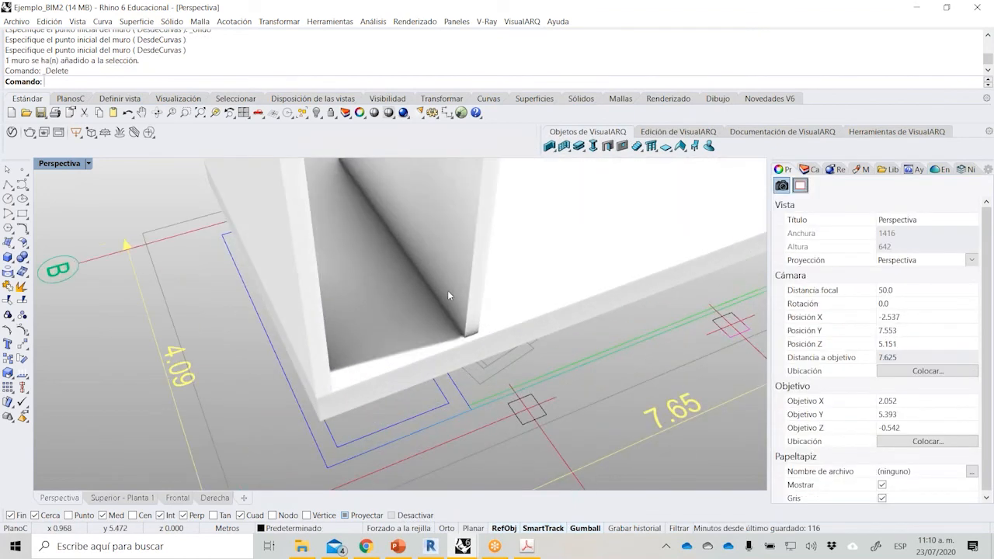
{"action": "left_click", "coordinate": [448, 291]}
{"action": "right_click_drag", "start_coordinate": [466, 384], "coordinate": [404, 376]}
{"action": "key", "text": "Delete"}
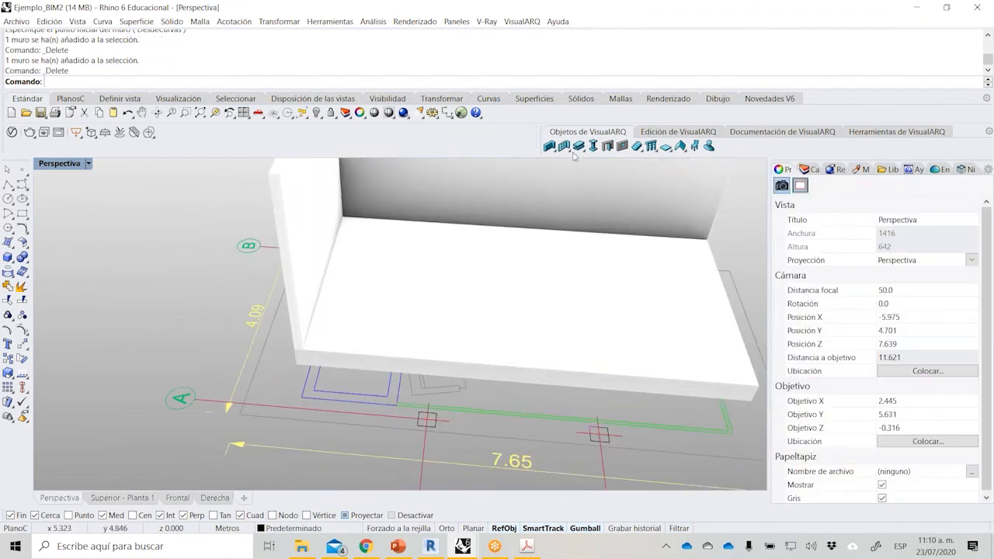
Redraw the bathroom's outer side wall and the partition as connected Bloque de hormigón 100 walls, snapping to the projected plan corners.
{"action": "left_click", "coordinate": [549, 147]}
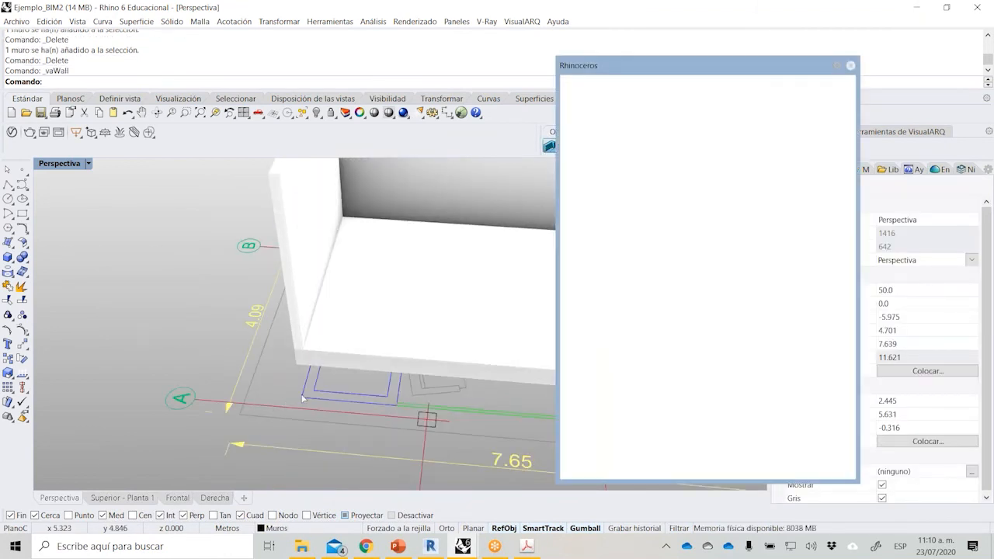
{"action": "left_click", "coordinate": [305, 400]}
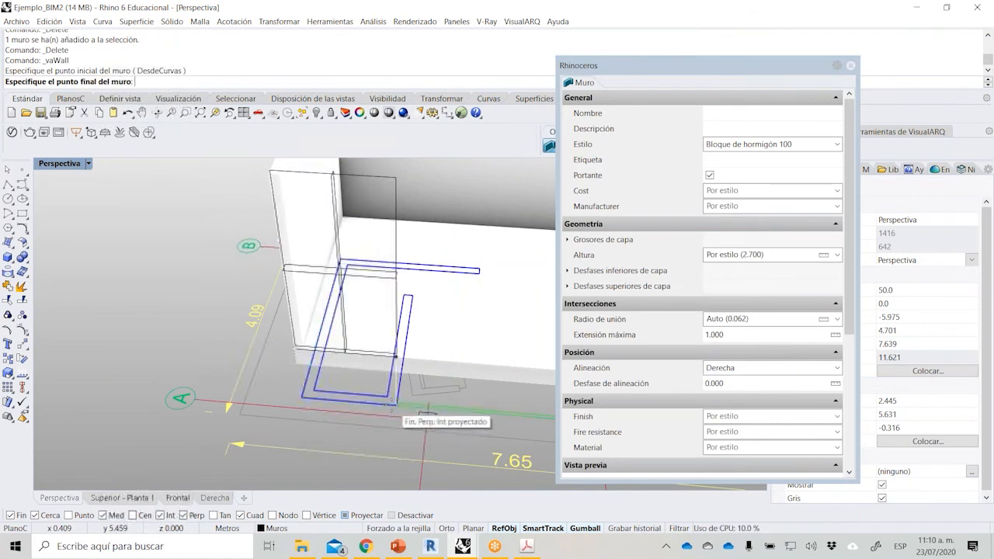
{"action": "left_click", "coordinate": [392, 403]}
{"action": "right_click_drag", "start_coordinate": [378, 368], "coordinate": [431, 283]}
{"action": "scroll", "coordinate": [404, 325], "scroll_direction": "up", "scroll_amount": 6}
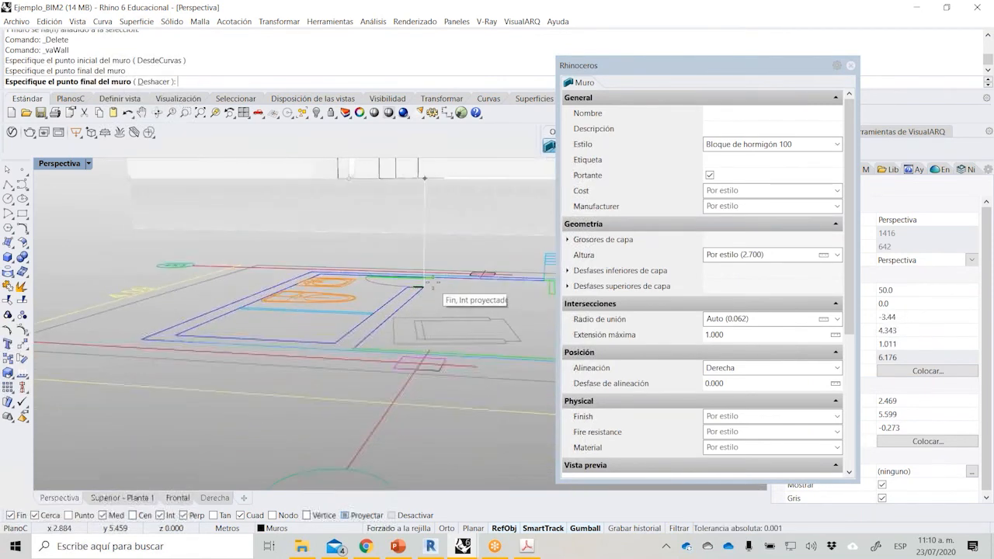
{"action": "left_click", "coordinate": [435, 279]}
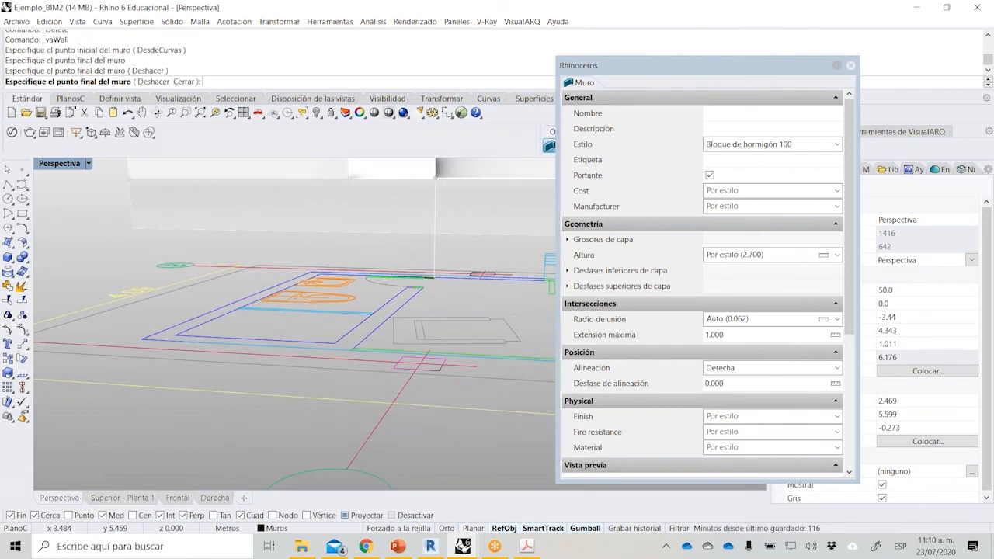
{"action": "right_click", "coordinate": [435, 279]}
{"action": "scroll", "coordinate": [418, 314], "scroll_direction": "down", "scroll_amount": 5}
{"action": "scroll", "coordinate": [418, 314], "scroll_direction": "down", "scroll_amount": 8}
{"action": "right_click", "coordinate": [418, 313]}
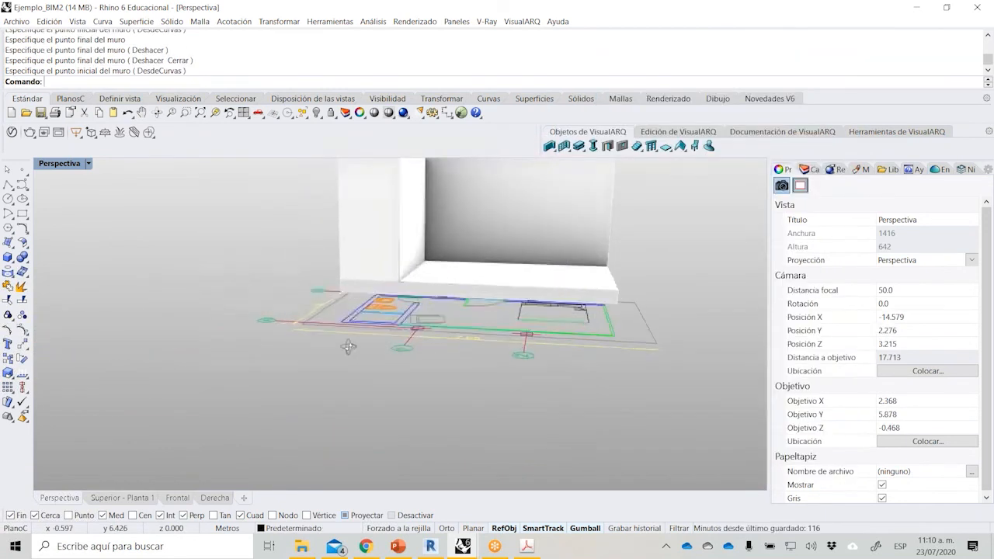
Try adjusting the height of the bathroom's outer side wall with its height control point.
{"action": "right_click_drag", "start_coordinate": [349, 344], "coordinate": [350, 431]}
{"action": "scroll", "coordinate": [390, 291], "scroll_direction": "up", "scroll_amount": 4}
{"action": "left_click", "coordinate": [412, 302]}
{"action": "left_click", "coordinate": [348, 342]}
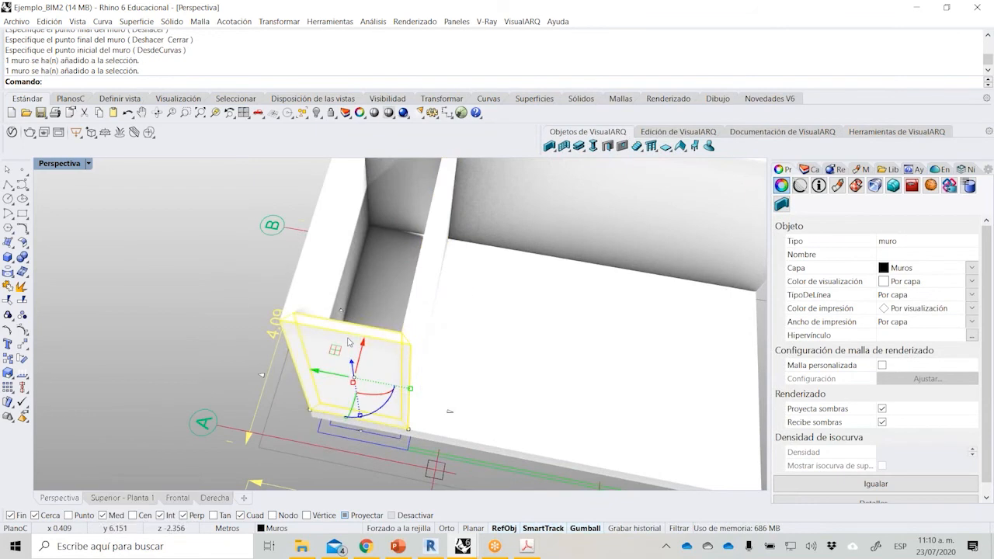
{"action": "left_click_drag", "start_coordinate": [341, 311], "coordinate": [353, 371]}
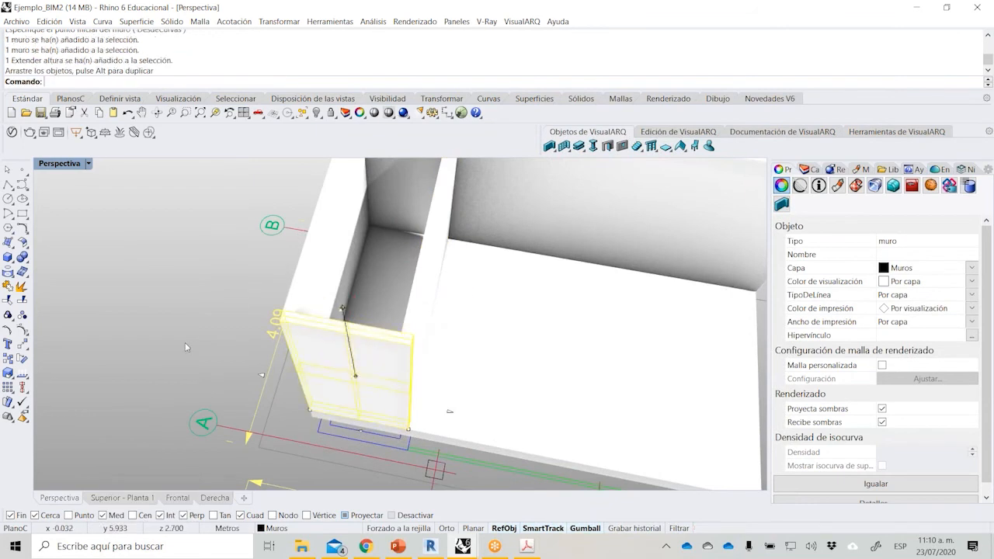
{"action": "left_click", "coordinate": [185, 346]}
{"action": "right_click_drag", "start_coordinate": [183, 332], "coordinate": [172, 268]}
{"action": "scroll", "coordinate": [233, 310], "scroll_direction": "down", "scroll_amount": 2}
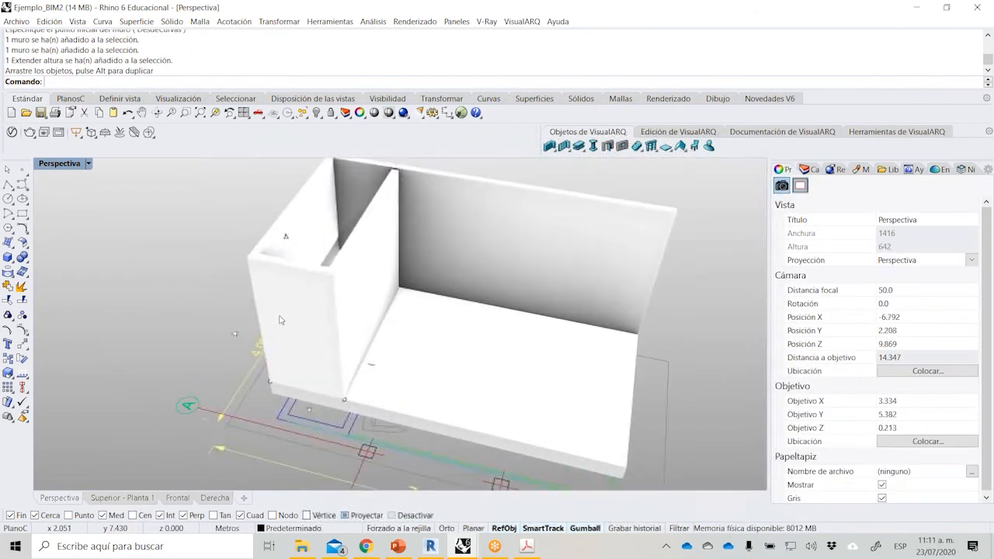
Stretch the free end of the bathroom's outer side wall past the partition along the slab's long edge.
{"action": "left_click", "coordinate": [281, 319]}
{"action": "left_click", "coordinate": [345, 401]}
{"action": "left_click_drag", "start_coordinate": [313, 396], "coordinate": [394, 417]}
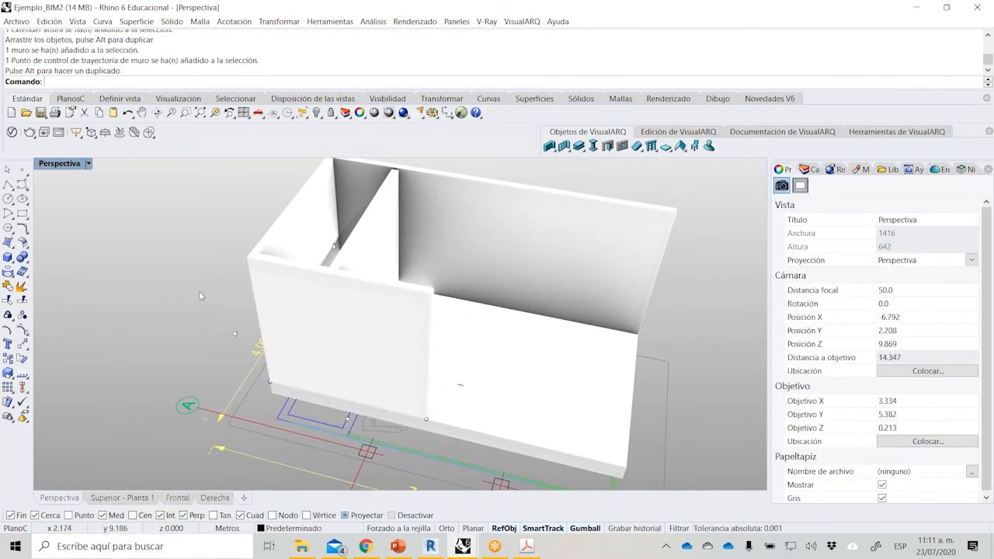
Examine in the Superior - Planta 1 view how the partition wall meets the two long side walls.
{"action": "double_click", "coordinate": [70, 165]}
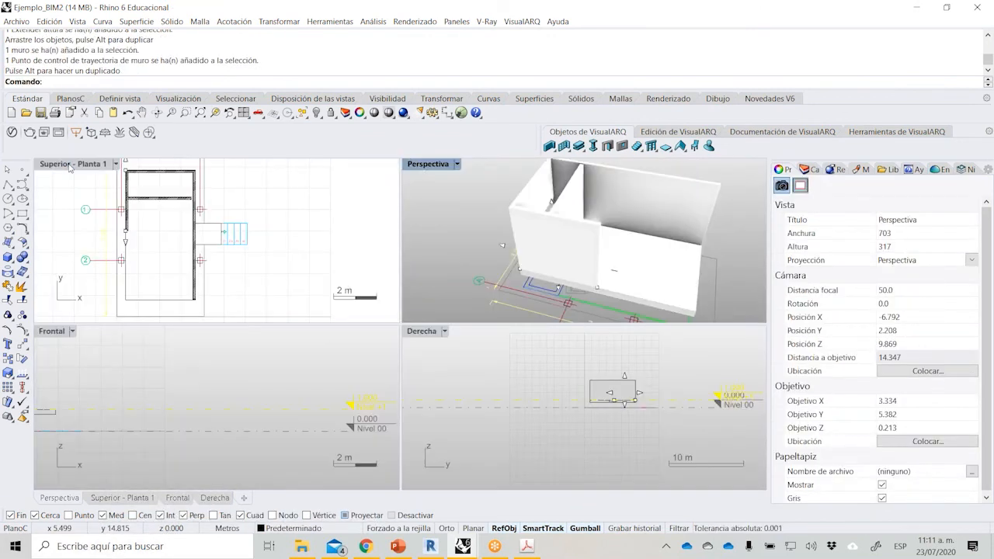
{"action": "double_click", "coordinate": [69, 165]}
{"action": "right_click_drag", "start_coordinate": [246, 261], "coordinate": [279, 277]}
{"action": "scroll", "coordinate": [271, 302], "scroll_direction": "up", "scroll_amount": 8}
{"action": "left_click", "coordinate": [306, 349]}
{"action": "right_click_drag", "start_coordinate": [297, 401], "coordinate": [273, 343]}
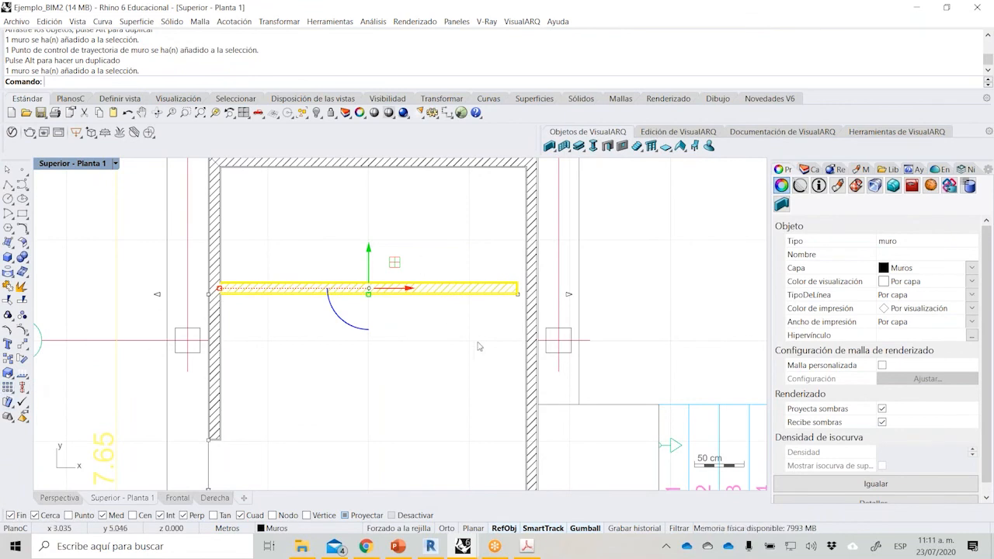
{"action": "scroll", "coordinate": [372, 324], "scroll_direction": "down", "scroll_amount": 1}
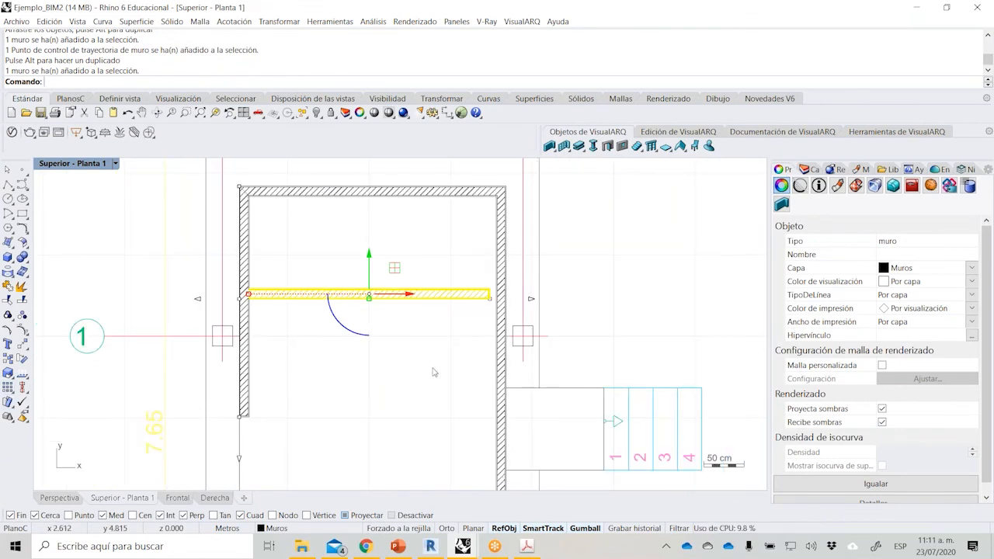
{"action": "scroll", "coordinate": [390, 362], "scroll_direction": "down", "scroll_amount": 2}
{"action": "left_click", "coordinate": [307, 365]}
{"action": "scroll", "coordinate": [332, 287], "scroll_direction": "down", "scroll_amount": 1}
{"action": "scroll", "coordinate": [333, 288], "scroll_direction": "down", "scroll_amount": 2}
{"action": "scroll", "coordinate": [312, 328], "scroll_direction": "up", "scroll_amount": 2}
{"action": "left_click", "coordinate": [275, 275]}
{"action": "scroll", "coordinate": [276, 275], "scroll_direction": "up", "scroll_amount": 4}
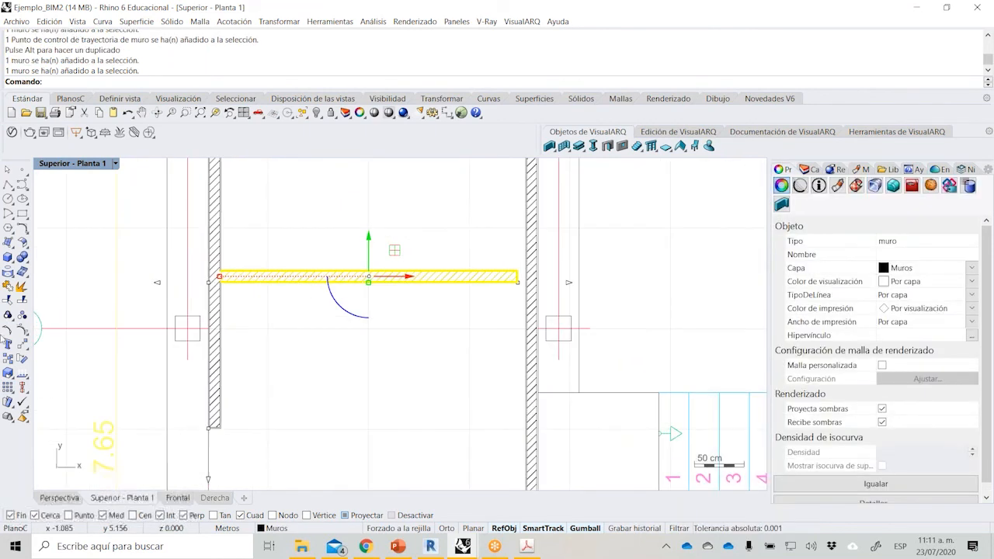
{"action": "left_click", "coordinate": [12, 381]}
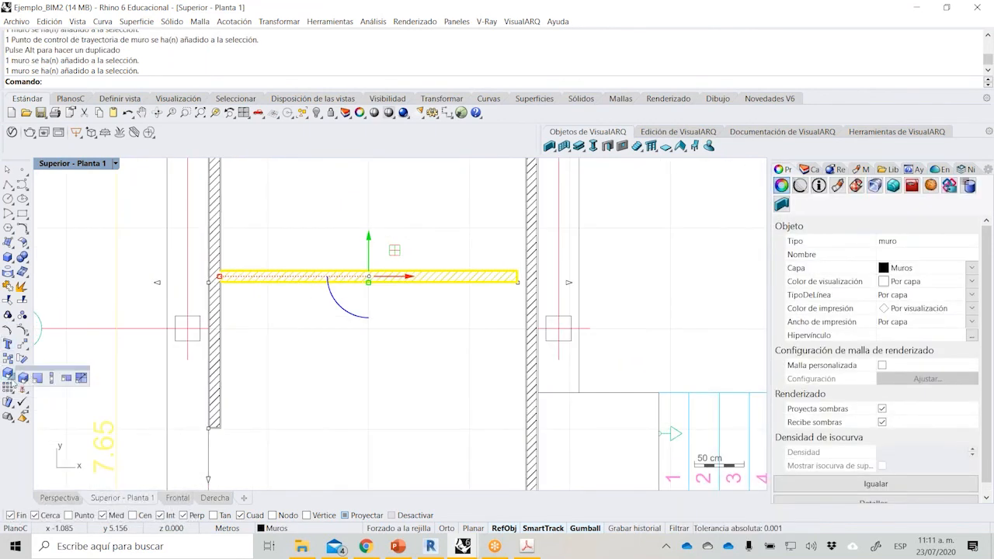
{"action": "left_click", "coordinate": [65, 379]}
{"action": "key", "text": "Escape"}
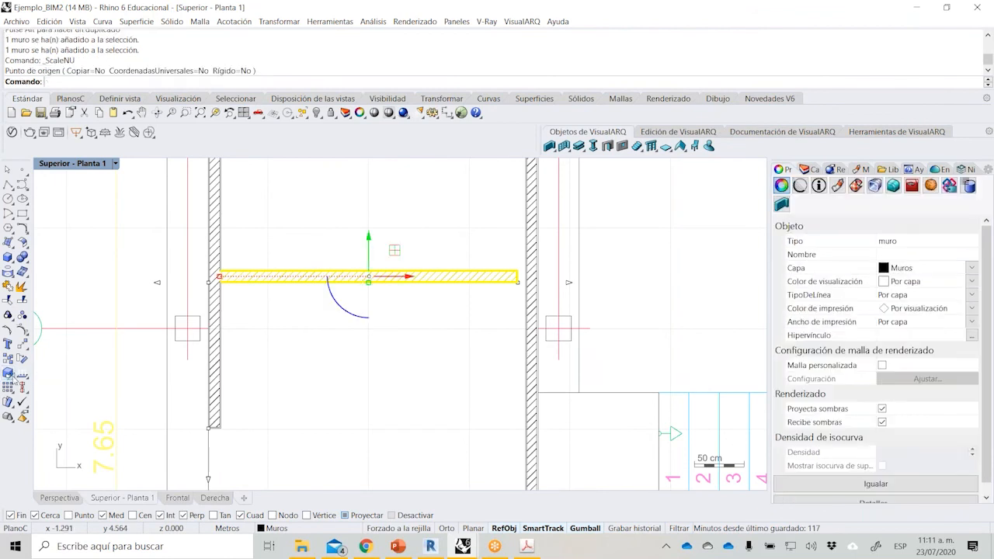
{"action": "left_click", "coordinate": [39, 379]}
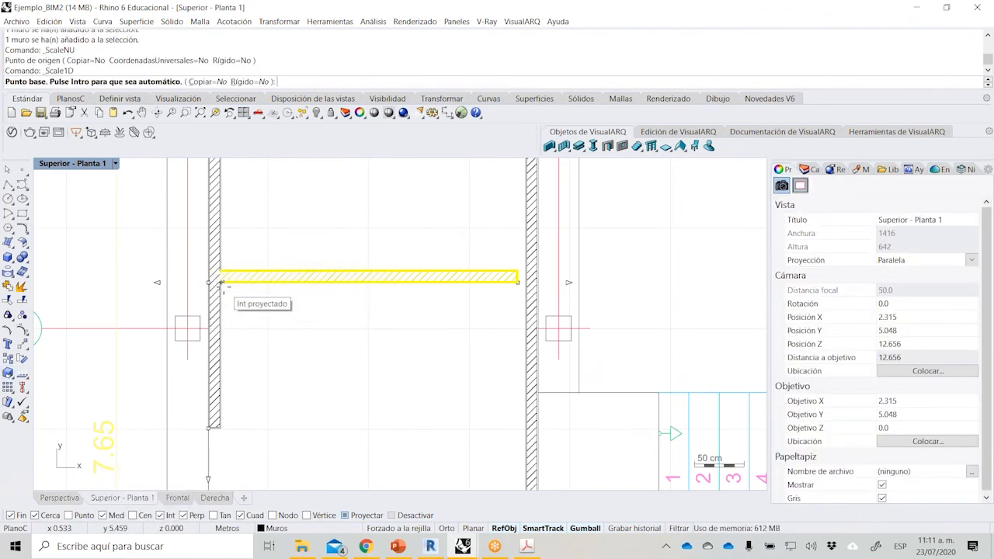
{"action": "left_click", "coordinate": [223, 282]}
{"action": "left_click", "coordinate": [519, 280]}
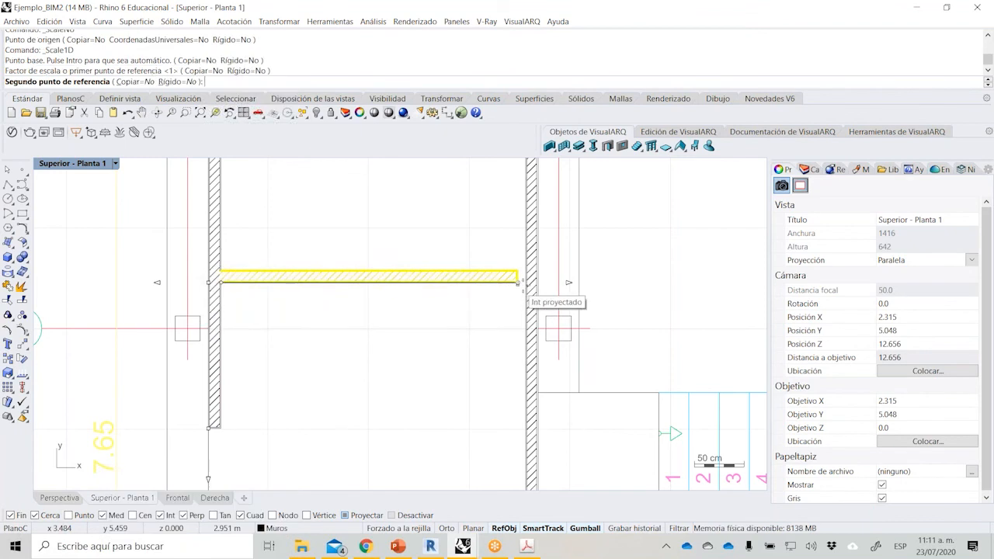
{"action": "key", "text": "Escape"}
{"action": "scroll", "coordinate": [238, 276], "scroll_direction": "up", "scroll_amount": 18}
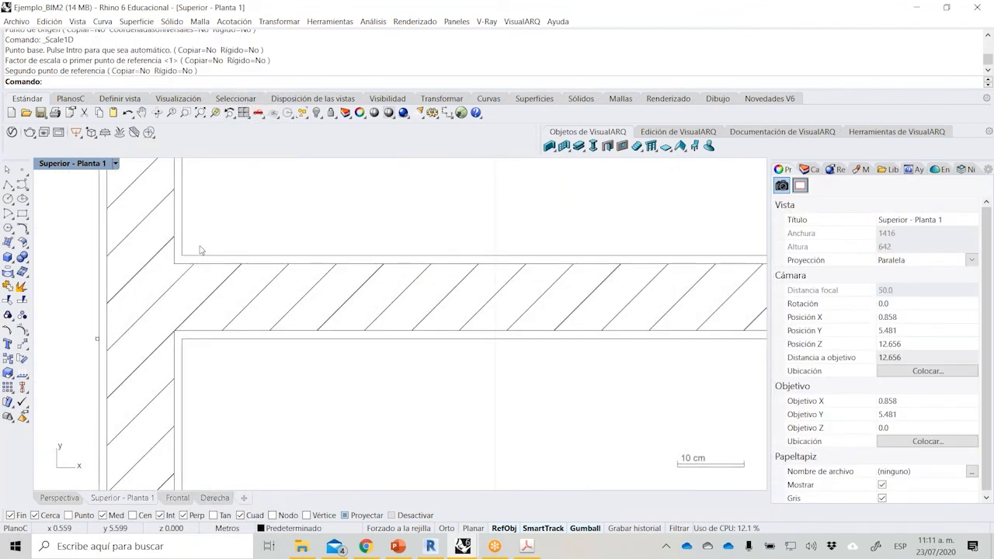
{"action": "scroll", "coordinate": [264, 327], "scroll_direction": "down", "scroll_amount": 15}
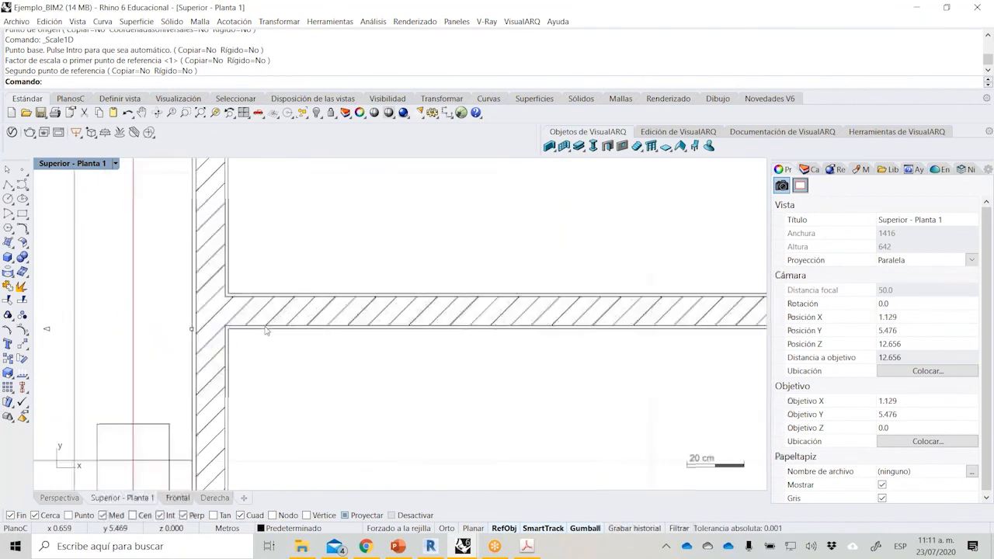
In the Perspectiva view, move the outer side wall's stretched end point back to the partition wall's corner.
{"action": "double_click", "coordinate": [50, 167]}
{"action": "double_click", "coordinate": [448, 167]}
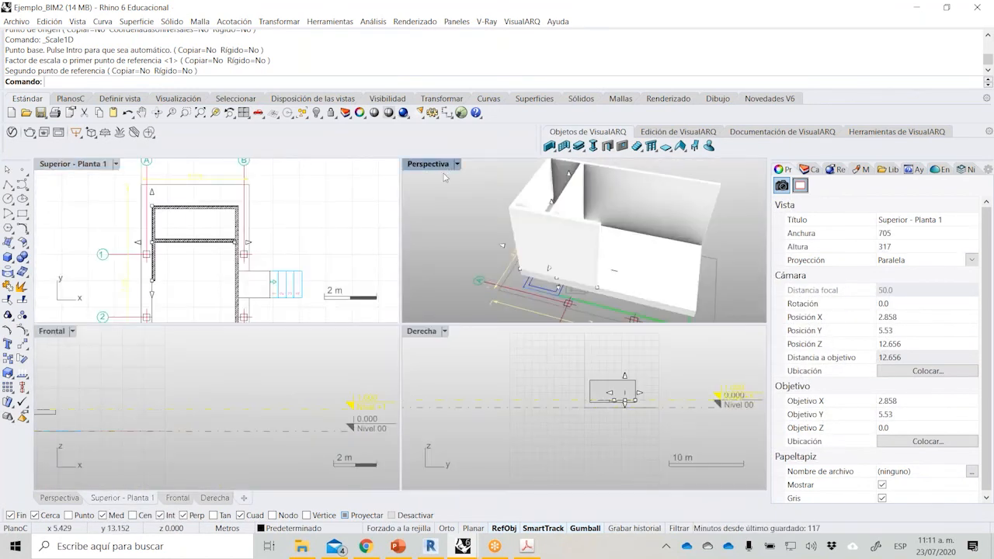
{"action": "left_click", "coordinate": [341, 347]}
{"action": "scroll", "coordinate": [341, 347], "scroll_direction": "up", "scroll_amount": 4}
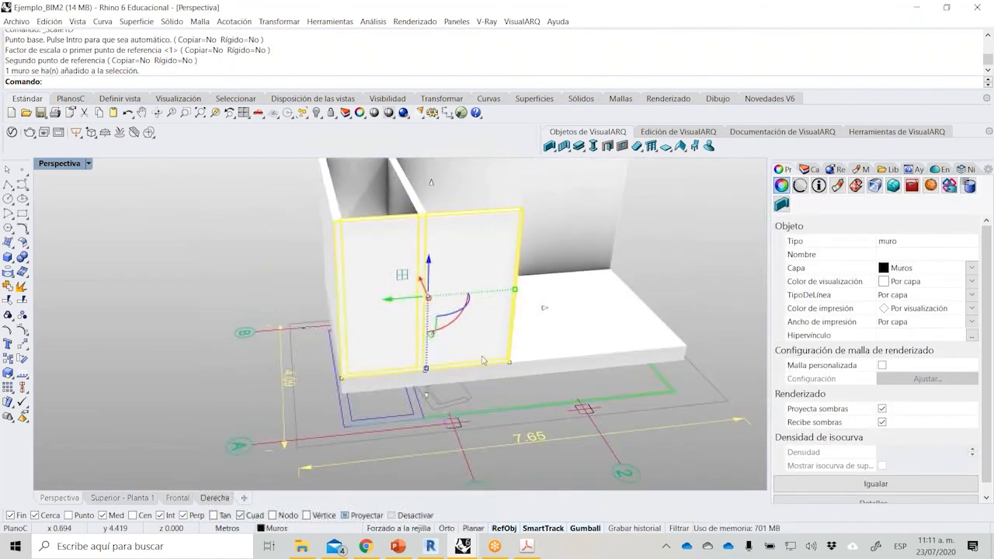
{"action": "left_click", "coordinate": [519, 366]}
{"action": "key", "text": "Return"}
{"action": "left_click", "coordinate": [520, 366]}
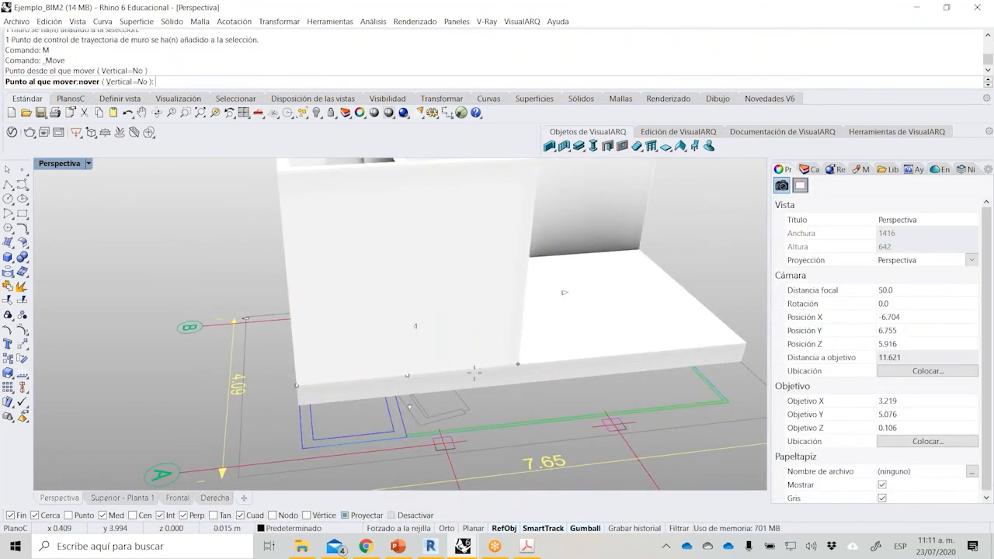
{"action": "left_click", "coordinate": [416, 374]}
Draw a 2.7 m high División de cristal curtain wall along the slab's open long edge and the short edge opposite the bathroom.
{"action": "scroll", "coordinate": [268, 330], "scroll_direction": "down", "scroll_amount": 5}
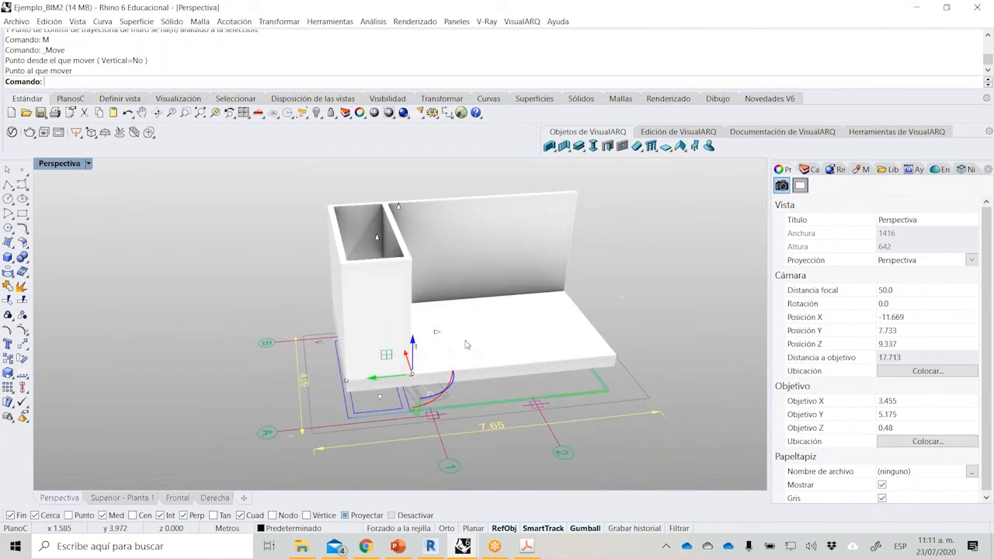
{"action": "right_click_drag", "start_coordinate": [256, 319], "coordinate": [218, 314]}
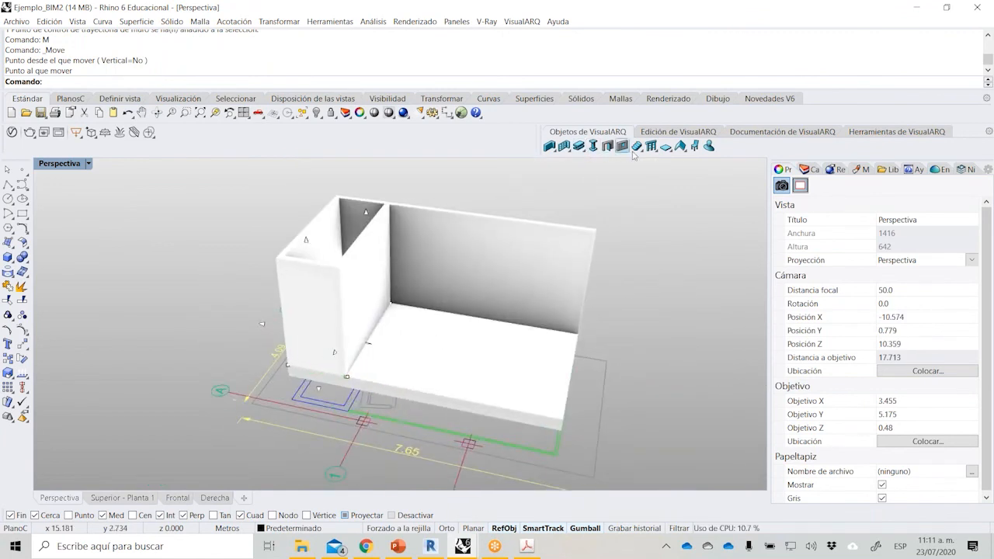
{"action": "left_click", "coordinate": [568, 150]}
{"action": "left_click", "coordinate": [578, 166]}
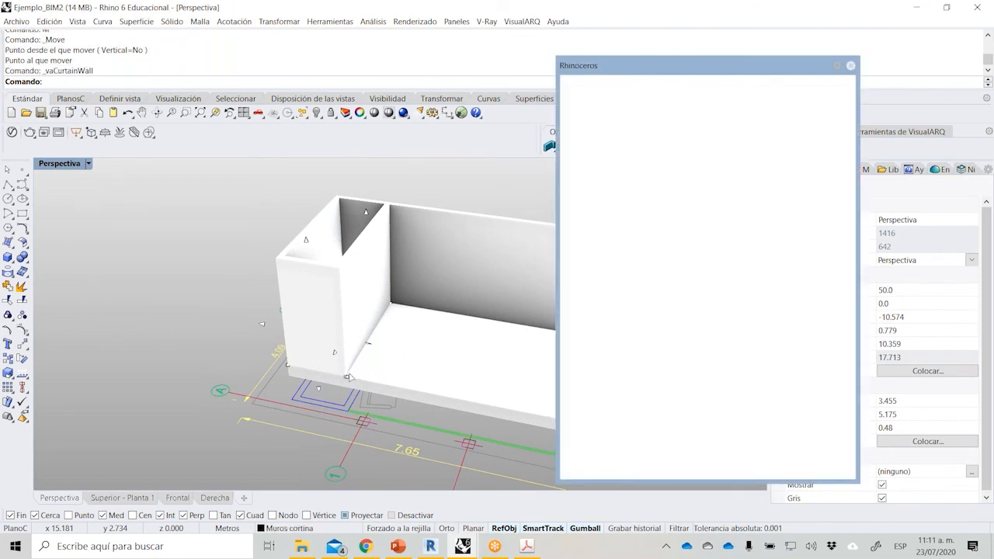
{"action": "left_click", "coordinate": [736, 224]}
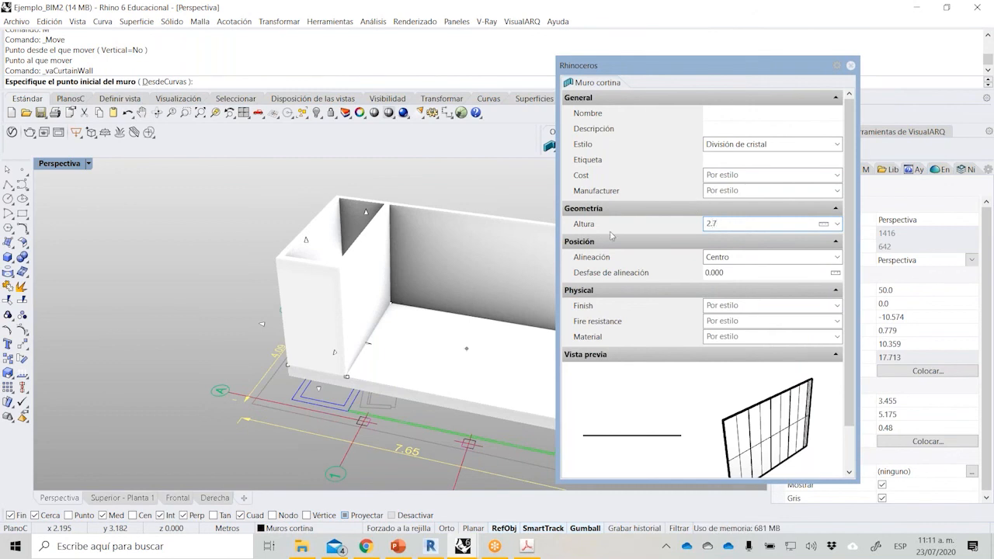
{"action": "key", "text": "Return"}
{"action": "scroll", "coordinate": [347, 376], "scroll_direction": "up", "scroll_amount": 2}
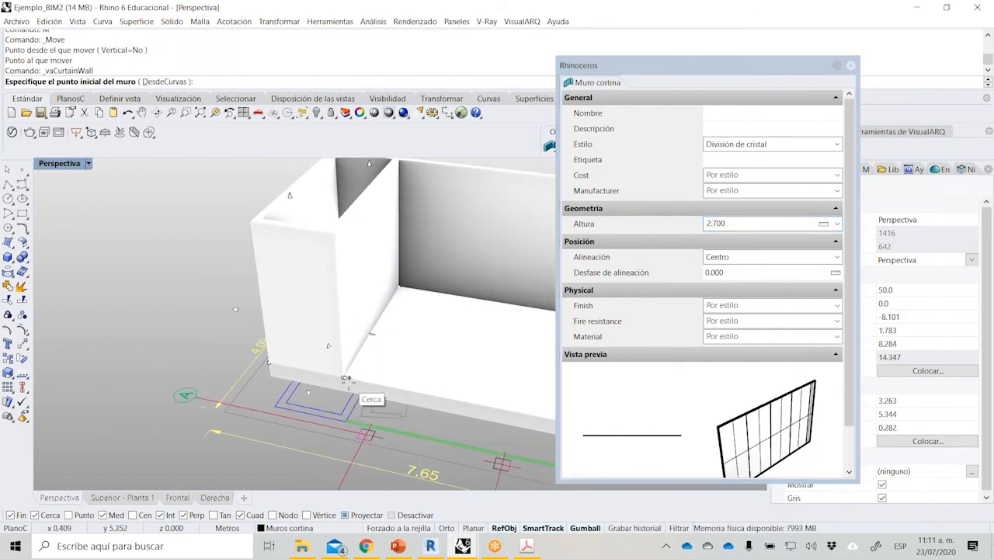
{"action": "scroll", "coordinate": [334, 388], "scroll_direction": "up", "scroll_amount": 2}
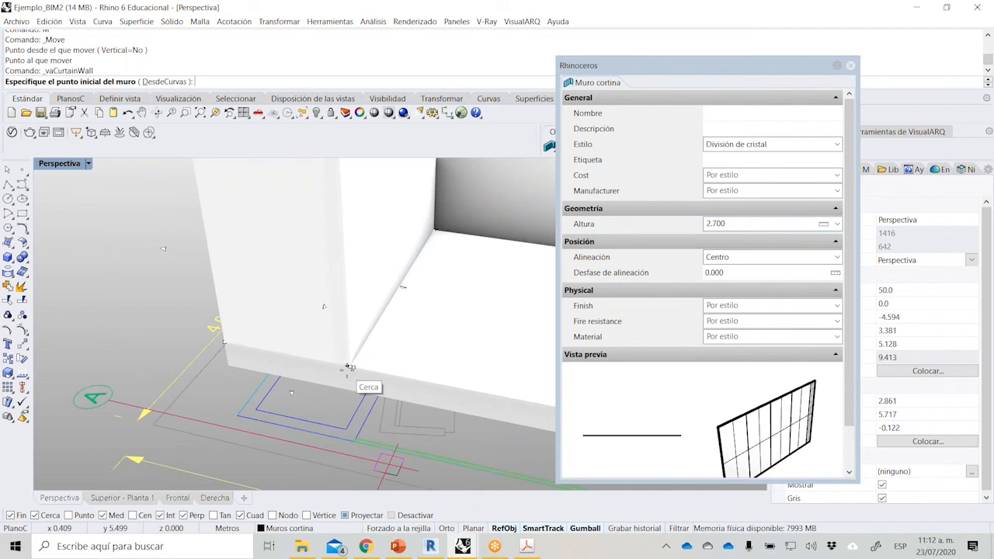
{"action": "left_click", "coordinate": [350, 368]}
{"action": "scroll", "coordinate": [310, 380], "scroll_direction": "down", "scroll_amount": 3}
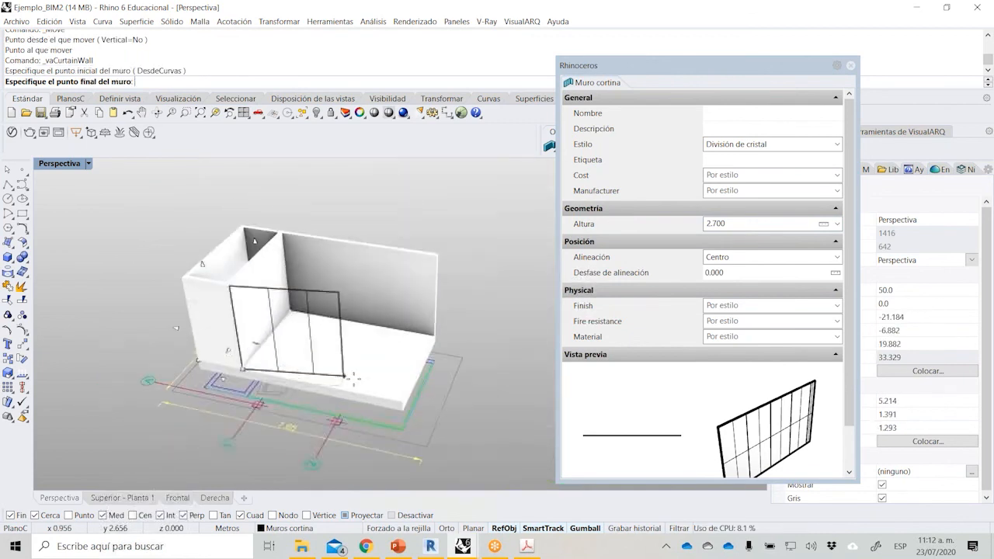
{"action": "left_click", "coordinate": [420, 407]}
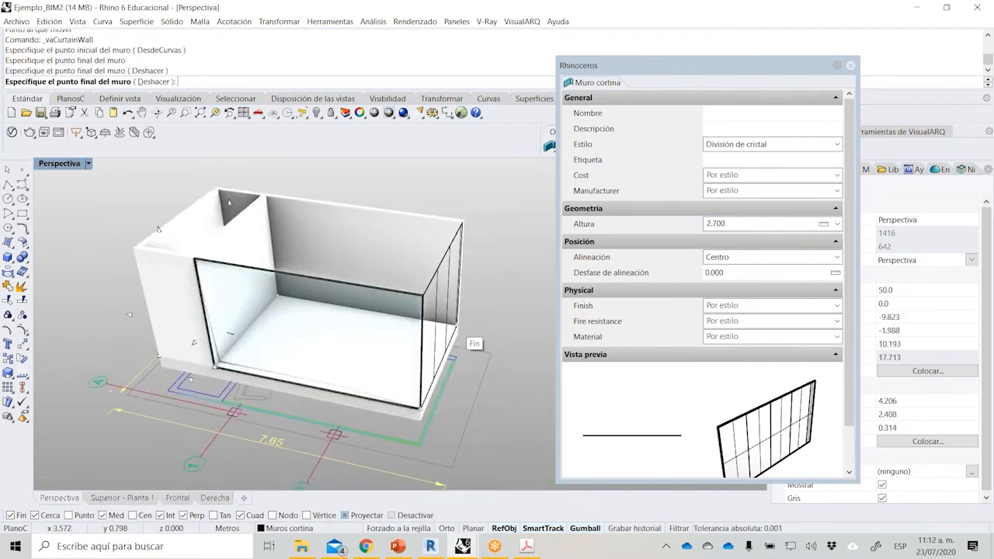
{"action": "left_click", "coordinate": [457, 324]}
{"action": "right_click", "coordinate": [460, 326]}
{"action": "right_click", "coordinate": [494, 316]}
Insert a Hueco style door in the entrance wall at the midpoint of the landing slab's edge and set its opening side.
{"action": "right_click_drag", "start_coordinate": [517, 326], "coordinate": [421, 234]}
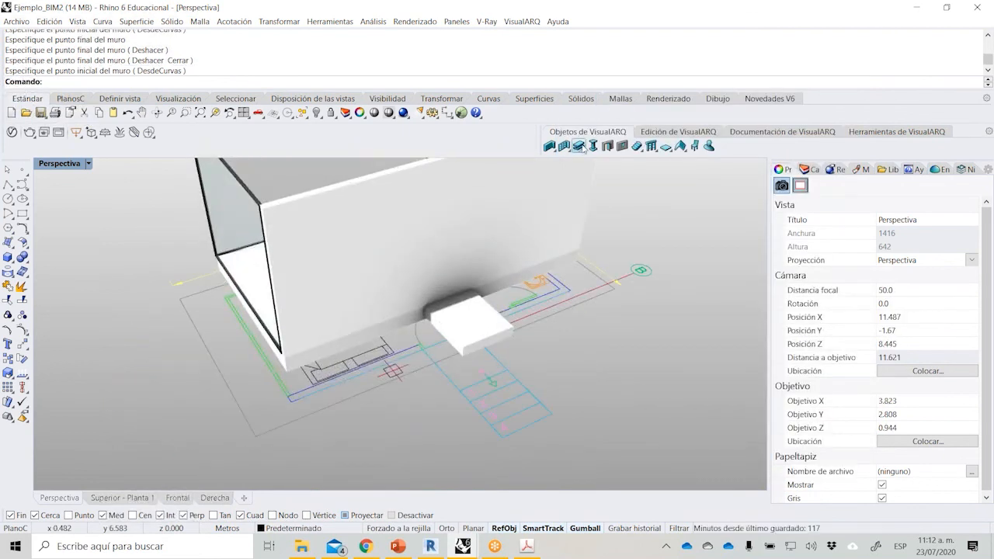
{"action": "left_click", "coordinate": [608, 146]}
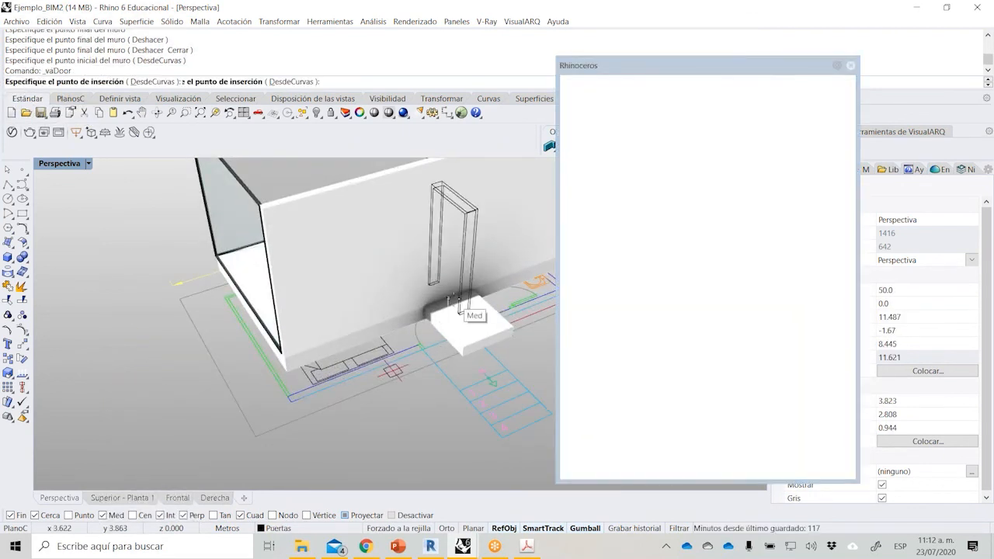
{"action": "scroll", "coordinate": [447, 297], "scroll_direction": "up", "scroll_amount": 2}
{"action": "left_click", "coordinate": [456, 300]}
{"action": "left_click", "coordinate": [455, 299]}
Insert a second Hueco door in the bathroom partition near the entrance wall, set its opening side and finish placing doors.
{"action": "scroll", "coordinate": [312, 412], "scroll_direction": "down", "scroll_amount": 2}
{"action": "right_click_drag", "start_coordinate": [312, 414], "coordinate": [474, 373]}
{"action": "scroll", "coordinate": [347, 301], "scroll_direction": "up", "scroll_amount": 2}
{"action": "scroll", "coordinate": [347, 301], "scroll_direction": "up", "scroll_amount": 2}
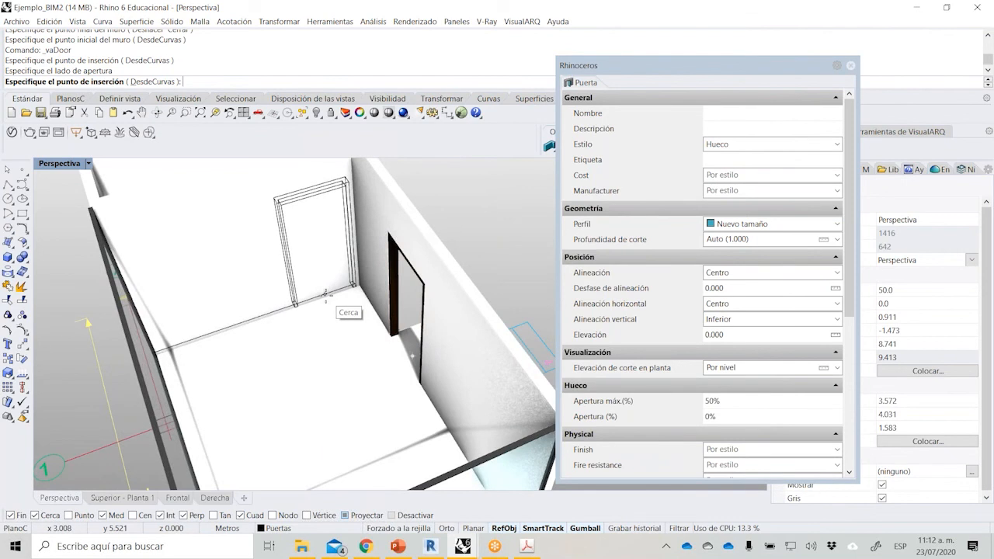
{"action": "left_click", "coordinate": [335, 317]}
{"action": "left_click", "coordinate": [335, 317]}
{"action": "key", "text": "Return"}
Move the bathroom door from the lower end of its frame to the midpoint snap beside the entrance wall.
{"action": "scroll", "coordinate": [360, 299], "scroll_direction": "up", "scroll_amount": 3}
{"action": "left_click", "coordinate": [360, 299]}
{"action": "scroll", "coordinate": [359, 300], "scroll_direction": "up", "scroll_amount": 4}
{"action": "type", "text": "M"}
{"action": "key", "text": "Return"}
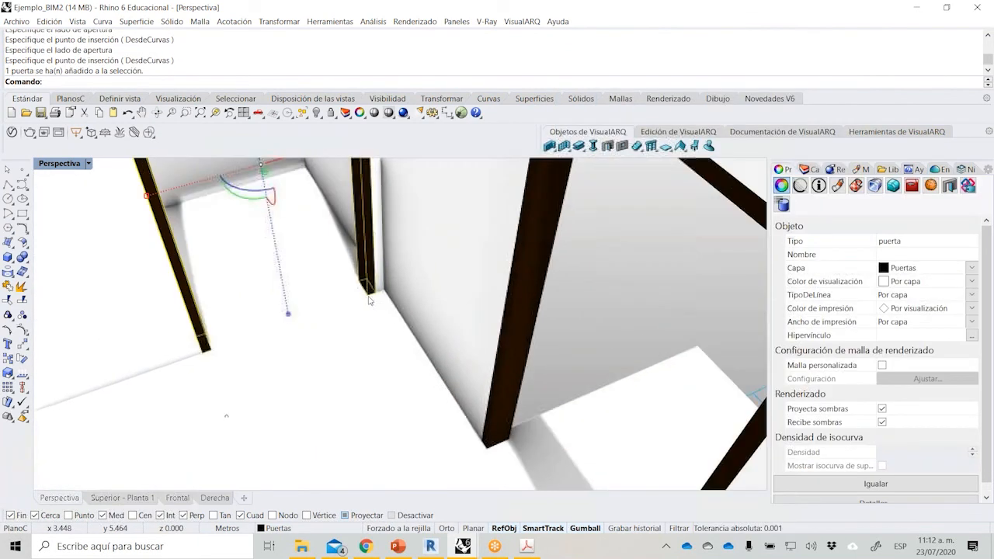
{"action": "left_click", "coordinate": [376, 295]}
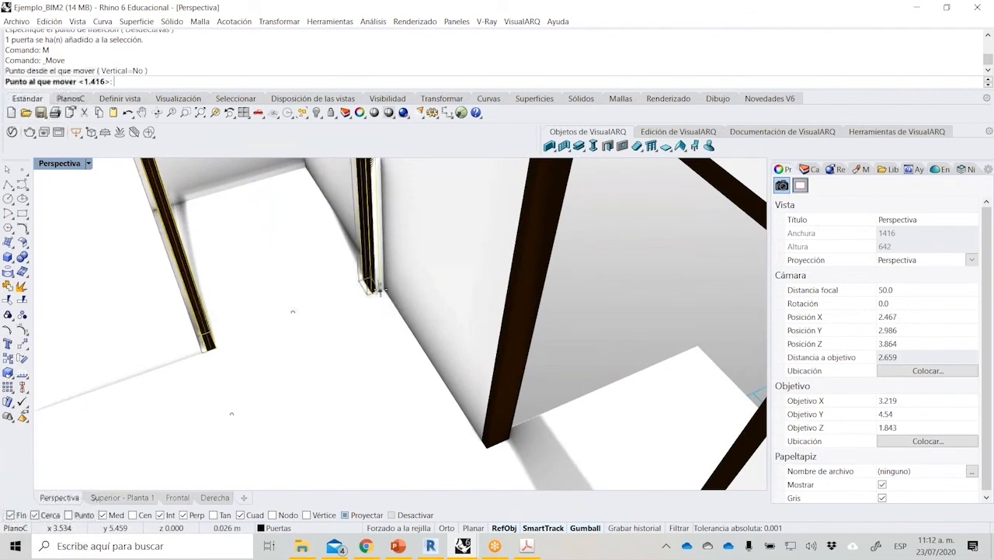
{"action": "left_click", "coordinate": [381, 293]}
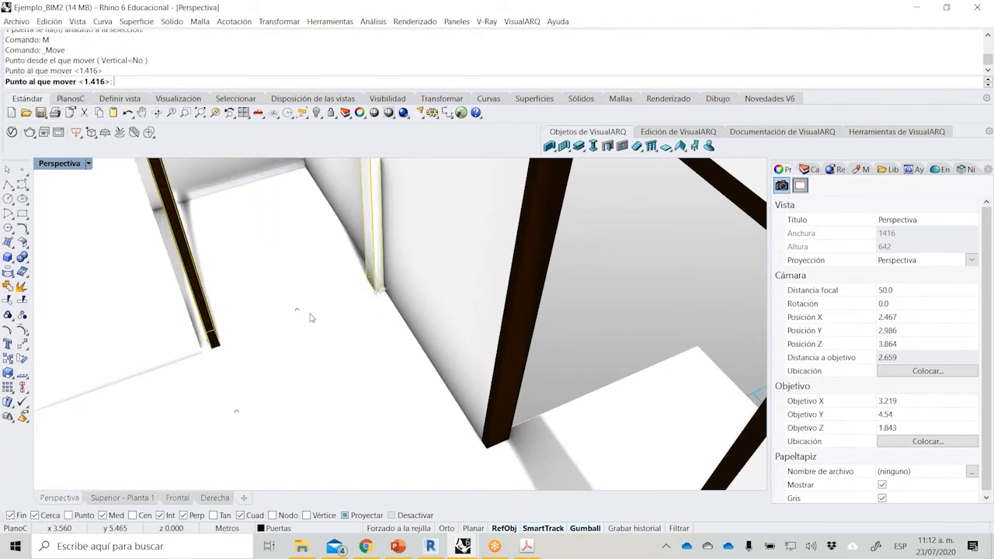
Change the bathroom door's style to Hueco románico.
{"action": "scroll", "coordinate": [325, 360], "scroll_direction": "down", "scroll_amount": 6}
{"action": "right_click_drag", "start_coordinate": [325, 359], "coordinate": [369, 321]}
{"action": "scroll", "coordinate": [335, 356], "scroll_direction": "down", "scroll_amount": 2}
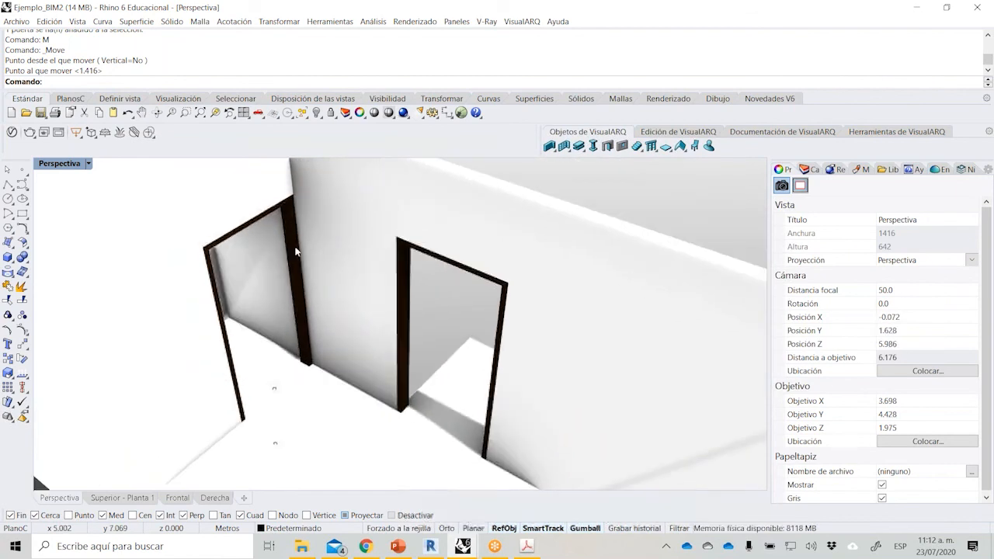
{"action": "left_click", "coordinate": [296, 251]}
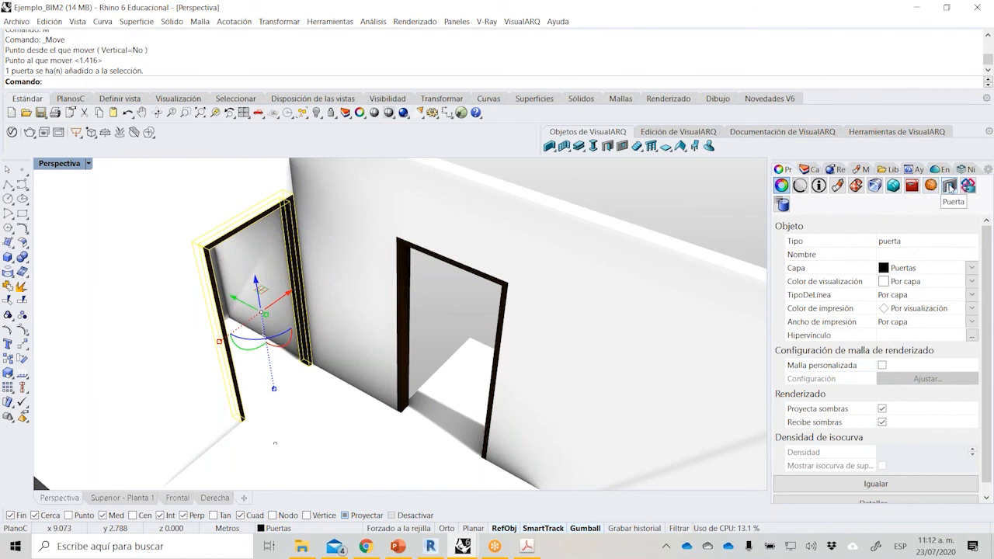
{"action": "left_click", "coordinate": [950, 187]}
{"action": "left_click", "coordinate": [912, 289]}
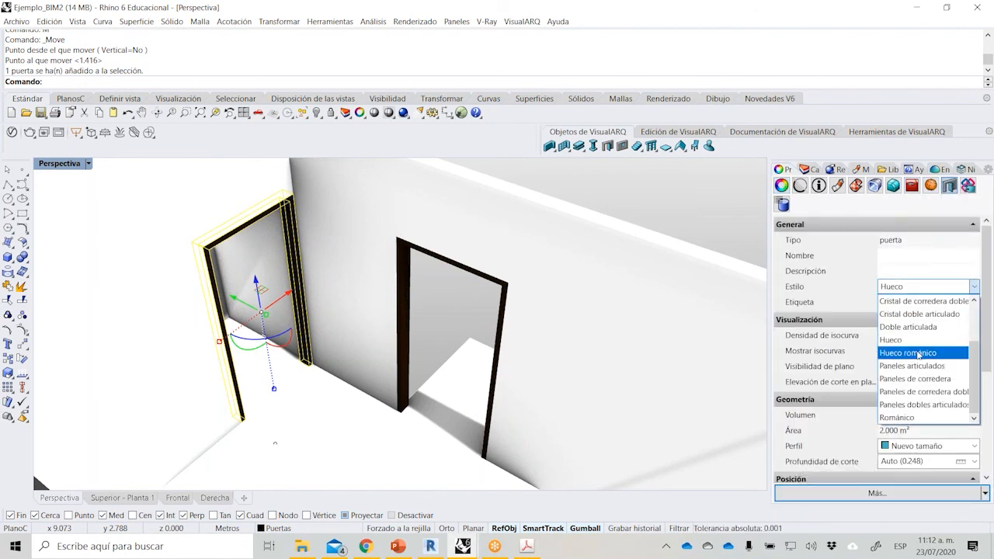
{"action": "left_click", "coordinate": [918, 353]}
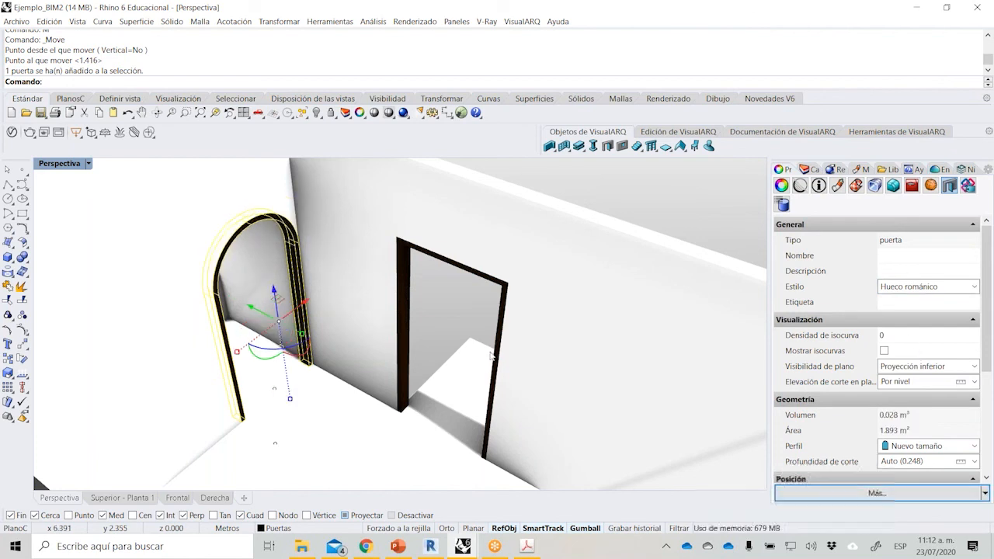
Change the entrance door's style to Articulada, look through its properties and deselect it.
{"action": "scroll", "coordinate": [371, 362], "scroll_direction": "down", "scroll_amount": 4}
{"action": "right_click_drag", "start_coordinate": [373, 361], "coordinate": [374, 299]}
{"action": "left_click", "coordinate": [891, 287]}
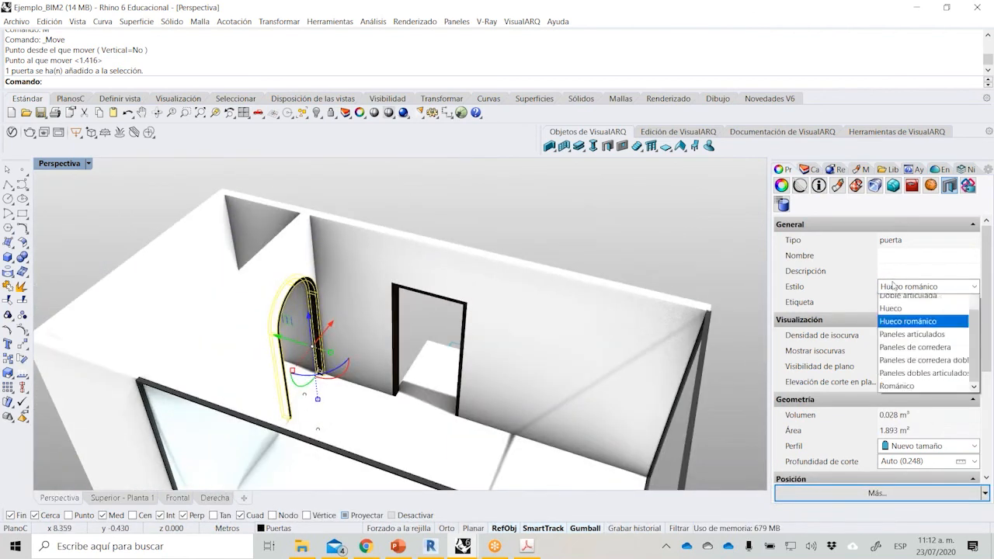
{"action": "left_click", "coordinate": [409, 300]}
{"action": "left_click", "coordinate": [410, 292]}
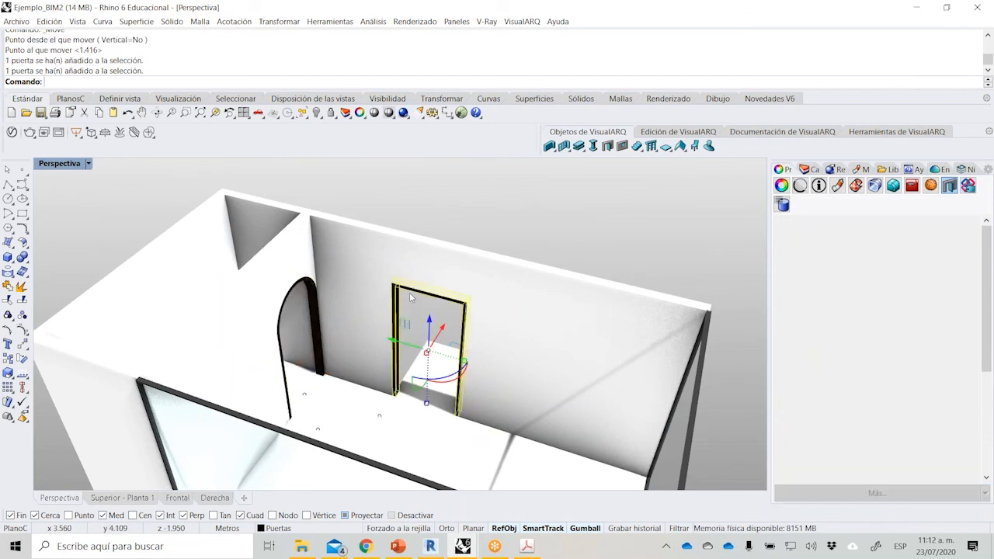
{"action": "left_click", "coordinate": [928, 287]}
{"action": "scroll", "coordinate": [939, 338], "scroll_direction": "up", "scroll_amount": 3}
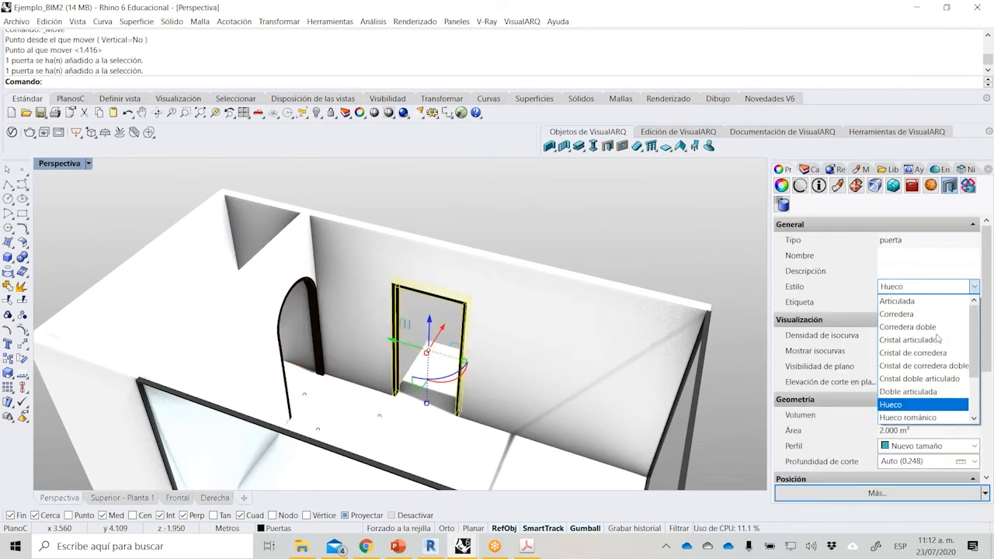
{"action": "left_click", "coordinate": [915, 302]}
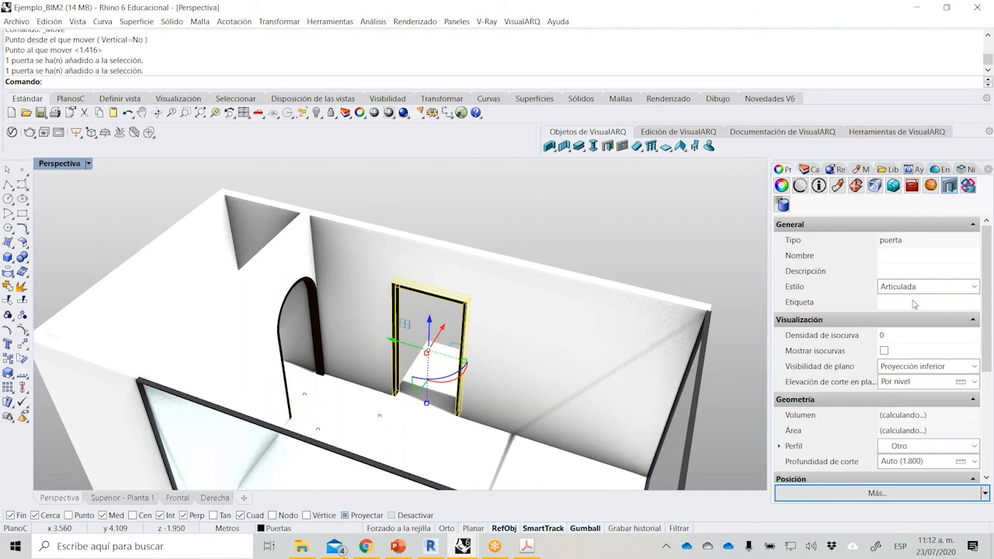
{"action": "left_click_drag", "start_coordinate": [985, 328], "coordinate": [988, 392]}
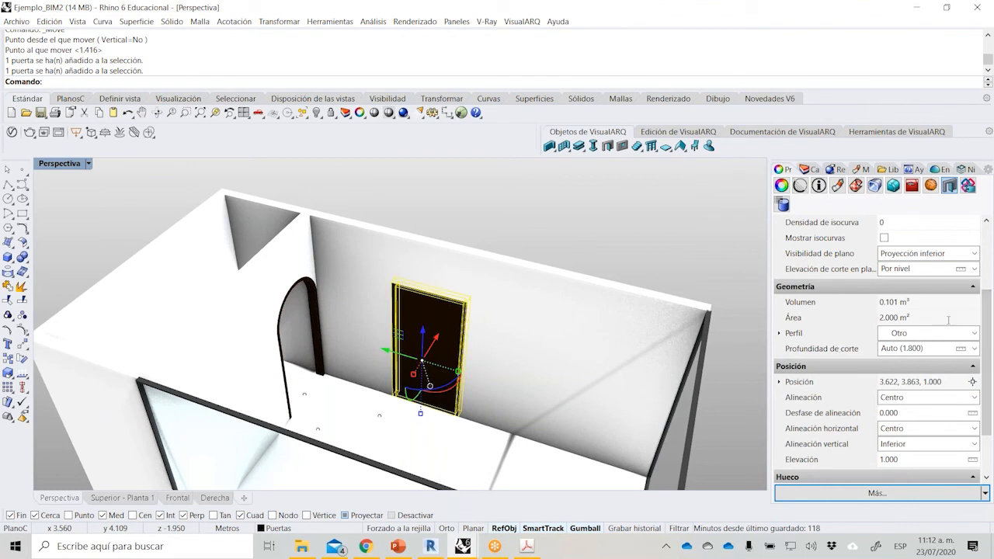
{"action": "left_click_drag", "start_coordinate": [988, 389], "coordinate": [990, 364]}
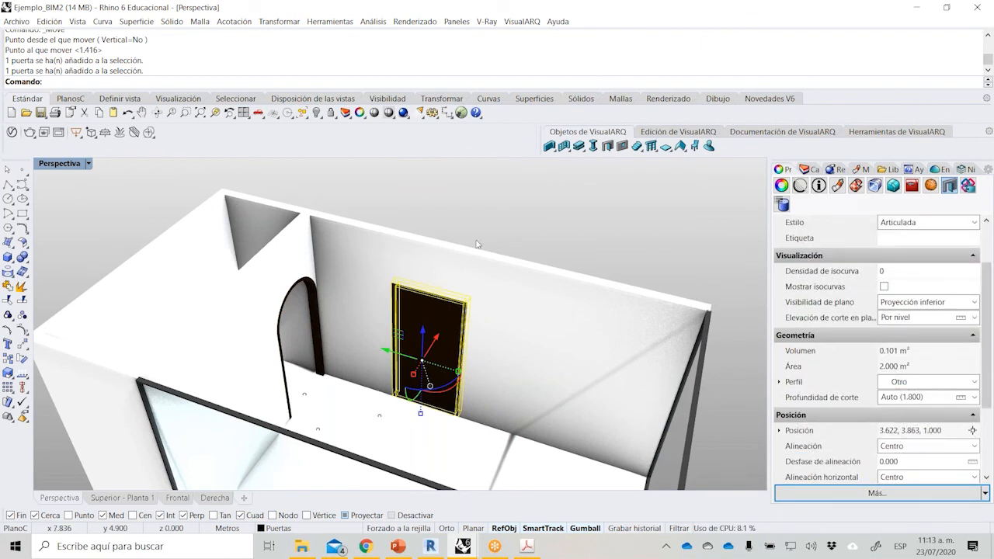
{"action": "left_click", "coordinate": [610, 217]}
Change the style of both curtain walls, on the long and short sides, to Paneles rectangulares.
{"action": "right_click_drag", "start_coordinate": [595, 248], "coordinate": [563, 217]}
{"action": "scroll", "coordinate": [563, 218], "scroll_direction": "down", "scroll_amount": 4}
{"action": "right_click_drag", "start_coordinate": [497, 334], "coordinate": [556, 322]}
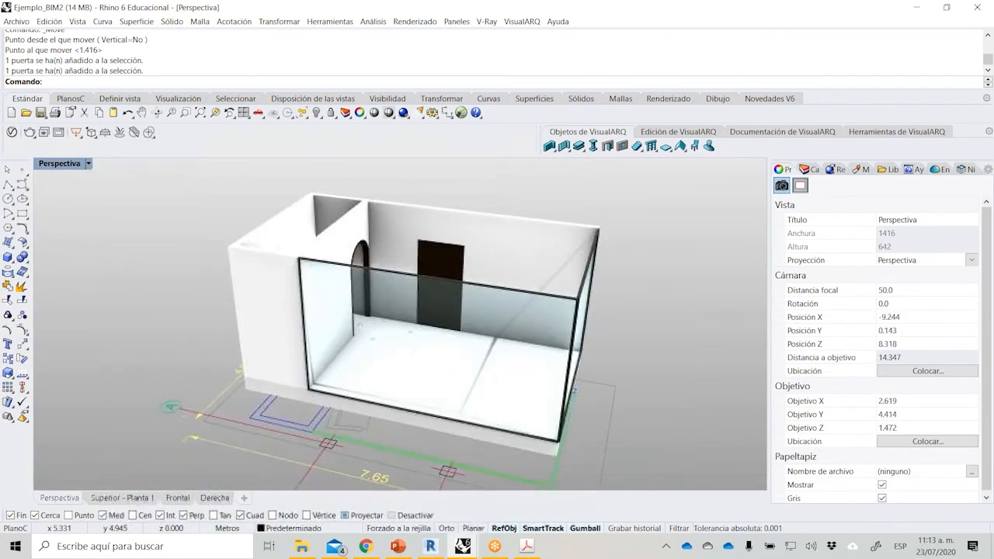
{"action": "left_click", "coordinate": [407, 297]}
{"action": "scroll", "coordinate": [611, 255], "scroll_direction": "up", "scroll_amount": 3}
{"action": "left_click", "coordinate": [576, 305], "text": "shift"}
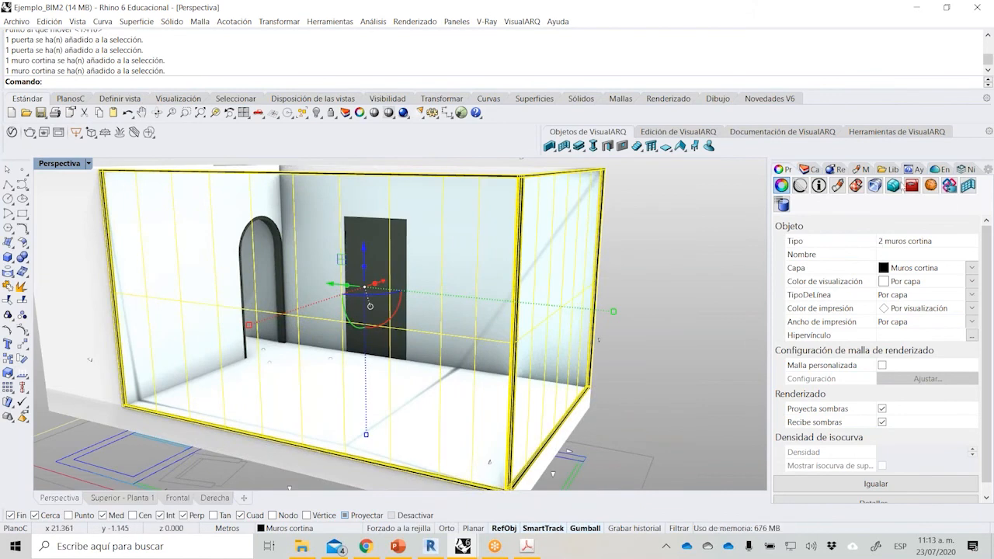
{"action": "left_click", "coordinate": [968, 186]}
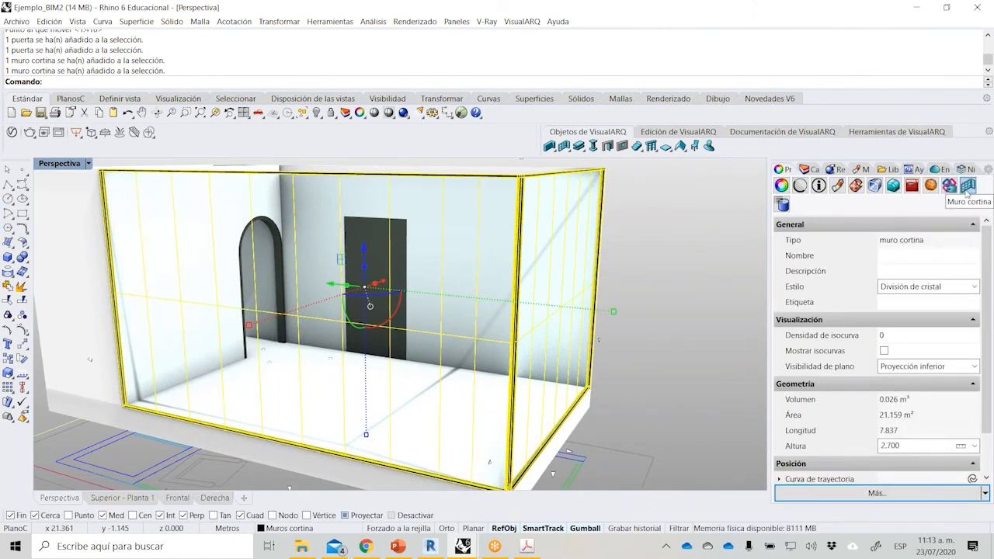
{"action": "left_click", "coordinate": [954, 287]}
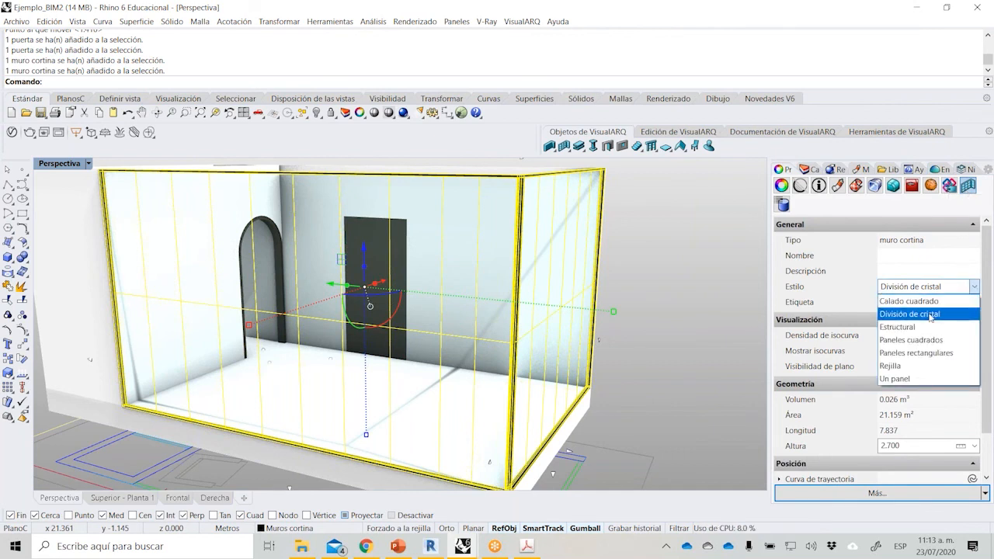
{"action": "left_click", "coordinate": [917, 354]}
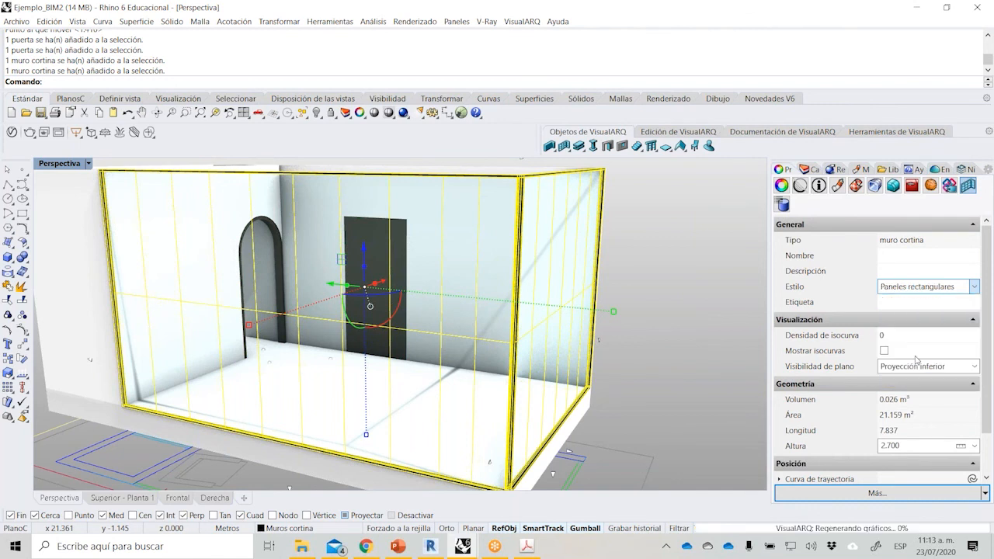
{"action": "left_click", "coordinate": [651, 295]}
With projected snapping off, draw a Predeterminado style Cuatro aguas roof between opposite outer corners at the top of the walls.
{"action": "right_click_drag", "start_coordinate": [651, 298], "coordinate": [449, 250]}
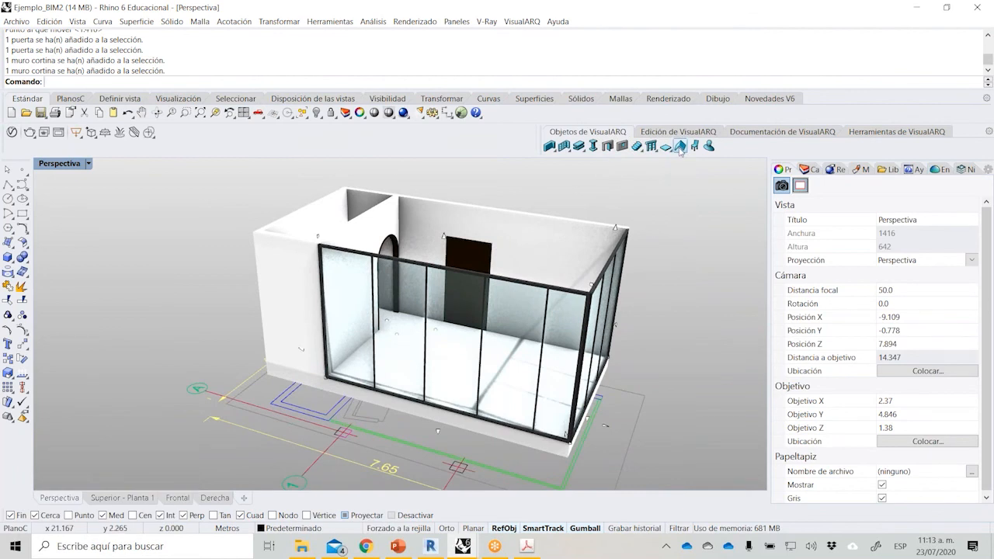
{"action": "left_click", "coordinate": [681, 146]}
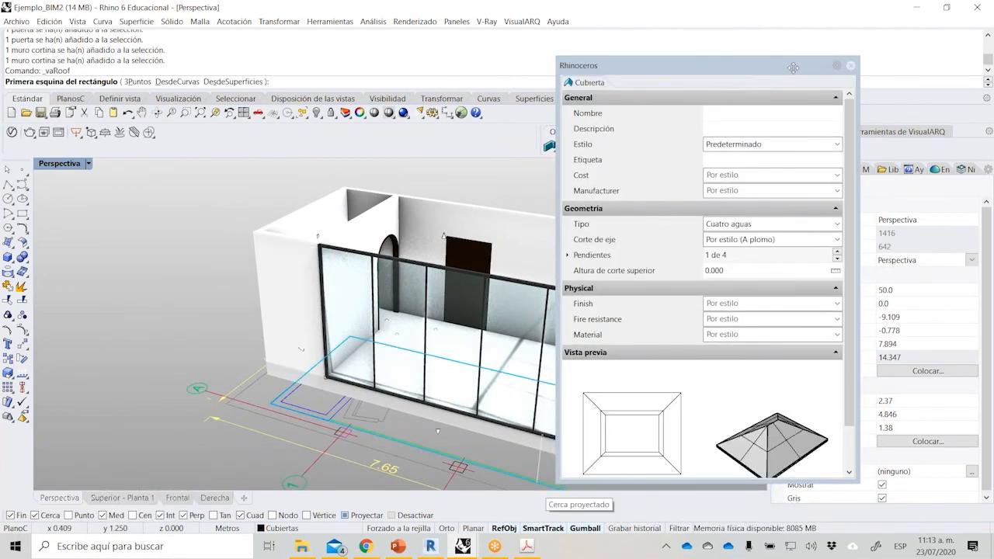
{"action": "left_click_drag", "start_coordinate": [800, 66], "coordinate": [731, 47]}
{"action": "left_click", "coordinate": [346, 517]}
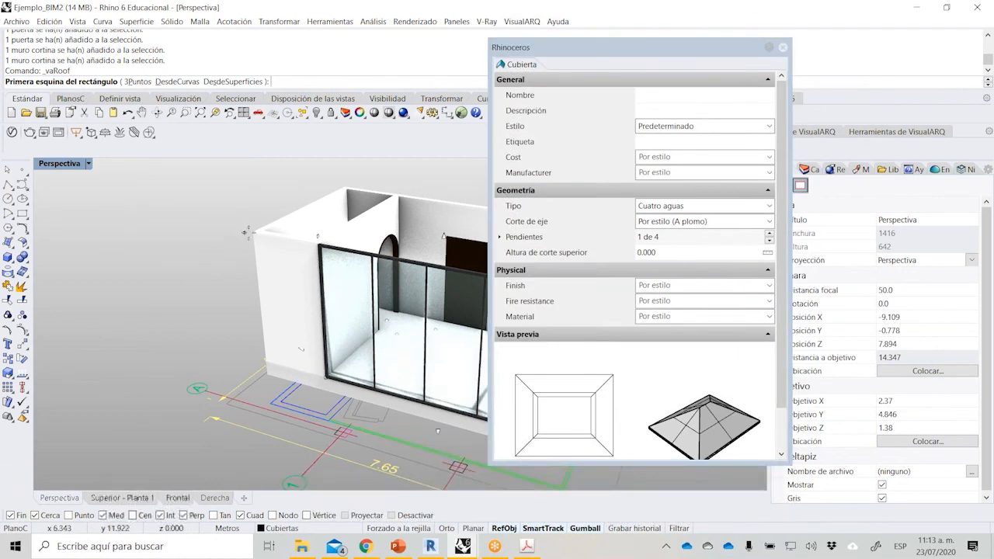
{"action": "left_click", "coordinate": [255, 231]}
{"action": "scroll", "coordinate": [104, 331], "scroll_direction": "down", "scroll_amount": 6}
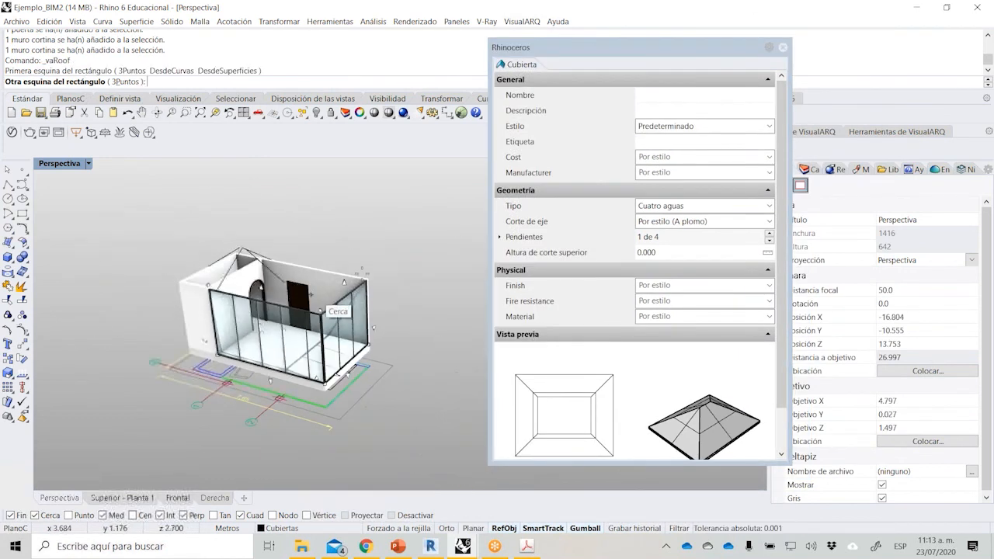
{"action": "scroll", "coordinate": [367, 279], "scroll_direction": "up", "scroll_amount": 4}
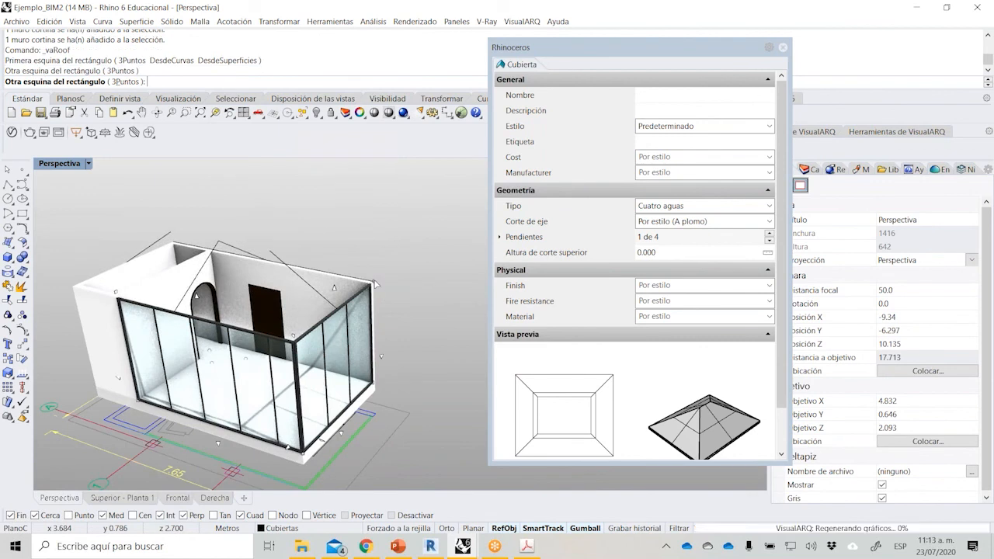
{"action": "left_click", "coordinate": [373, 283]}
{"action": "key", "text": "Return"}
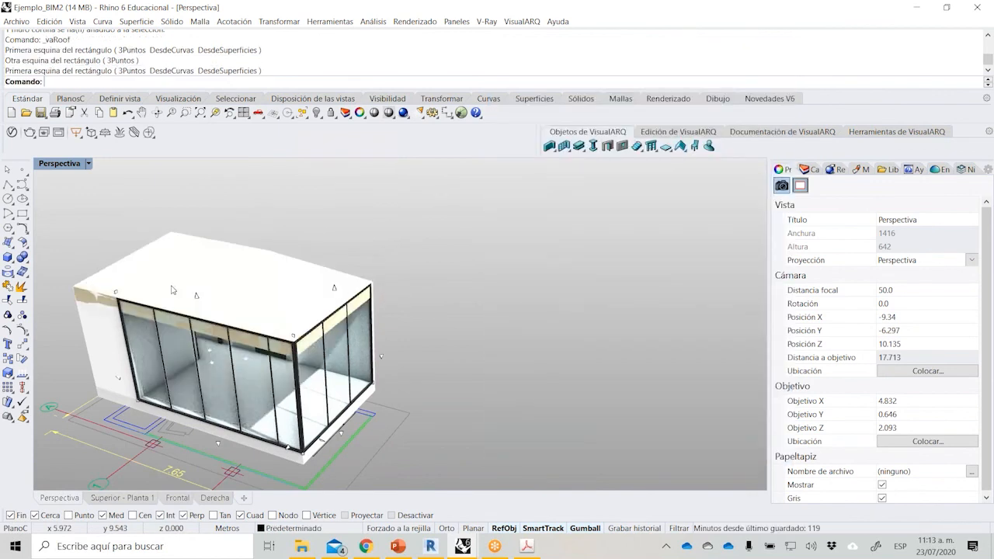
Try the Sombreado display mode in the Perspectiva view and settle on Conceptual.
{"action": "scroll", "coordinate": [172, 291], "scroll_direction": "up", "scroll_amount": 4}
{"action": "left_click", "coordinate": [89, 164]}
{"action": "left_click", "coordinate": [131, 136]}
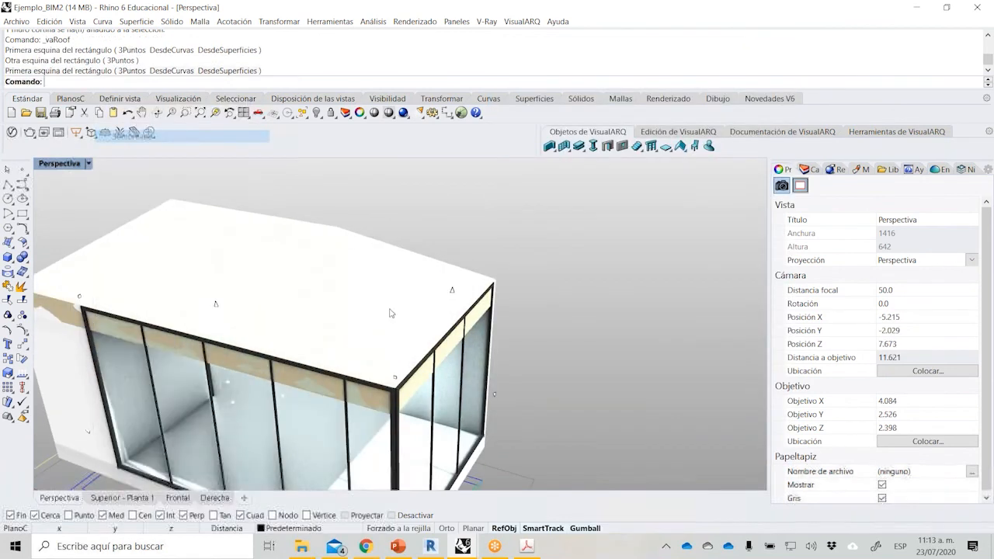
{"action": "scroll", "coordinate": [528, 313], "scroll_direction": "down", "scroll_amount": 4}
{"action": "right_click_drag", "start_coordinate": [249, 307], "coordinate": [336, 247]}
{"action": "scroll", "coordinate": [334, 247], "scroll_direction": "up", "scroll_amount": 2}
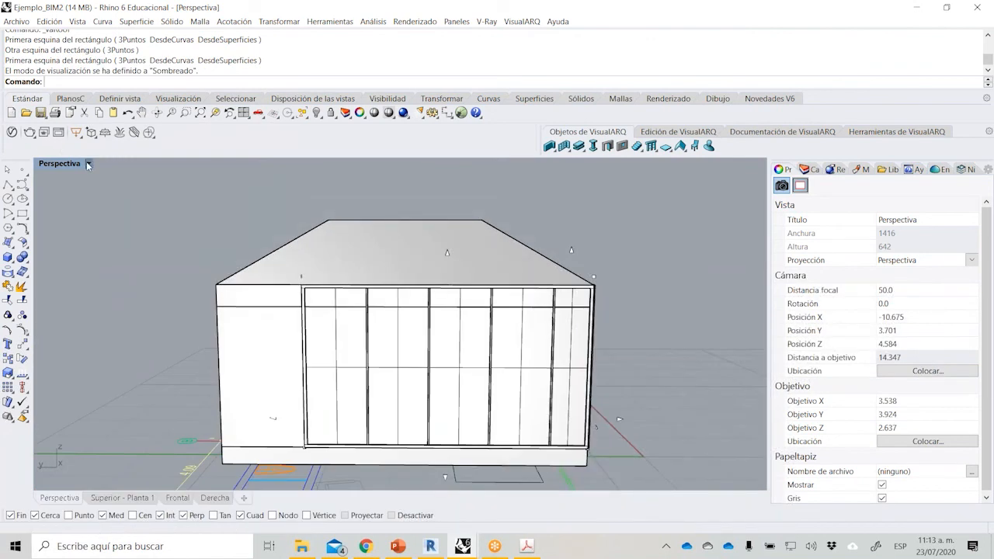
{"action": "left_click", "coordinate": [88, 164]}
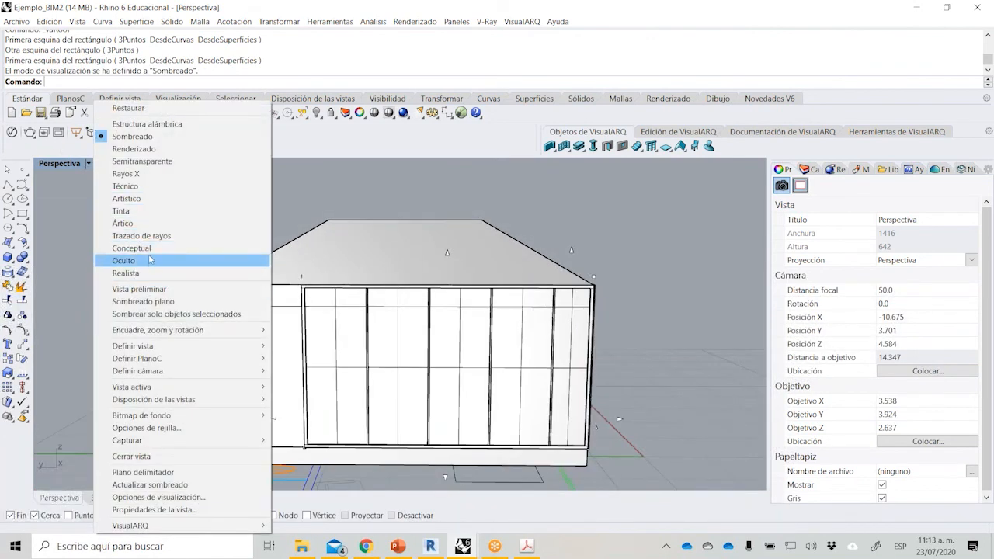
{"action": "left_click", "coordinate": [152, 250]}
Move the roof up so its lower corner sits on the top corner of the solid wall.
{"action": "scroll", "coordinate": [250, 267], "scroll_direction": "up", "scroll_amount": 3}
{"action": "left_click", "coordinate": [250, 268]}
{"action": "scroll", "coordinate": [237, 272], "scroll_direction": "up", "scroll_amount": 3}
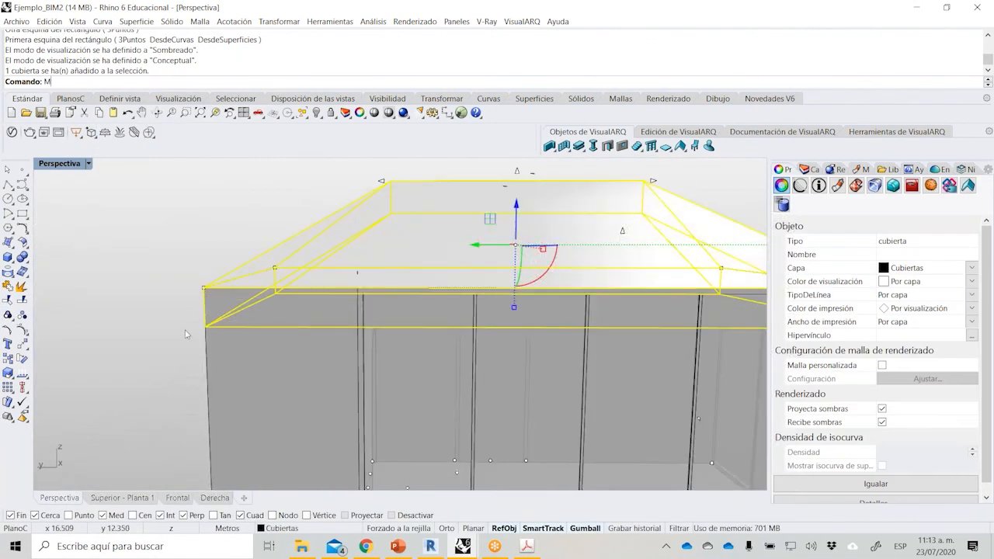
{"action": "type", "text": "M"}
{"action": "key", "text": "Return"}
{"action": "left_click", "coordinate": [216, 343]}
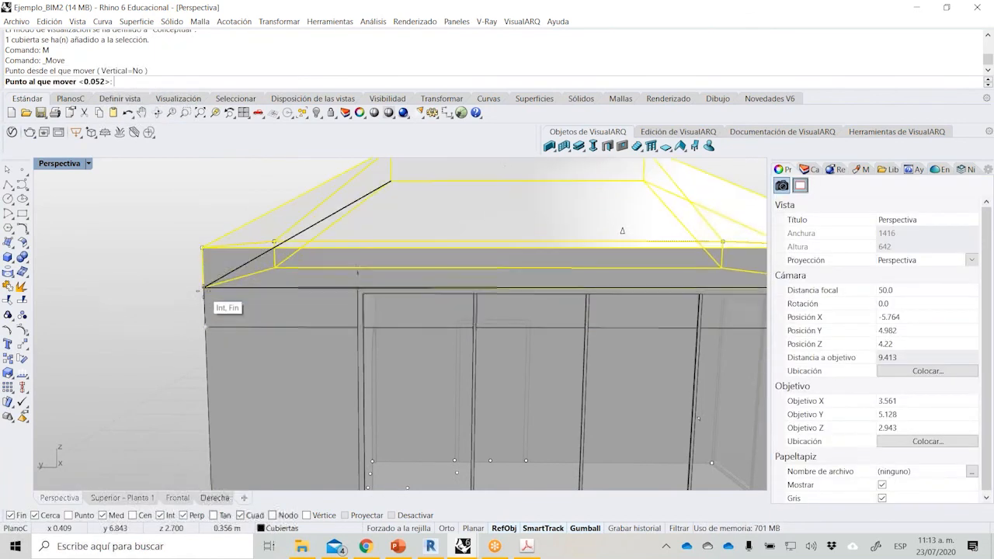
{"action": "scroll", "coordinate": [134, 343], "scroll_direction": "down", "scroll_amount": 2}
{"action": "left_click", "coordinate": [120, 339]}
Change the roof's type to Dos aguas in its properties and deselect it.
{"action": "right_click_drag", "start_coordinate": [514, 320], "coordinate": [340, 312]}
{"action": "left_click", "coordinate": [364, 227]}
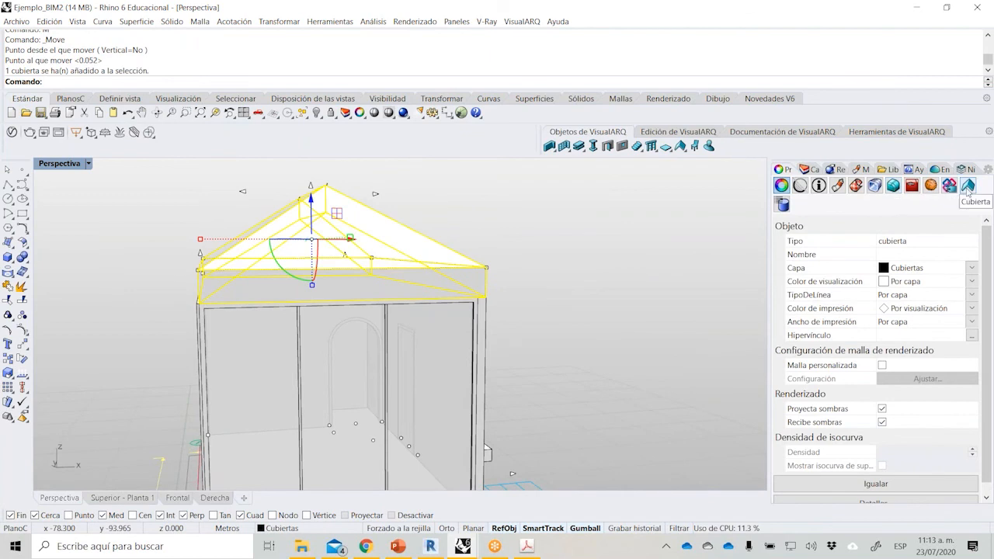
{"action": "left_click", "coordinate": [968, 186]}
{"action": "left_click", "coordinate": [975, 366]}
{"action": "left_click", "coordinate": [975, 367]}
{"action": "left_click", "coordinate": [975, 288]}
{"action": "left_click", "coordinate": [974, 288]}
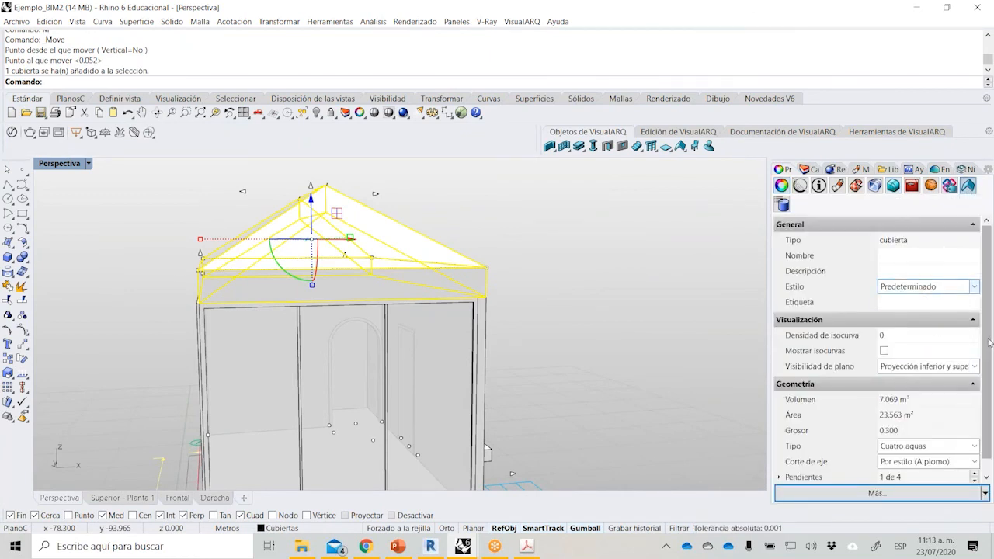
{"action": "left_click", "coordinate": [974, 446]}
{"action": "left_click", "coordinate": [932, 473]}
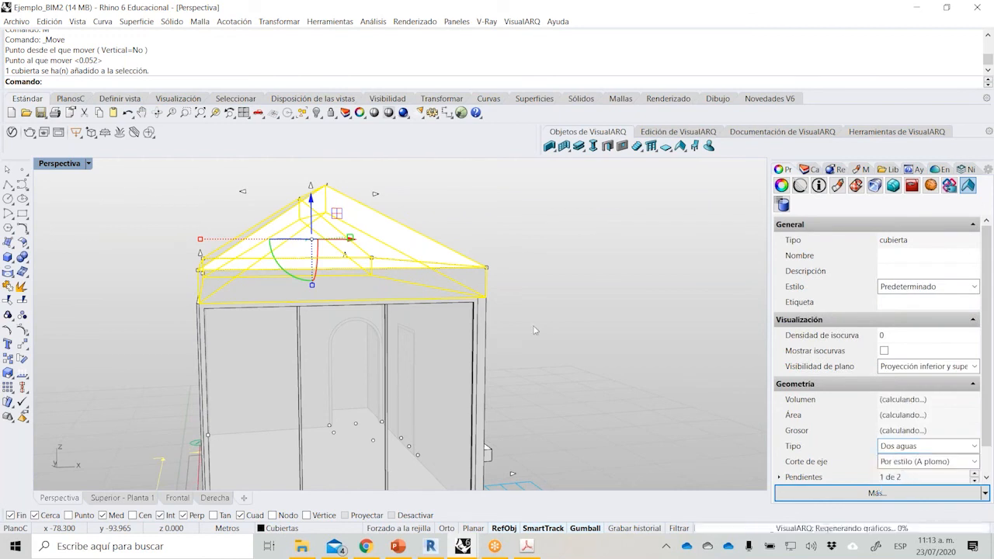
{"action": "left_click", "coordinate": [548, 324]}
Set the alignment of the two curtain walls that meet at the corner under the roof to Derecha and deselect them.
{"action": "right_click_drag", "start_coordinate": [506, 323], "coordinate": [311, 301]}
{"action": "scroll", "coordinate": [291, 310], "scroll_direction": "up", "scroll_amount": 4}
{"action": "scroll", "coordinate": [309, 300], "scroll_direction": "up", "scroll_amount": 2}
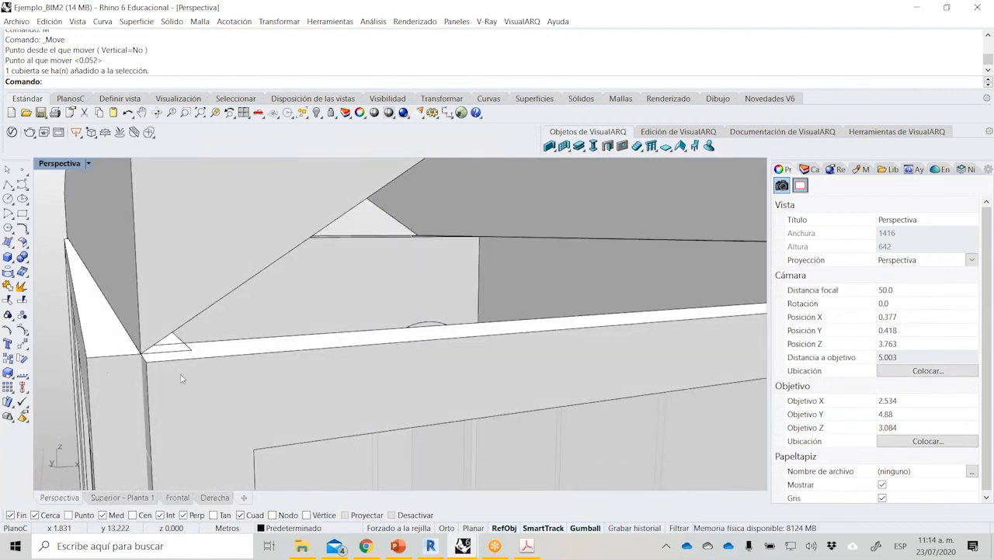
{"action": "left_click", "coordinate": [162, 396]}
{"action": "left_click", "coordinate": [203, 424]}
{"action": "left_click", "coordinate": [114, 393], "text": "shift"}
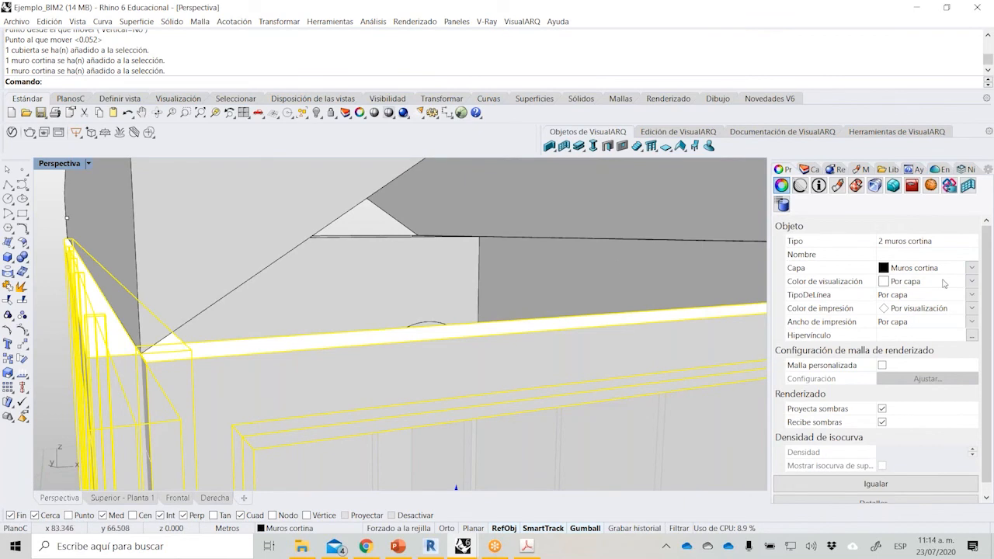
{"action": "left_click", "coordinate": [971, 186]}
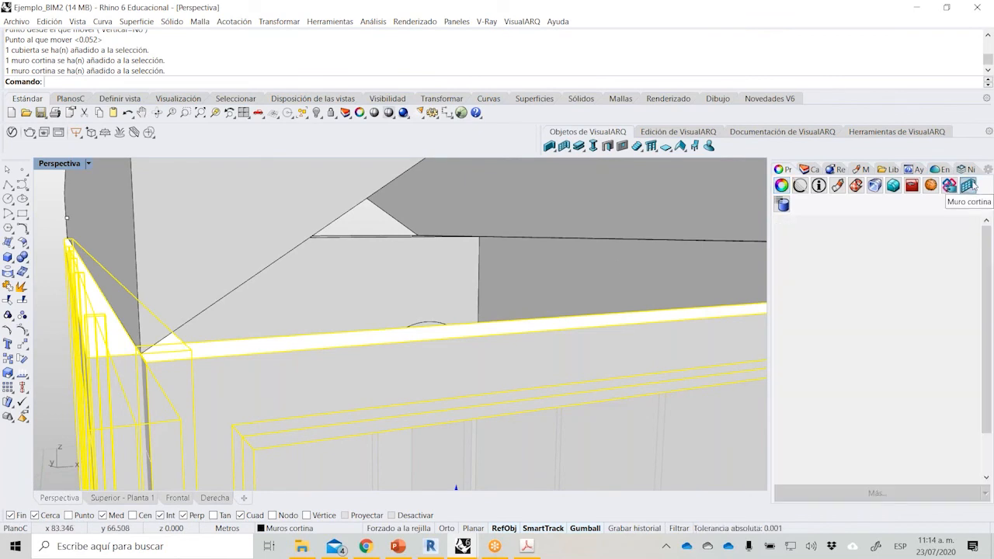
{"action": "scroll", "coordinate": [988, 365], "scroll_direction": "down", "scroll_amount": 1}
{"action": "scroll", "coordinate": [988, 366], "scroll_direction": "down", "scroll_amount": 1}
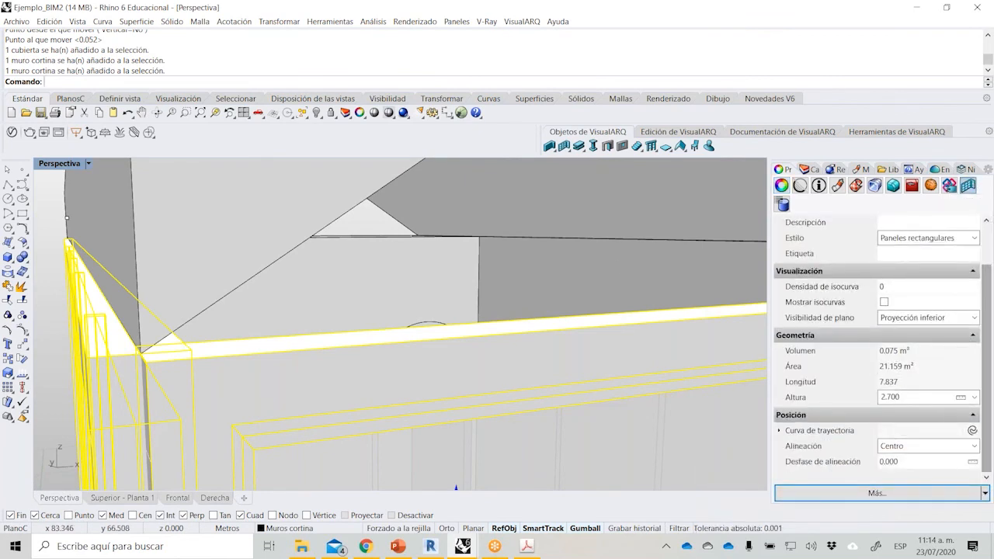
{"action": "left_click", "coordinate": [971, 446]}
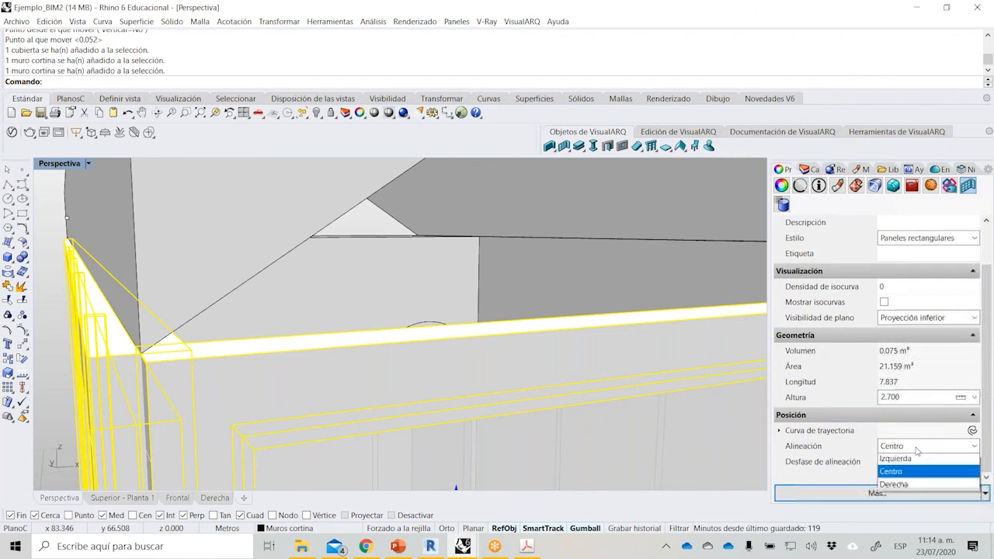
{"action": "left_click", "coordinate": [894, 486]}
{"action": "scroll", "coordinate": [505, 343], "scroll_direction": "down", "scroll_amount": 7}
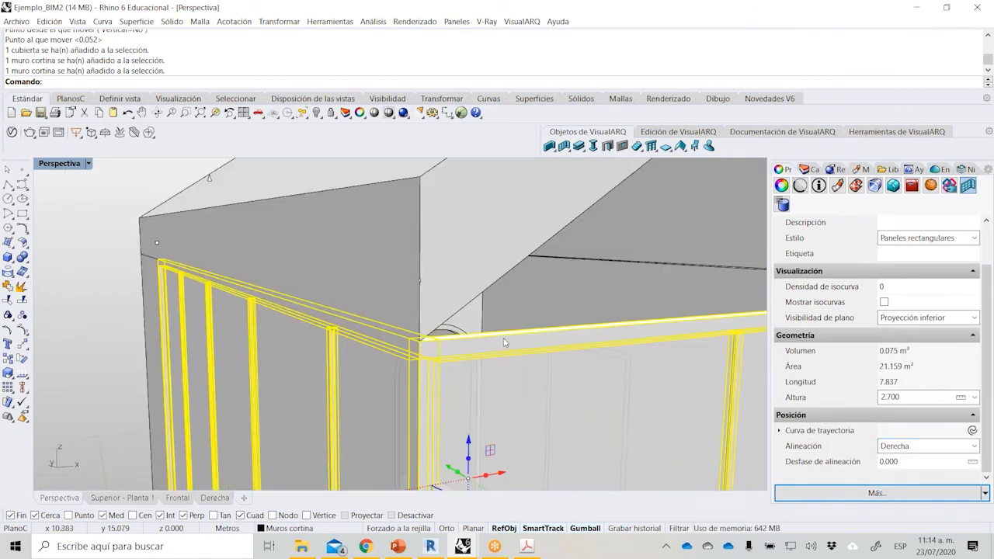
{"action": "left_click", "coordinate": [50, 314]}
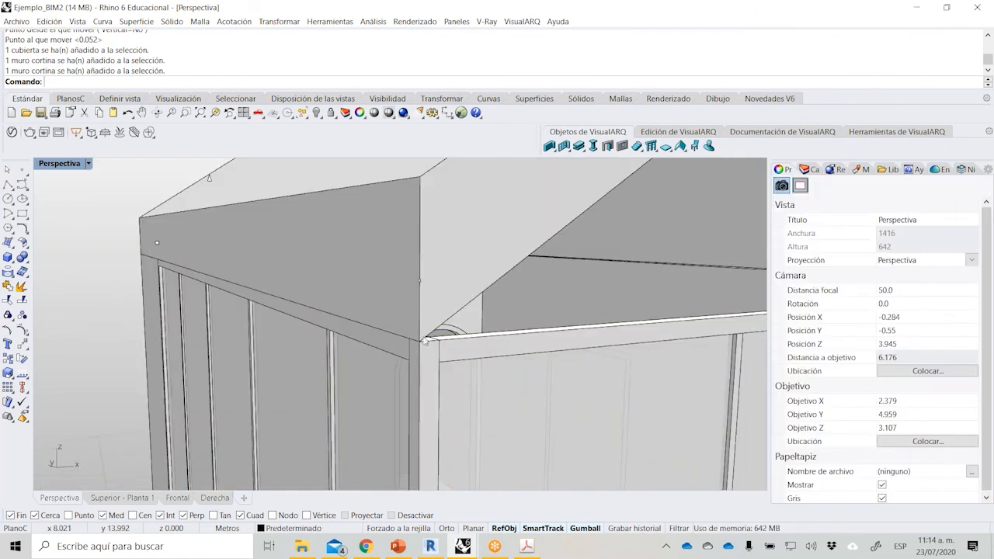
{"action": "scroll", "coordinate": [346, 301], "scroll_direction": "down", "scroll_amount": 5}
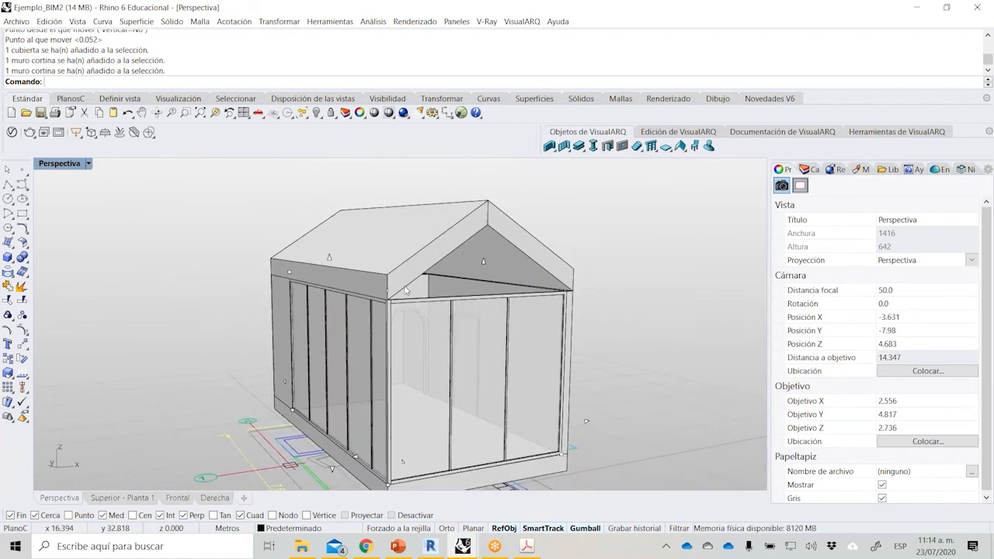
{"action": "mouse_move", "coordinate": [376, 294]}
{"action": "right_mouse_down"}
{"action": "mouse_move", "coordinate": [334, 281]}
{"action": "mouse_move", "coordinate": [391, 297]}
{"action": "right_mouse_up"}
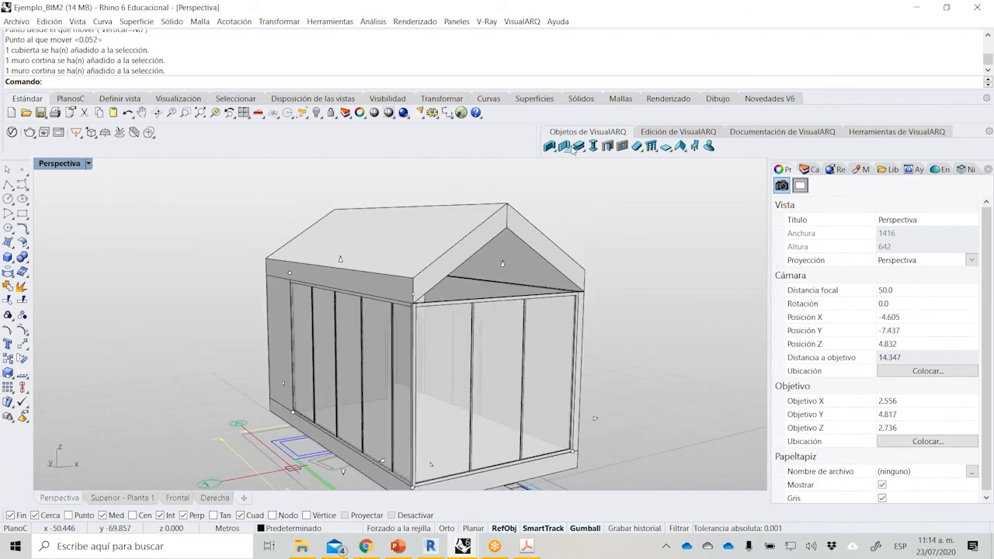
{"action": "left_click", "coordinate": [572, 149]}
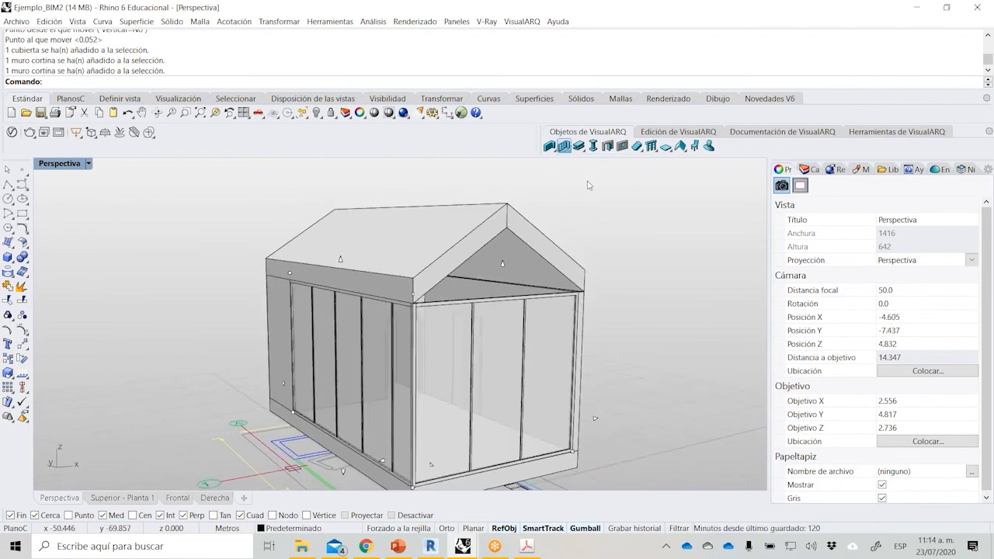
{"action": "left_click", "coordinate": [596, 165]}
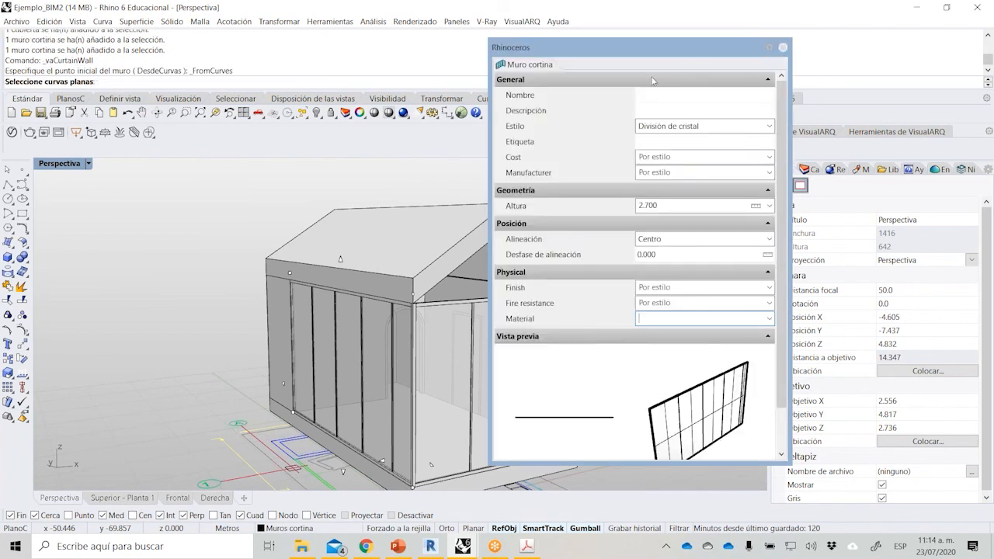
{"action": "left_click", "coordinate": [784, 48]}
Extend the curtain wall on the front gable side in the Superior direction up to the gabled roof.
{"action": "left_click", "coordinate": [565, 148]}
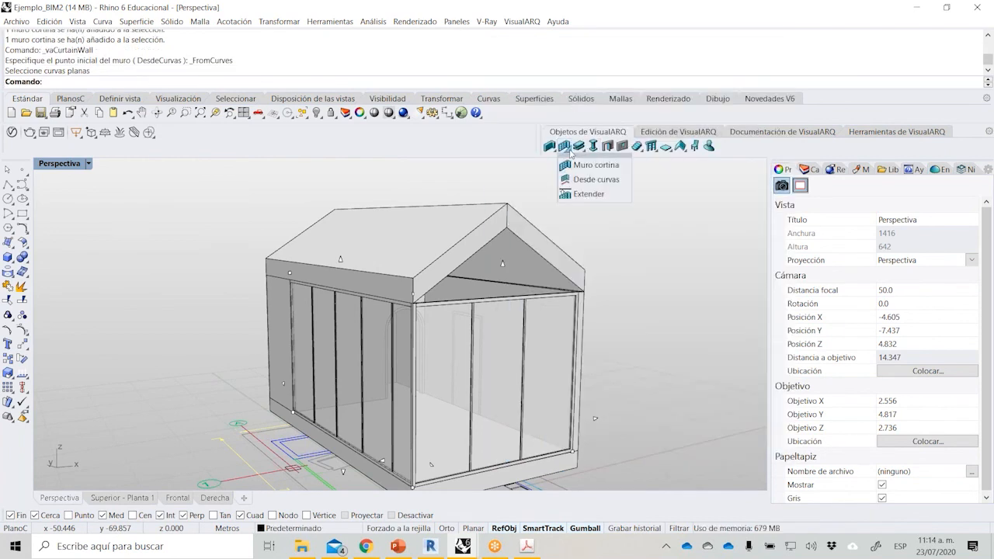
{"action": "left_click", "coordinate": [586, 197]}
{"action": "left_click", "coordinate": [513, 286]}
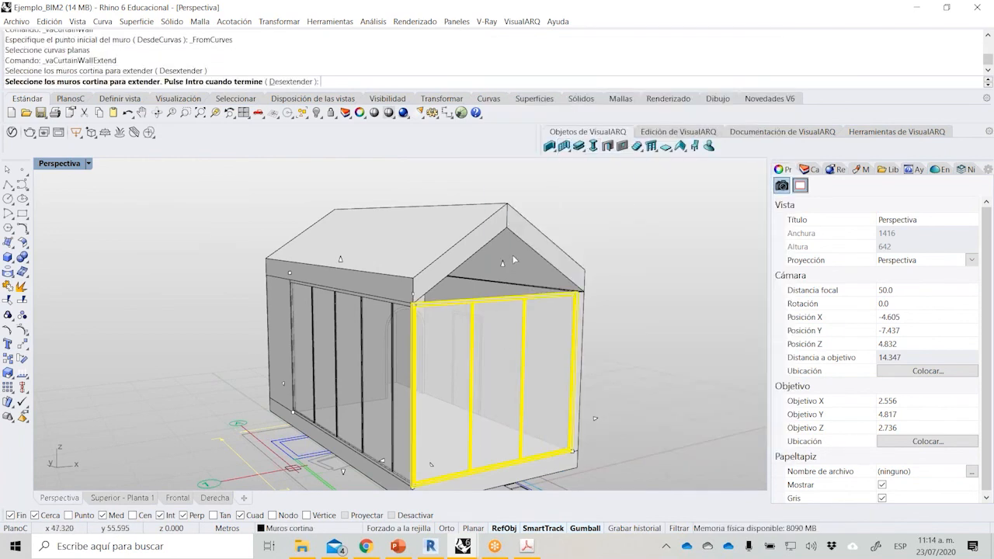
{"action": "right_click", "coordinate": [514, 252]}
{"action": "left_click", "coordinate": [152, 83]}
{"action": "left_click", "coordinate": [544, 246]}
{"action": "right_click", "coordinate": [431, 465]}
{"action": "scroll", "coordinate": [403, 327], "scroll_direction": "up", "scroll_amount": 2}
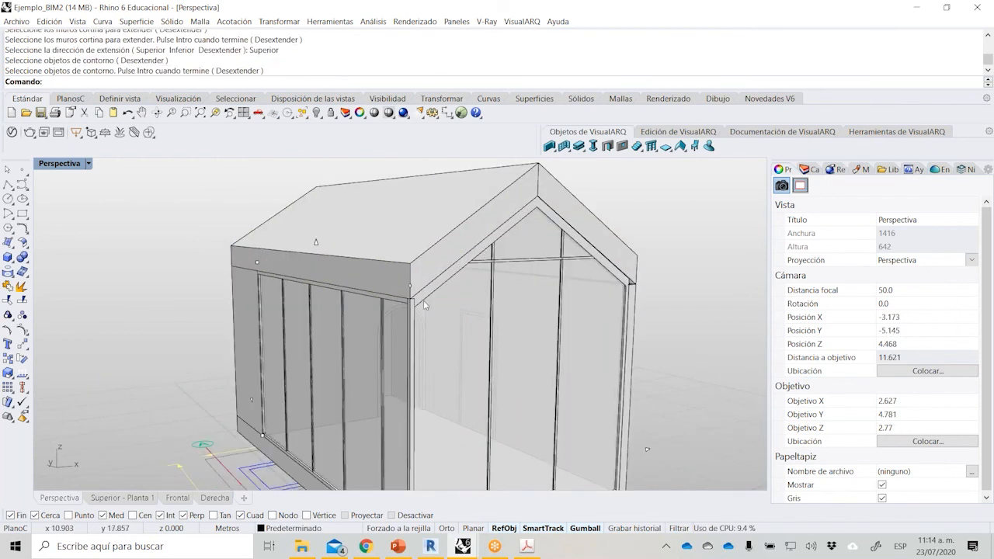
Extend the solid back wall and the interior wall with the arched opening in the Superior direction up to the roof.
{"action": "right_click_drag", "start_coordinate": [588, 310], "coordinate": [661, 276]}
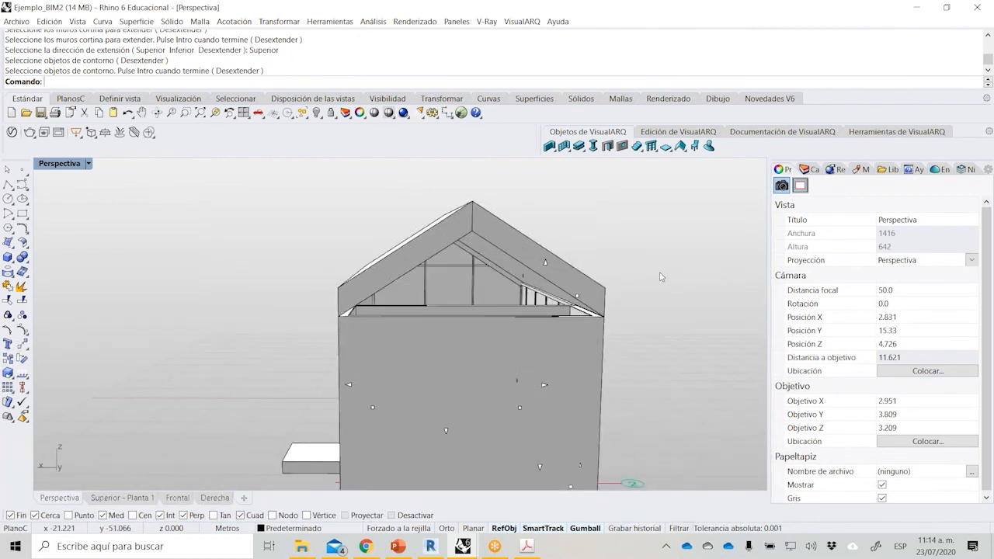
{"action": "left_click", "coordinate": [554, 152]}
{"action": "left_click", "coordinate": [566, 207]}
{"action": "left_click", "coordinate": [474, 327]}
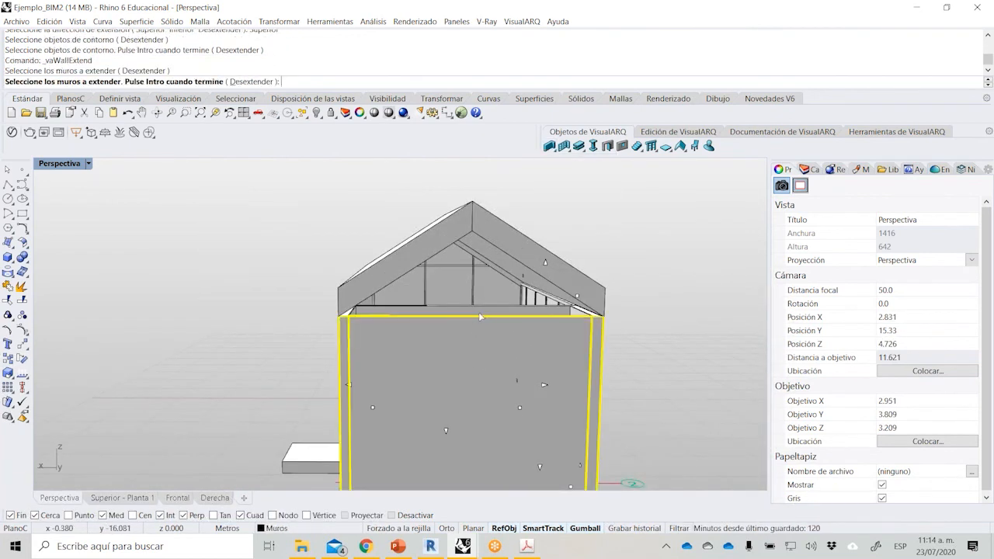
{"action": "left_click", "coordinate": [482, 312]}
{"action": "right_click", "coordinate": [473, 277]}
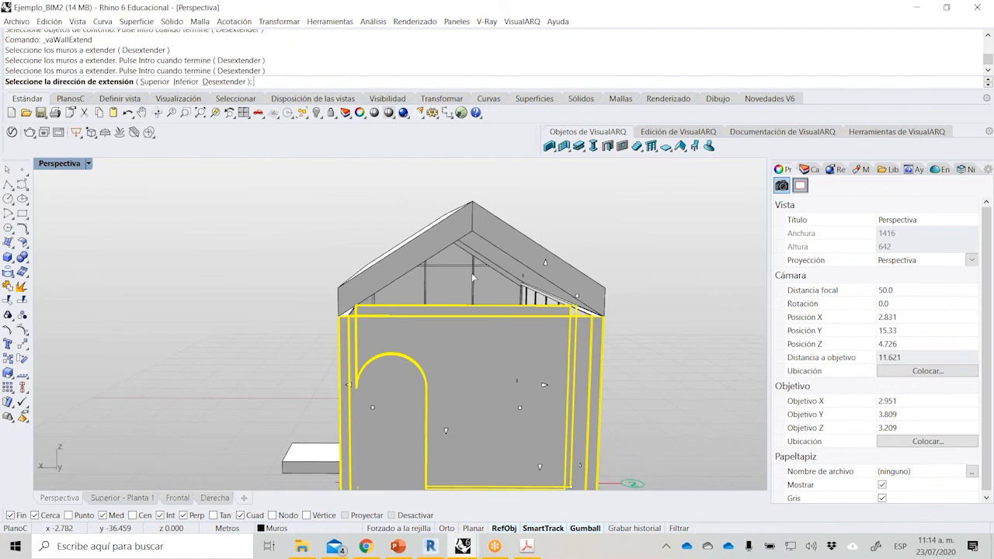
{"action": "left_click", "coordinate": [155, 81]}
{"action": "left_click", "coordinate": [470, 226]}
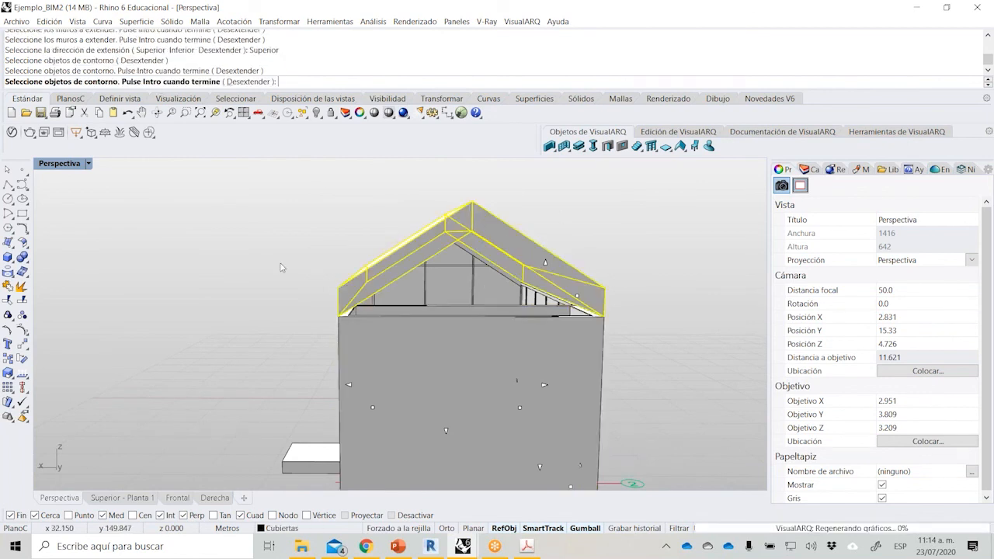
{"action": "right_click_drag", "start_coordinate": [224, 300], "coordinate": [534, 347]}
{"action": "scroll", "coordinate": [472, 234], "scroll_direction": "down", "scroll_amount": 6}
{"action": "scroll", "coordinate": [532, 346], "scroll_direction": "up", "scroll_amount": 2}
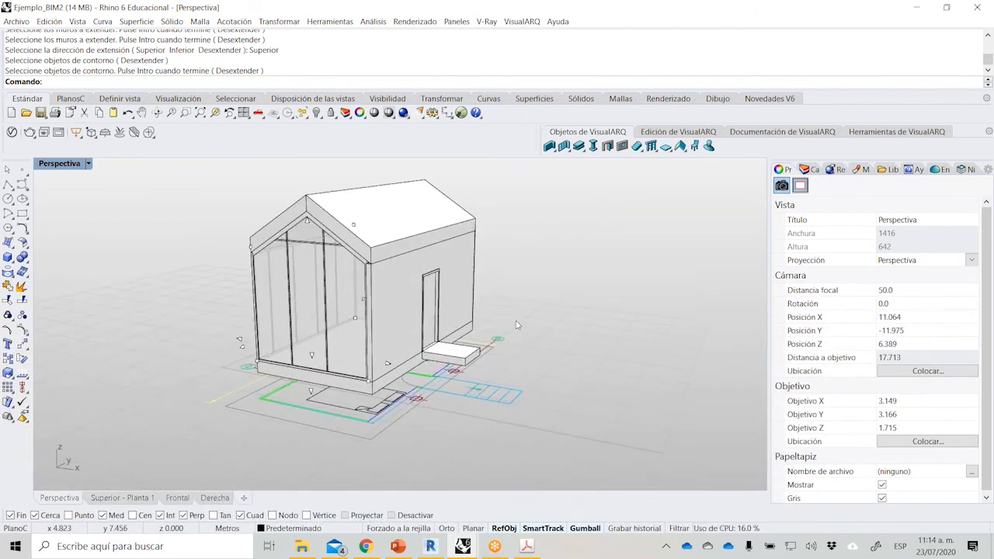
Begin a Planchas style stair at the outer end of the stair plan, set its number of steps to 4, and exit the command.
{"action": "left_click", "coordinate": [638, 147]}
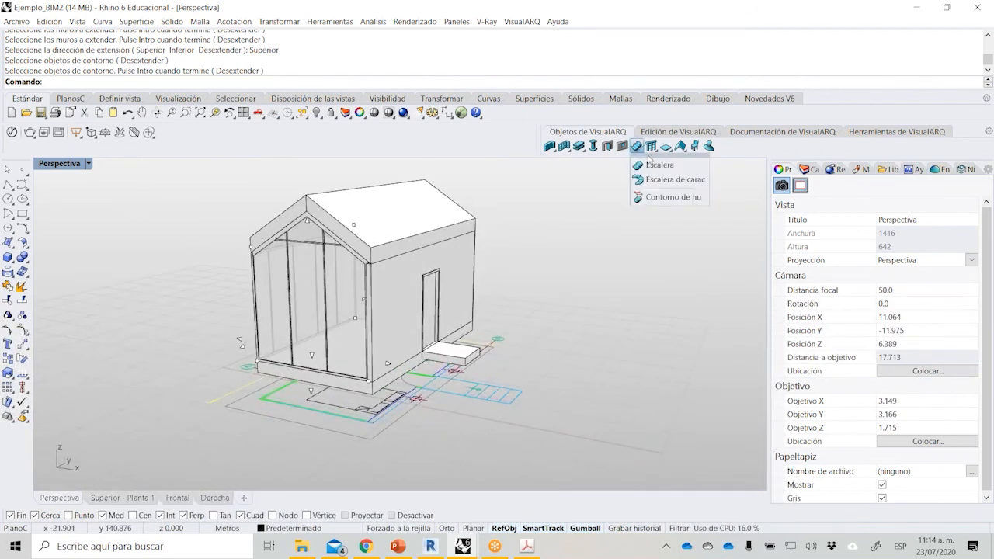
{"action": "left_click", "coordinate": [653, 164]}
{"action": "left_click", "coordinate": [703, 126]}
{"action": "left_click", "coordinate": [655, 195]}
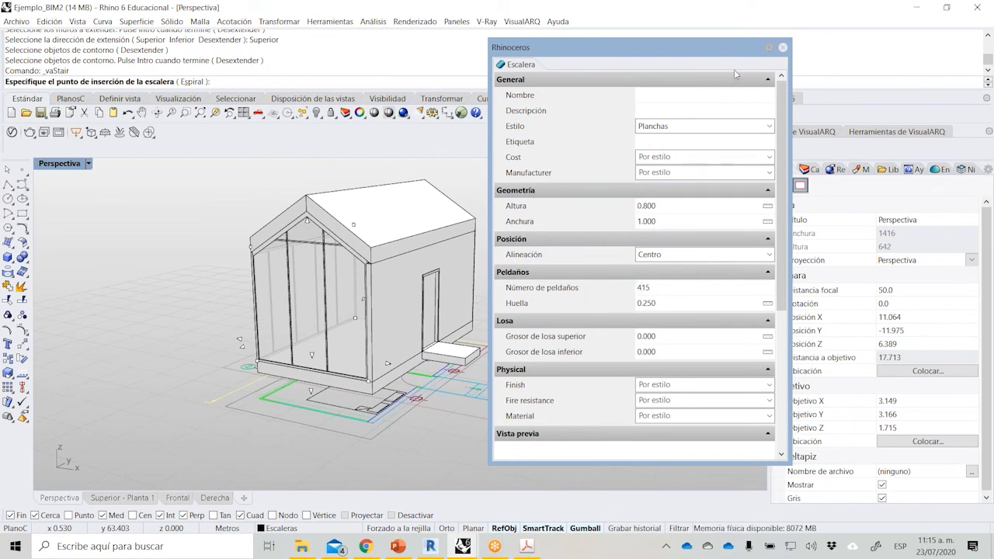
{"action": "left_click_drag", "start_coordinate": [728, 51], "coordinate": [861, 51]}
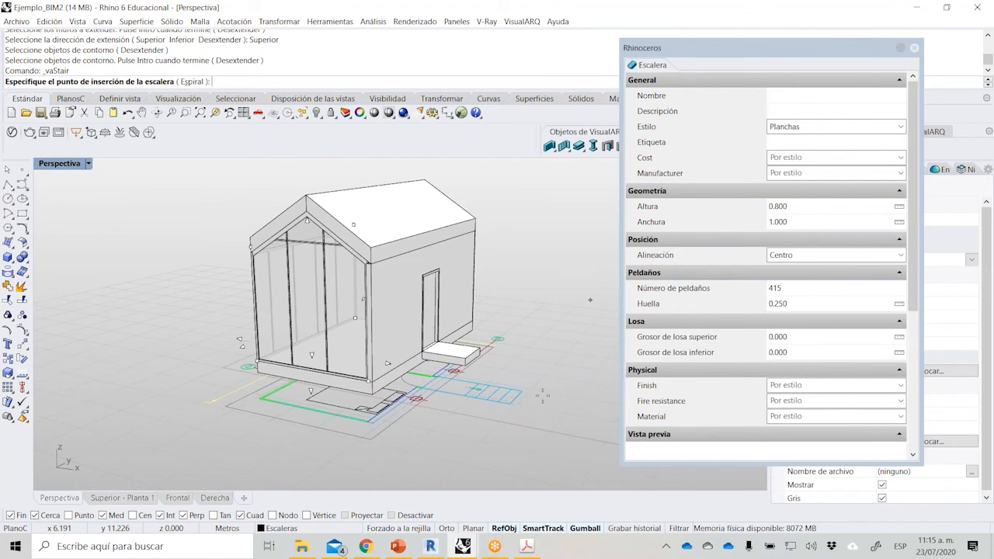
{"action": "scroll", "coordinate": [520, 388], "scroll_direction": "up", "scroll_amount": 2}
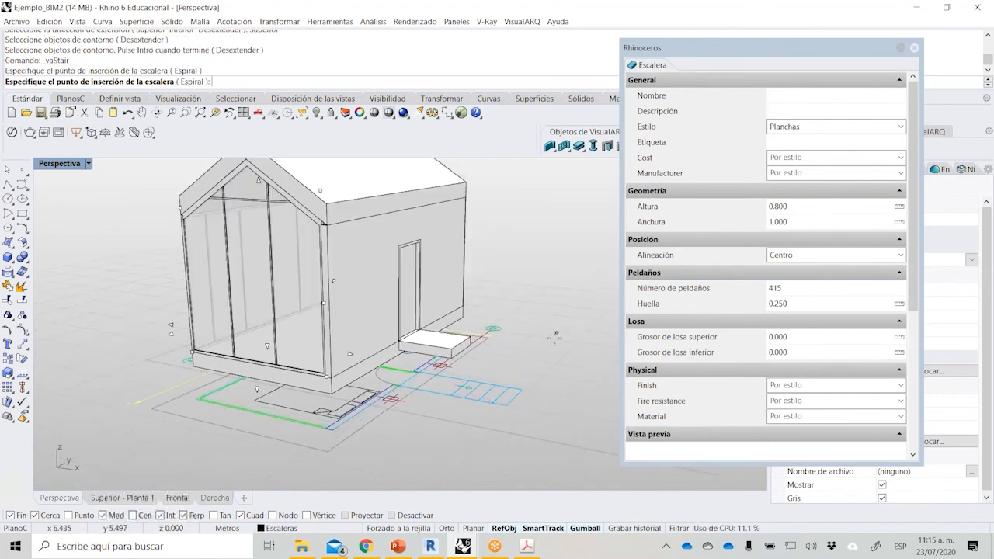
{"action": "left_click", "coordinate": [465, 351]}
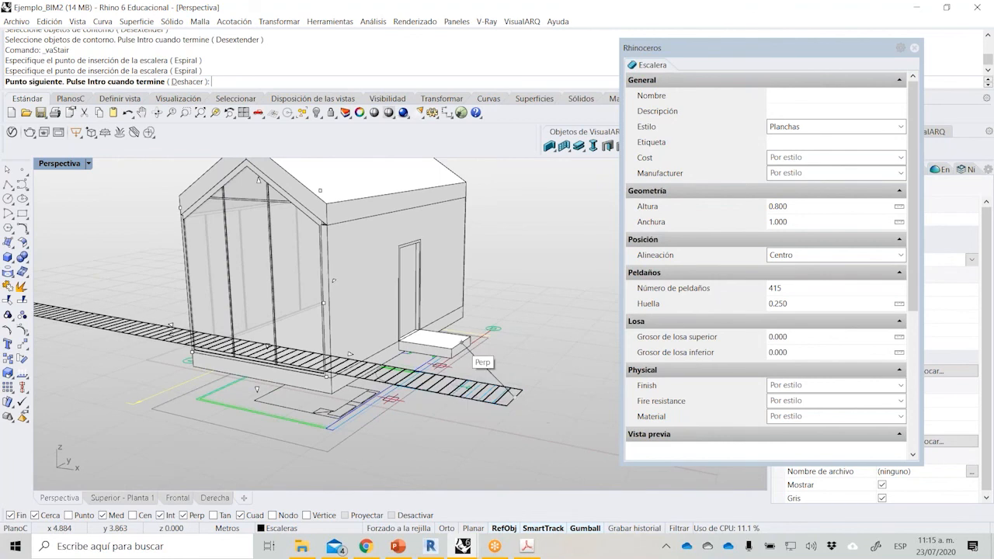
{"action": "left_click", "coordinate": [794, 291]}
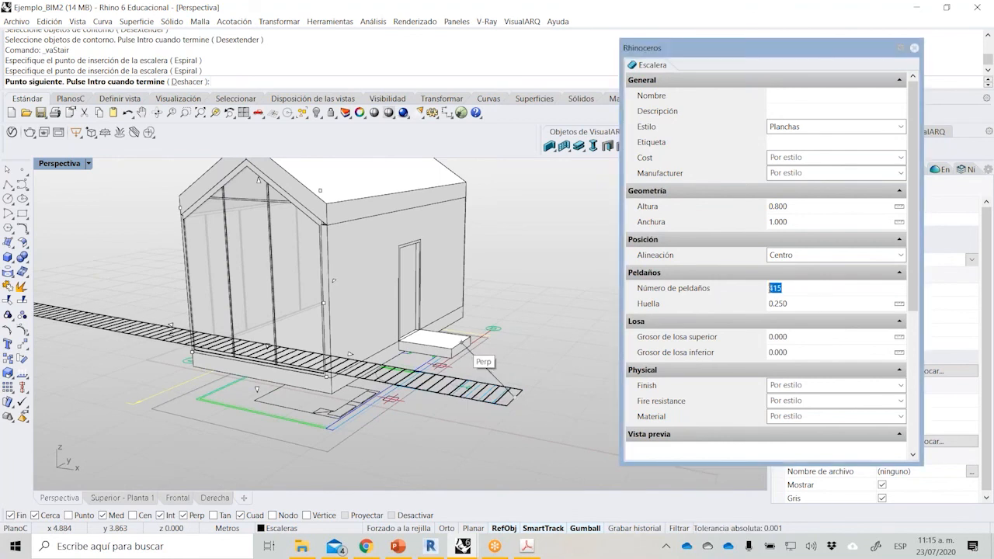
{"action": "type", "text": "4"}
{"action": "key", "text": "Return"}
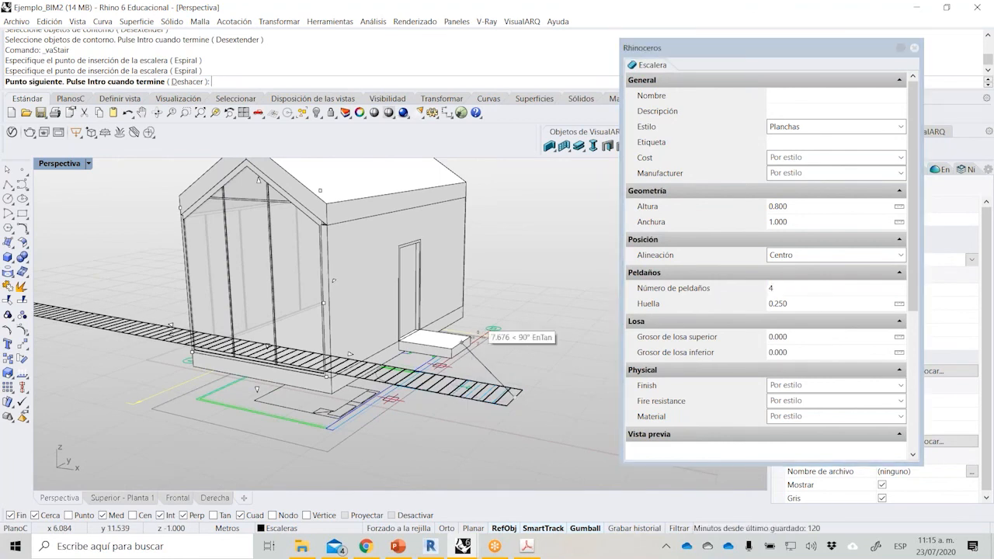
{"action": "key", "text": "Escape"}
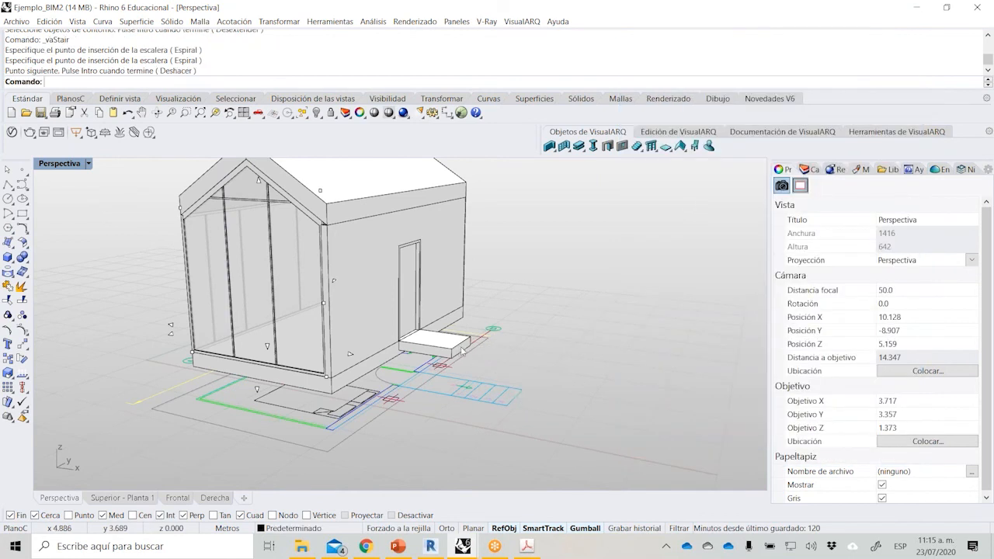
Draw the 4-step Planchas stair from the midpoint of the plan's outermost step line toward the entrance landing.
{"action": "right_click", "coordinate": [517, 387]}
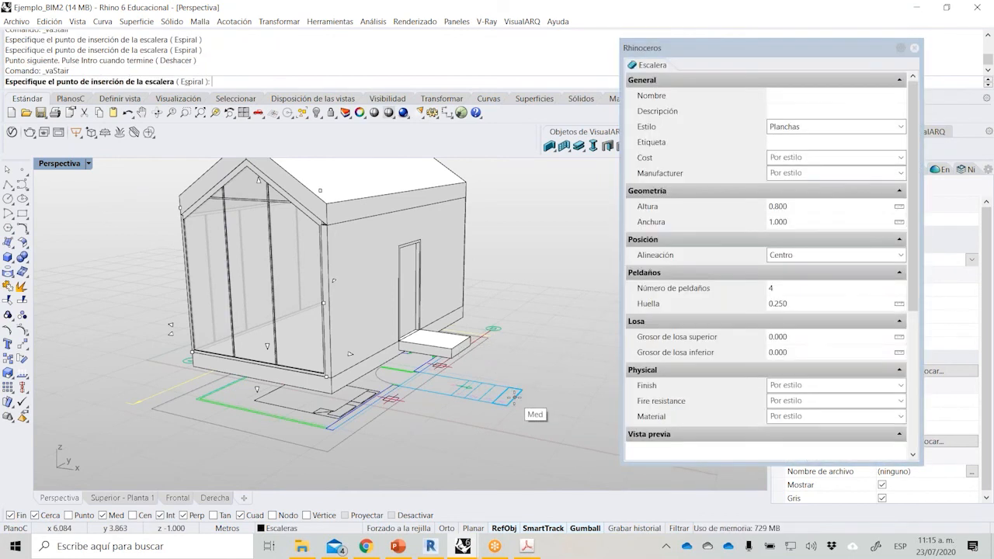
{"action": "left_click", "coordinate": [516, 382]}
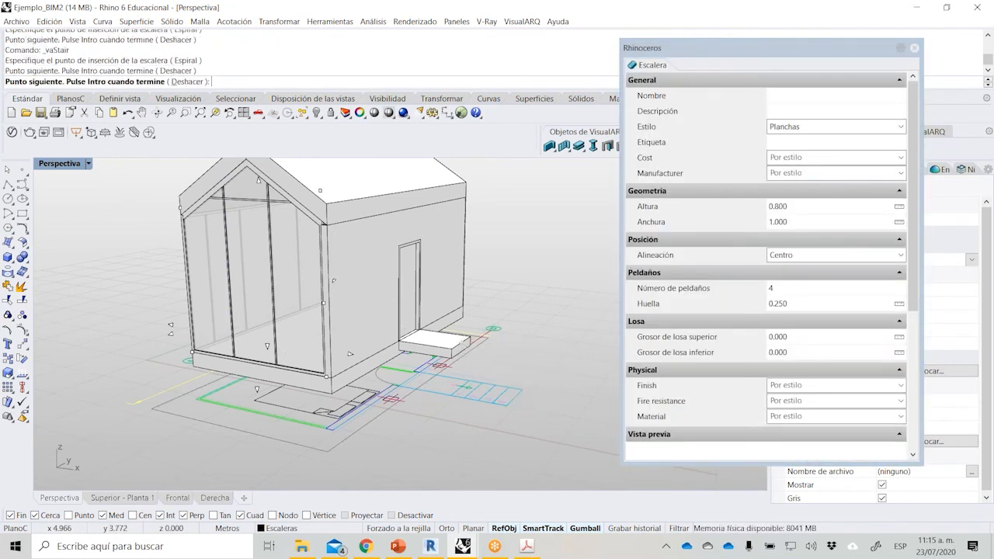
{"action": "key", "text": "Return"}
{"action": "scroll", "coordinate": [544, 357], "scroll_direction": "up", "scroll_amount": 5}
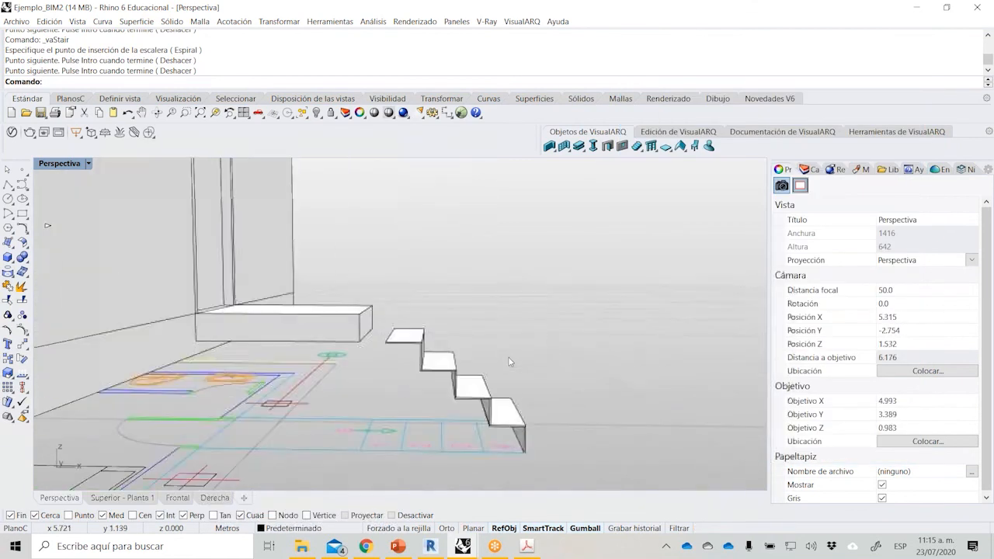
Change the stair's number of steps to 5 in its properties and deselect it.
{"action": "left_click", "coordinate": [448, 376]}
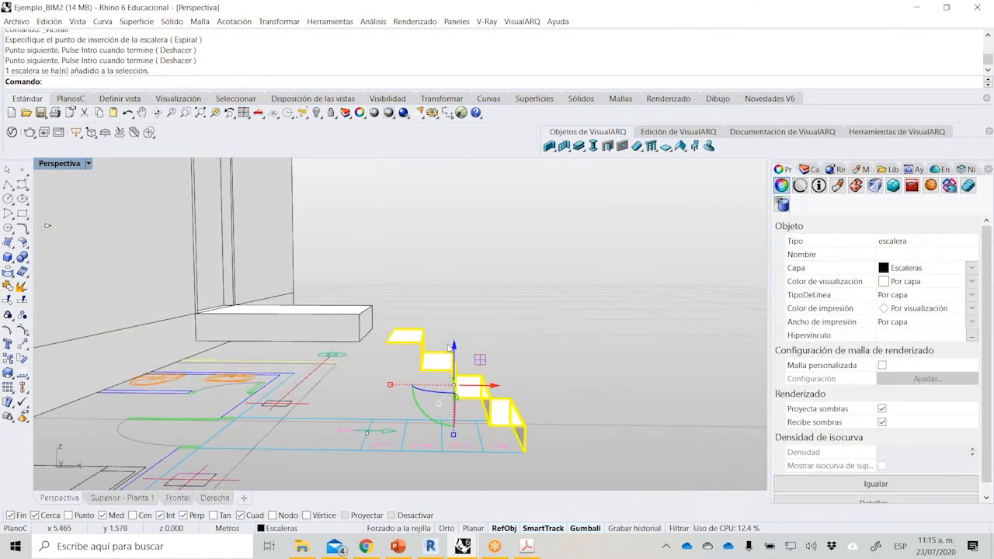
{"action": "left_click", "coordinate": [968, 185]}
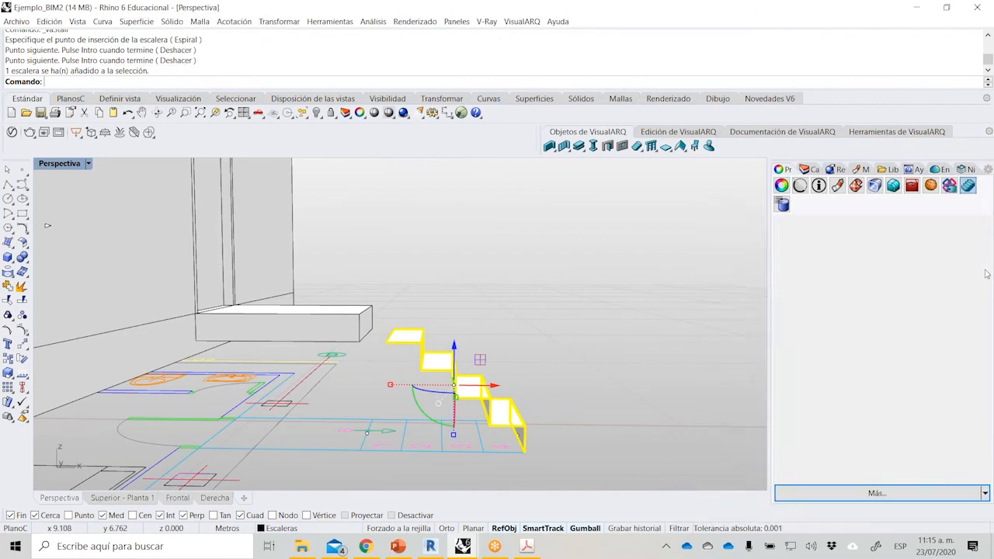
{"action": "scroll", "coordinate": [953, 394], "scroll_direction": "down", "scroll_amount": 4}
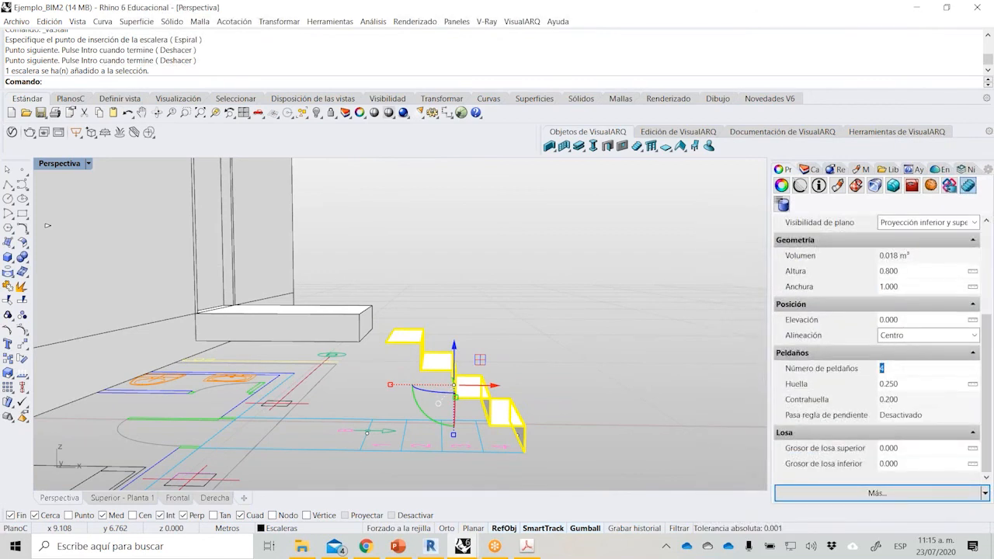
{"action": "key", "text": "Return"}
{"action": "left_click", "coordinate": [611, 361]}
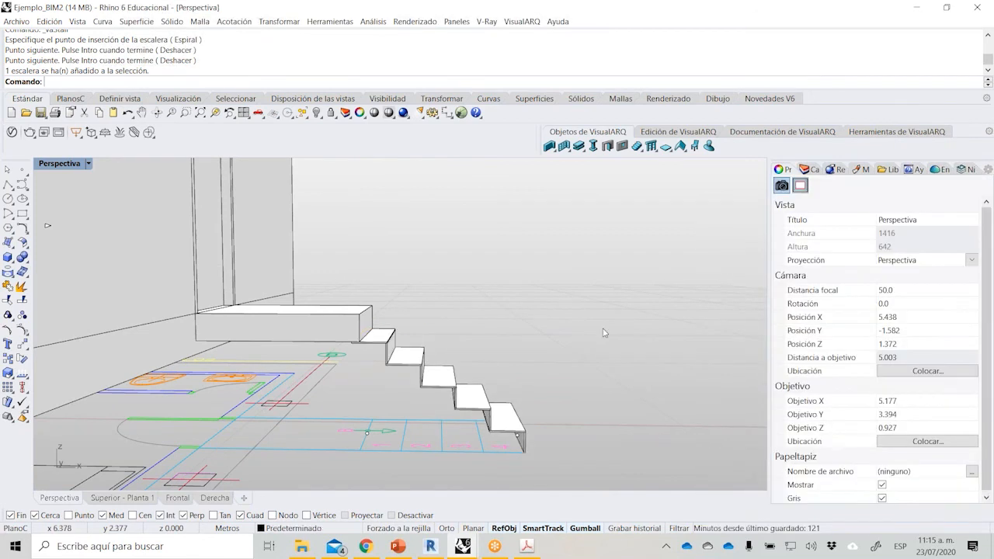
{"action": "scroll", "coordinate": [605, 331], "scroll_direction": "down", "scroll_amount": 6}
{"action": "scroll", "coordinate": [617, 336], "scroll_direction": "down", "scroll_amount": 8}
{"action": "right_click_drag", "start_coordinate": [617, 337], "coordinate": [596, 354]}
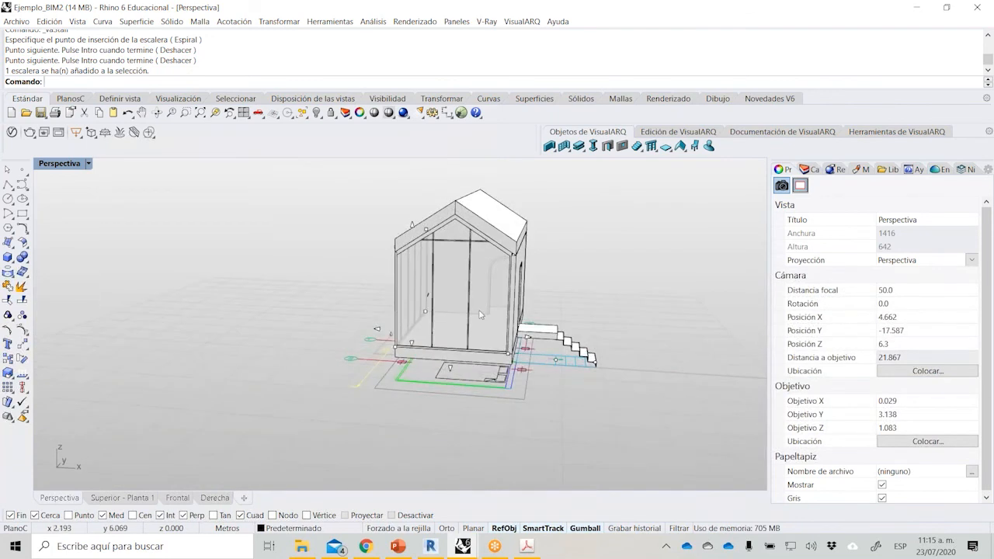
Insert a Cama Savanna bed near the glazed end of the room, rotated orthogonally with its headboard toward the entrance side.
{"action": "right_click_drag", "start_coordinate": [472, 337], "coordinate": [586, 309]}
{"action": "scroll", "coordinate": [561, 292], "scroll_direction": "up", "scroll_amount": 4}
{"action": "right_click_drag", "start_coordinate": [530, 278], "coordinate": [552, 286]}
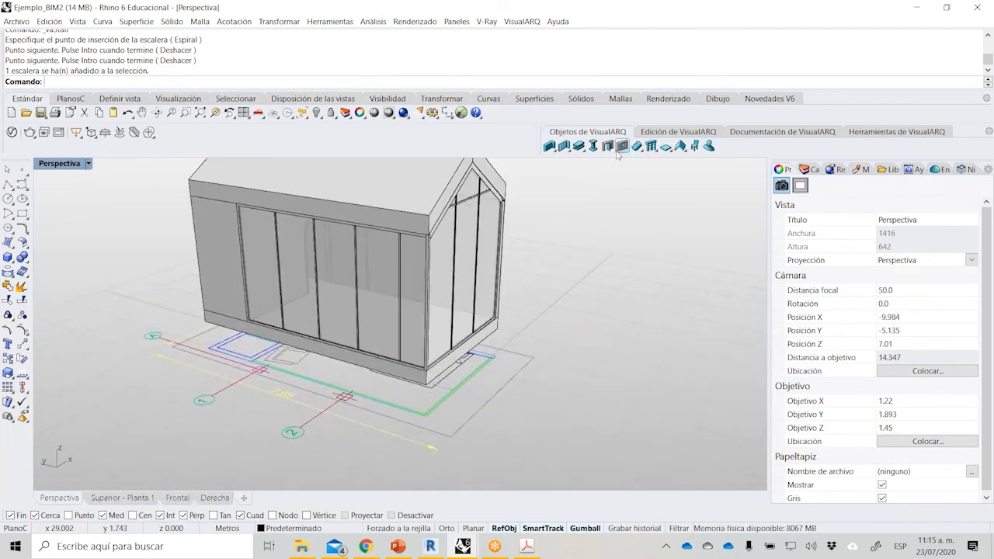
{"action": "left_click", "coordinate": [695, 147]}
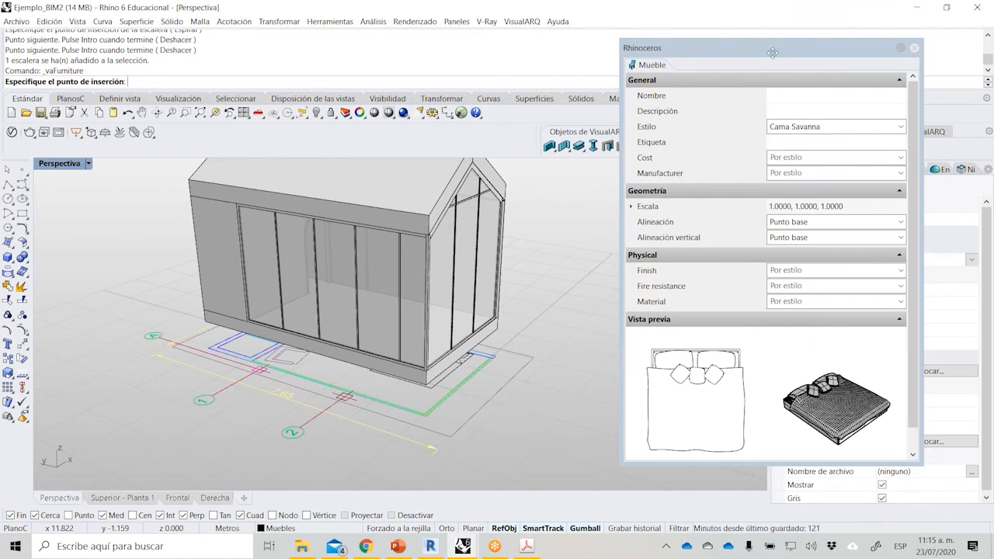
{"action": "left_click_drag", "start_coordinate": [773, 53], "coordinate": [745, 48]}
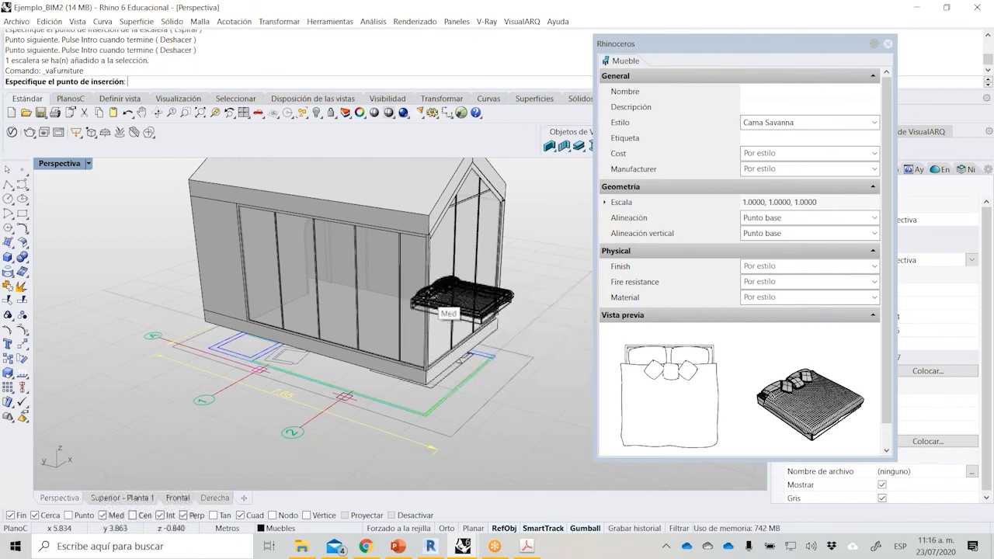
{"action": "left_click", "coordinate": [443, 314]}
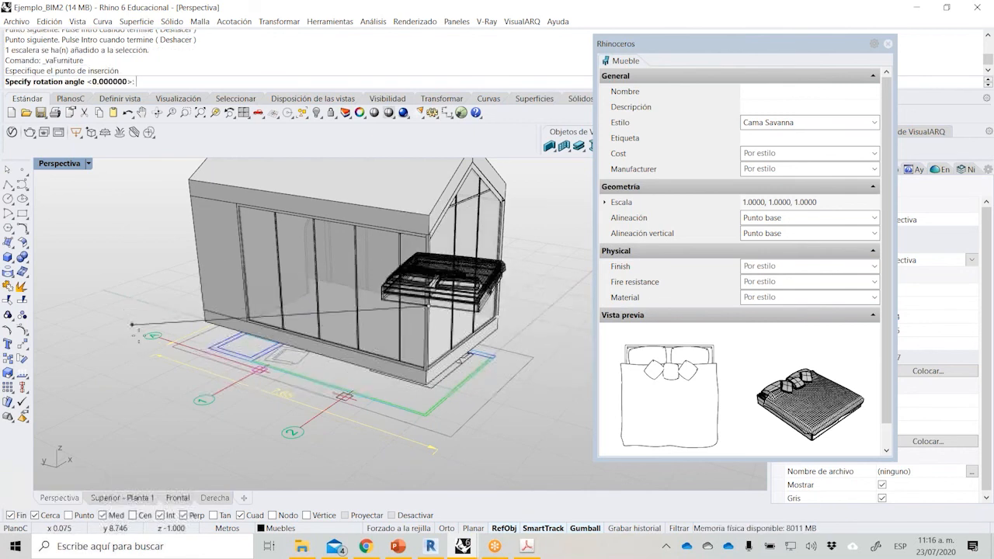
{"action": "scroll", "coordinate": [479, 227], "scroll_direction": "down", "scroll_amount": 3}
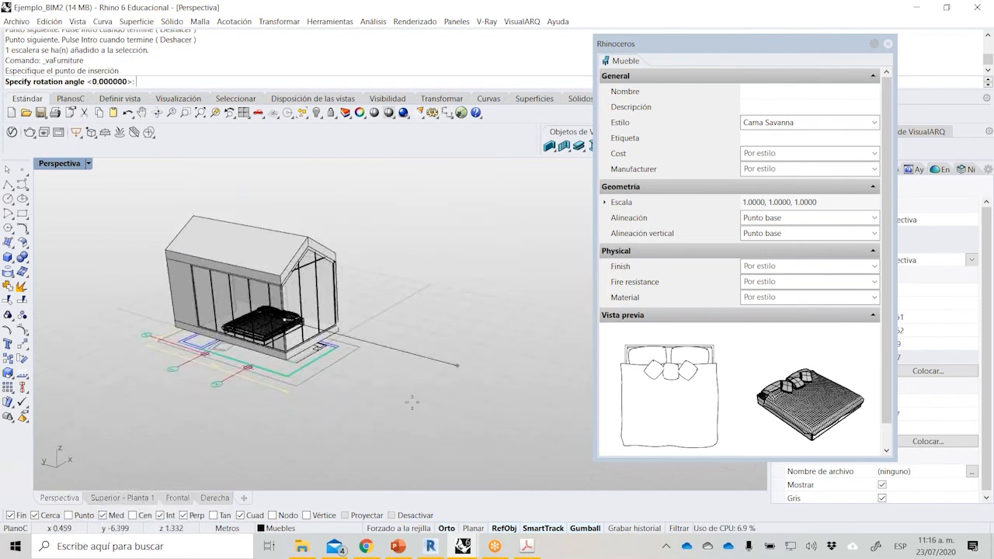
{"action": "left_click", "coordinate": [457, 365]}
{"action": "key", "text": "Escape"}
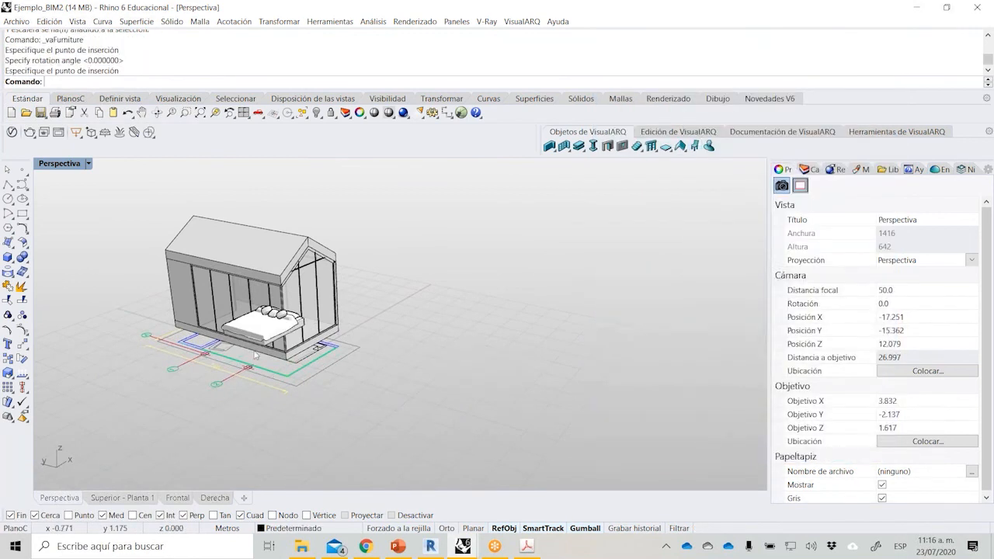
Move the bed away from the long curtain wall so that it sits fully inside the room.
{"action": "scroll", "coordinate": [315, 289], "scroll_direction": "up", "scroll_amount": 5}
{"action": "right_click_drag", "start_coordinate": [315, 289], "coordinate": [325, 315]}
{"action": "left_click", "coordinate": [381, 317]}
{"action": "right_click_drag", "start_coordinate": [504, 331], "coordinate": [412, 342]}
{"action": "type", "text": "M"}
{"action": "key", "text": "Return"}
{"action": "left_click", "coordinate": [396, 303]}
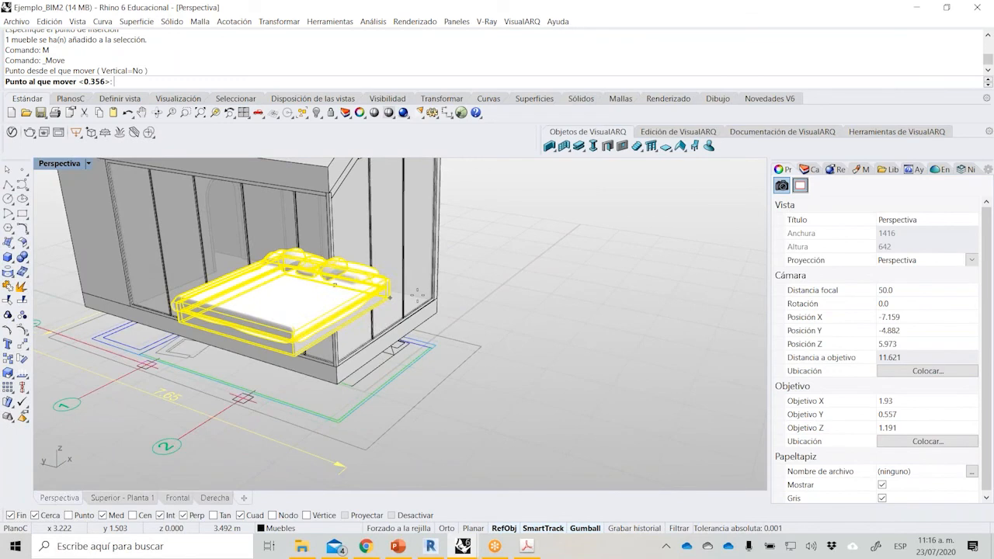
{"action": "scroll", "coordinate": [418, 295], "scroll_direction": "up", "scroll_amount": 2}
{"action": "left_click", "coordinate": [419, 297]}
Begin a column with the Rectangular style and the 25 x 45 cm profile.
{"action": "scroll", "coordinate": [548, 322], "scroll_direction": "down", "scroll_amount": 4}
{"action": "right_click_drag", "start_coordinate": [560, 348], "coordinate": [522, 297]}
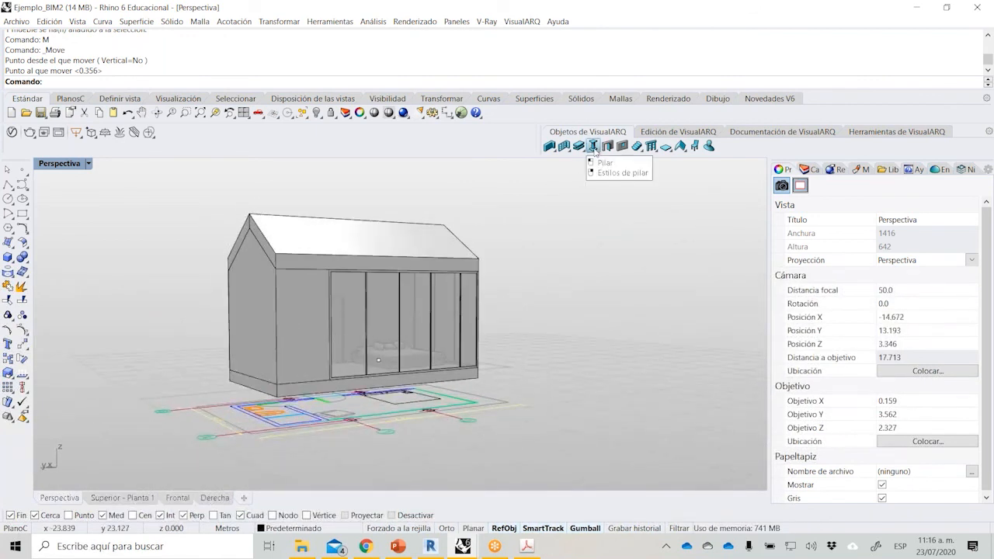
{"action": "left_click", "coordinate": [594, 147]}
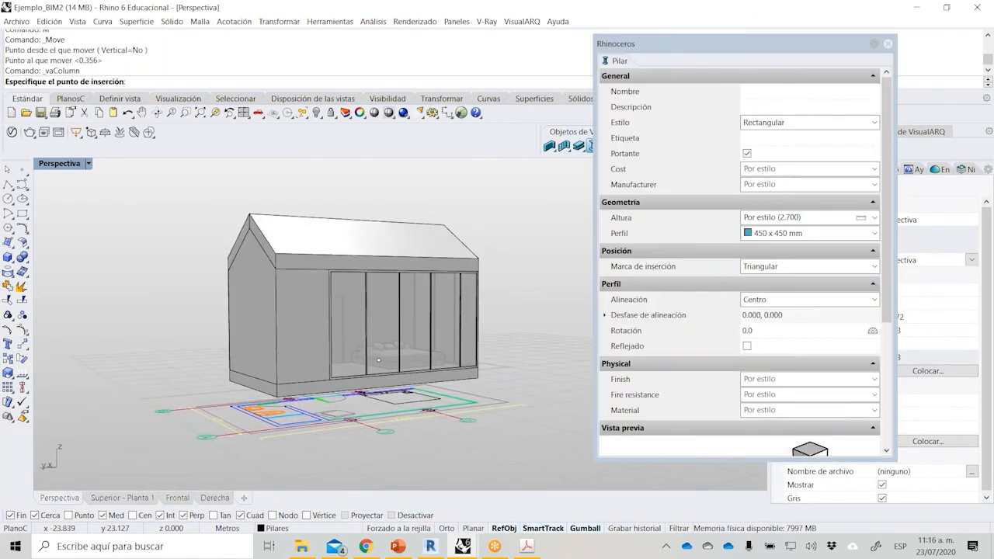
{"action": "scroll", "coordinate": [377, 396], "scroll_direction": "up", "scroll_amount": 3}
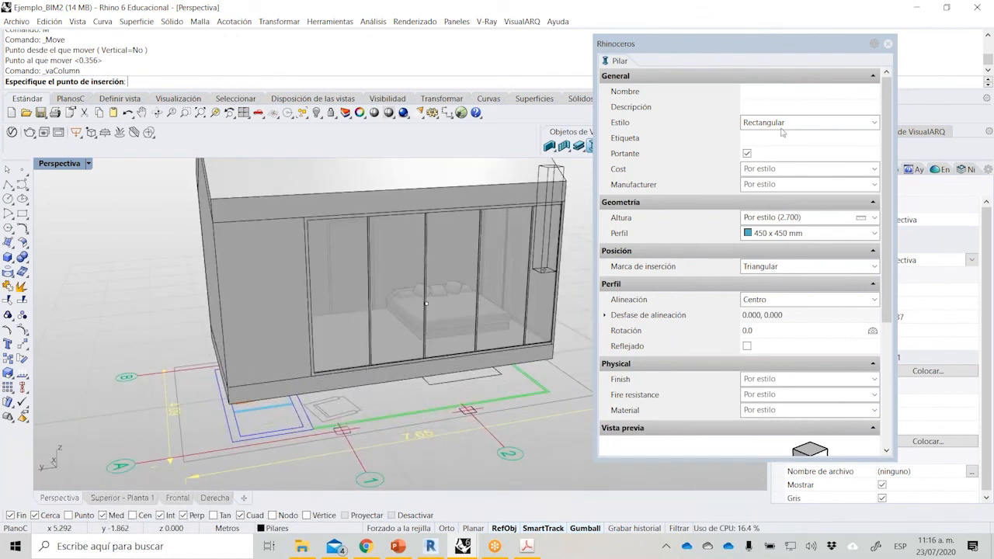
{"action": "left_click", "coordinate": [808, 123]}
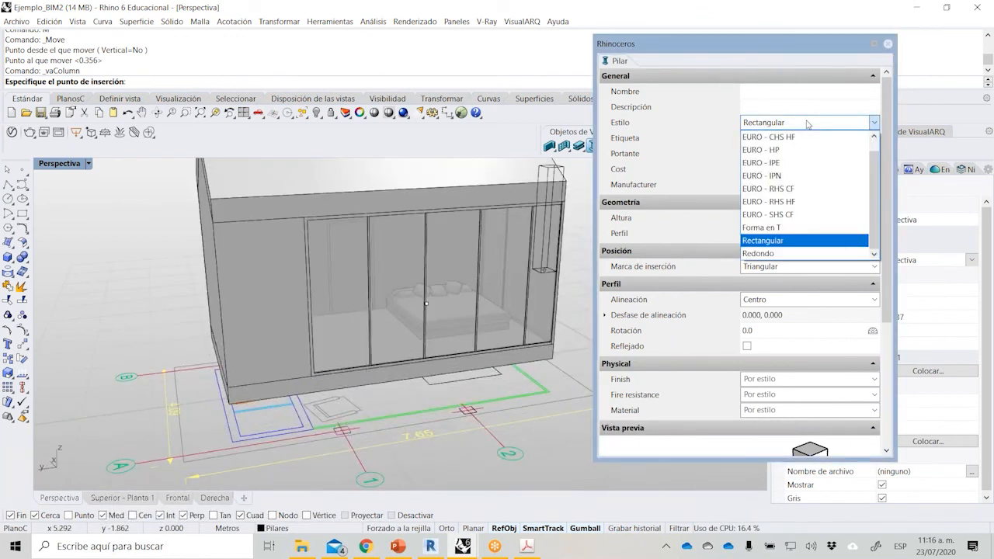
{"action": "left_click", "coordinate": [811, 239]}
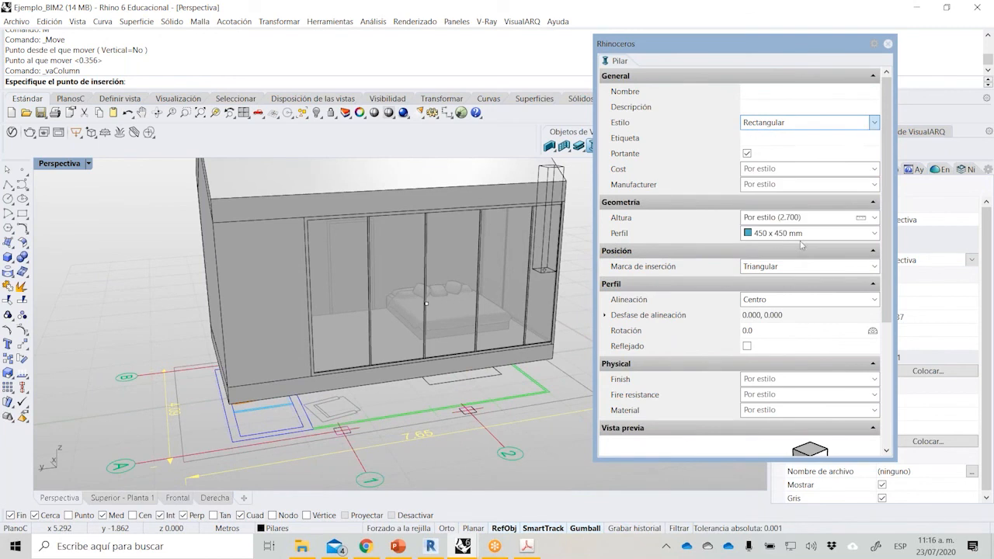
{"action": "left_click", "coordinate": [812, 234]}
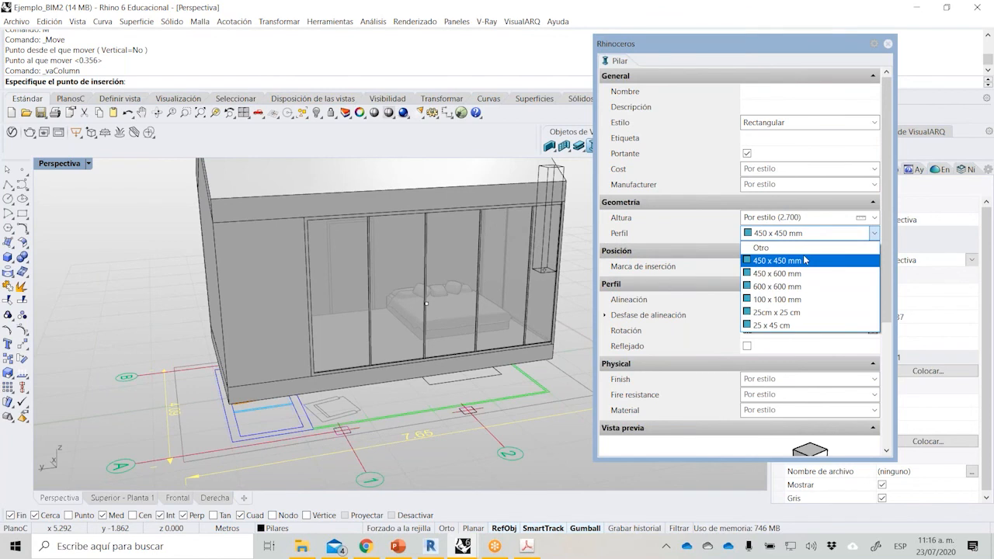
{"action": "left_click", "coordinate": [796, 325]}
Place the columns where grid axes 1 and 2 cross axis A, alongside the long curtain wall.
{"action": "scroll", "coordinate": [346, 432], "scroll_direction": "up", "scroll_amount": 3}
{"action": "left_click", "coordinate": [346, 427]}
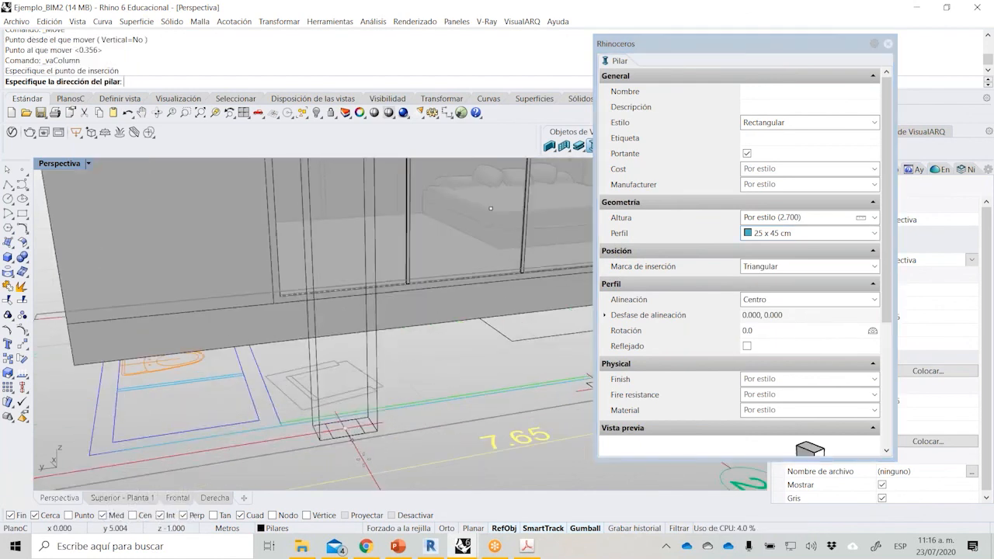
{"action": "left_click", "coordinate": [261, 428]}
{"action": "scroll", "coordinate": [264, 435], "scroll_direction": "down", "scroll_amount": 3}
{"action": "key", "text": "ctrl+z"}
{"action": "scroll", "coordinate": [466, 420], "scroll_direction": "up", "scroll_amount": 3}
{"action": "left_click", "coordinate": [462, 417]}
{"action": "left_click", "coordinate": [380, 435], "text": "shift"}
{"action": "scroll", "coordinate": [387, 423], "scroll_direction": "down", "scroll_amount": 4}
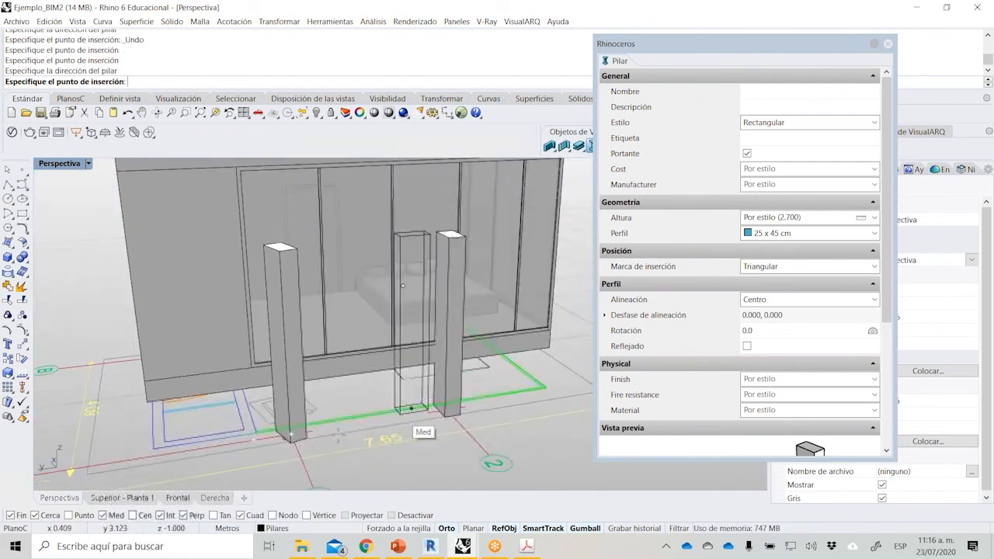
Place an orthogonally aligned replacement column at the crossing of axes 1 and A, and delete the misaligned column there.
{"action": "scroll", "coordinate": [292, 435], "scroll_direction": "up", "scroll_amount": 4}
{"action": "left_click", "coordinate": [290, 433]}
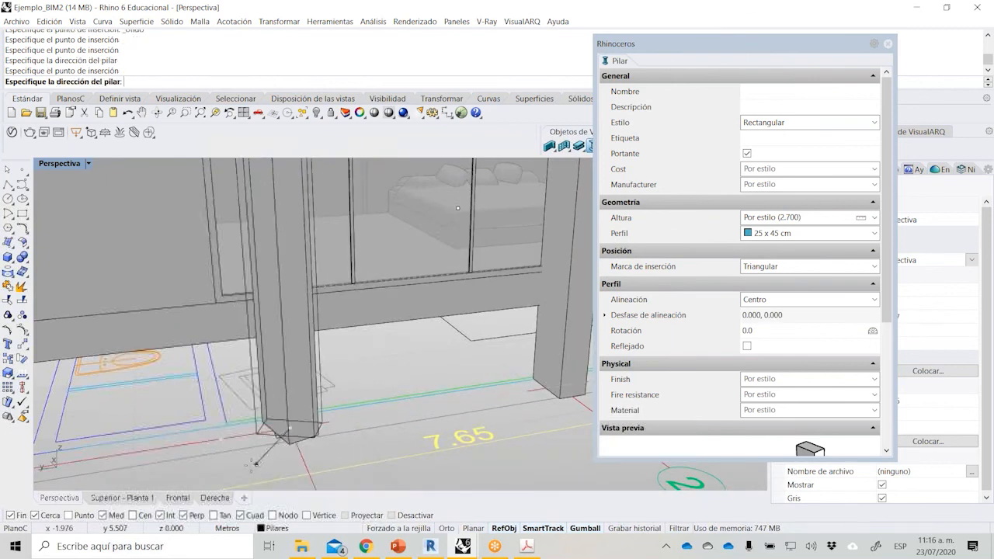
{"action": "left_click", "coordinate": [410, 372], "text": "shift"}
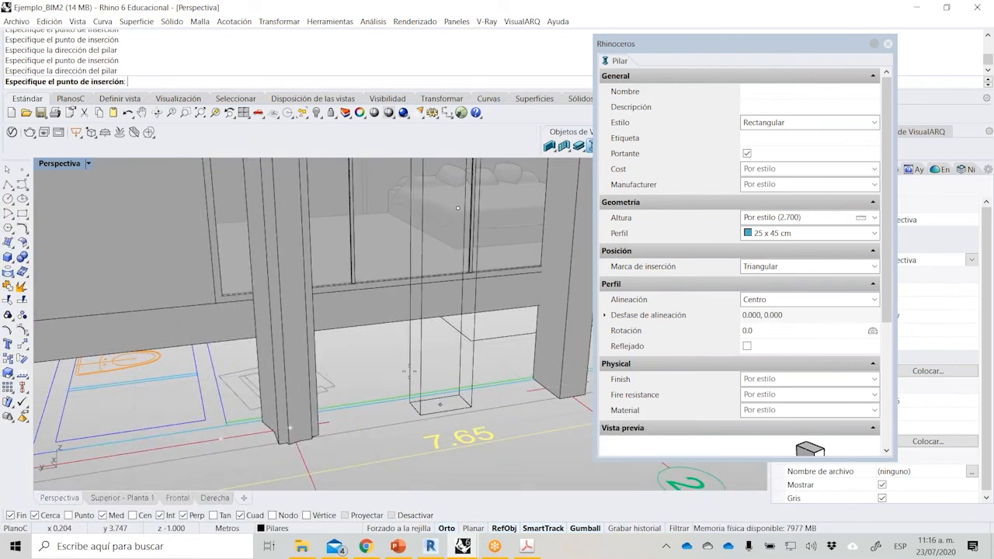
{"action": "key", "text": "Escape"}
{"action": "left_click", "coordinate": [313, 414]}
{"action": "key", "text": "Delete"}
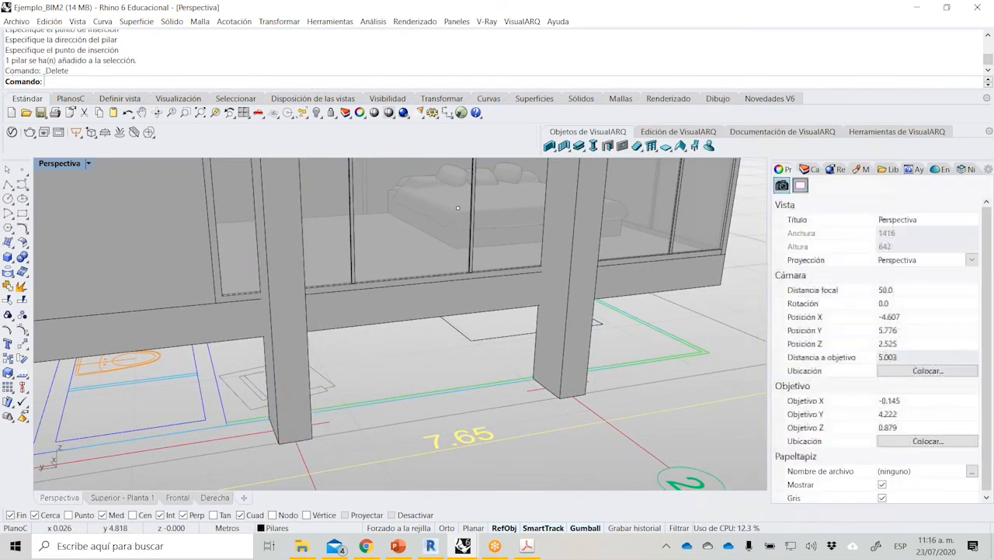
Set the height of both columns by picking the distance from a column's base up to the roof edge, and deselect them.
{"action": "scroll", "coordinate": [321, 437], "scroll_direction": "down", "scroll_amount": 8}
{"action": "right_click_drag", "start_coordinate": [303, 437], "coordinate": [375, 422]}
{"action": "left_click", "coordinate": [374, 422]}
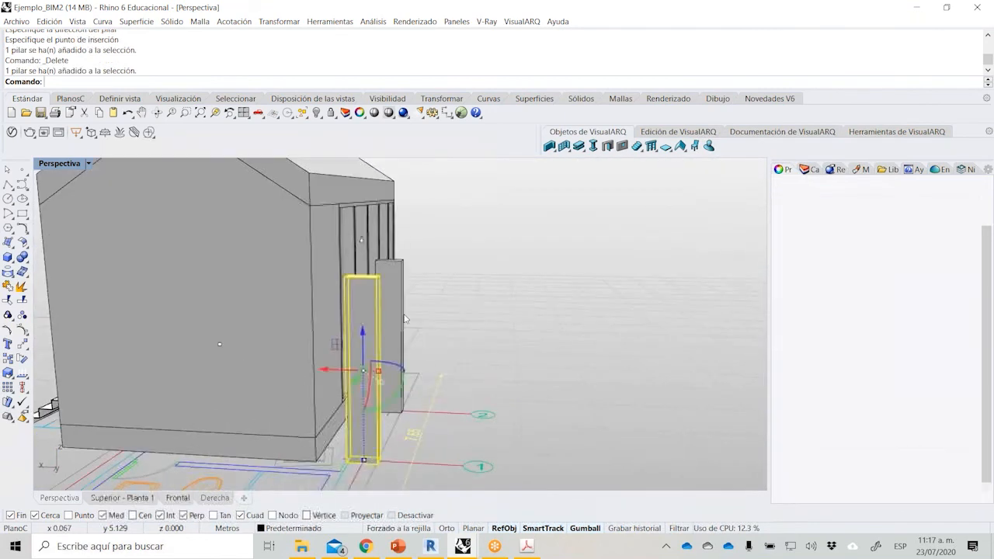
{"action": "right_click_drag", "start_coordinate": [404, 318], "coordinate": [435, 295]}
{"action": "left_click", "coordinate": [419, 278], "text": "shift"}
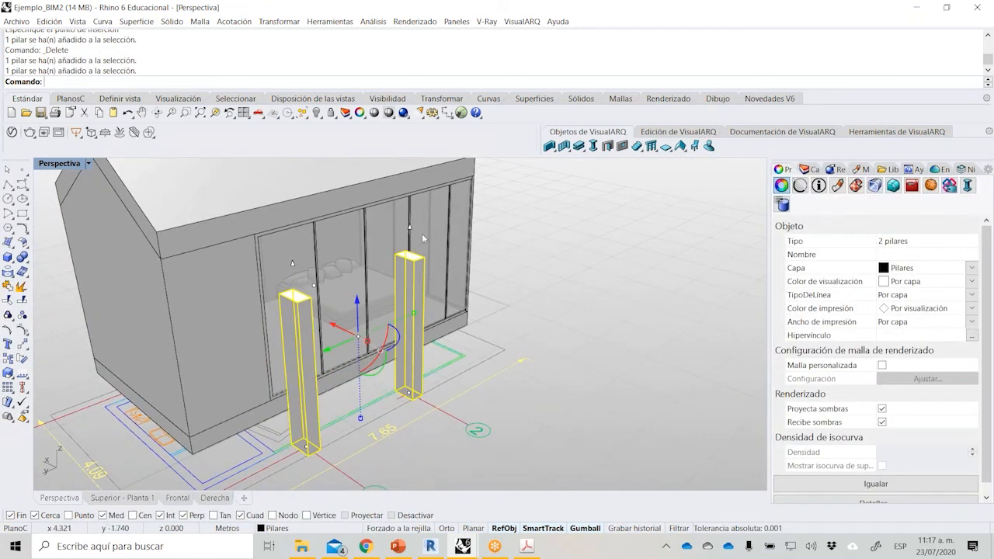
{"action": "right_click_drag", "start_coordinate": [321, 349], "coordinate": [342, 320]}
{"action": "left_click", "coordinate": [968, 186]}
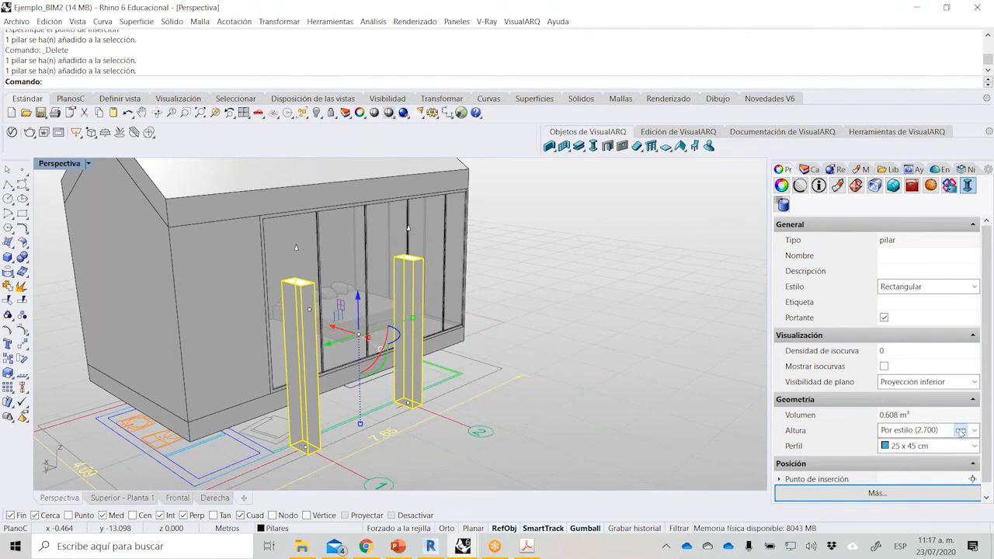
{"action": "left_click", "coordinate": [961, 432]}
{"action": "left_click", "coordinate": [305, 449]}
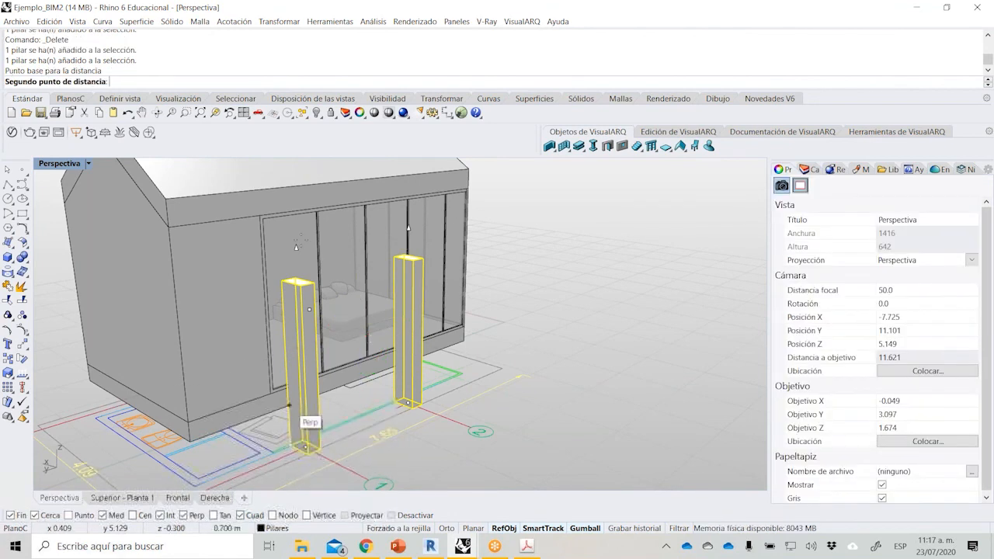
{"action": "left_click", "coordinate": [295, 202]}
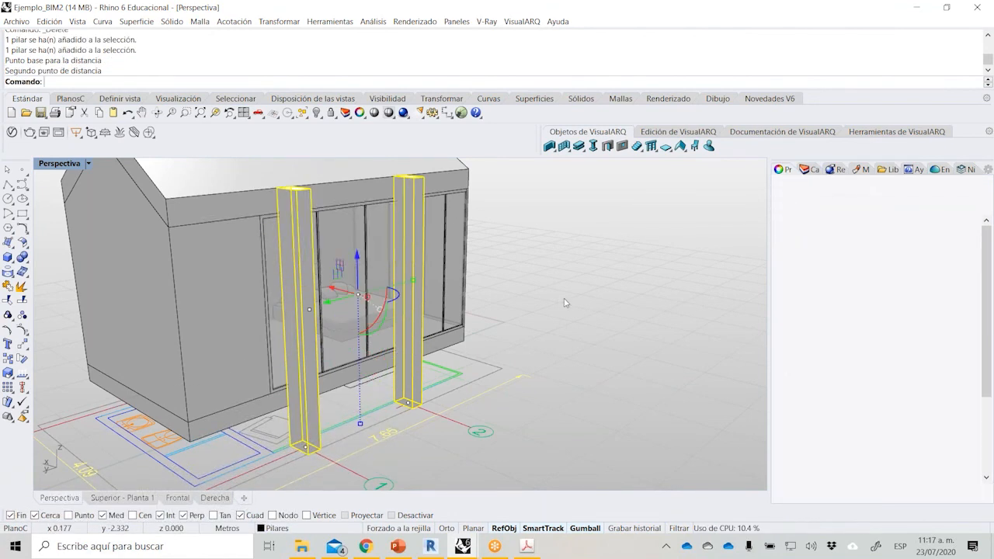
{"action": "left_click", "coordinate": [566, 303]}
Mirror a copy of both columns to the opposite side of the house across its longitudinal centerline.
{"action": "scroll", "coordinate": [567, 303], "scroll_direction": "down", "scroll_amount": 3}
{"action": "right_click_drag", "start_coordinate": [612, 338], "coordinate": [411, 350]}
{"action": "left_click", "coordinate": [454, 373]}
{"action": "left_click", "coordinate": [340, 380], "text": "shift"}
{"action": "type", "text": "Reflejar"}
{"action": "key", "text": "Return"}
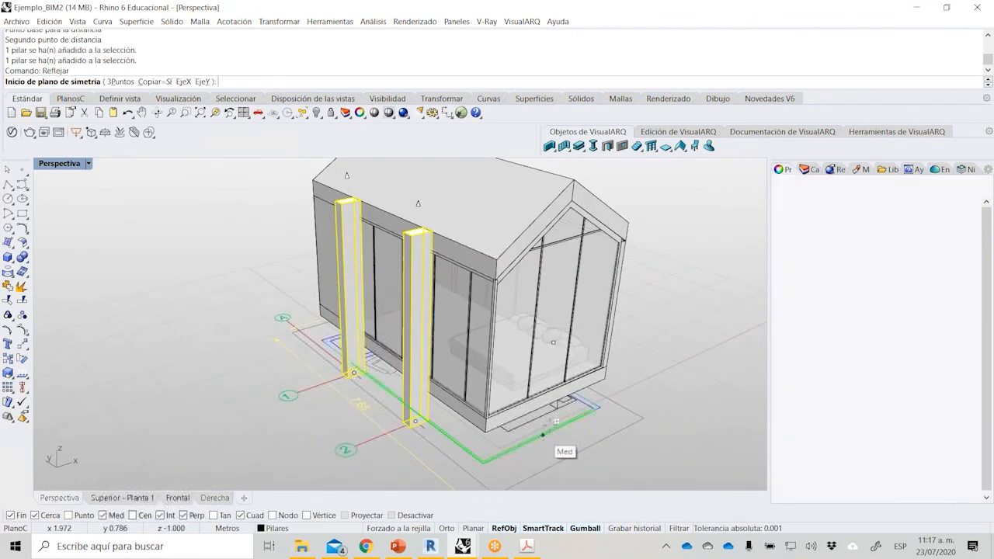
{"action": "left_click", "coordinate": [556, 419]}
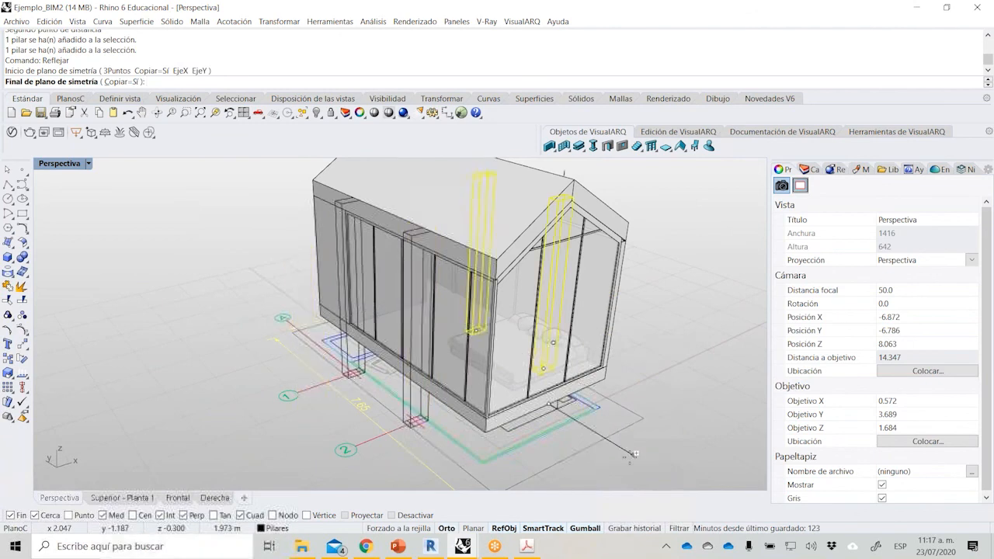
{"action": "left_click", "coordinate": [635, 454], "text": "shift"}
Delete the reference plan's curves and blocks beneath the house, along with the leftover axis texts and linear dimensions.
{"action": "right_click_drag", "start_coordinate": [491, 374], "coordinate": [359, 320]}
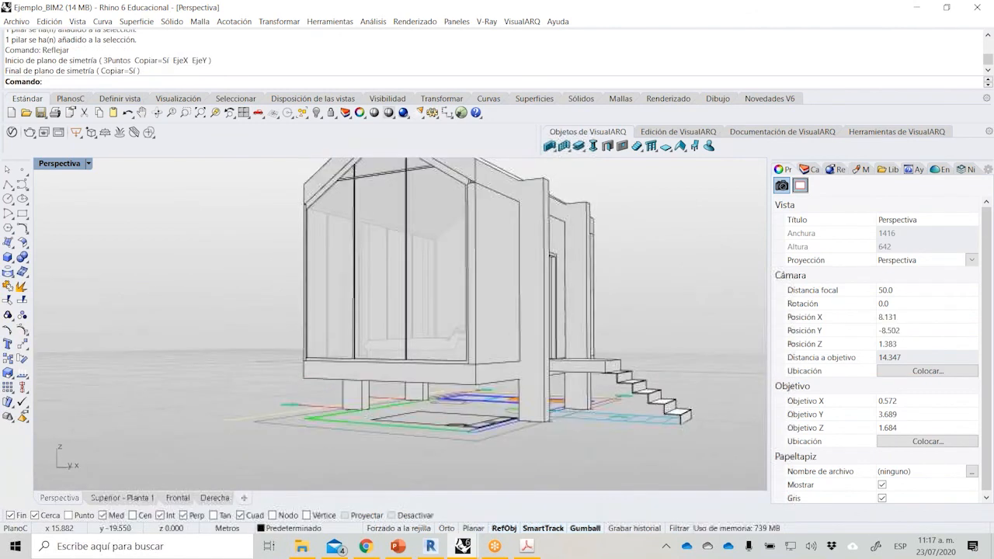
{"action": "scroll", "coordinate": [400, 323], "scroll_direction": "down", "scroll_amount": 4}
{"action": "right_click_drag", "start_coordinate": [366, 264], "coordinate": [443, 290]}
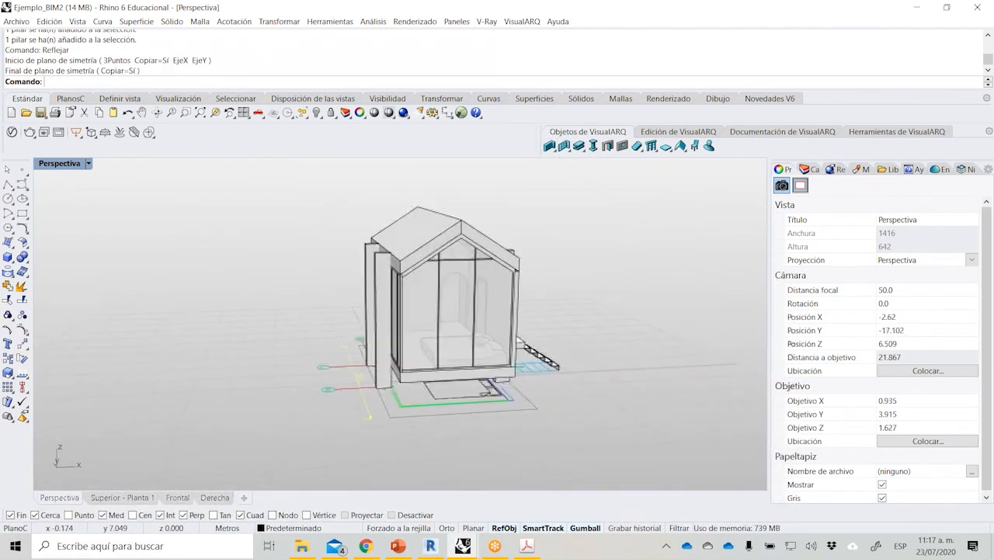
{"action": "right_click_drag", "start_coordinate": [313, 297], "coordinate": [363, 300]}
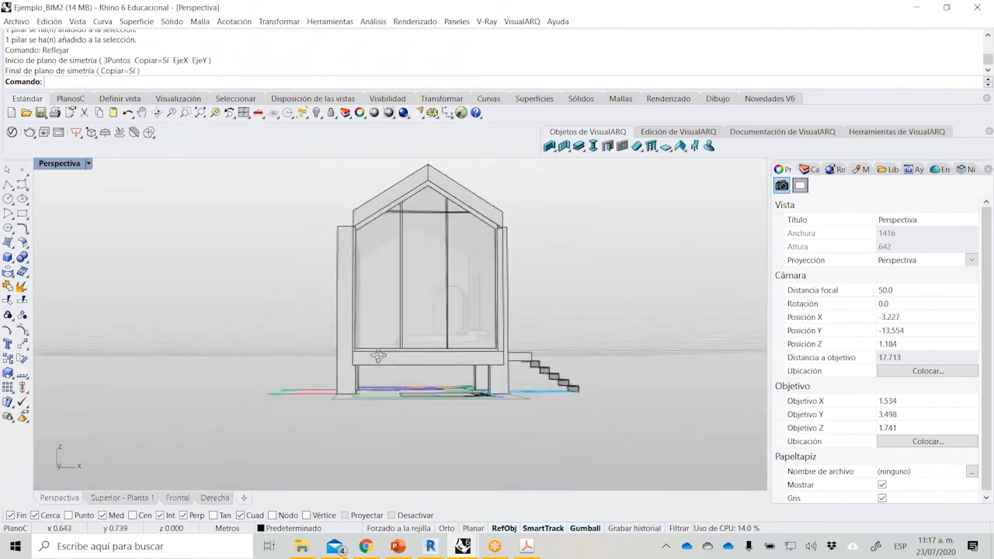
{"action": "left_click_drag", "start_coordinate": [205, 367], "coordinate": [651, 410]}
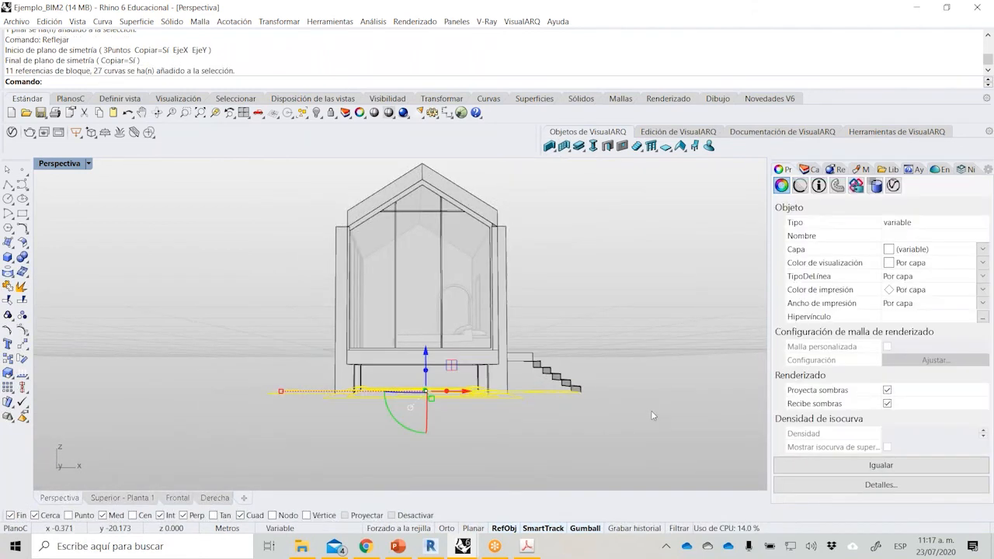
{"action": "key", "text": "Delete"}
{"action": "right_click_drag", "start_coordinate": [307, 272], "coordinate": [313, 411]}
{"action": "left_click_drag", "start_coordinate": [294, 366], "coordinate": [279, 324]}
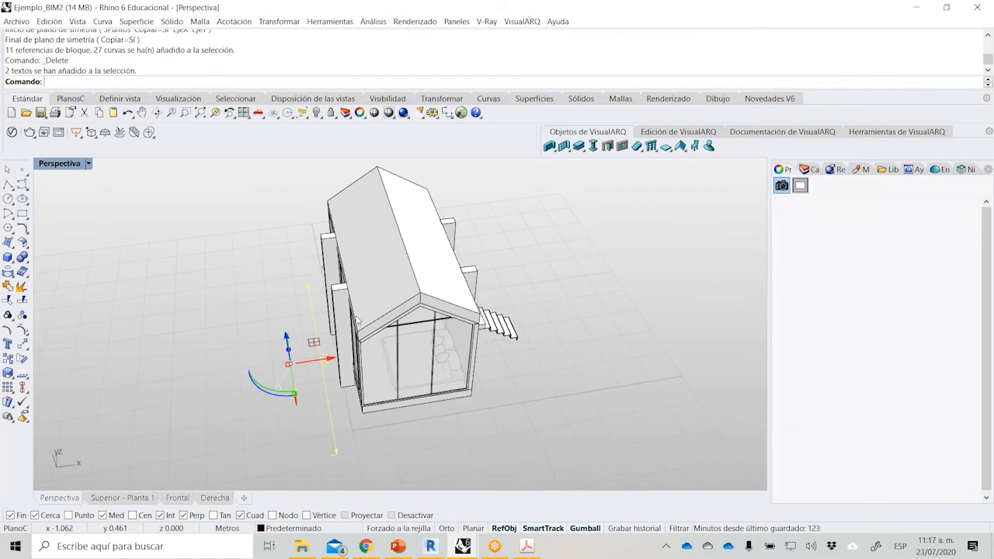
{"action": "key", "text": "Delete"}
{"action": "right_click_drag", "start_coordinate": [388, 315], "coordinate": [509, 290]}
{"action": "left_click_drag", "start_coordinate": [238, 325], "coordinate": [237, 321]}
{"action": "key", "text": "Delete"}
Open the Superior - Planta 1 view and examine the floor plan's walls, columns, door and stair.
{"action": "double_click", "coordinate": [70, 167]}
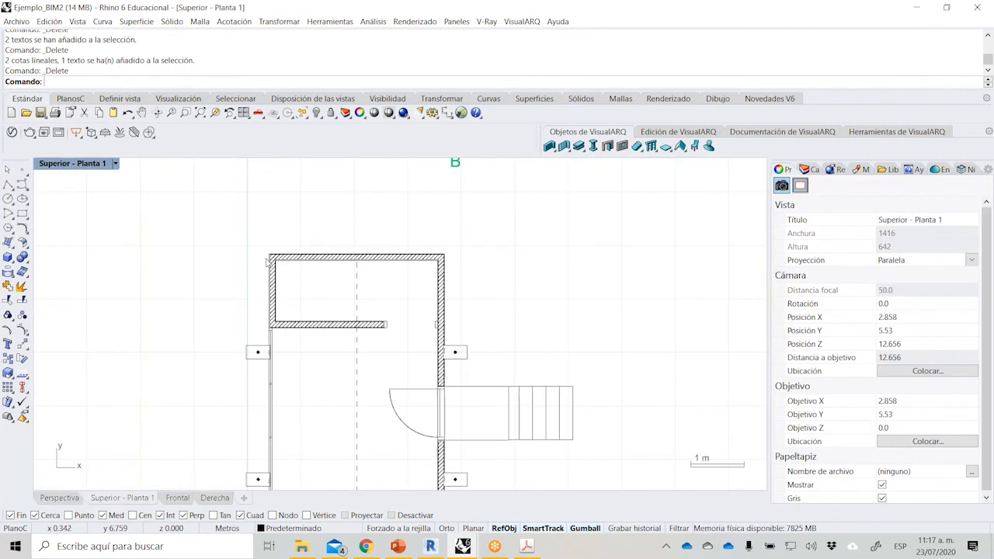
{"action": "scroll", "coordinate": [281, 237], "scroll_direction": "down", "scroll_amount": 8}
{"action": "scroll", "coordinate": [308, 285], "scroll_direction": "up", "scroll_amount": 5}
{"action": "right_click_drag", "start_coordinate": [332, 205], "coordinate": [322, 241]}
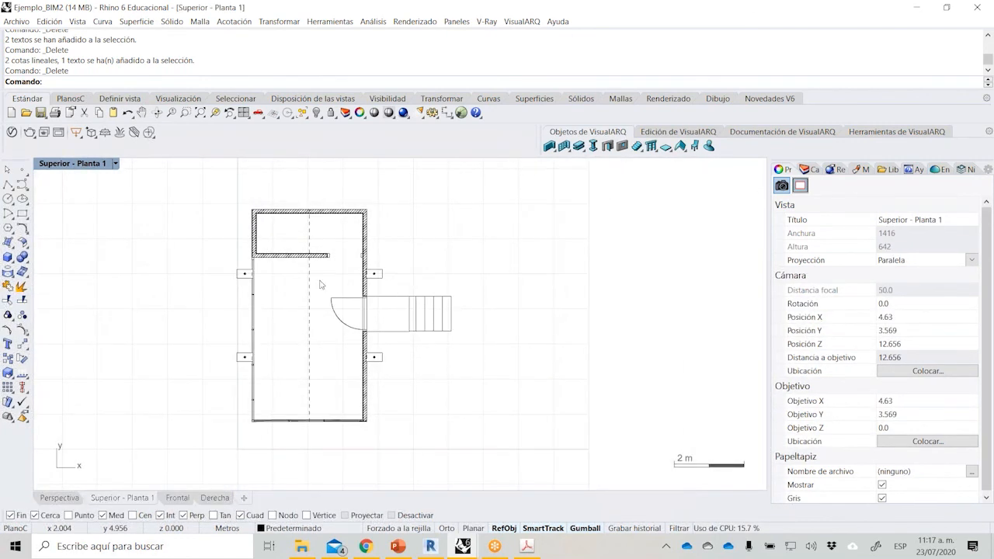
{"action": "right_click_drag", "start_coordinate": [440, 317], "coordinate": [392, 321]}
{"action": "scroll", "coordinate": [293, 310], "scroll_direction": "up", "scroll_amount": 4}
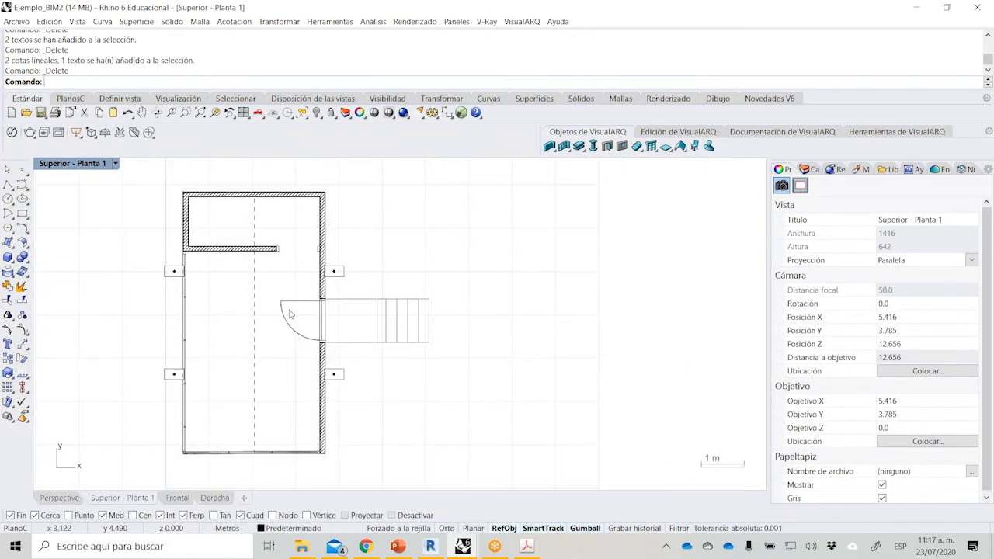
{"action": "right_click_drag", "start_coordinate": [272, 311], "coordinate": [312, 305]}
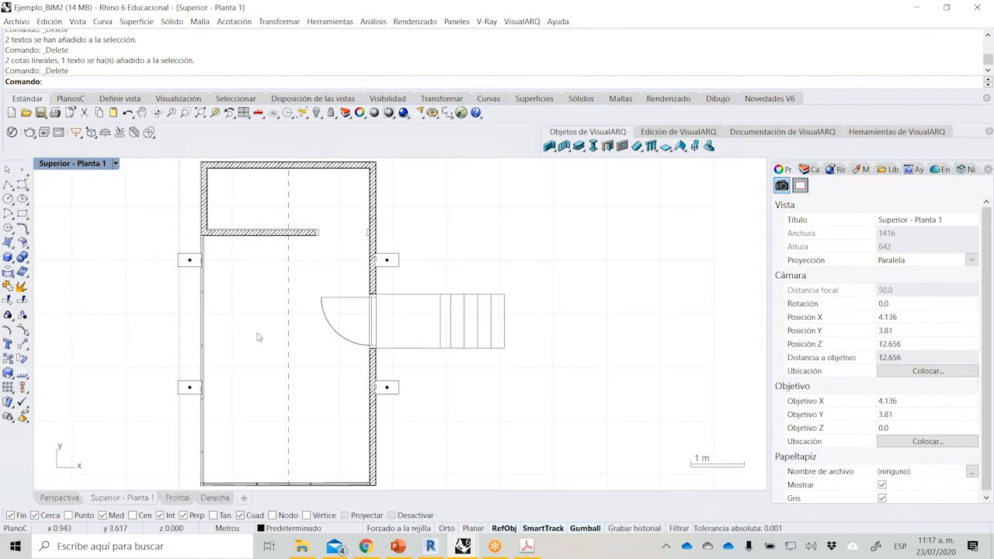
{"action": "scroll", "coordinate": [263, 276], "scroll_direction": "down", "scroll_amount": 2}
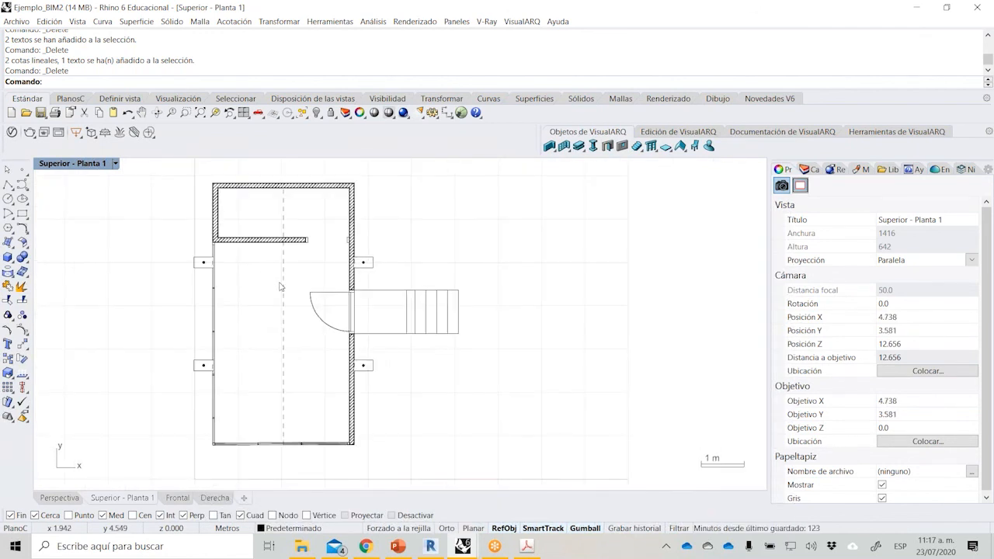
Draw a horizontal Cinta-style section line across the plan through the door and stair, and label it A.
{"action": "right_click_drag", "start_coordinate": [452, 276], "coordinate": [440, 289]}
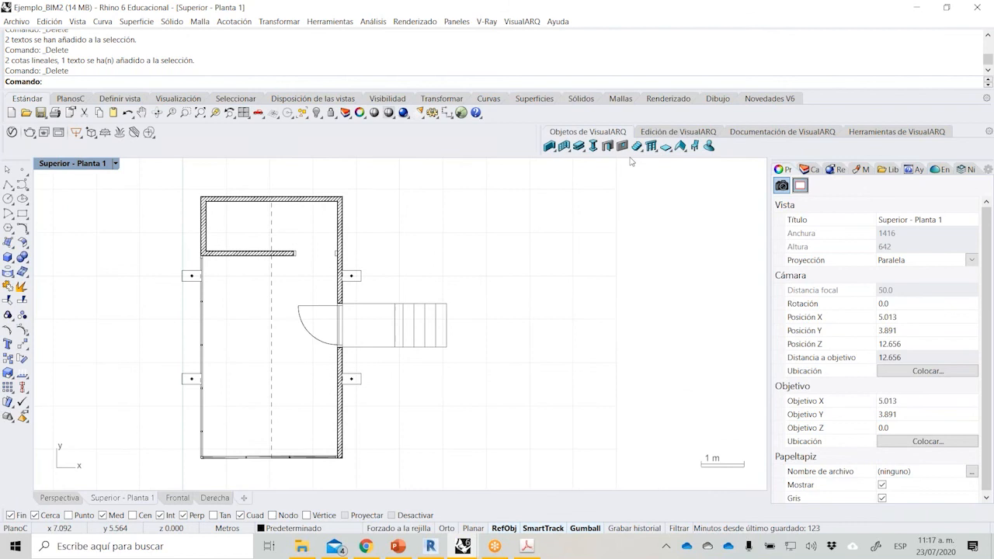
{"action": "left_click", "coordinate": [789, 136]}
{"action": "left_click", "coordinate": [607, 145]}
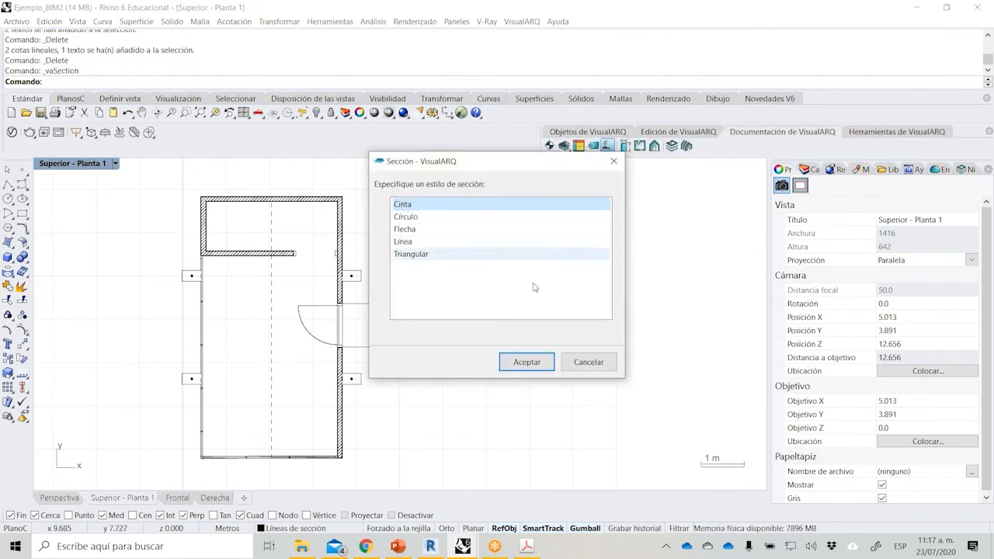
{"action": "left_click", "coordinate": [526, 362]}
{"action": "left_click", "coordinate": [140, 325]}
{"action": "key", "text": "F8"}
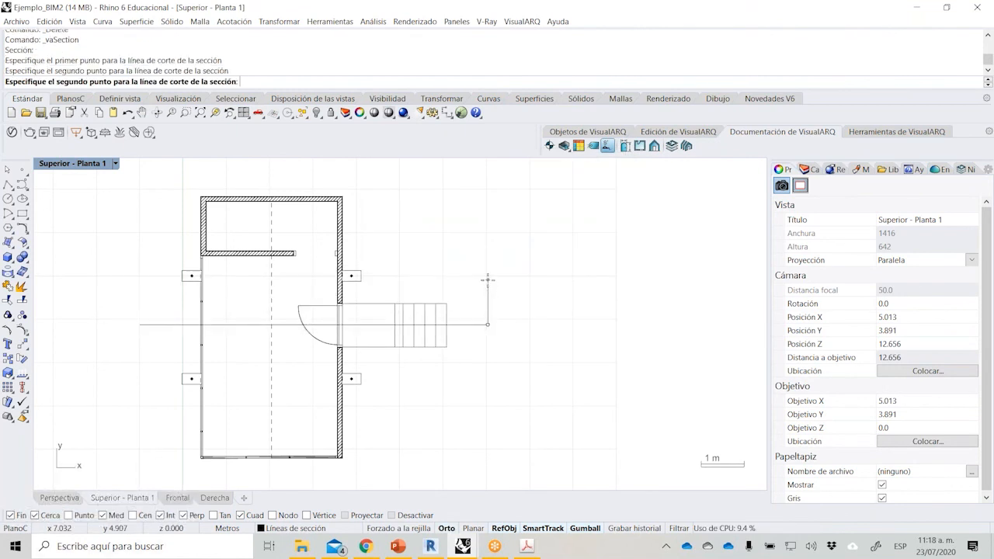
{"action": "left_click", "coordinate": [488, 279]}
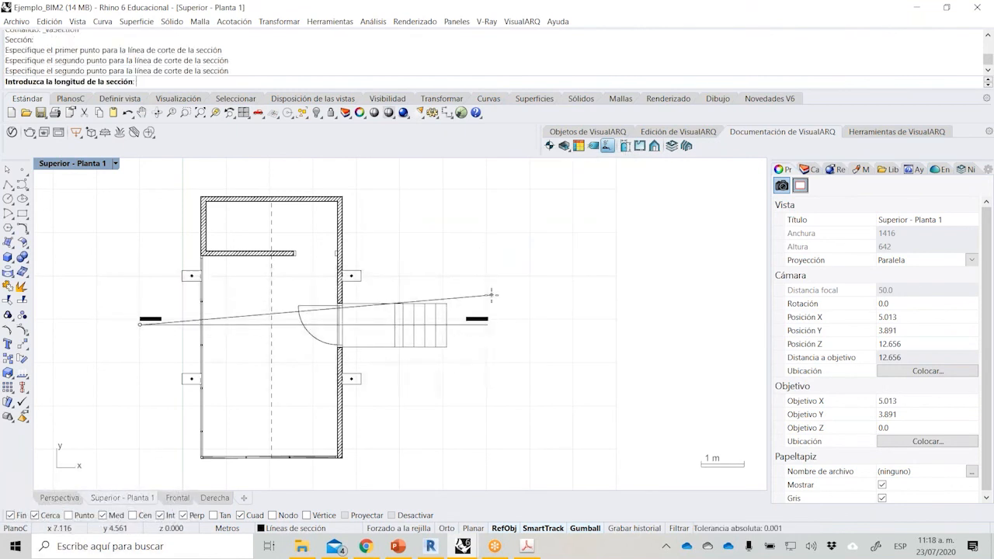
{"action": "left_click", "coordinate": [492, 294]}
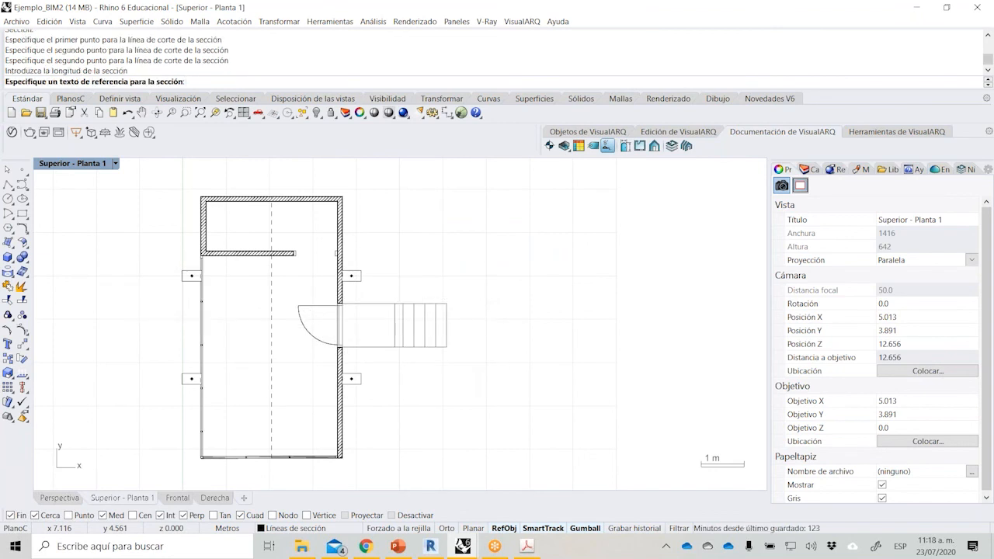
{"action": "type", "text": "A"}
{"action": "key", "text": "Return"}
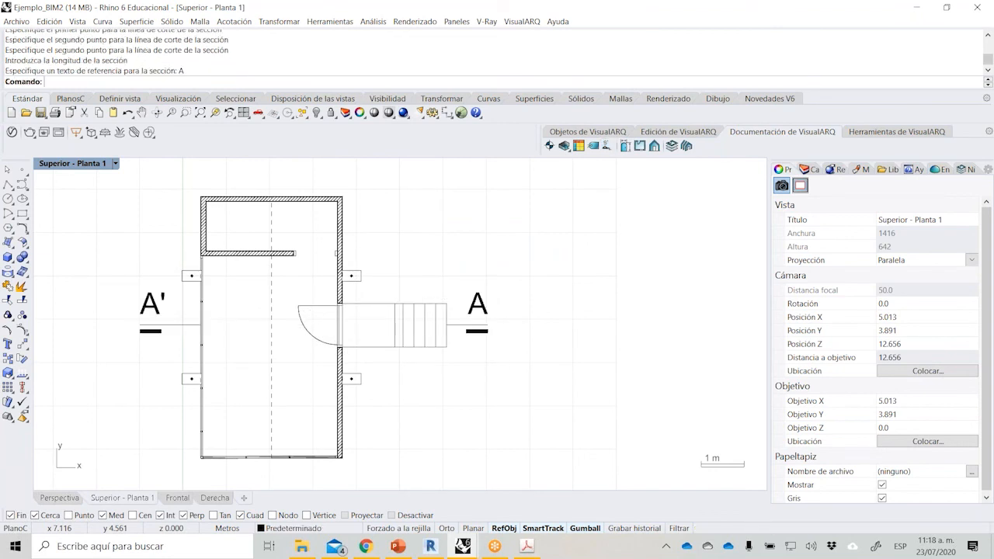
Move section line A horizontally about 0.4 m toward the side opposite the stair.
{"action": "scroll", "coordinate": [474, 350], "scroll_direction": "down", "scroll_amount": 2}
{"action": "left_click", "coordinate": [260, 350]}
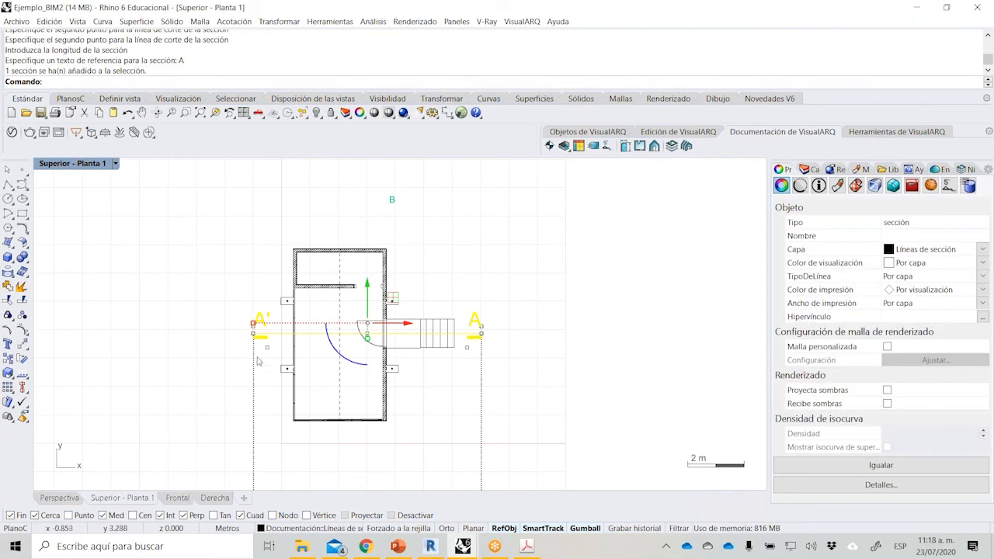
{"action": "key", "text": "Return"}
{"action": "left_click", "coordinate": [601, 393]}
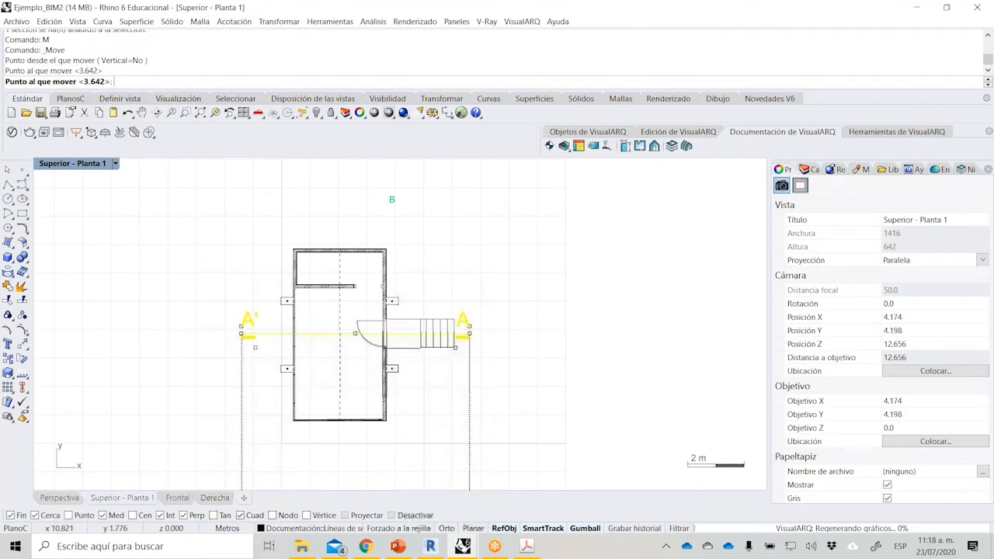
{"action": "left_click", "coordinate": [589, 388]}
{"action": "right_click_drag", "start_coordinate": [549, 382], "coordinate": [487, 371]}
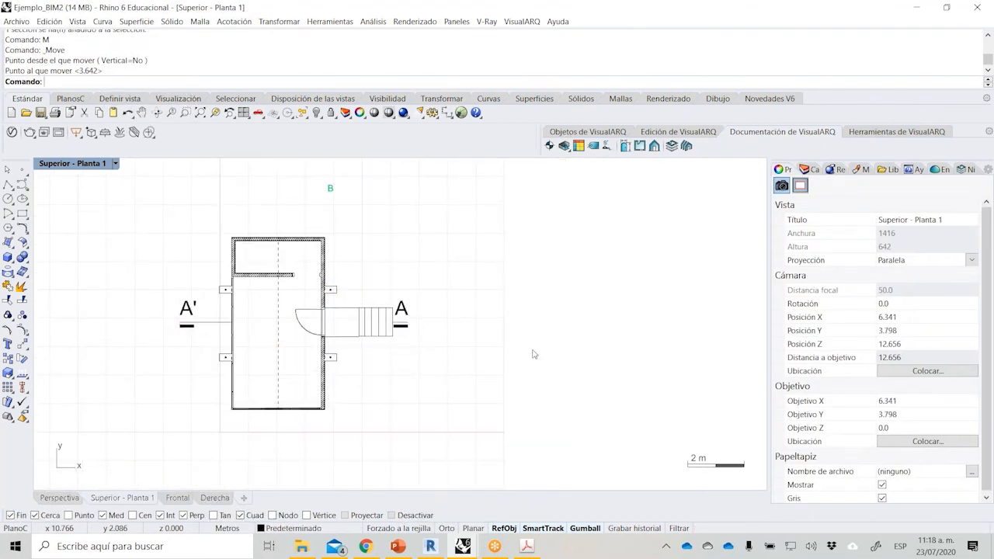
Insert an Estándar-style section view of section line A in the empty area beside the plan, past the stair.
{"action": "left_click", "coordinate": [655, 146]}
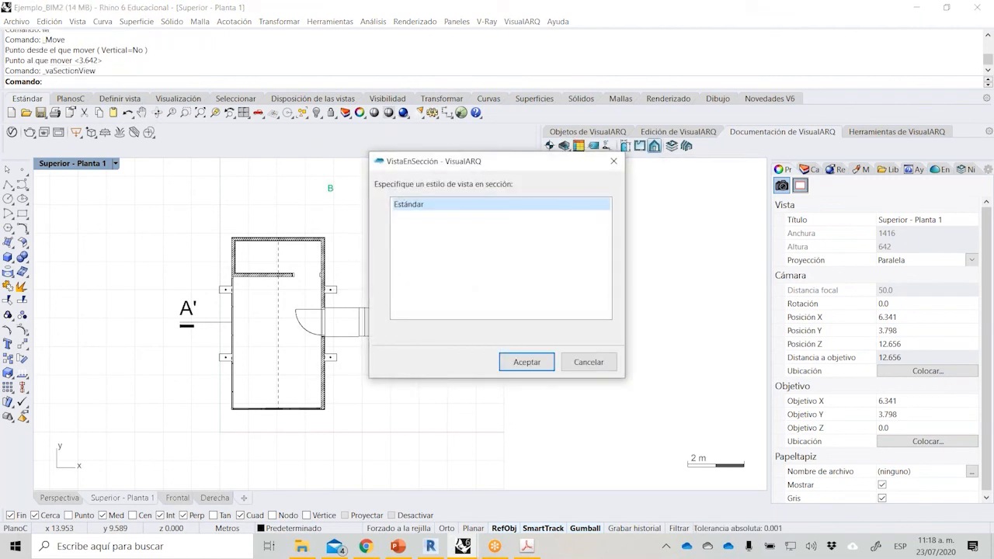
{"action": "left_click", "coordinate": [512, 362]}
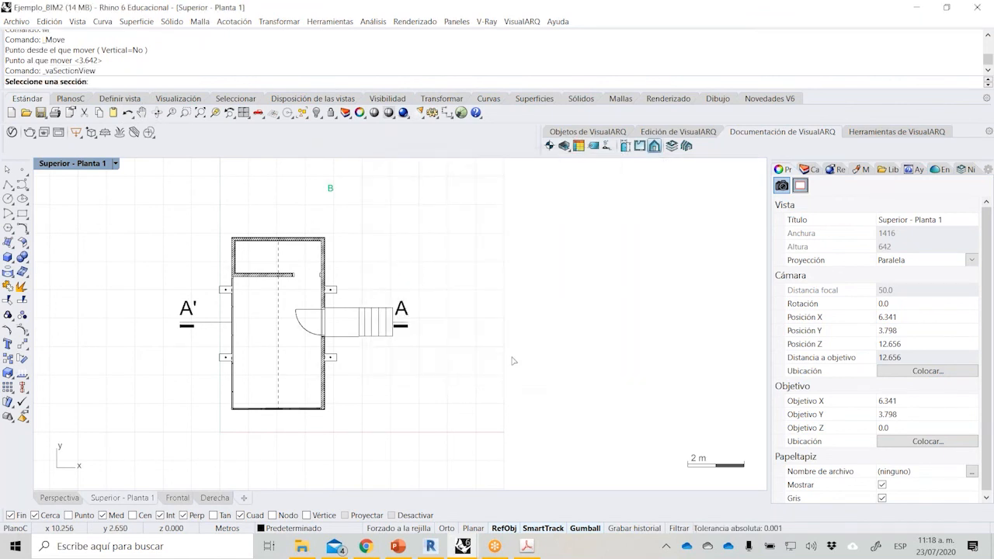
{"action": "left_click", "coordinate": [407, 310]}
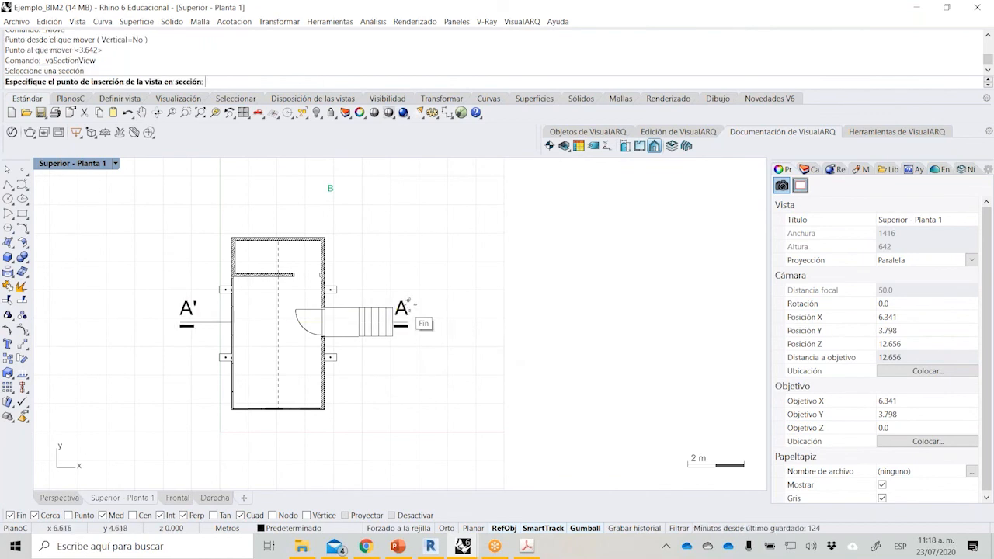
{"action": "right_click_drag", "start_coordinate": [498, 286], "coordinate": [462, 307]}
{"action": "left_click", "coordinate": [473, 278]}
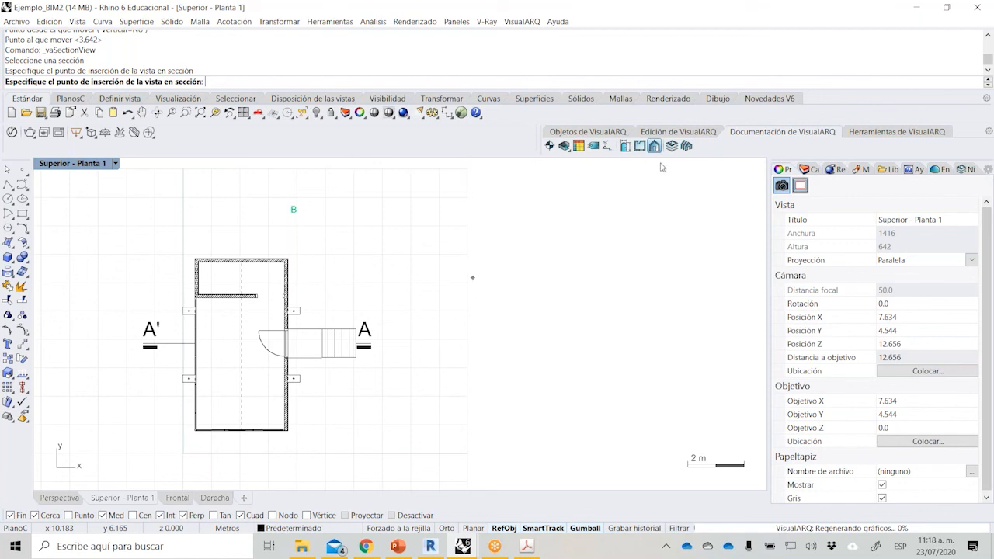
Examine section view A - A', including the cut wall's hatch, the roof joint, the bed and the stair.
{"action": "right_click_drag", "start_coordinate": [602, 312], "coordinate": [552, 366]}
{"action": "scroll", "coordinate": [545, 280], "scroll_direction": "up", "scroll_amount": 2}
{"action": "scroll", "coordinate": [546, 280], "scroll_direction": "up", "scroll_amount": 3}
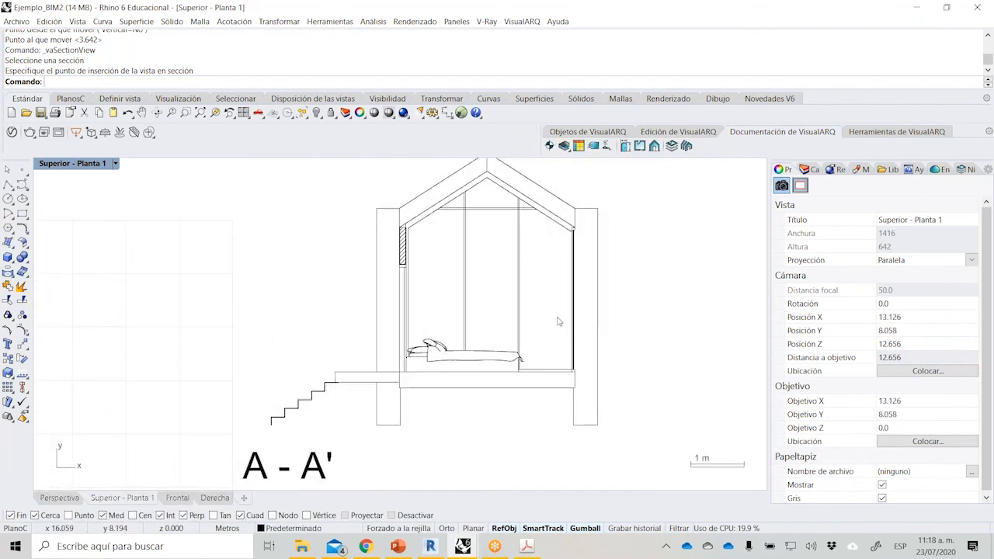
{"action": "right_click_drag", "start_coordinate": [470, 320], "coordinate": [536, 318]}
{"action": "scroll", "coordinate": [445, 301], "scroll_direction": "up", "scroll_amount": 4}
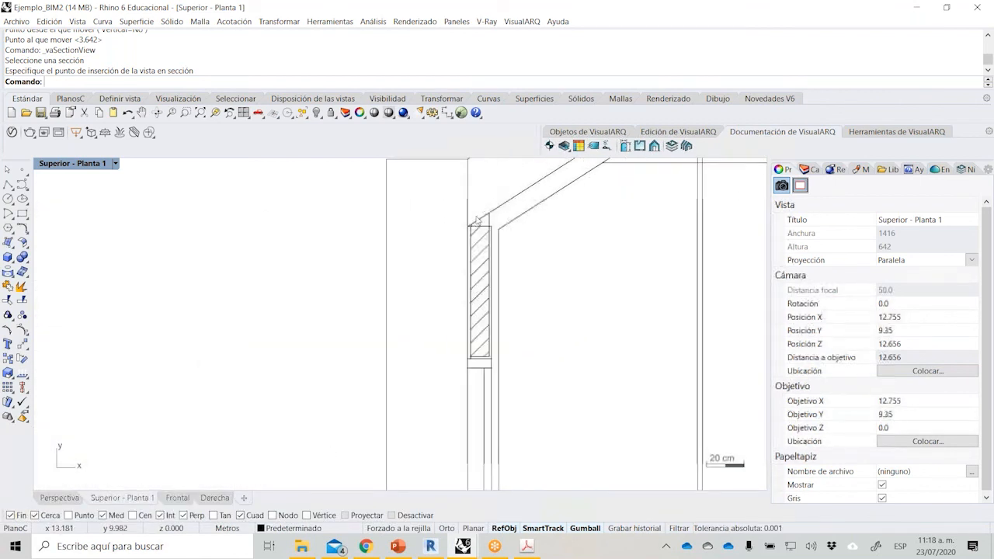
{"action": "scroll", "coordinate": [412, 249], "scroll_direction": "down", "scroll_amount": 6}
{"action": "right_click_drag", "start_coordinate": [429, 243], "coordinate": [543, 244]}
{"action": "left_click", "coordinate": [461, 337]}
{"action": "left_click", "coordinate": [355, 381]}
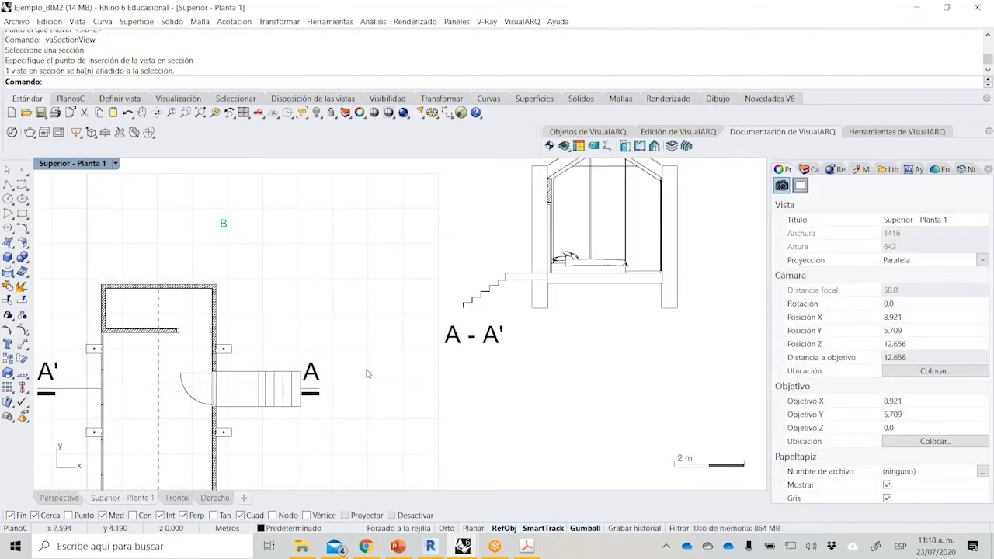
{"action": "scroll", "coordinate": [381, 371], "scroll_direction": "down", "scroll_amount": 4}
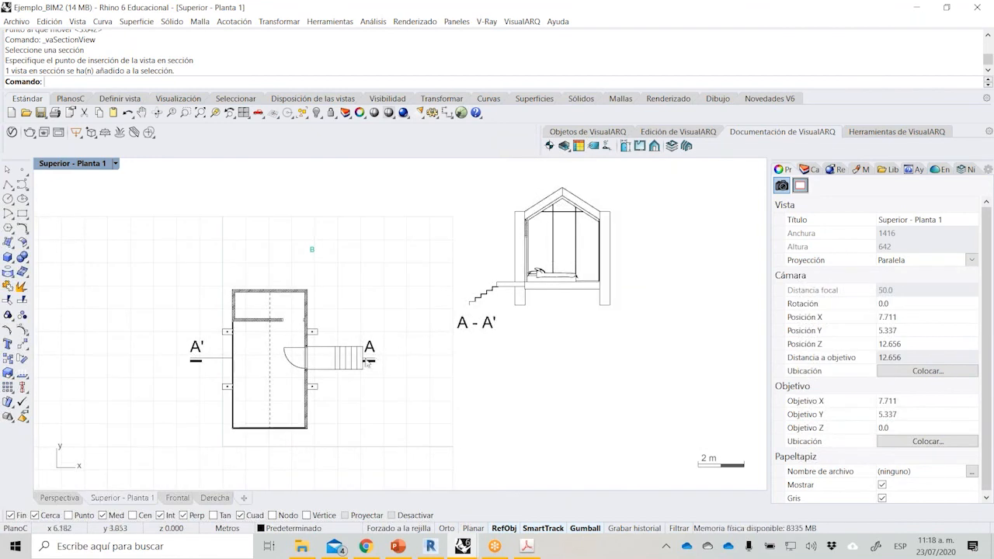
Rotate section line A 180° so that it looks toward the opposite end of the house.
{"action": "left_click", "coordinate": [368, 363]}
{"action": "right_click_drag", "start_coordinate": [380, 391], "coordinate": [394, 366]}
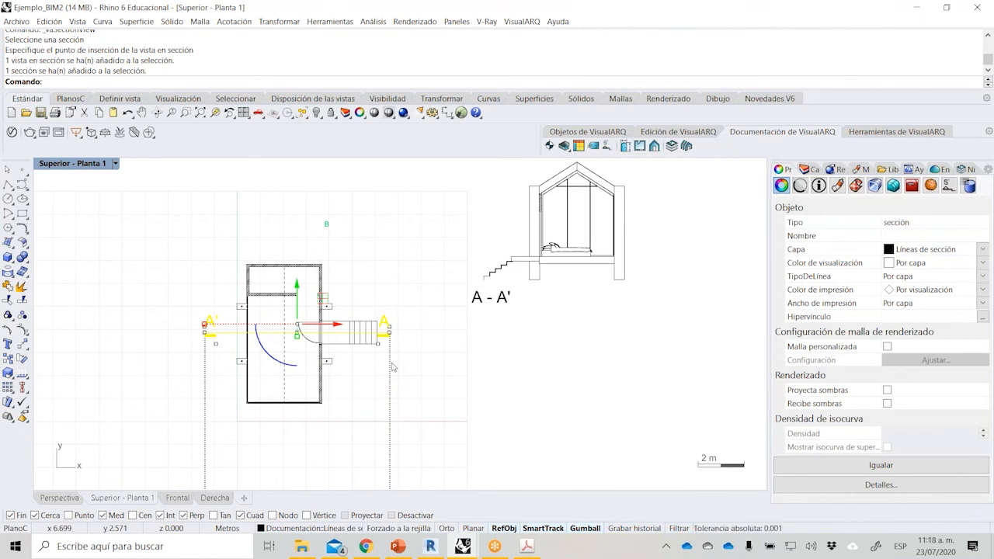
{"action": "left_click", "coordinate": [266, 356]}
{"action": "type", "text": "180"}
{"action": "key", "text": "Return"}
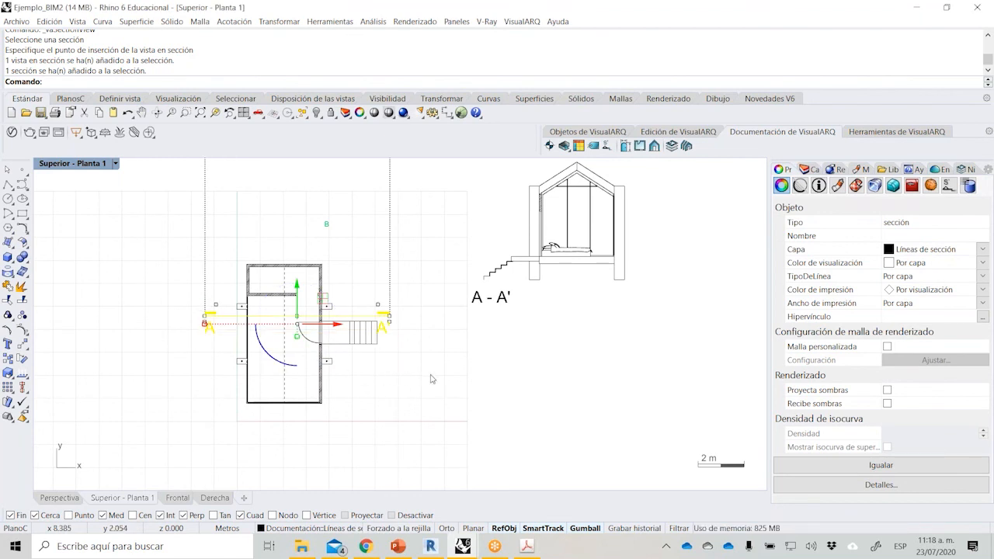
Move the section line about 2 m down the plan to pass through the lower pair of columns.
{"action": "type", "text": "M"}
{"action": "key", "text": "Return"}
{"action": "left_click", "coordinate": [439, 343]}
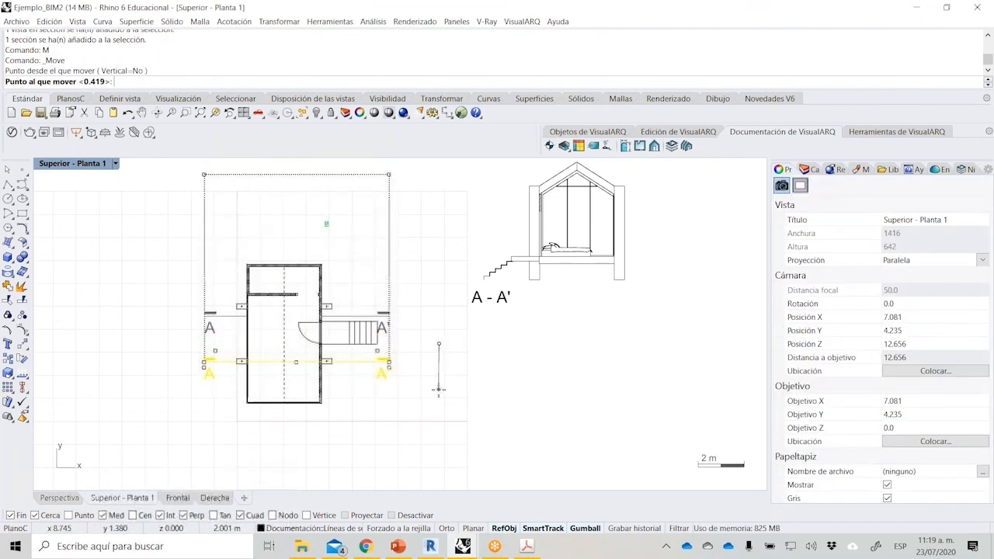
{"action": "left_click", "coordinate": [417, 406]}
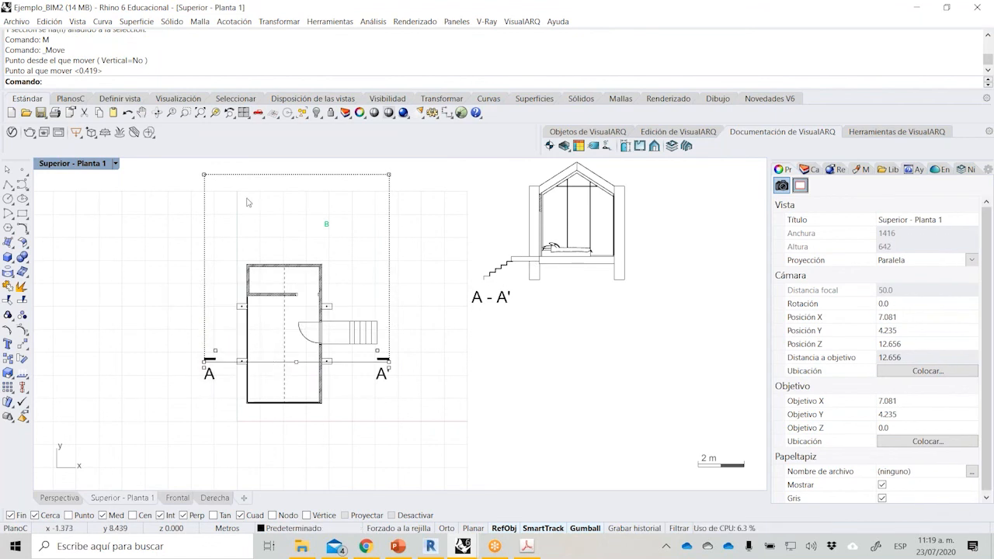
Update section view A - A' from the relocated section line and inspect its roof, bed and floor slab.
{"action": "left_click", "coordinate": [868, 132]}
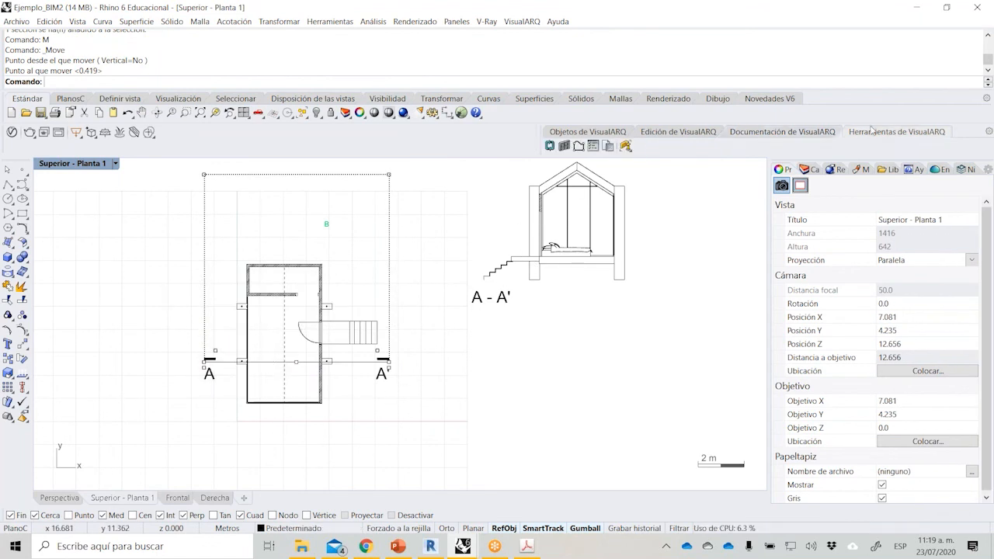
{"action": "left_click", "coordinate": [539, 247]}
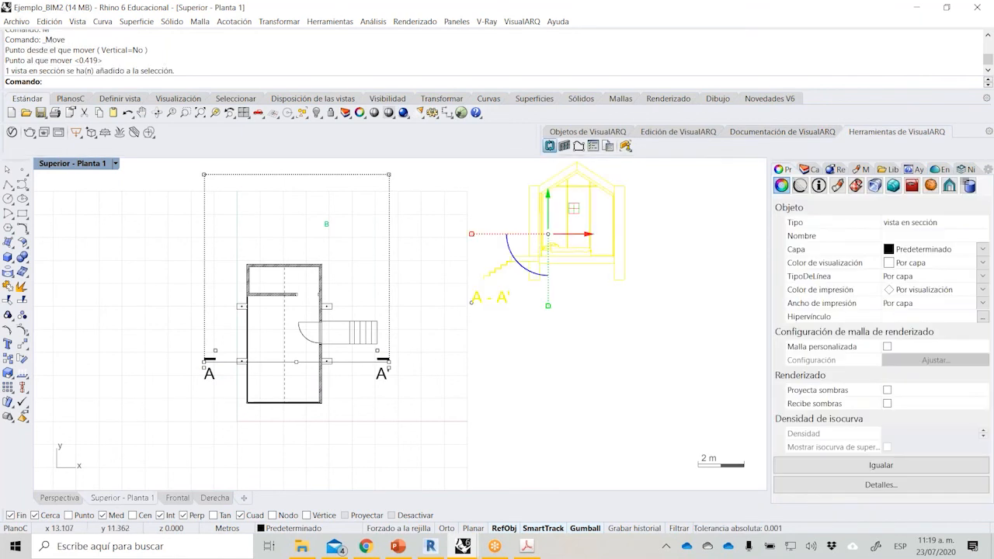
{"action": "left_click", "coordinate": [550, 147]}
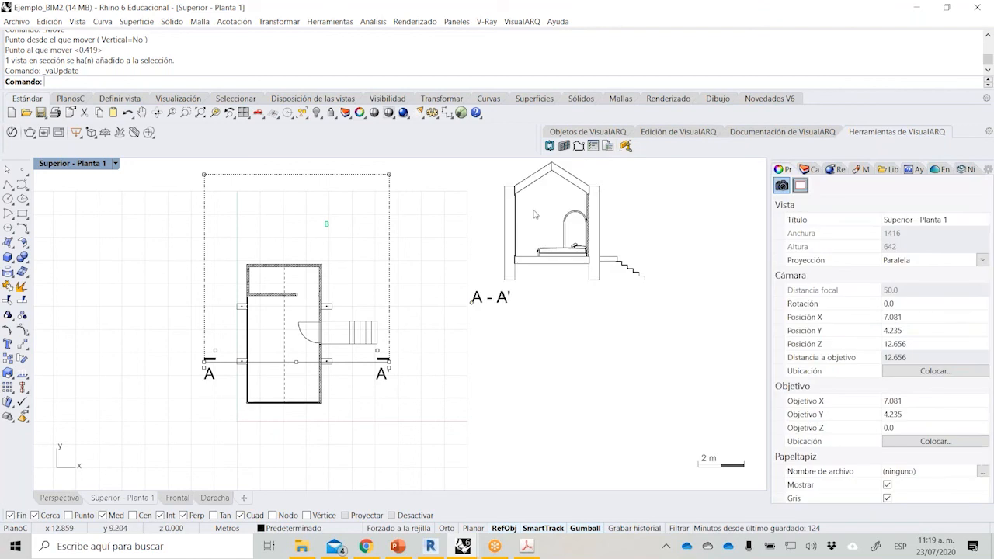
{"action": "scroll", "coordinate": [535, 215], "scroll_direction": "up", "scroll_amount": 3}
{"action": "right_click_drag", "start_coordinate": [534, 215], "coordinate": [529, 244]}
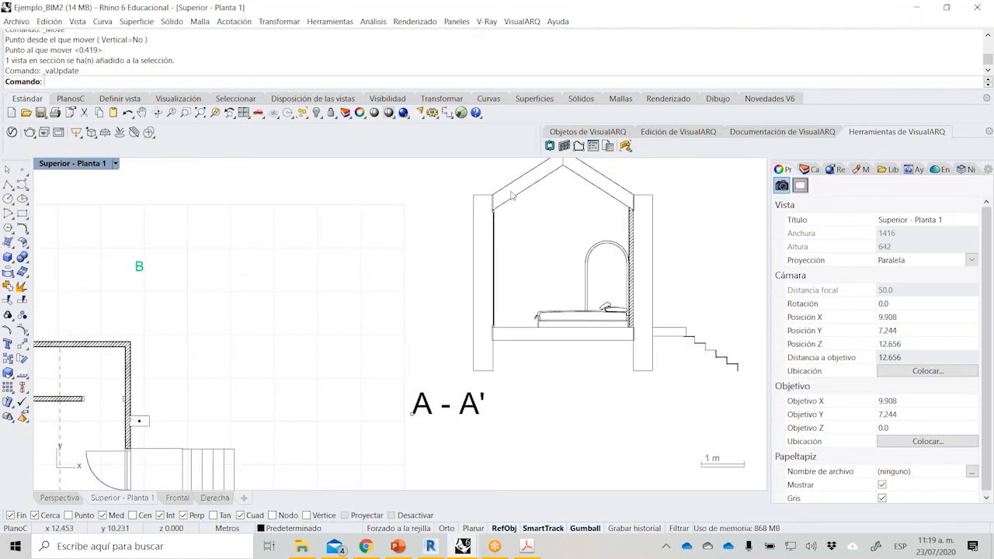
{"action": "scroll", "coordinate": [511, 199], "scroll_direction": "up", "scroll_amount": 2}
{"action": "mouse_move", "coordinate": [489, 447]}
{"action": "right_mouse_down"}
{"action": "mouse_move", "coordinate": [506, 407]}
{"action": "mouse_move", "coordinate": [444, 317]}
{"action": "right_mouse_up"}
{"action": "scroll", "coordinate": [608, 340], "scroll_direction": "down", "scroll_amount": 6}
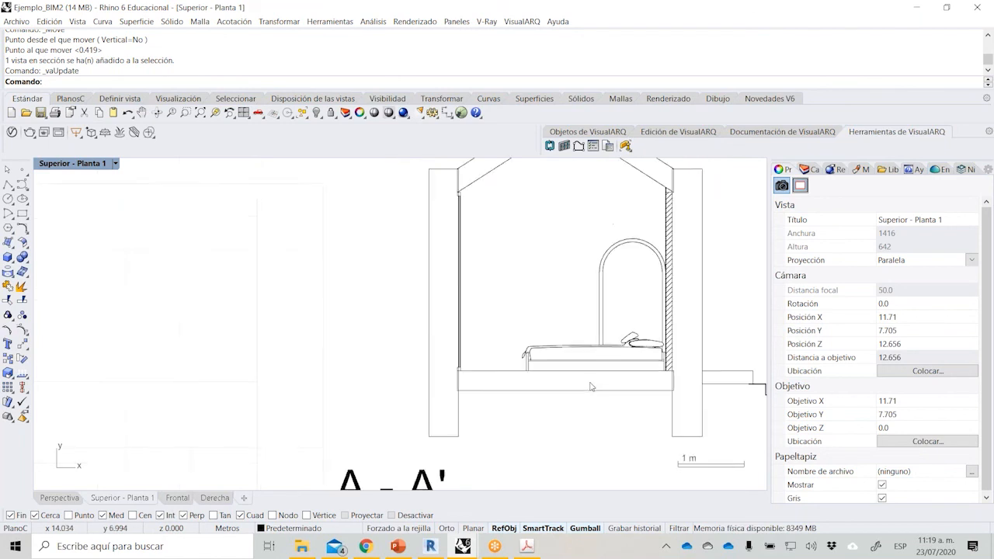
Delete section view A - A' and undo the deletion.
{"action": "left_click", "coordinate": [542, 278]}
{"action": "key", "text": "Delete"}
{"action": "right_click_drag", "start_coordinate": [466, 306], "coordinate": [537, 264]}
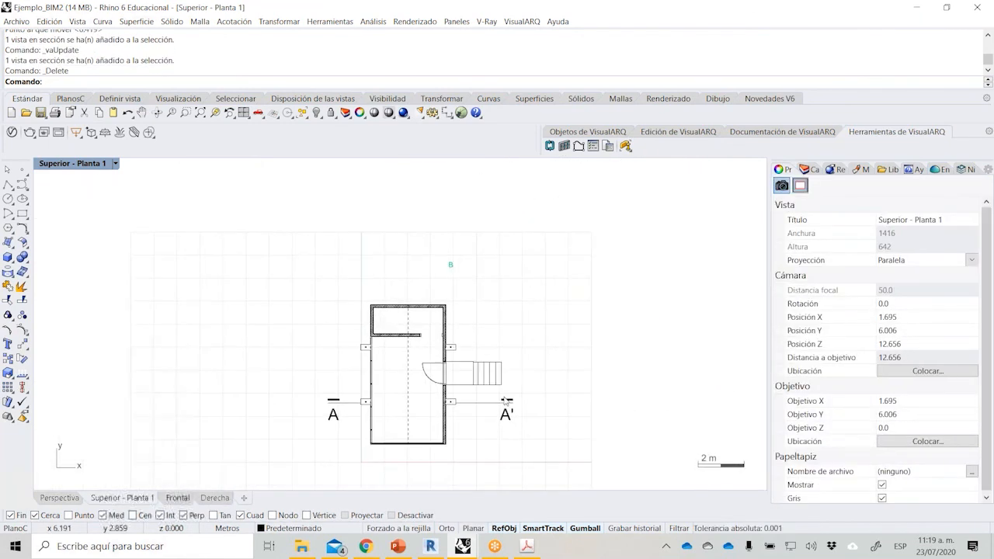
{"action": "left_click", "coordinate": [505, 403]}
{"action": "key", "text": "ctrl+z"}
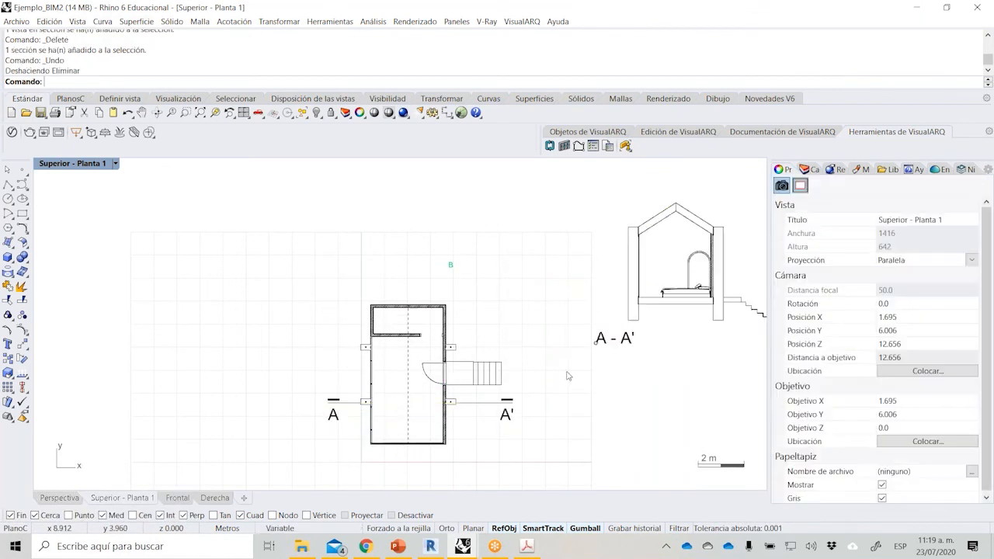
Return to the four-viewport layout and frame the house closely in the Frontal view.
{"action": "double_click", "coordinate": [64, 165]}
{"action": "right_click_drag", "start_coordinate": [109, 394], "coordinate": [268, 404]}
{"action": "scroll", "coordinate": [253, 393], "scroll_direction": "up", "scroll_amount": 3}
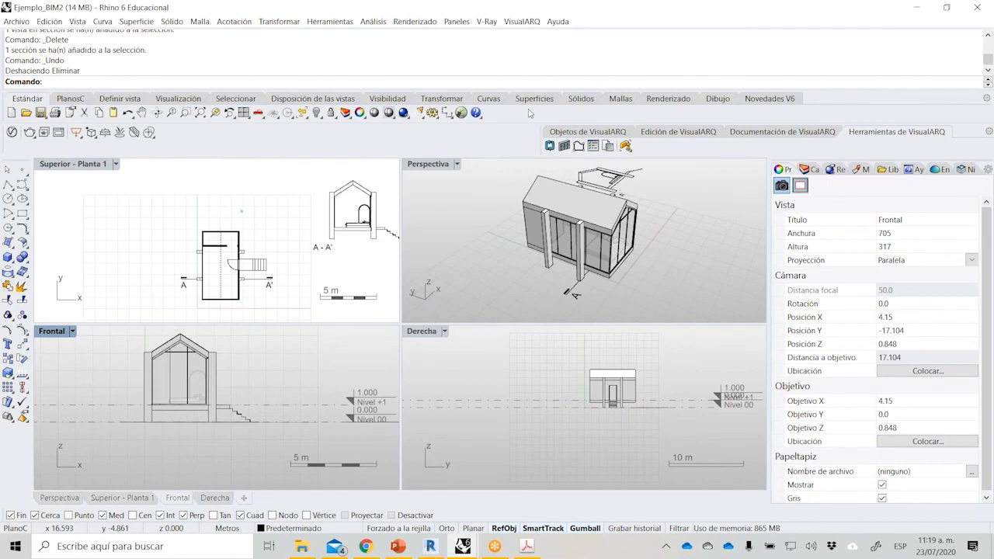
Review the IFC entity type assigned to each layer in the IFC export options, and close them without changes.
{"action": "left_click", "coordinate": [522, 22]}
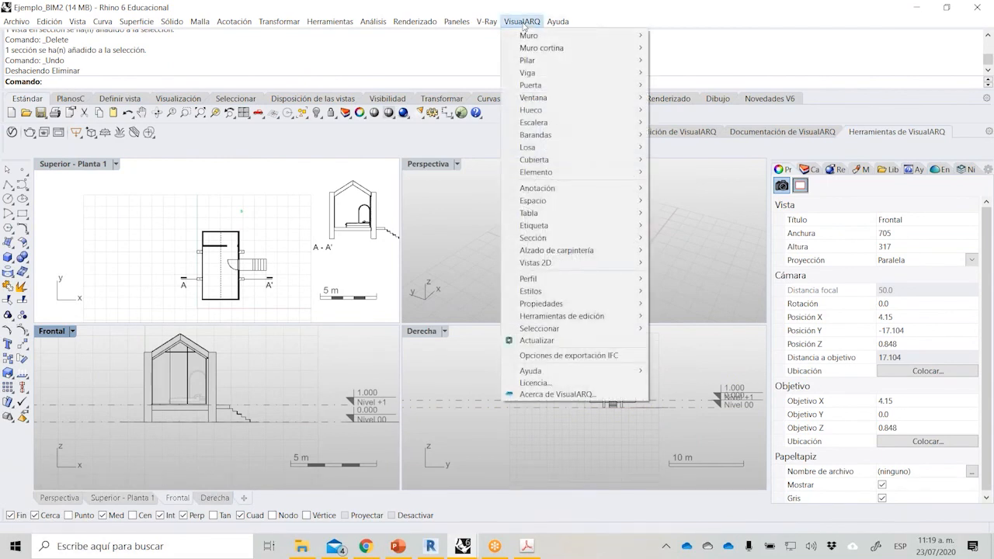
{"action": "mouse_move", "coordinate": [560, 59]}
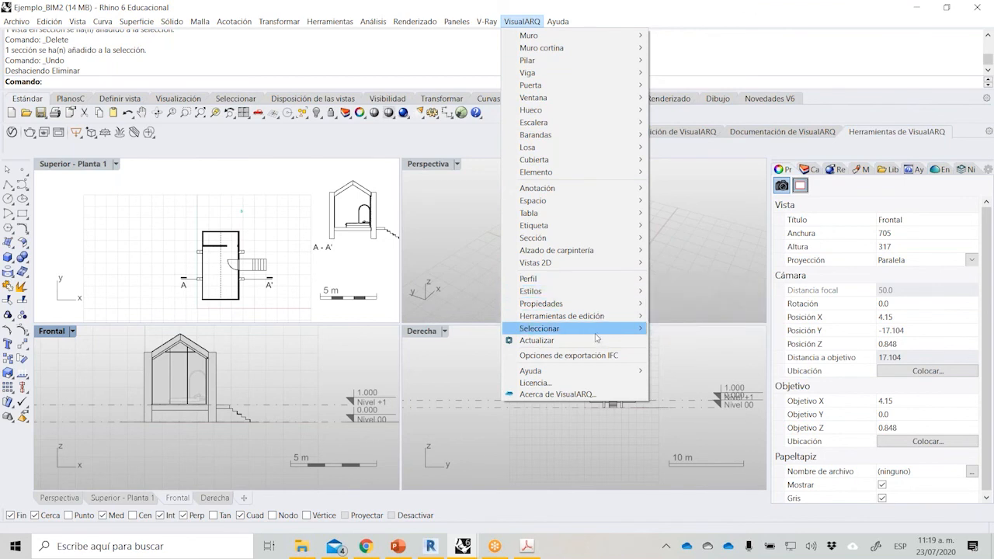
{"action": "mouse_move", "coordinate": [597, 337]}
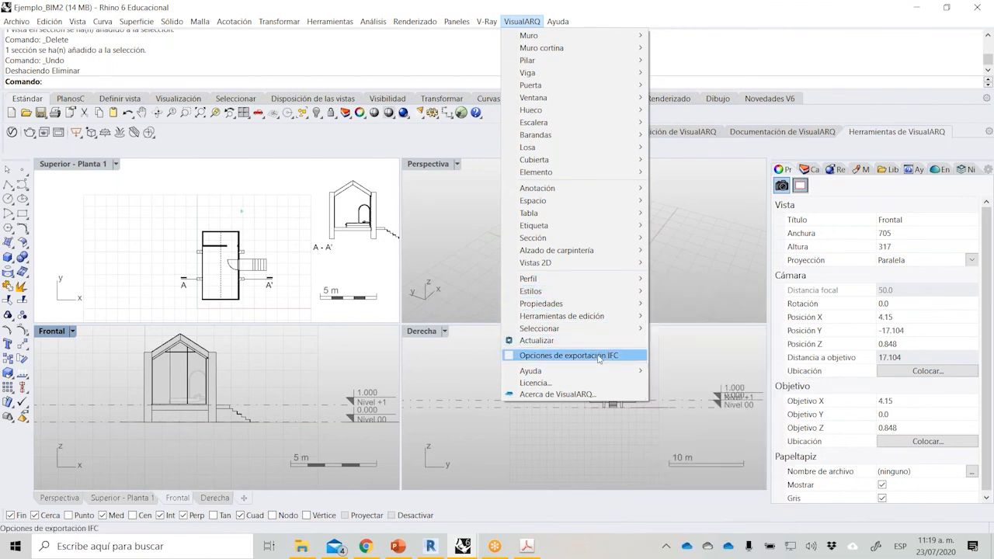
{"action": "left_click", "coordinate": [596, 356]}
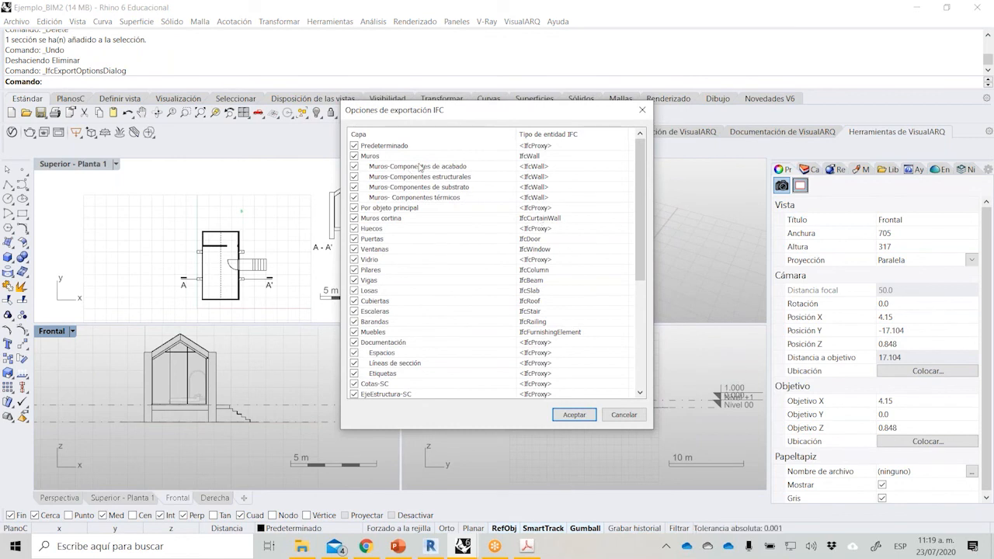
{"action": "left_click_drag", "start_coordinate": [642, 184], "coordinate": [642, 299]}
{"action": "scroll", "coordinate": [577, 163], "scroll_direction": "up", "scroll_amount": 6}
{"action": "left_click", "coordinate": [642, 111]}
Export all the house's building objects, without the section drawings, as an IFC 2x3 Building Model file named EJE 1.
{"action": "scroll", "coordinate": [87, 387], "scroll_direction": "up", "scroll_amount": 2}
{"action": "right_click_drag", "start_coordinate": [156, 402], "coordinate": [186, 424]}
{"action": "left_click_drag", "start_coordinate": [331, 441], "coordinate": [165, 334]}
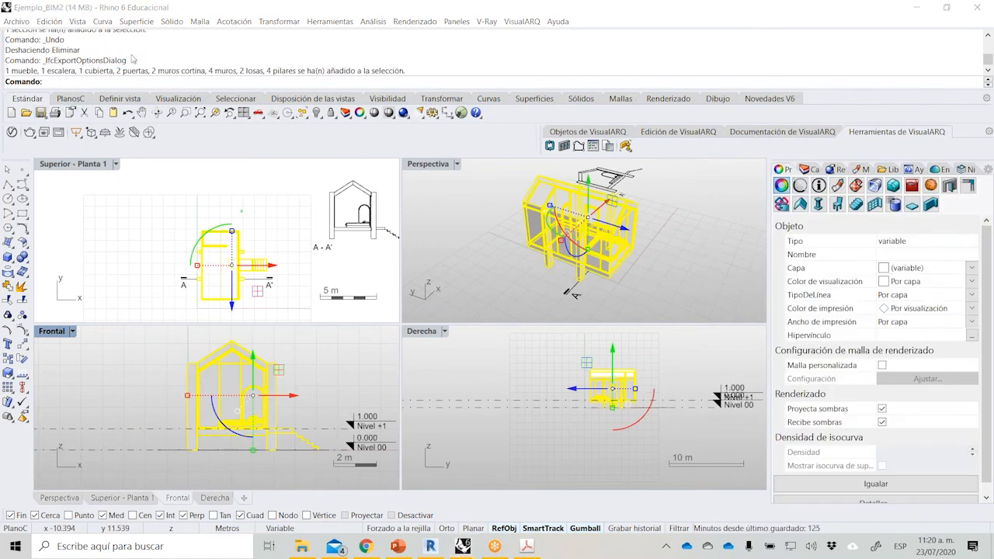
{"action": "left_click", "coordinate": [15, 22]}
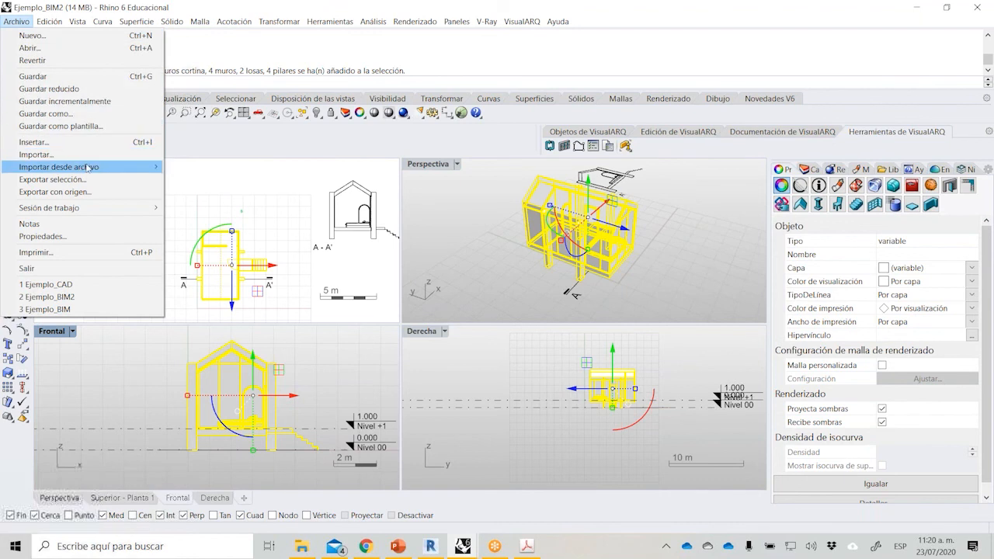
{"action": "mouse_move", "coordinate": [88, 167]}
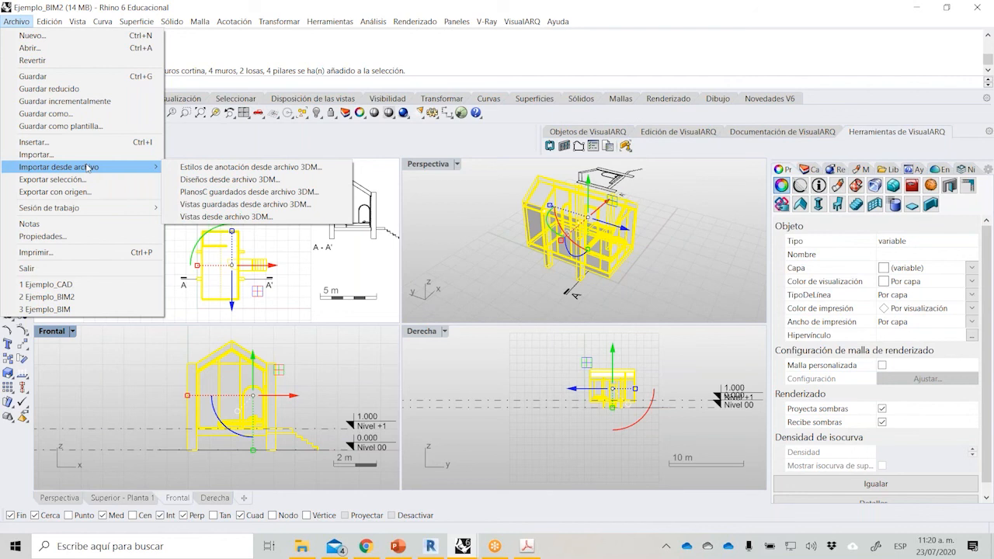
{"action": "left_click", "coordinate": [88, 180]}
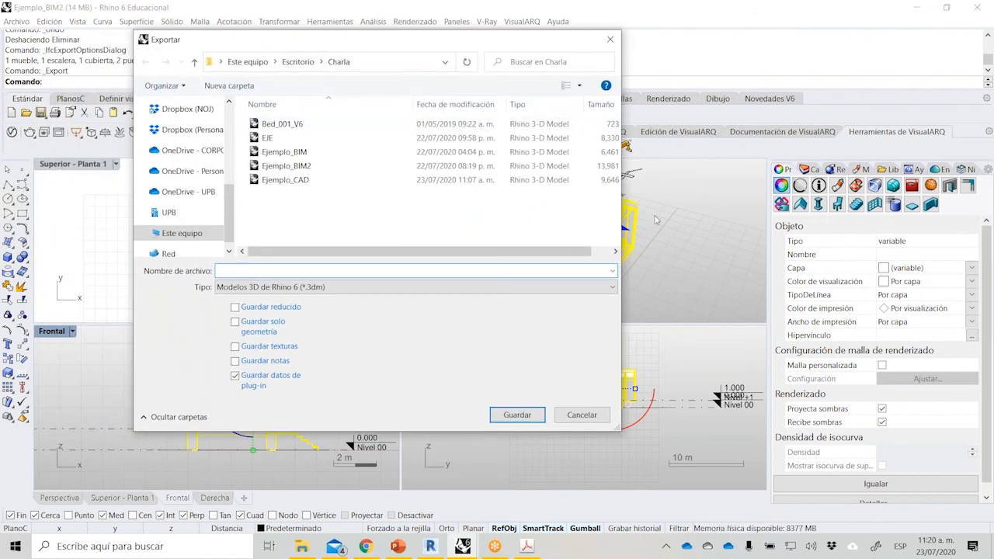
{"action": "left_click", "coordinate": [259, 287]}
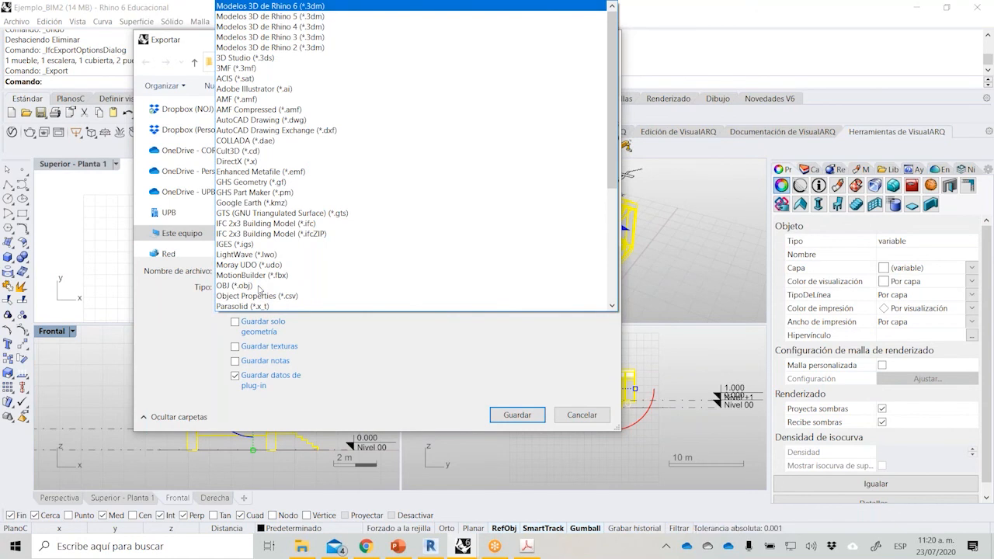
{"action": "left_click", "coordinate": [268, 225]}
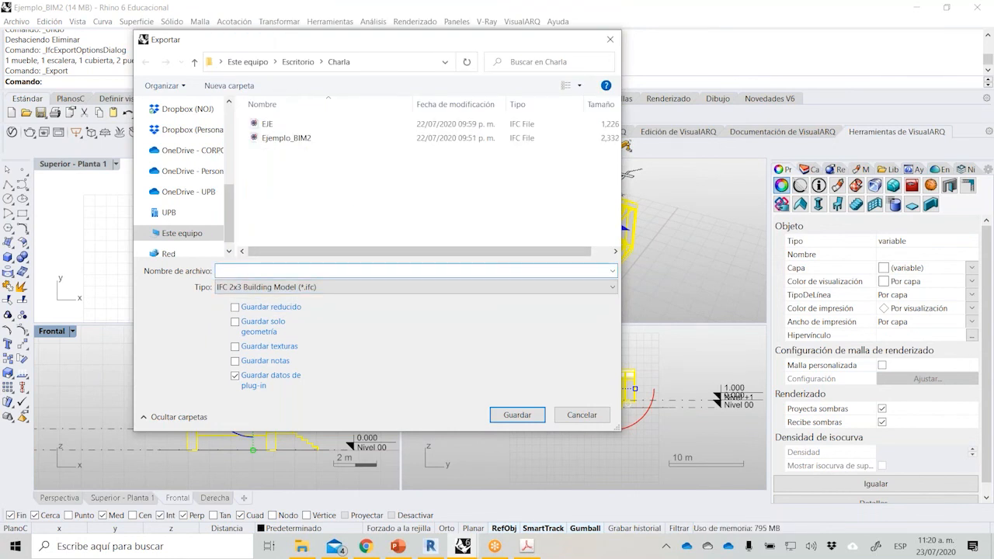
{"action": "type", "text": "EJE"}
{"action": "key", "text": "Return"}
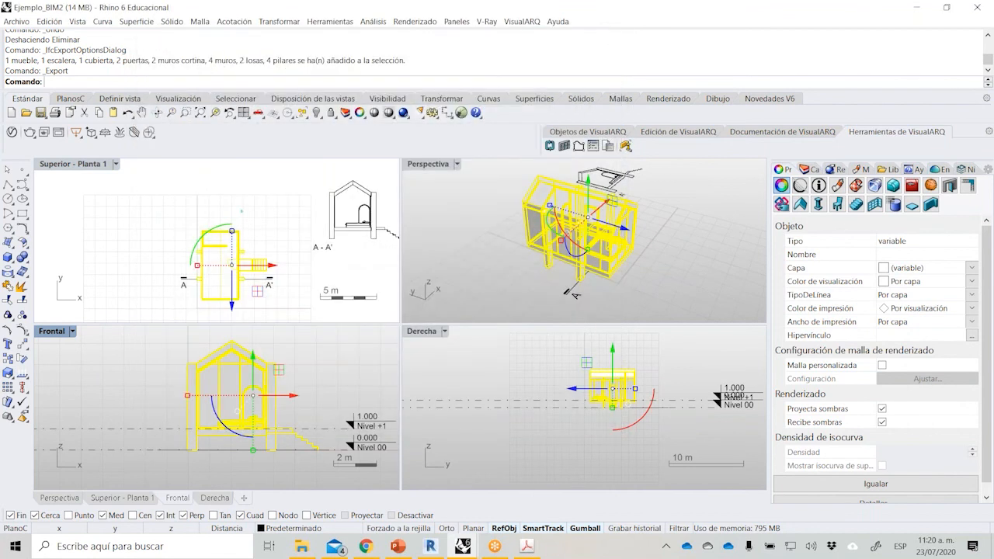
Switch to Revit and open the IFC file EJE 1 from the Charla folder on the desktop.
{"action": "left_click", "coordinate": [439, 553]}
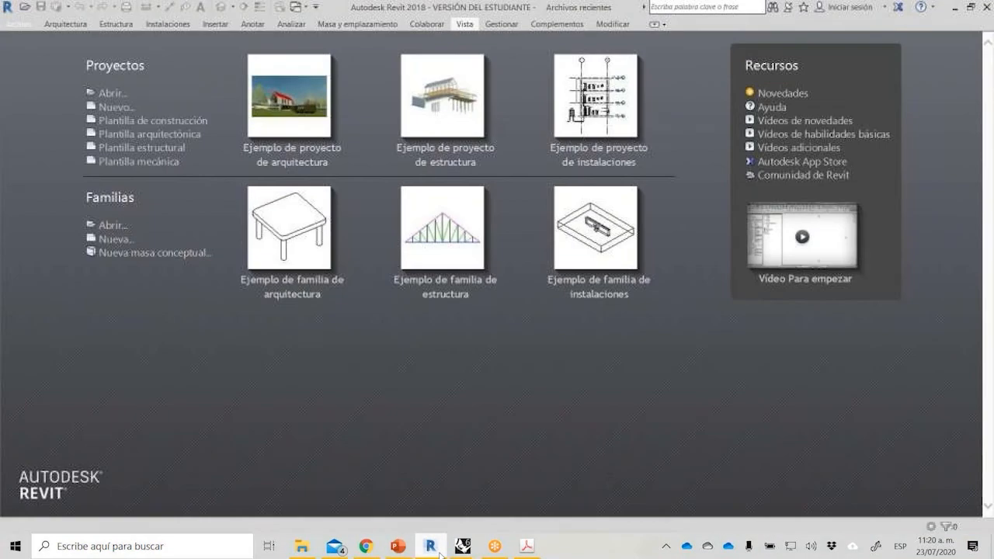
{"action": "left_click", "coordinate": [113, 94]}
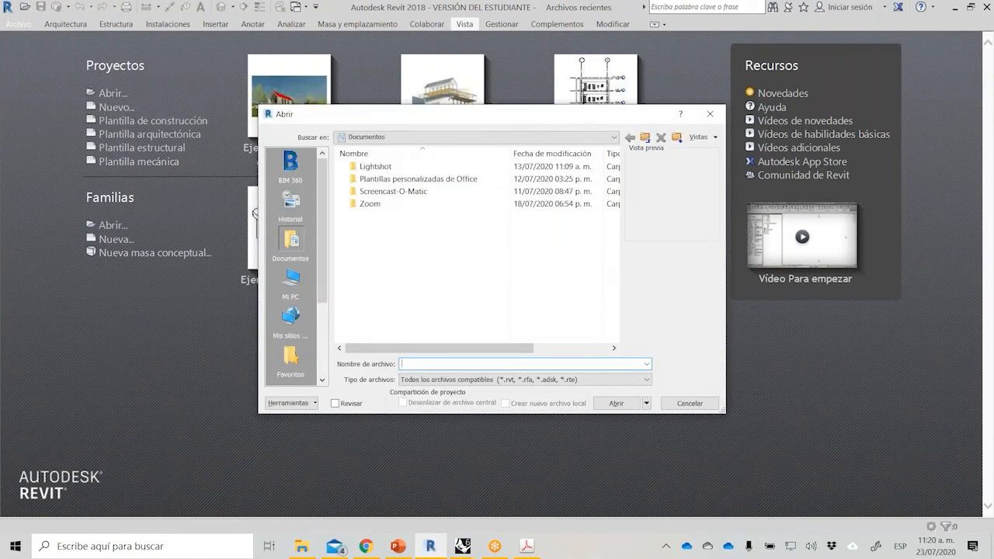
{"action": "left_click", "coordinate": [710, 113]}
{"action": "left_click", "coordinate": [23, 21]}
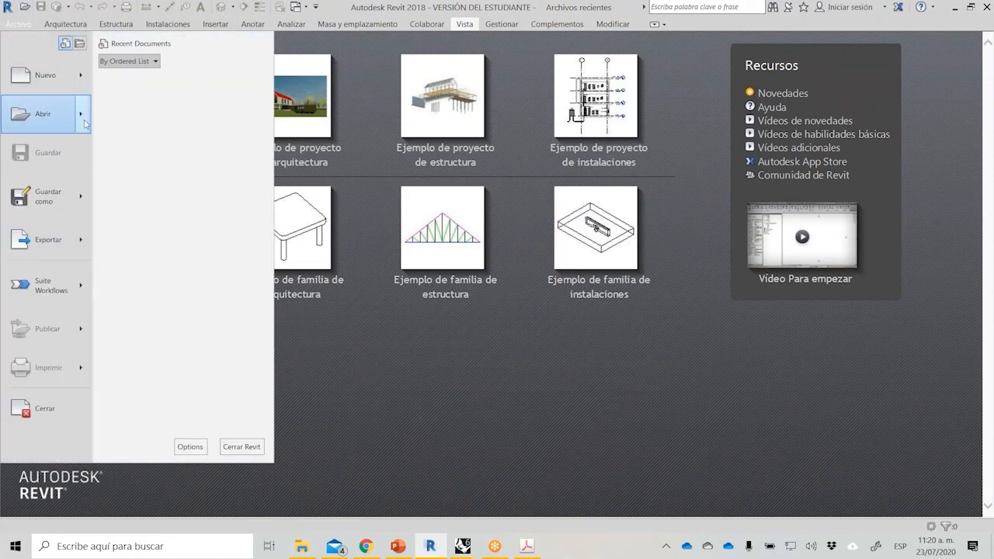
{"action": "mouse_move", "coordinate": [85, 123]}
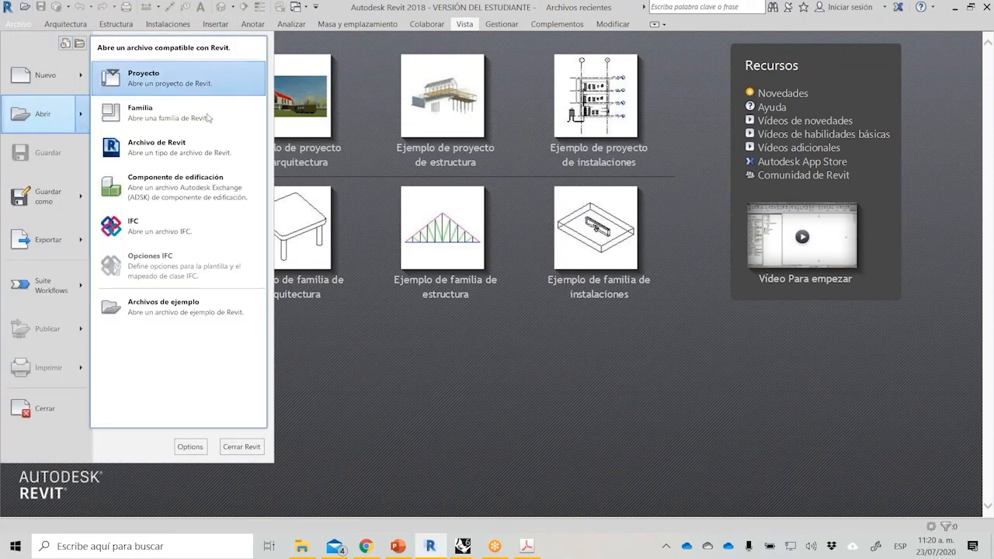
{"action": "left_click", "coordinate": [193, 240]}
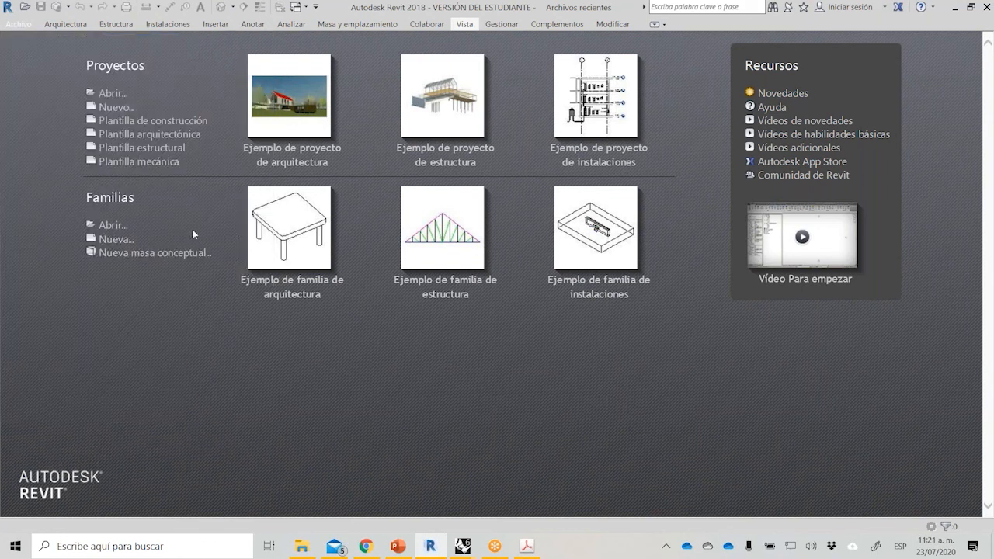
{"action": "left_click", "coordinate": [286, 355]}
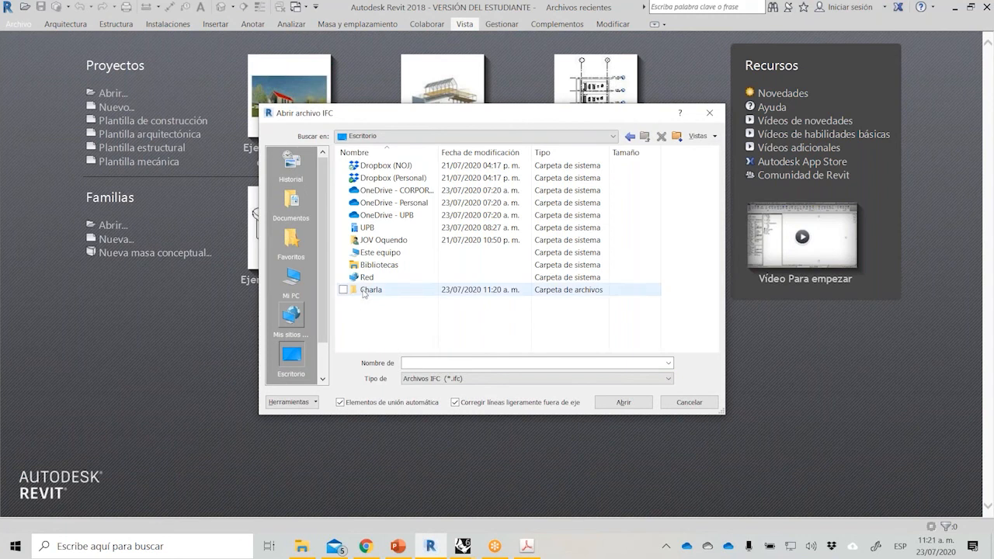
{"action": "double_click", "coordinate": [365, 291]}
{"action": "left_click", "coordinate": [386, 165]}
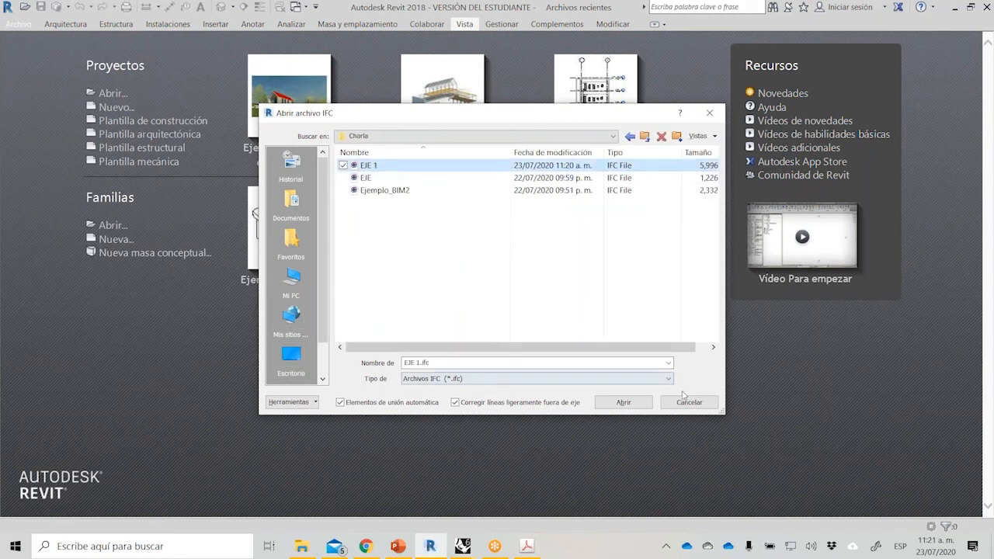
{"action": "left_click", "coordinate": [624, 402]}
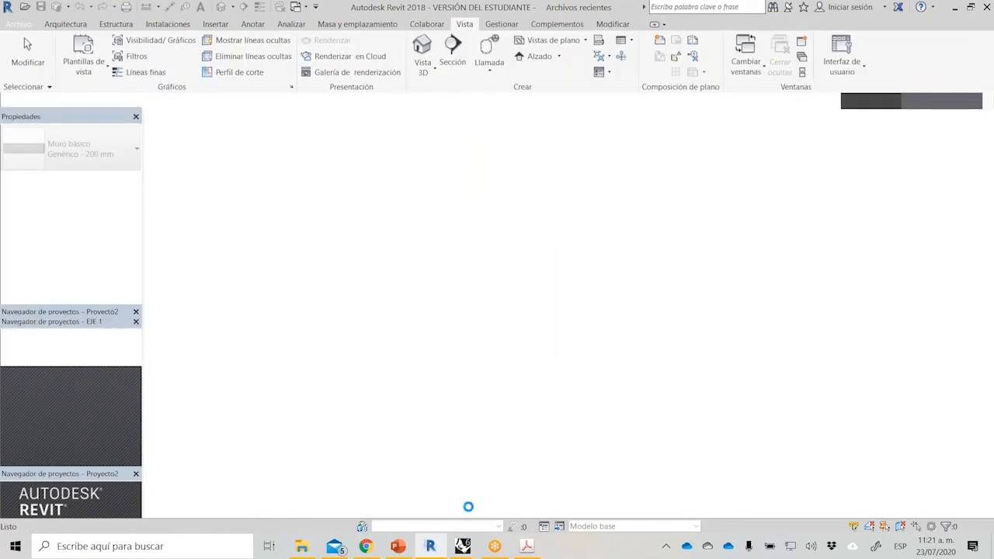
Switch to the Ejemplo_BIM model in Rhino and examine the Rhino object, block, VisualARQ object and the two grid walls.
{"action": "mouse_move", "coordinate": [463, 546]}
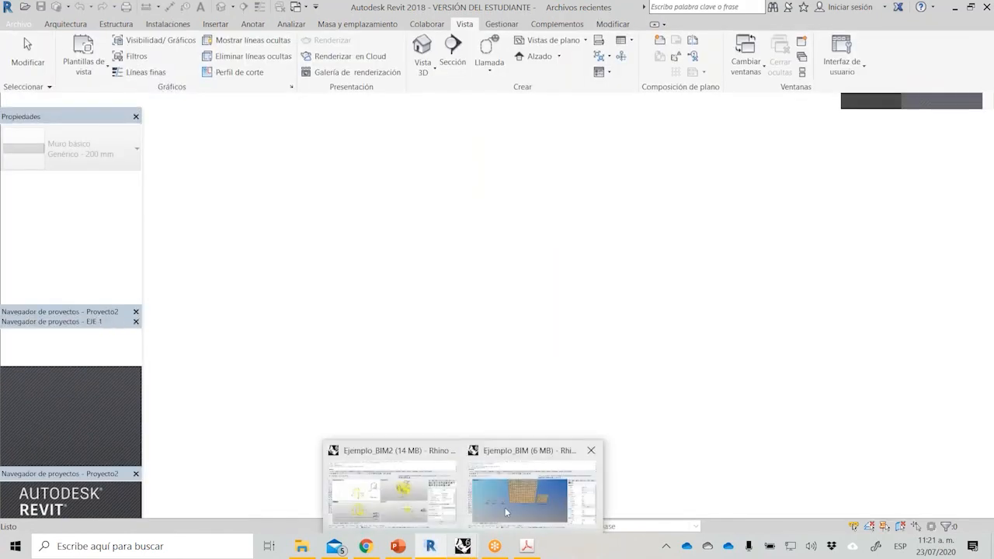
{"action": "left_click", "coordinate": [505, 512]}
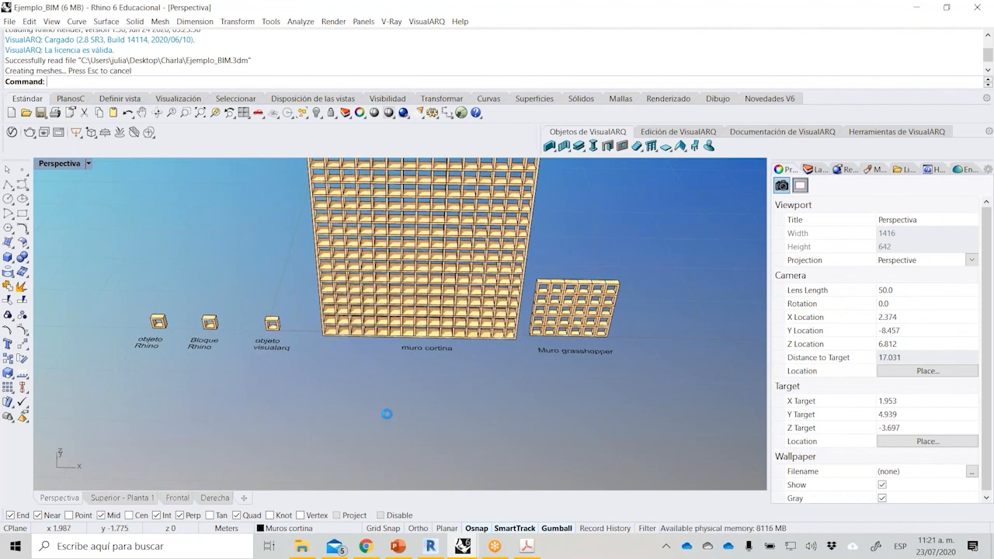
{"action": "right_click_drag", "start_coordinate": [387, 414], "coordinate": [365, 393]}
{"action": "left_click", "coordinate": [347, 244]}
{"action": "left_click", "coordinate": [362, 378]}
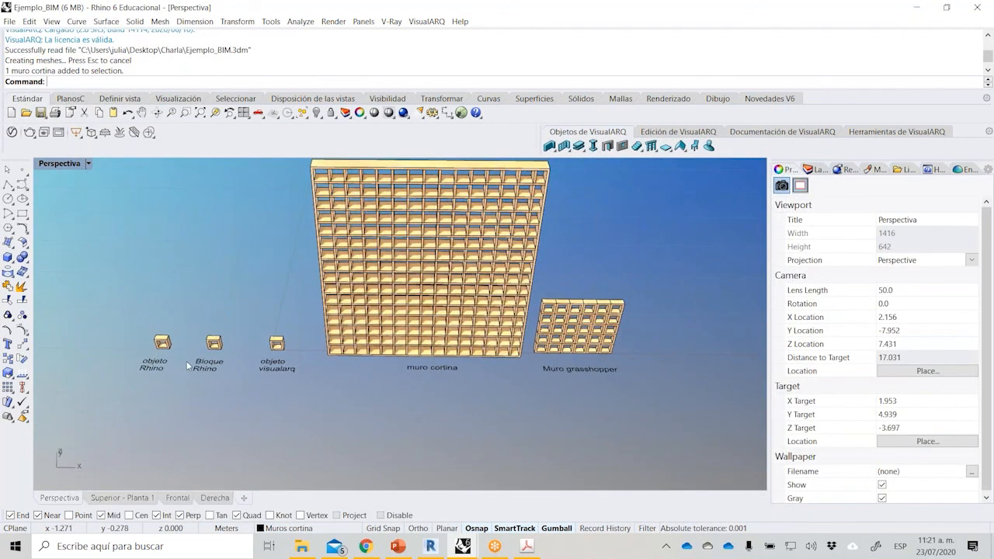
{"action": "scroll", "coordinate": [165, 318], "scroll_direction": "up", "scroll_amount": 5}
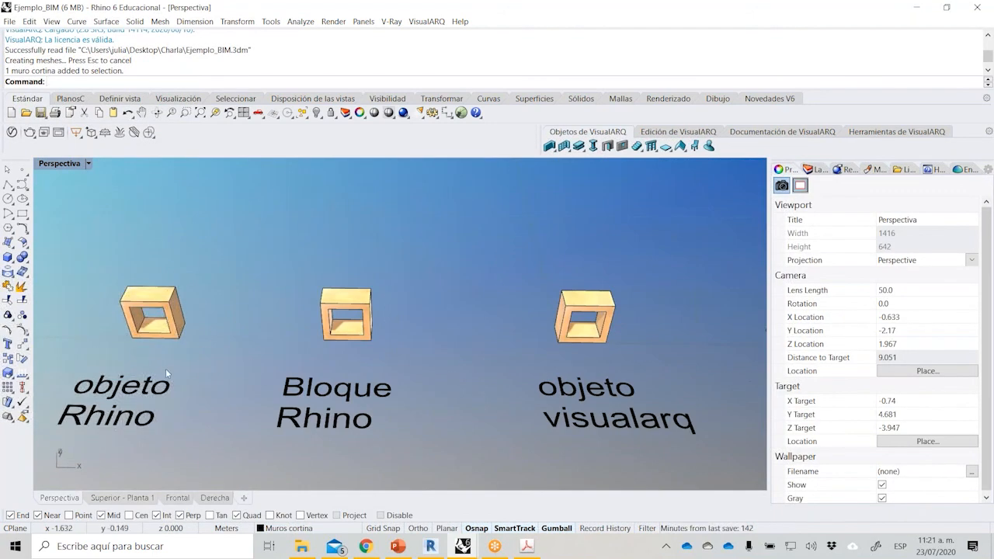
{"action": "scroll", "coordinate": [165, 369], "scroll_direction": "down", "scroll_amount": 5}
Scale the large curtain wall in one direction along its length, from its lower corner, down to four grid columns wide.
{"action": "left_click", "coordinate": [352, 319]}
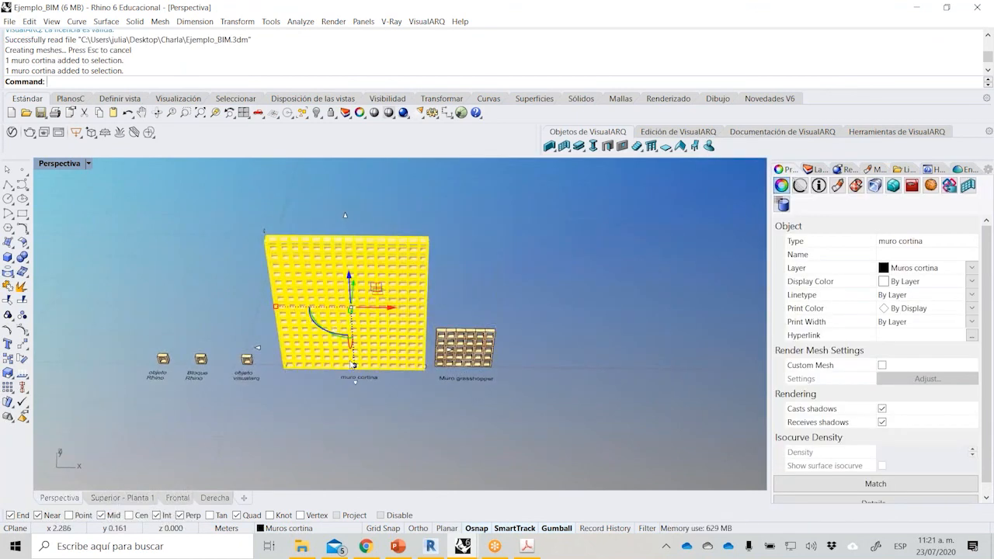
{"action": "scroll", "coordinate": [352, 364], "scroll_direction": "up", "scroll_amount": 2}
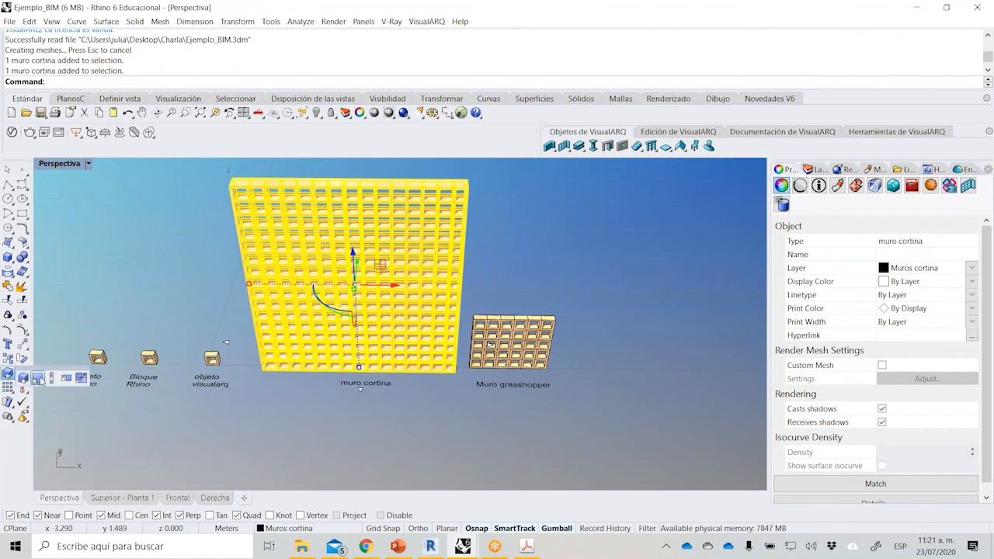
{"action": "left_click", "coordinate": [21, 386]}
{"action": "left_click", "coordinate": [278, 365]}
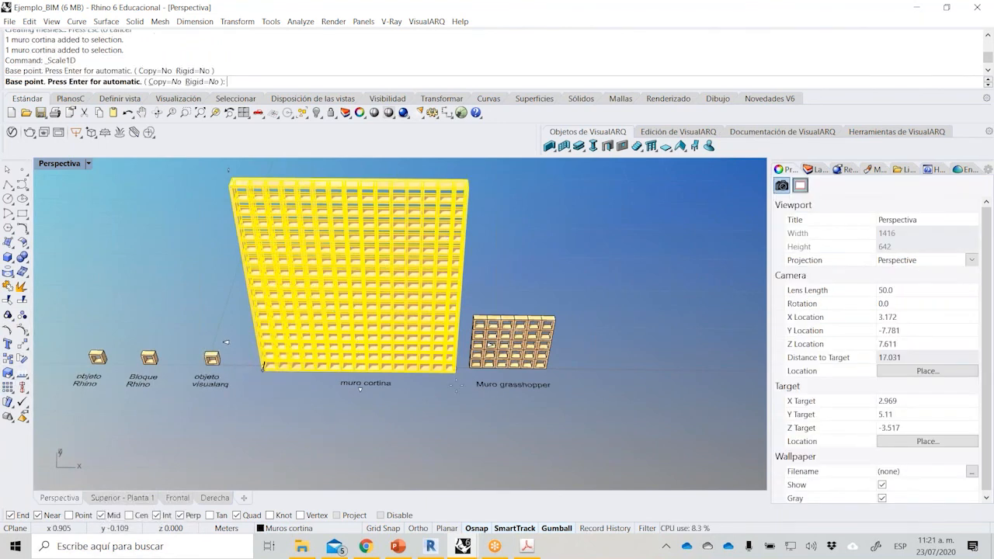
{"action": "left_click", "coordinate": [456, 371]}
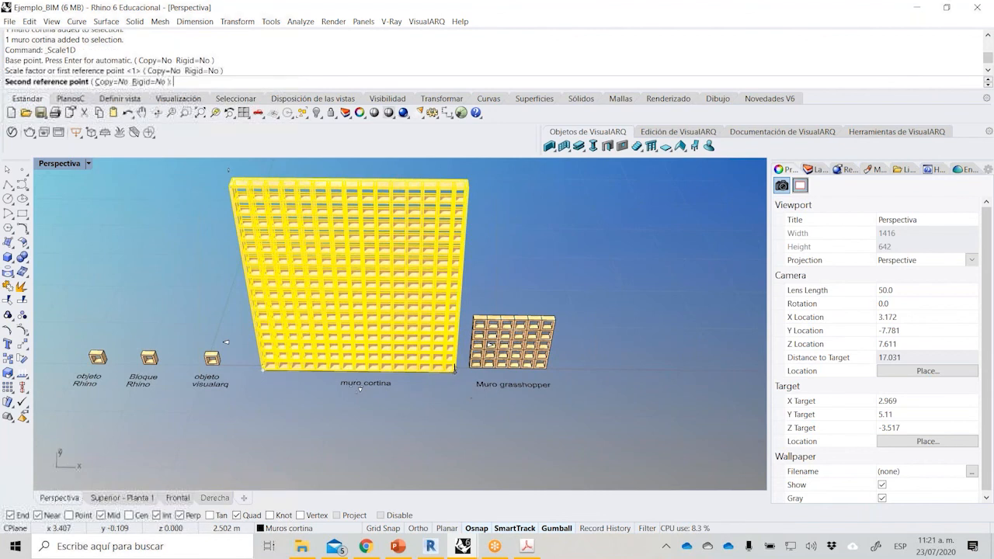
{"action": "left_click", "coordinate": [317, 387]}
{"action": "left_click", "coordinate": [296, 409]}
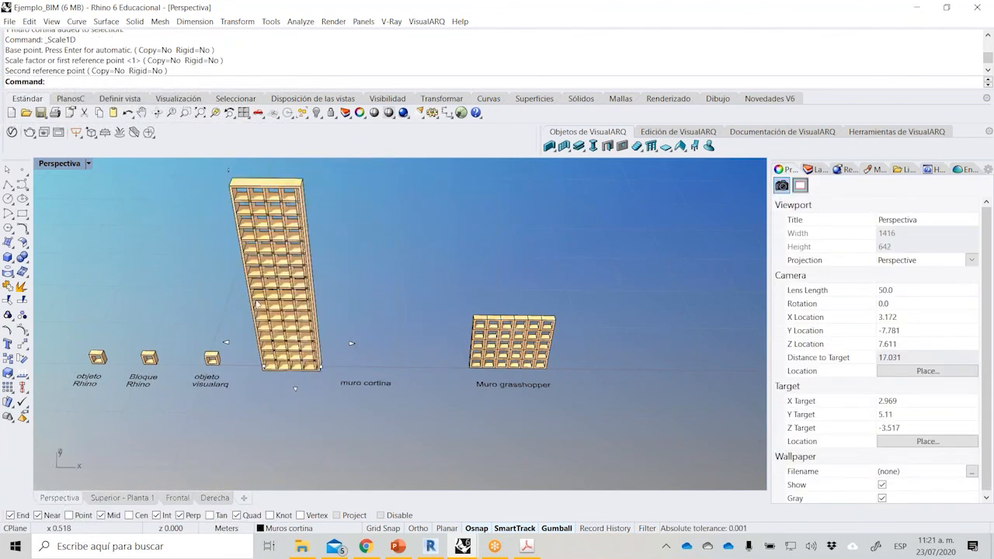
Zoom to the narrowed curtain wall and inspect its grid cells from several angles.
{"action": "left_click", "coordinate": [272, 329]}
{"action": "left_click", "coordinate": [215, 113]}
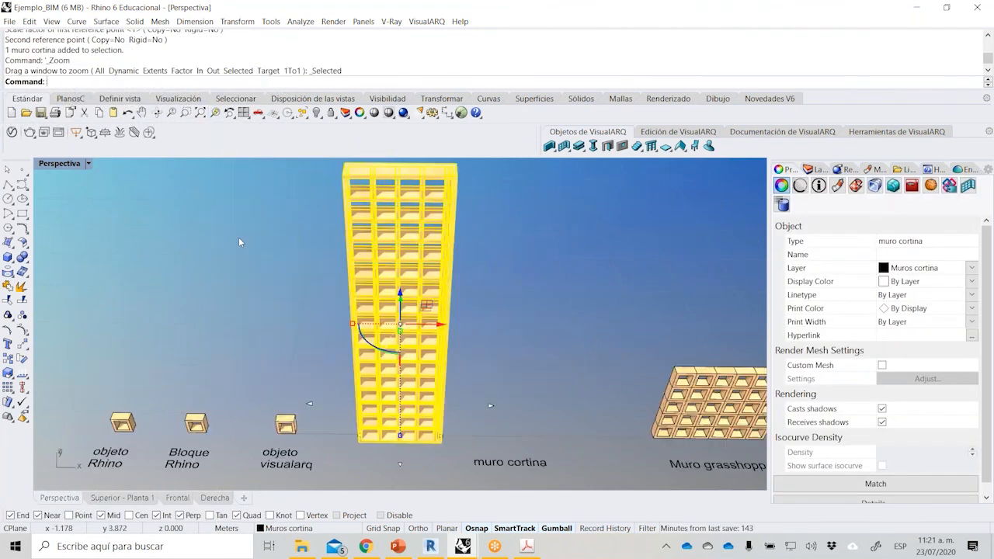
{"action": "left_click", "coordinate": [317, 247]}
{"action": "scroll", "coordinate": [316, 247], "scroll_direction": "down", "scroll_amount": 5}
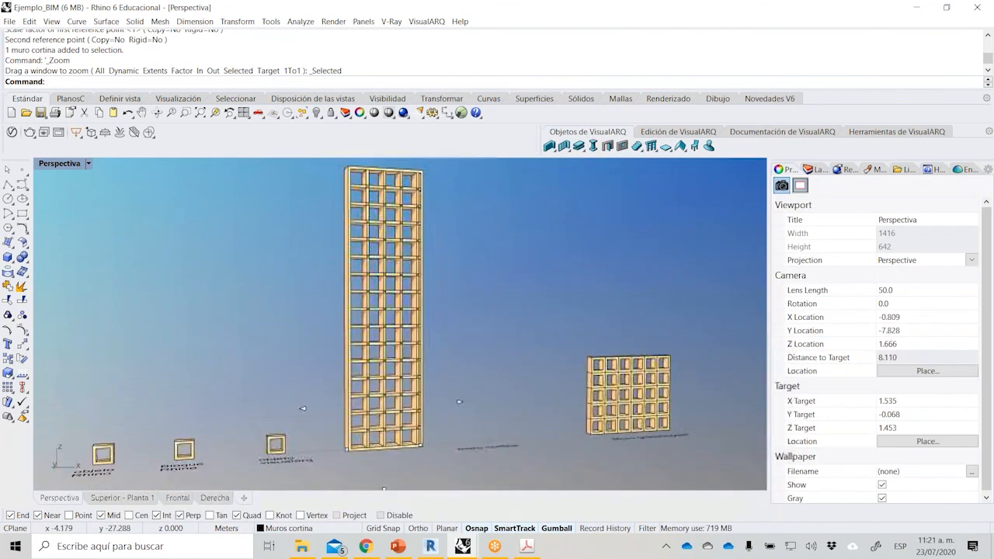
{"action": "left_click", "coordinate": [396, 271]}
{"action": "left_click", "coordinate": [441, 259]}
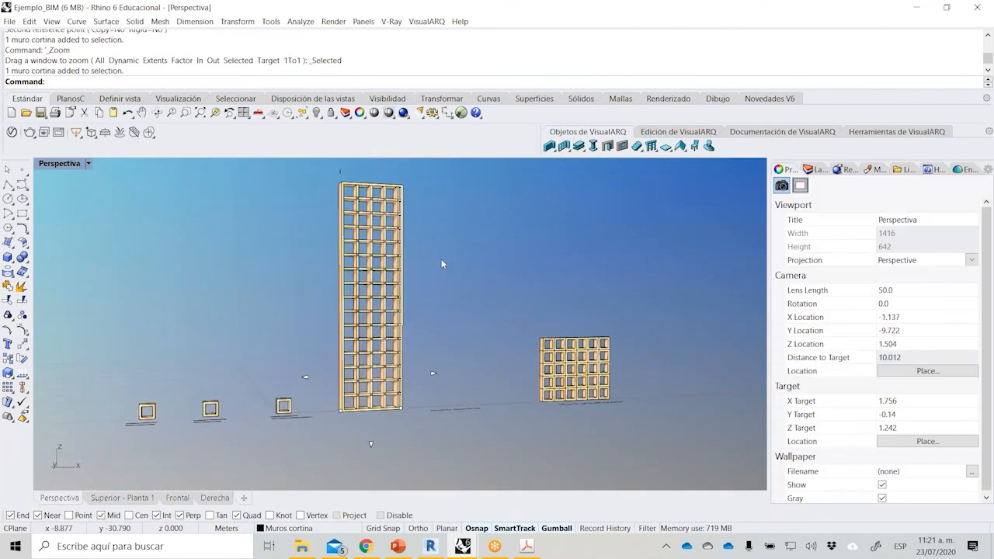
{"action": "right_click_drag", "start_coordinate": [492, 310], "coordinate": [473, 328]}
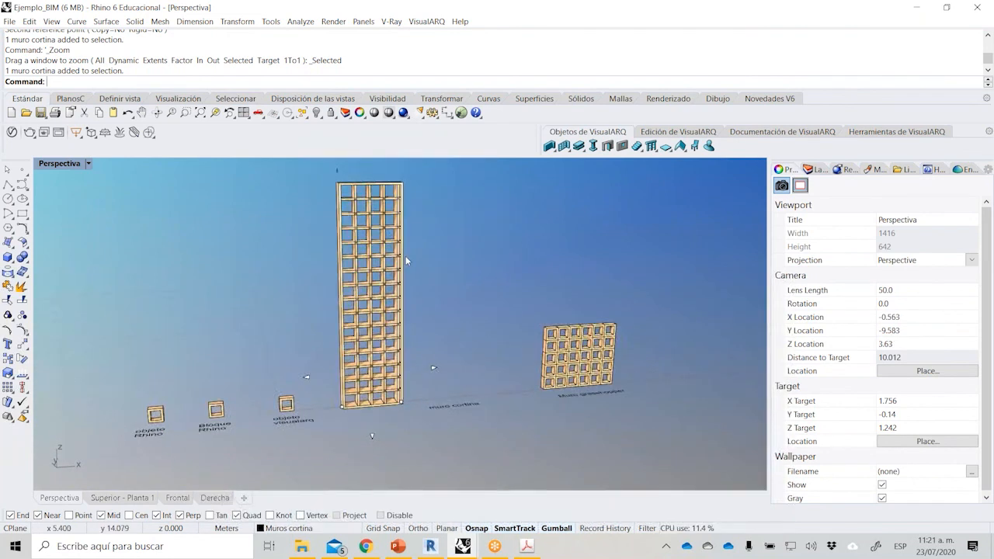
{"action": "scroll", "coordinate": [404, 258], "scroll_direction": "up", "scroll_amount": 2}
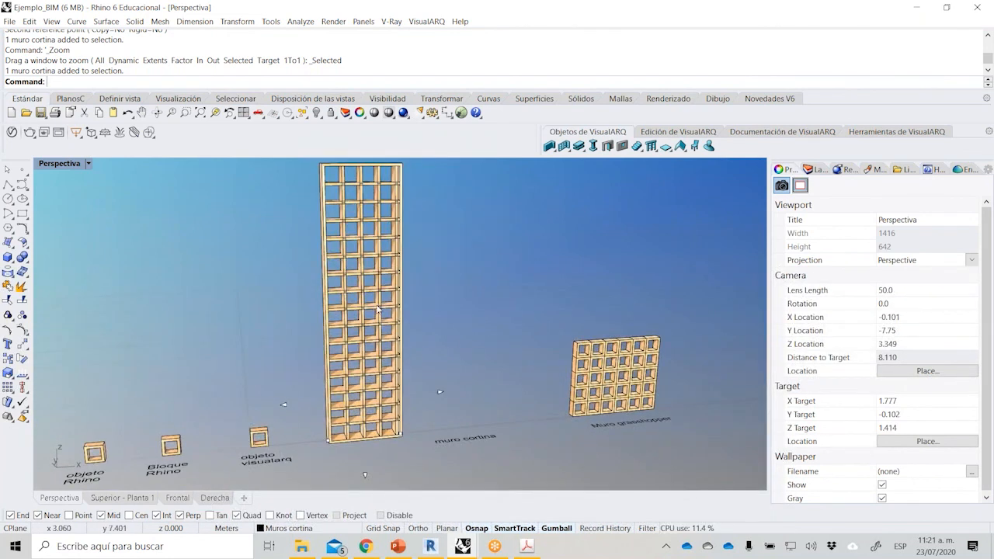
Switch back to Revit and open the default 3D view of the imported EJE 1 model.
{"action": "left_click", "coordinate": [431, 547]}
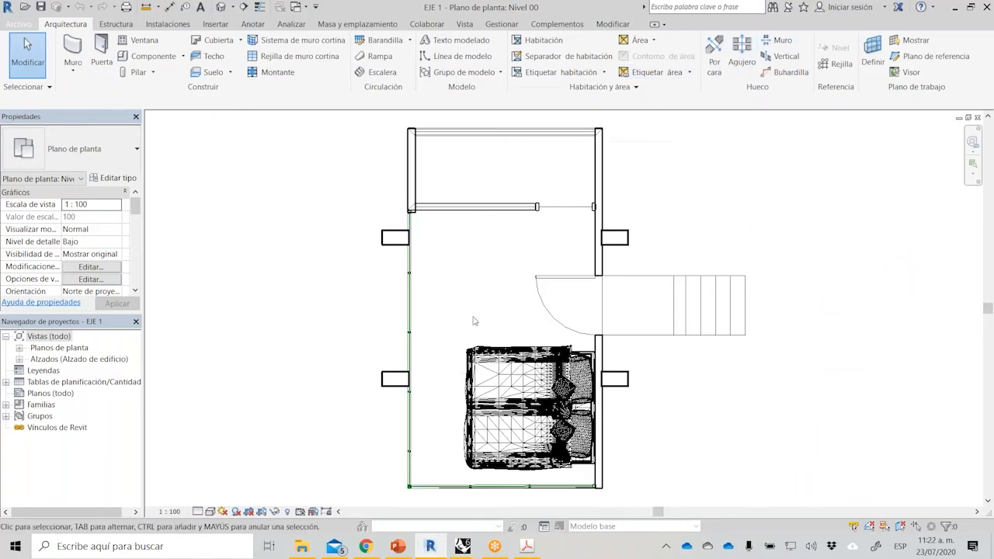
{"action": "left_click", "coordinate": [463, 24]}
{"action": "left_click", "coordinate": [422, 51]}
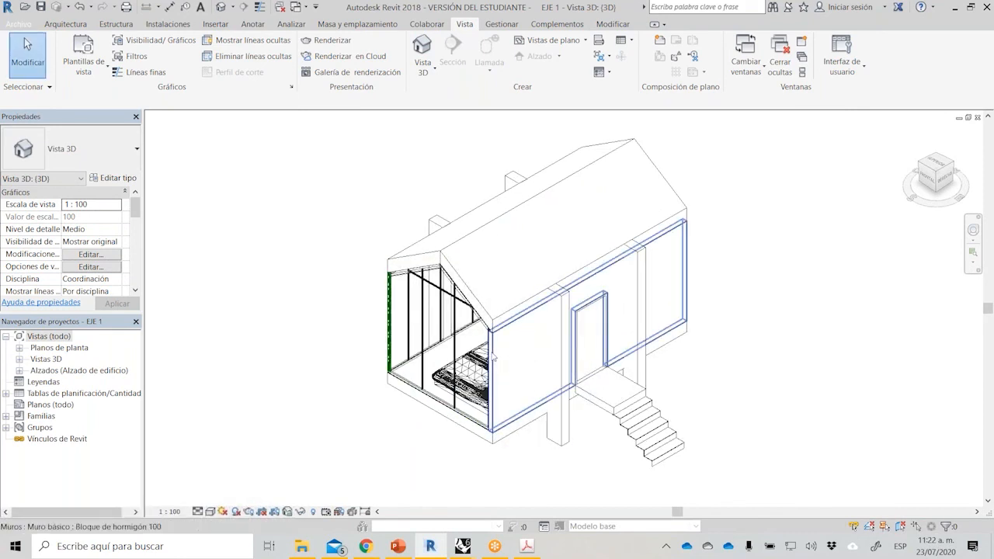
Change the type of the long wall containing the entrance door to the basic wall Genérico - 300 mm.
{"action": "left_click", "coordinate": [493, 356]}
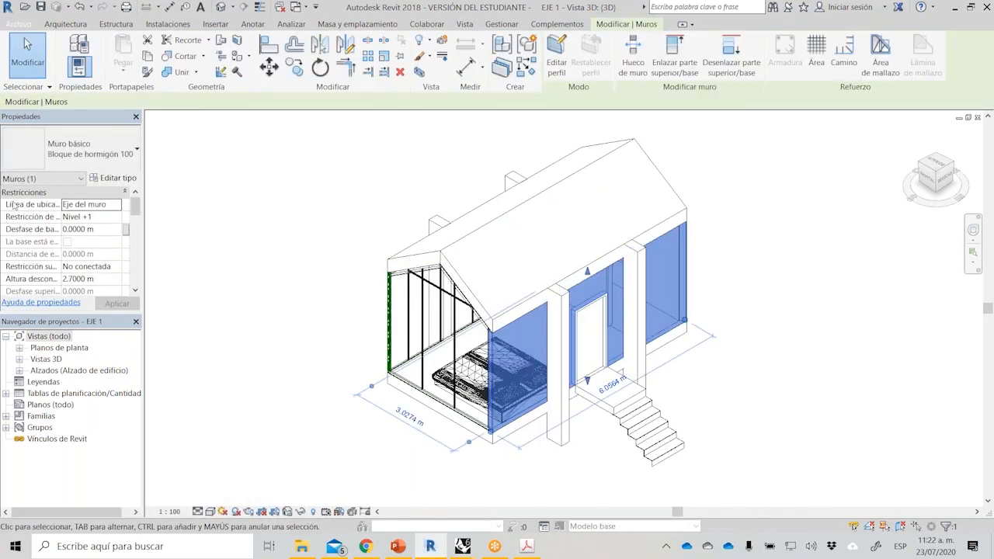
{"action": "left_click", "coordinate": [73, 155]}
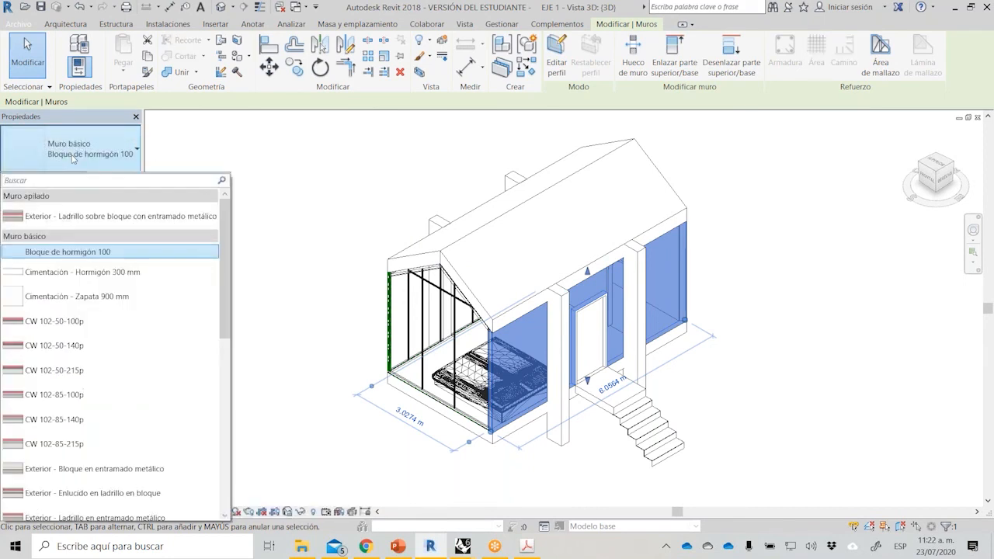
{"action": "scroll", "coordinate": [120, 385], "scroll_direction": "down", "scroll_amount": 3}
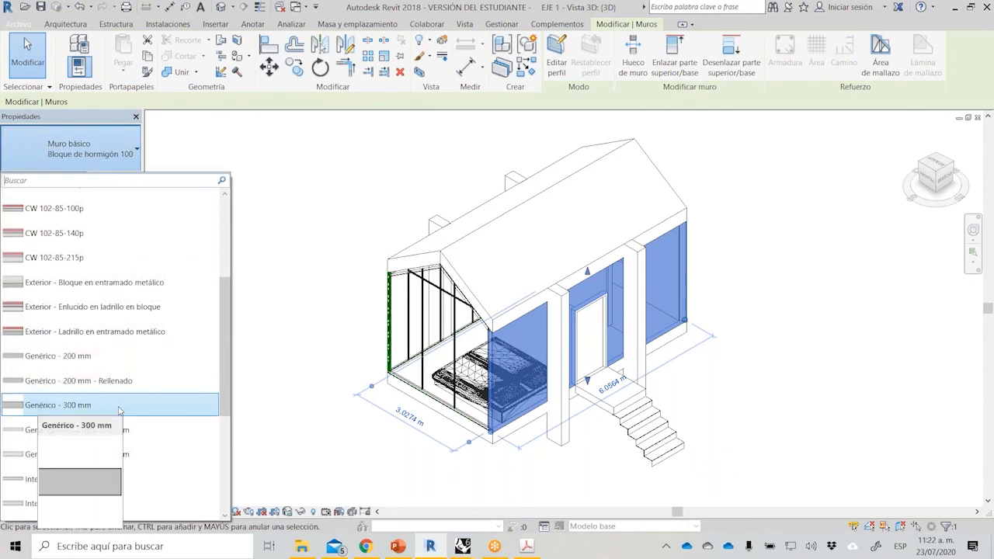
{"action": "left_click", "coordinate": [121, 409]}
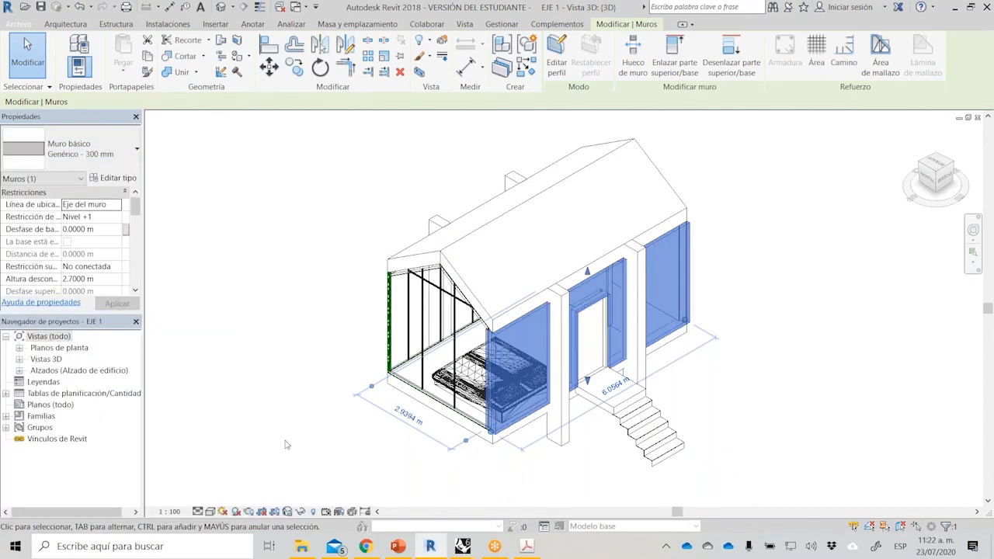
Change the type of the entrance door to M_Simple-A ras 0915 x 2032mm.
{"action": "left_click", "coordinate": [286, 445]}
{"action": "scroll", "coordinate": [581, 398], "scroll_direction": "up", "scroll_amount": 5}
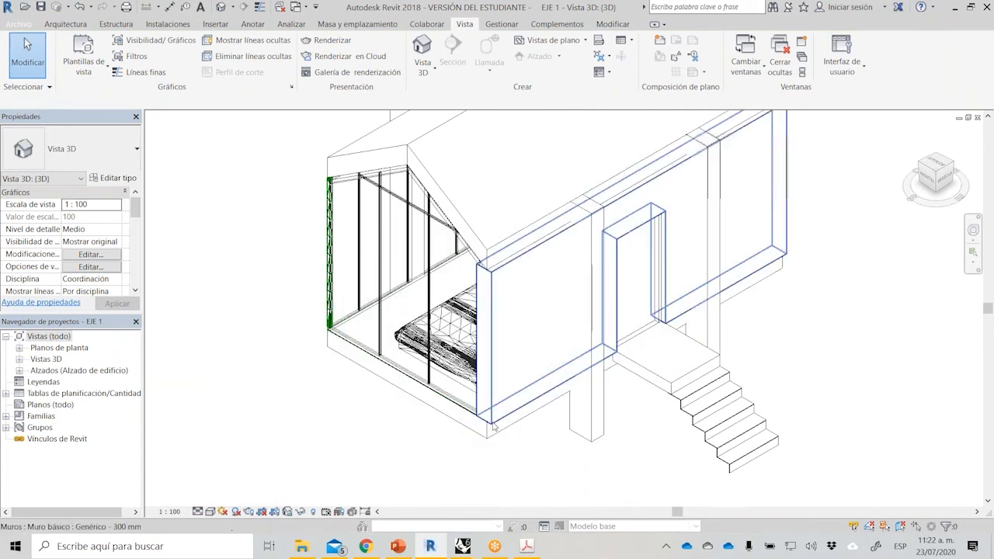
{"action": "scroll", "coordinate": [478, 439], "scroll_direction": "down", "scroll_amount": 5}
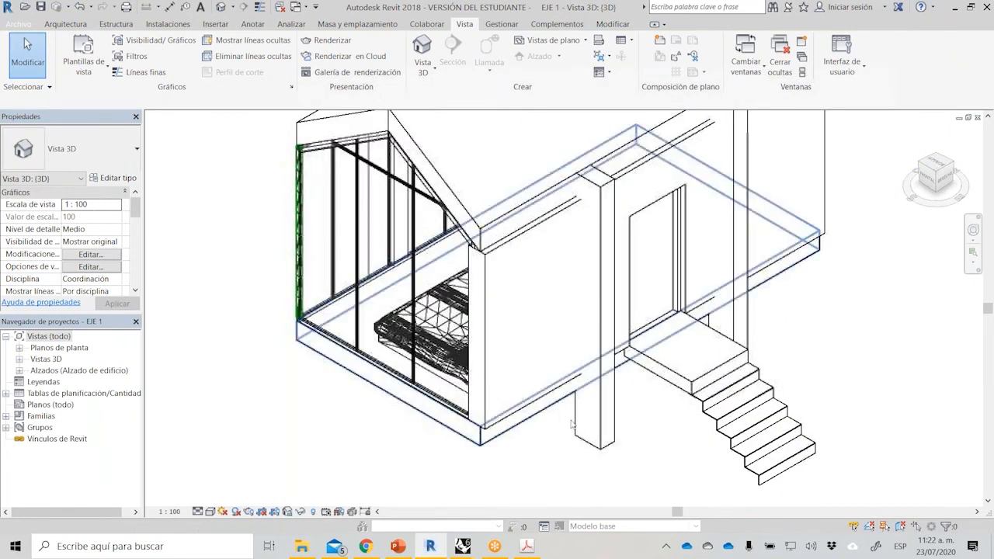
{"action": "left_click", "coordinate": [670, 246]}
{"action": "left_click", "coordinate": [50, 149]}
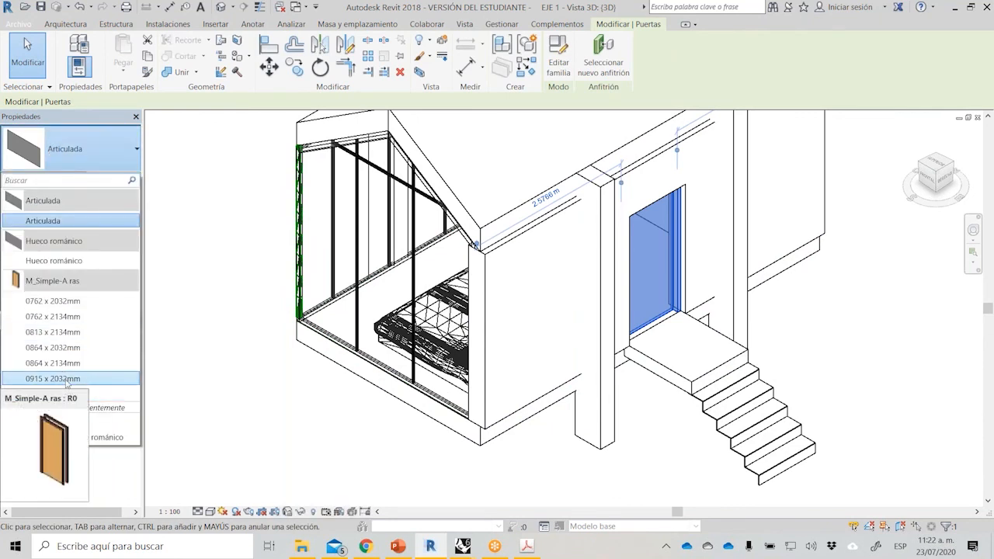
{"action": "left_click", "coordinate": [66, 379]}
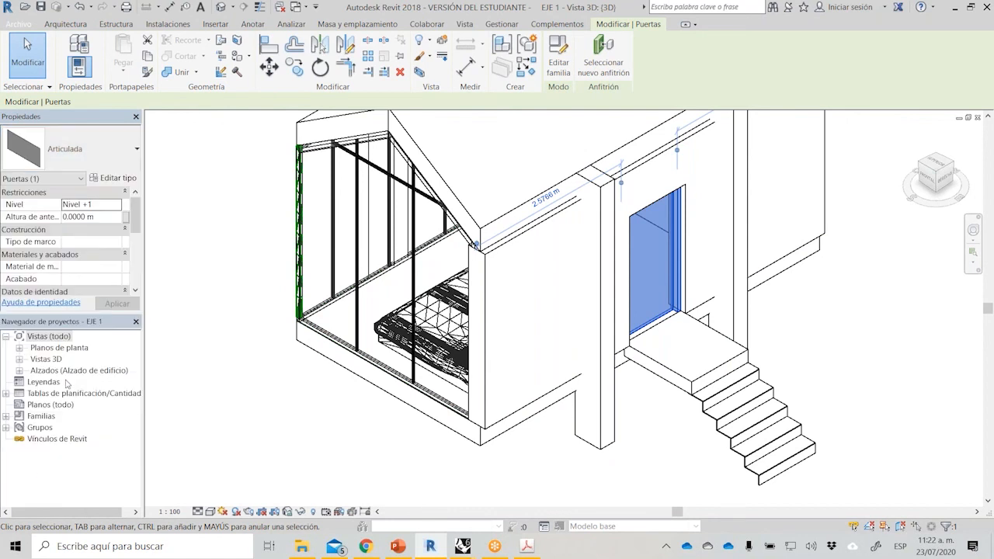
{"action": "left_click", "coordinate": [229, 418]}
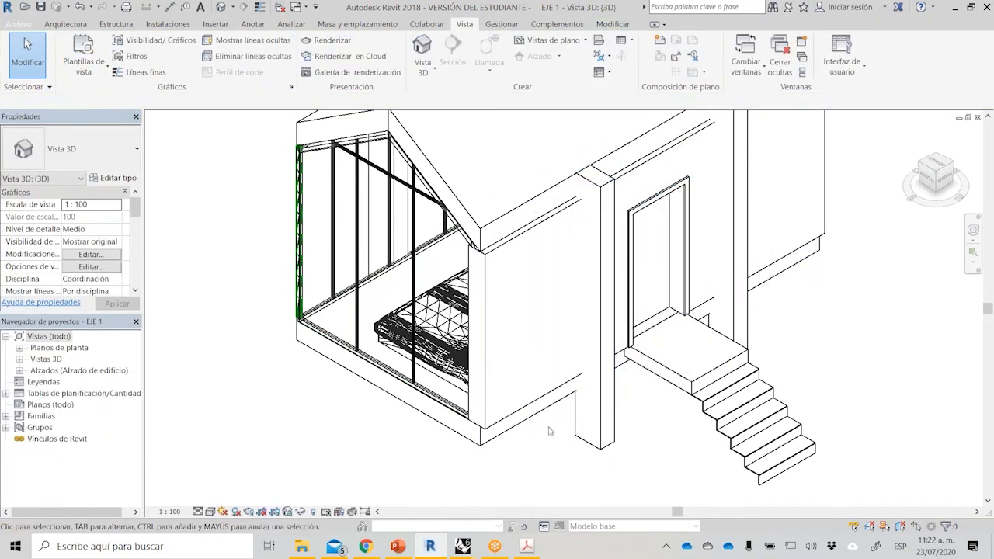
Set the 3D view's visual style to Trazado de rayos and view the house from its glazed side and its entrance side.
{"action": "scroll", "coordinate": [498, 389], "scroll_direction": "down", "scroll_amount": 3}
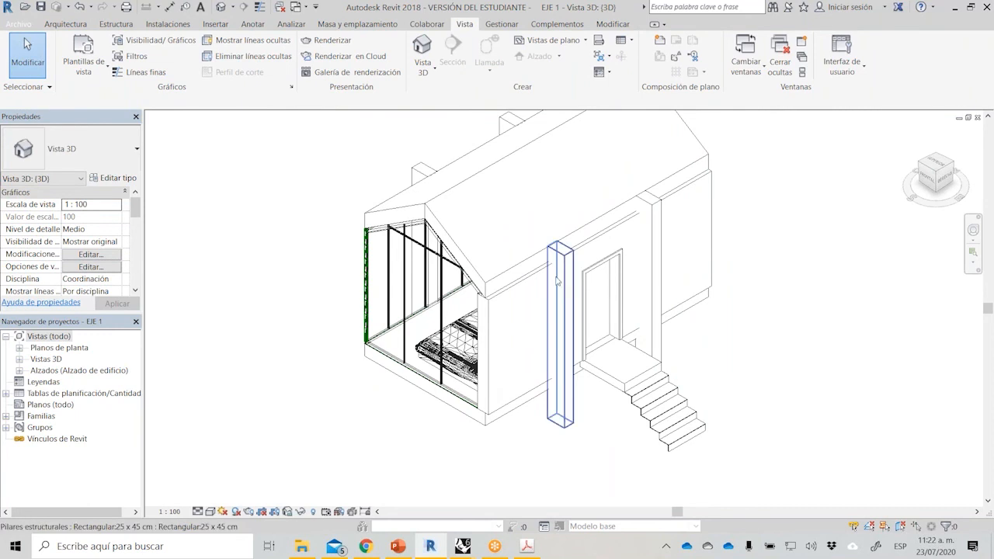
{"action": "middle_click_drag", "start_coordinate": [435, 311], "coordinate": [746, 285], "text": "shift"}
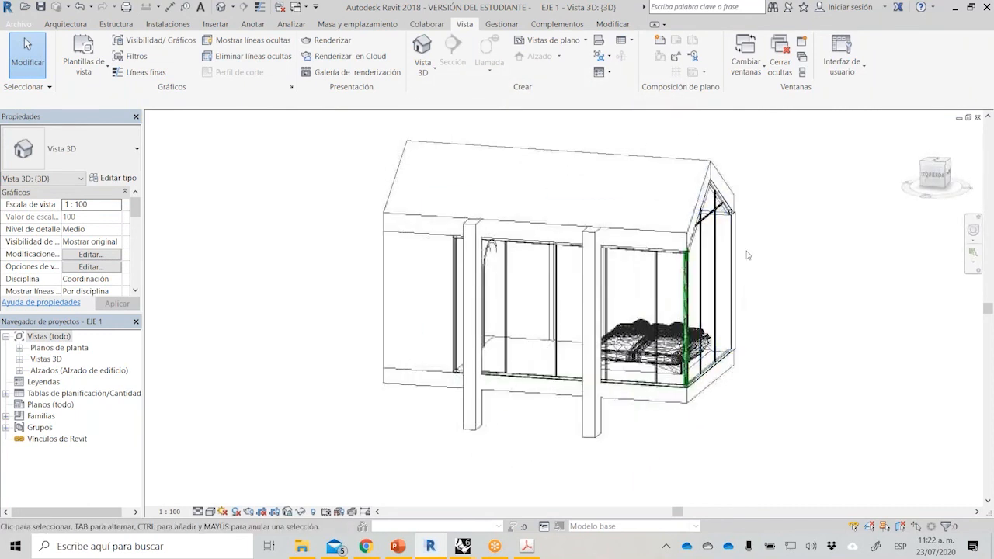
{"action": "scroll", "coordinate": [748, 255], "scroll_direction": "up", "scroll_amount": 2}
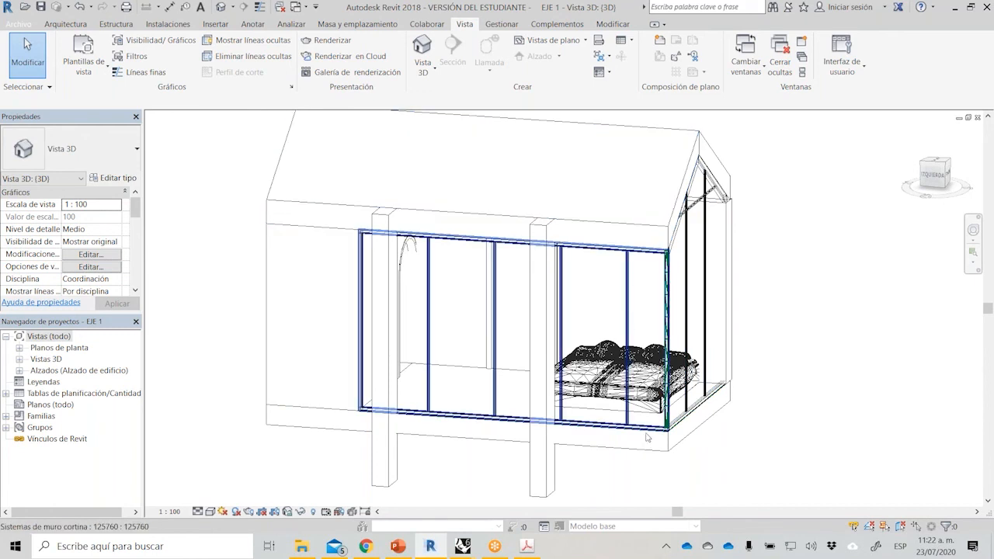
{"action": "scroll", "coordinate": [684, 380], "scroll_direction": "up", "scroll_amount": 2}
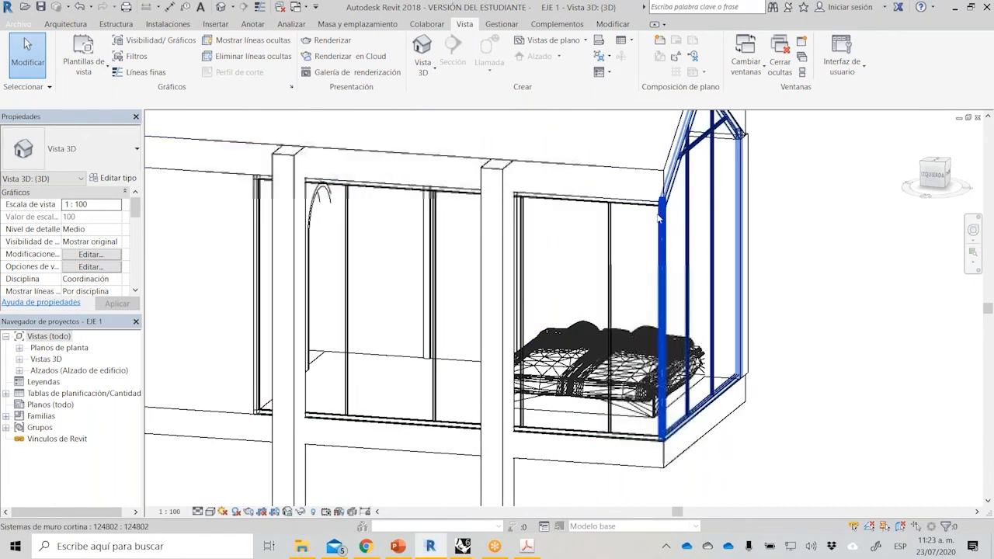
{"action": "scroll", "coordinate": [630, 219], "scroll_direction": "down", "scroll_amount": 1}
{"action": "scroll", "coordinate": [618, 288], "scroll_direction": "down", "scroll_amount": 1}
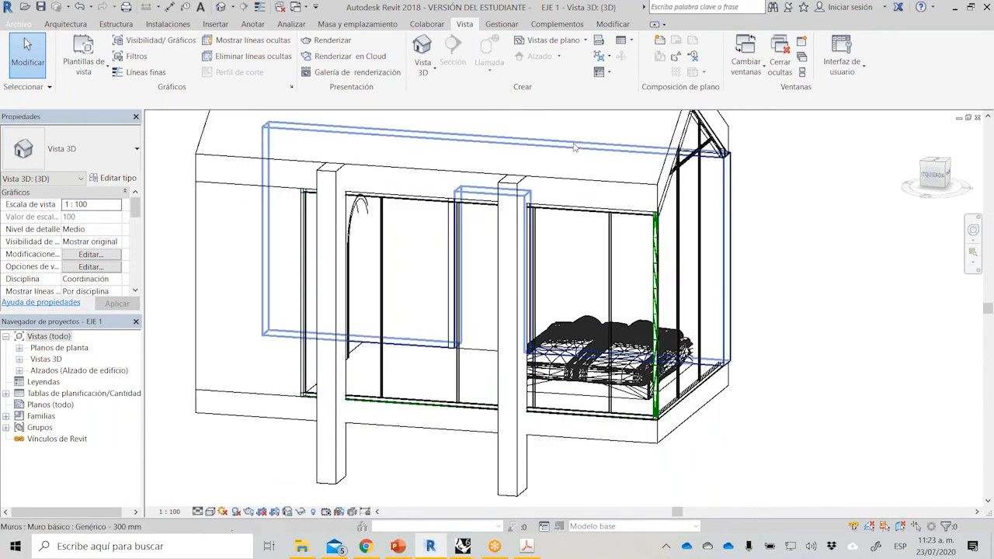
{"action": "left_click", "coordinate": [212, 514]}
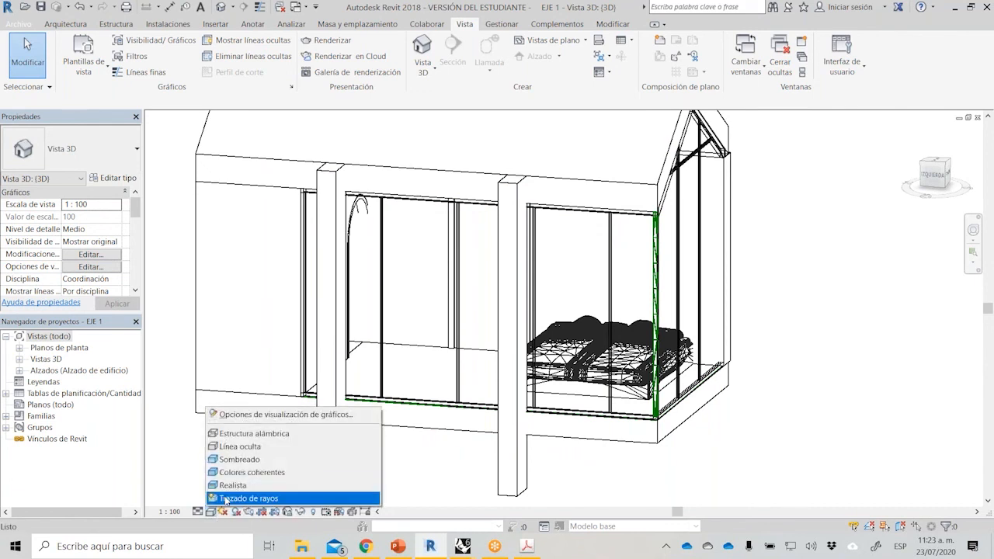
{"action": "left_click", "coordinate": [226, 499]}
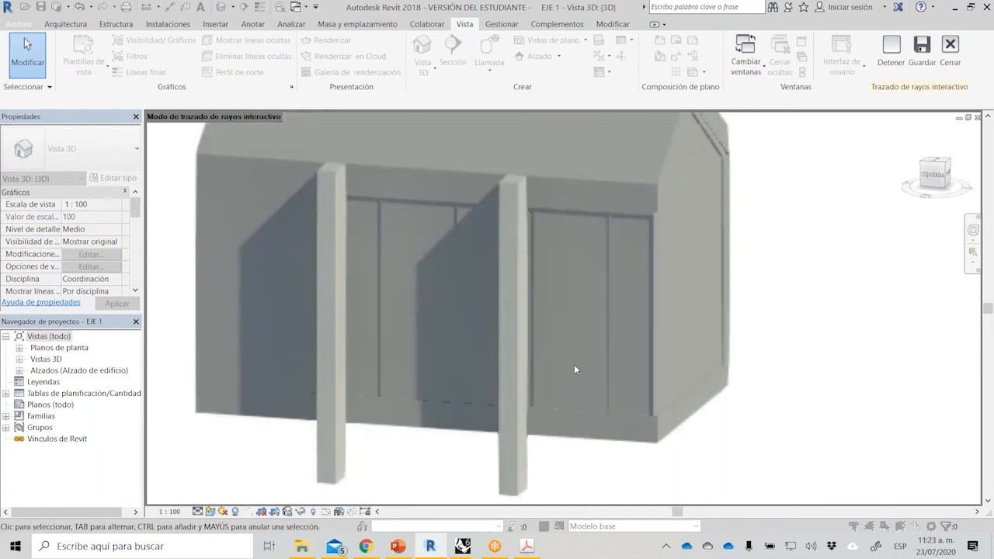
{"action": "scroll", "coordinate": [574, 365], "scroll_direction": "down", "scroll_amount": 1}
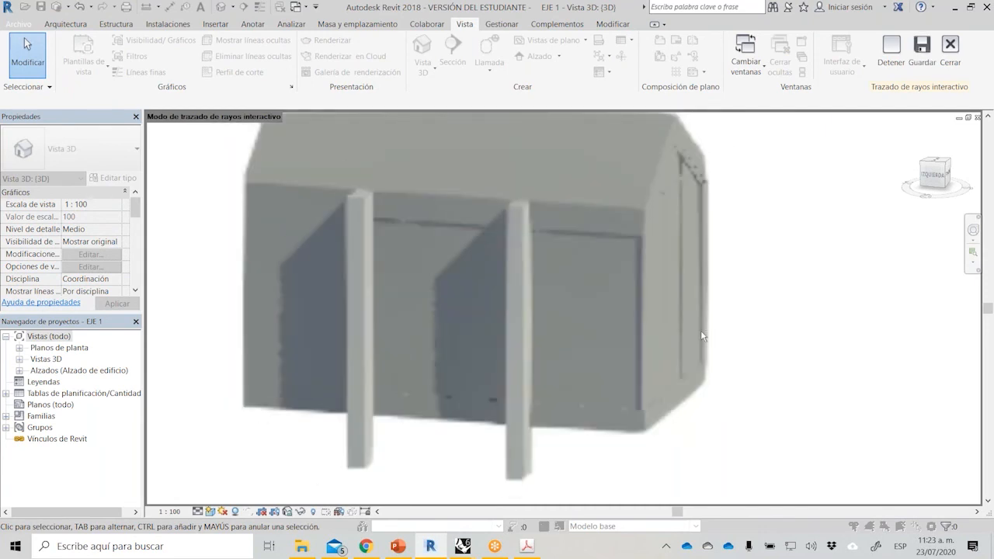
{"action": "middle_click_drag", "start_coordinate": [757, 324], "coordinate": [301, 433], "text": "shift"}
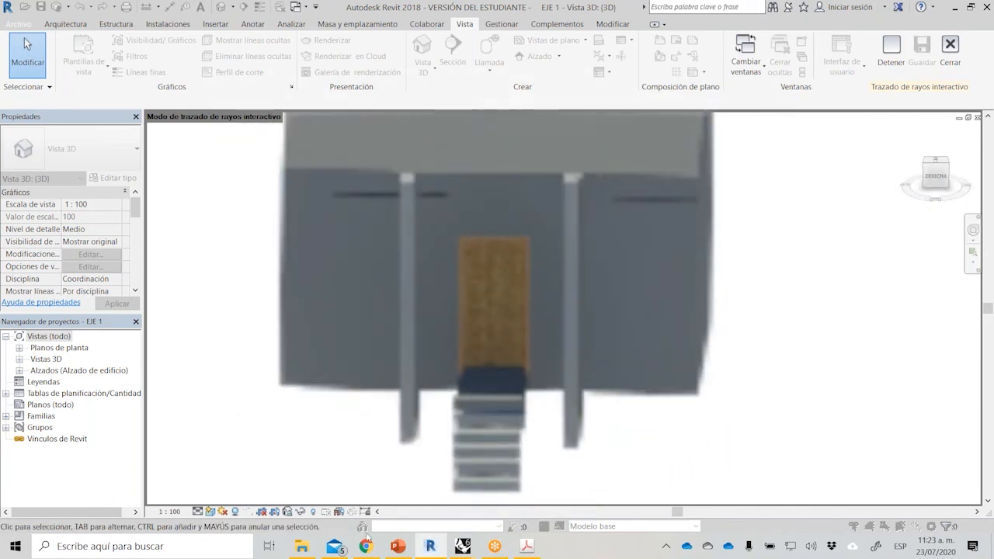
Switch to the Rhino_BIM presentation in PowerPoint, start the slide show from the Diseño BIM slide and advance to the Rhino.Inside slide.
{"action": "left_click", "coordinate": [398, 547]}
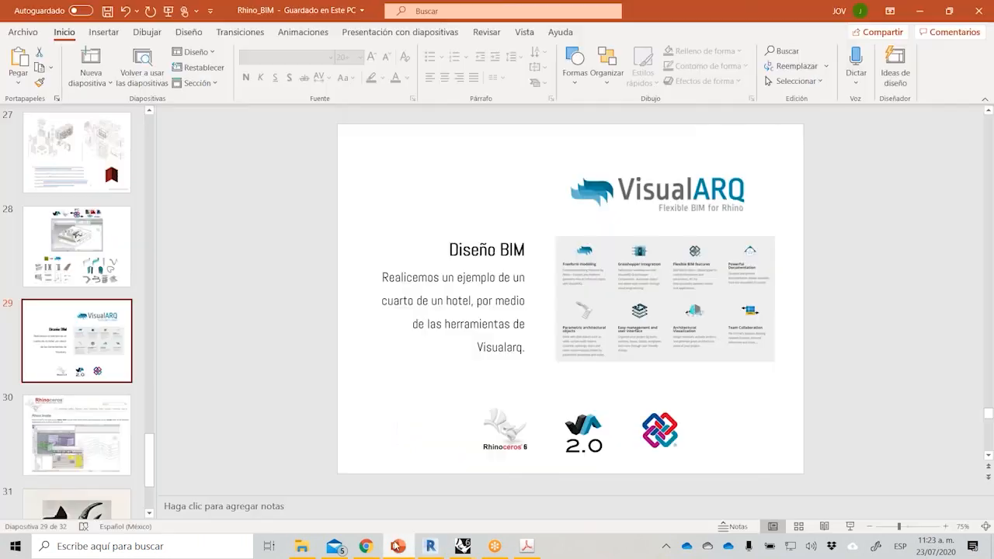
{"action": "left_click", "coordinate": [850, 526]}
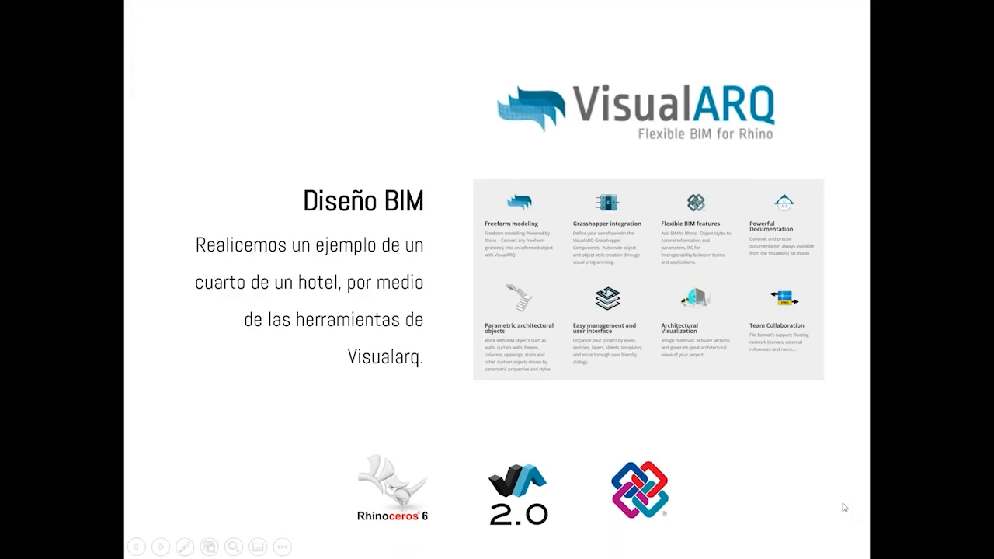
{"action": "left_click", "coordinate": [844, 507]}
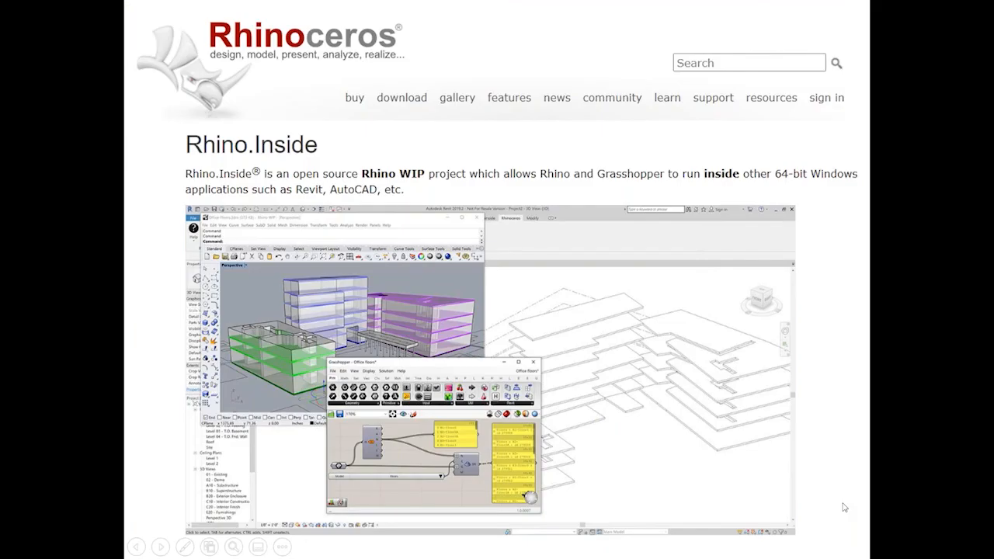
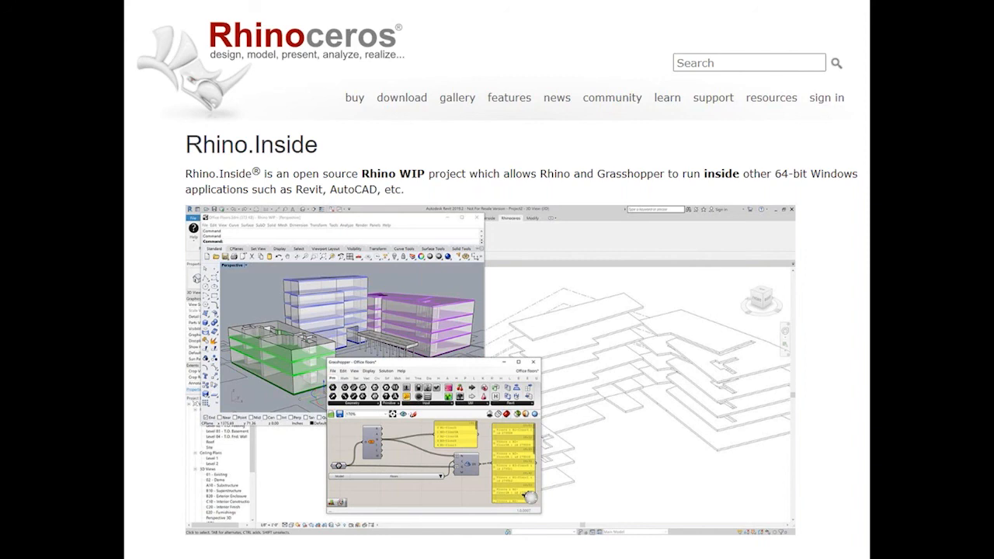
End the slide show on the closing slide, then switch to Chrome and play the VisualARQ 2 Flexible BIM Presentation video muted in full screen.
{"action": "key", "text": "Right"}
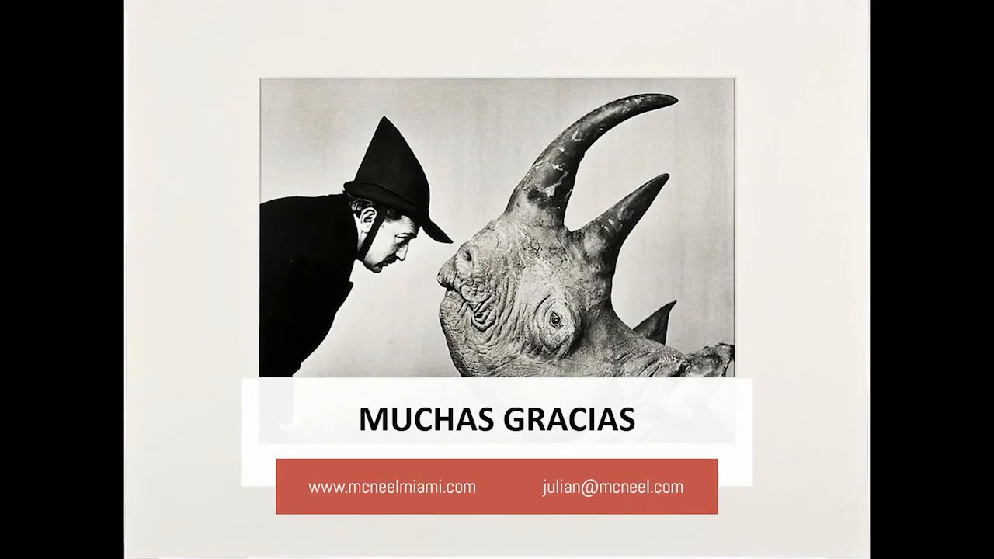
{"action": "key", "text": "Escape"}
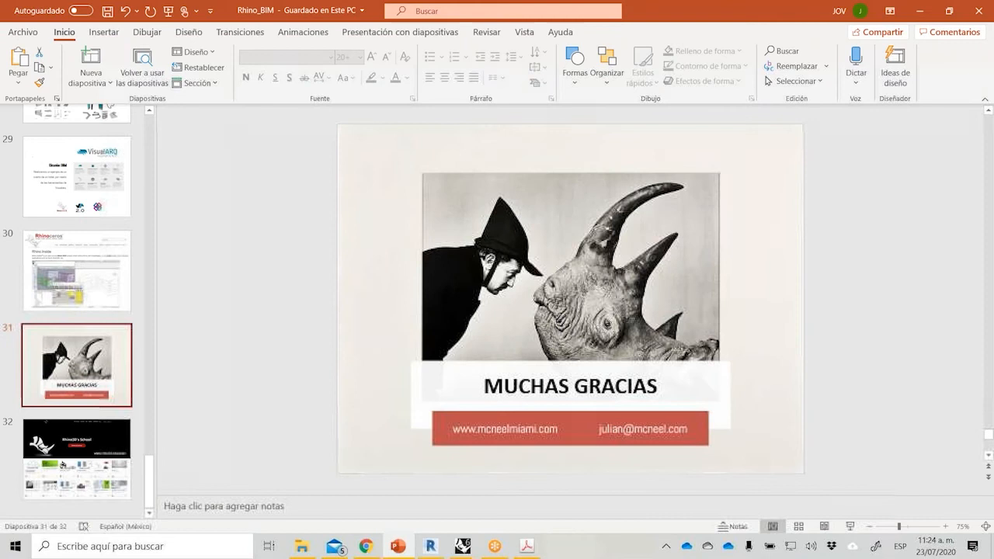
{"action": "left_click", "coordinate": [366, 547]}
{"action": "left_click", "coordinate": [217, 463]}
{"action": "left_click", "coordinate": [242, 463]}
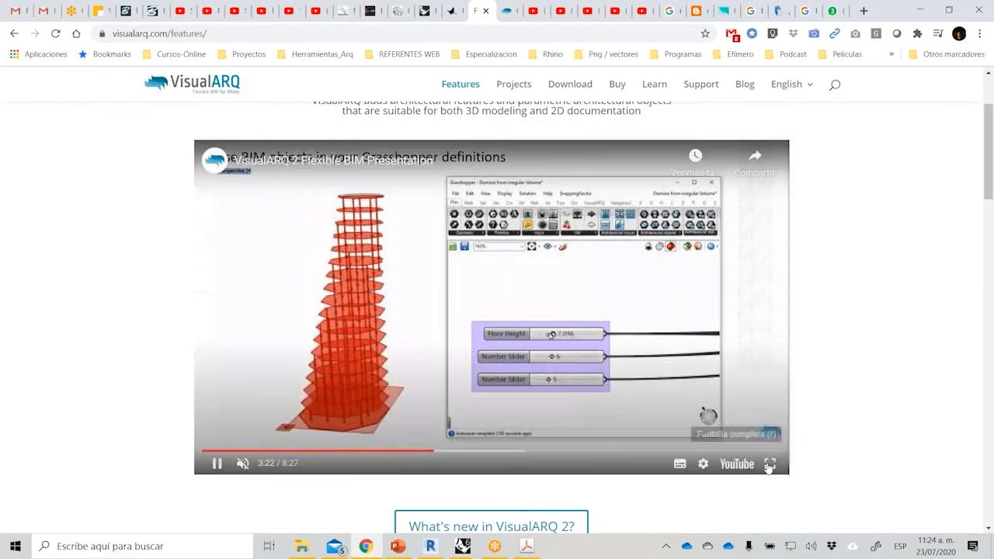
{"action": "left_click", "coordinate": [770, 464]}
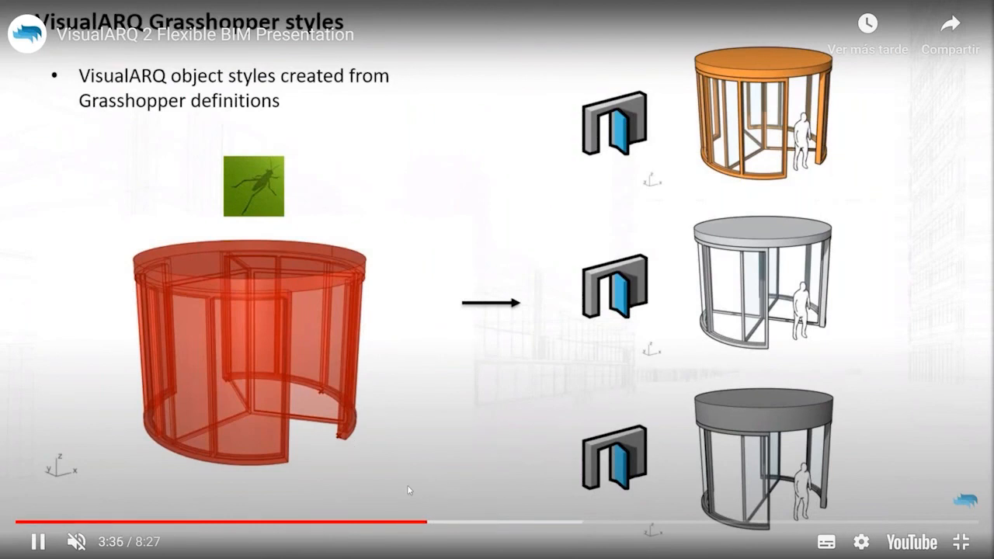
Skip forward through the VisualARQ video from the Grasshopper styles part to the Level Manager part, and leave full screen.
{"action": "left_click_drag", "start_coordinate": [436, 525], "coordinate": [461, 525]}
{"action": "left_click", "coordinate": [481, 525]}
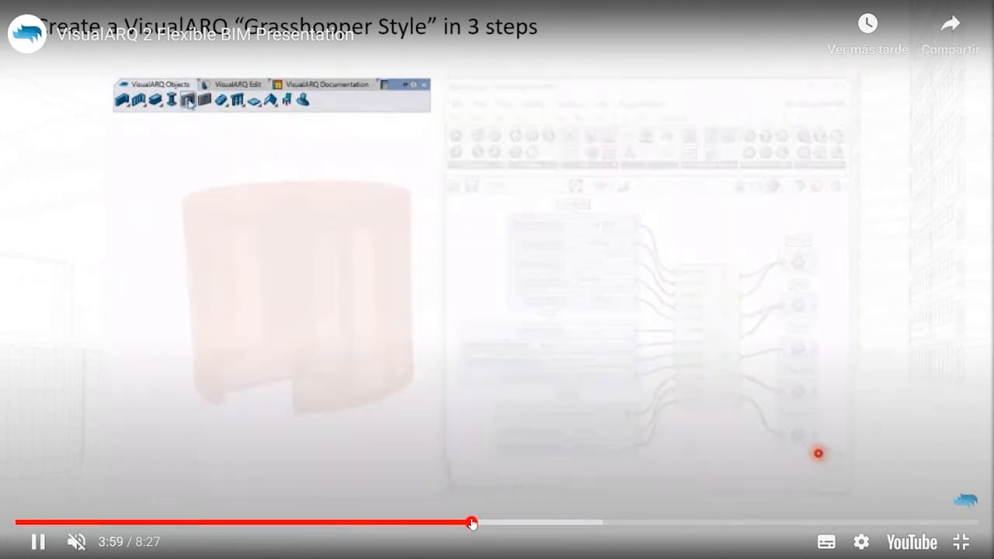
{"action": "left_click", "coordinate": [497, 525]}
{"action": "left_click", "coordinate": [510, 525]}
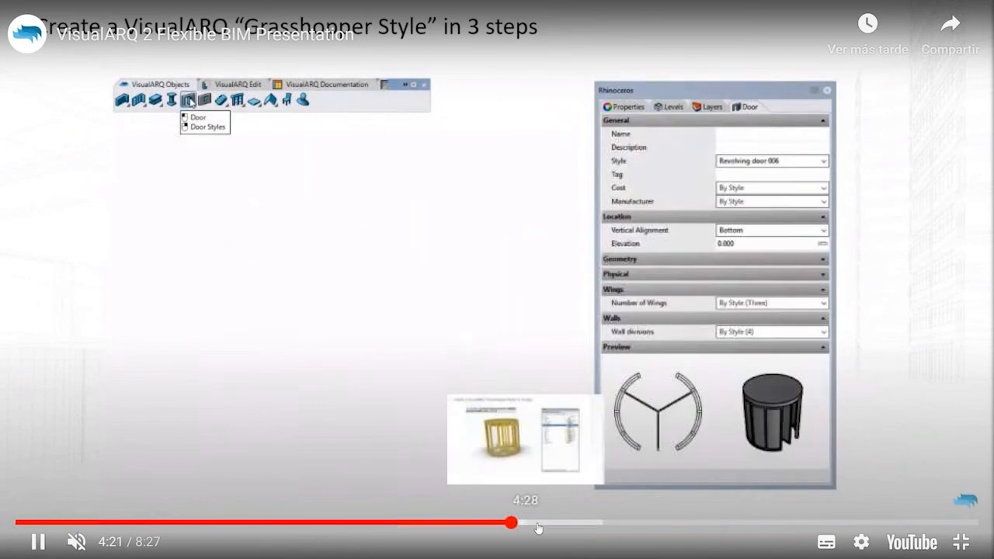
{"action": "left_click", "coordinate": [525, 525]}
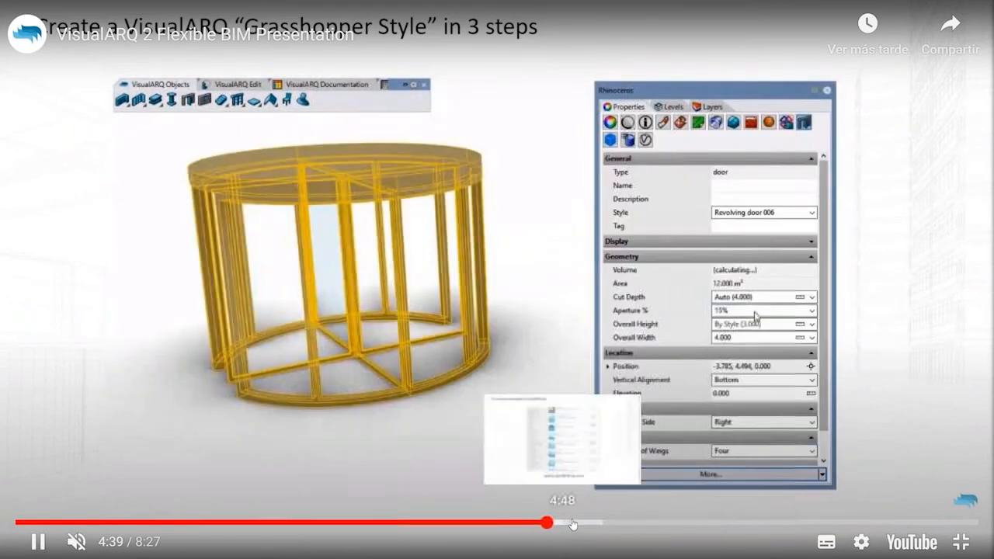
{"action": "left_click", "coordinate": [572, 526]}
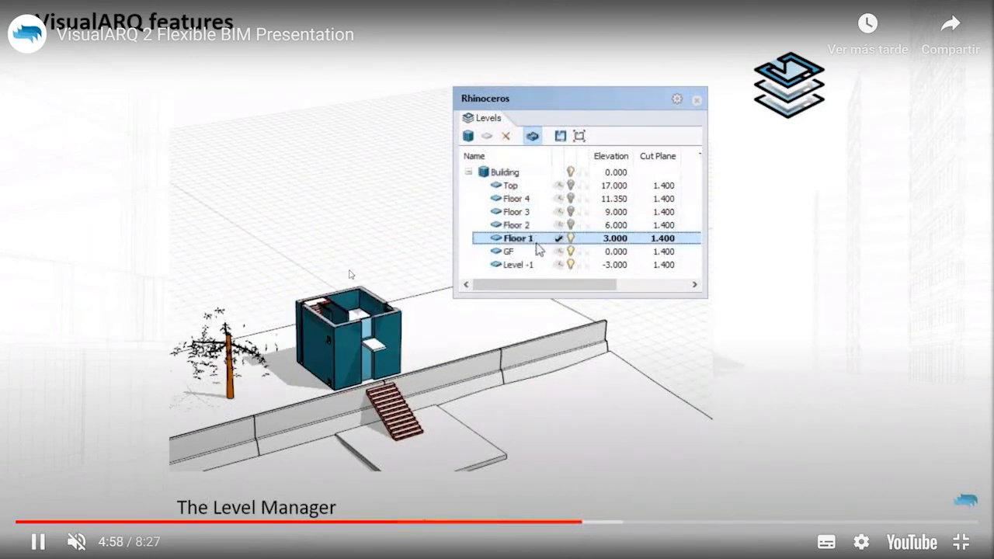
{"action": "key", "text": "Escape"}
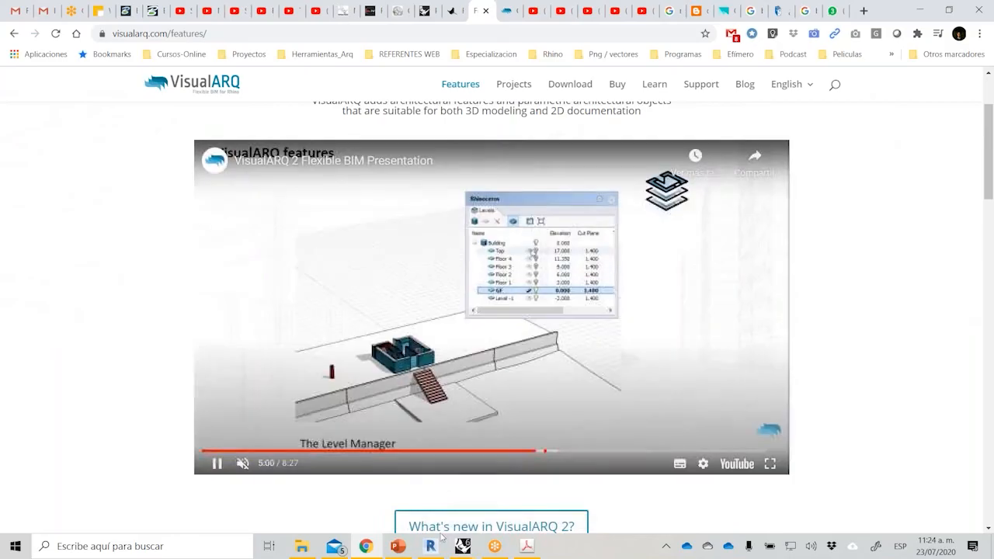
Switch to the Ejemplo_BIM2 model in Rhino, maximize the Perspective viewport and orbit to the front of the house.
{"action": "mouse_move", "coordinate": [463, 546]}
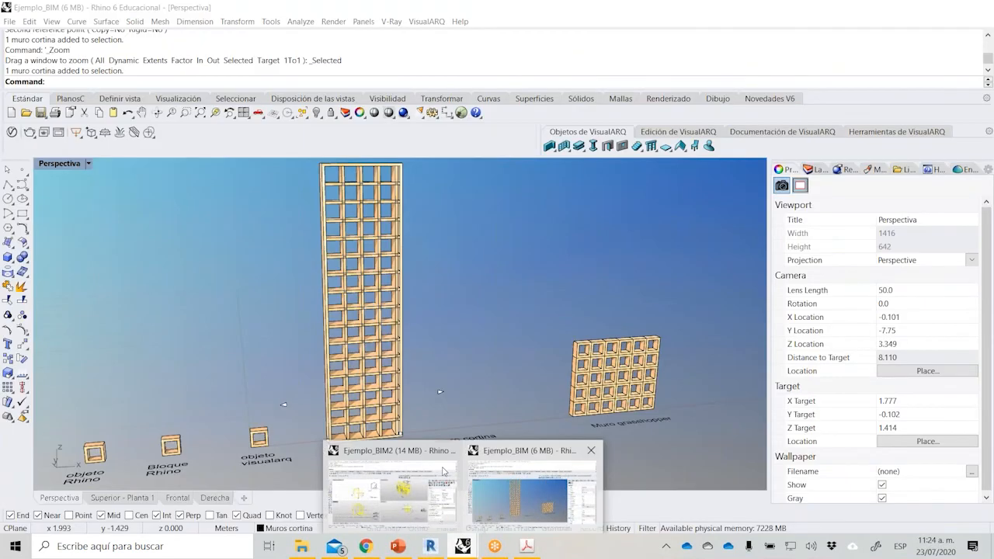
{"action": "left_click", "coordinate": [397, 495]}
{"action": "left_click", "coordinate": [458, 256]}
{"action": "double_click", "coordinate": [435, 164]}
{"action": "right_click_drag", "start_coordinate": [609, 305], "coordinate": [373, 313]}
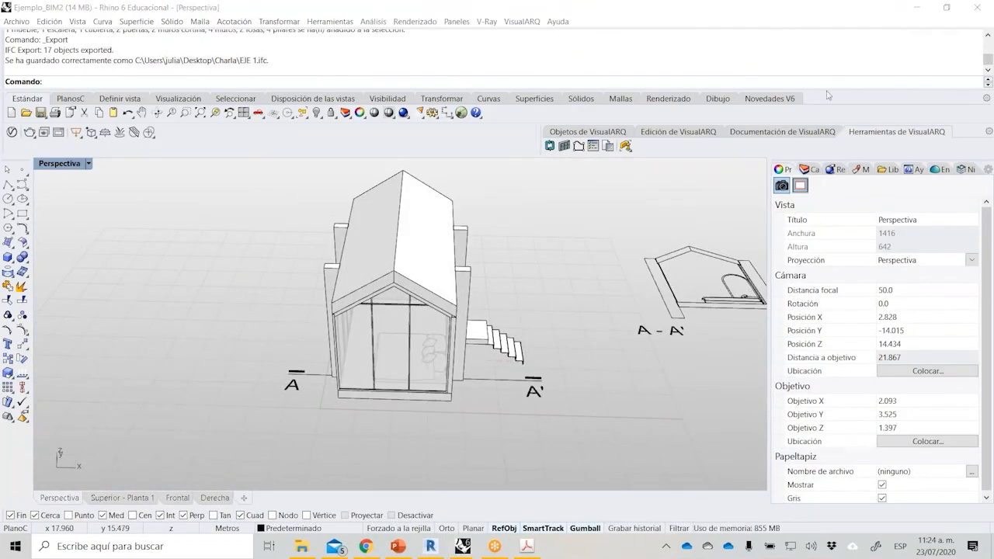
Cut the house at level Nivel +1 with the level manager, inspect the interior from several angles, and turn the cut off.
{"action": "left_click", "coordinate": [967, 169]}
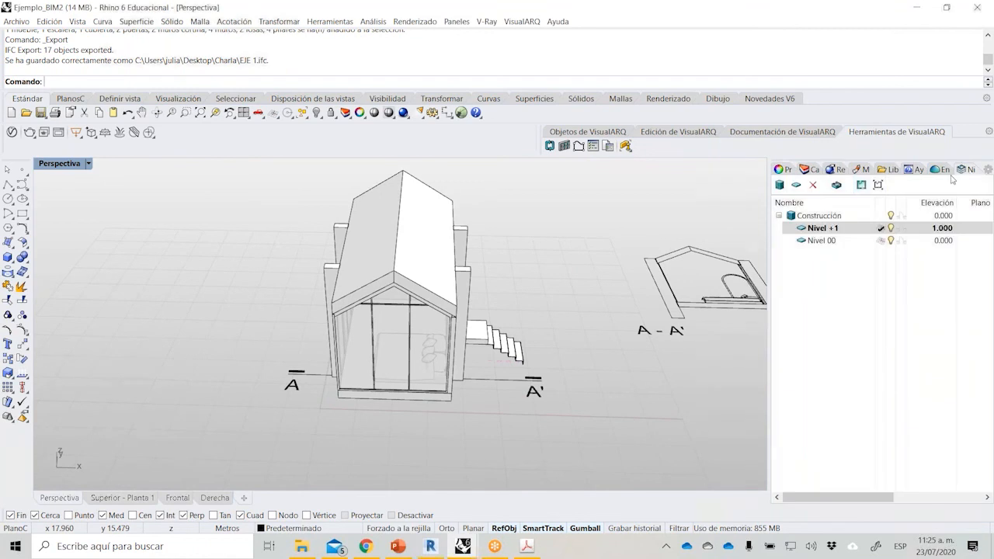
{"action": "left_click", "coordinate": [837, 185]}
{"action": "right_click_drag", "start_coordinate": [506, 285], "coordinate": [533, 287]}
{"action": "scroll", "coordinate": [449, 296], "scroll_direction": "up", "scroll_amount": 6}
{"action": "right_click_drag", "start_coordinate": [430, 333], "coordinate": [499, 294]}
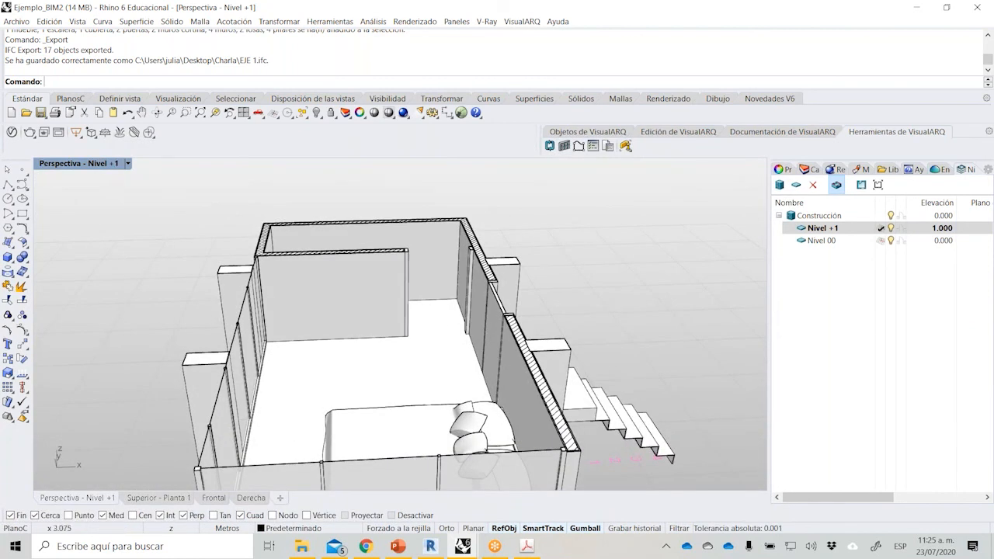
{"action": "right_click_drag", "start_coordinate": [425, 296], "coordinate": [517, 286]}
{"action": "left_click", "coordinate": [836, 187]}
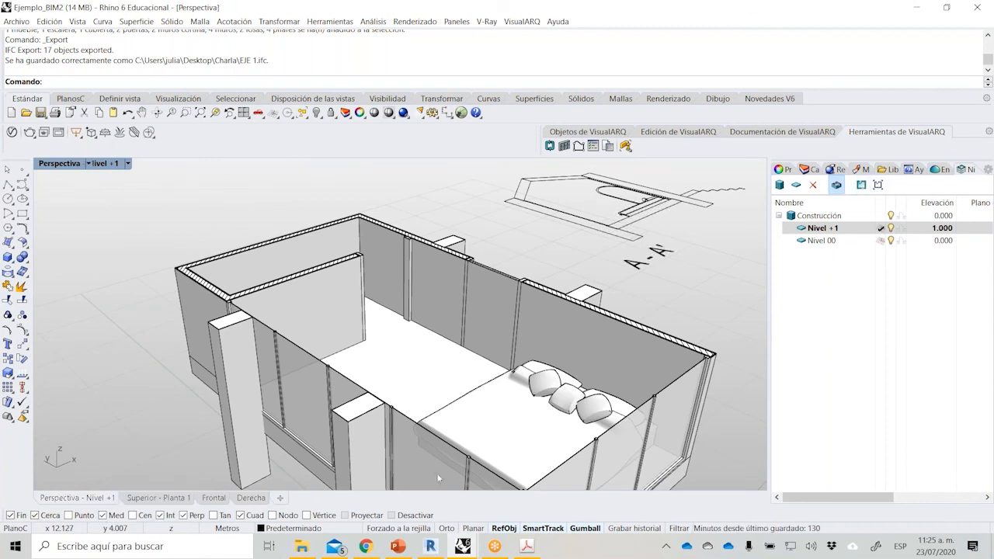
Return to the VisualARQ features page in Chrome and pause the video at the Section Manager part.
{"action": "left_click", "coordinate": [372, 546]}
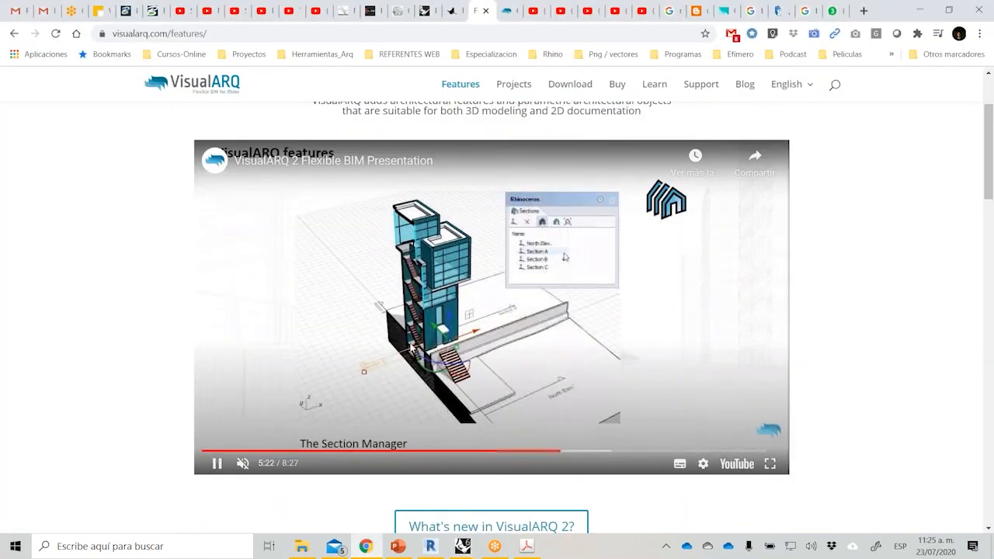
{"action": "left_click", "coordinate": [411, 349]}
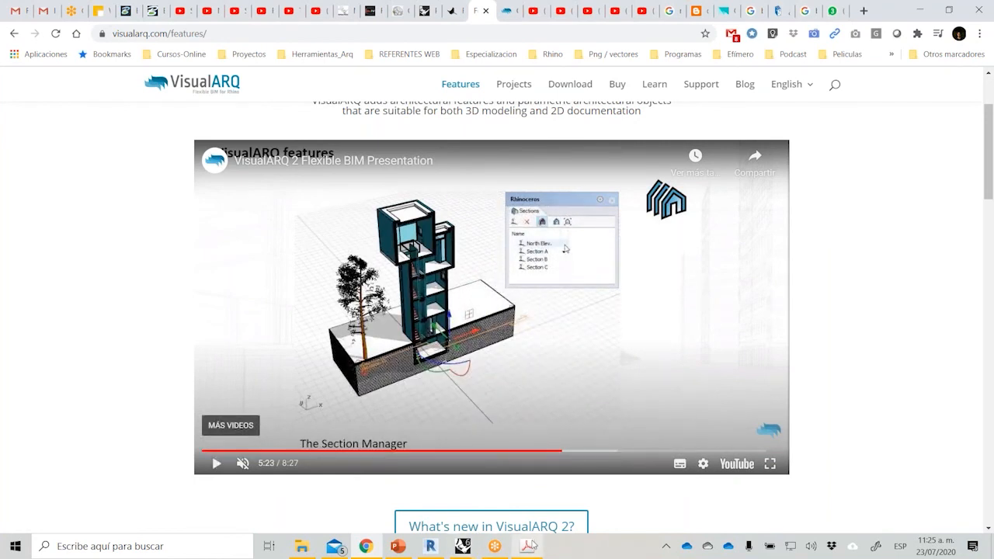
Switch to the Rhino_BIM presentation in PowerPoint, present its last slides as a slide show, then end the show and select slide 31.
{"action": "left_click", "coordinate": [398, 546]}
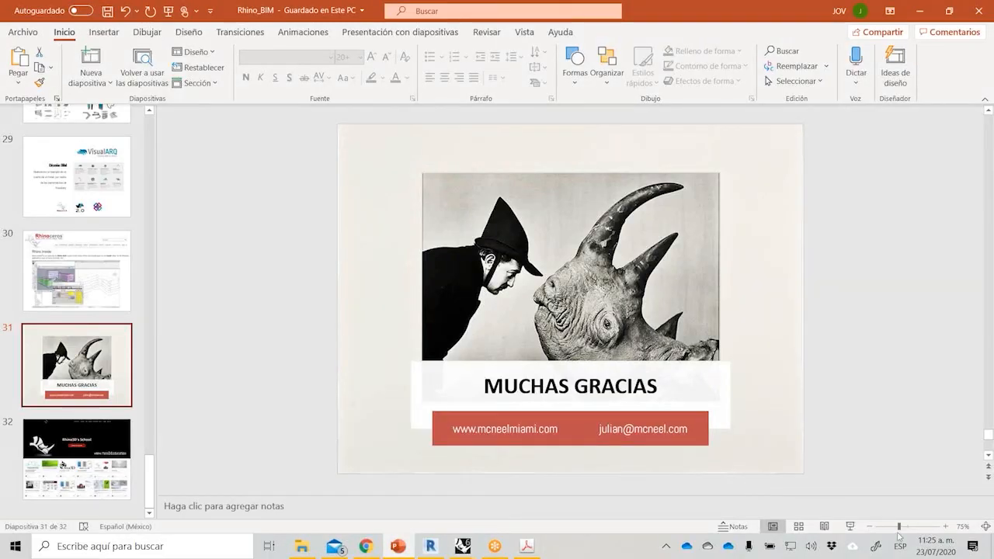
{"action": "left_click", "coordinate": [851, 526]}
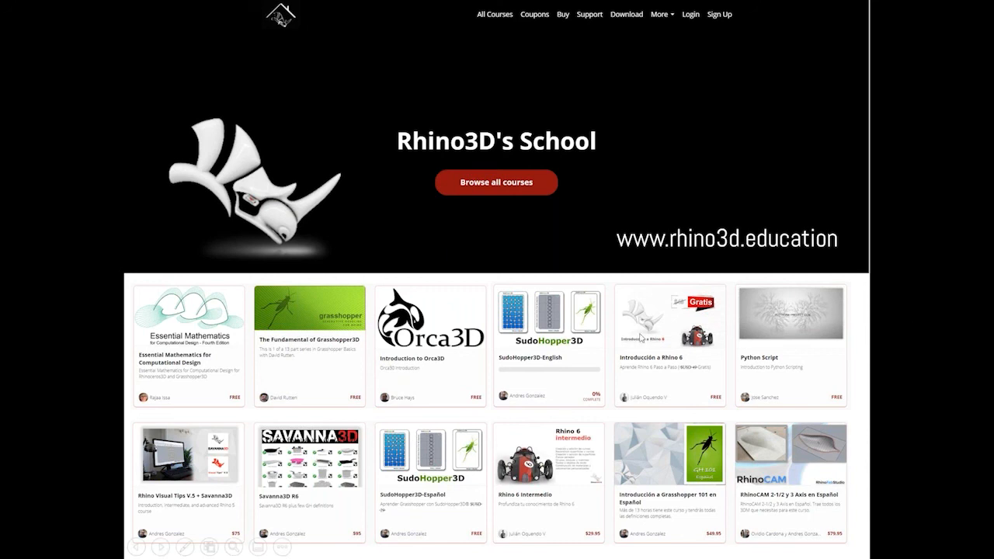
{"action": "key", "text": "Escape"}
{"action": "left_click", "coordinate": [98, 371]}
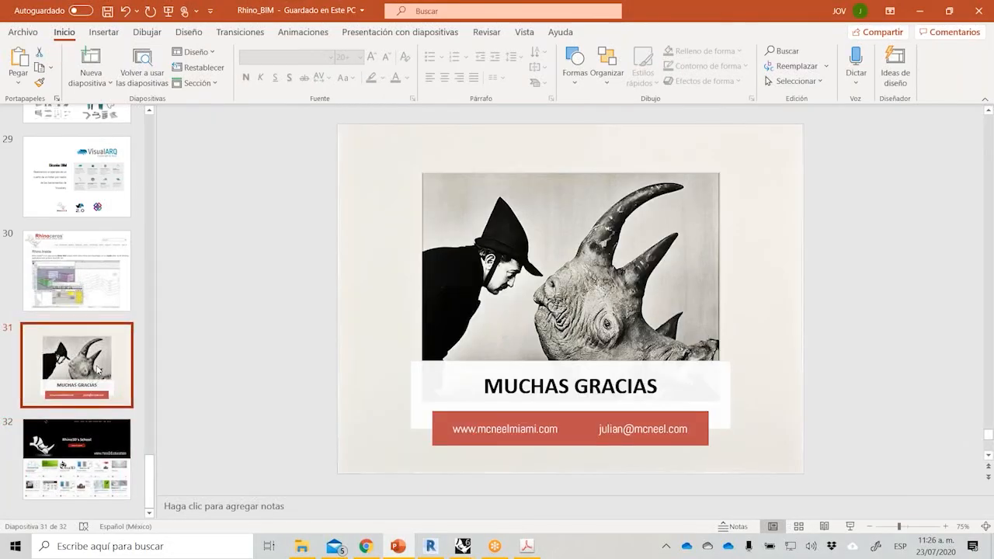